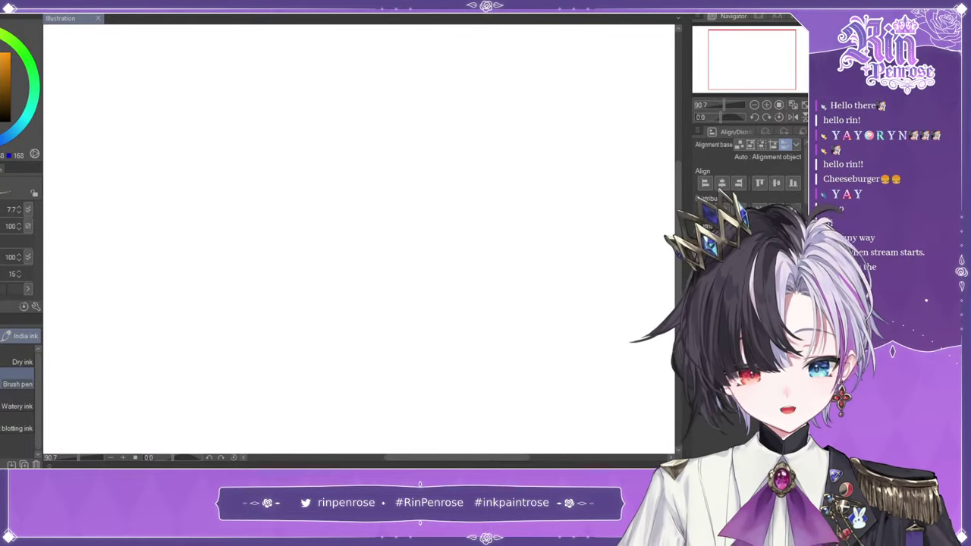
- Fill the canvas with light grey and try out the pencil brush with a wavy brown stroke
key(alt+Delete)
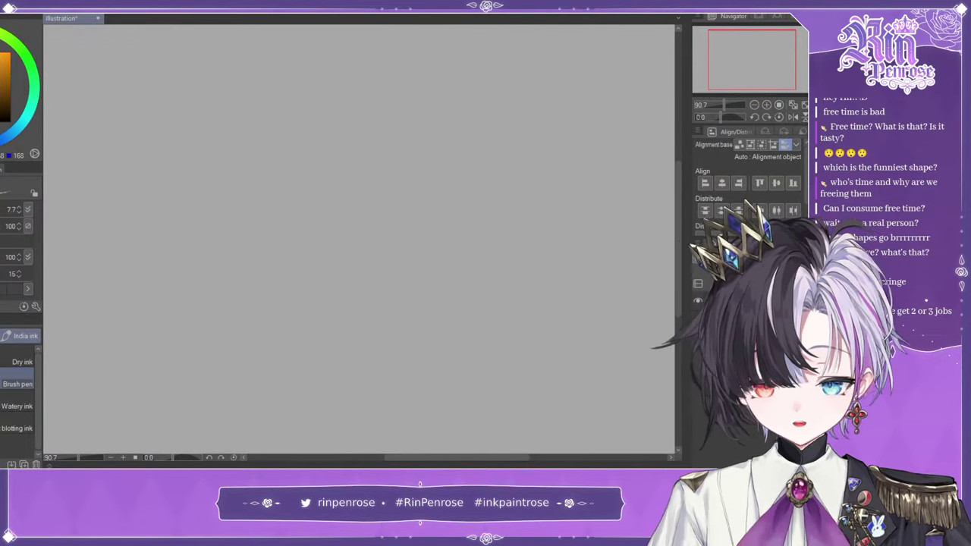
key(p)
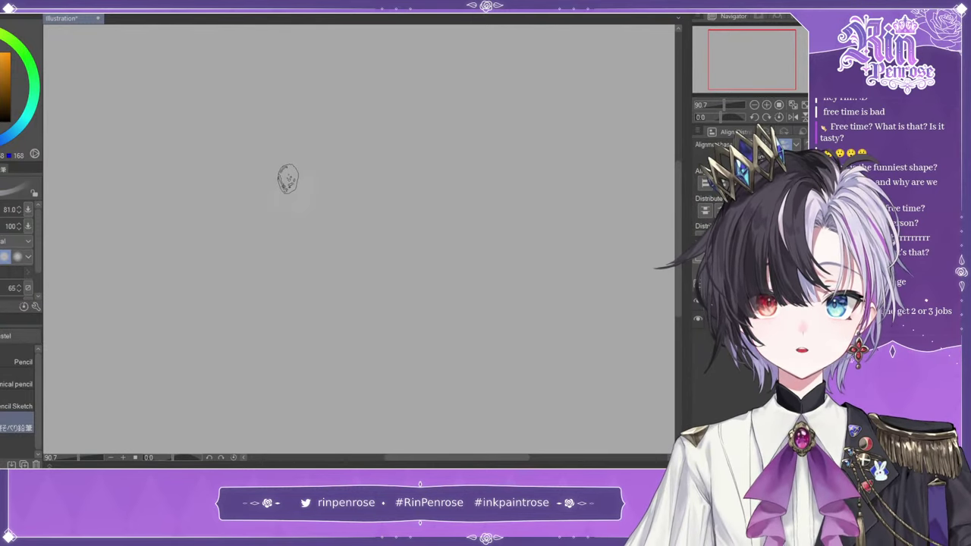
drag(233, 186, 440, 256)
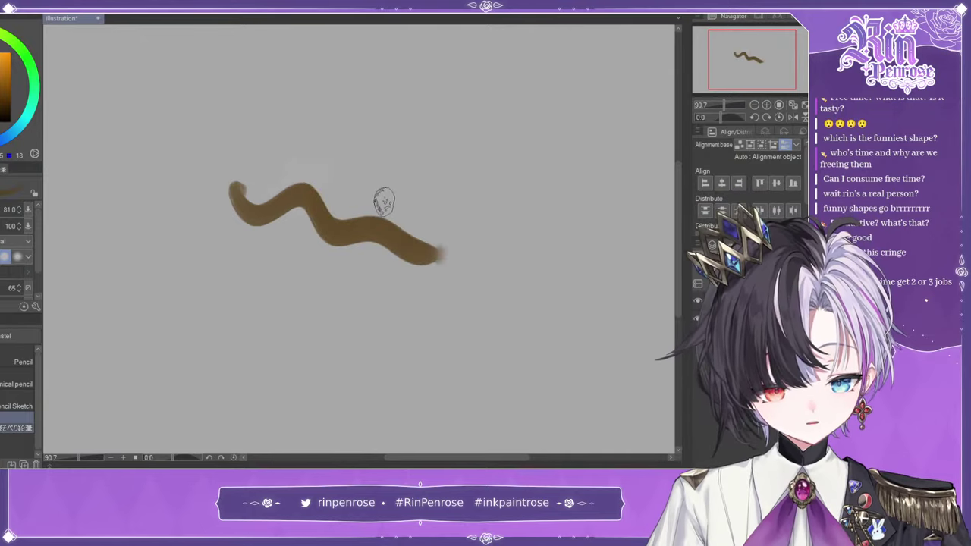
key(ctrl+z)
key(ctrl+z)
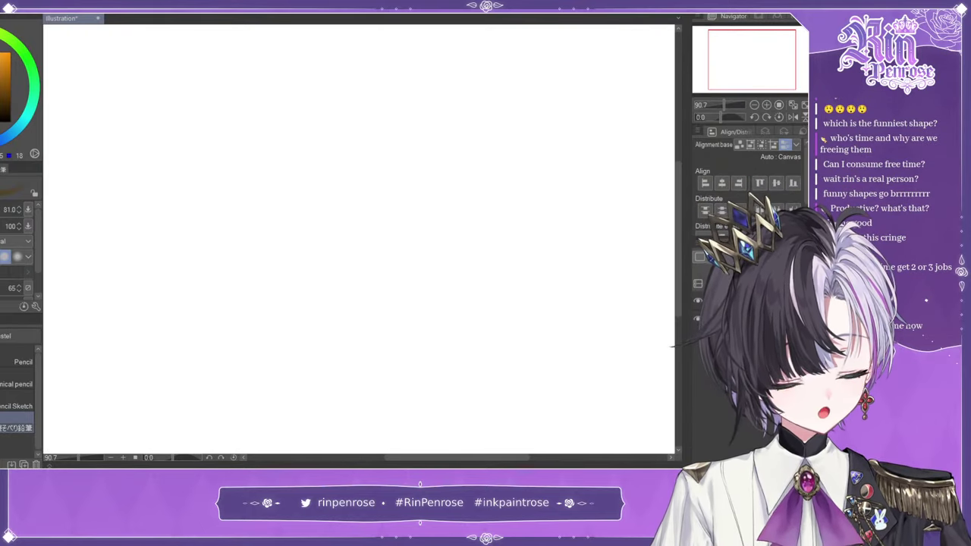
key(ctrl+y)
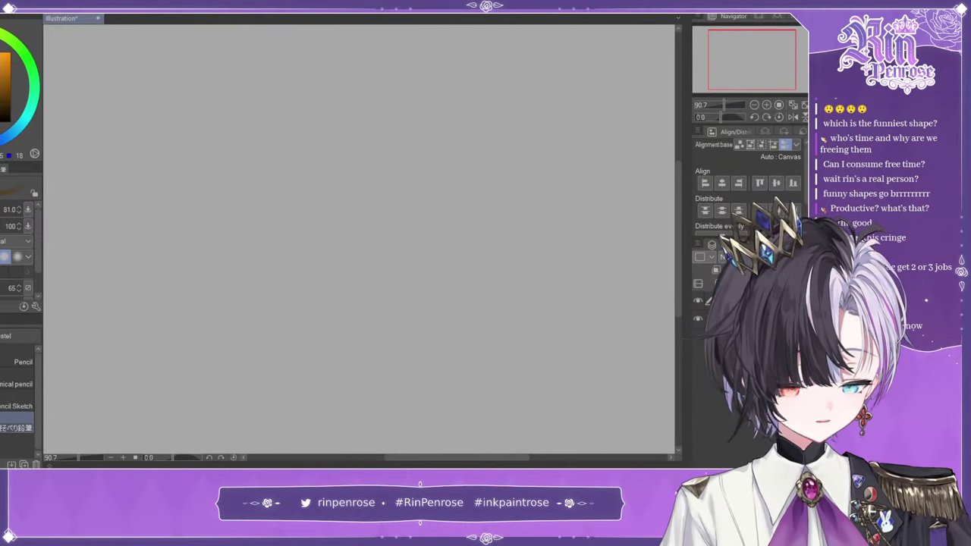
- Set the pencil's brush size to 13.5
click(805, 106)
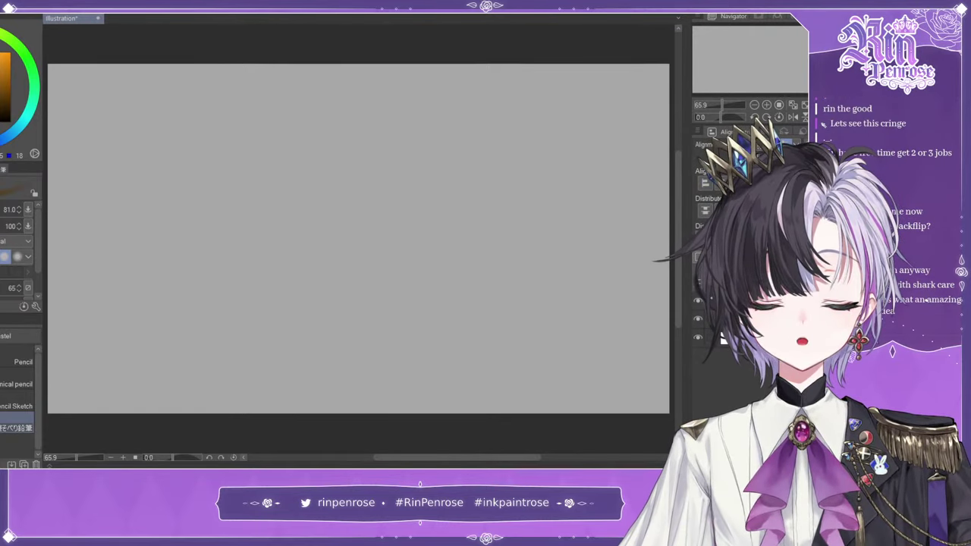
key(x)
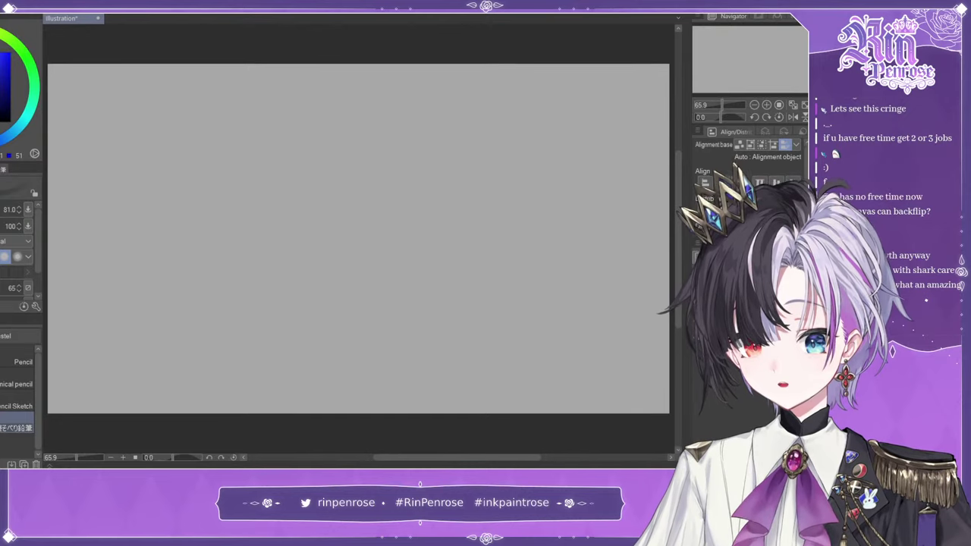
click(2, 210)
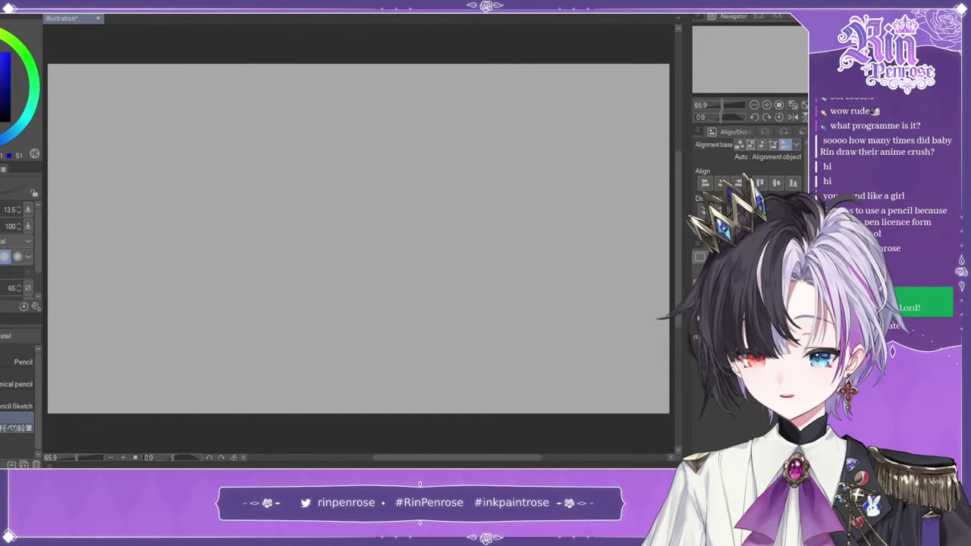
- Choose bright red as the drawing colour and try out strokes with the Brush pen
key(x)
key(b)
mouse_move(172, 146)
mouse_down()
mouse_move(210, 199)
mouse_move(266, 231)
mouse_up()
click(6, 52)
mouse_move(160, 152)
mouse_down()
mouse_move(194, 125)
mouse_move(304, 190)
mouse_up()
key(ctrl+z)
key(ctrl+z)
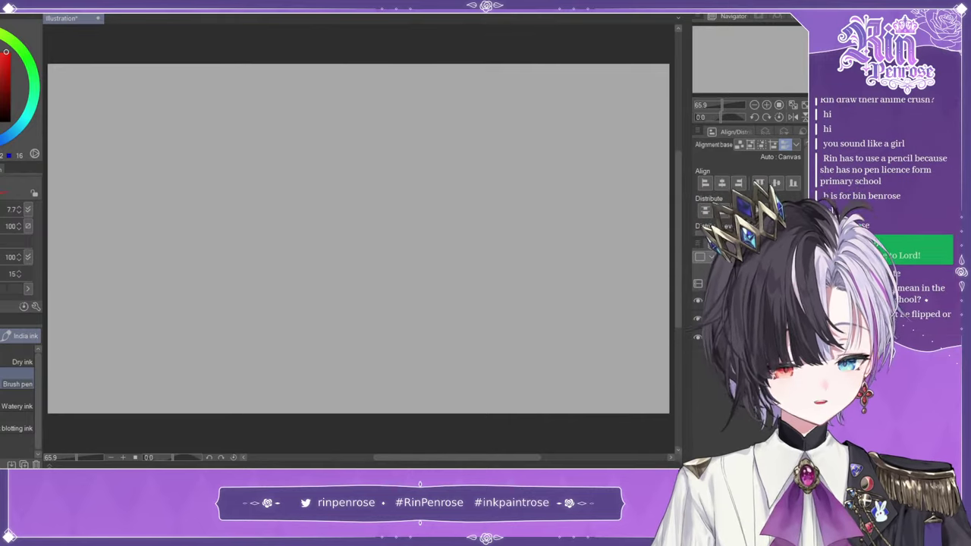
- Fill the canvas with dark grey and try a red Brush pen stroke on it
key(x)
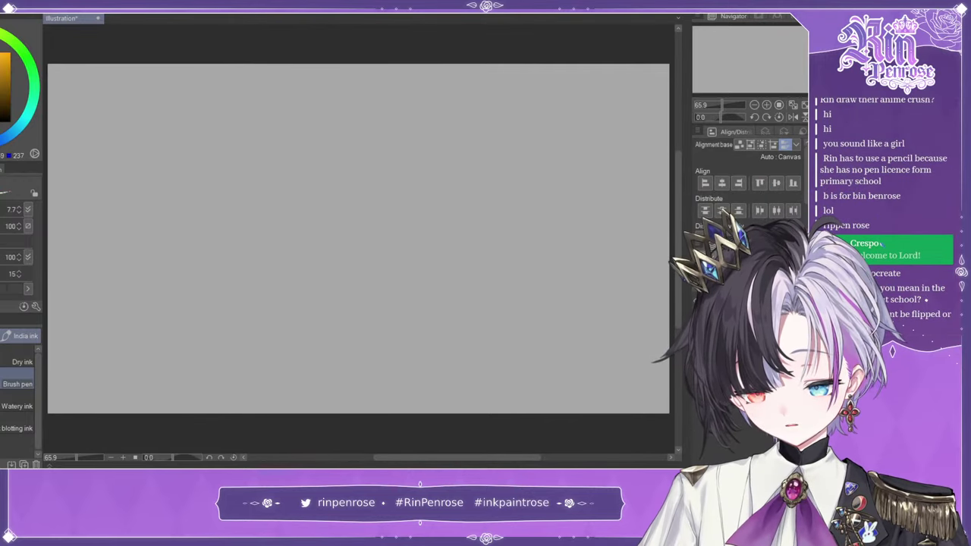
click(190, 13)
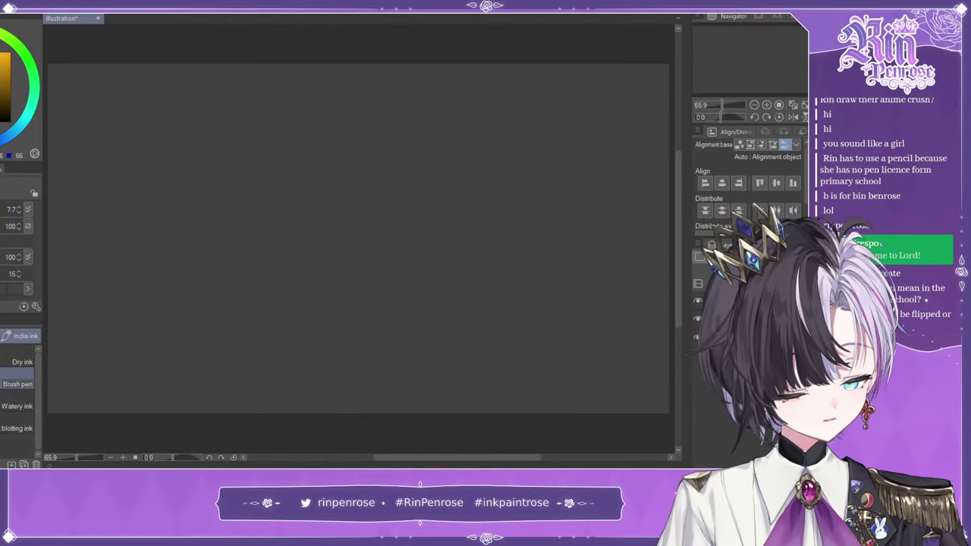
key(x)
mouse_move(216, 133)
mouse_down()
mouse_move(251, 210)
mouse_move(354, 210)
mouse_move(368, 224)
mouse_up()
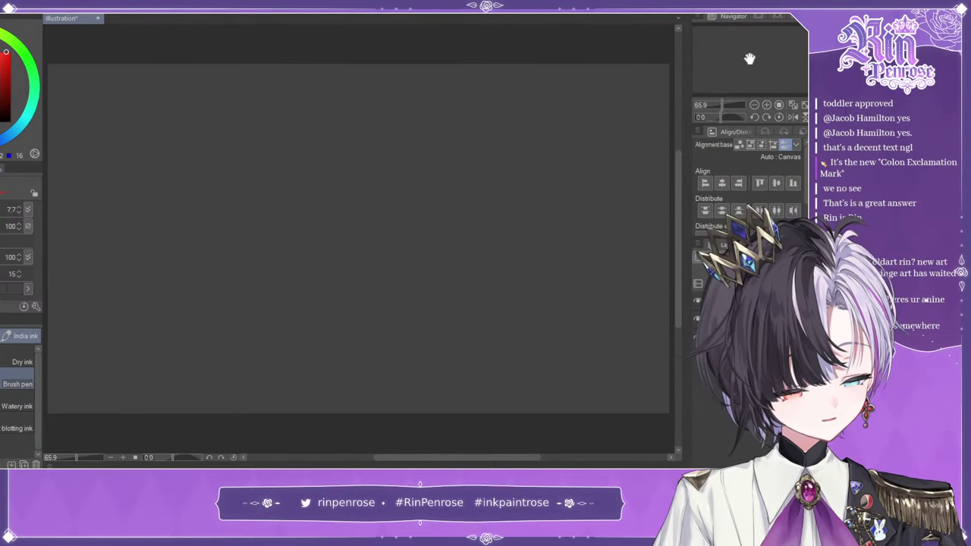
- Paste the lined-paper character sketch onto the canvas and shift it up and to the left
click(756, 104)
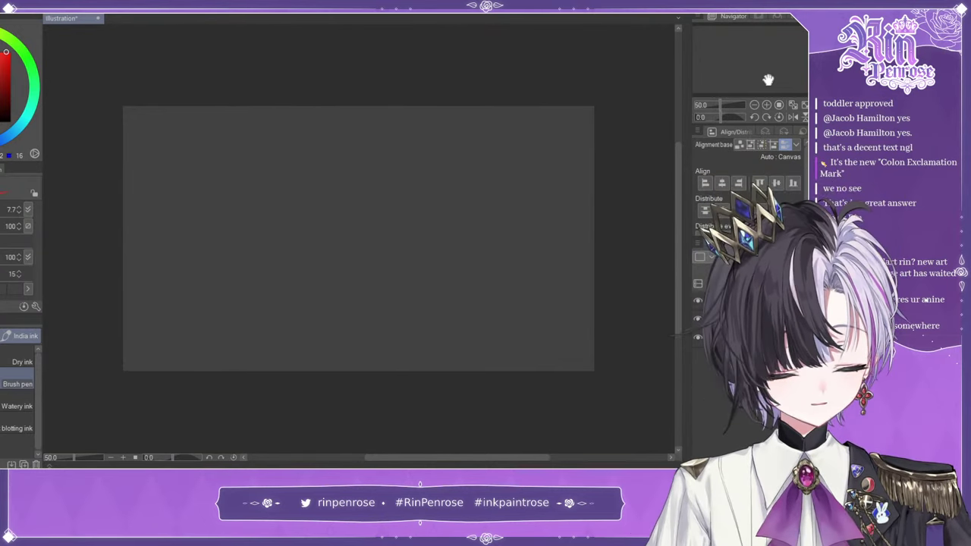
key(ctrl+v)
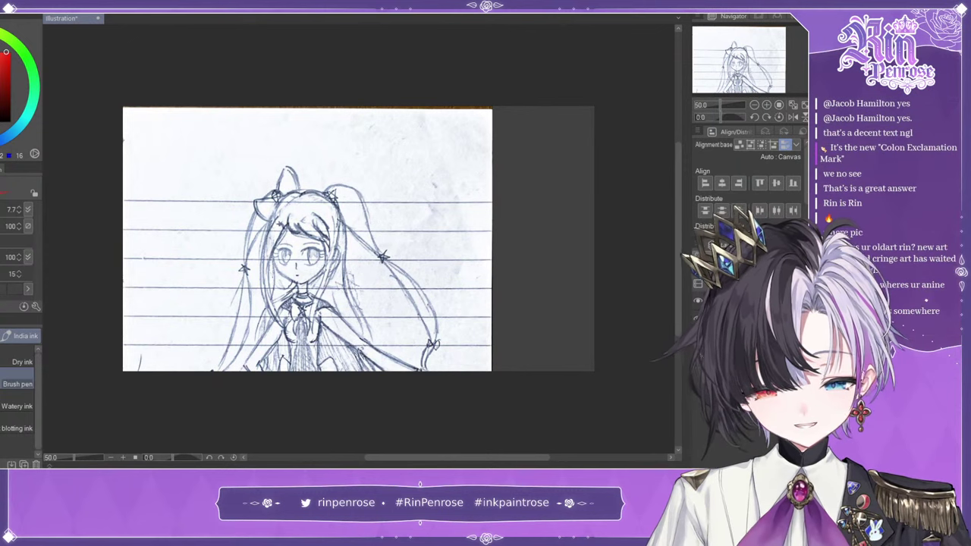
key(k)
mouse_move(435, 298)
mouse_down()
mouse_move(398, 252)
mouse_move(392, 260)
mouse_up()
- Scale down the pasted sketch so the whole figure fits the canvas height, and place it along the canvas's left edge
key(ctrl+t)
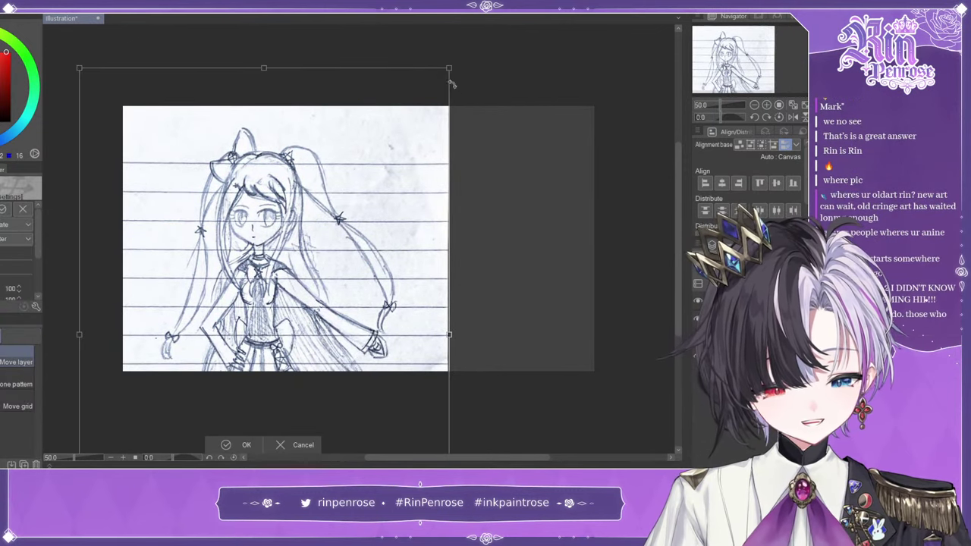
drag(449, 68, 302, 282)
mouse_move(258, 360)
mouse_down()
mouse_move(303, 178)
mouse_move(277, 155)
mouse_up()
drag(320, 394, 308, 374)
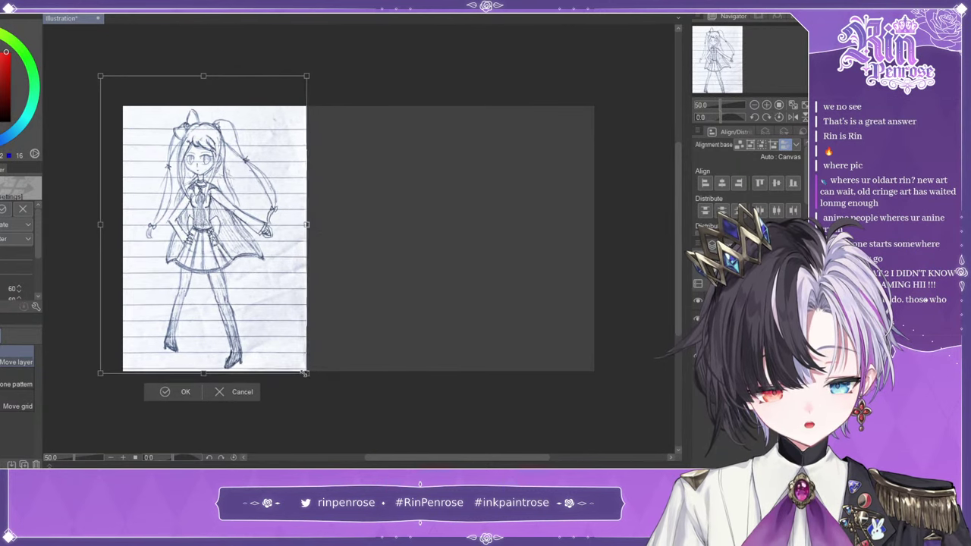
mouse_move(97, 75)
mouse_down()
mouse_move(116, 97)
mouse_move(104, 79)
mouse_up()
click(187, 390)
key(ctrl+t)
click(170, 389)
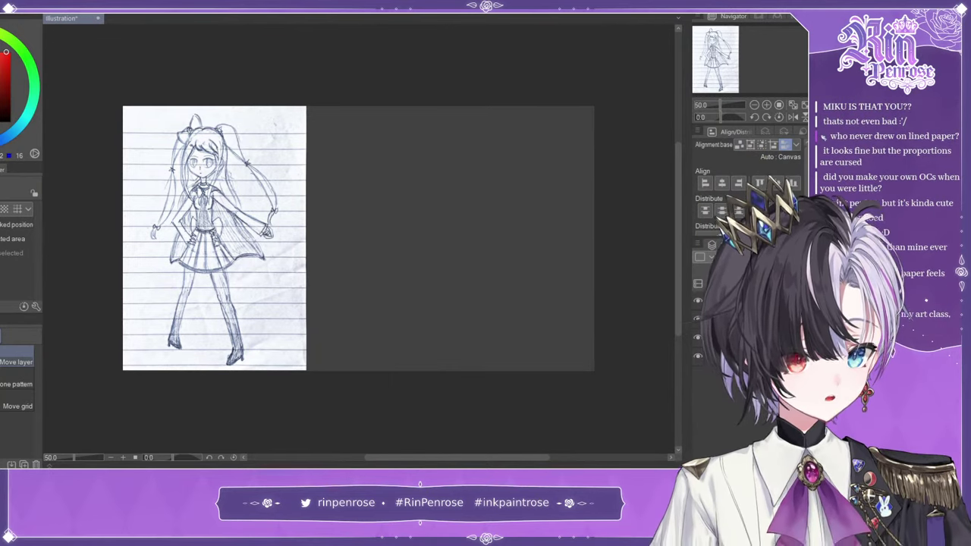
- Try different blending modes on the sketch layer and restore its original one
scroll(740, 257, down, 3)
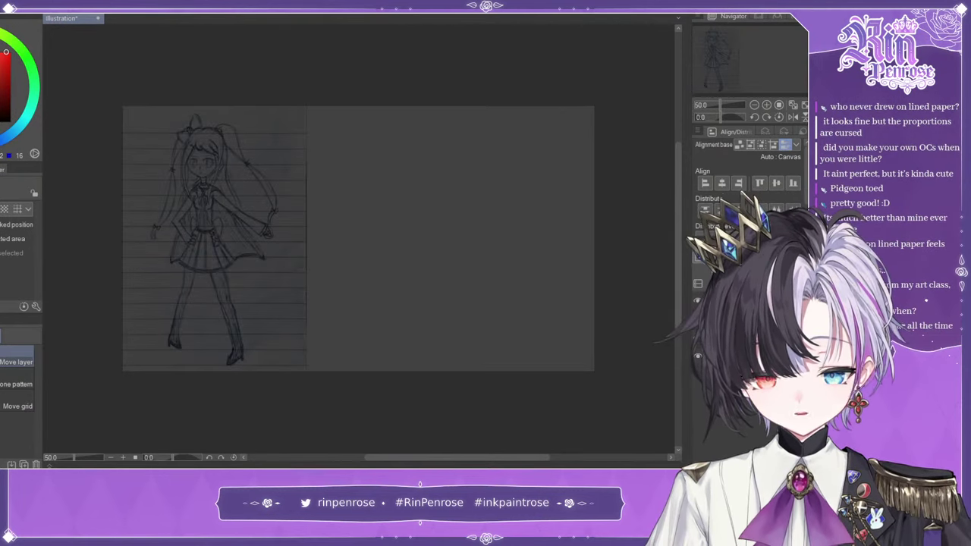
scroll(739, 257, down, 5)
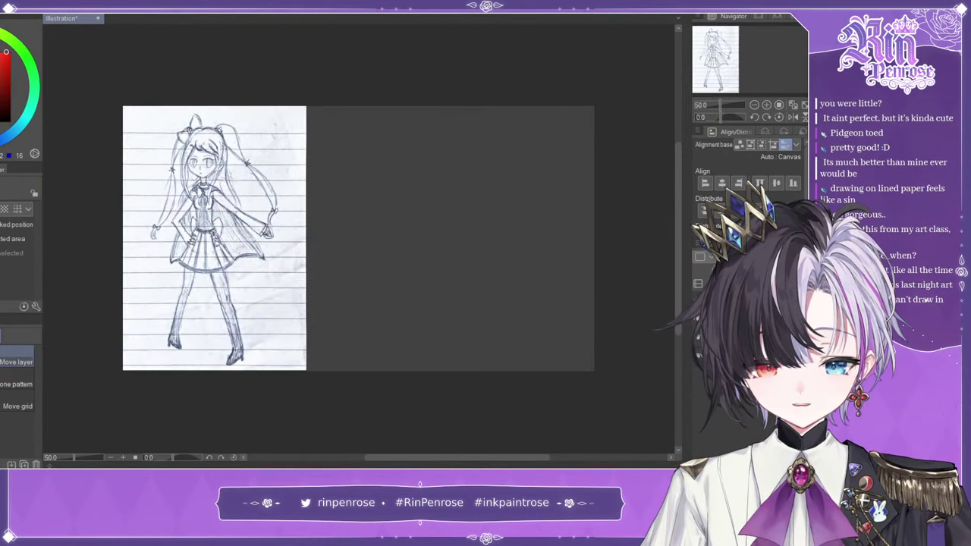
scroll(740, 258, down, 1)
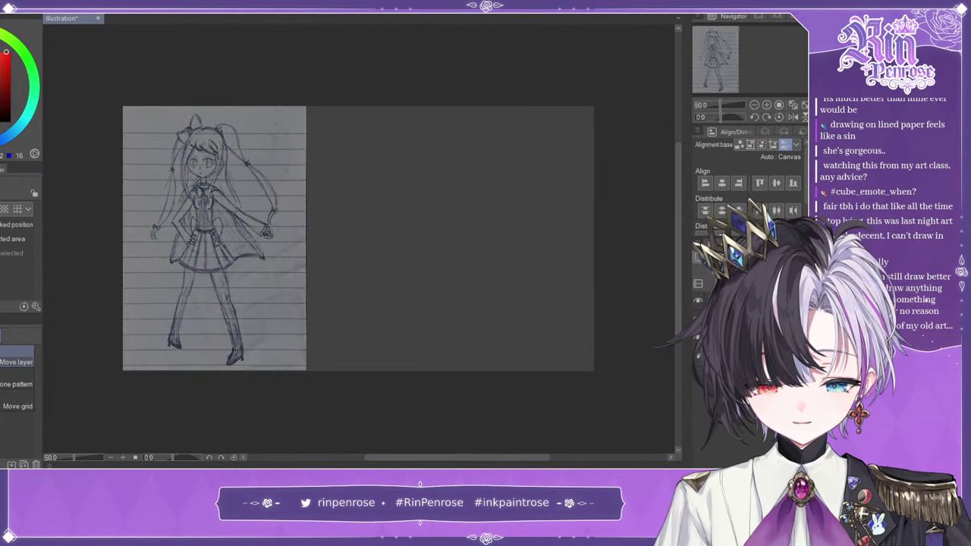
scroll(740, 257, down, 1)
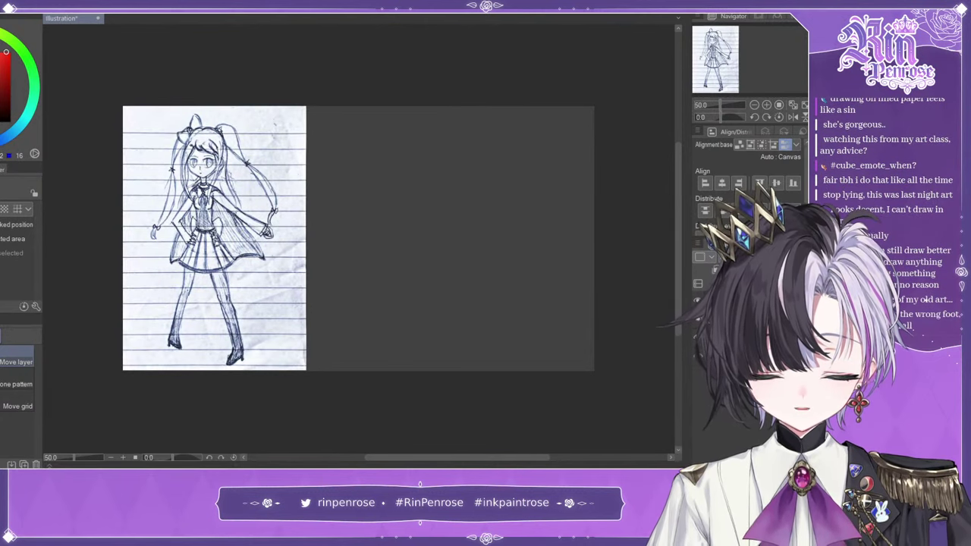
scroll(739, 258, down, 4)
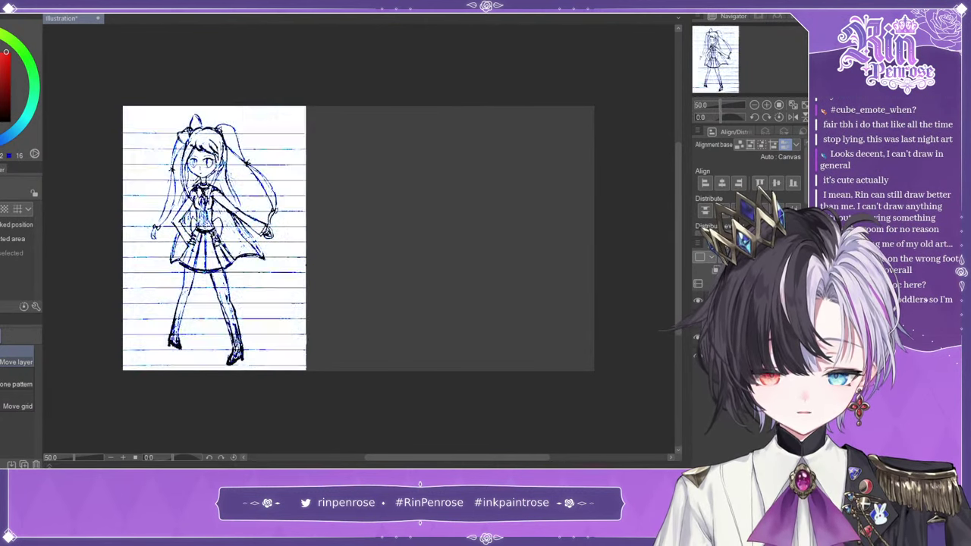
scroll(739, 257, down, 1)
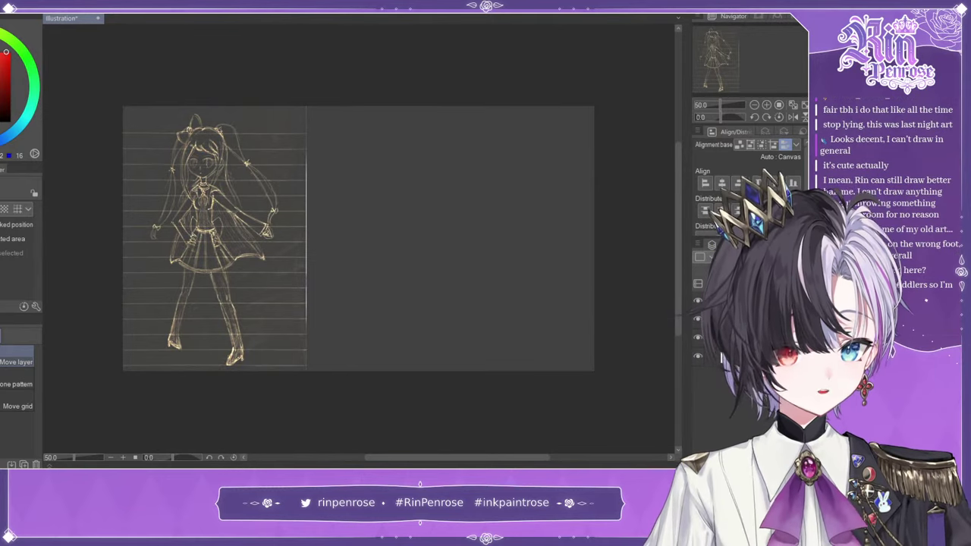
click(711, 23)
scroll(133, 258, up, 1)
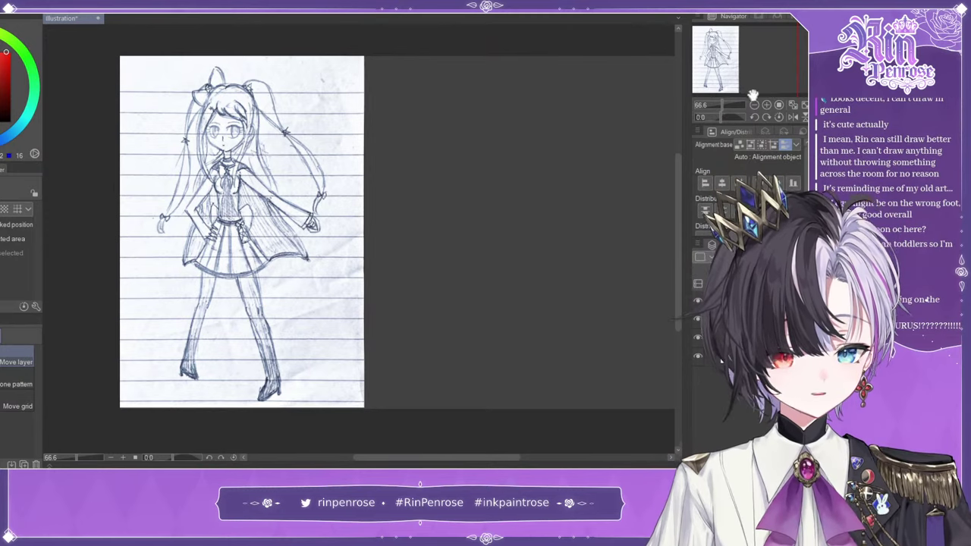
- Trace the sketched character's cheeks and jawline in red with the pencil
click(766, 104)
mouse_move(747, 62)
mouse_down()
mouse_move(729, 55)
mouse_move(736, 65)
mouse_up()
click(754, 104)
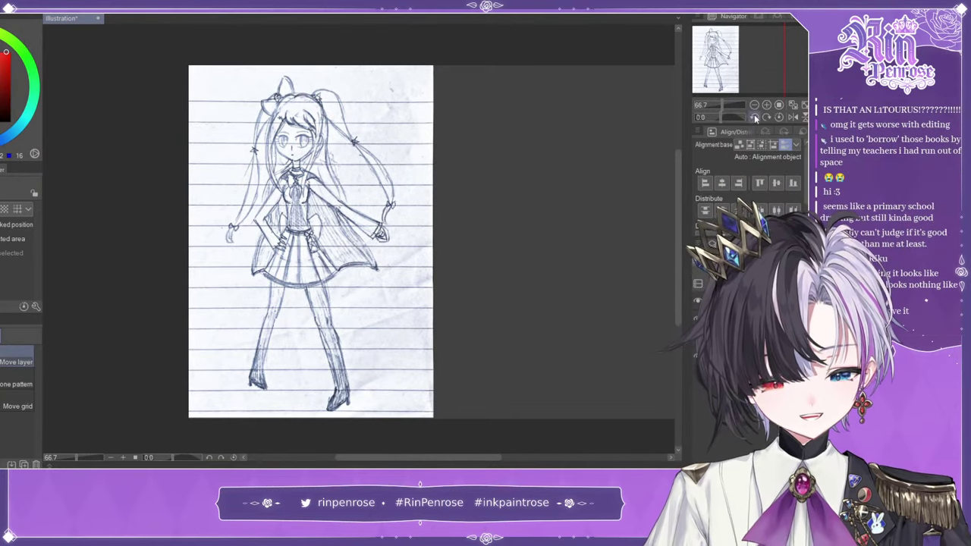
click(765, 108)
click(766, 108)
drag(745, 56, 737, 41)
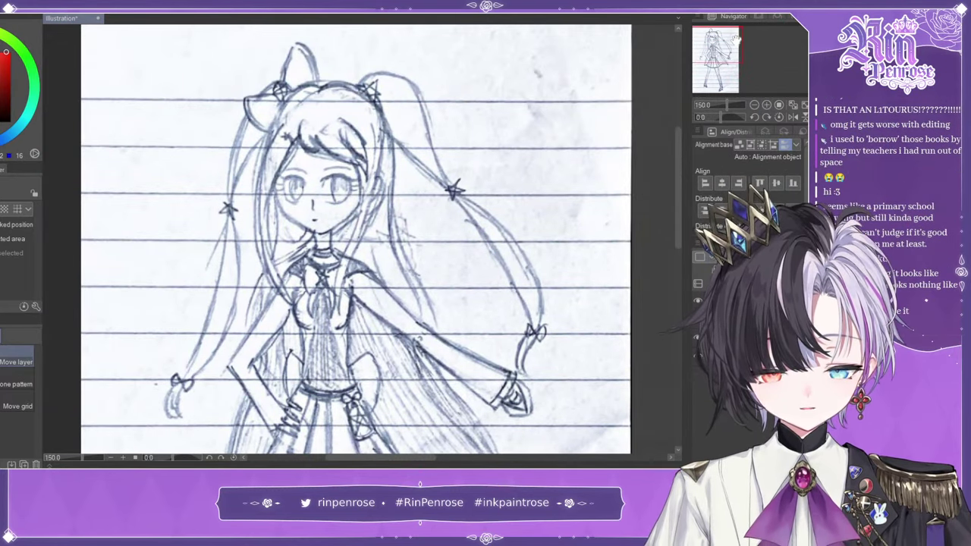
key(p)
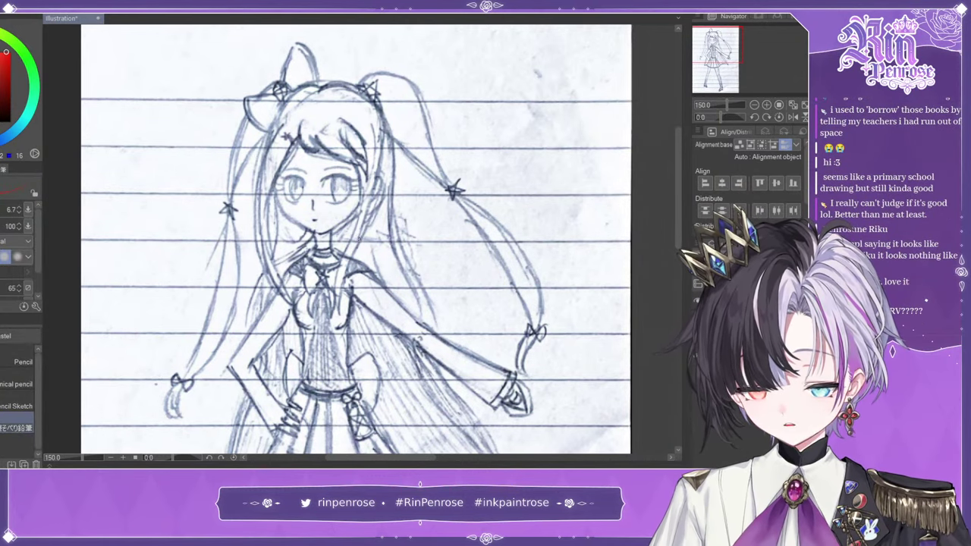
mouse_move(272, 164)
mouse_down()
mouse_move(280, 207)
mouse_move(302, 226)
mouse_move(332, 230)
mouse_move(363, 201)
mouse_up()
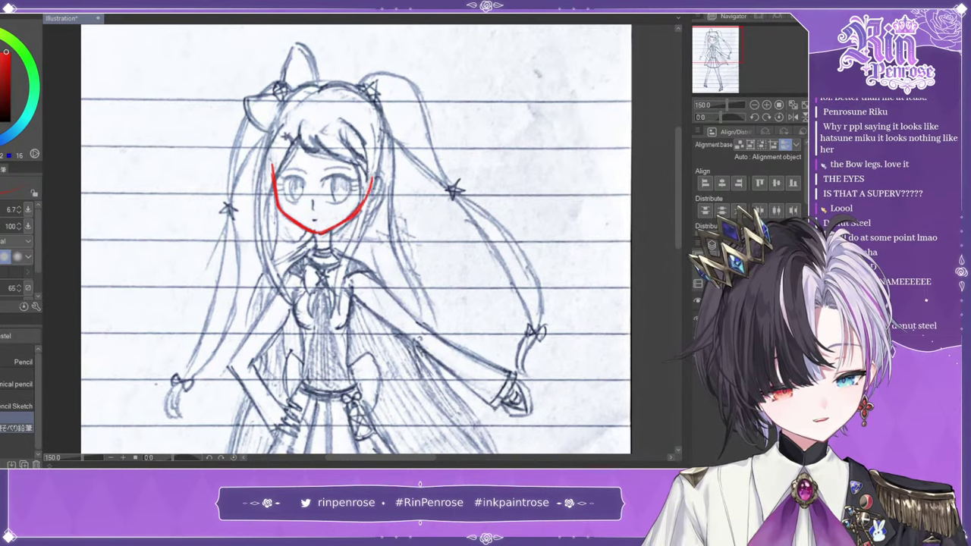
- Trace the top of the head, the ear and the neck in red, checking the lines with the sketch hidden
mouse_move(271, 165)
mouse_down()
mouse_move(290, 109)
mouse_move(326, 95)
mouse_move(330, 110)
mouse_move(351, 99)
mouse_move(369, 113)
mouse_up()
key(ctrl+z)
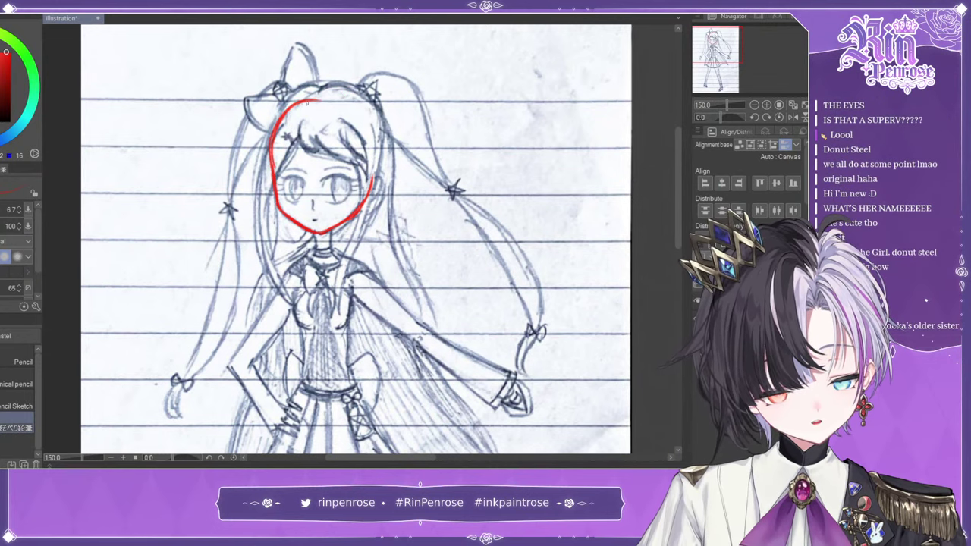
drag(291, 103, 360, 118)
key(ctrl+z)
mouse_move(293, 103)
mouse_down()
mouse_move(342, 99)
mouse_move(360, 111)
mouse_move(346, 103)
mouse_move(377, 147)
mouse_move(368, 188)
mouse_move(383, 184)
mouse_move(368, 206)
mouse_up()
key(ctrl+z)
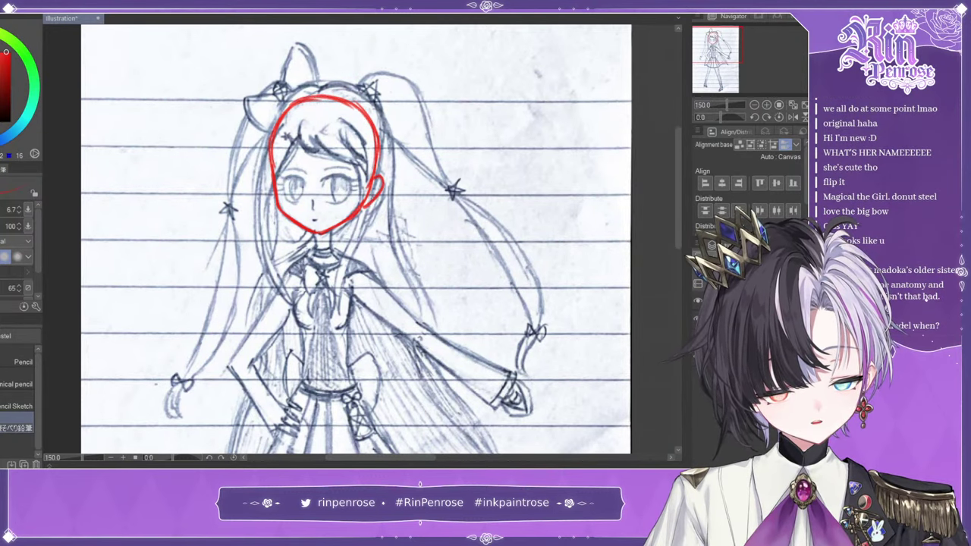
mouse_move(329, 234)
mouse_down()
mouse_move(334, 257)
mouse_move(311, 256)
mouse_up()
click(698, 319)
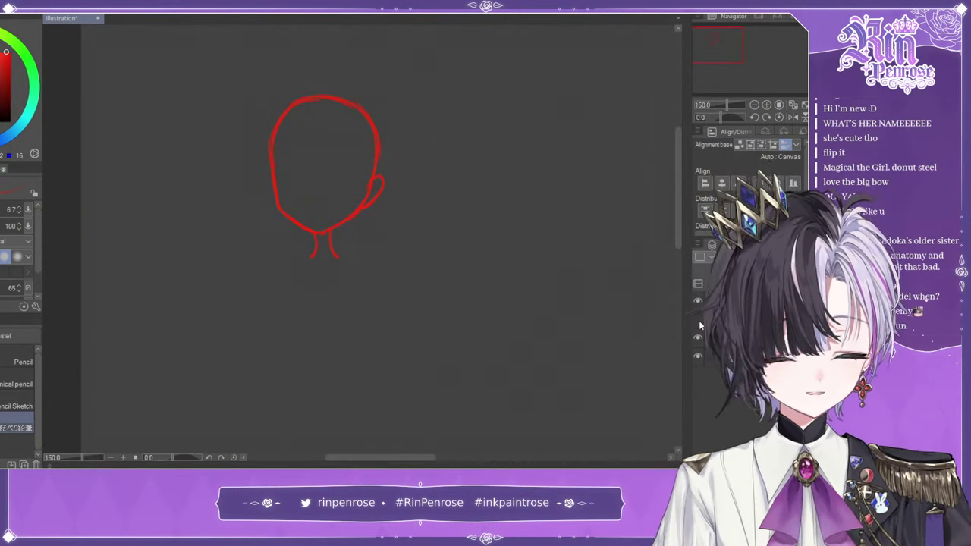
click(698, 319)
- Trace the shoulder, the outer line of the bent arm and the hand resting on the hip in red
drag(410, 303, 421, 221)
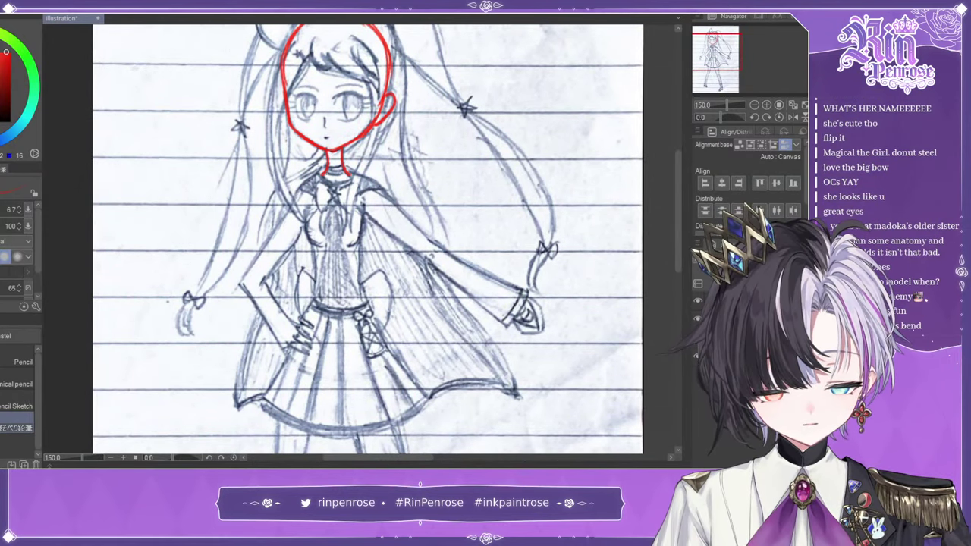
mouse_move(325, 168)
mouse_down()
mouse_move(259, 255)
mouse_move(273, 326)
mouse_up()
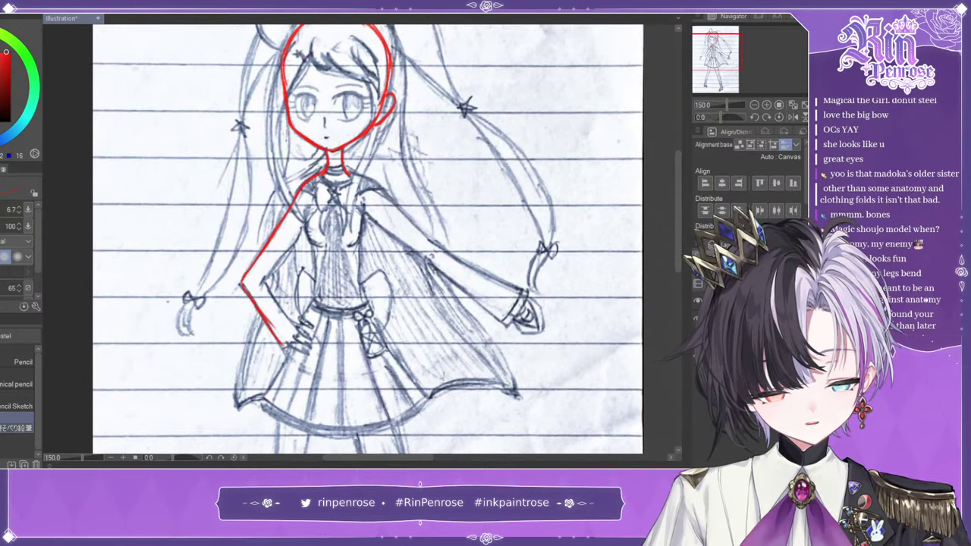
drag(298, 316, 309, 340)
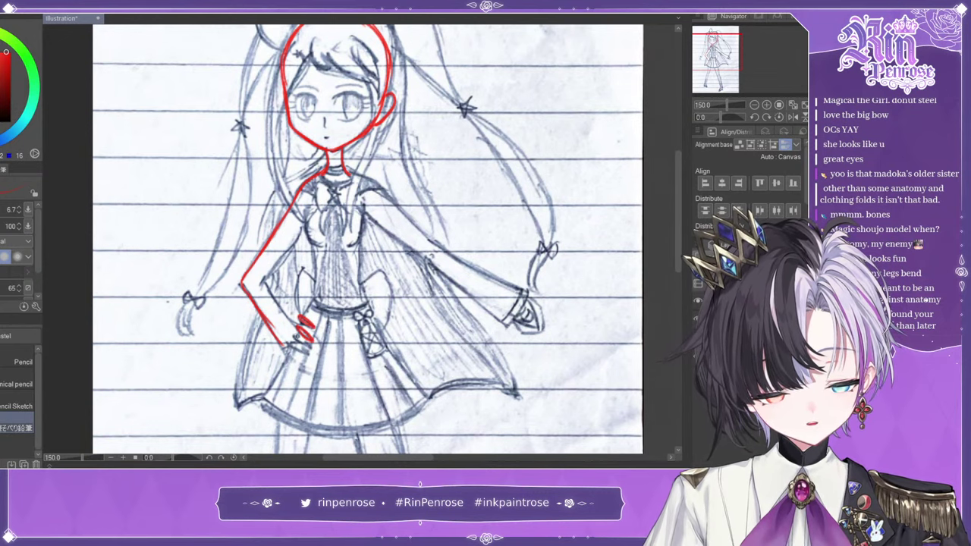
mouse_move(307, 339)
mouse_down()
mouse_move(293, 353)
mouse_move(271, 324)
mouse_up()
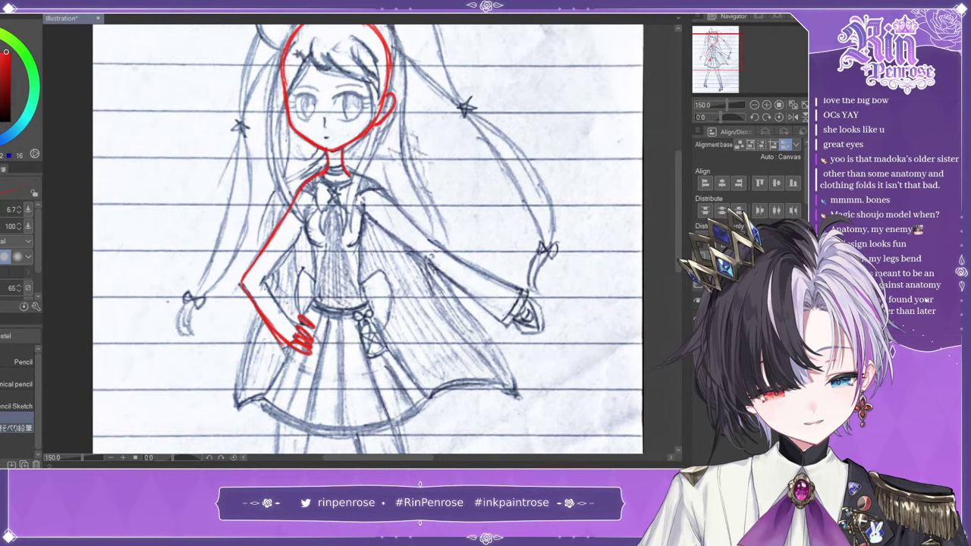
- Trace the inner line of the bent arm and the sides and lower edge of the chest in red
drag(266, 286, 301, 327)
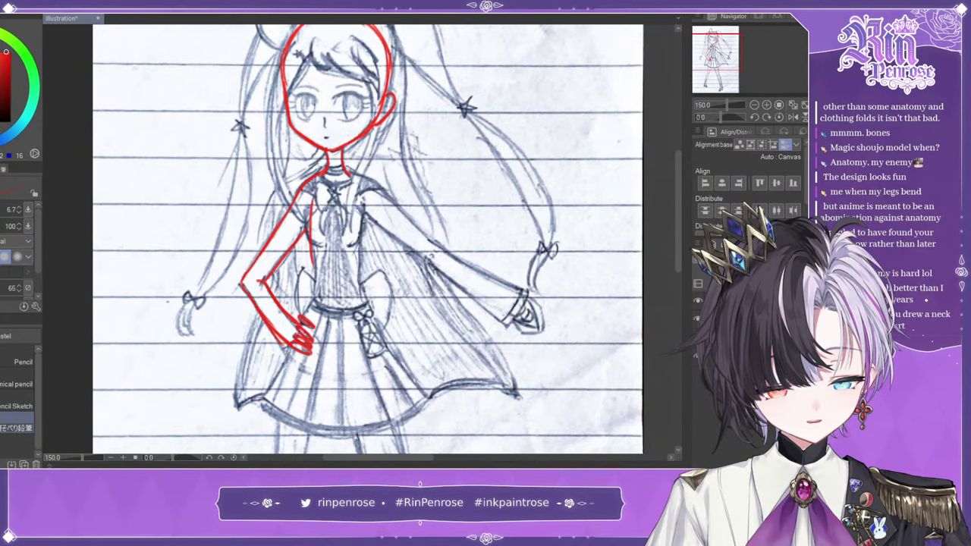
key(ctrl+z)
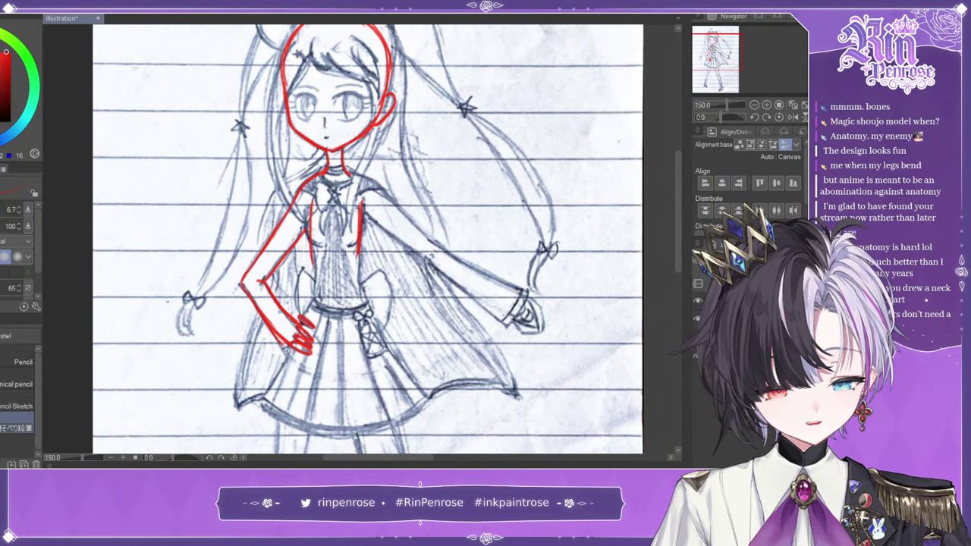
drag(313, 260, 358, 254)
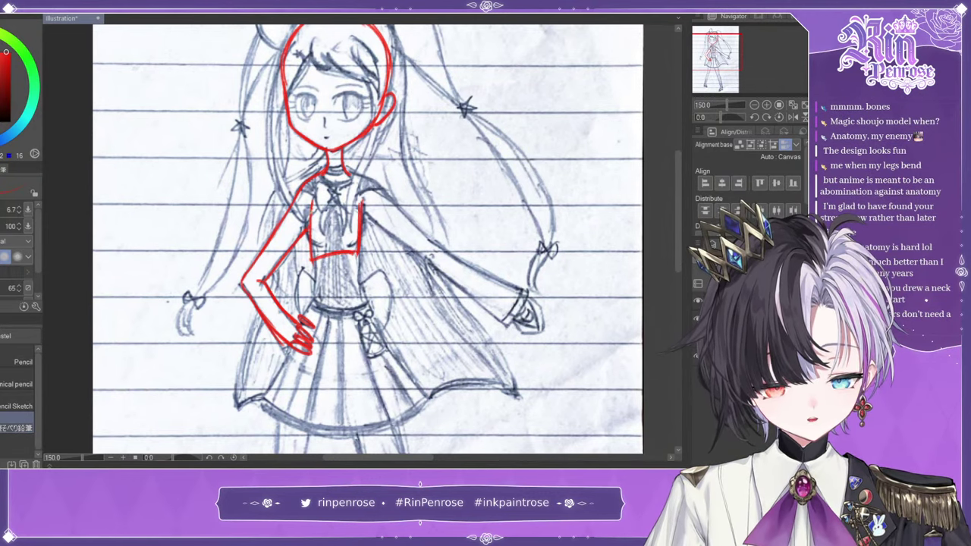
- Trace the other shoulder, the outstretched arm and its hand in red
mouse_move(346, 173)
mouse_down()
mouse_move(379, 183)
mouse_move(411, 243)
mouse_up()
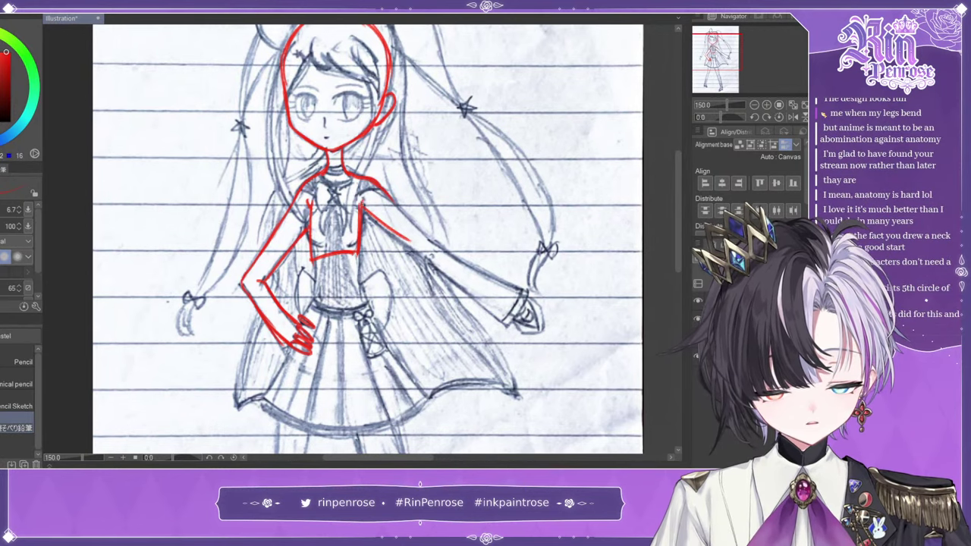
key(ctrl+z)
mouse_move(362, 206)
mouse_down()
mouse_move(416, 251)
mouse_move(439, 247)
mouse_move(493, 308)
mouse_move(517, 315)
mouse_up()
drag(449, 252, 519, 294)
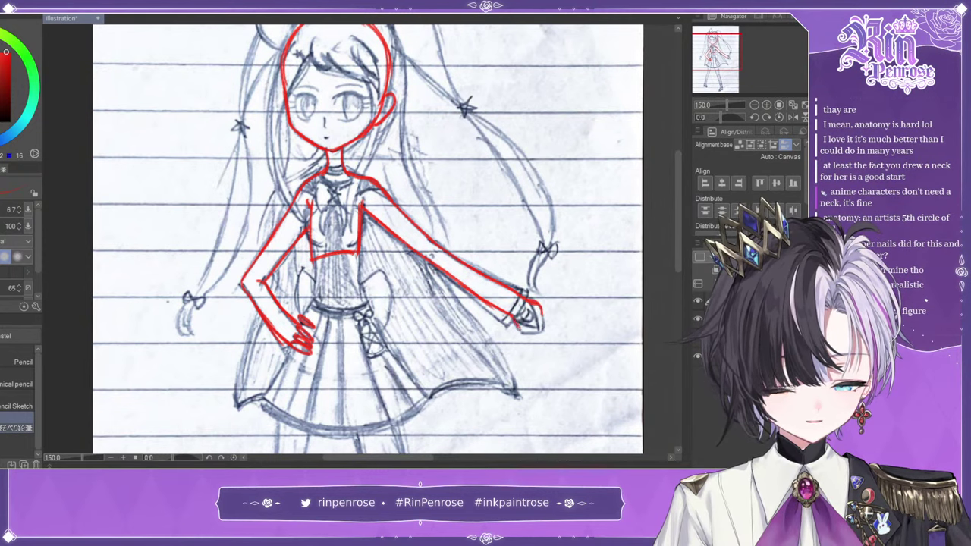
mouse_move(516, 324)
mouse_down()
mouse_move(537, 332)
mouse_move(545, 315)
mouse_up()
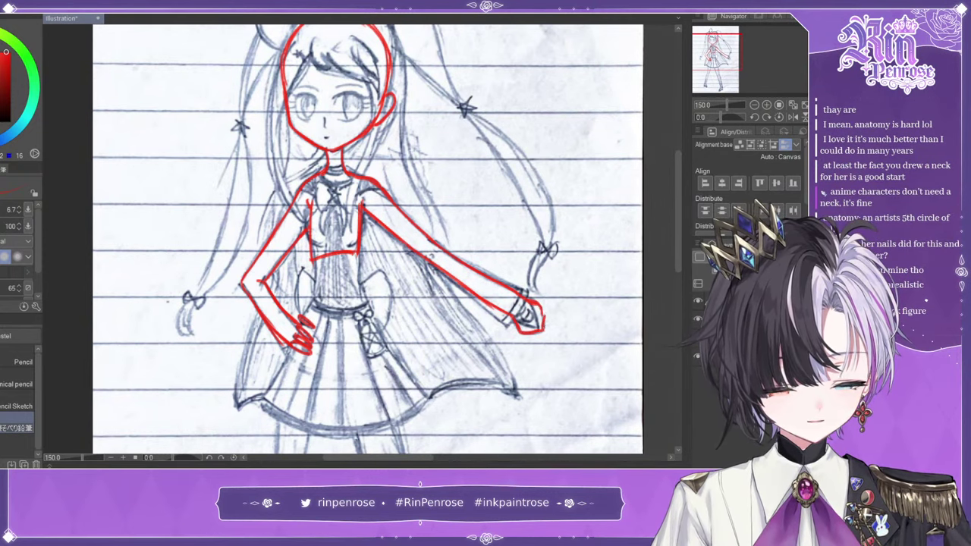
- Trace the waist below the chest and the hips as a rounded pelvis shape in red
click(717, 56)
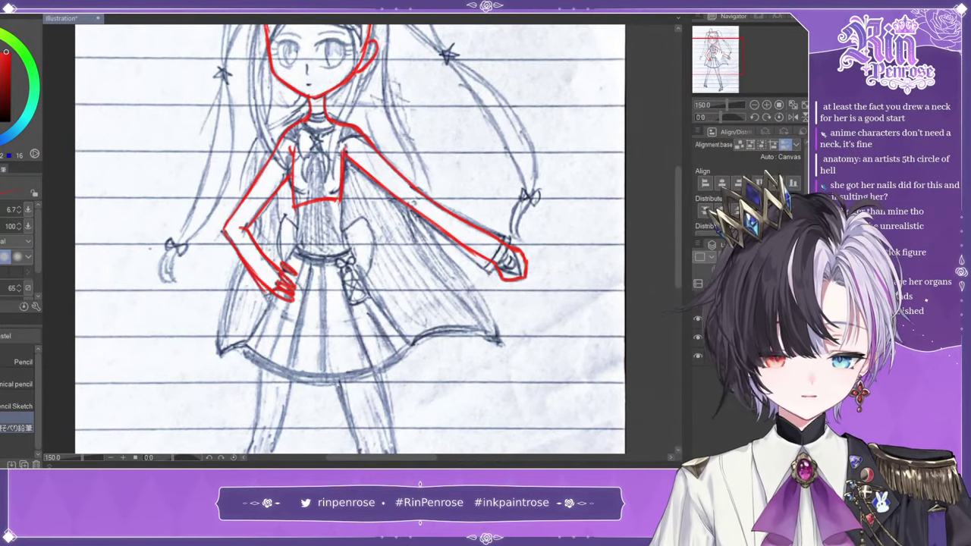
drag(720, 52, 722, 62)
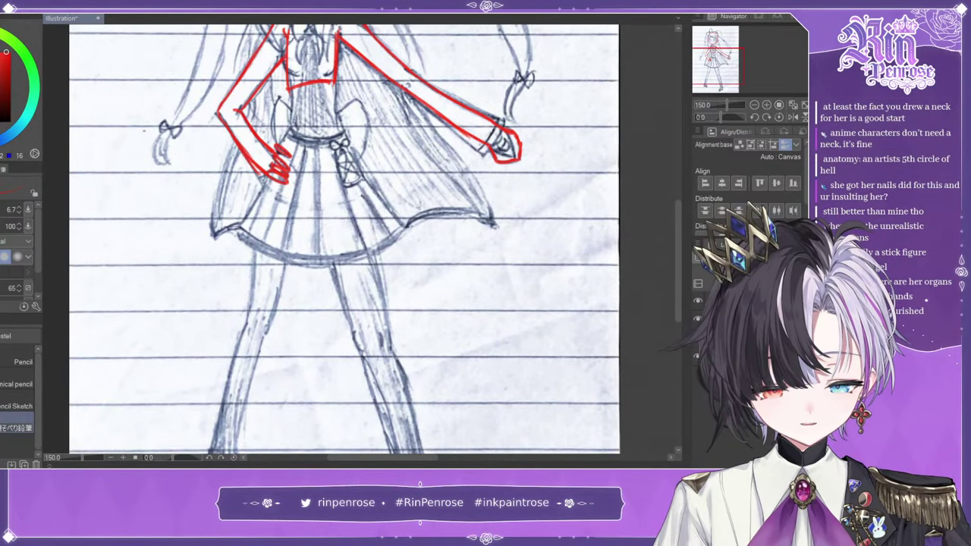
drag(290, 123, 337, 117)
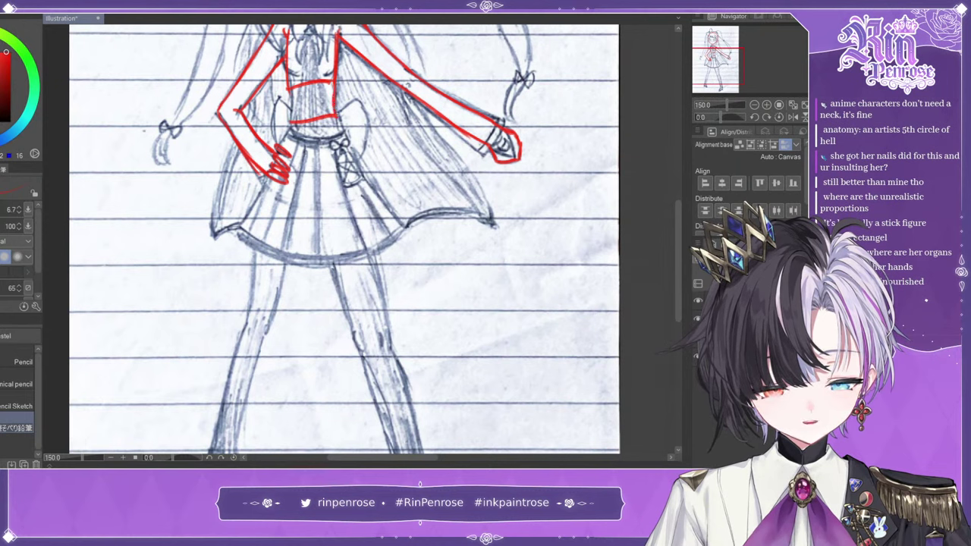
mouse_move(292, 85)
mouse_down()
mouse_move(291, 121)
mouse_move(288, 76)
mouse_up()
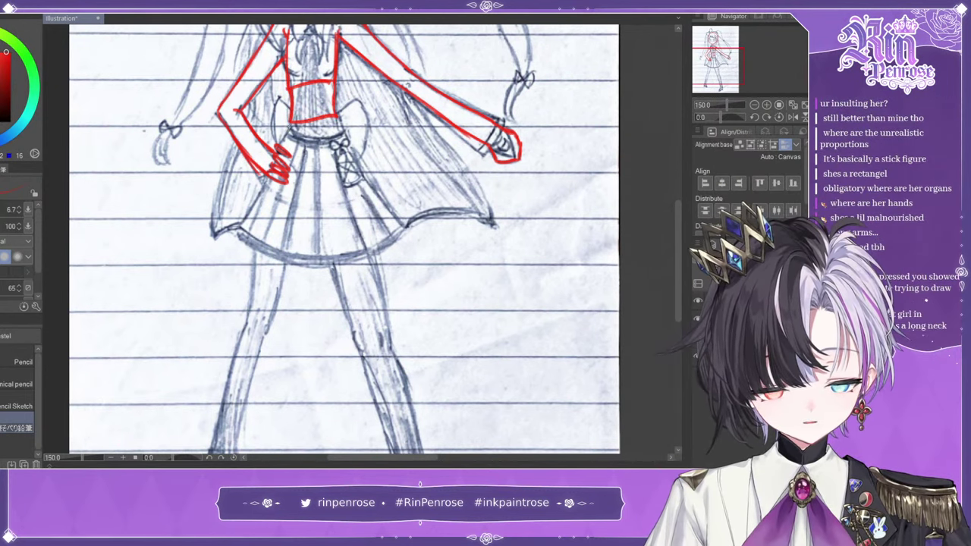
drag(290, 123, 282, 145)
drag(337, 116, 356, 161)
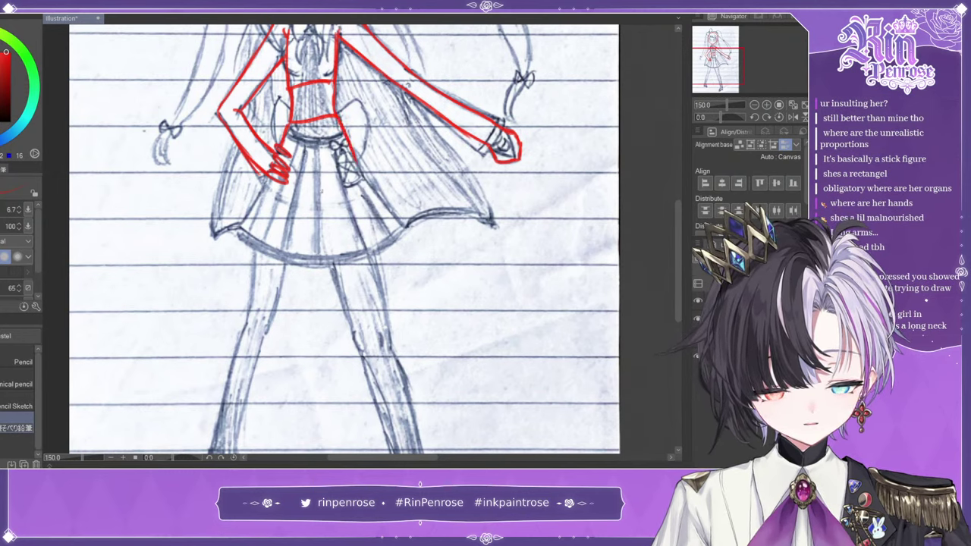
mouse_move(268, 191)
mouse_down()
mouse_move(310, 206)
mouse_move(343, 202)
mouse_move(364, 189)
mouse_move(350, 147)
mouse_up()
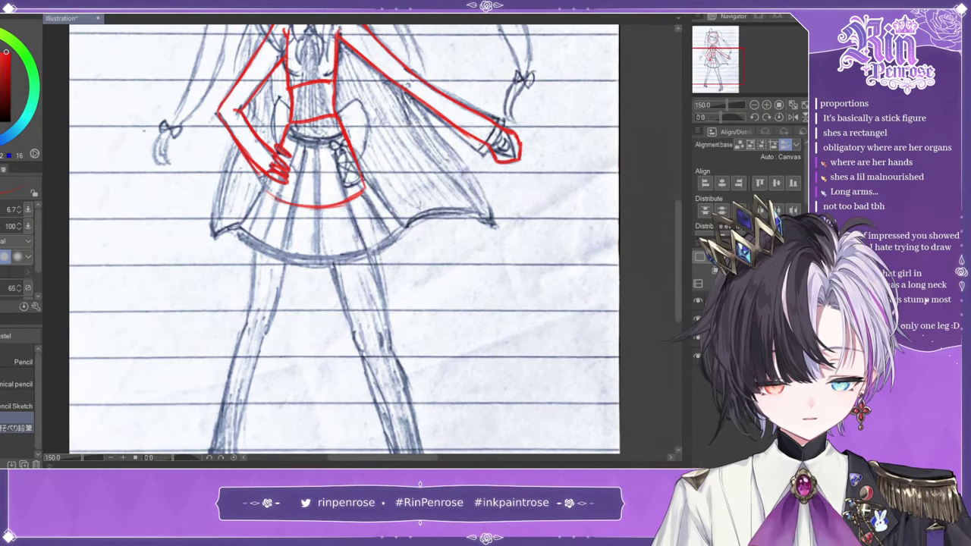
- Trace the thigh on the outstretched arm's side in red, including the crease where it meets the hip
mouse_move(262, 182)
mouse_down()
mouse_move(291, 205)
mouse_move(341, 320)
mouse_up()
key(ctrl+z)
drag(325, 206, 354, 331)
drag(363, 177, 391, 331)
mouse_move(327, 205)
mouse_down()
mouse_move(361, 176)
mouse_move(328, 207)
mouse_up()
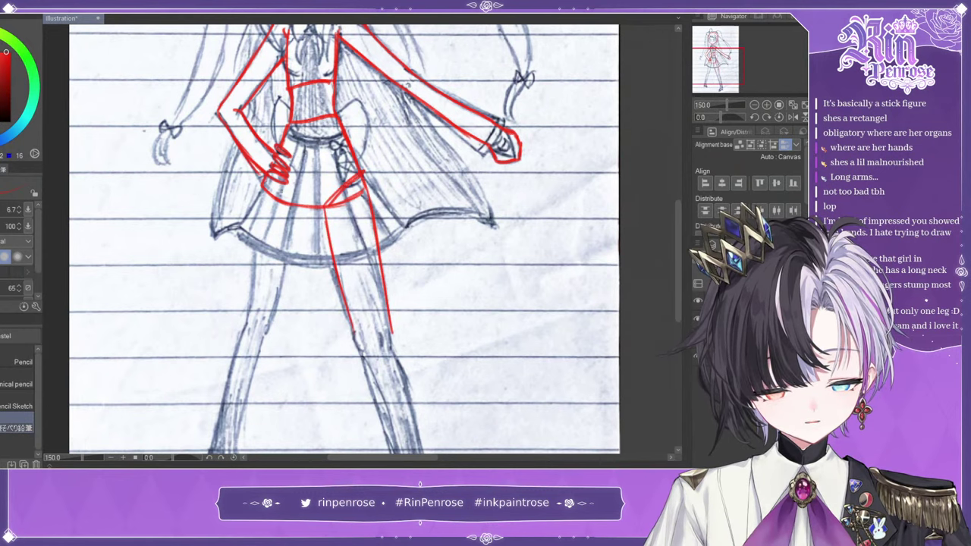
- Trace the thigh below the bent arm in red and check the lines with the sketch temporarily hidden
drag(259, 220, 253, 287)
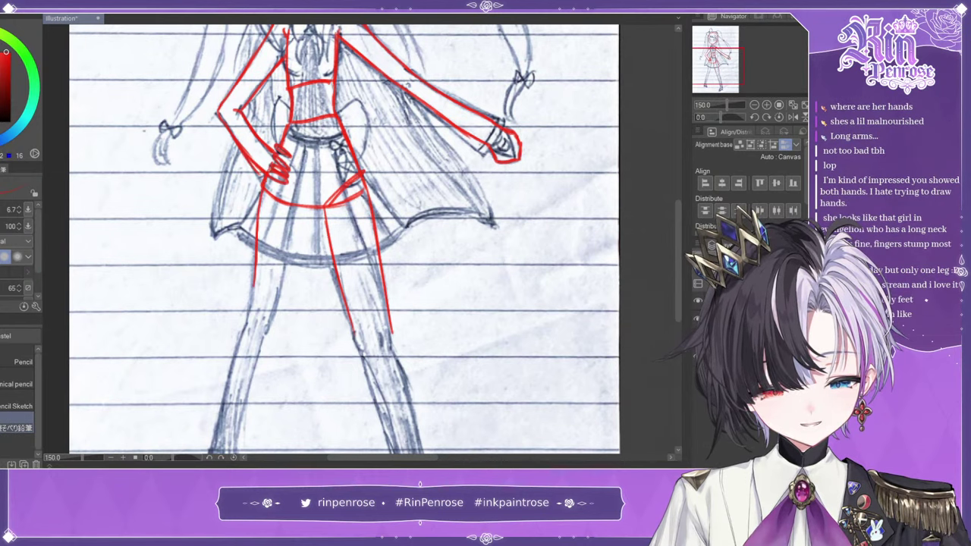
drag(262, 195, 256, 275)
drag(293, 239, 278, 296)
drag(299, 207, 287, 274)
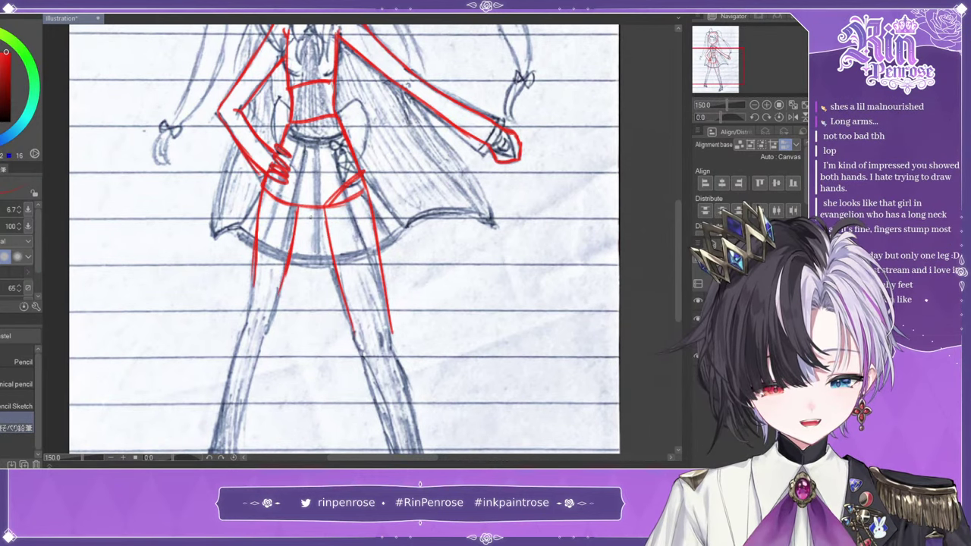
click(698, 338)
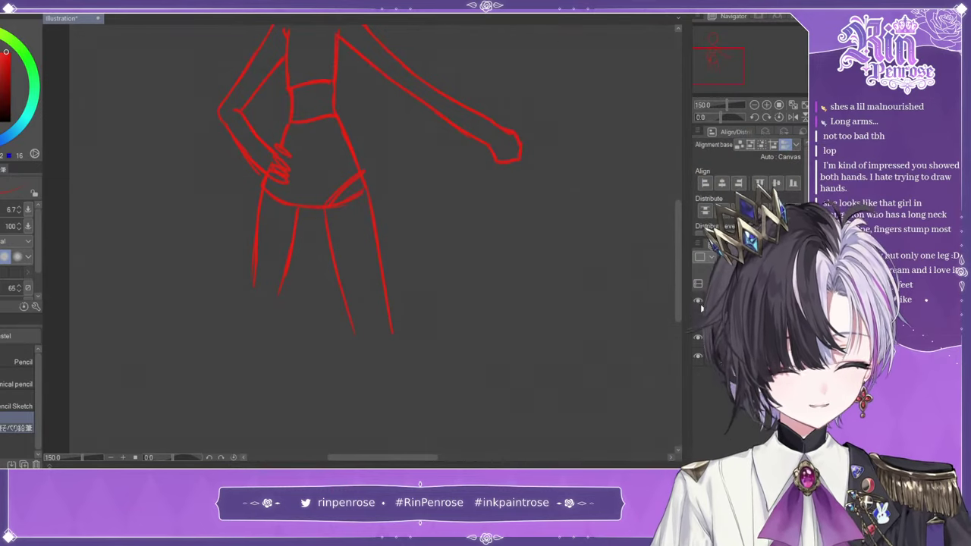
click(698, 320)
- Continue the leg below the bent arm in red through the knee, lower leg and foot
drag(379, 319, 426, 166)
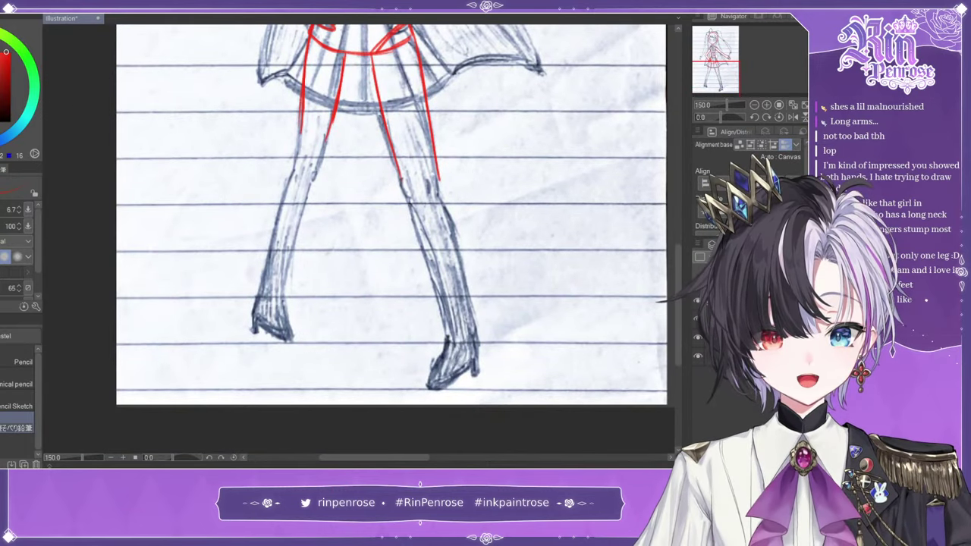
drag(332, 120, 315, 182)
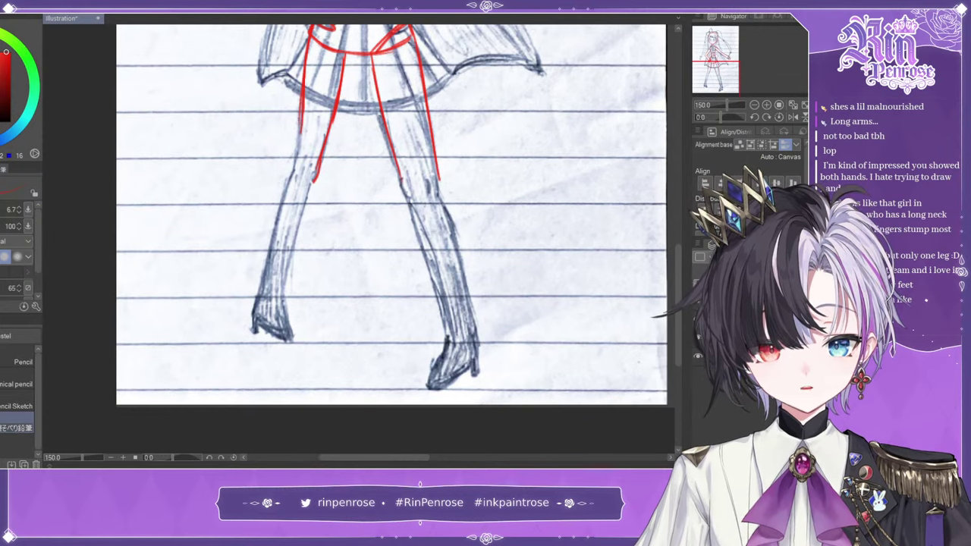
drag(301, 110, 296, 165)
drag(300, 131, 252, 311)
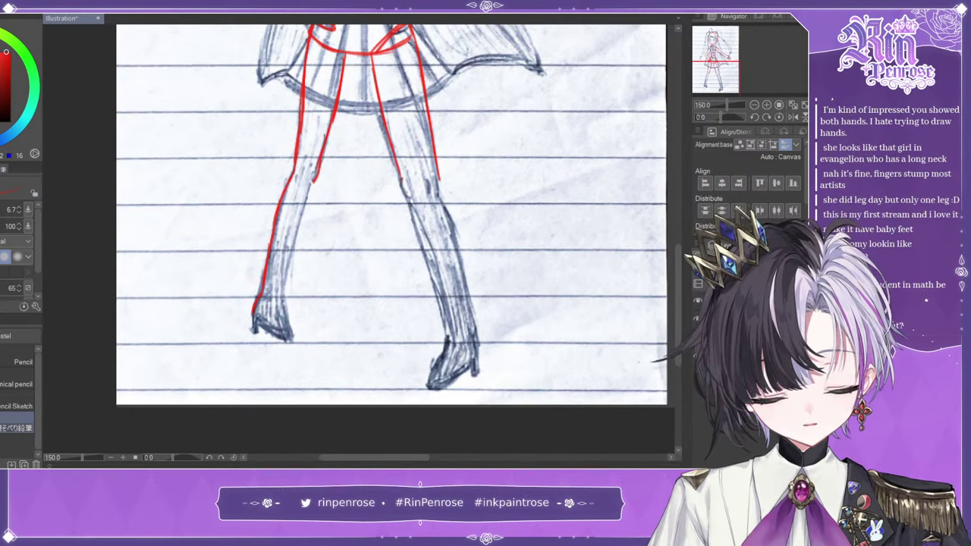
mouse_move(317, 173)
mouse_down()
mouse_move(283, 297)
mouse_move(294, 301)
mouse_move(285, 300)
mouse_move(291, 338)
mouse_move(272, 333)
mouse_move(277, 340)
mouse_move(283, 334)
mouse_move(253, 315)
mouse_up()
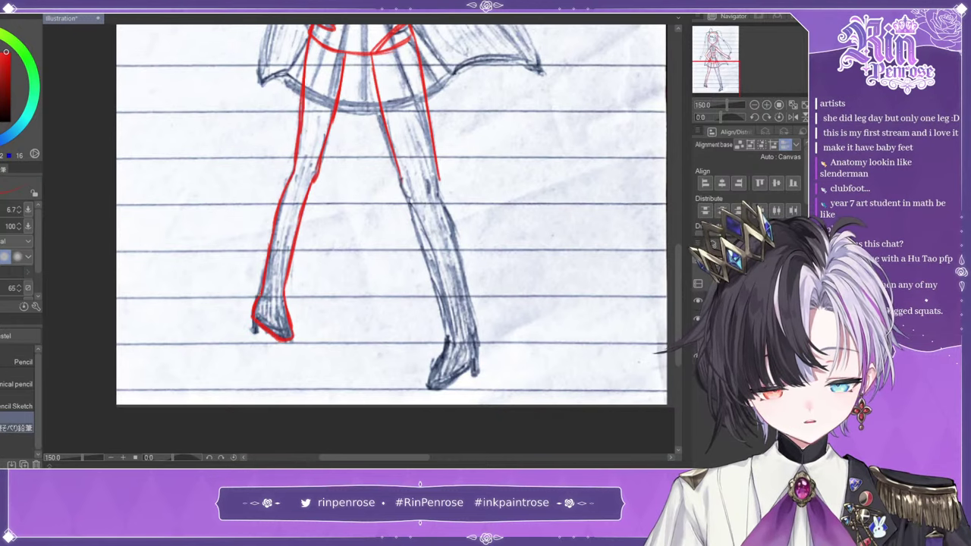
- Trace the other leg's foot and lower leg in red and mark both knees
mouse_move(432, 372)
mouse_down()
mouse_move(434, 388)
mouse_move(460, 375)
mouse_move(478, 353)
mouse_move(475, 333)
mouse_up()
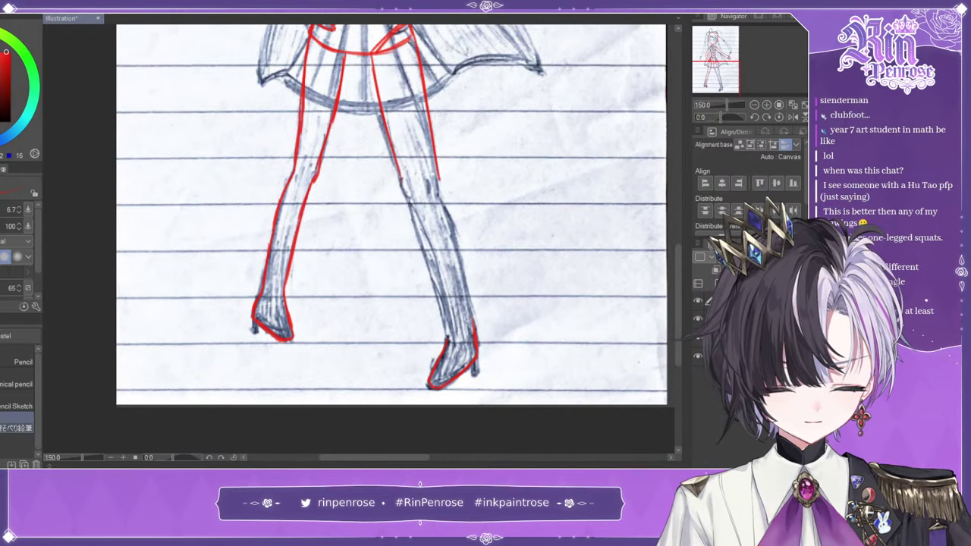
mouse_move(400, 178)
mouse_down()
mouse_move(411, 202)
mouse_move(429, 195)
mouse_up()
drag(301, 160, 305, 169)
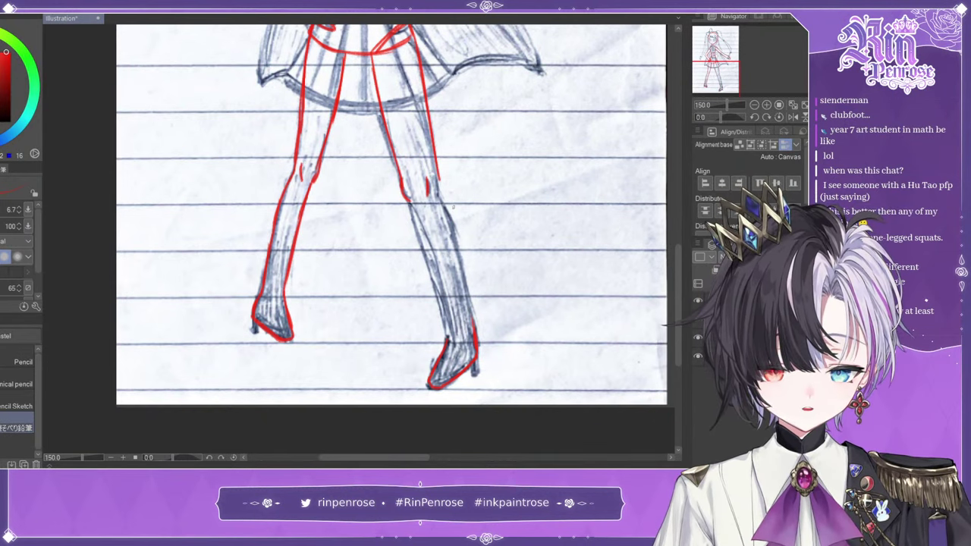
mouse_move(439, 176)
mouse_down()
mouse_move(460, 242)
mouse_move(473, 327)
mouse_up()
drag(416, 228, 449, 341)
drag(422, 259, 444, 318)
- Check the whole red figure with the sketch hidden and the view mirrored, trying a ground line under the feet, and restore both views
mouse_move(732, 74)
mouse_down()
mouse_move(732, 44)
mouse_move(737, 74)
mouse_up()
click(698, 319)
click(754, 105)
click(753, 106)
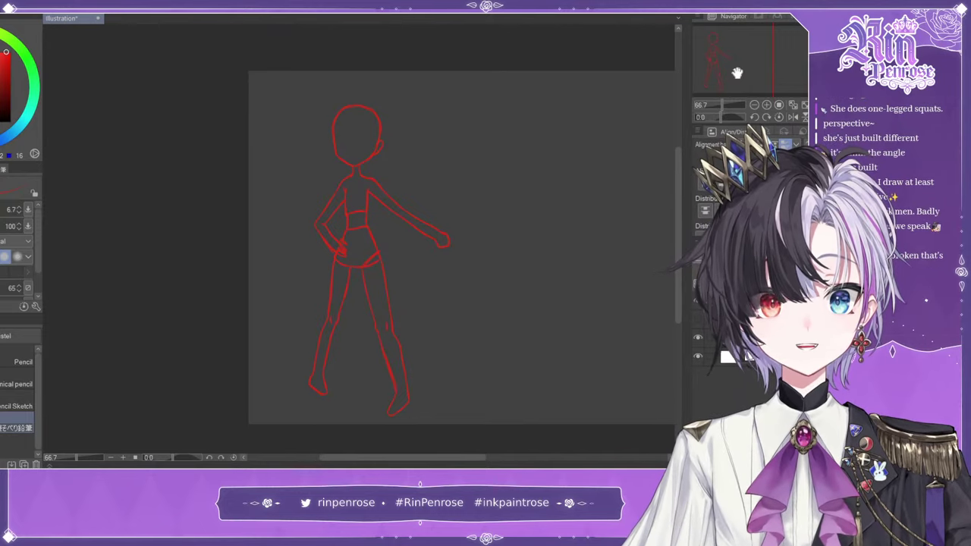
drag(279, 377, 406, 421)
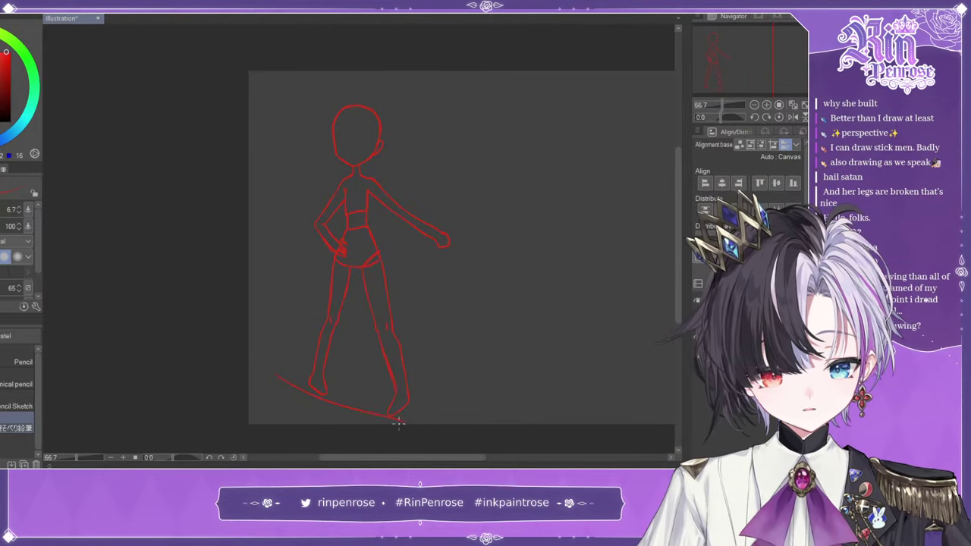
key(ctrl+z)
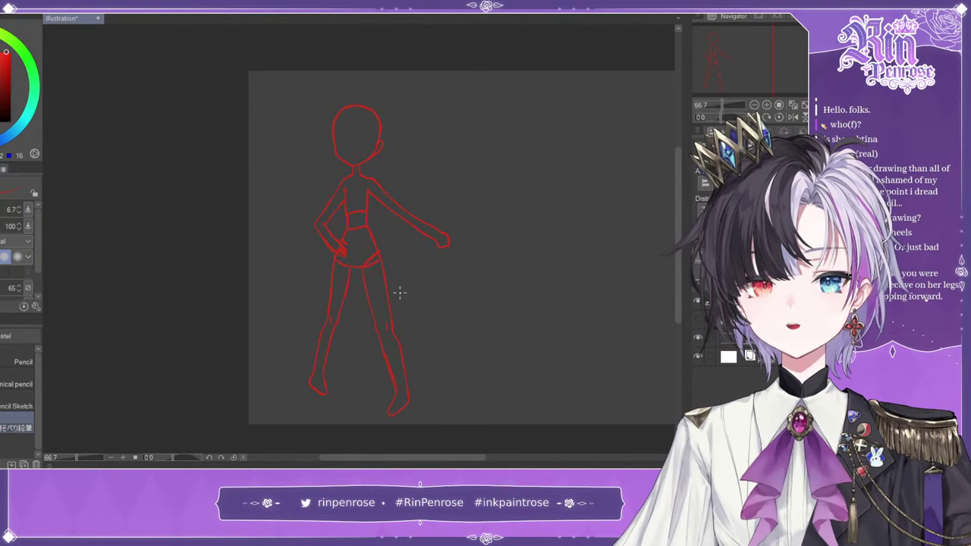
click(794, 118)
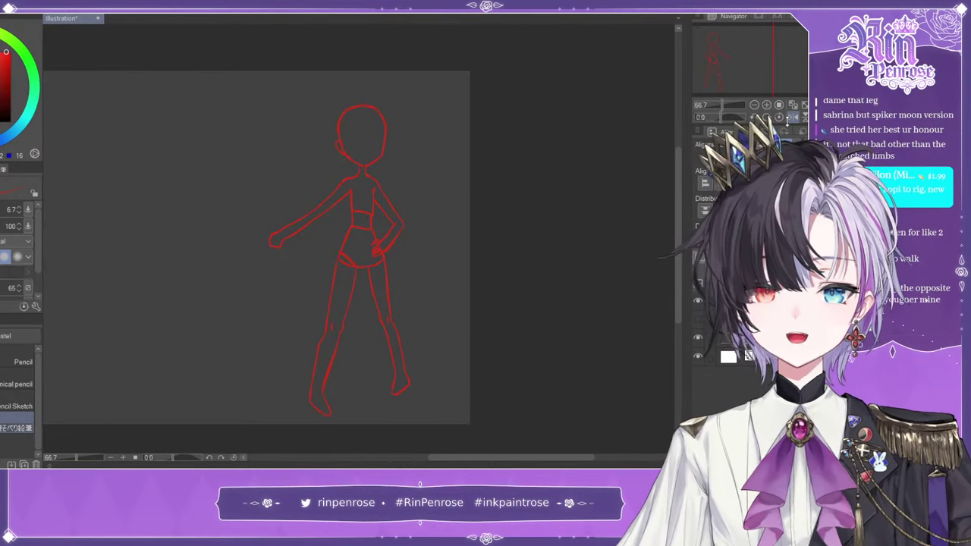
click(793, 117)
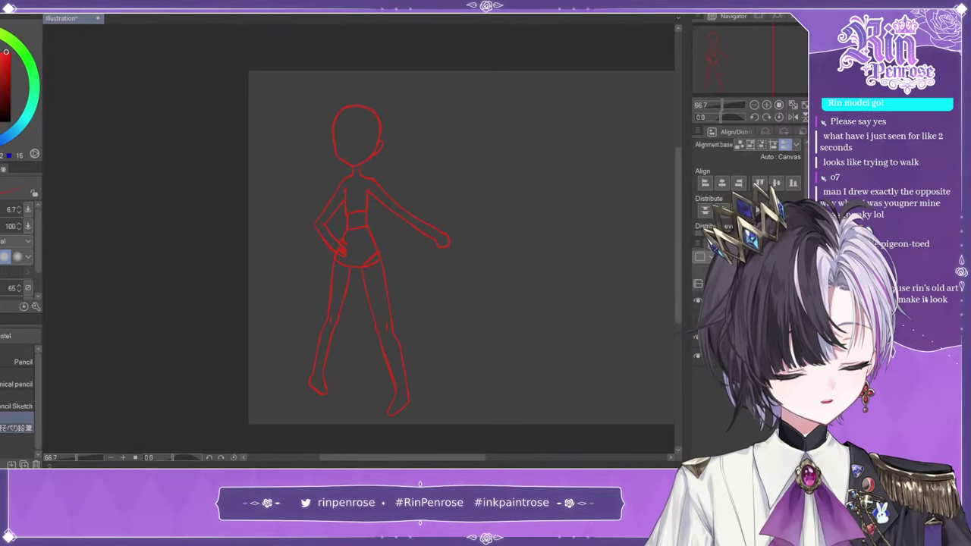
click(698, 318)
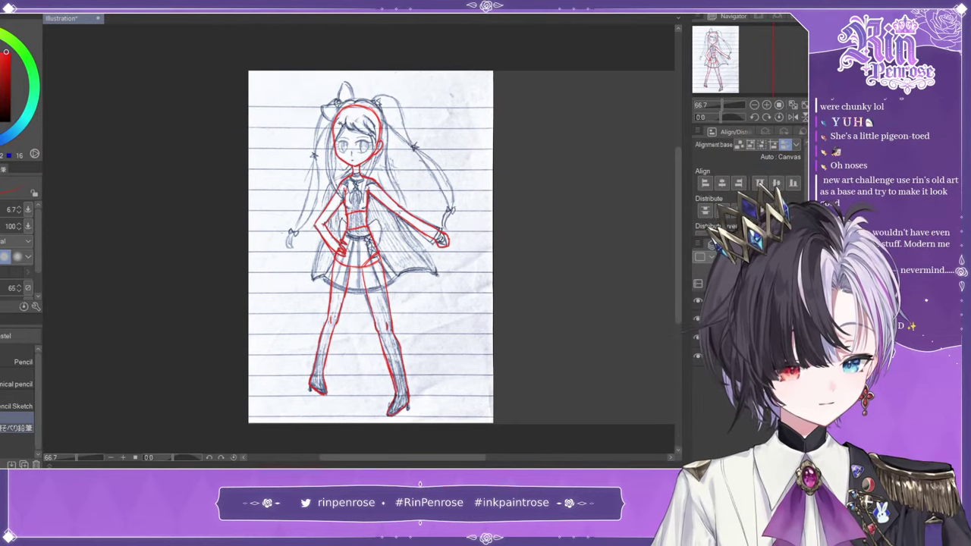
- Lower the opacity of the red anatomy layer and prepare a new layer with a stronger red for the clothing
click(728, 27)
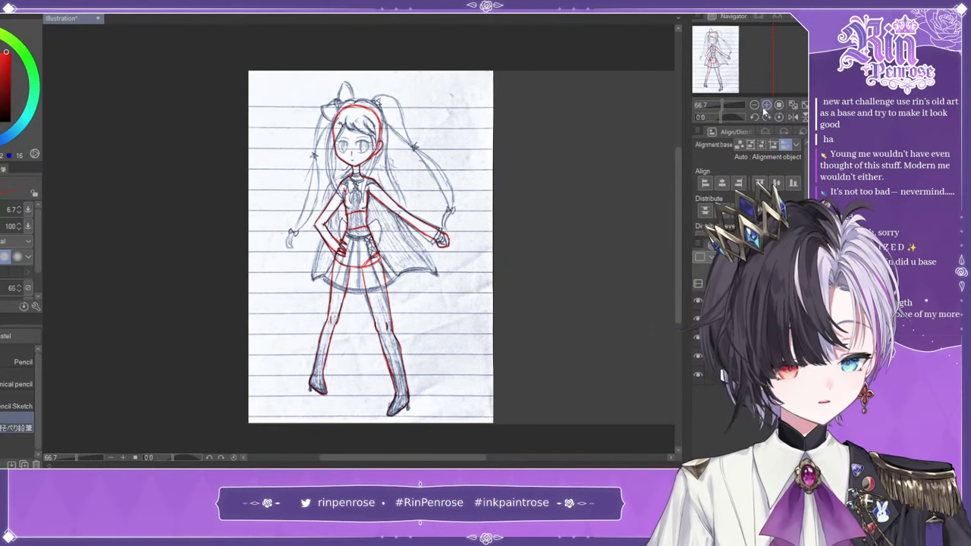
click(767, 104)
drag(793, 257, 776, 258)
shift+click(759, 320)
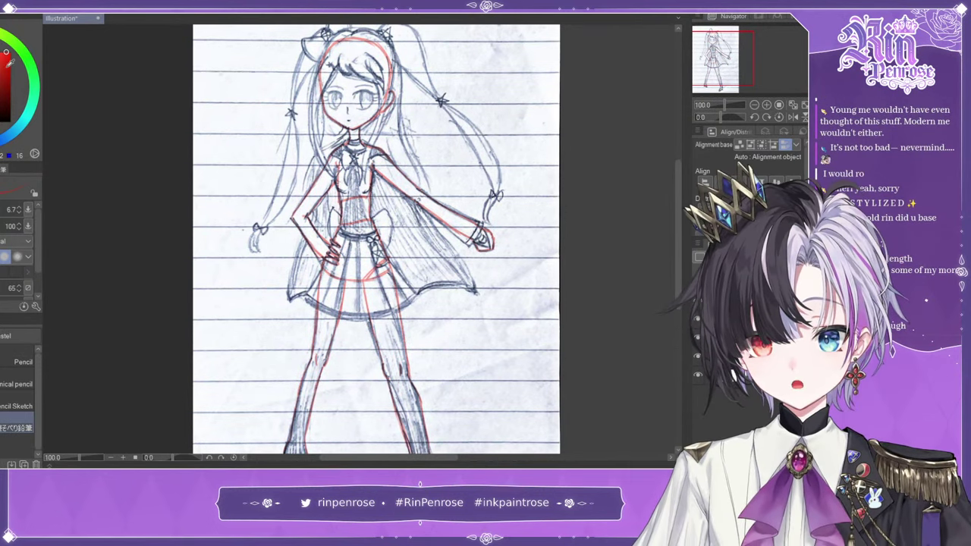
drag(7, 59, 31, 50)
- Trace the pointed collar around the neck and shoulders in the stronger red
mouse_move(727, 58)
mouse_down()
mouse_move(745, 61)
mouse_move(736, 51)
mouse_up()
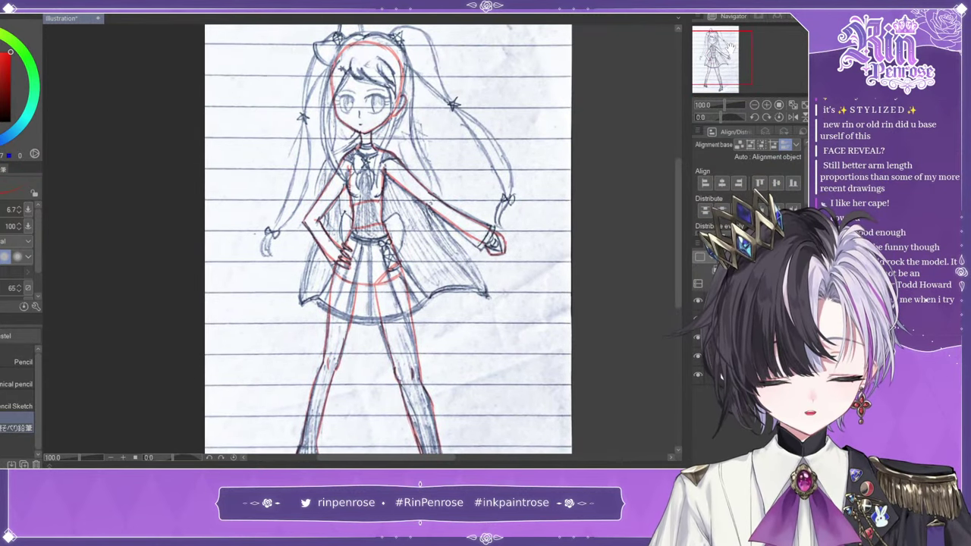
click(765, 105)
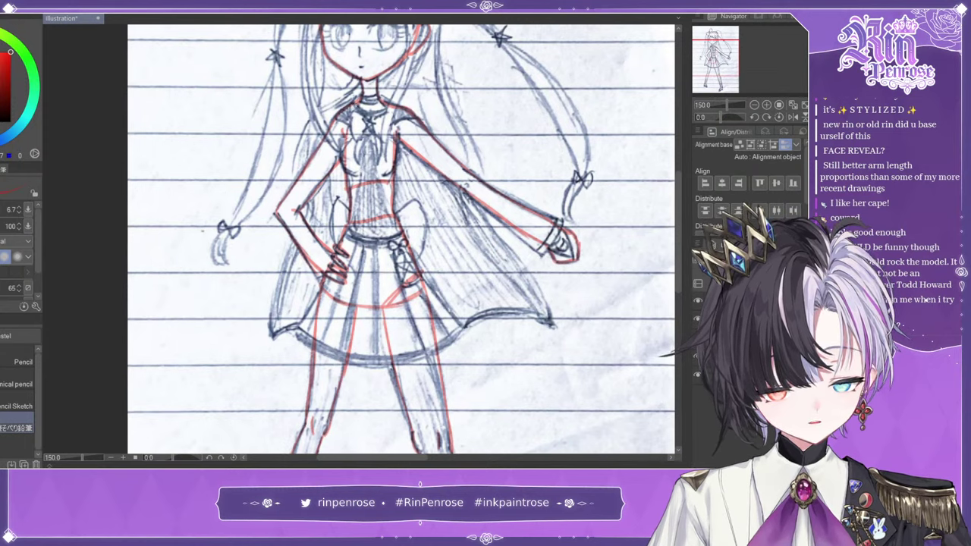
mouse_move(332, 118)
mouse_down()
mouse_move(377, 134)
mouse_move(392, 104)
mouse_move(420, 110)
mouse_up()
drag(376, 134, 417, 112)
drag(417, 110, 422, 118)
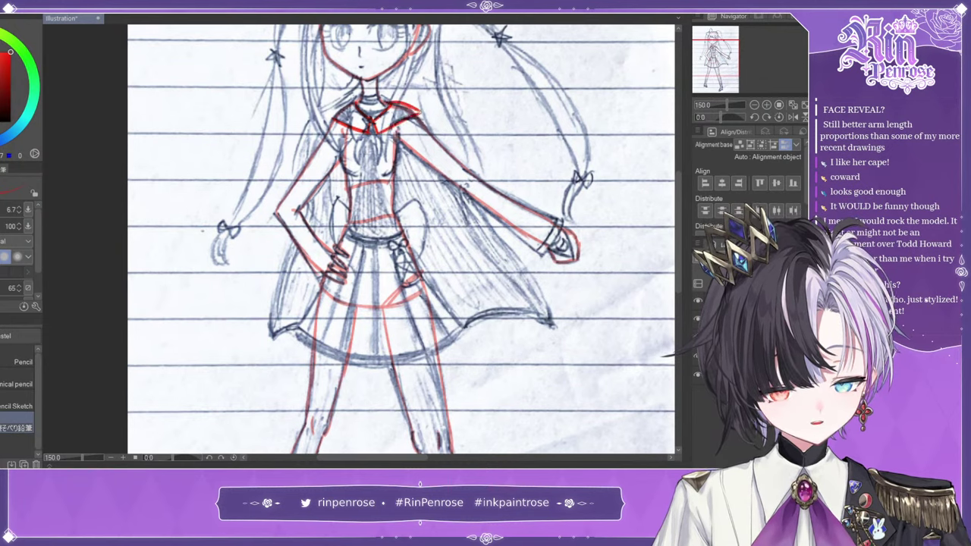
drag(357, 102, 334, 120)
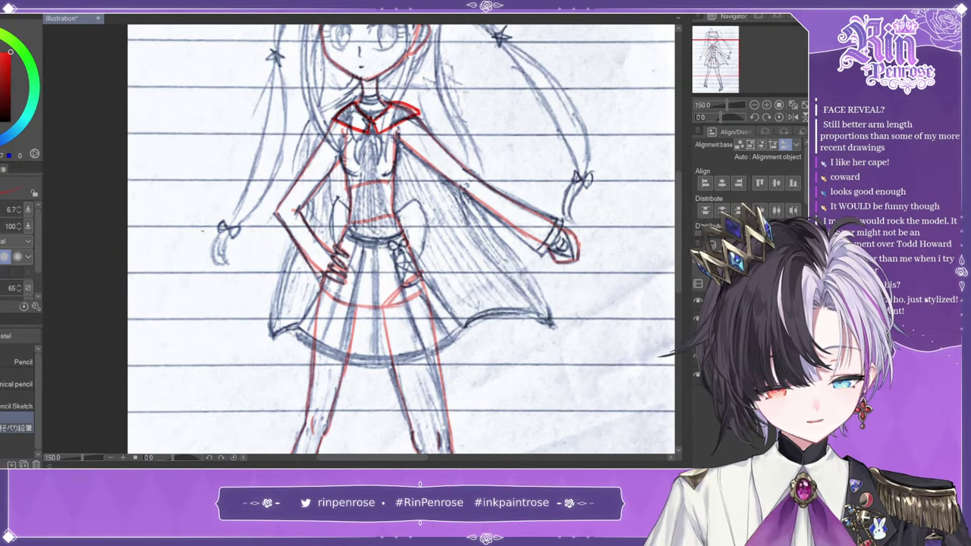
- Trace the cape in the stronger red, from the collar down both outer edges to the curved corners of its lower hem
drag(420, 112, 434, 138)
mouse_move(477, 201)
mouse_down()
mouse_move(540, 285)
mouse_move(550, 320)
mouse_up()
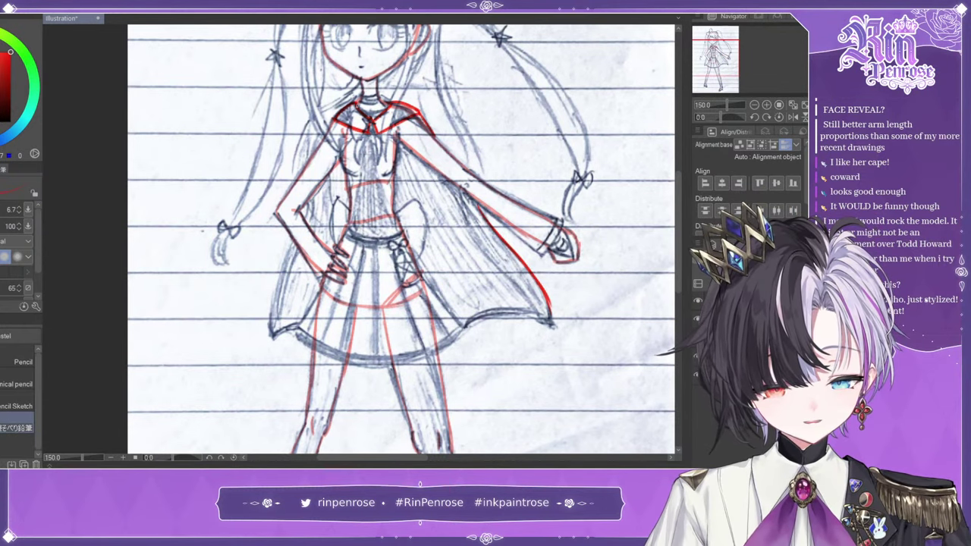
drag(338, 115, 301, 180)
drag(293, 240, 268, 339)
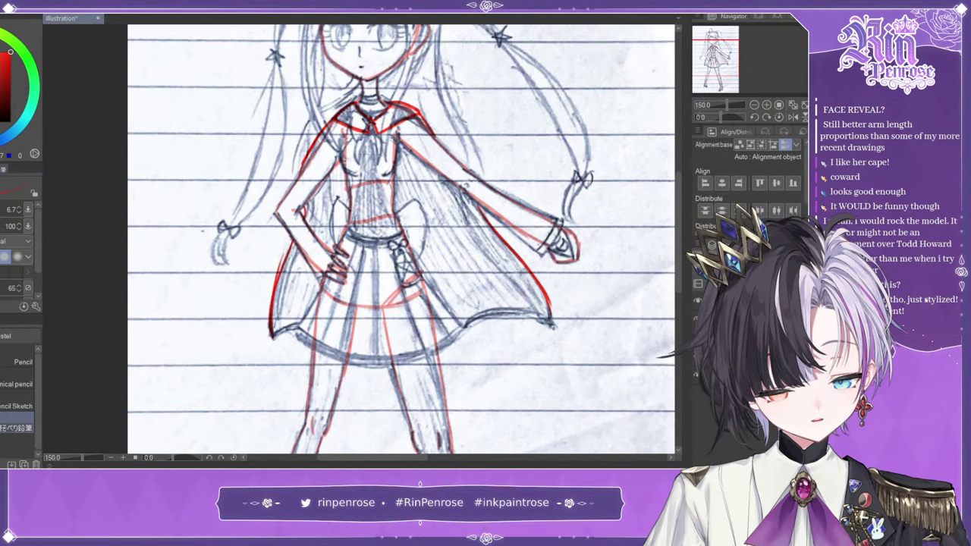
drag(545, 299, 554, 325)
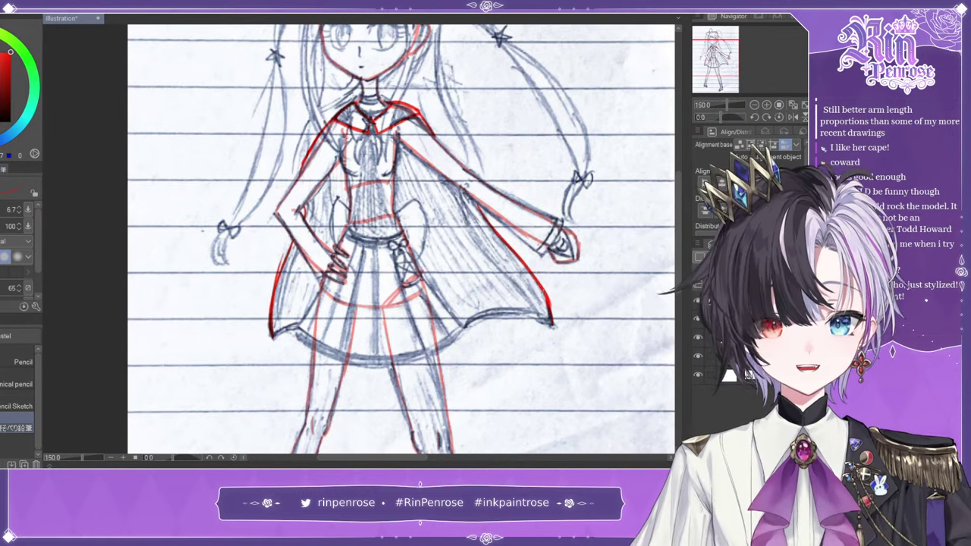
drag(273, 338, 297, 325)
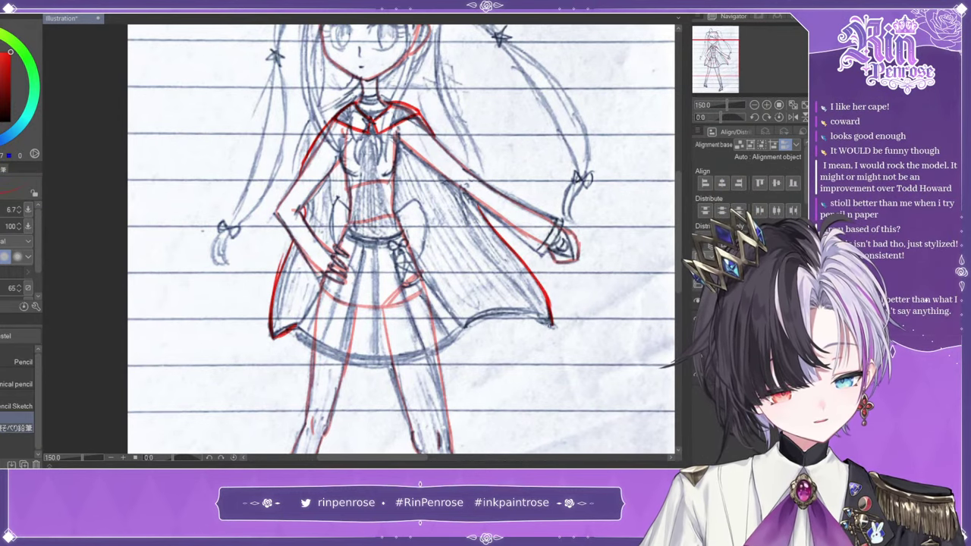
drag(551, 323, 467, 327)
- Check the red cape and collar with the sketch hidden and the view mirrored, and restore both views
click(698, 338)
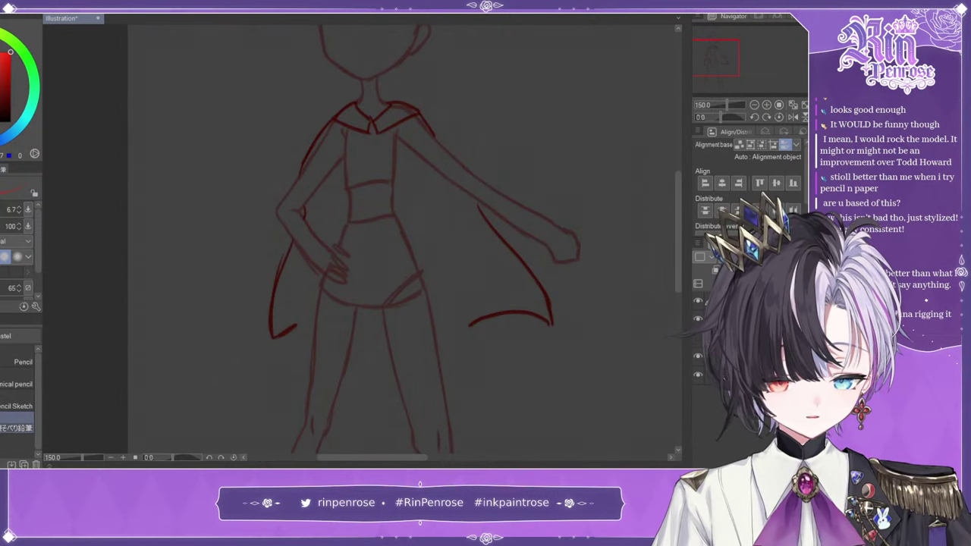
click(793, 117)
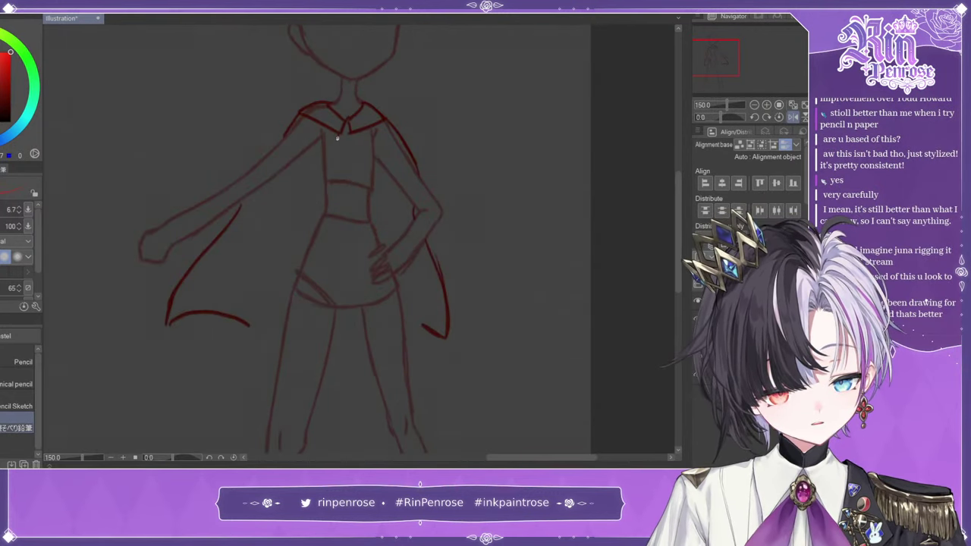
click(698, 356)
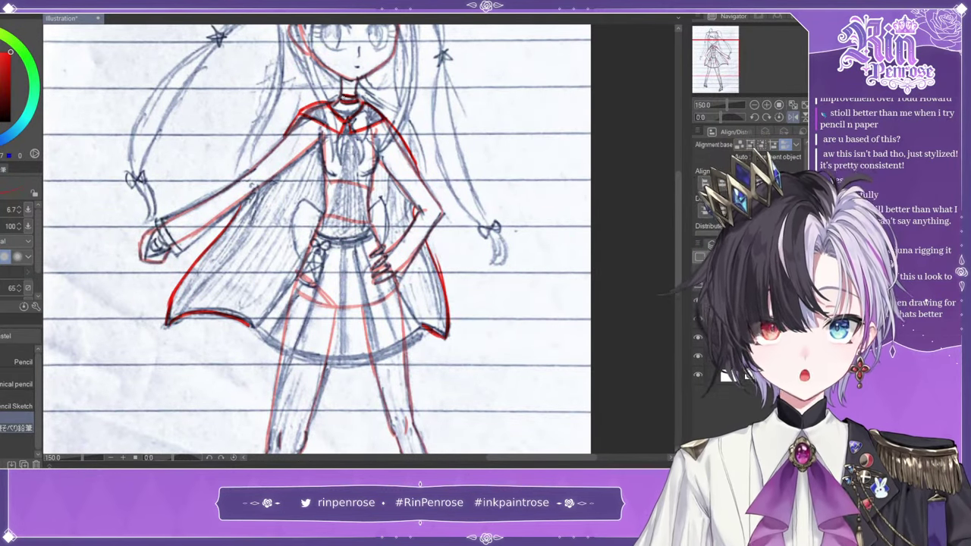
click(793, 116)
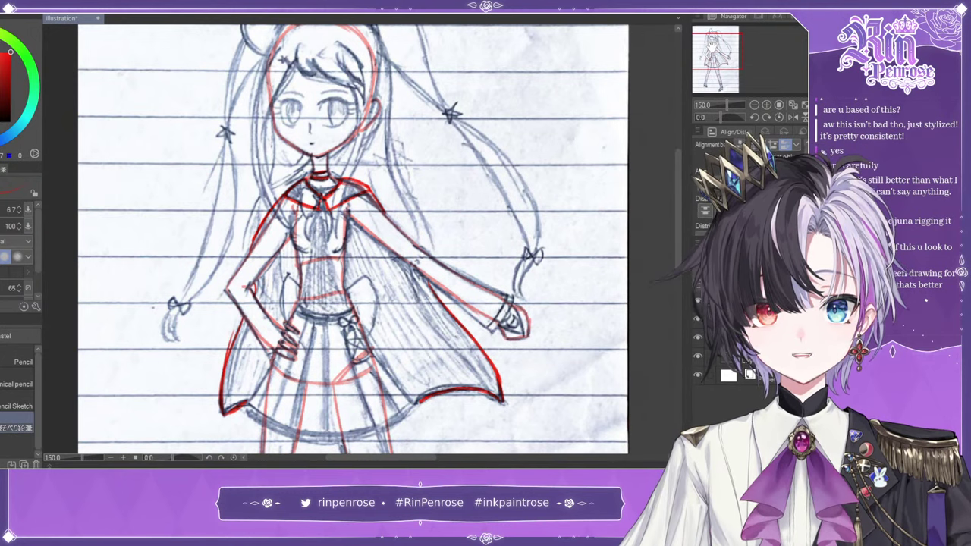
- Trace the star ornaments on the hair in red and mark the small bows at the pigtail ends with question marks
click(711, 47)
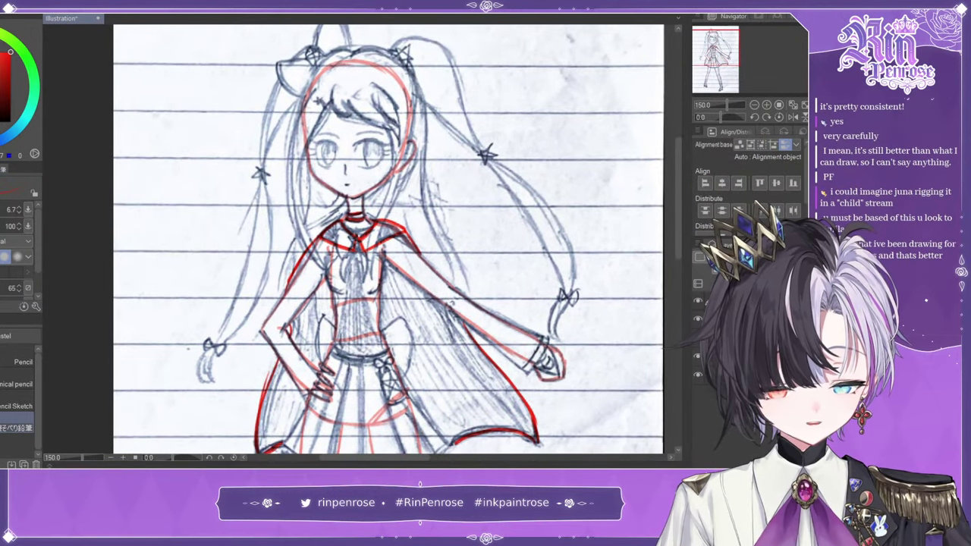
drag(731, 34, 729, 31)
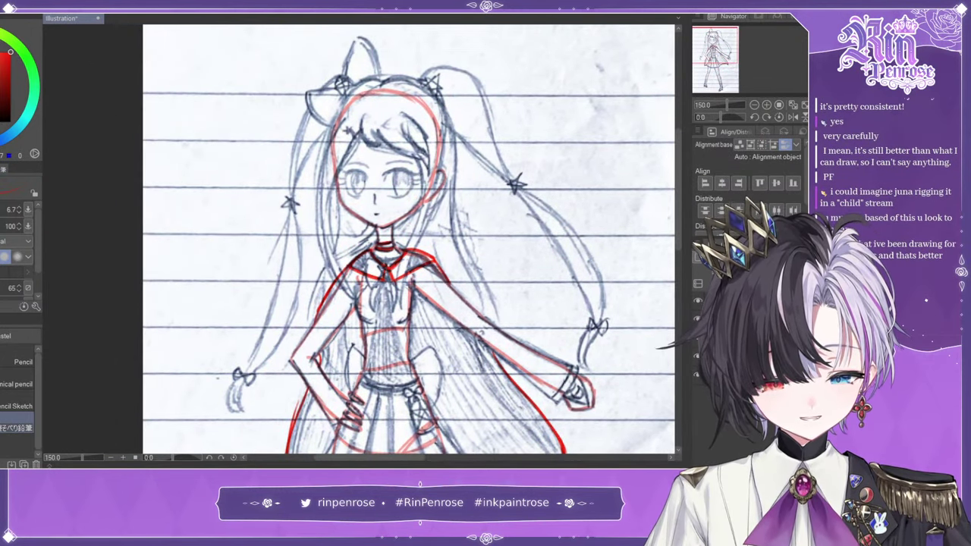
drag(508, 179, 521, 187)
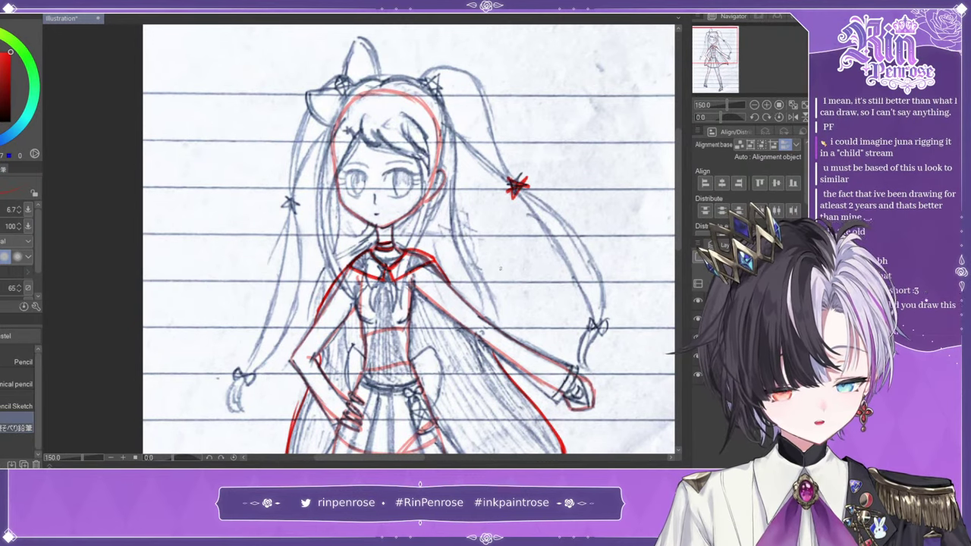
drag(289, 198, 300, 205)
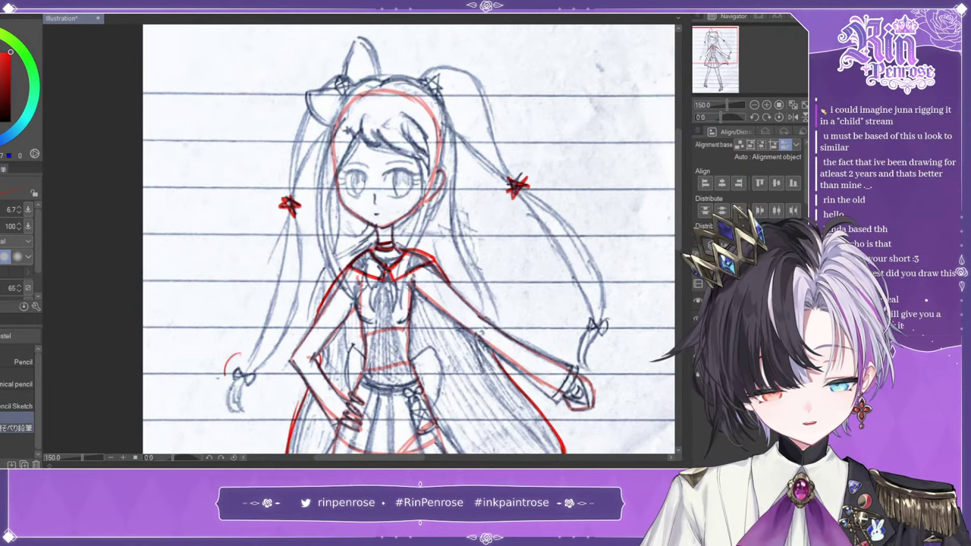
mouse_move(225, 373)
mouse_down()
mouse_move(229, 356)
mouse_move(211, 347)
mouse_up()
click(213, 361)
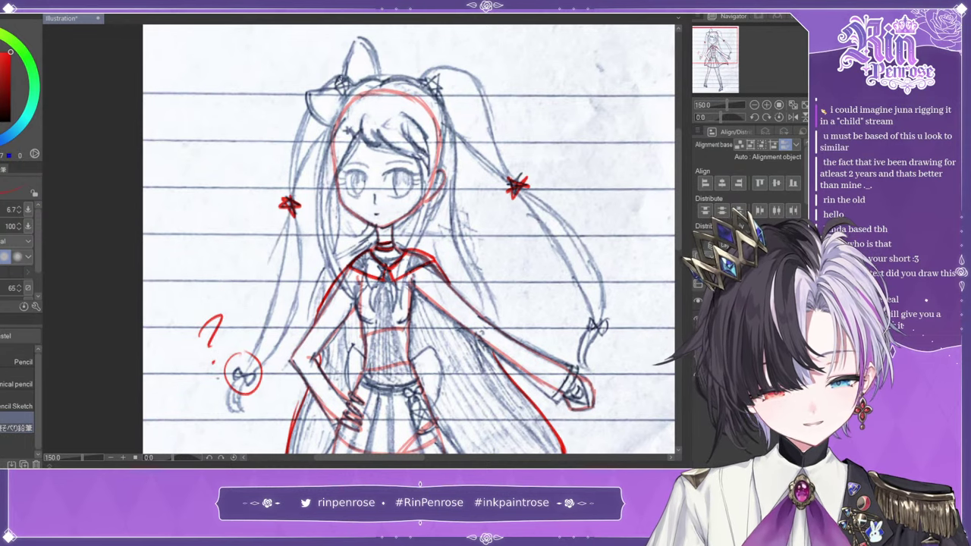
drag(424, 81, 440, 88)
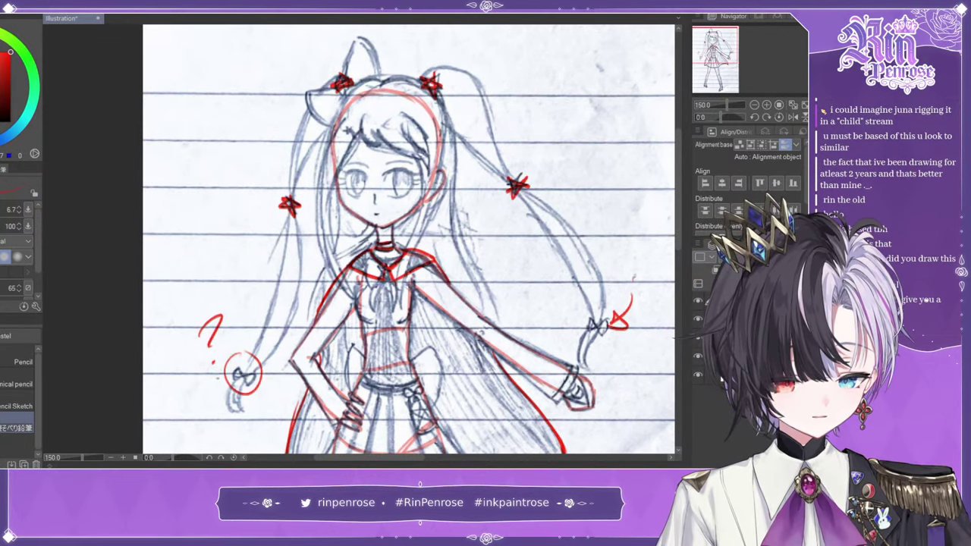
- Check the red marks with the sketch hidden, show it again, and trace the chest bow with a question mark beside it
click(698, 356)
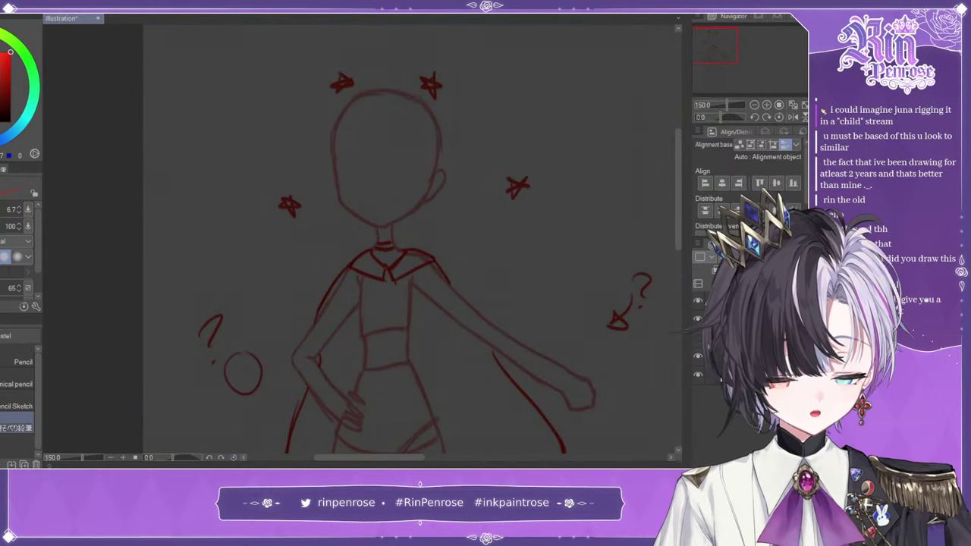
click(698, 337)
drag(729, 70, 715, 58)
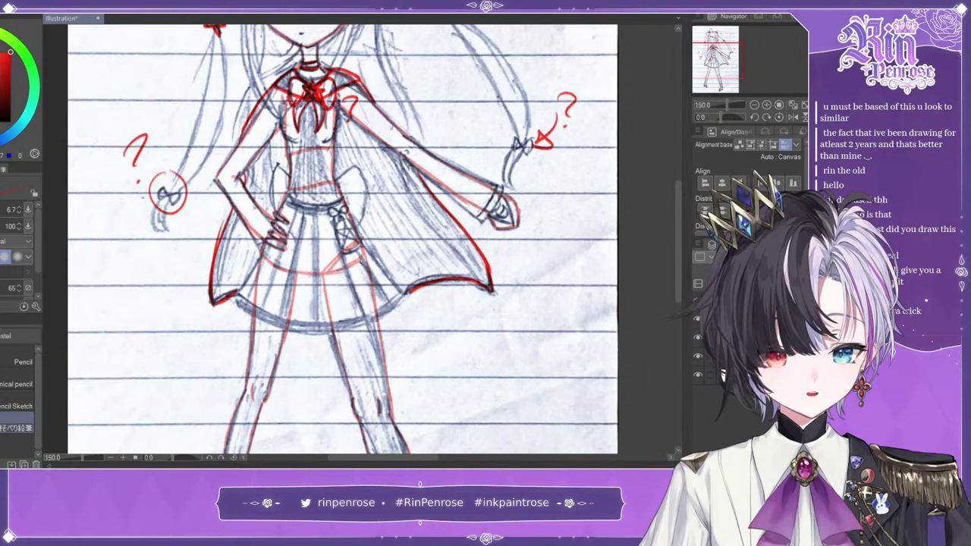
- Using an off-white Pencil Sketch brush at size 13.5, draw a large bow's star-centred round knot and right loop beside the page
drag(719, 62, 730, 41)
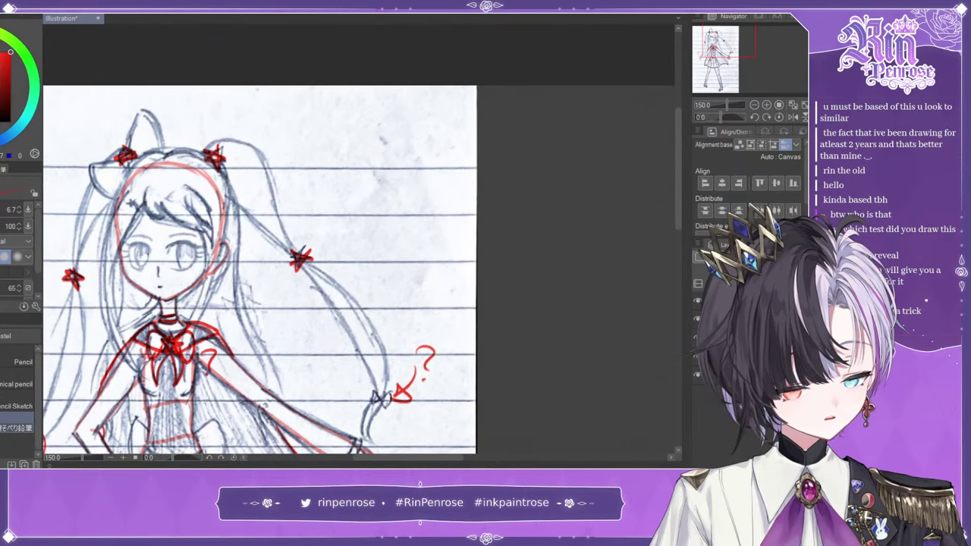
click(2, 76)
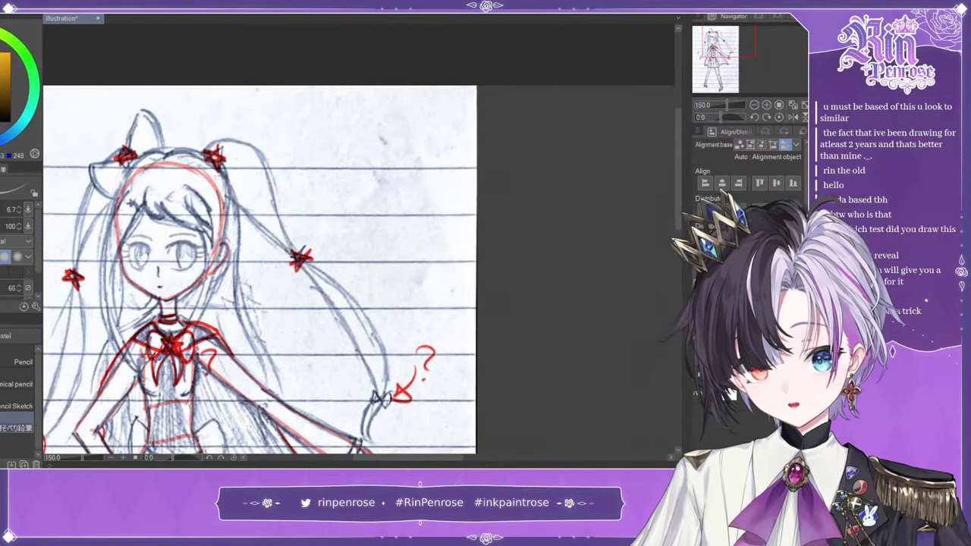
click(15, 402)
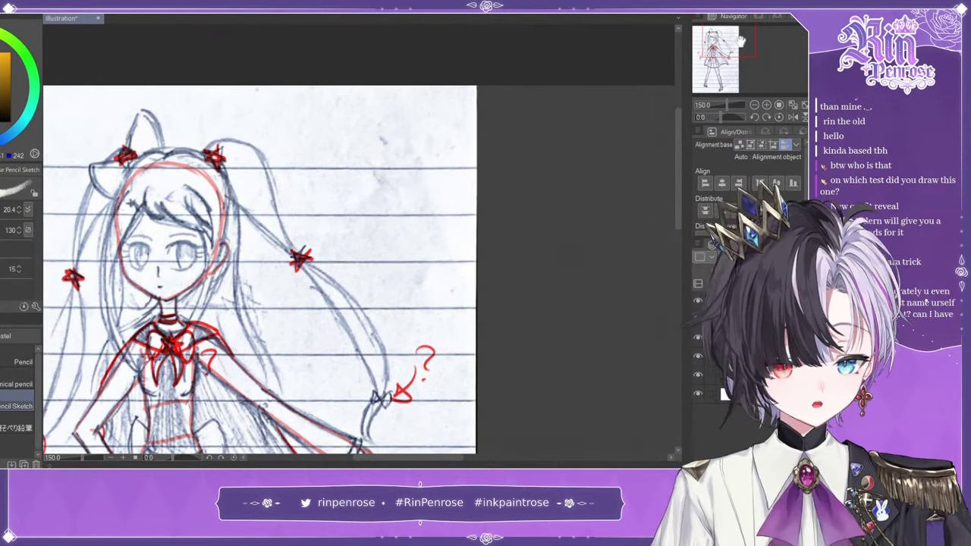
mouse_move(760, 45)
mouse_down()
mouse_move(776, 47)
mouse_move(765, 45)
mouse_up()
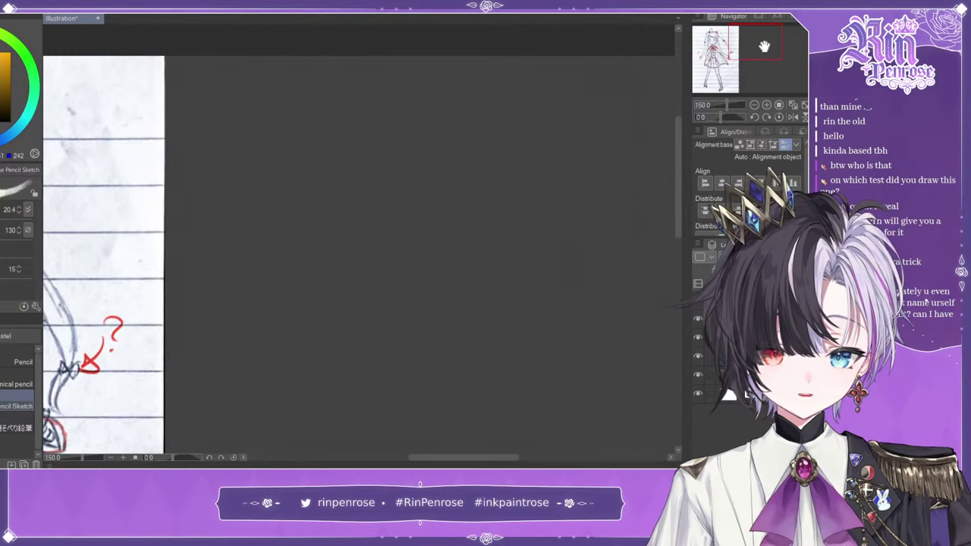
click(2, 210)
mouse_move(453, 146)
mouse_down()
mouse_move(495, 153)
mouse_move(501, 185)
mouse_move(447, 199)
mouse_move(467, 154)
mouse_move(461, 183)
mouse_move(495, 145)
mouse_move(609, 113)
mouse_up()
mouse_move(502, 154)
mouse_down()
mouse_move(607, 108)
mouse_move(610, 149)
mouse_move(575, 257)
mouse_up()
drag(485, 224, 569, 256)
drag(489, 221, 527, 241)
mouse_move(443, 150)
mouse_down()
mouse_move(375, 113)
mouse_move(341, 108)
mouse_move(369, 135)
mouse_move(439, 153)
mouse_up()
- Shade the inner fold of the large bow's right loop and complete the outline of its left loop
drag(513, 142, 581, 118)
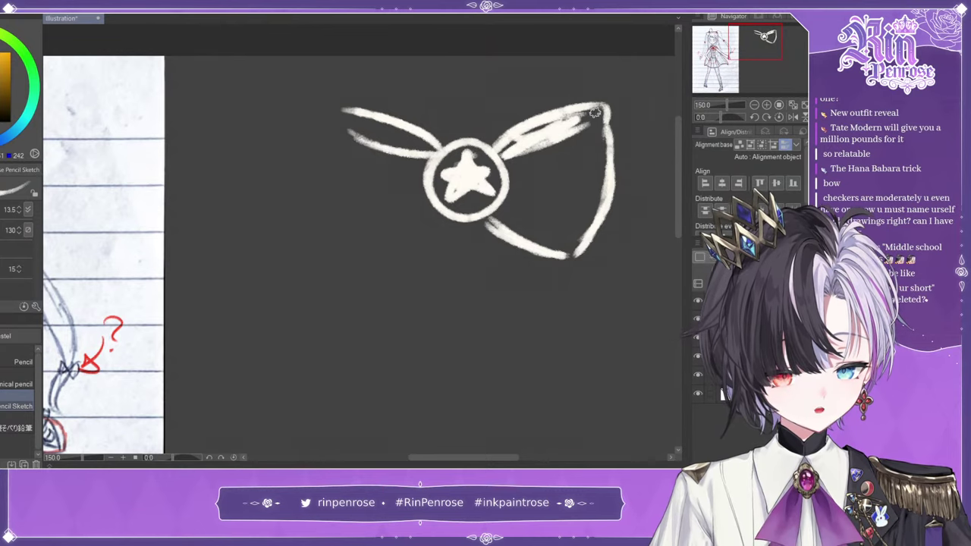
key(ctrl+z)
drag(502, 150, 574, 118)
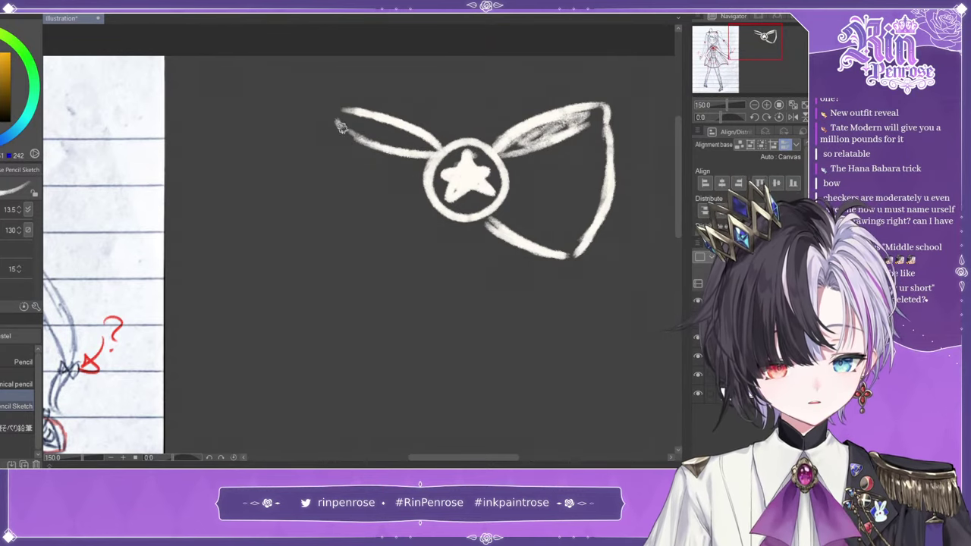
mouse_move(341, 109)
mouse_down()
mouse_move(329, 135)
mouse_move(327, 205)
mouse_move(341, 243)
mouse_up()
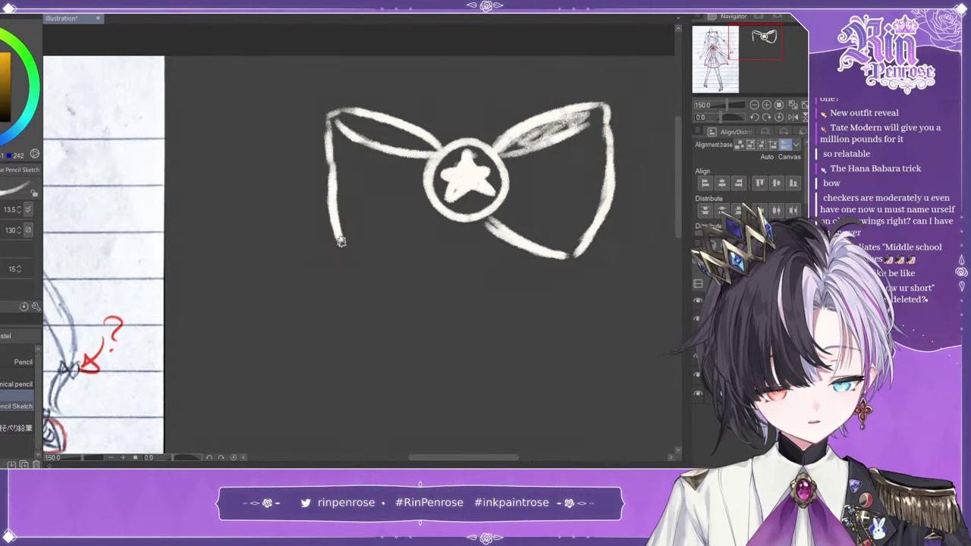
mouse_move(444, 216)
mouse_down()
mouse_move(363, 251)
mouse_move(332, 226)
mouse_up()
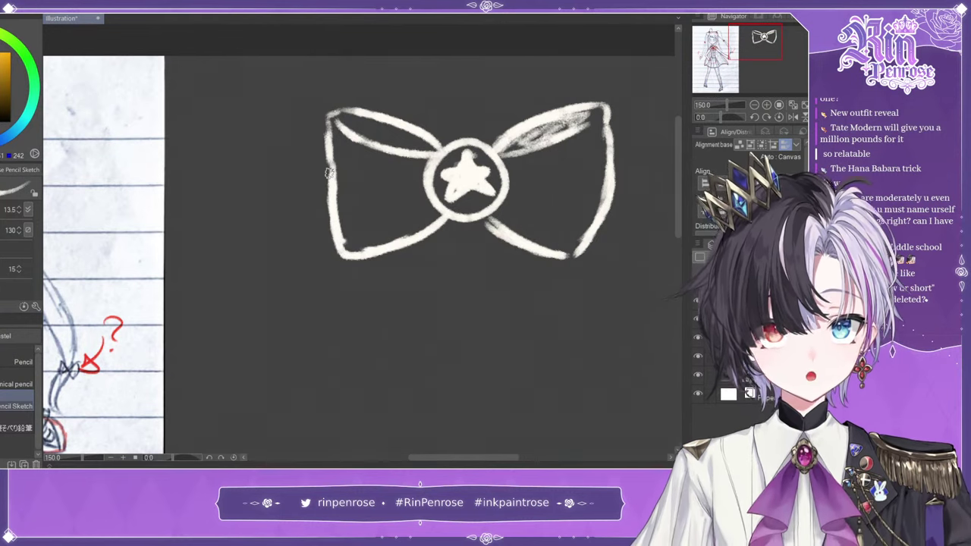
- Add crease lines radiating from the knot into both loops of the large bow
drag(510, 178, 545, 198)
mouse_move(559, 219)
mouse_down()
mouse_move(526, 210)
mouse_move(508, 190)
mouse_up()
drag(509, 180, 535, 172)
mouse_move(425, 179)
mouse_down()
mouse_move(389, 172)
mouse_move(346, 181)
mouse_move(384, 181)
mouse_move(418, 220)
mouse_move(425, 194)
mouse_move(364, 214)
mouse_up()
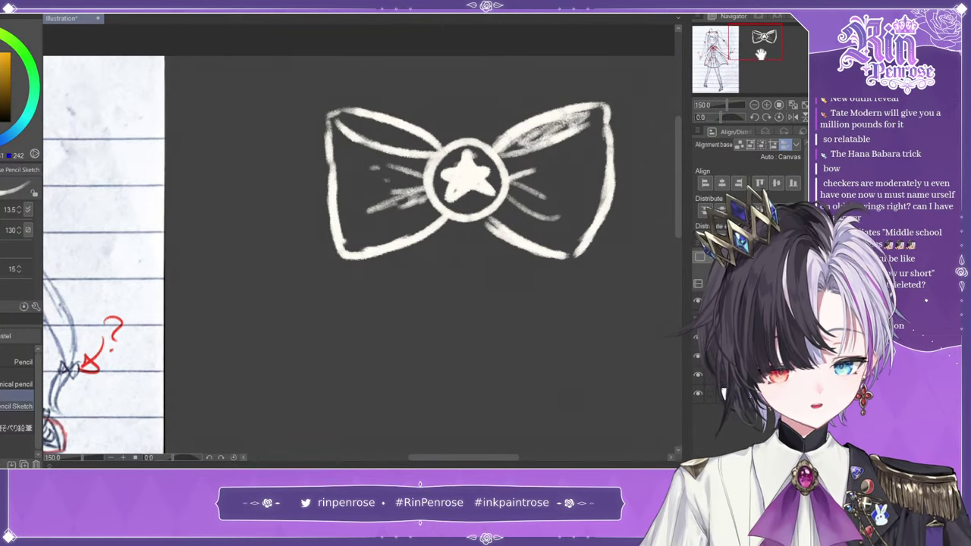
drag(755, 44, 757, 47)
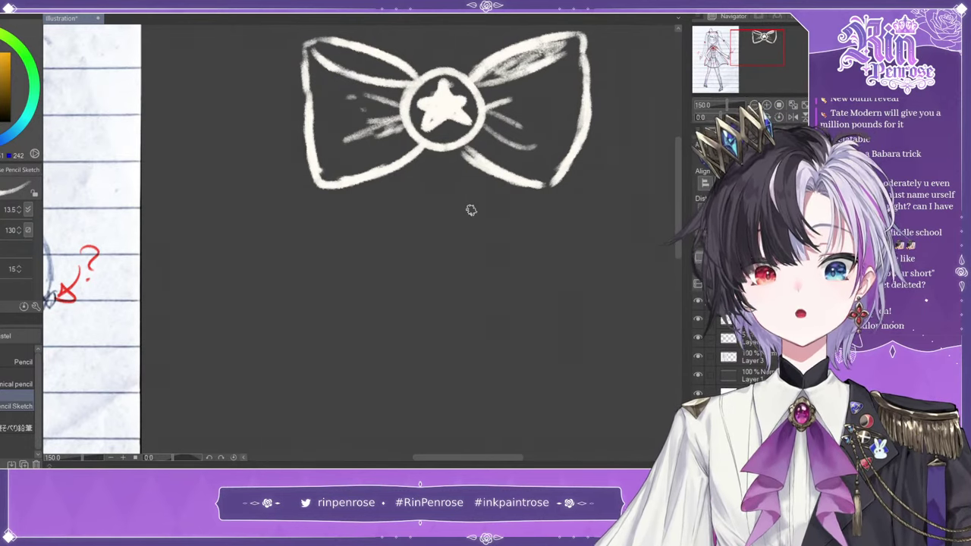
drag(438, 148, 440, 270)
drag(377, 199, 438, 270)
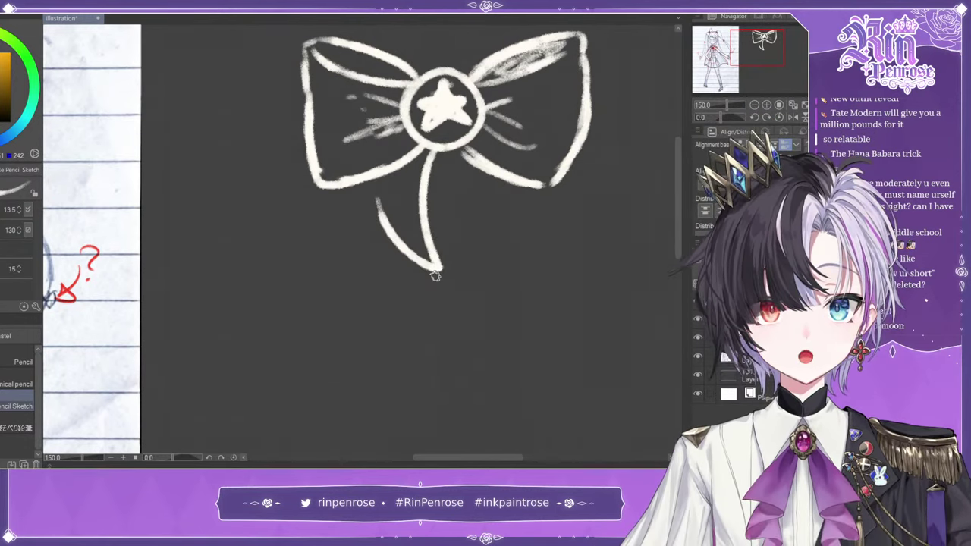
key(ctrl+z)
key(ctrl+z)
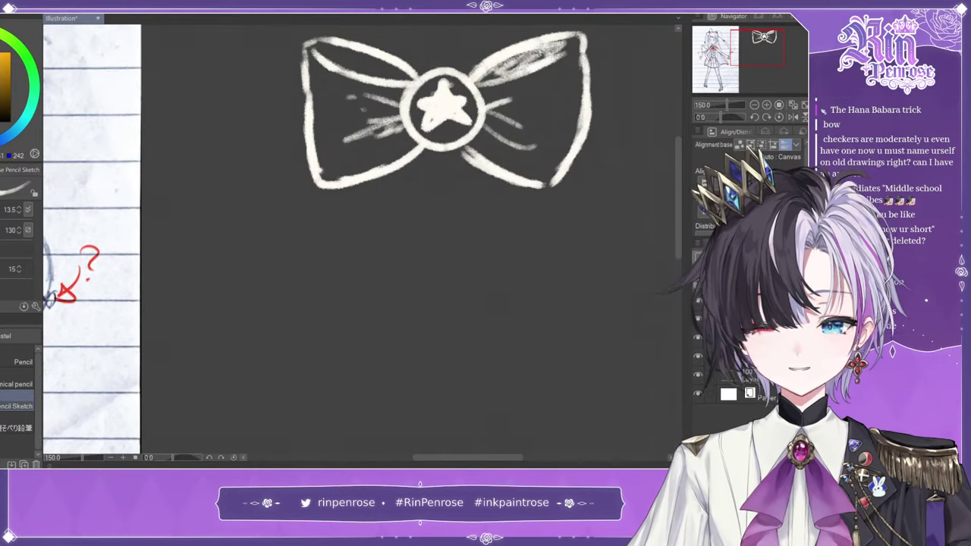
- Draw two short flared ribbon tails below the knot of the large bow
drag(757, 39, 755, 41)
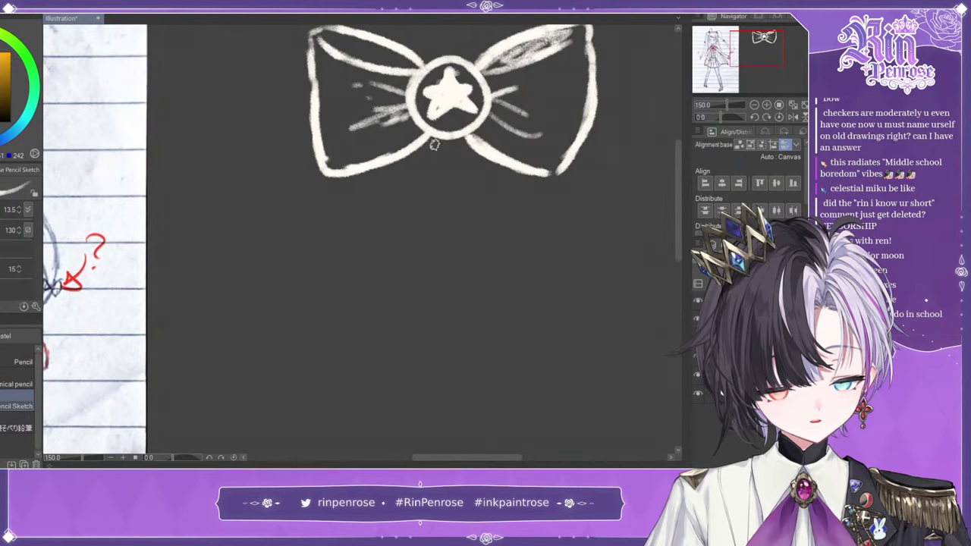
drag(437, 139, 414, 234)
mouse_move(421, 196)
mouse_down()
mouse_move(415, 266)
mouse_move(348, 211)
mouse_up()
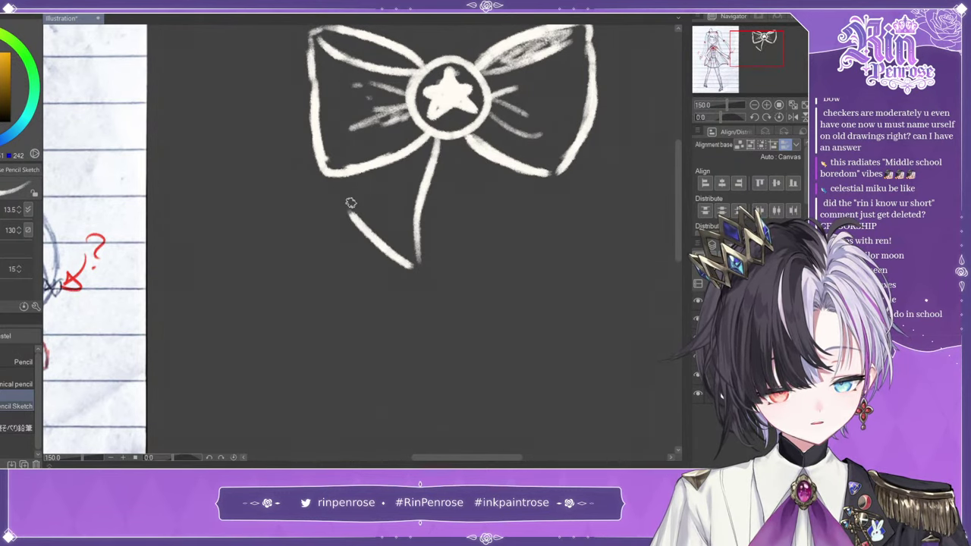
drag(361, 171, 351, 215)
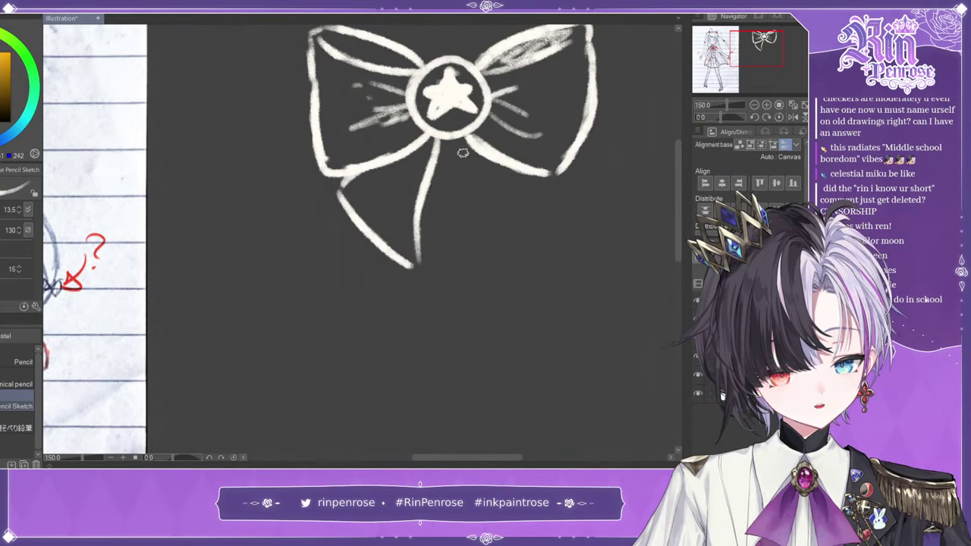
mouse_move(462, 146)
mouse_down()
mouse_move(482, 231)
mouse_move(480, 266)
mouse_move(569, 195)
mouse_move(555, 168)
mouse_up()
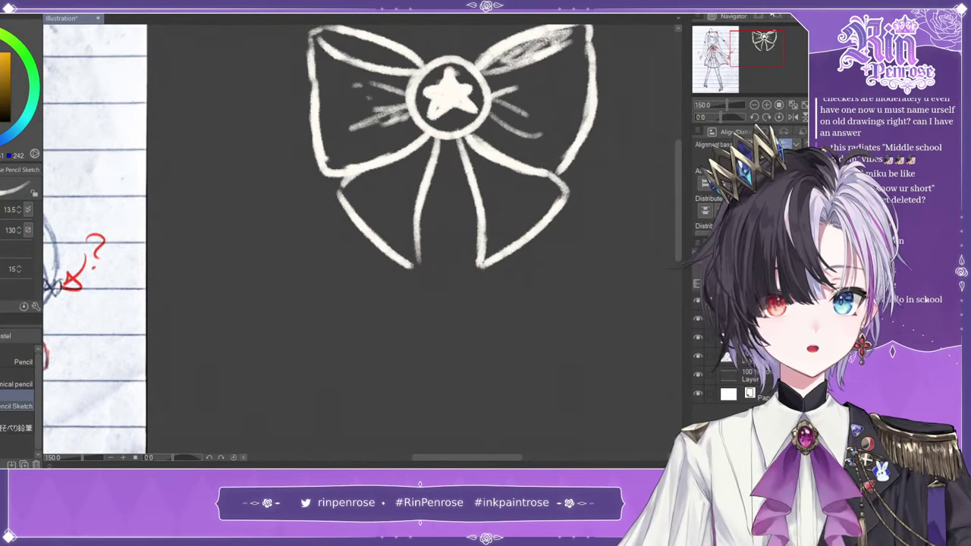
- Return to the figure with the sampled red and the previous pencil, and trace the two lines from the chest bow towards the waist
drag(756, 48, 712, 49)
alt+click(367, 234)
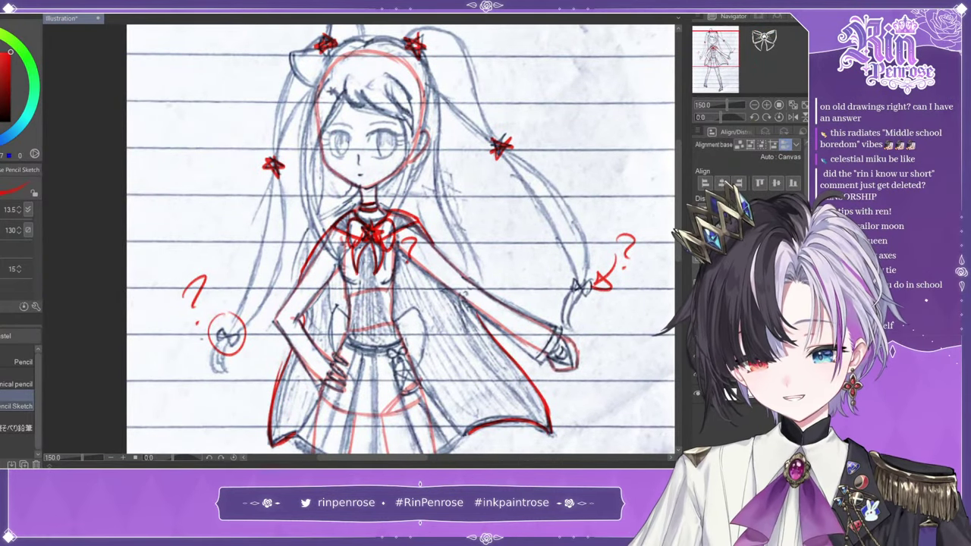
click(11, 423)
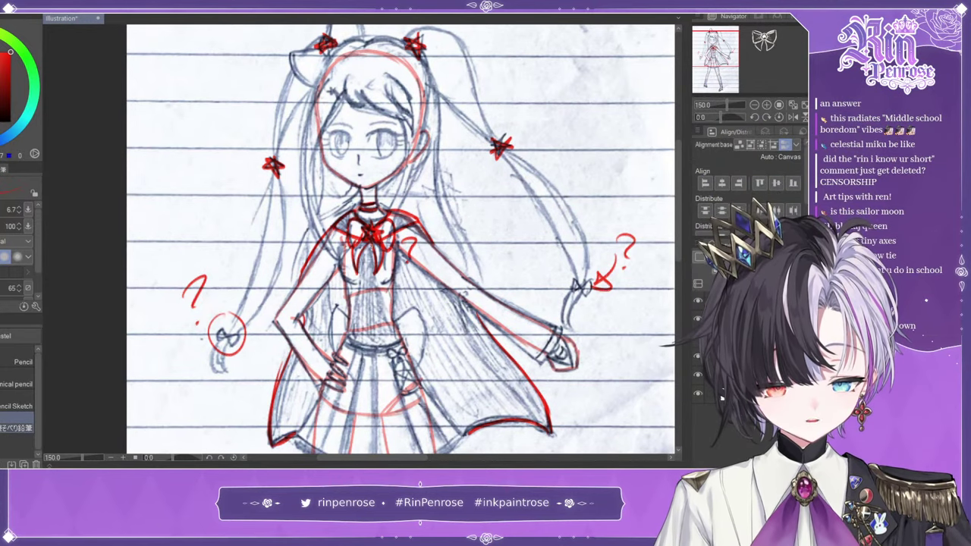
drag(730, 49, 729, 55)
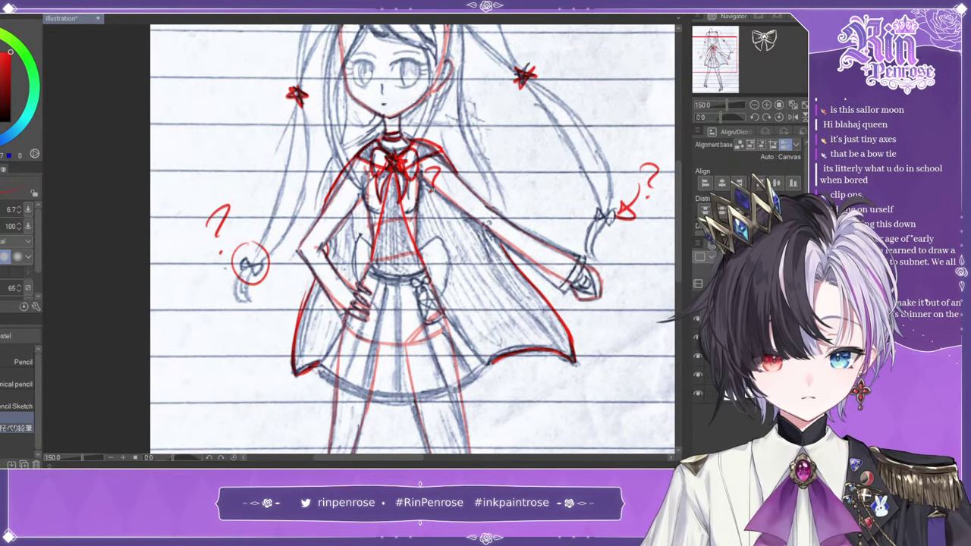
- Outline the waistband in red and trace the rounded bow loops sticking out on both sides of the waist
mouse_move(371, 263)
mouse_down()
mouse_move(424, 266)
mouse_move(428, 277)
mouse_up()
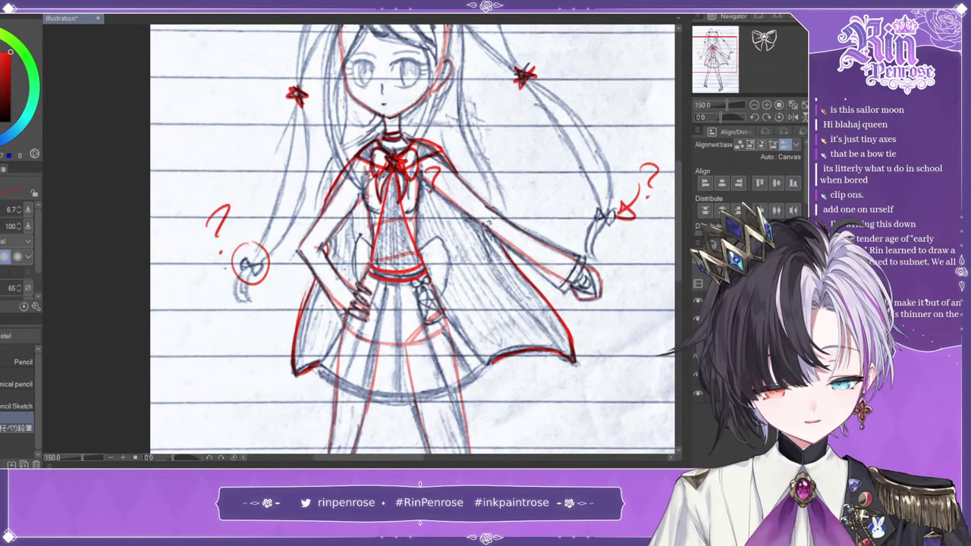
mouse_move(470, 235)
mouse_down()
mouse_move(290, 192)
mouse_move(438, 229)
mouse_up()
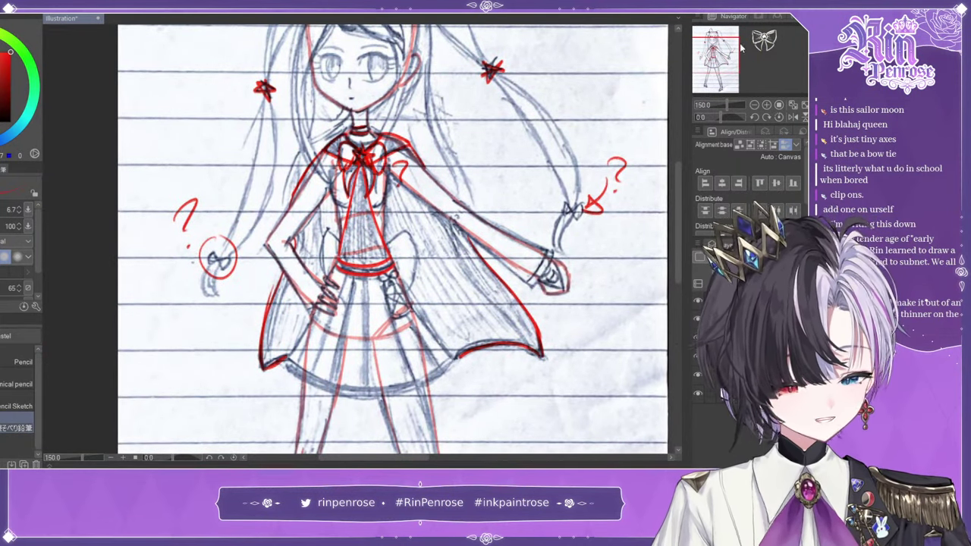
mouse_move(739, 45)
mouse_down()
mouse_move(736, 56)
mouse_move(733, 47)
mouse_up()
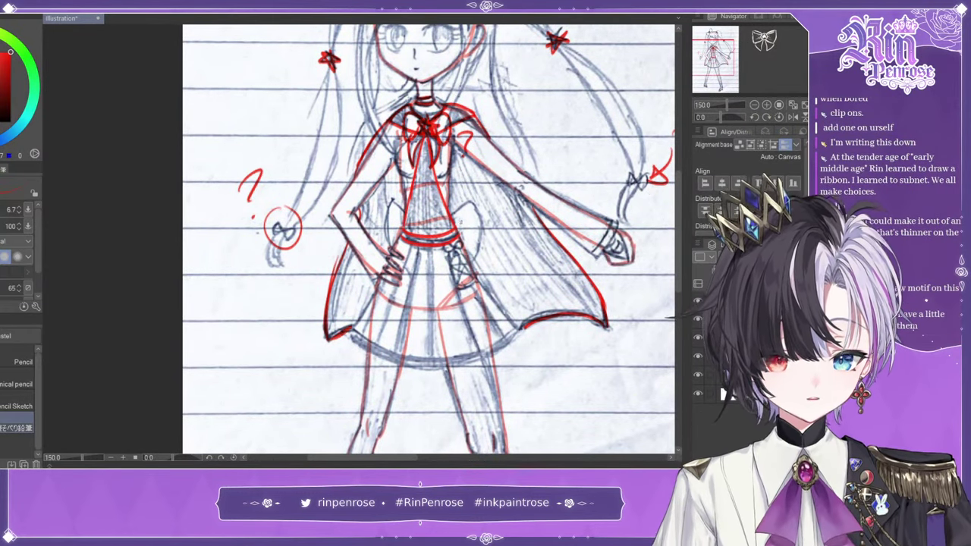
mouse_move(454, 203)
mouse_down()
mouse_move(485, 239)
mouse_move(470, 267)
mouse_up()
drag(387, 204, 383, 246)
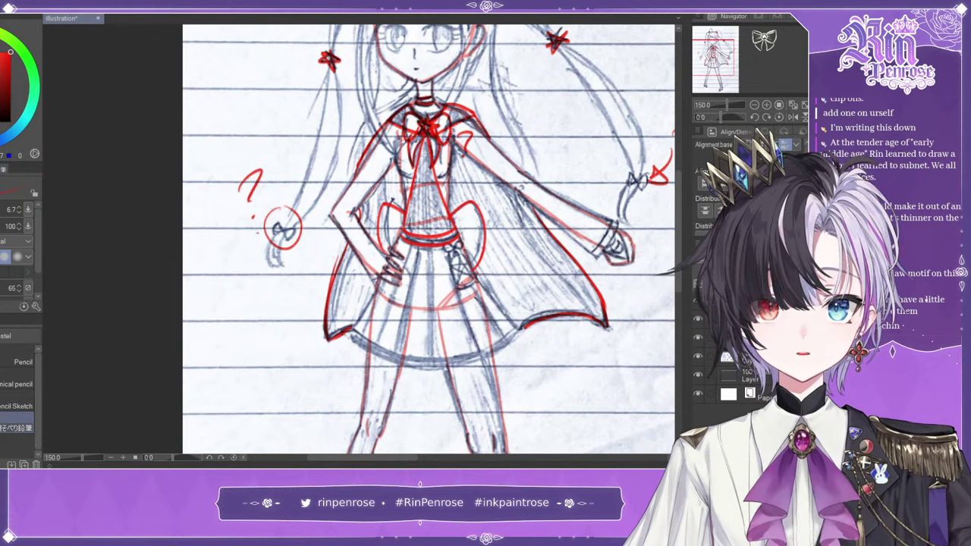
- Circle the unclear accessory hanging at the hip and mark it with an arrow and "???" in red
click(755, 105)
click(748, 49)
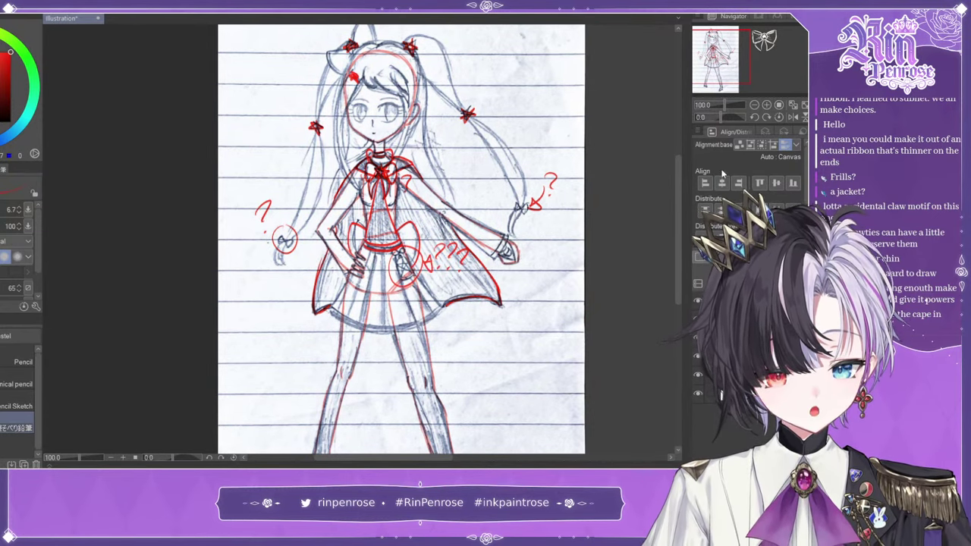
click(766, 105)
click(766, 105)
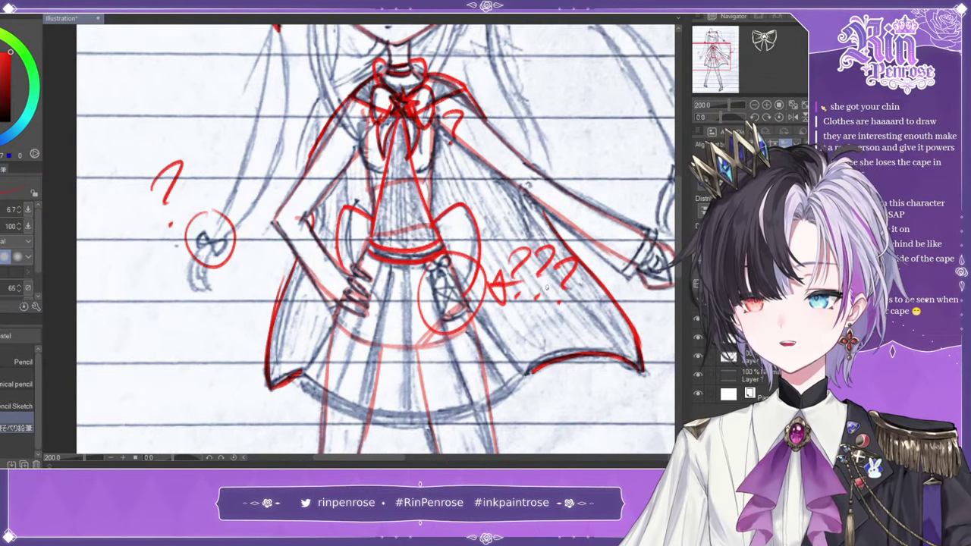
- Draw a red arrow pointing at the top of the head and outline both pigtails down to their lower bows
click(752, 104)
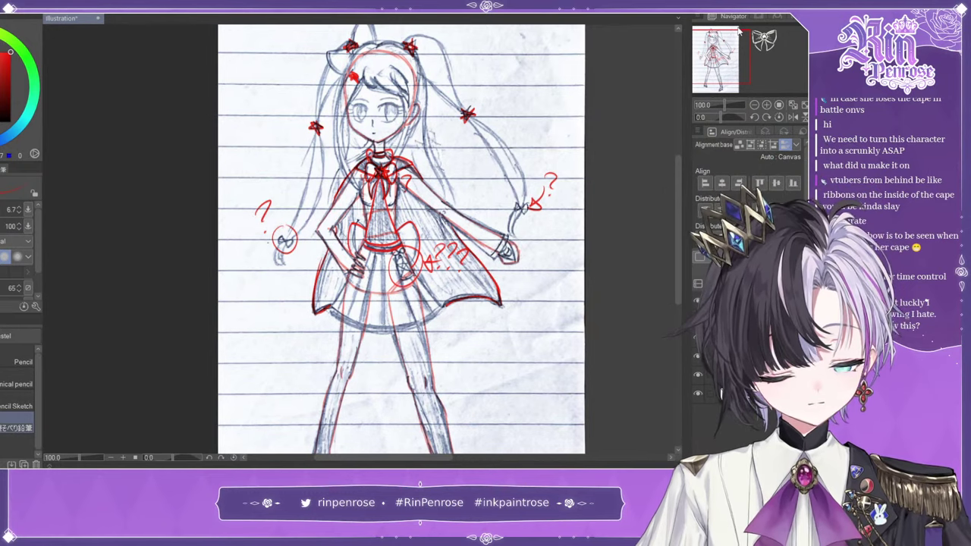
drag(730, 47, 728, 42)
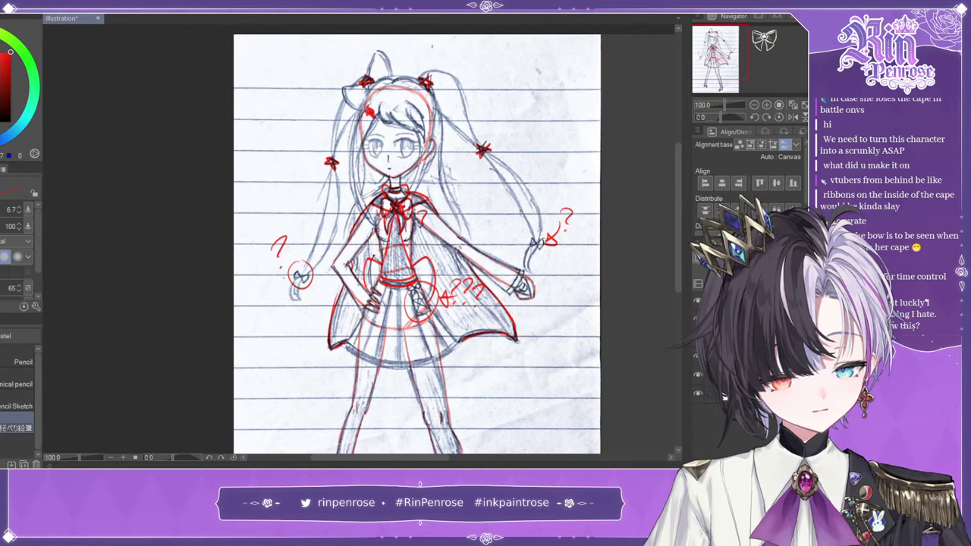
mouse_move(405, 45)
mouse_down()
mouse_move(401, 74)
mouse_move(407, 68)
mouse_up()
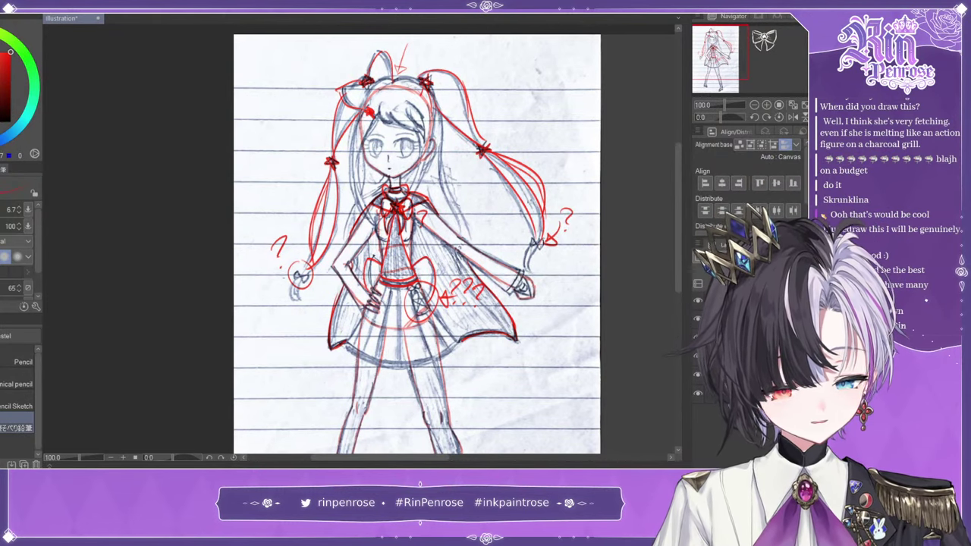
- On a new layer, trace the nose, the mouth and the eye nearest the ear with its brow and lashes in red
drag(734, 49, 733, 47)
key(ctrl+shift+n)
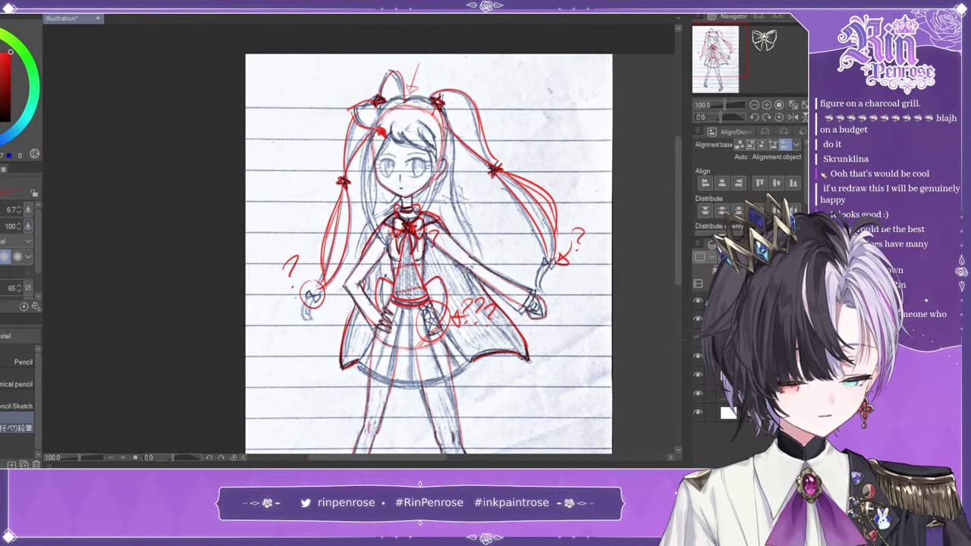
click(767, 105)
click(767, 105)
click(727, 44)
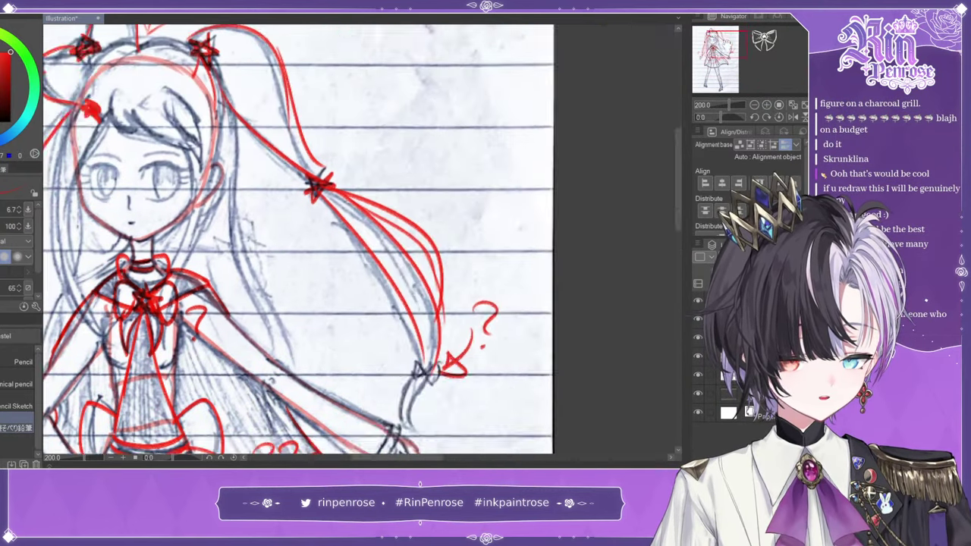
drag(727, 45, 714, 41)
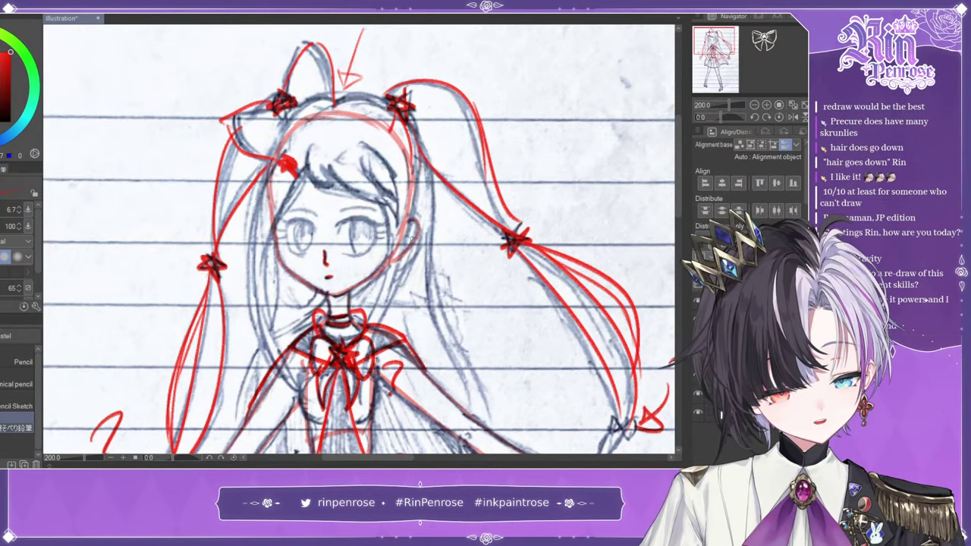
click(791, 117)
click(791, 117)
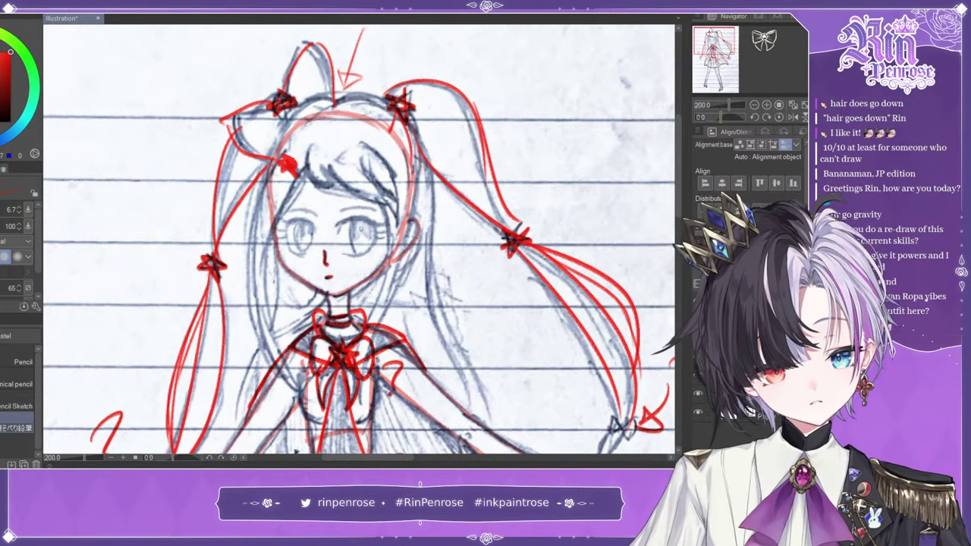
drag(336, 225, 377, 221)
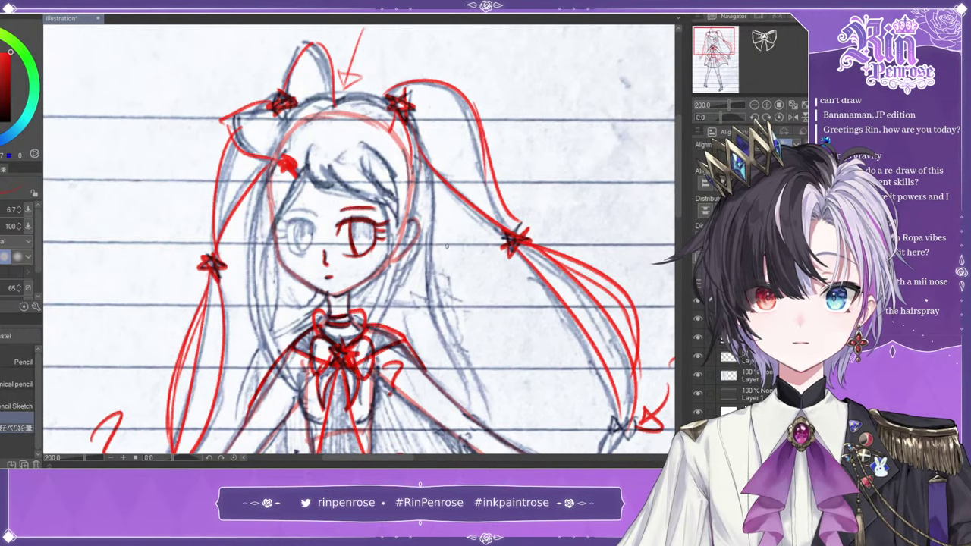
- Hide the scanned sketch and, on a new layer, draw a white bracket with a lead line beside the face
click(698, 374)
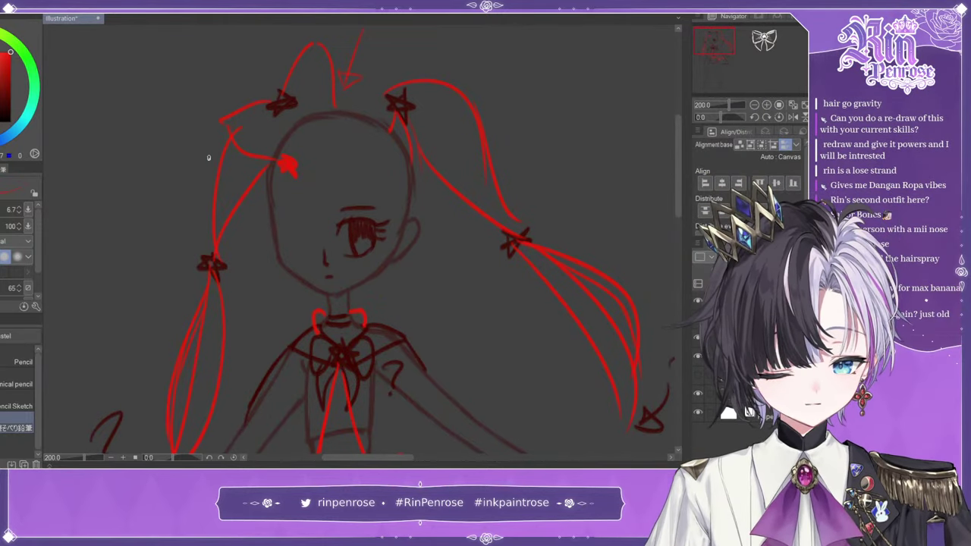
key(ctrl+shift+n)
key(x)
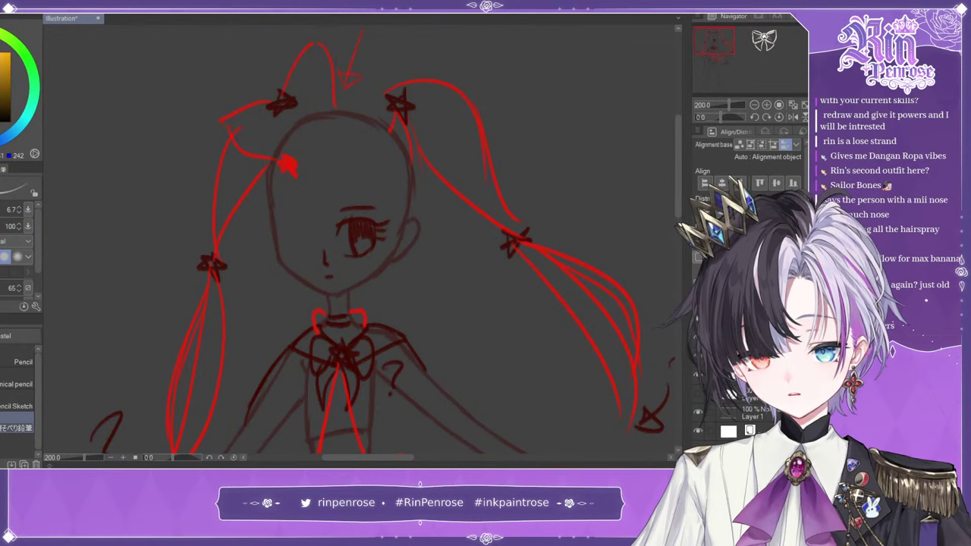
mouse_move(268, 125)
mouse_down()
mouse_move(243, 214)
mouse_move(264, 215)
mouse_up()
drag(243, 173, 182, 173)
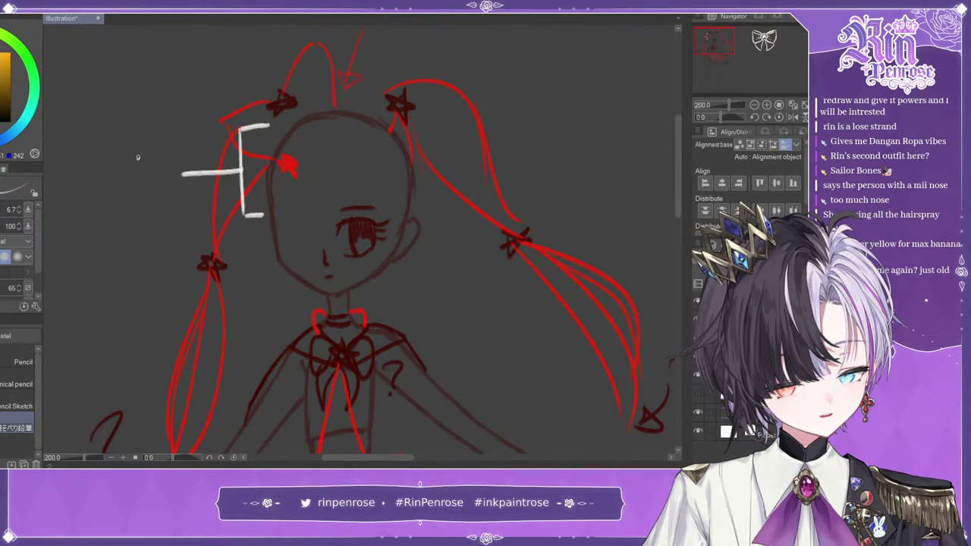
- Handwrite "yikes." in white at the end of the bracket's lead line
mouse_move(109, 168)
mouse_down()
mouse_move(125, 205)
mouse_move(131, 181)
mouse_up()
mouse_move(135, 157)
mouse_down()
mouse_move(137, 181)
mouse_move(146, 177)
mouse_up()
drag(149, 170, 161, 172)
click(176, 165)
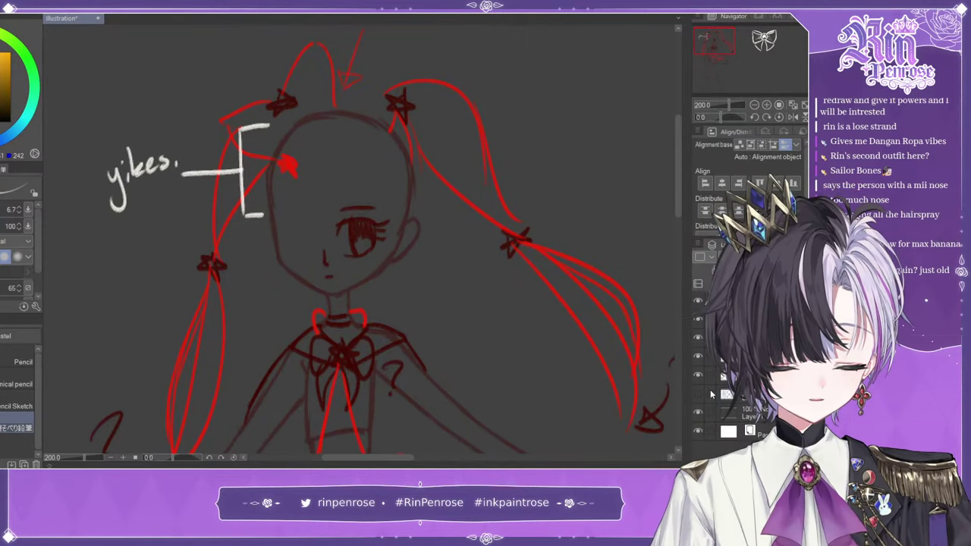
- Show the scanned sketch again and recolor the "yikes." note and its bracket red
key(x)
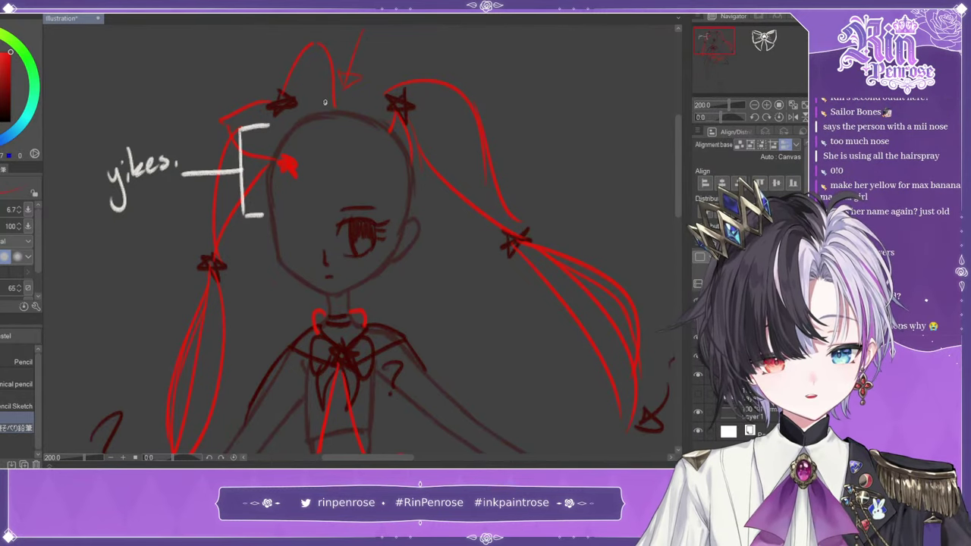
click(698, 394)
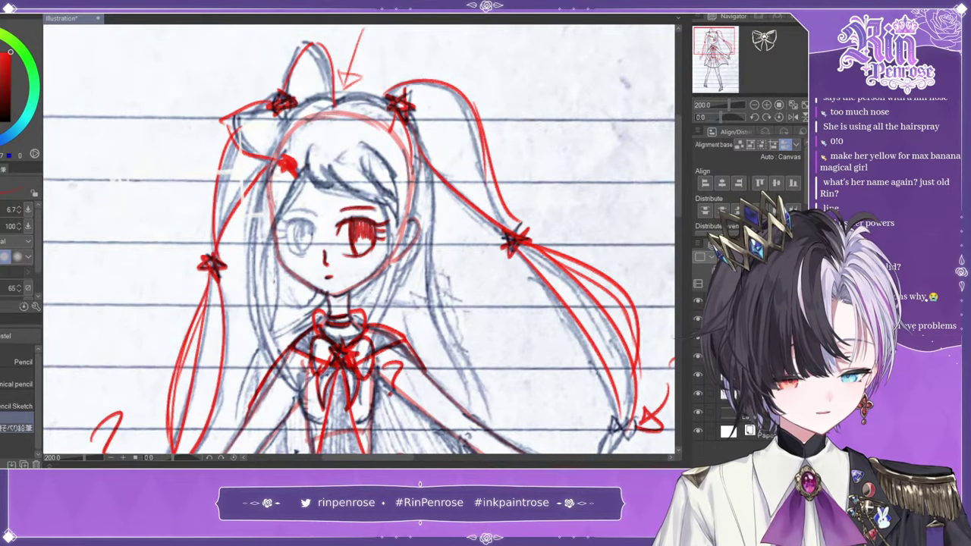
key(ctrl+z)
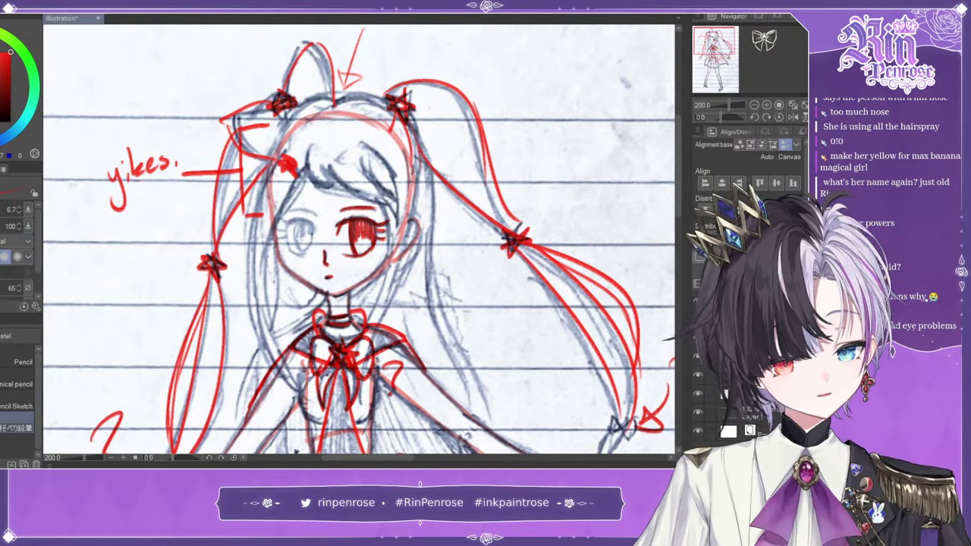
- Draw a large side-view shoe in white on the blank canvas beside the legs, with a thin sole along its underside
click(754, 104)
drag(726, 31, 725, 70)
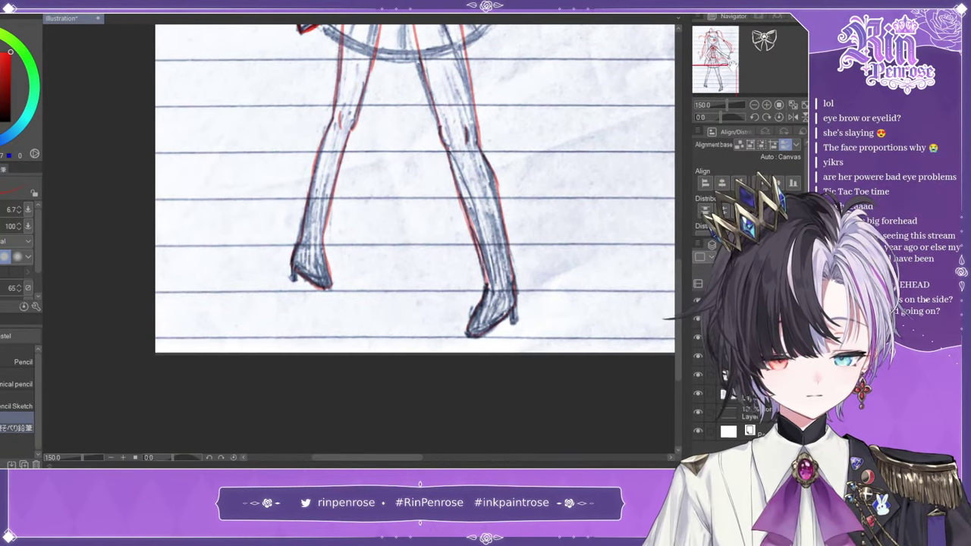
mouse_move(732, 95)
mouse_down()
mouse_move(753, 95)
mouse_move(742, 85)
mouse_up()
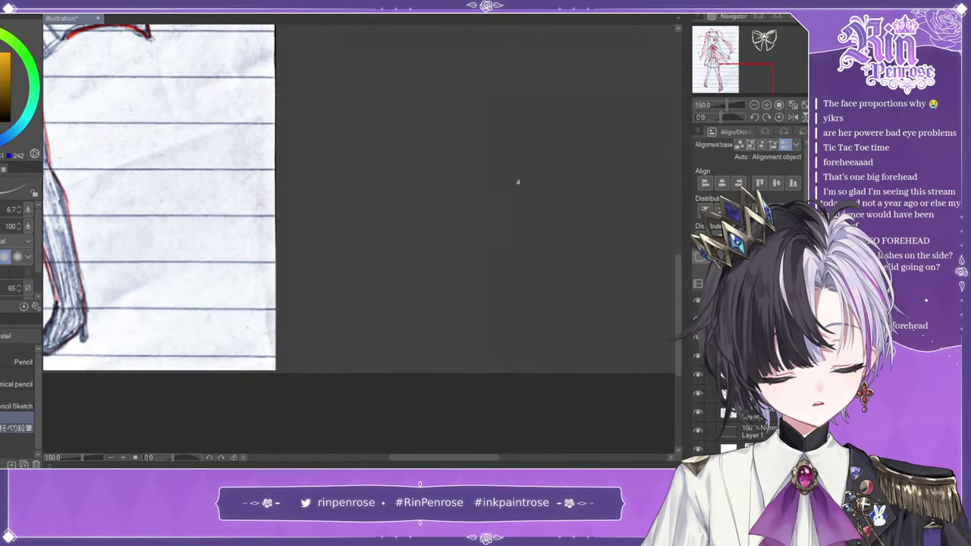
mouse_move(532, 166)
mouse_down()
mouse_move(452, 228)
mouse_move(434, 264)
mouse_move(505, 282)
mouse_move(589, 258)
mouse_up()
mouse_move(583, 166)
mouse_down()
mouse_move(594, 190)
mouse_move(587, 152)
mouse_up()
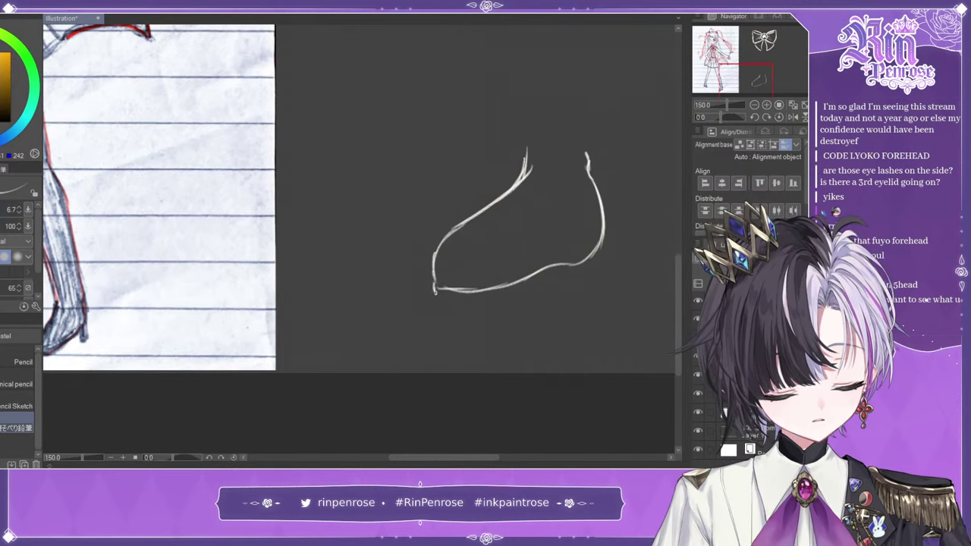
mouse_move(438, 295)
mouse_down()
mouse_move(494, 296)
mouse_move(560, 272)
mouse_up()
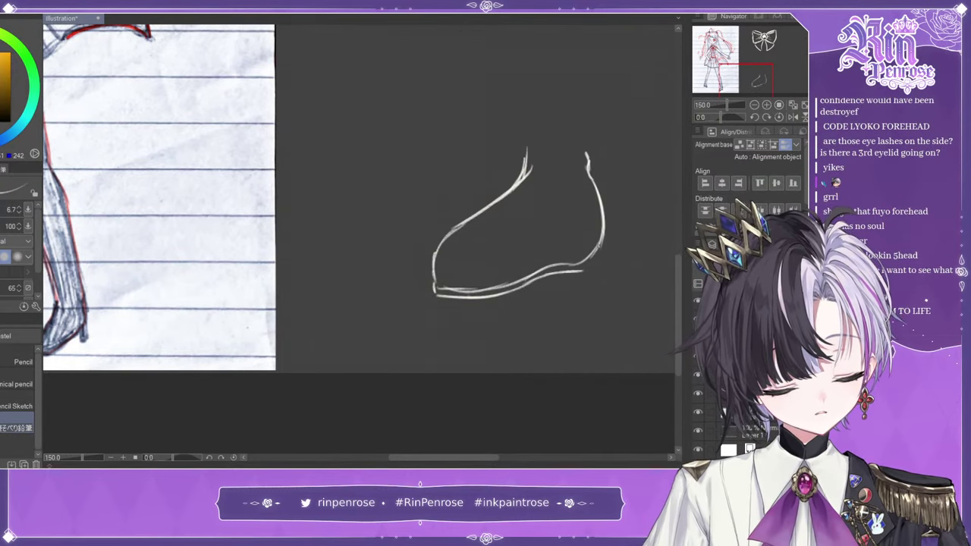
drag(584, 275, 601, 265)
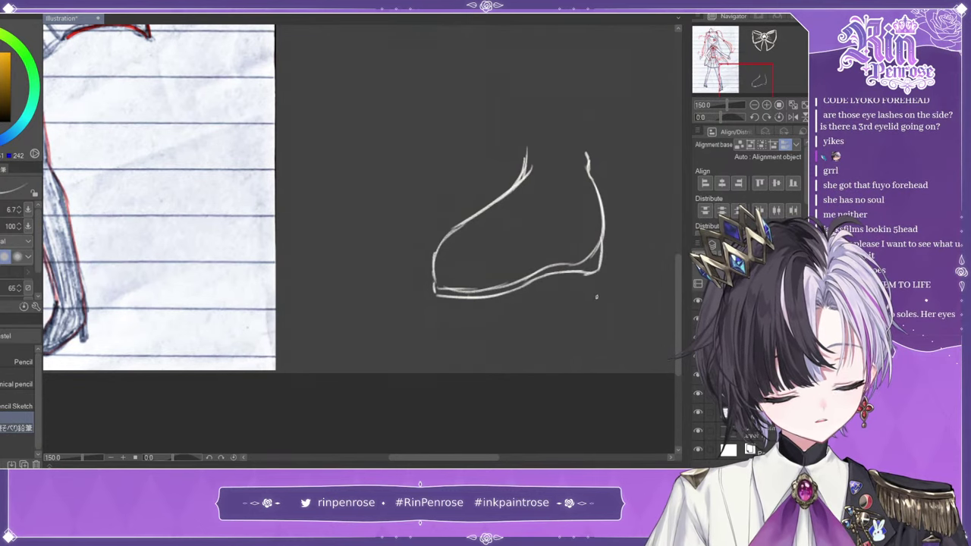
- Return to the figure with red and draw a long arrow pointing down beside the outer edge of the left leg
mouse_move(749, 77)
mouse_down()
mouse_move(707, 83)
mouse_move(723, 81)
mouse_up()
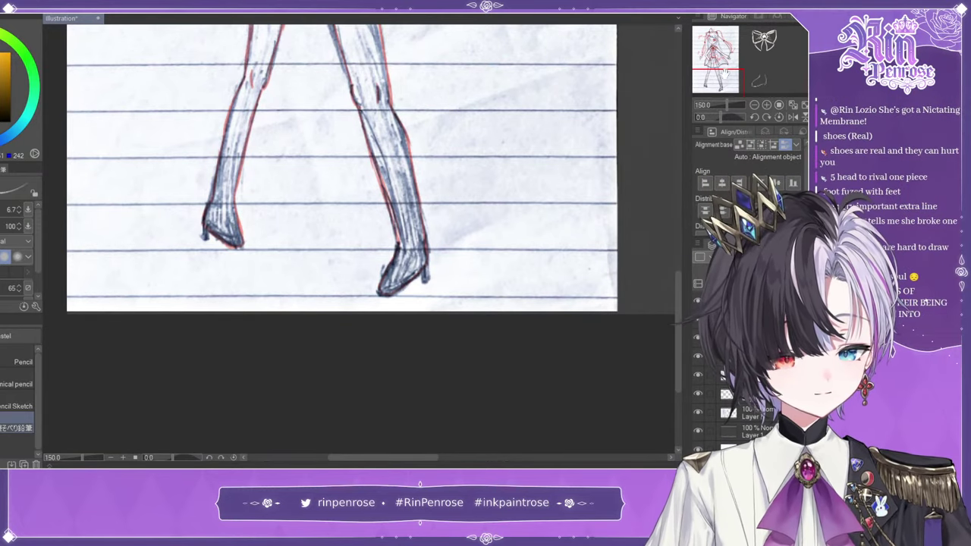
click(754, 105)
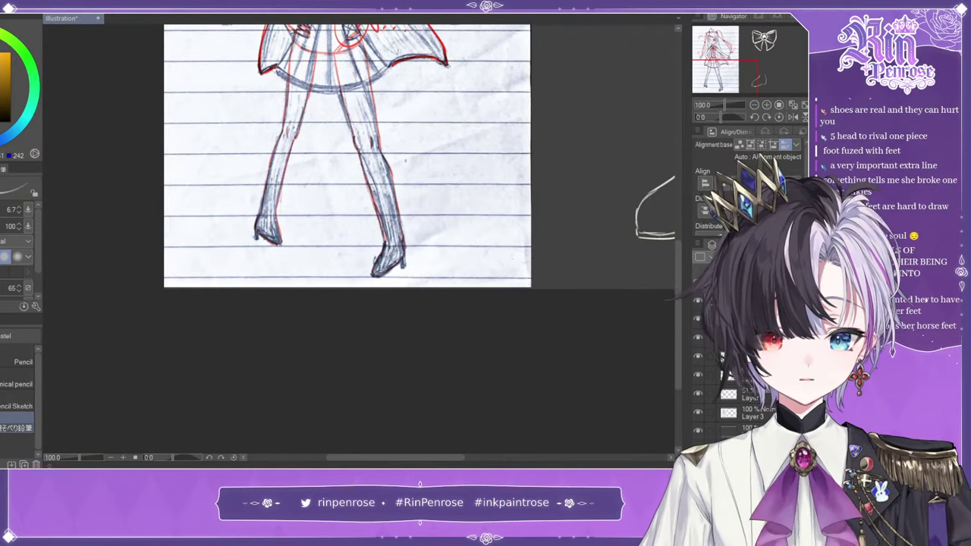
key(x)
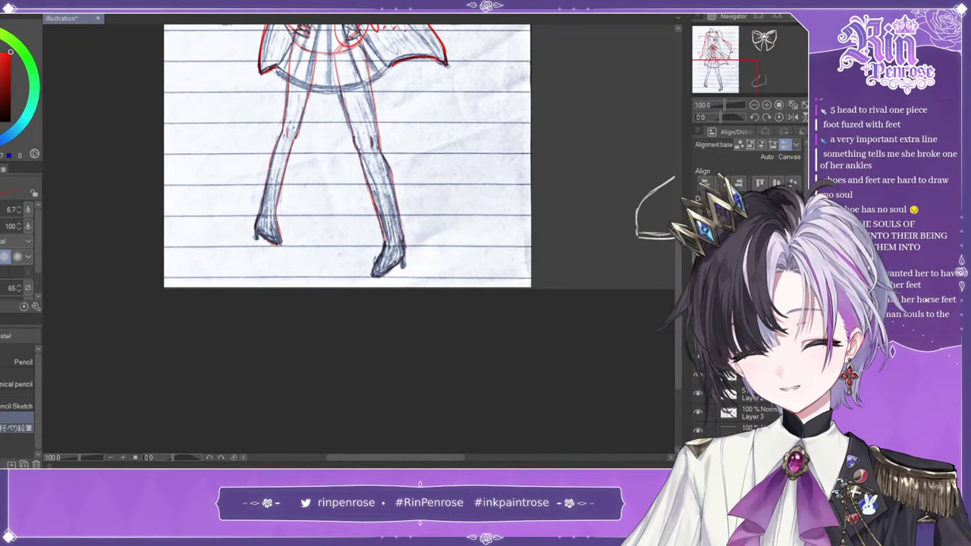
drag(728, 56, 718, 69)
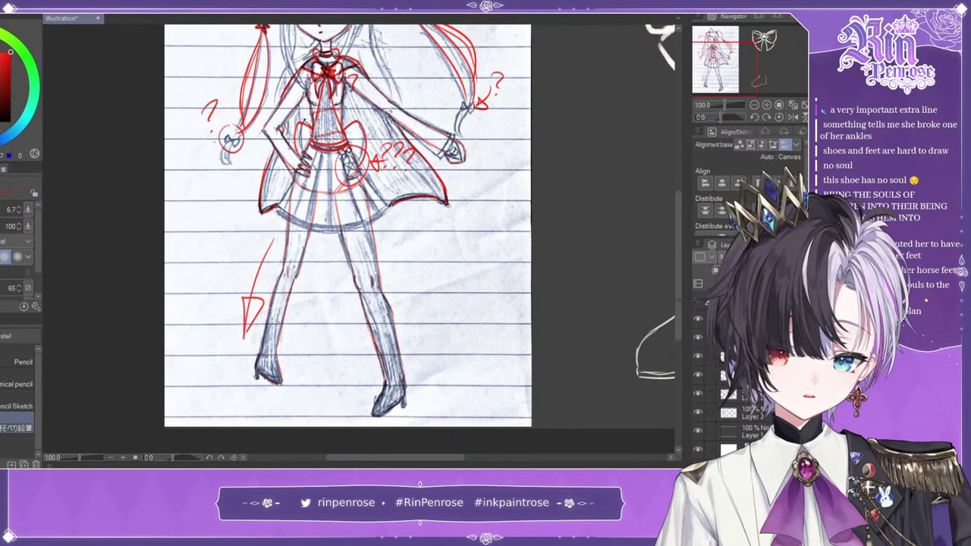
- Hide all the tracing, note and side-drawing layers, leaving only the scanned sketch on display
drag(745, 53, 747, 41)
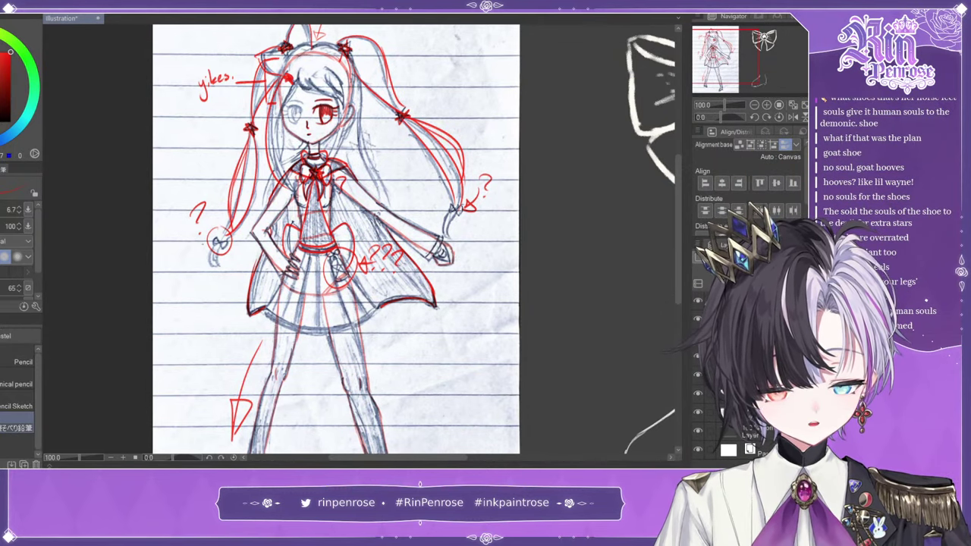
click(697, 319)
click(698, 337)
click(698, 356)
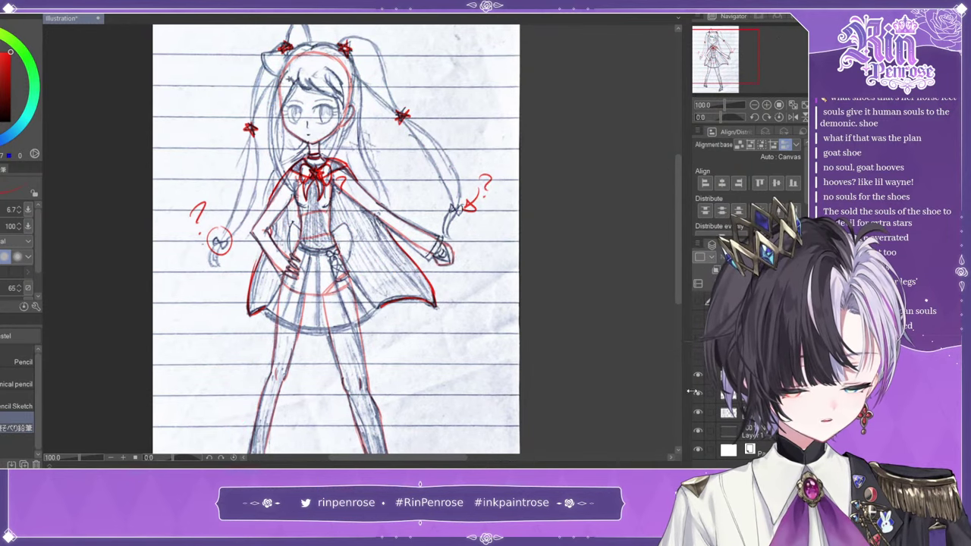
click(698, 395)
click(698, 375)
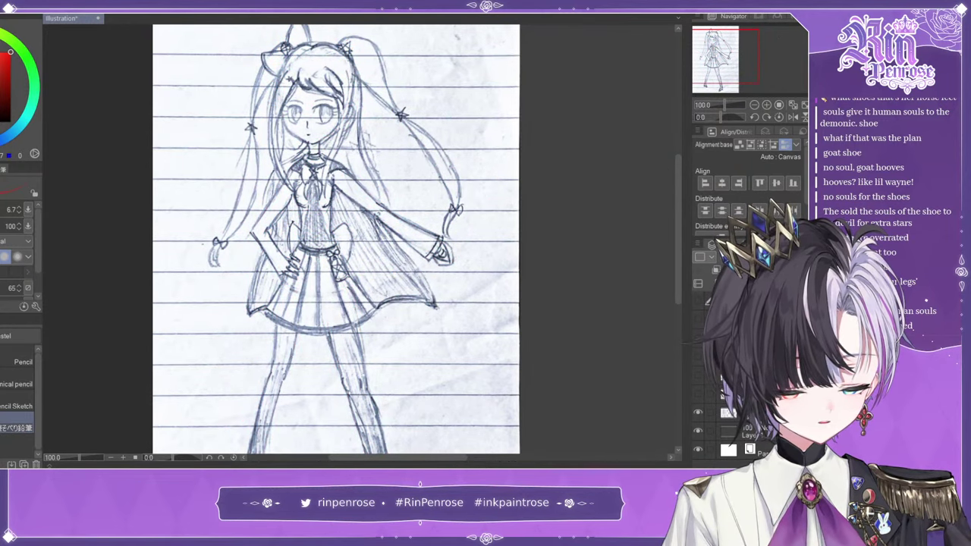
- Add a new layer and show the red anatomy tracing over the scanned sketch again
click(718, 284)
click(766, 105)
drag(364, 205, 358, 289)
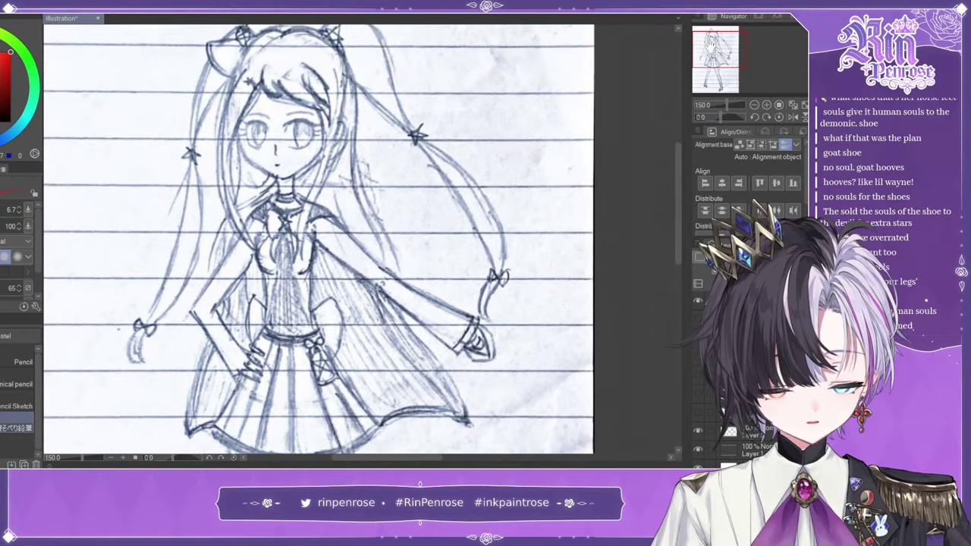
click(698, 413)
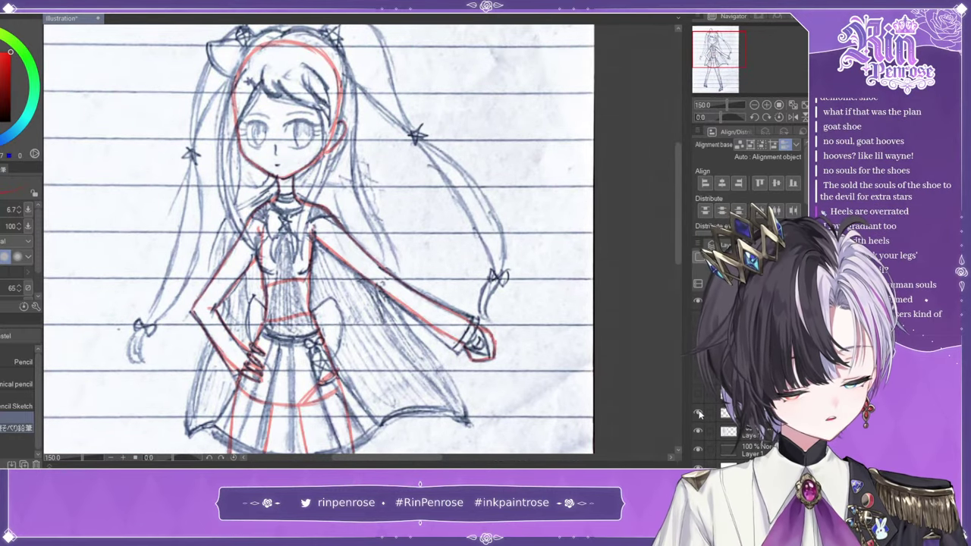
- Trace in red the long lock of hair framing the left side of the face, from the crown to the shoulder
mouse_move(252, 50)
mouse_down()
mouse_move(214, 164)
mouse_move(238, 231)
mouse_up()
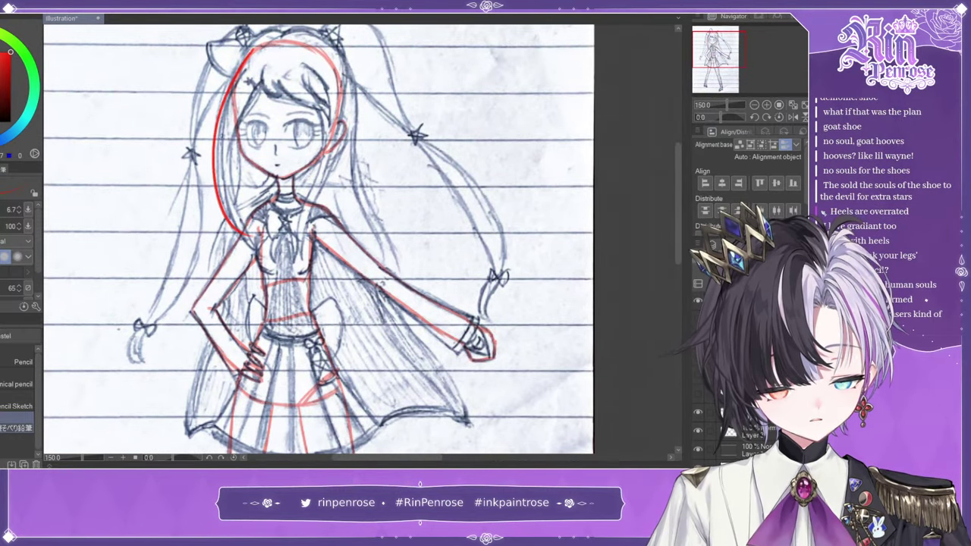
key(ctrl+z)
drag(248, 53, 235, 218)
drag(252, 101, 257, 244)
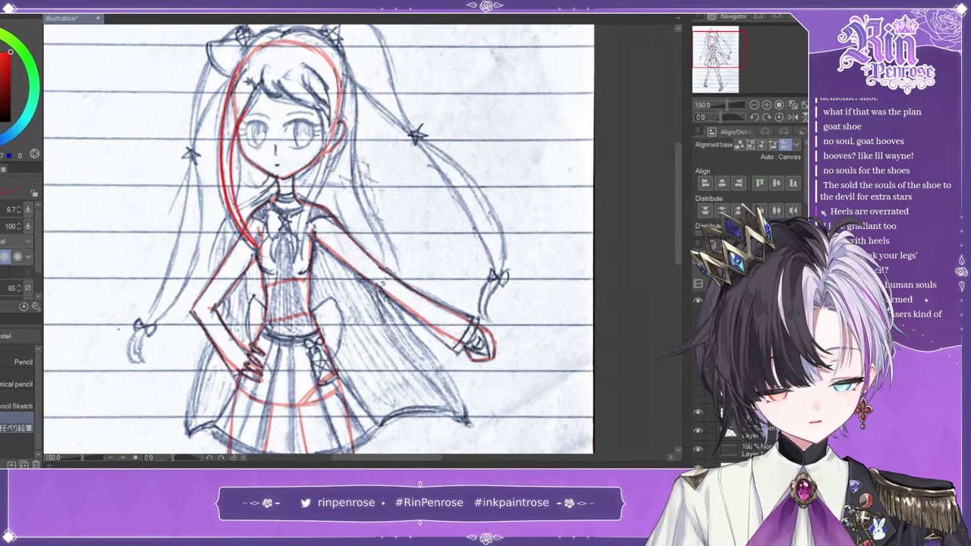
mouse_move(261, 82)
mouse_down()
mouse_move(243, 118)
mouse_move(236, 208)
mouse_up()
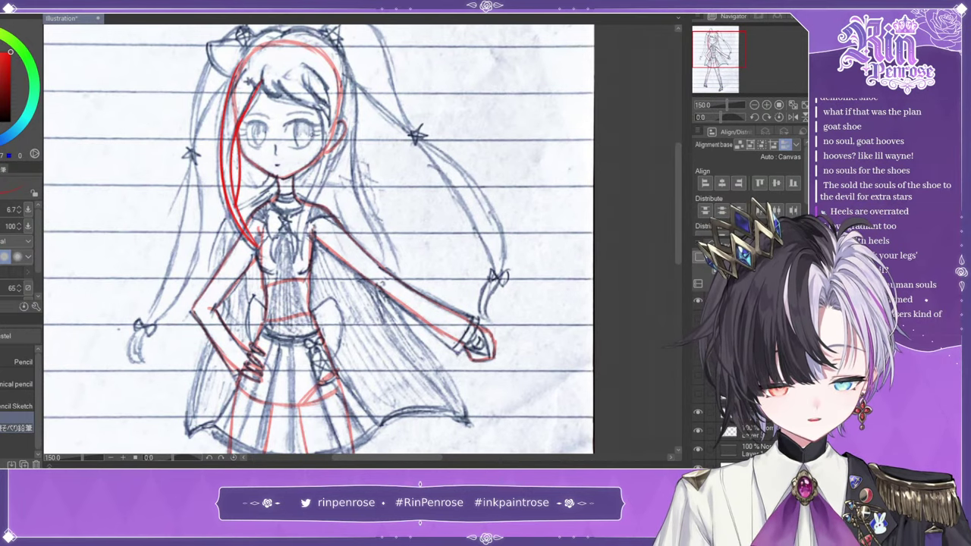
- Trace the fringe, the right face-framing lock, the top of the hair and the long back strands in red
drag(262, 64, 286, 97)
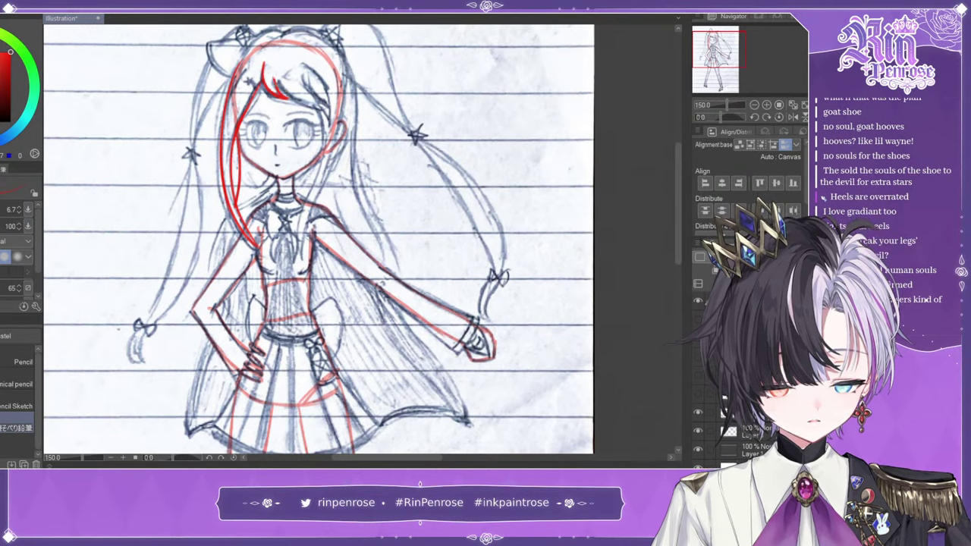
drag(274, 79, 325, 108)
drag(317, 71, 333, 126)
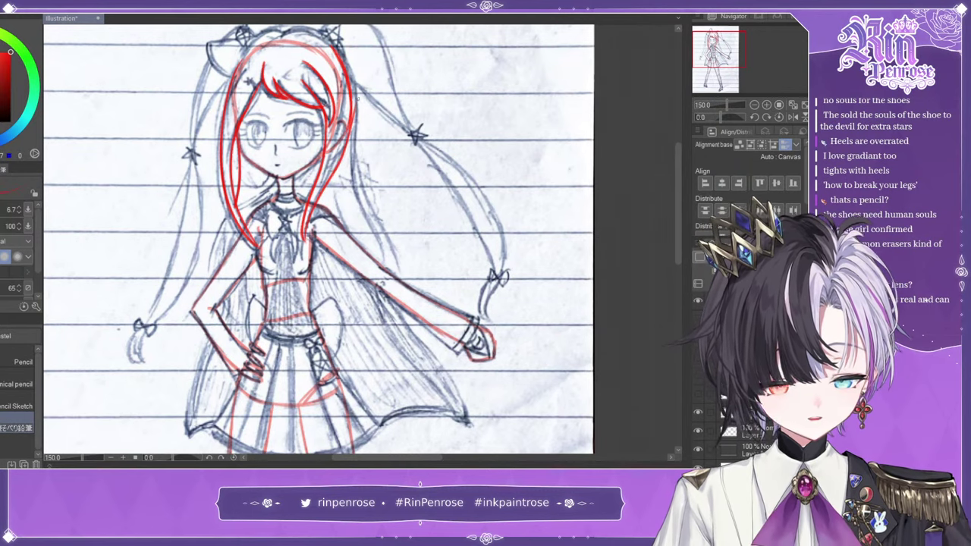
drag(278, 38, 337, 38)
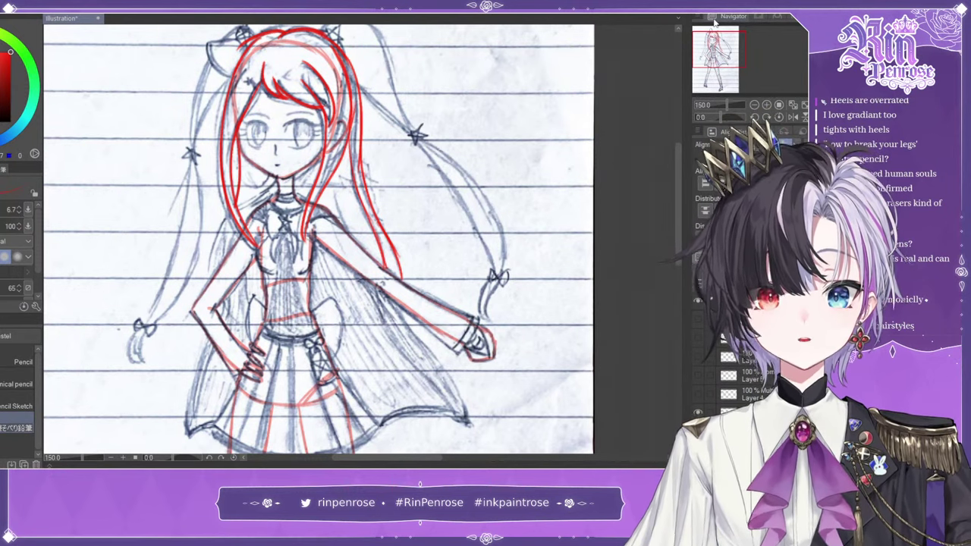
drag(216, 283, 215, 303)
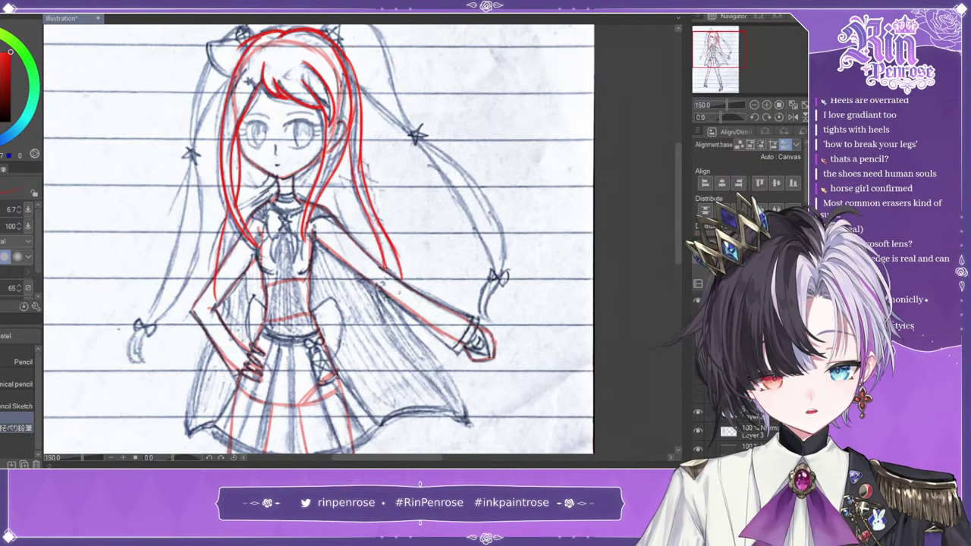
- Compare the red hair tracing with and without the scanned sketch behind it by toggling the layer visibility
click(698, 431)
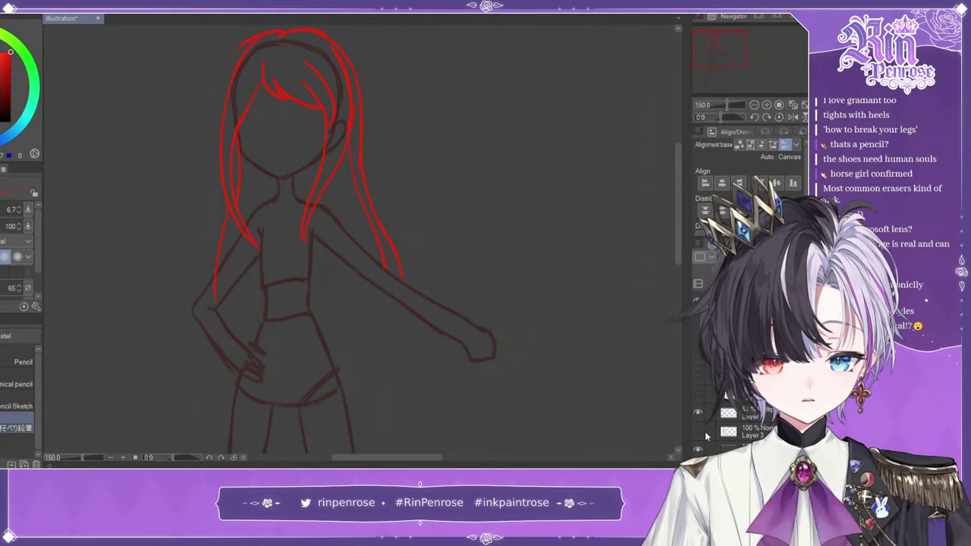
click(698, 431)
click(710, 431)
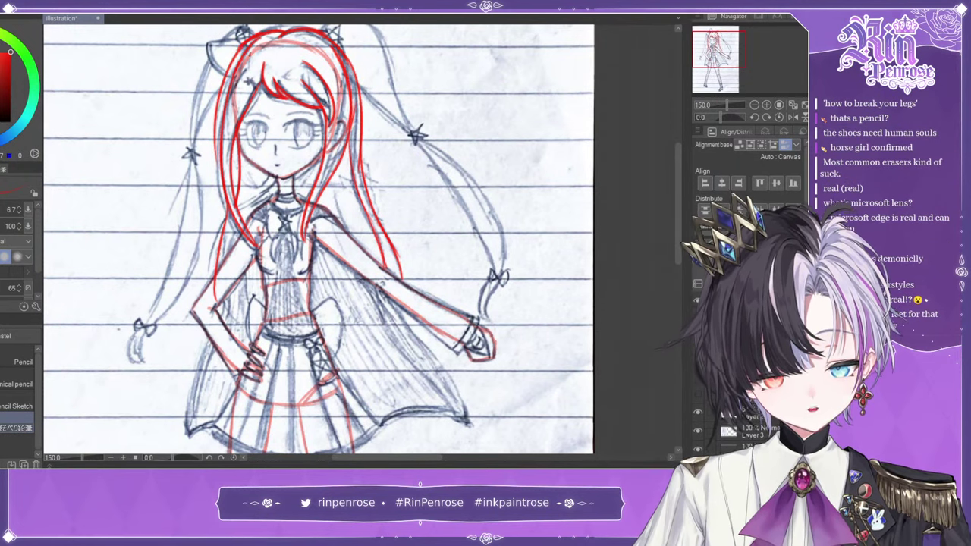
key(ctrl+z)
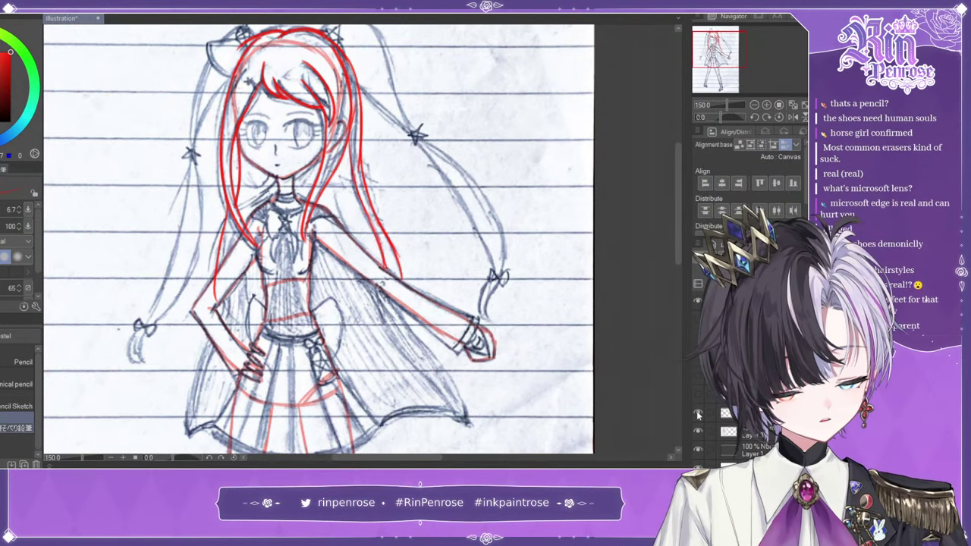
click(698, 413)
click(698, 413)
- With the scanned sketch hidden, write "???" in red with an arrow pointing to the hair's left side, and show the sketch again
click(698, 431)
mouse_move(135, 115)
mouse_down()
mouse_move(197, 97)
mouse_move(184, 112)
mouse_up()
drag(75, 118, 83, 145)
drag(99, 102, 127, 124)
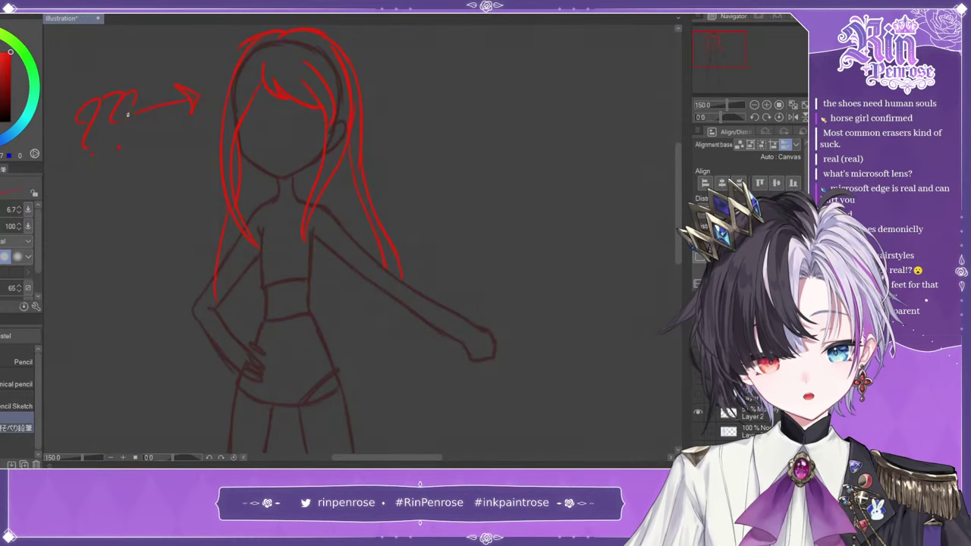
click(117, 144)
click(133, 145)
click(698, 431)
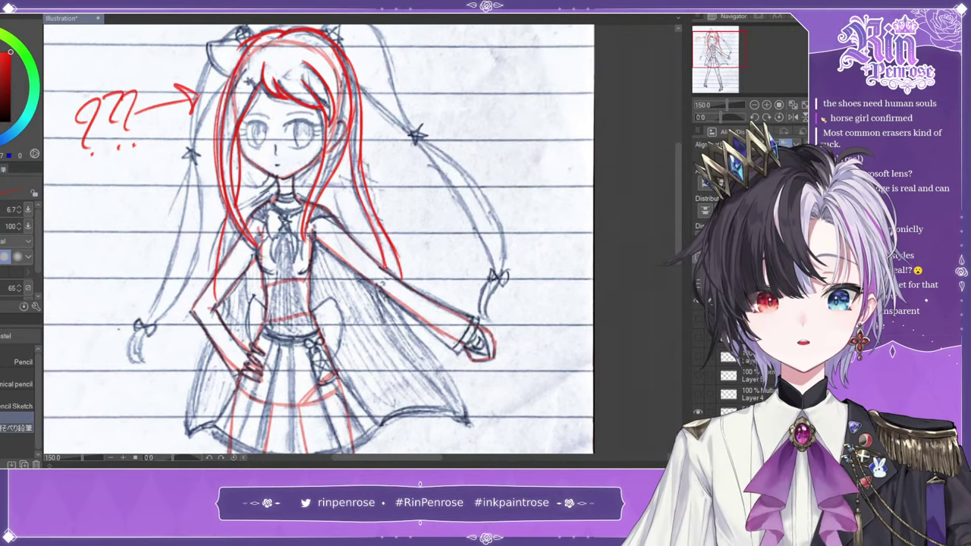
click(697, 429)
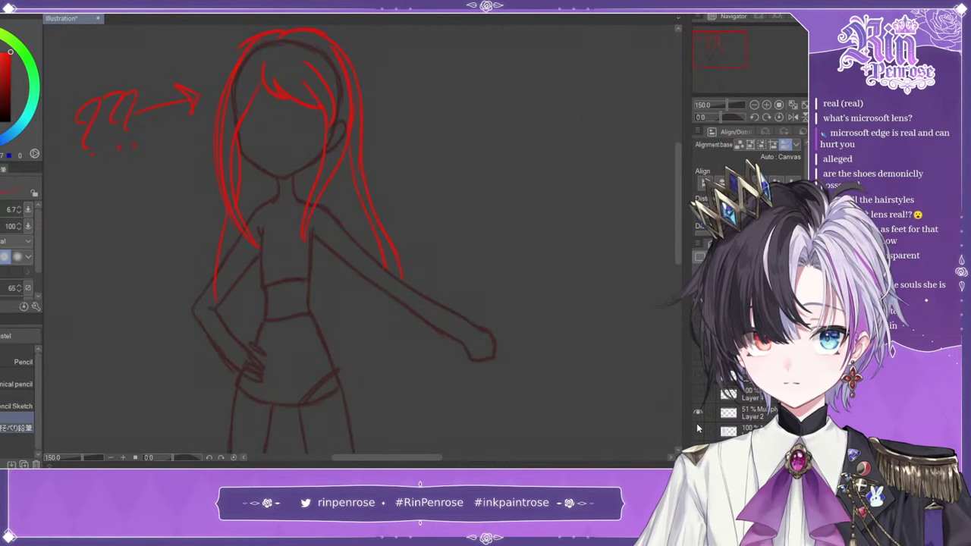
click(698, 431)
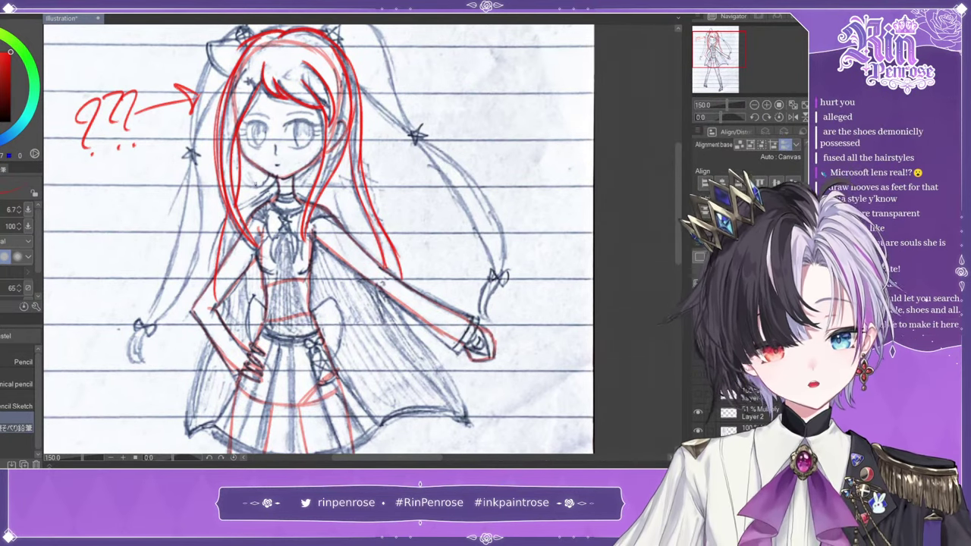
- Mirror the canvas view, hide the hair notes and the anatomy tracing, and add a new layer over the scanned sketch
drag(279, 172, 276, 195)
click(754, 105)
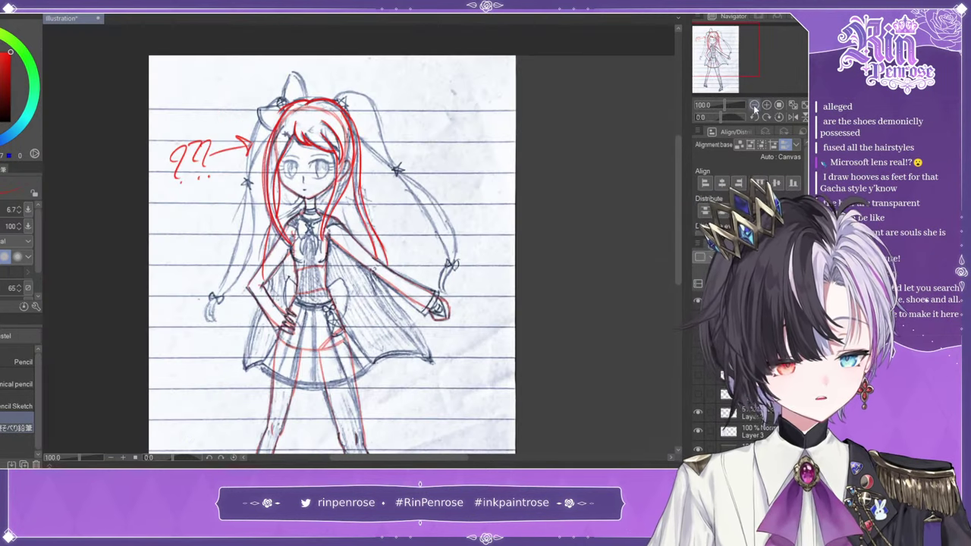
click(792, 118)
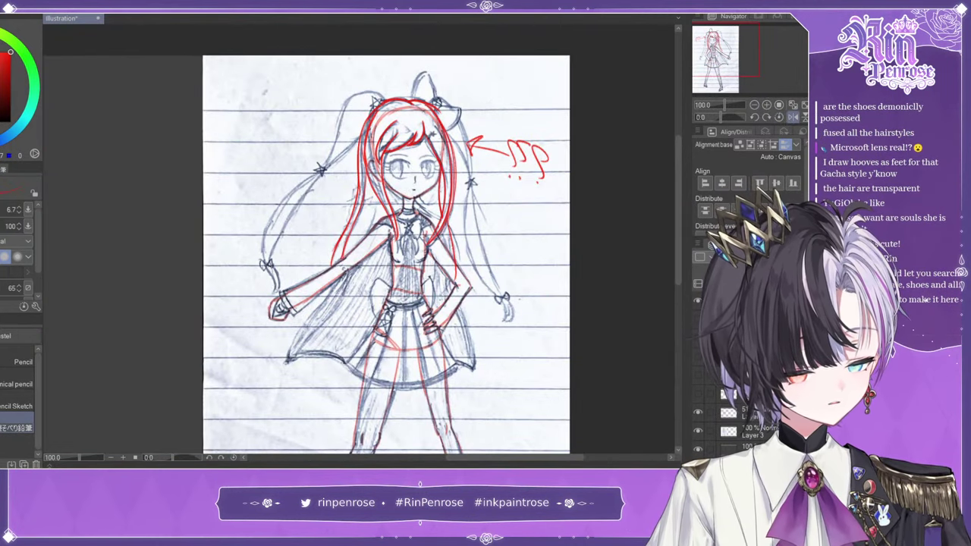
click(697, 298)
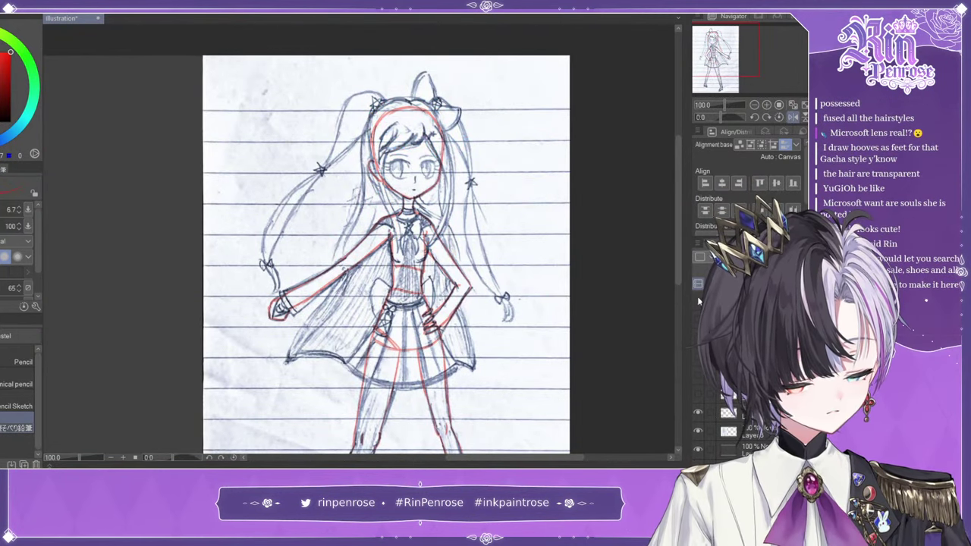
click(698, 429)
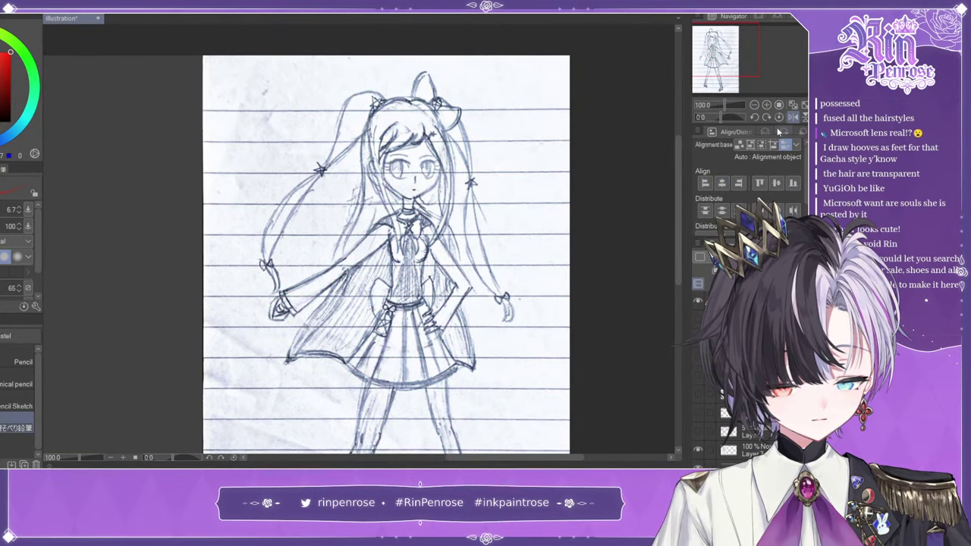
click(756, 104)
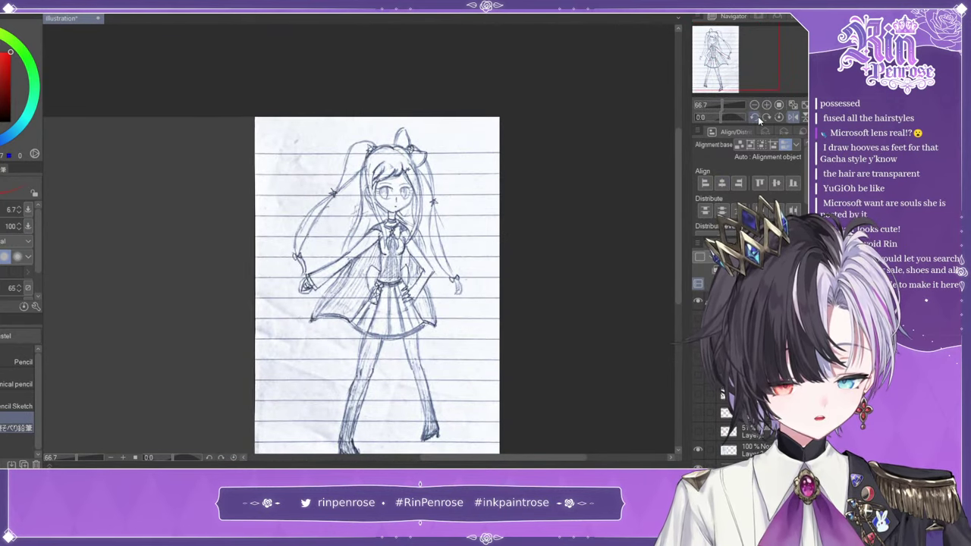
- Trace both shoulder slopes in red, restore the unmirrored view, and mark the hair with an arrow, an oval and a question mark
click(766, 105)
click(766, 106)
mouse_move(449, 175)
mouse_down()
mouse_move(469, 193)
mouse_move(467, 204)
mouse_up()
key(ctrl+z)
key(ctrl+z)
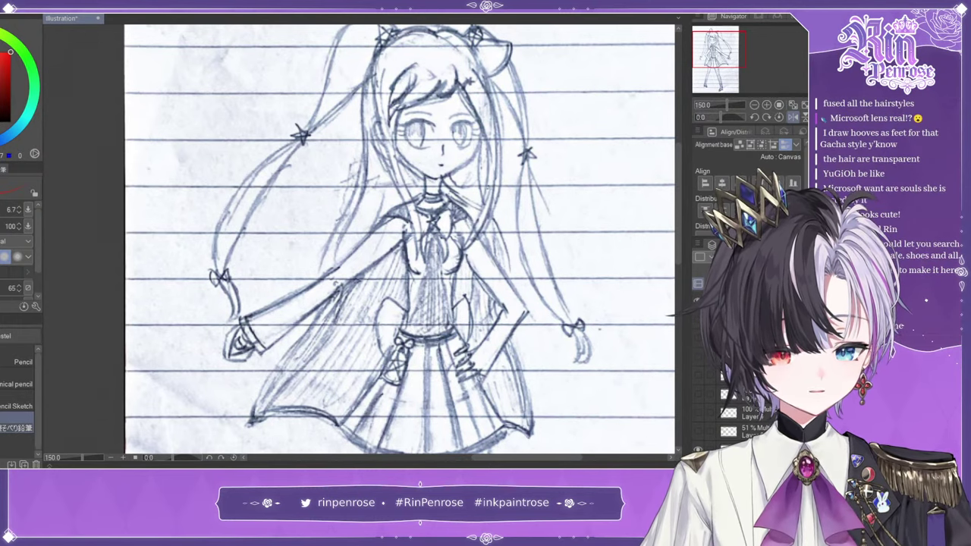
mouse_move(444, 197)
mouse_down()
mouse_move(479, 233)
mouse_move(396, 208)
mouse_move(379, 227)
mouse_up()
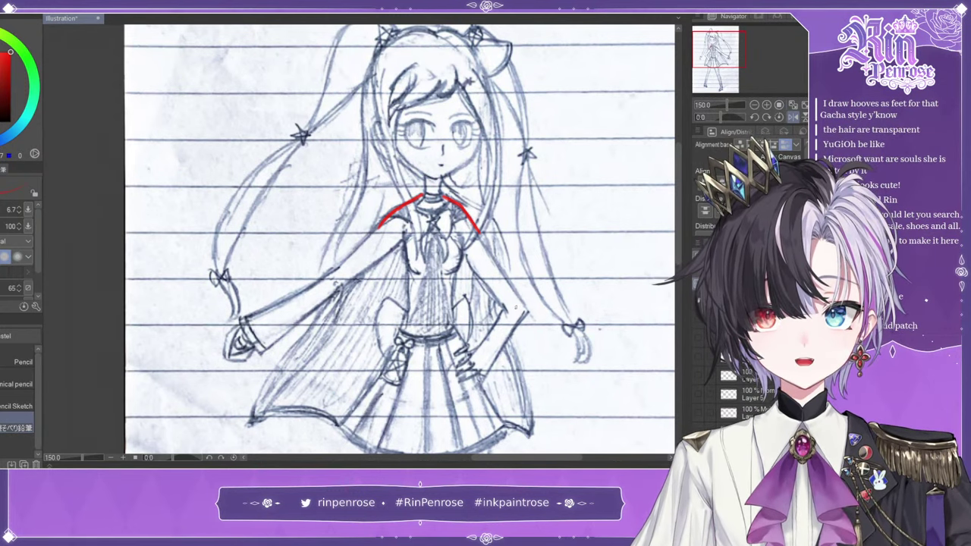
click(794, 116)
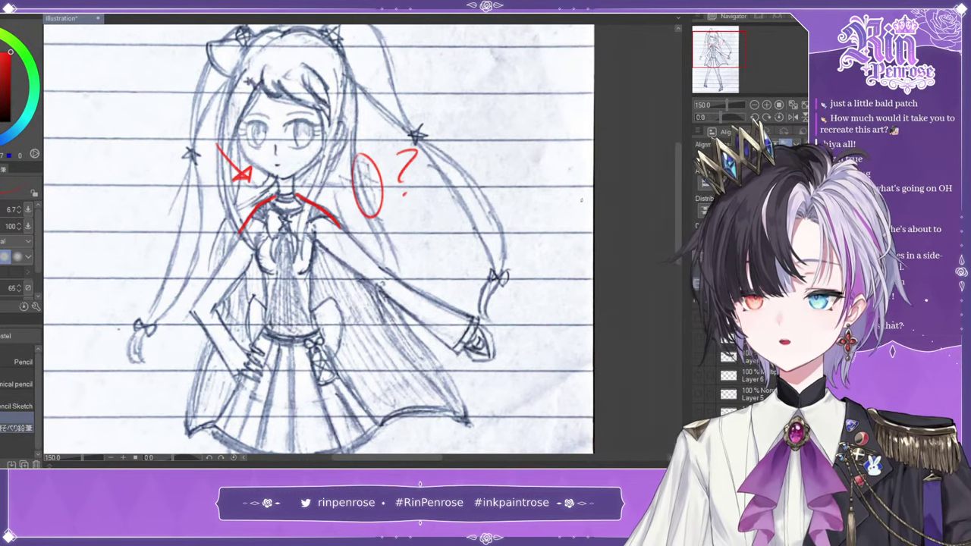
- Circle the elbow crease on the outstretched arm in red and undo the circle
click(754, 104)
click(754, 105)
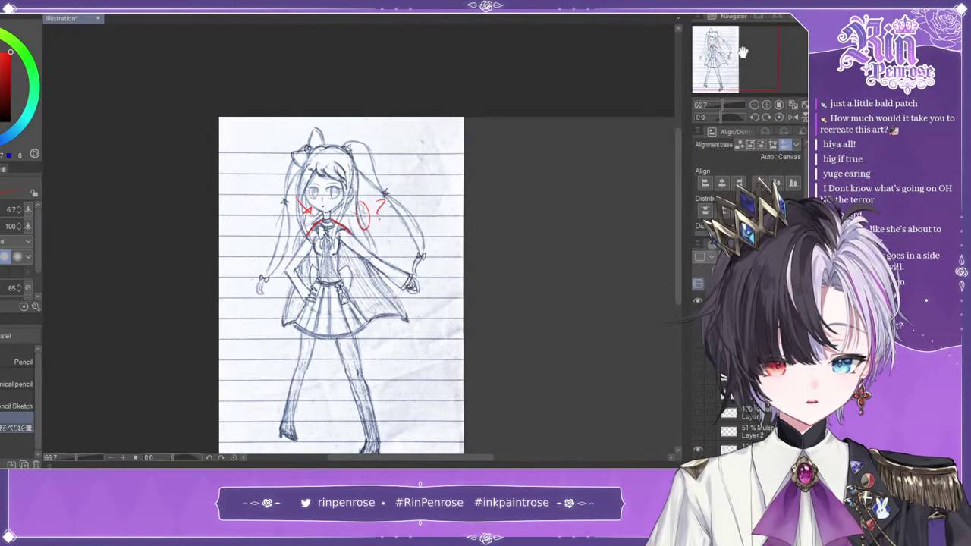
drag(743, 52, 744, 60)
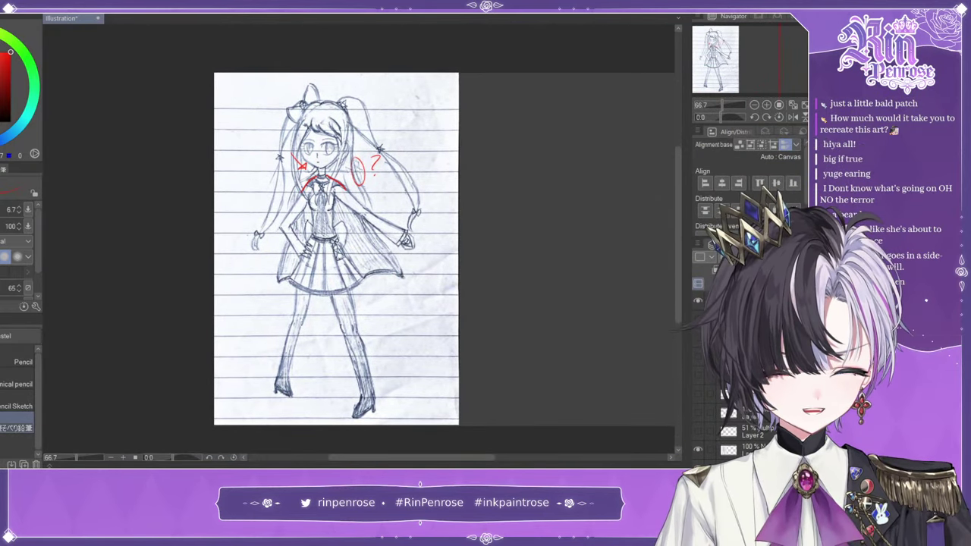
click(766, 105)
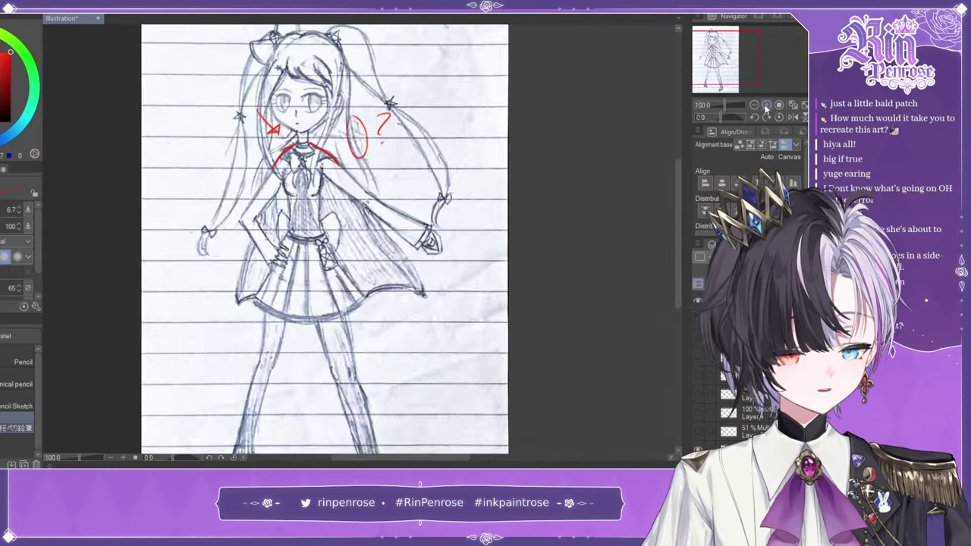
click(766, 105)
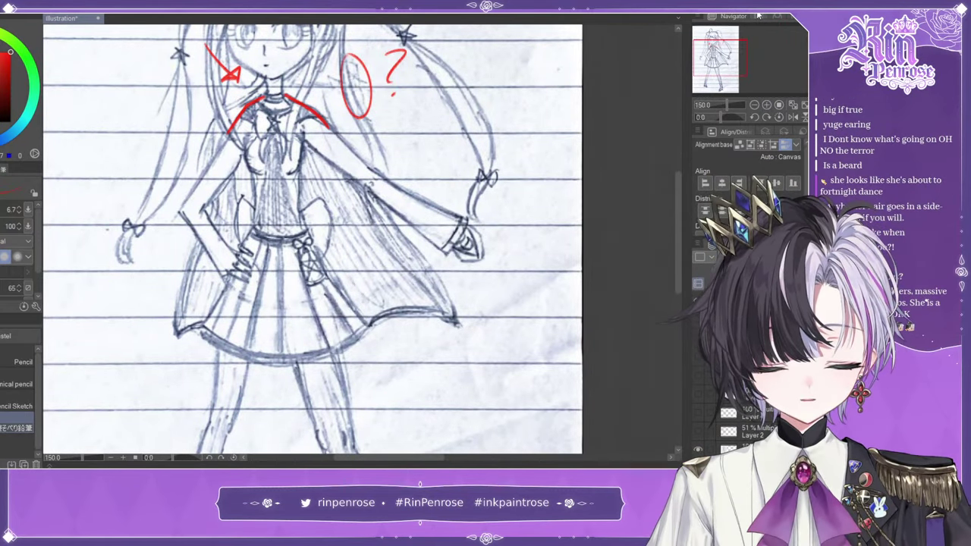
drag(376, 166, 374, 168)
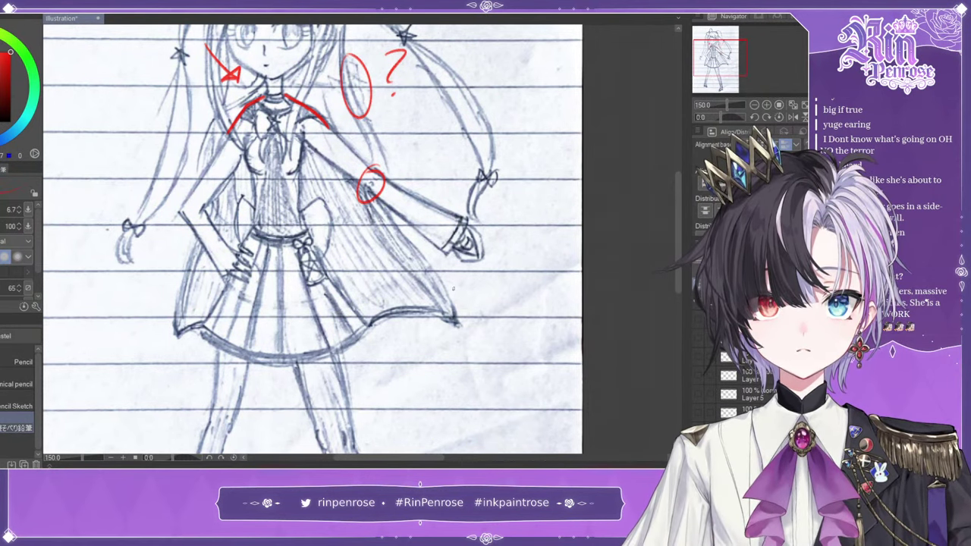
scroll(734, 66, up, 3)
drag(721, 57, 721, 54)
key(ctrl+z)
- Show the anatomy tracing, go over the small elbow marks with short red strokes and undo them
click(698, 432)
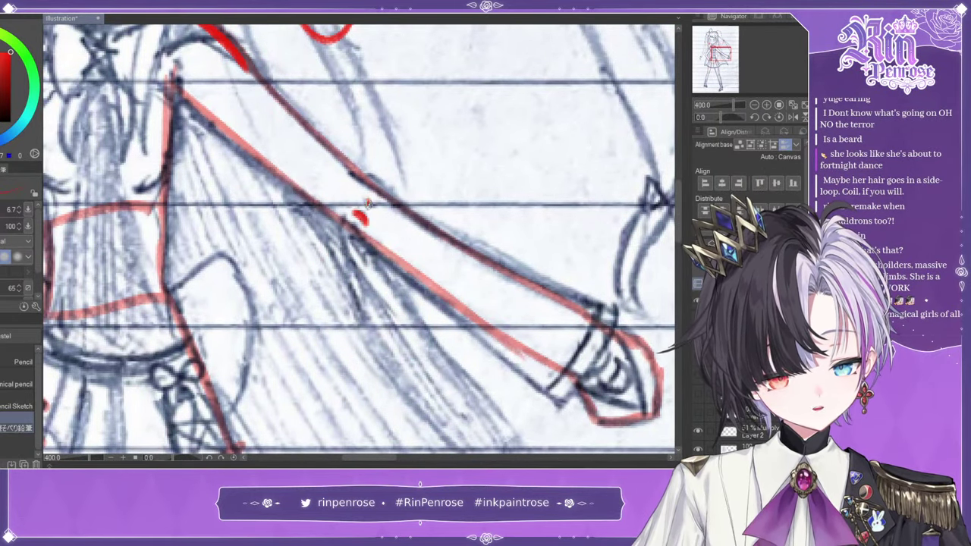
drag(367, 202, 376, 211)
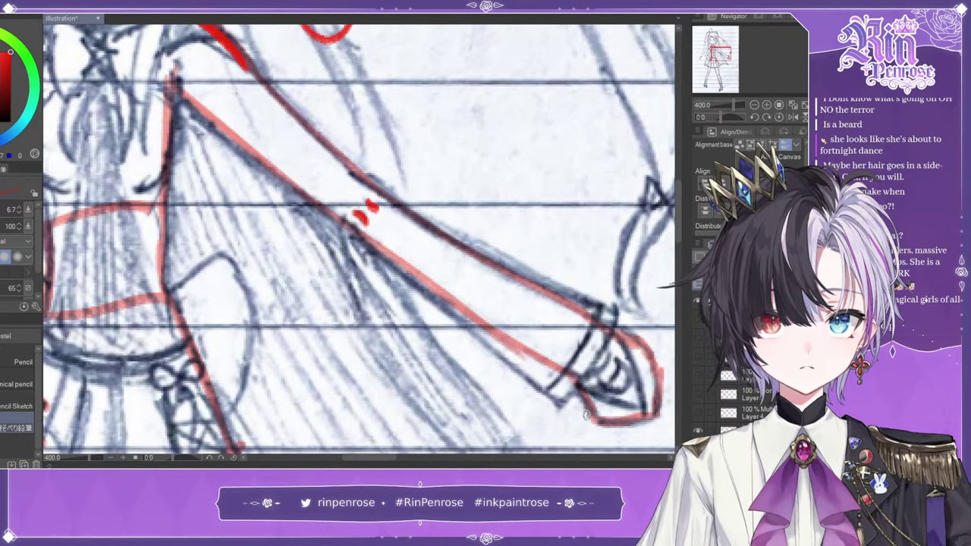
key(ctrl+z)
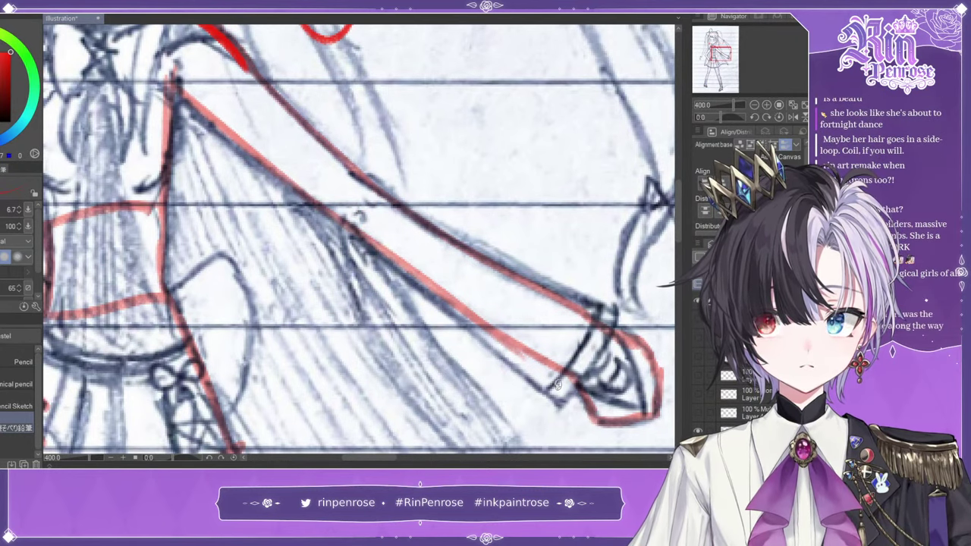
mouse_move(355, 212)
mouse_down()
mouse_move(367, 222)
mouse_move(376, 210)
mouse_up()
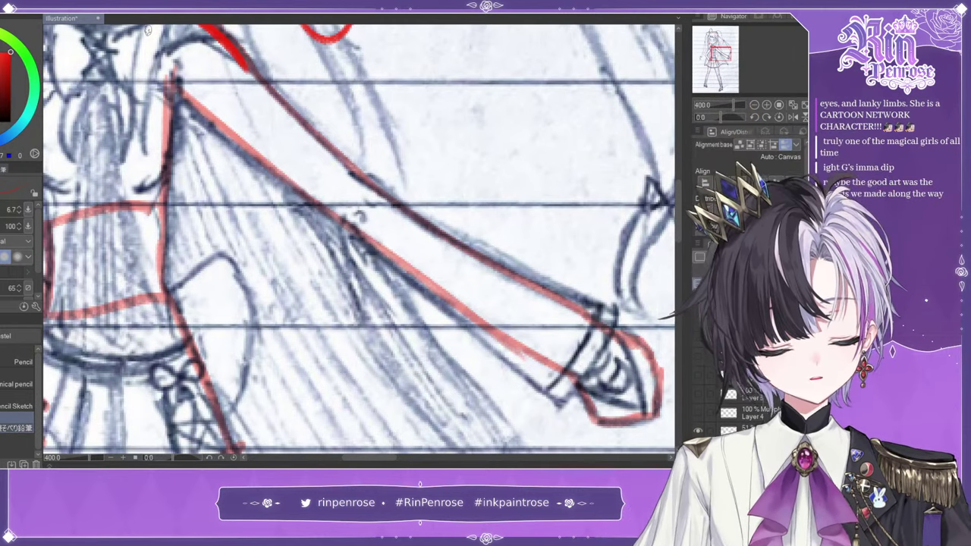
- Hide the anatomy tracing and trace the upper and lower edges of the outstretched forearm in red
click(753, 106)
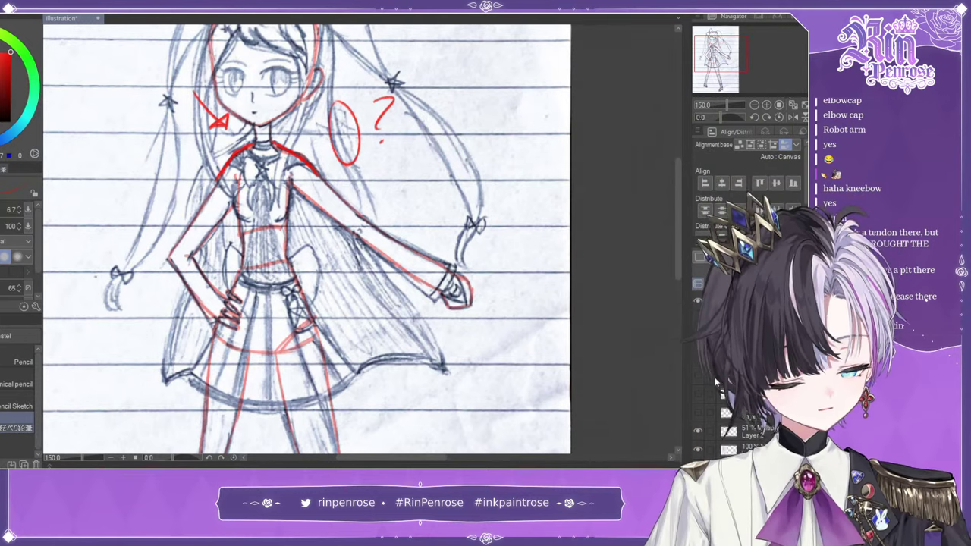
click(698, 430)
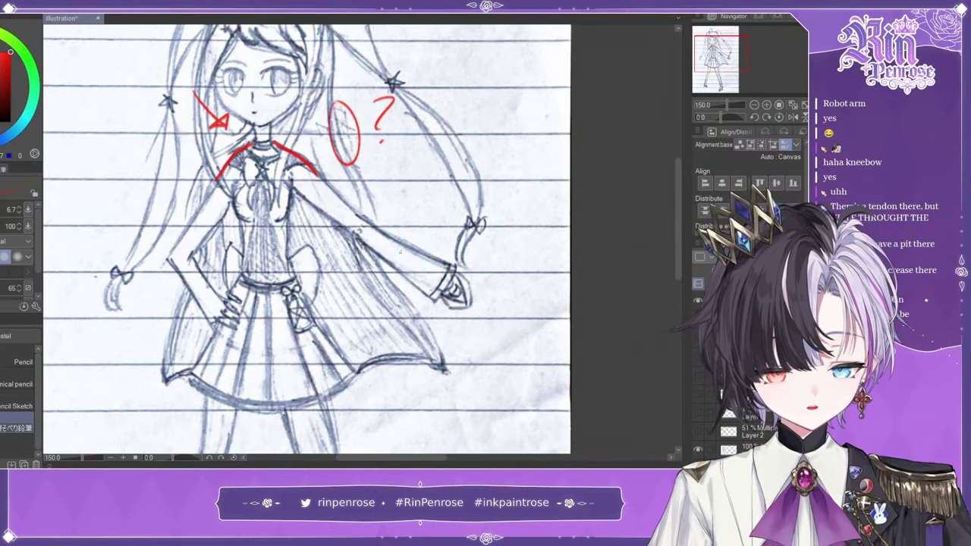
drag(371, 226, 444, 263)
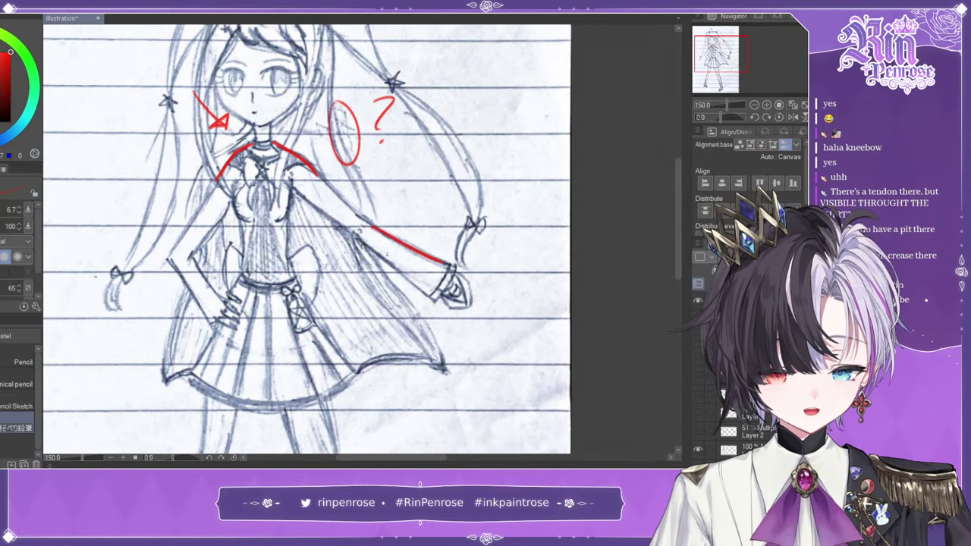
drag(366, 245, 431, 301)
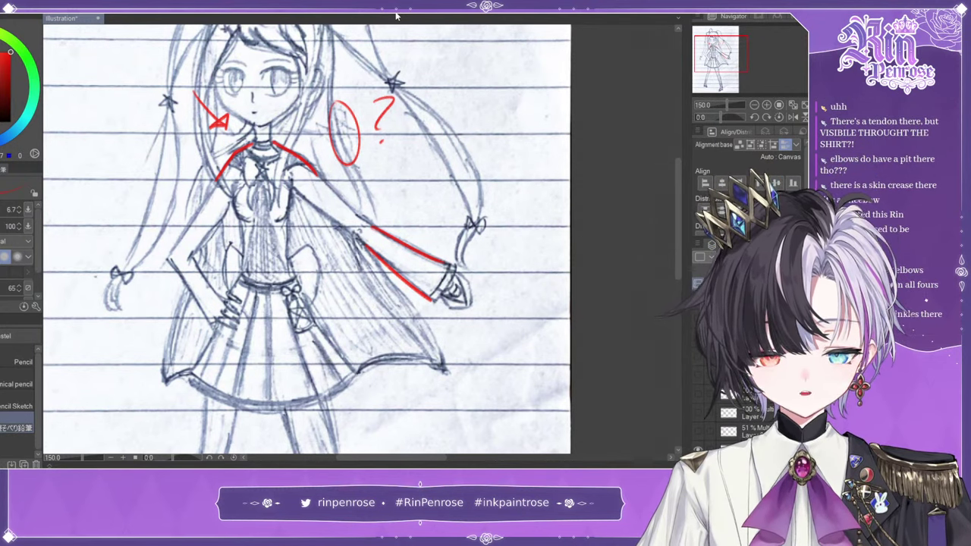
- Trace both edges of the bent forearm resting on the hip in red
drag(171, 260, 209, 326)
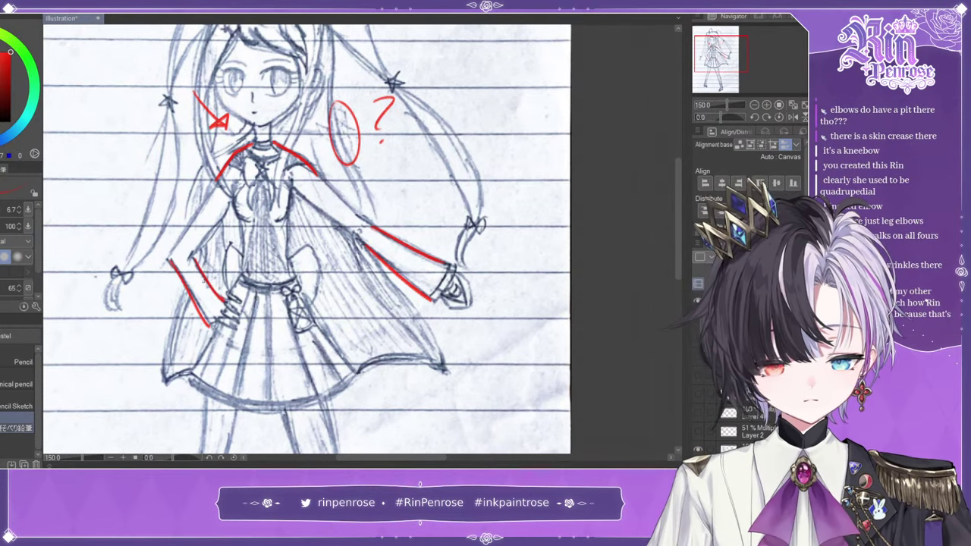
drag(292, 185, 301, 164)
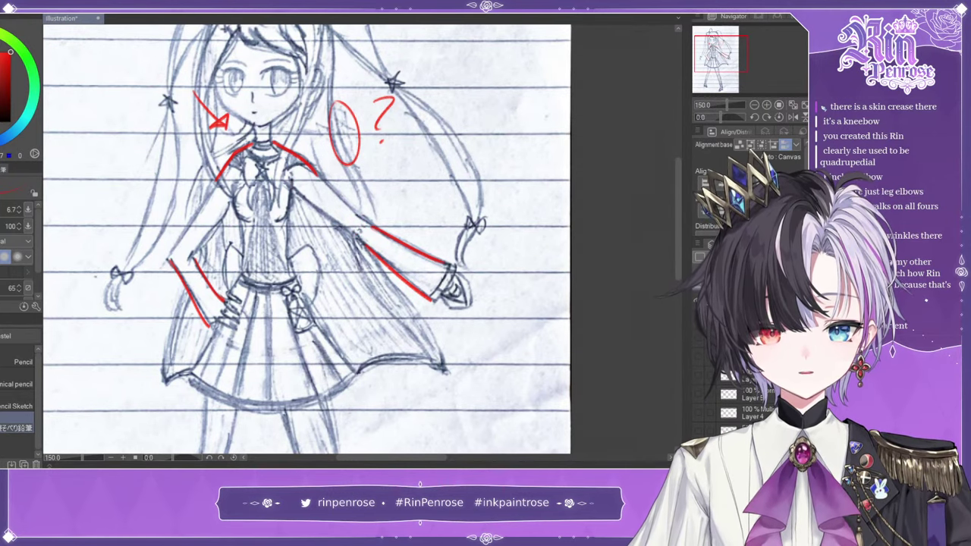
mouse_move(245, 185)
mouse_down()
mouse_move(235, 201)
mouse_move(289, 192)
mouse_up()
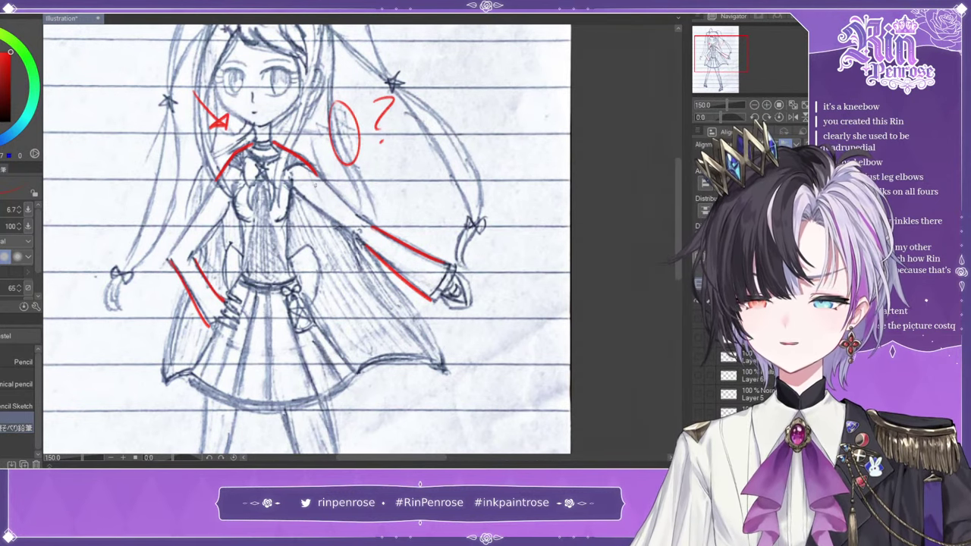
- Show all hidden tracing and note layers over the full figure, including the bow and shoe sketches
double_click(754, 105)
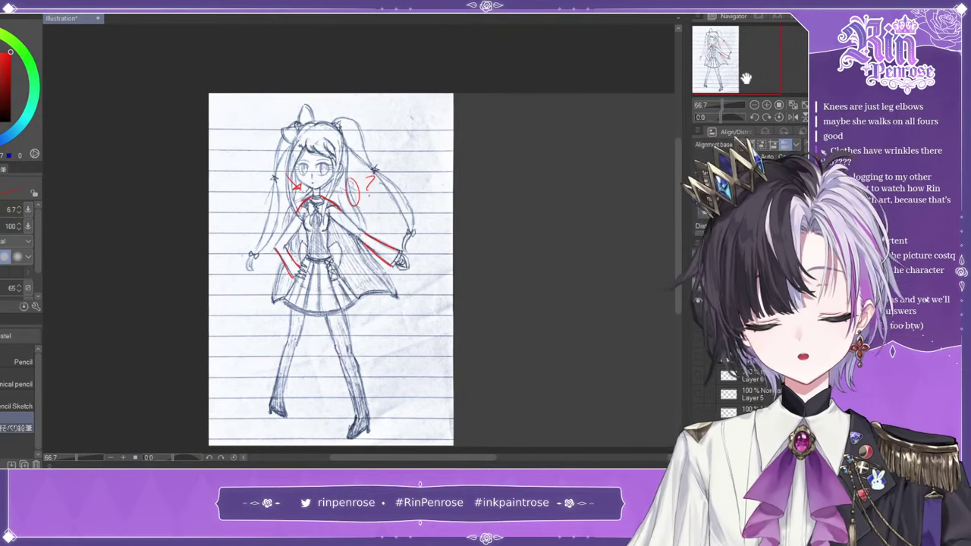
click(698, 319)
drag(694, 337, 695, 338)
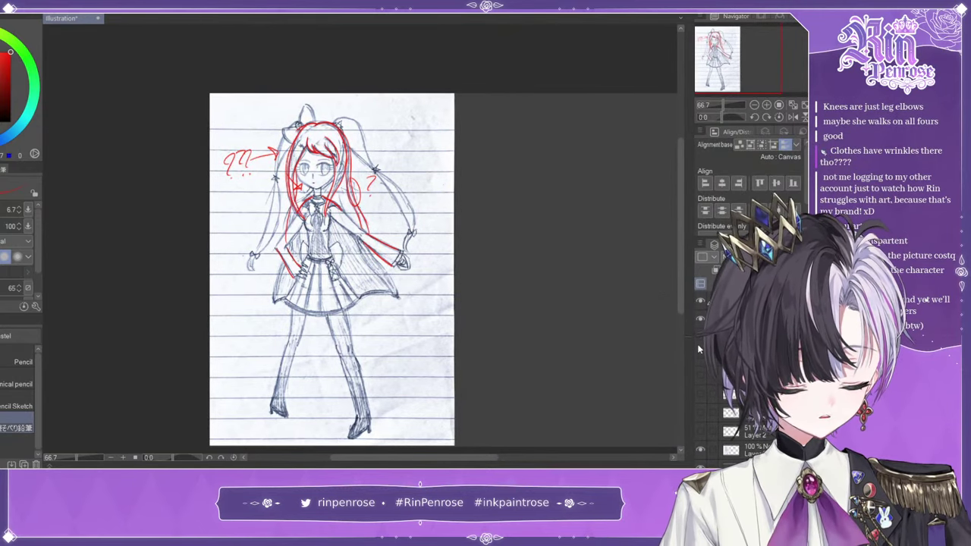
click(700, 338)
click(699, 357)
click(700, 377)
click(699, 396)
click(700, 415)
click(700, 431)
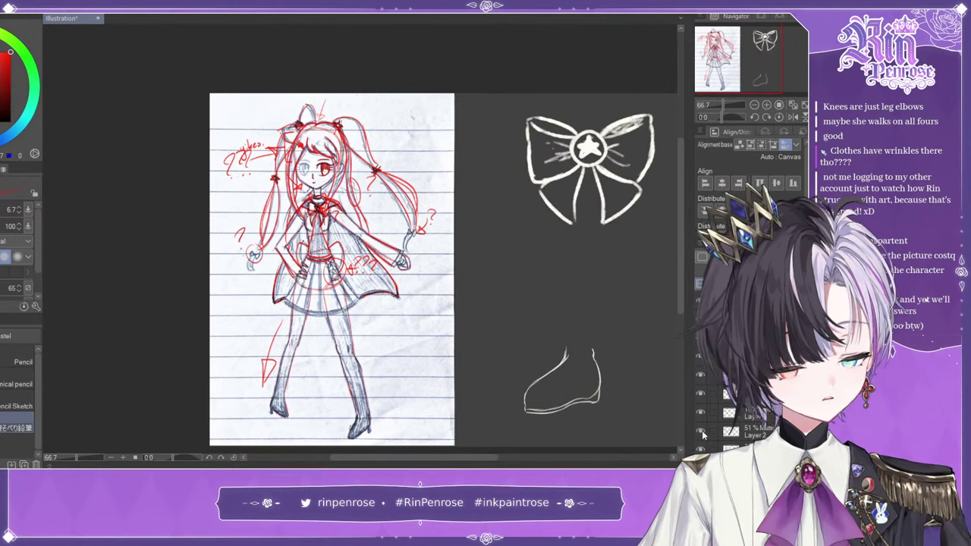
drag(738, 81, 741, 85)
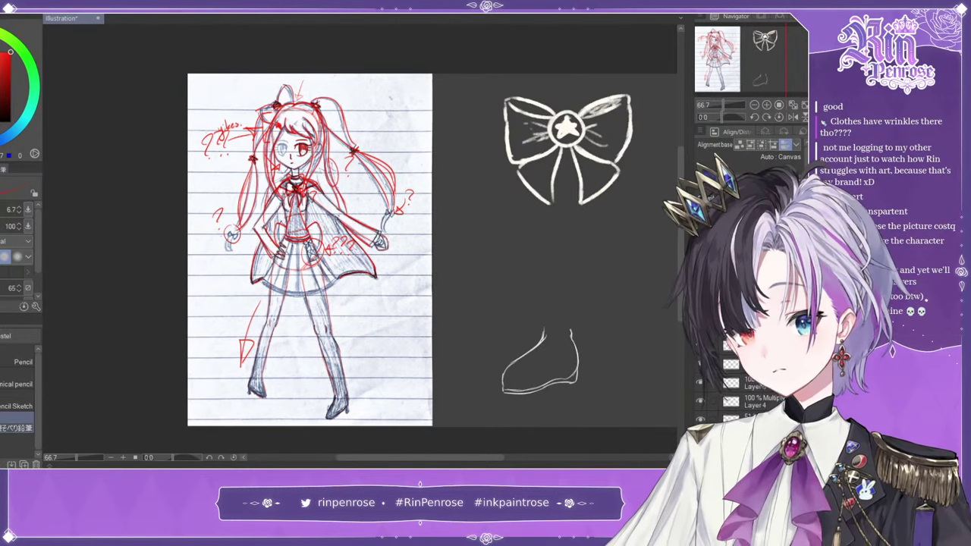
- Undo the shoe sketch and the arrow beside the leg, and redo both
key(ctrl+z)
key(ctrl+z)
key(ctrl+z)
key(ctrl+z)
key(ctrl+z)
key(ctrl+z)
key(ctrl+z)
key(ctrl+z)
key(ctrl+z)
key(ctrl+z)
key(ctrl+z)
key(ctrl+z)
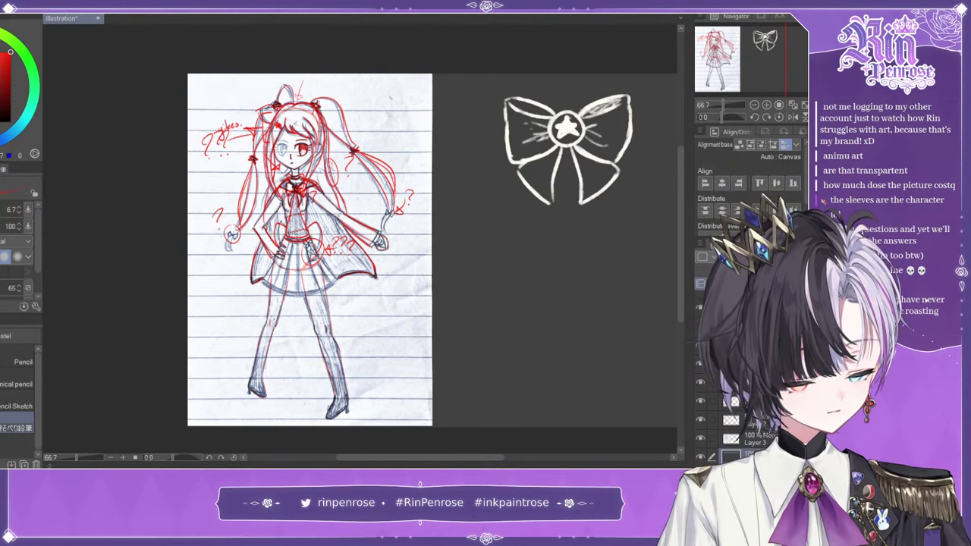
key(ctrl+y)
key(ctrl+y)
key(ctrl+y)
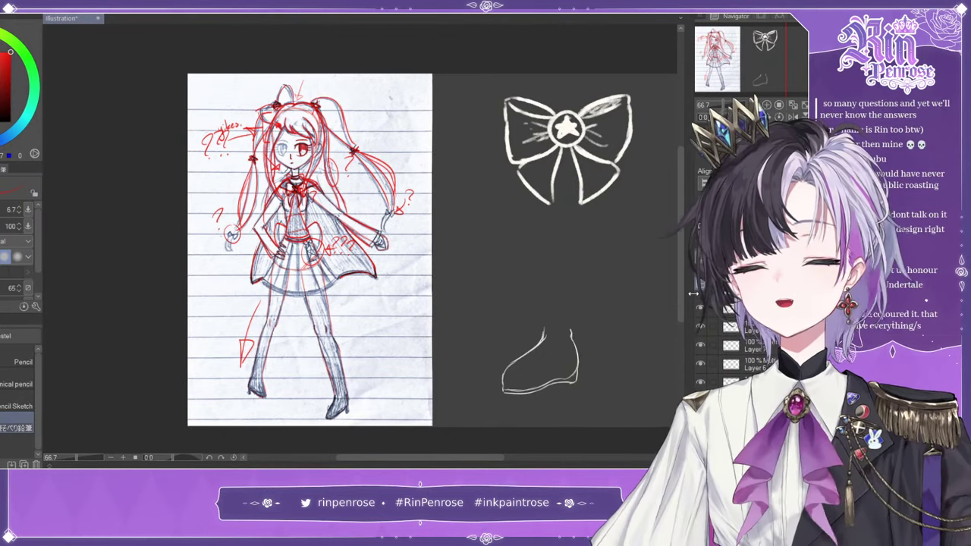
- Create a new illustration canvas and paste the scanned sketch of the girl in a sweater and skirt
key(ctrl+n)
key(Return)
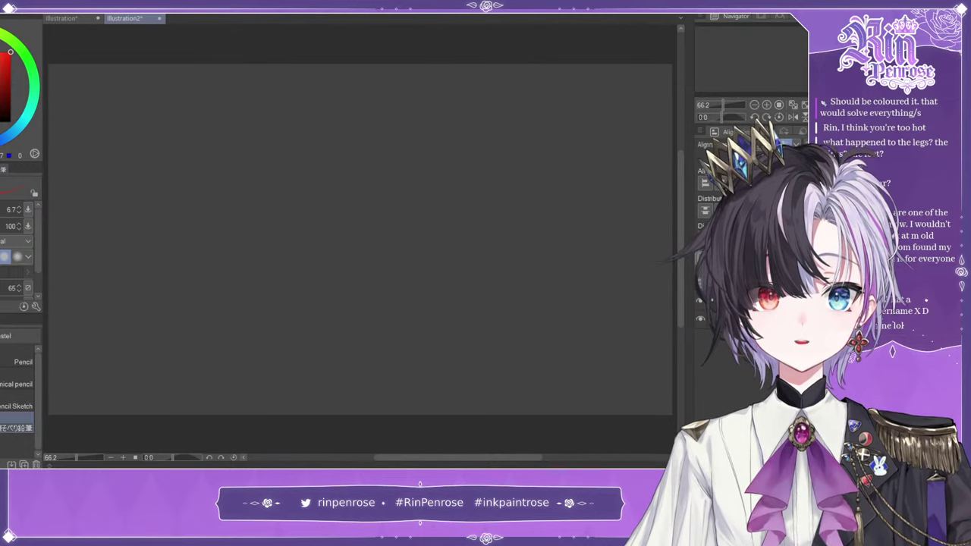
key(ctrl+v)
- Scale the pasted sketch down to roughly the canvas height near the canvas's left edge and apply the transform
key(ctrl+t)
click(754, 105)
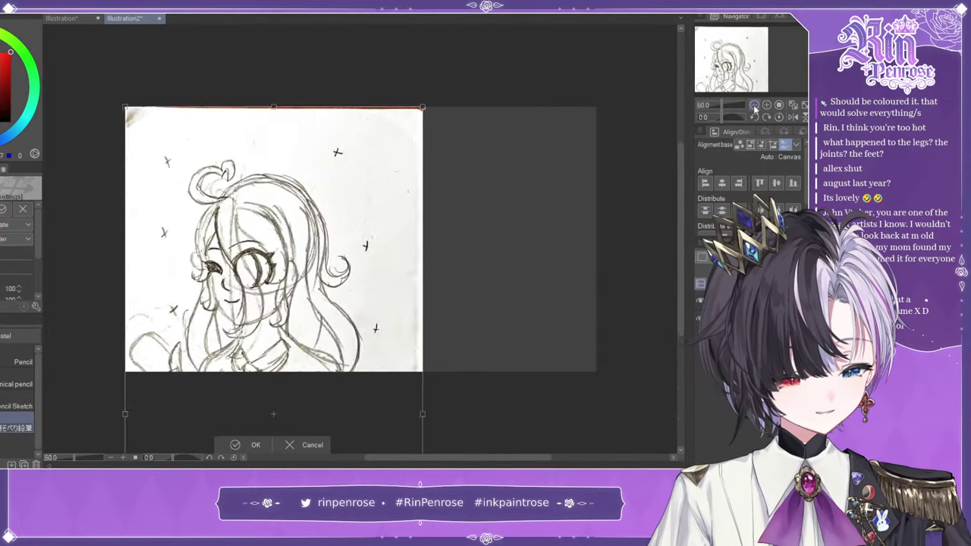
click(754, 105)
drag(391, 174, 368, 220)
drag(339, 294, 337, 222)
drag(367, 409, 322, 308)
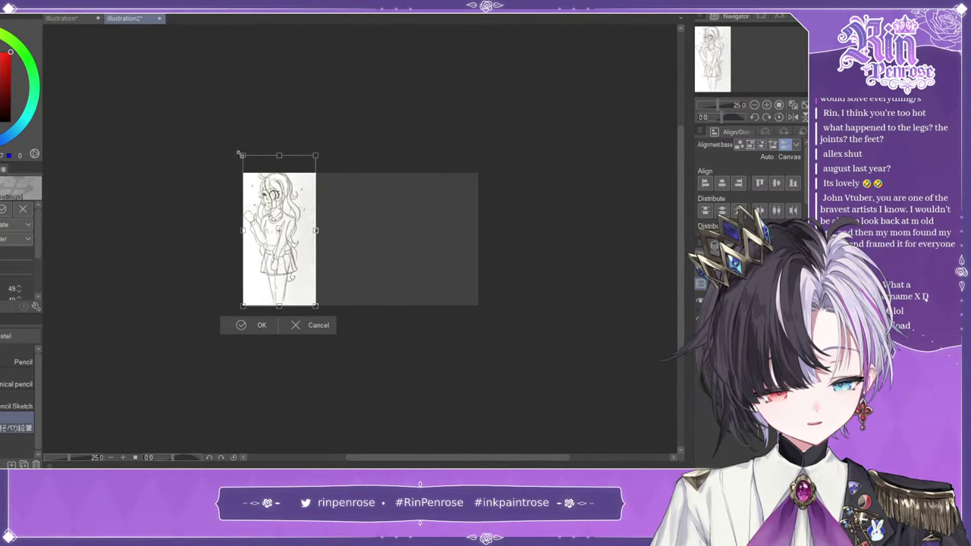
drag(241, 153, 248, 170)
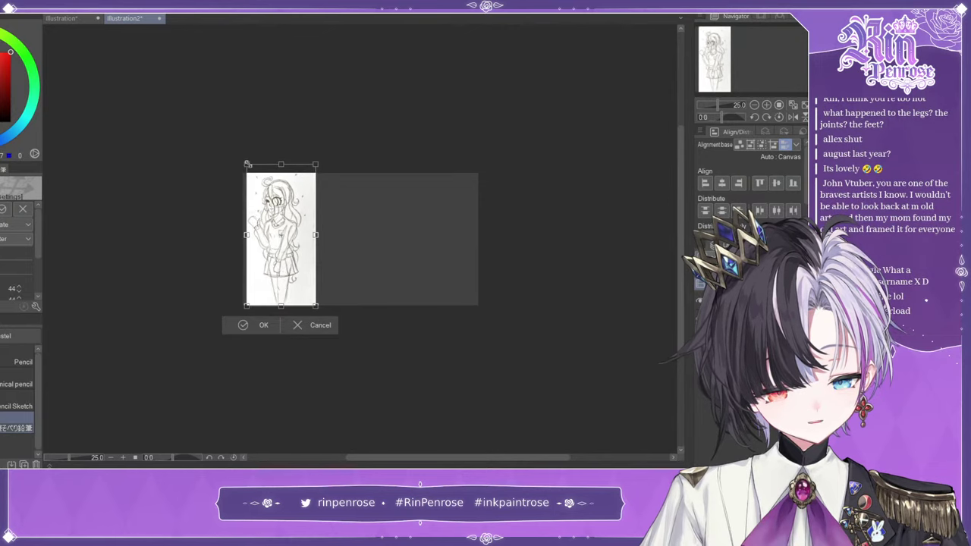
click(265, 325)
click(804, 105)
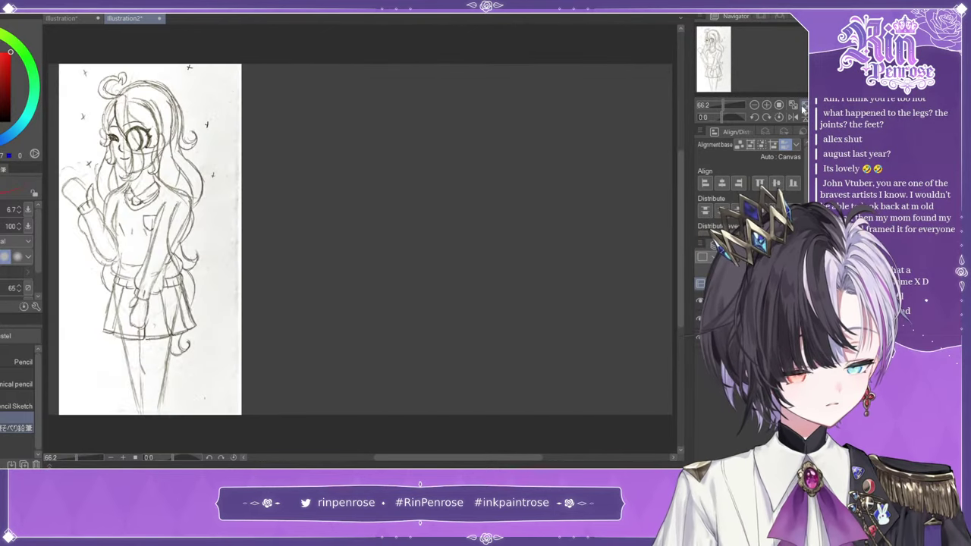
- Move the sketch layer slightly right on the canvas and compare it with the first illustration
key(k)
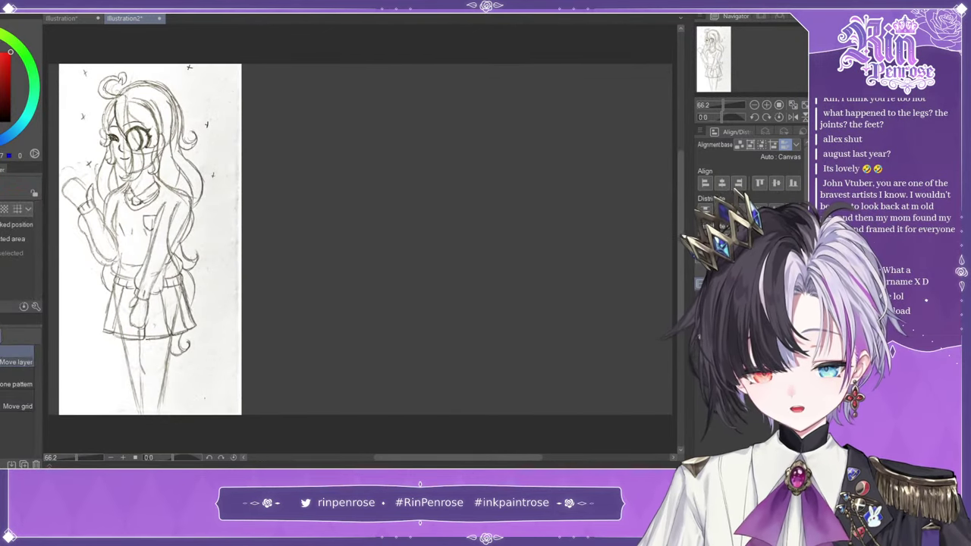
drag(231, 198, 273, 199)
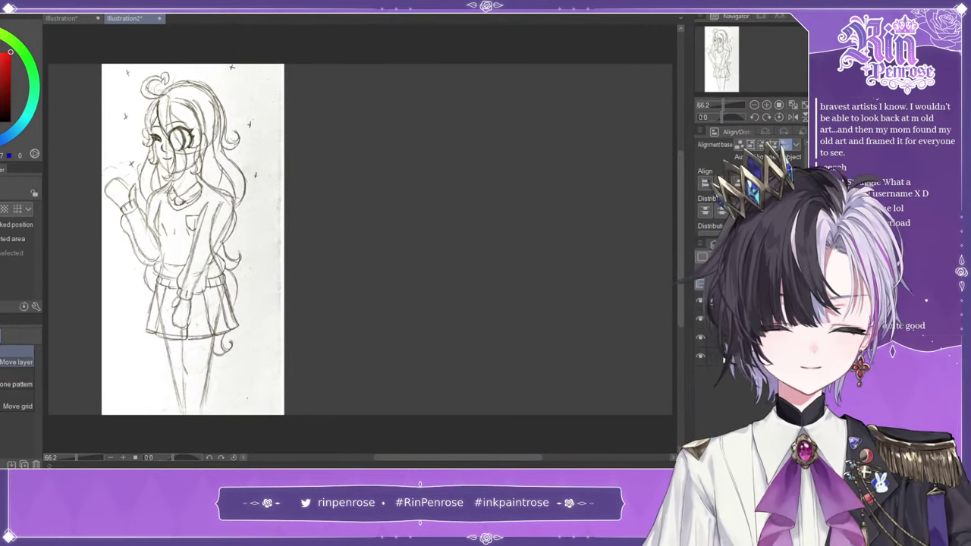
click(60, 18)
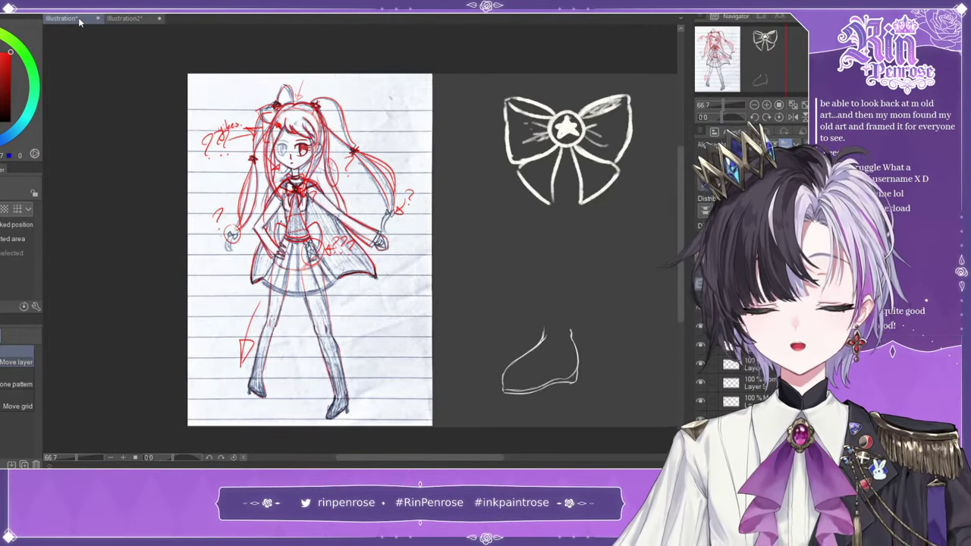
click(125, 18)
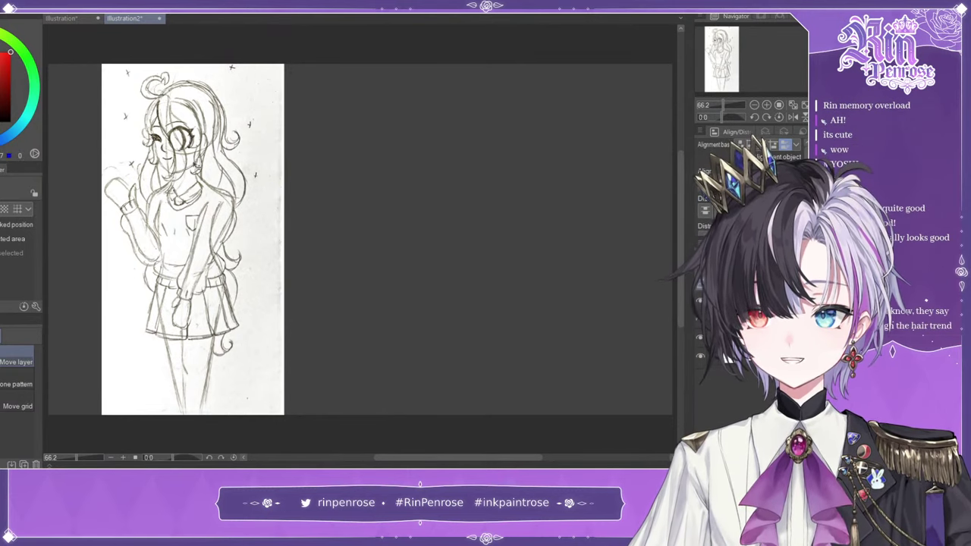
- Dim the sketch scan to a muted grey and ready the pencil for tracing the upper body
click(767, 105)
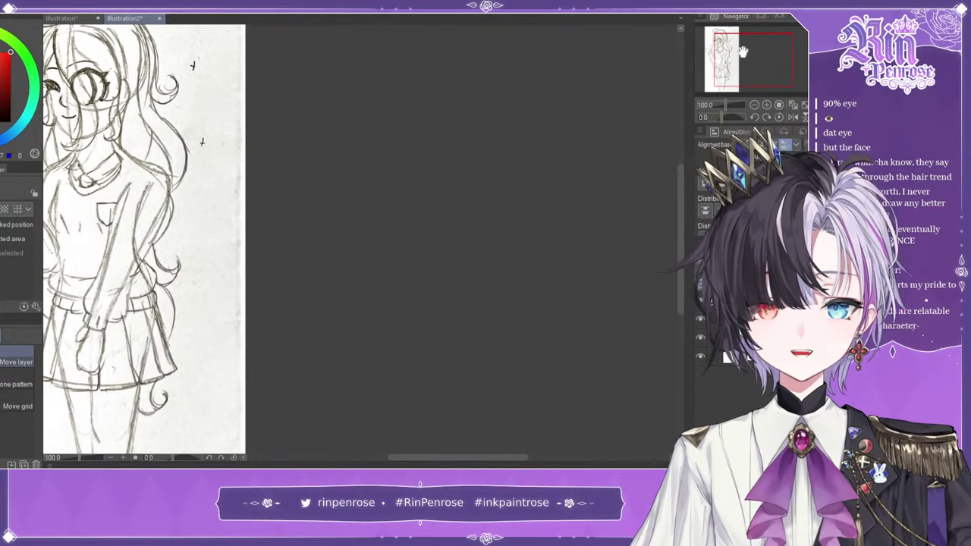
key(p)
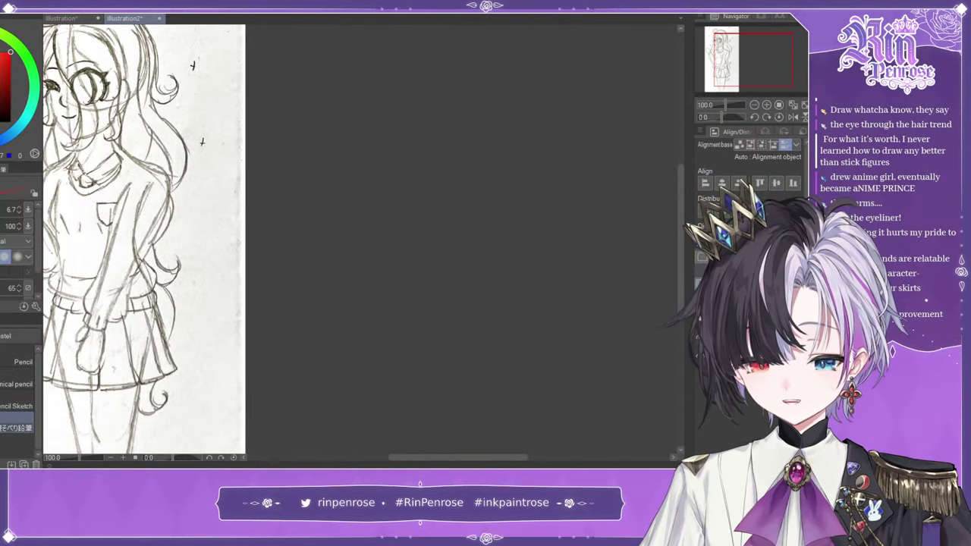
drag(760, 57, 730, 45)
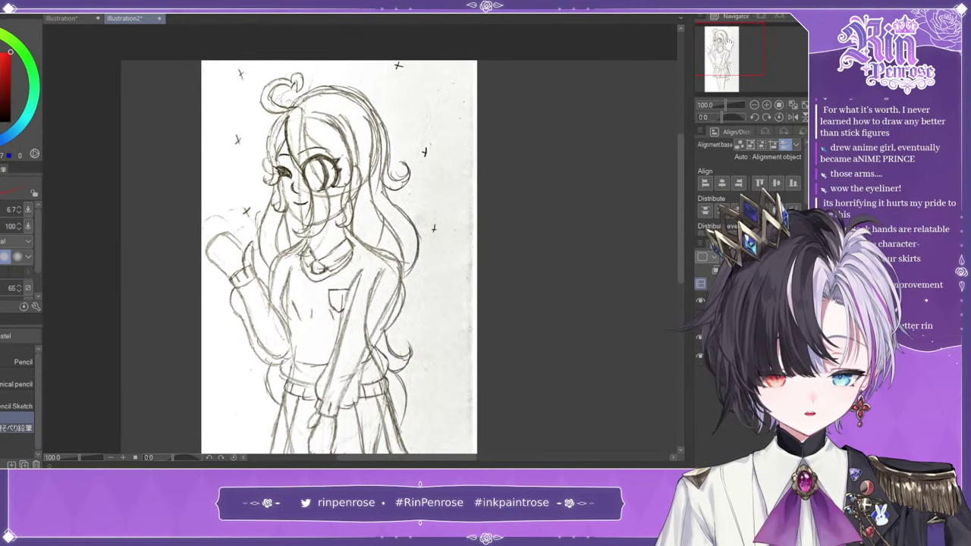
key(ctrl+z)
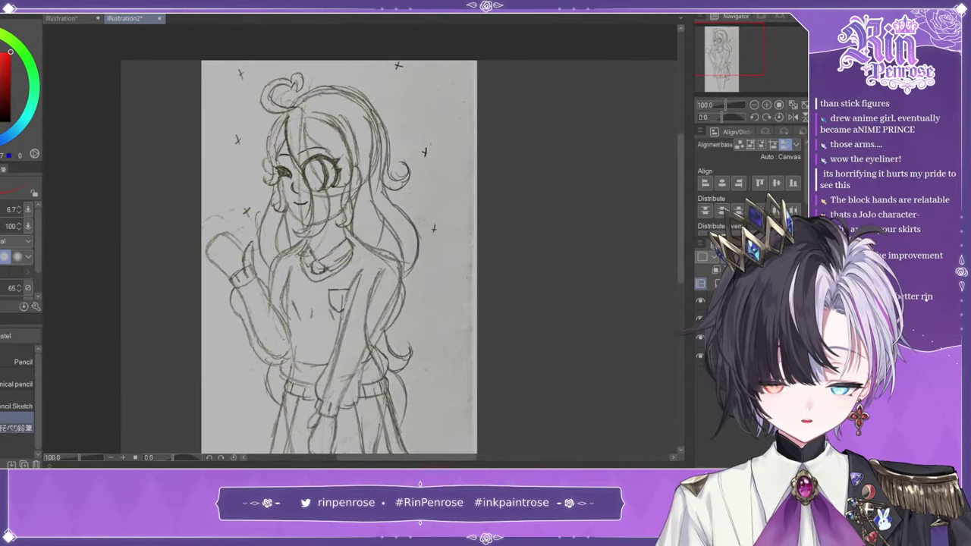
- Try a harsh high-contrast look on the scan, undo it, and dim the scan back to muted grey
click(751, 319)
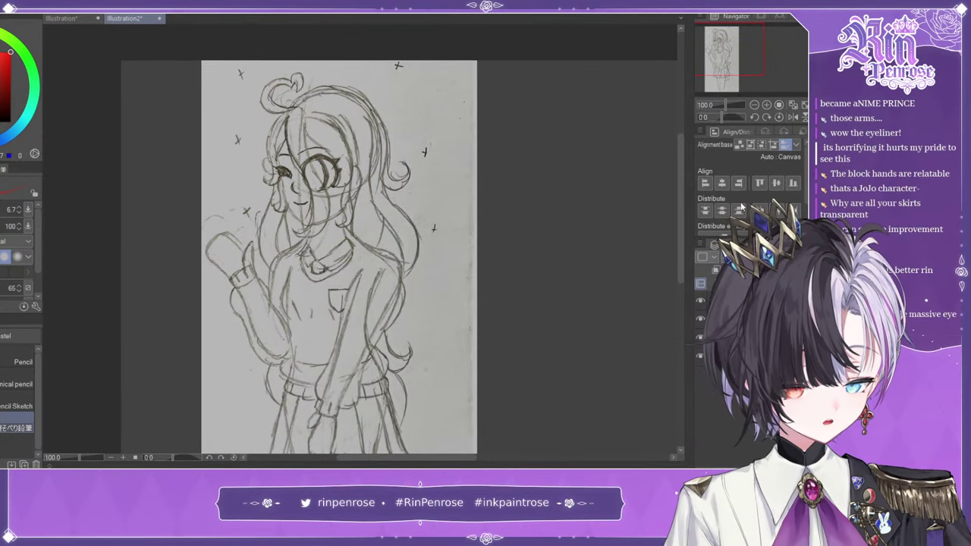
click(700, 338)
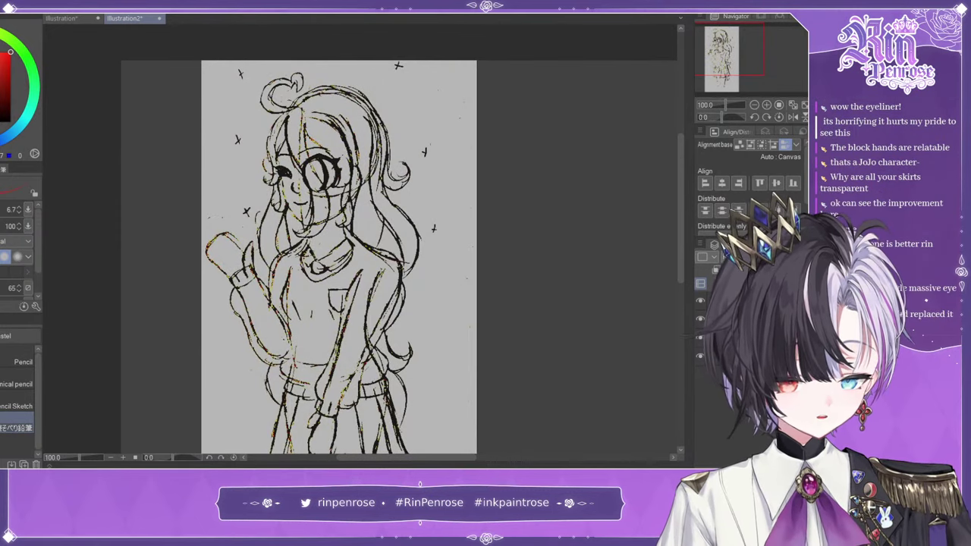
click(701, 318)
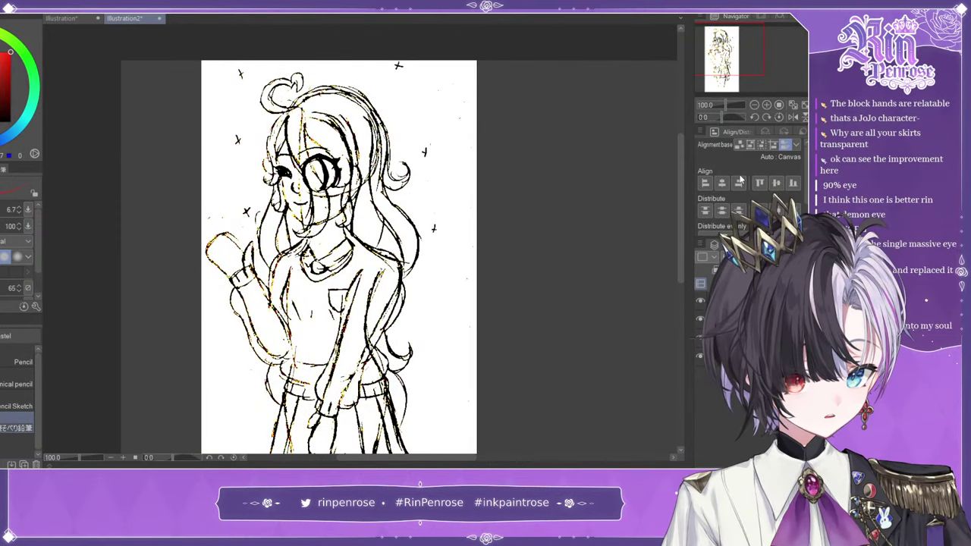
key(ctrl+z)
key(ctrl+z)
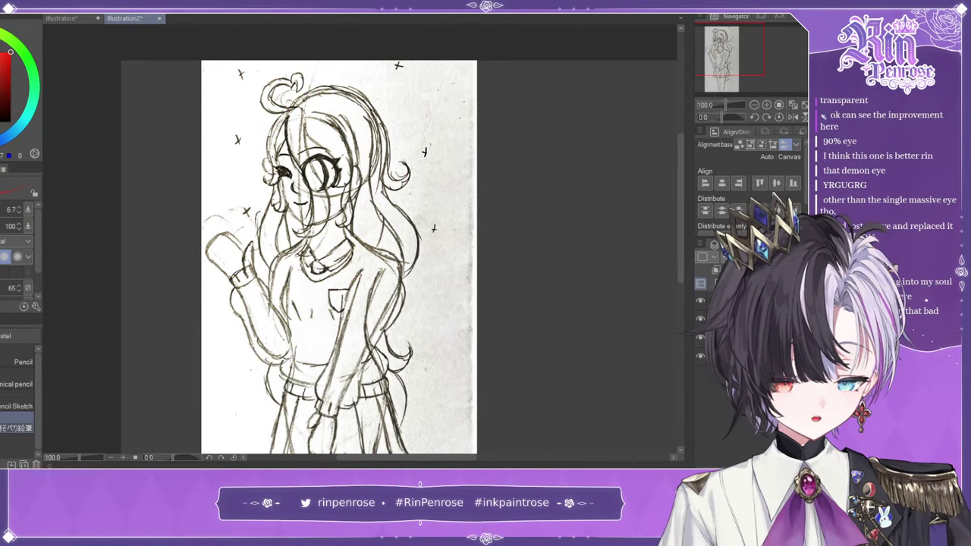
click(759, 301)
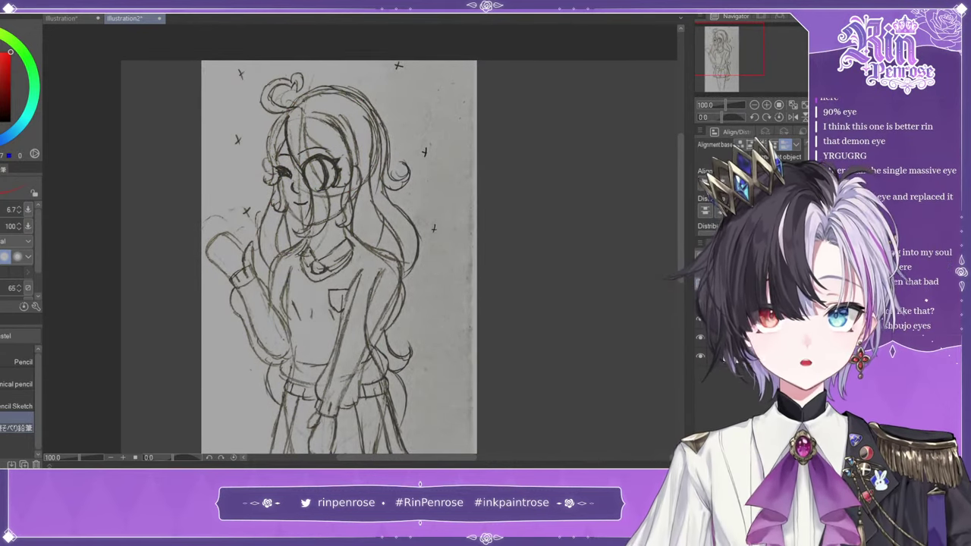
- Trace the character's jaw, ear, back of the head and crown in red
click(766, 106)
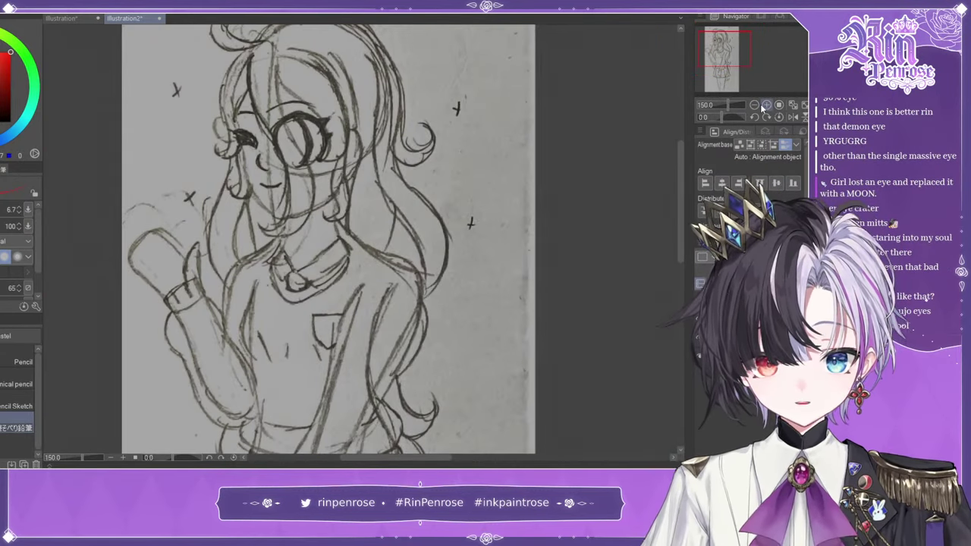
drag(747, 51, 745, 47)
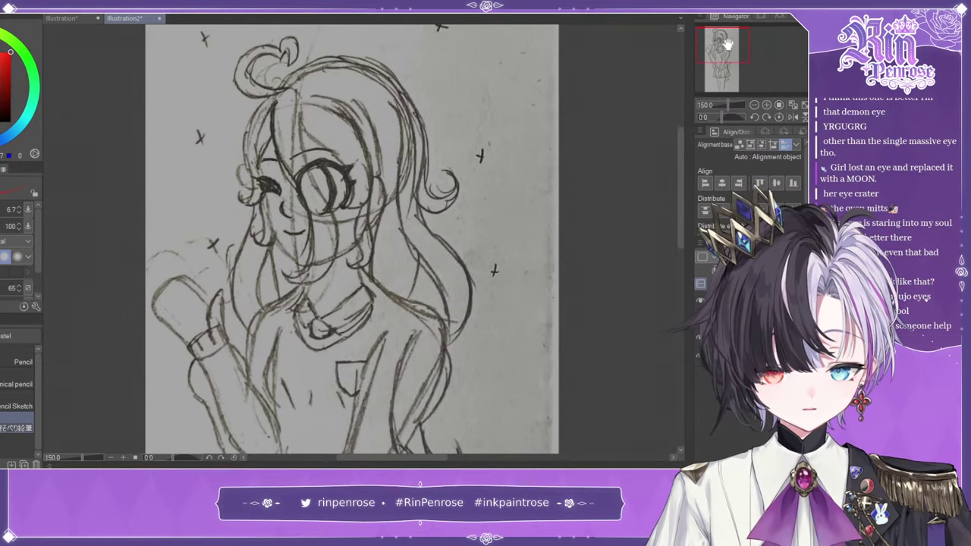
mouse_move(265, 193)
mouse_down()
mouse_move(279, 243)
mouse_move(301, 262)
mouse_move(366, 225)
mouse_move(376, 180)
mouse_up()
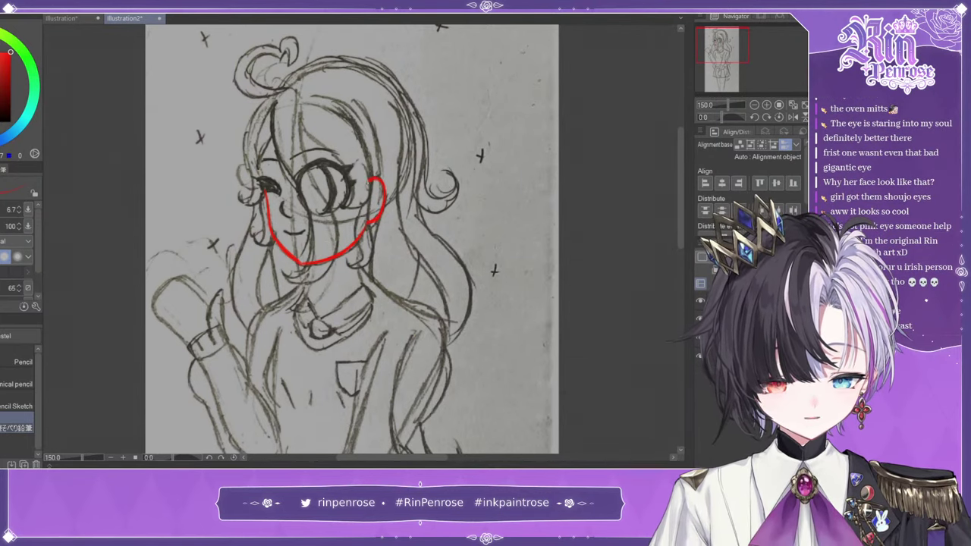
mouse_move(369, 181)
mouse_down()
mouse_move(389, 205)
mouse_move(412, 152)
mouse_move(394, 107)
mouse_up()
mouse_move(351, 67)
mouse_down()
mouse_move(384, 85)
mouse_move(416, 155)
mouse_move(400, 110)
mouse_move(412, 173)
mouse_move(371, 79)
mouse_up()
drag(381, 81, 333, 67)
drag(348, 67, 305, 71)
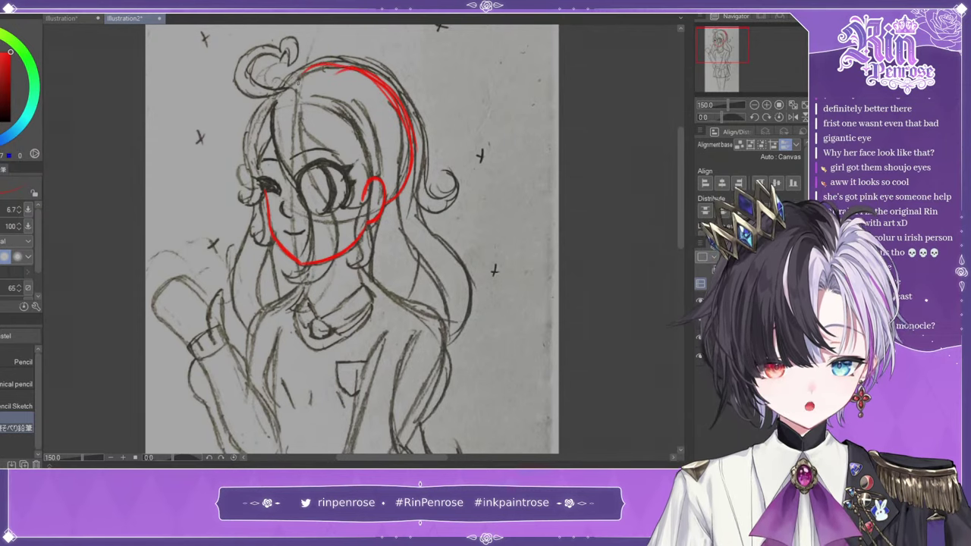
- Undo the last crown strokes and redraw the crown and forehead in red to close the head outline
key(ctrl+z)
key(ctrl+z)
mouse_move(266, 194)
mouse_down()
mouse_move(258, 131)
mouse_move(307, 70)
mouse_move(287, 85)
mouse_move(255, 146)
mouse_move(262, 194)
mouse_up()
key(ctrl+z)
drag(256, 144, 267, 199)
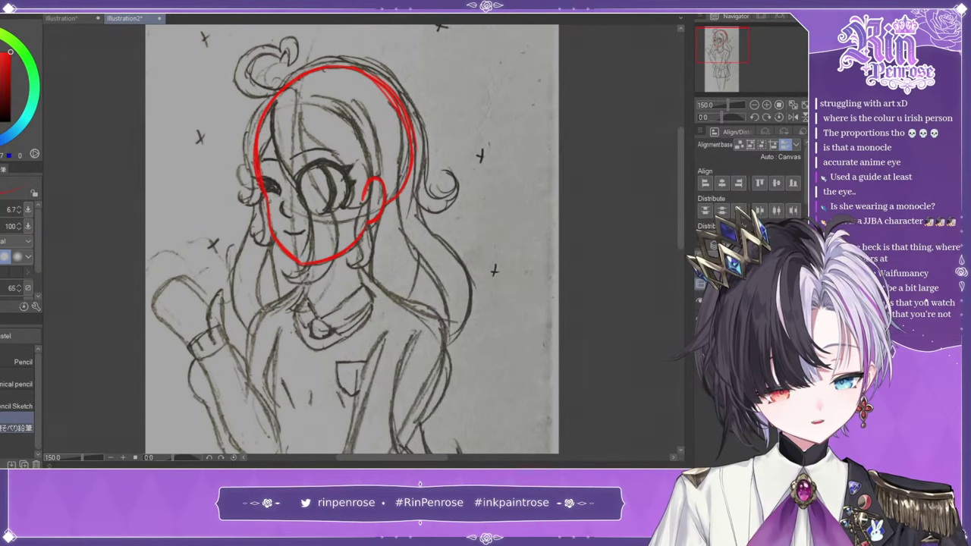
drag(364, 74, 403, 142)
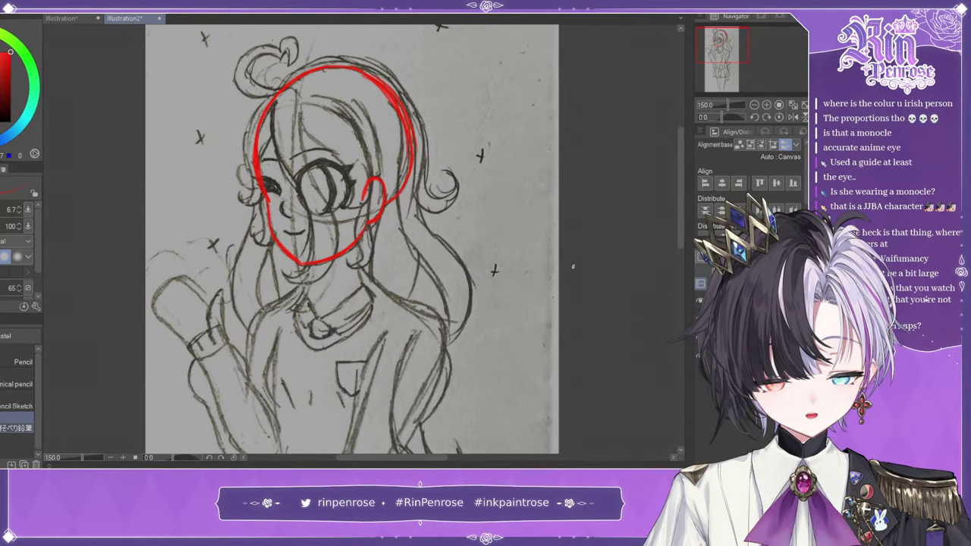
drag(747, 46, 721, 60)
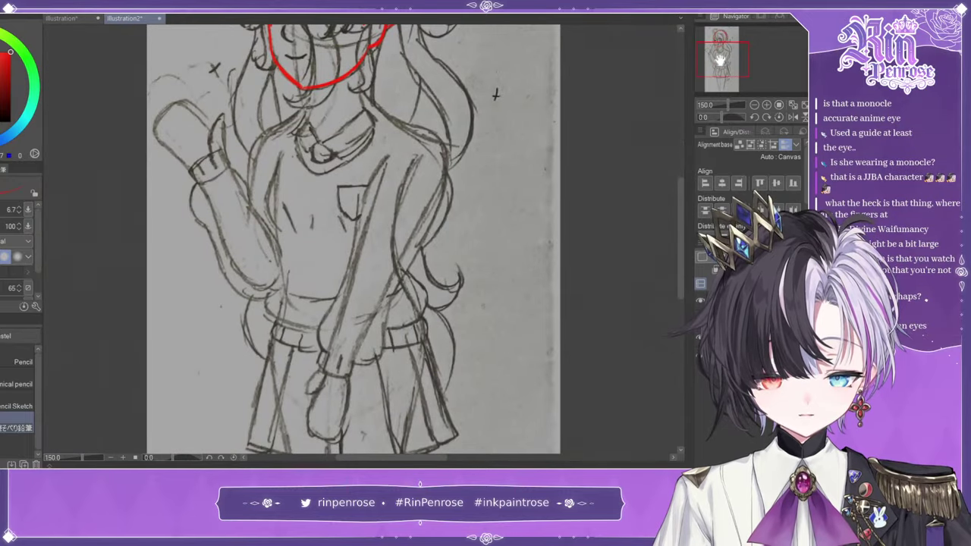
key(ctrl+z)
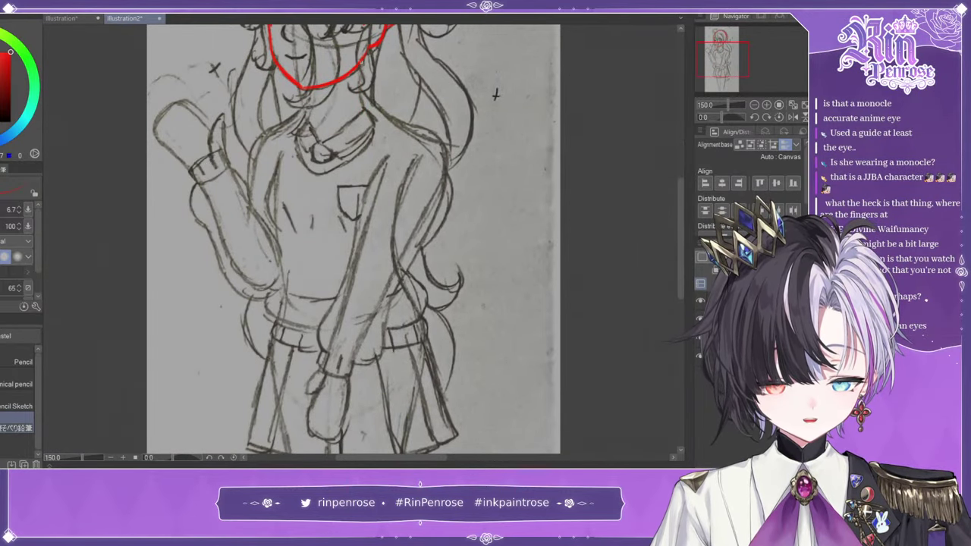
- Trace both sides of the neck, the sloping shoulder and both edges of the lowered arm in red
drag(308, 88, 306, 118)
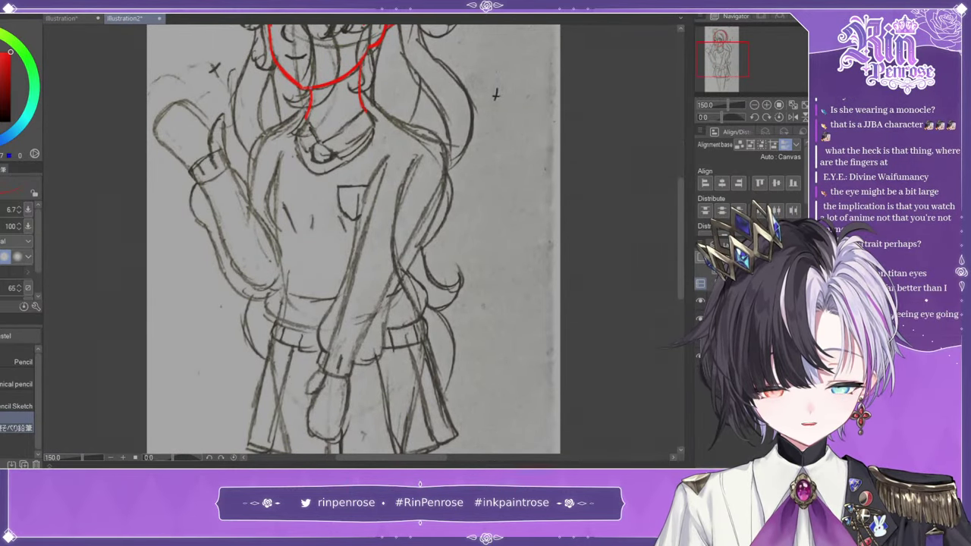
drag(362, 91, 402, 124)
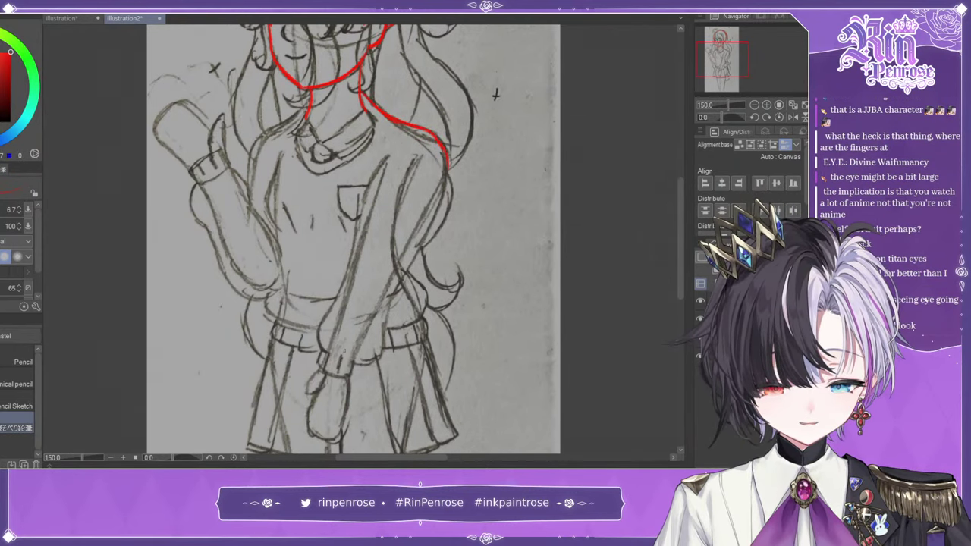
drag(324, 370, 385, 163)
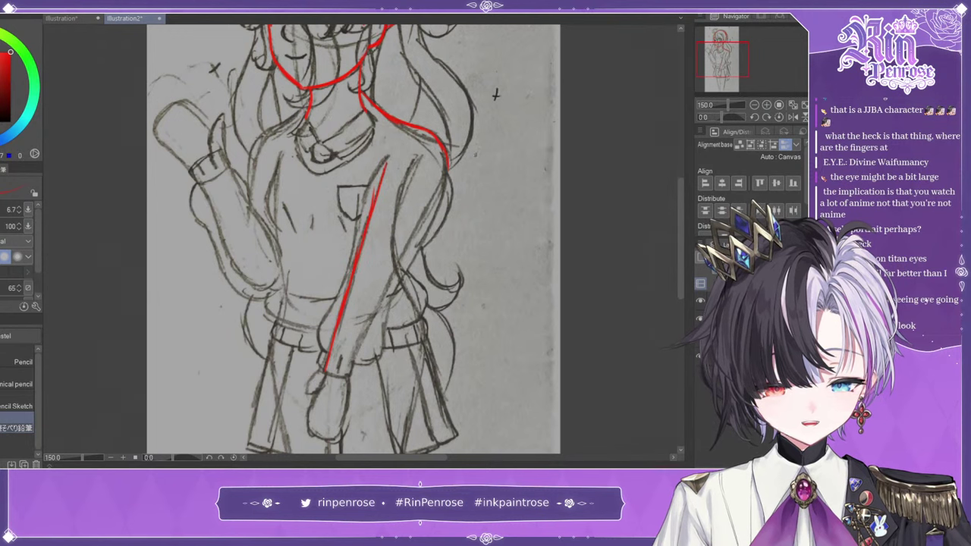
drag(444, 172, 367, 334)
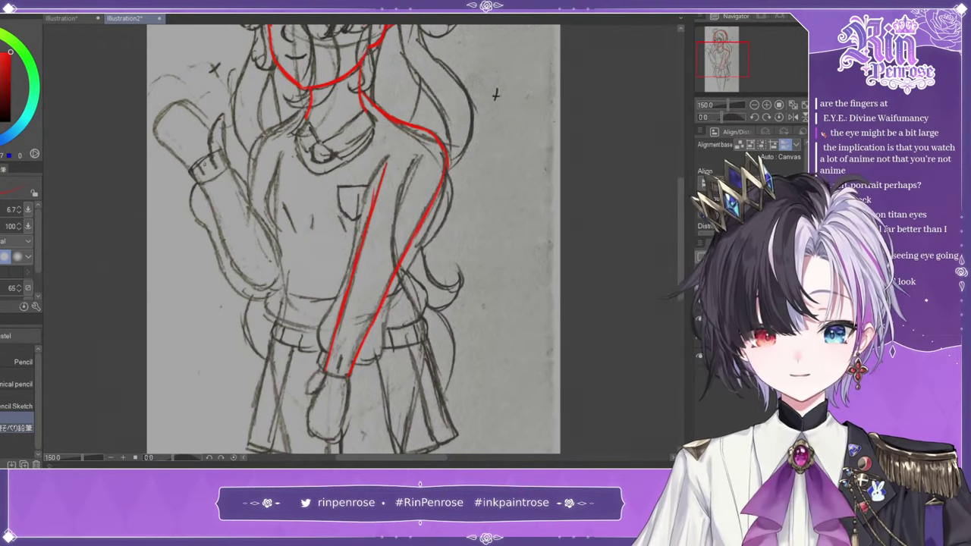
- Trace the raised mitten-shaped hand with its thumb, the bent forearm, and the upper arm and shoulder on that side in red
mouse_move(190, 173)
mouse_down()
mouse_move(157, 138)
mouse_move(173, 105)
mouse_move(209, 134)
mouse_up()
drag(169, 111, 186, 101)
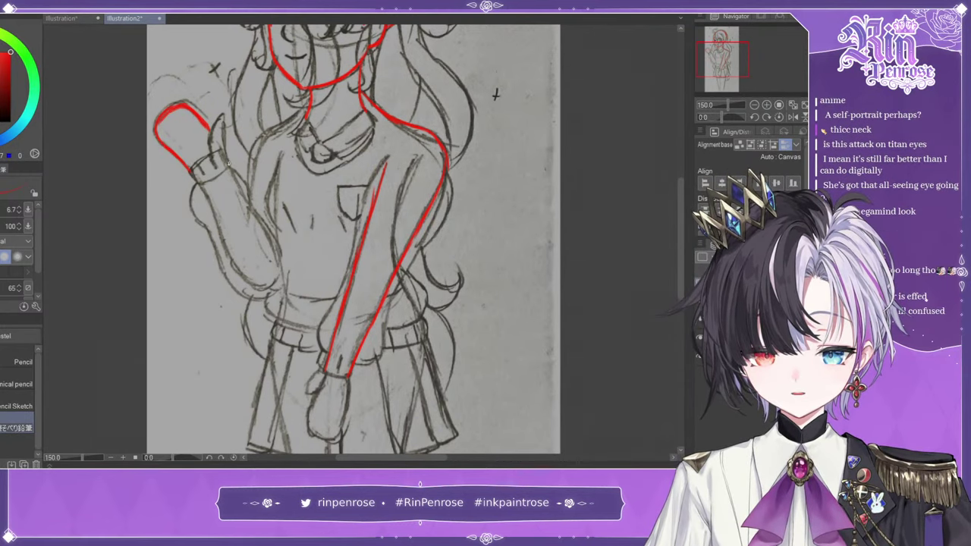
mouse_move(228, 165)
mouse_down()
mouse_move(226, 132)
mouse_move(214, 146)
mouse_move(215, 123)
mouse_up()
key(ctrl+z)
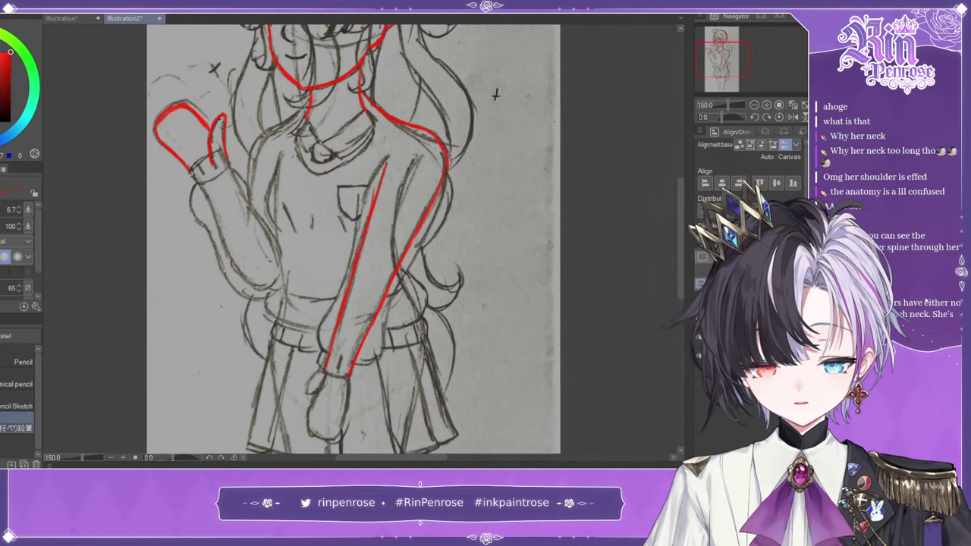
mouse_move(193, 170)
mouse_down()
mouse_move(226, 250)
mouse_move(269, 290)
mouse_up()
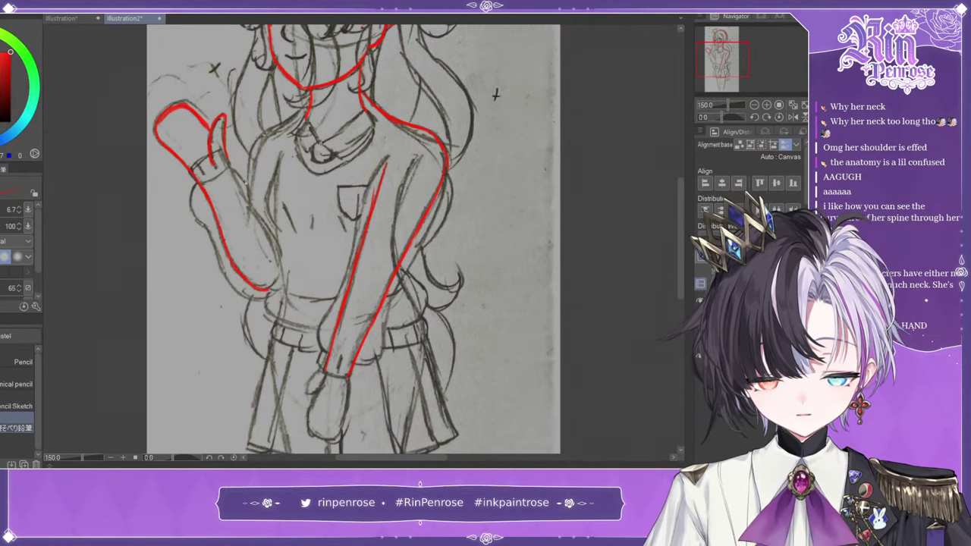
mouse_move(235, 173)
mouse_down()
mouse_move(283, 263)
mouse_move(271, 292)
mouse_up()
mouse_move(278, 127)
mouse_down()
mouse_move(254, 166)
mouse_move(249, 200)
mouse_up()
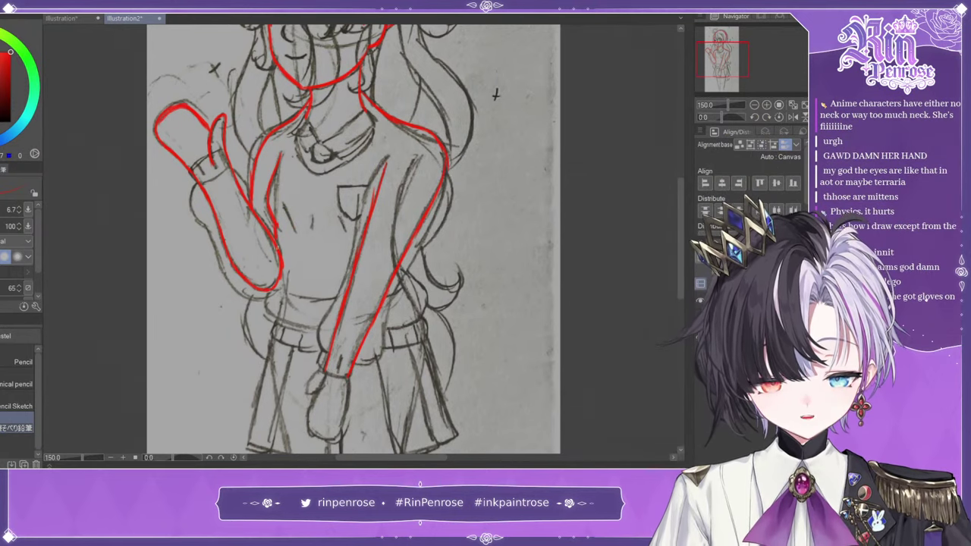
- Trace the waist, hips and both legs in red through the skirt to the scan's lower edge, mirroring the canvas view for the second side
scroll(278, 320, down, 3)
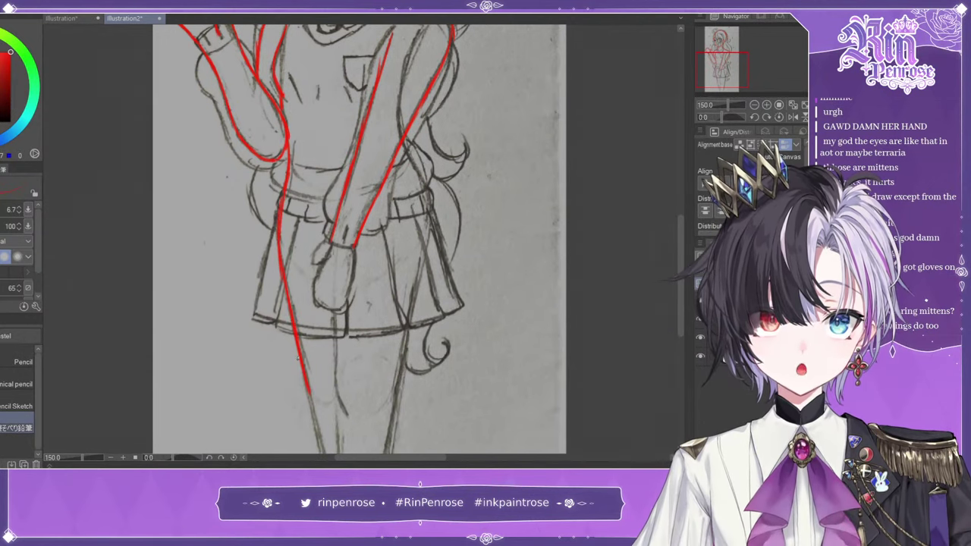
click(793, 117)
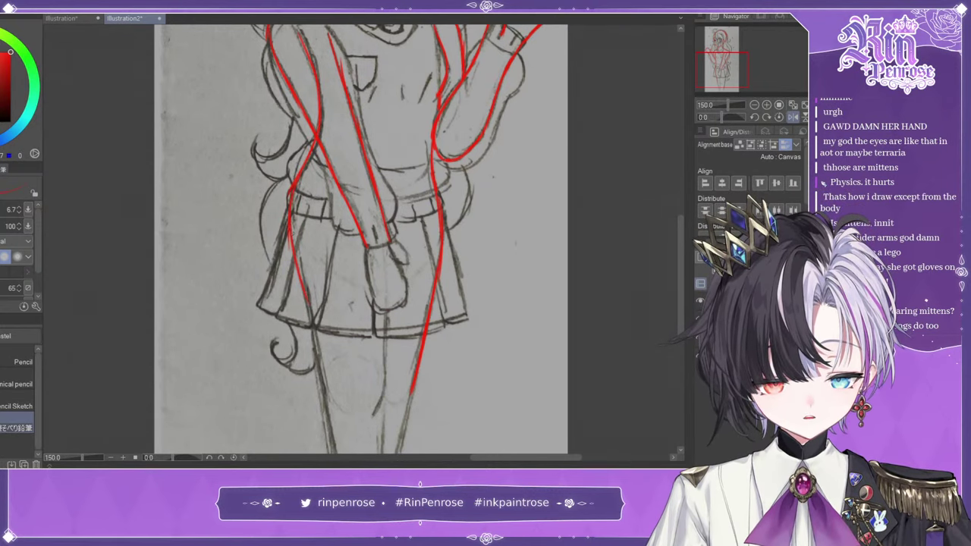
drag(727, 66, 731, 81)
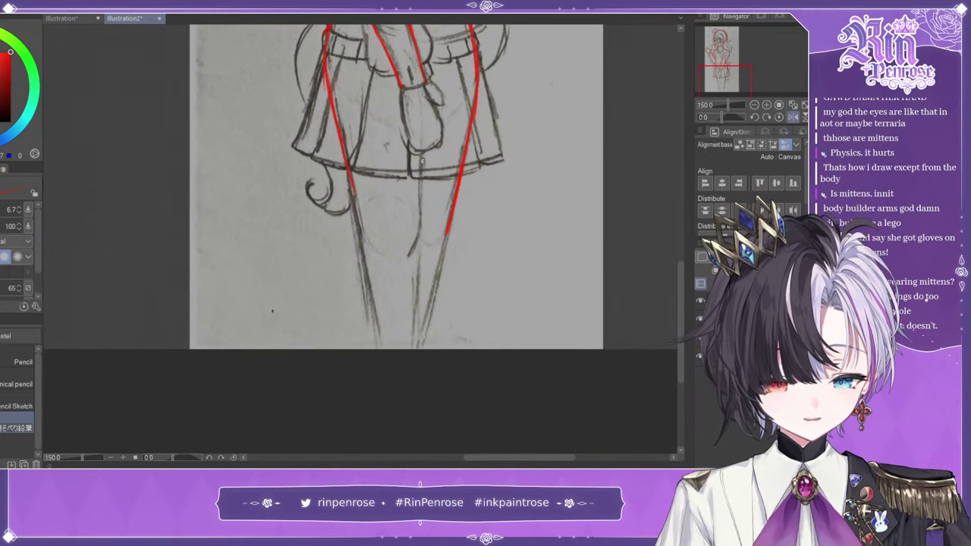
drag(422, 156, 420, 198)
drag(418, 235, 408, 258)
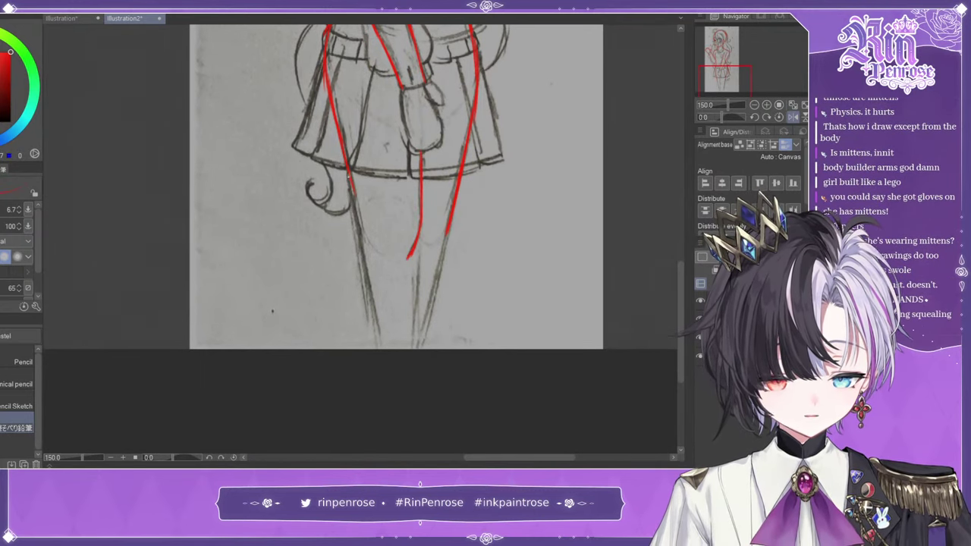
drag(352, 186, 378, 335)
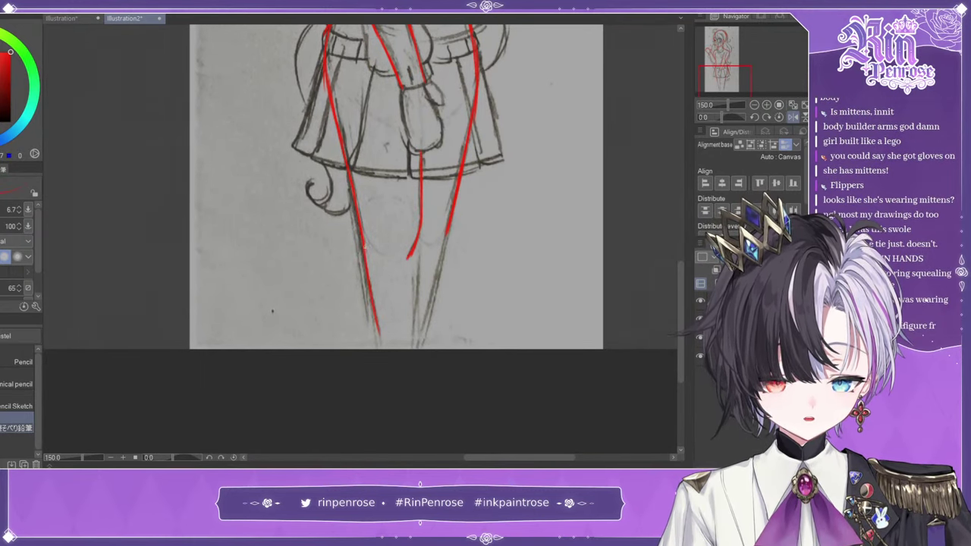
drag(365, 246, 382, 350)
drag(418, 237, 417, 349)
drag(446, 232, 430, 318)
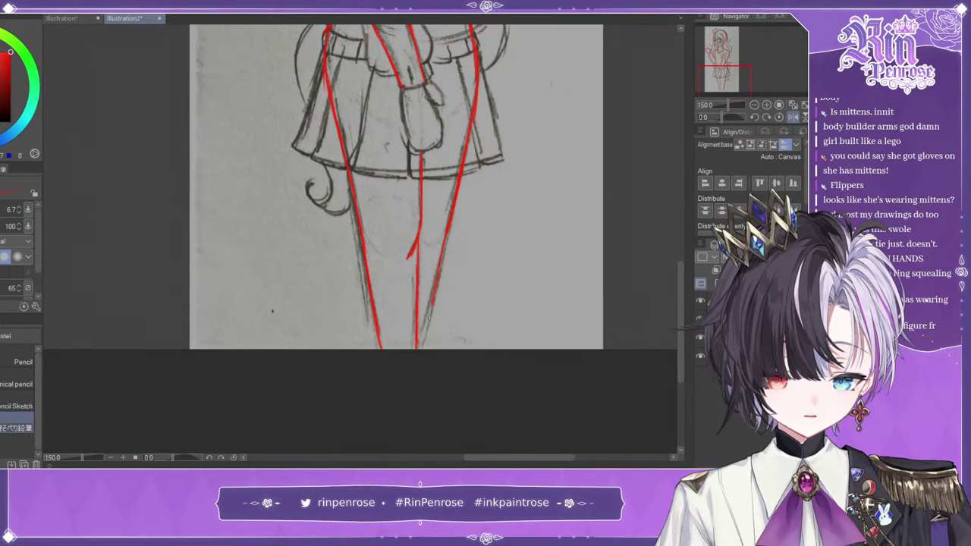
- Restore the unmirrored view and trace the lowered hand and its thumb in red over the skirt
click(793, 117)
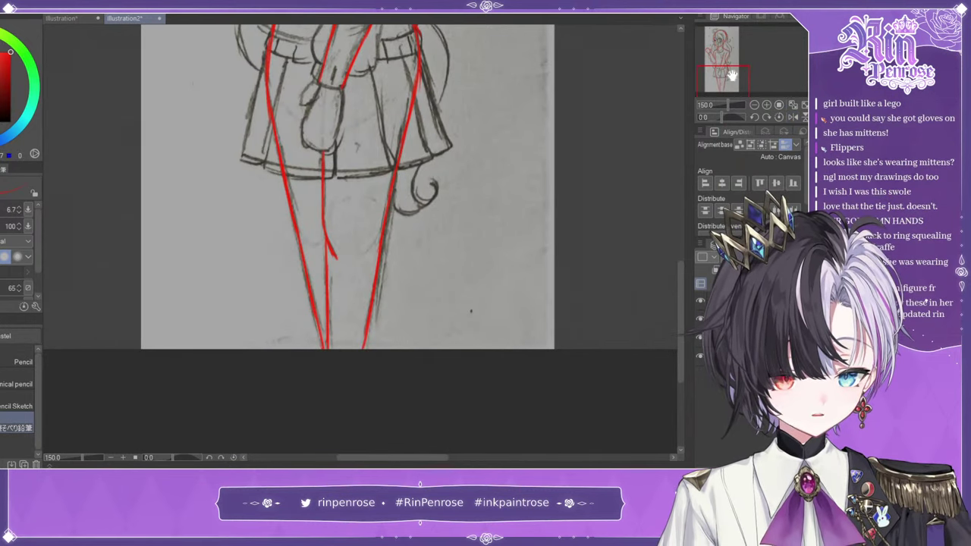
drag(733, 75, 734, 64)
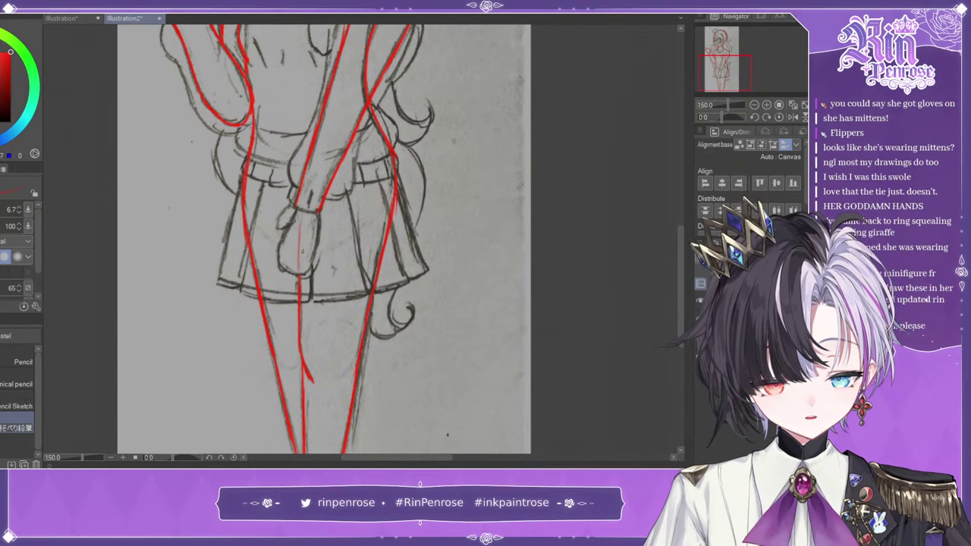
drag(291, 221, 300, 275)
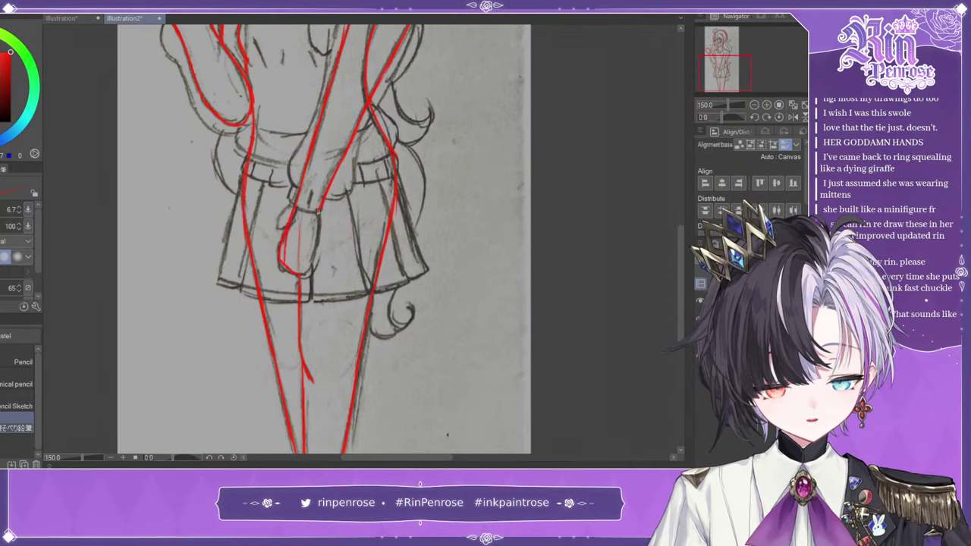
drag(289, 211, 277, 233)
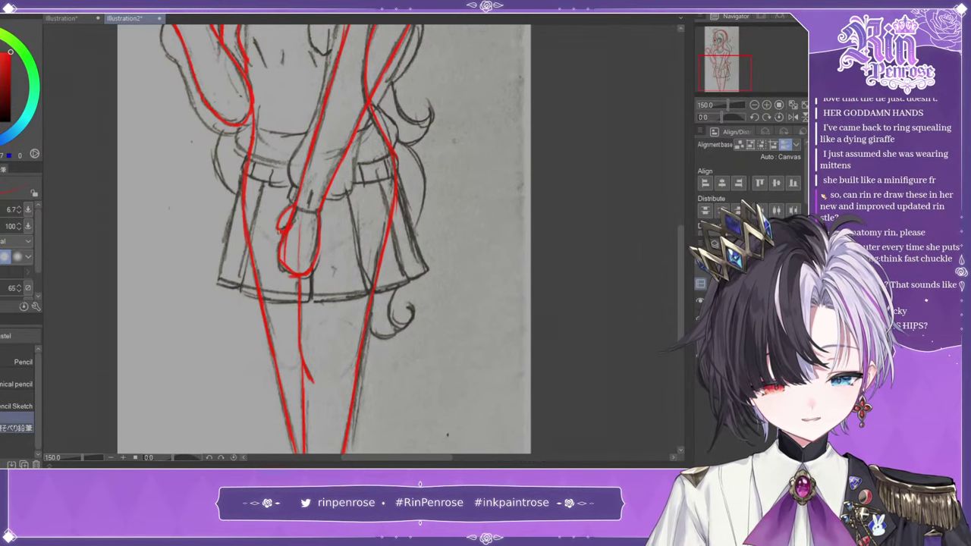
- Hide the sketch scan and show the whole red figure tracing on its own
mouse_move(757, 71)
mouse_down()
mouse_move(727, 66)
mouse_move(725, 53)
mouse_move(736, 73)
mouse_up()
click(700, 319)
double_click(754, 105)
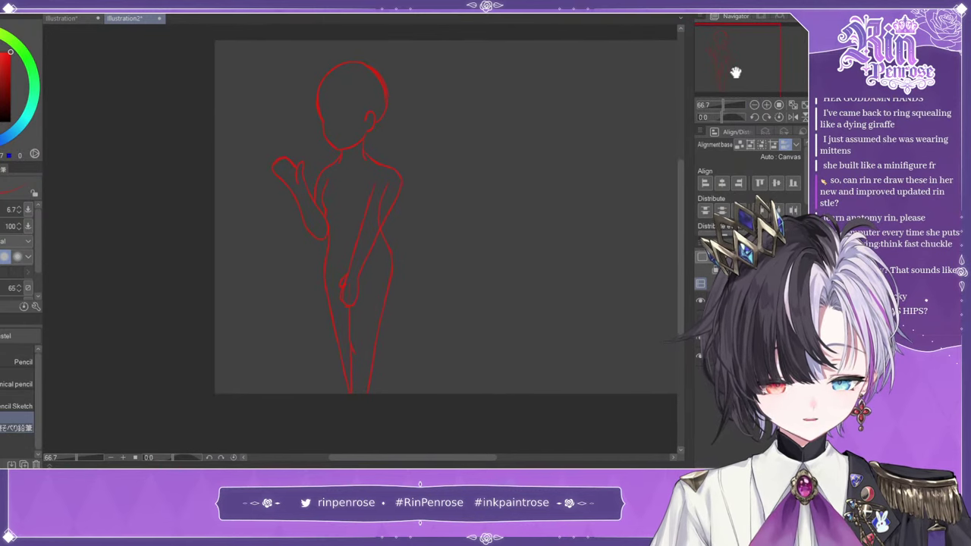
- Draw a red downward arrow slanting inward on each side of the figure and undo both arrows
drag(458, 171, 422, 288)
mouse_move(421, 283)
mouse_down()
mouse_move(440, 278)
mouse_move(423, 289)
mouse_up()
drag(258, 199, 290, 300)
mouse_move(290, 302)
mouse_down()
mouse_move(293, 275)
mouse_move(291, 301)
mouse_up()
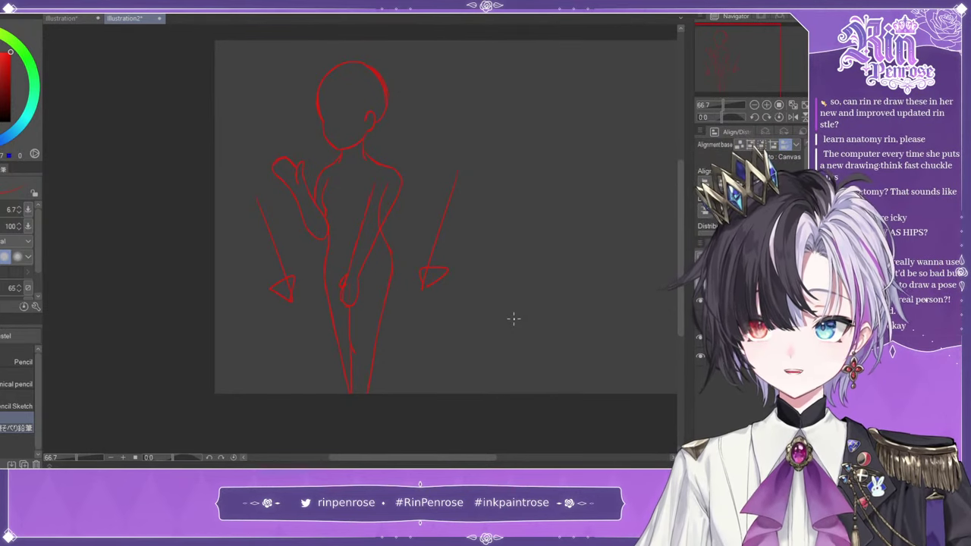
key(ctrl+z)
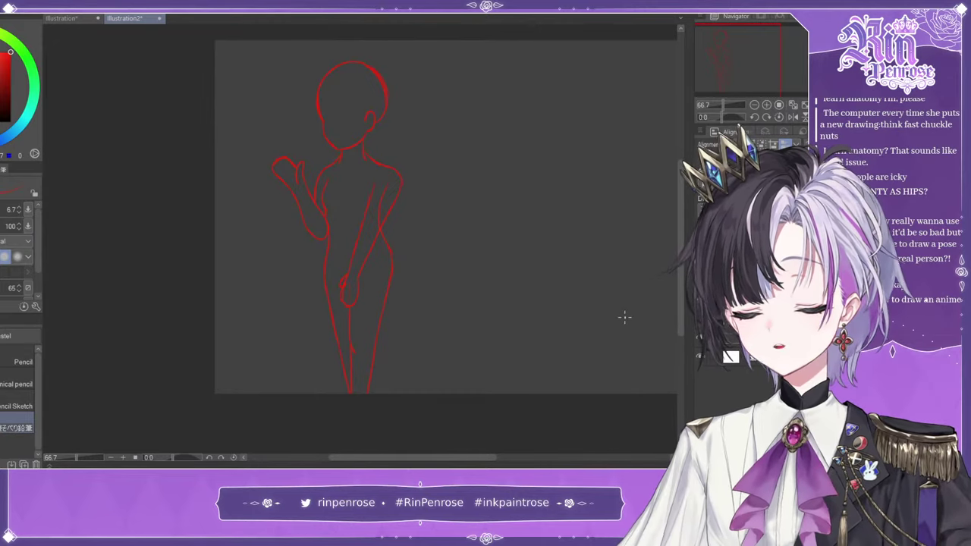
- Try flattening the traced figure's crown with the Liquify tool at brush size 317.5 and check it in a mirrored view
key(j)
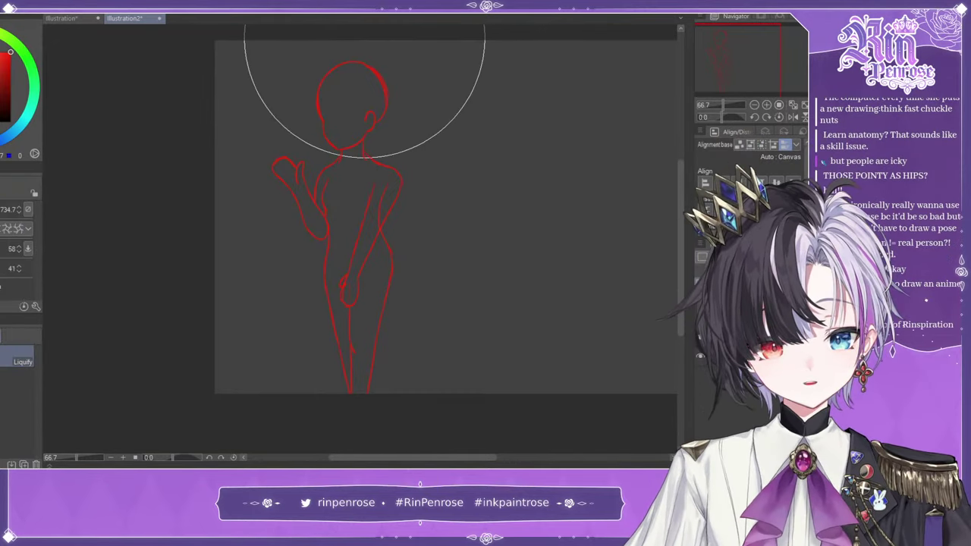
click(2, 210)
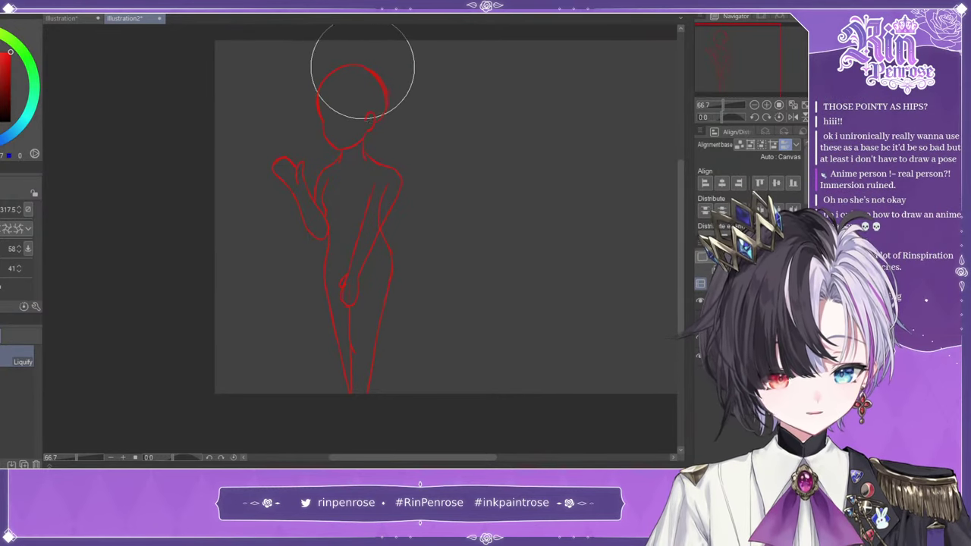
click(793, 117)
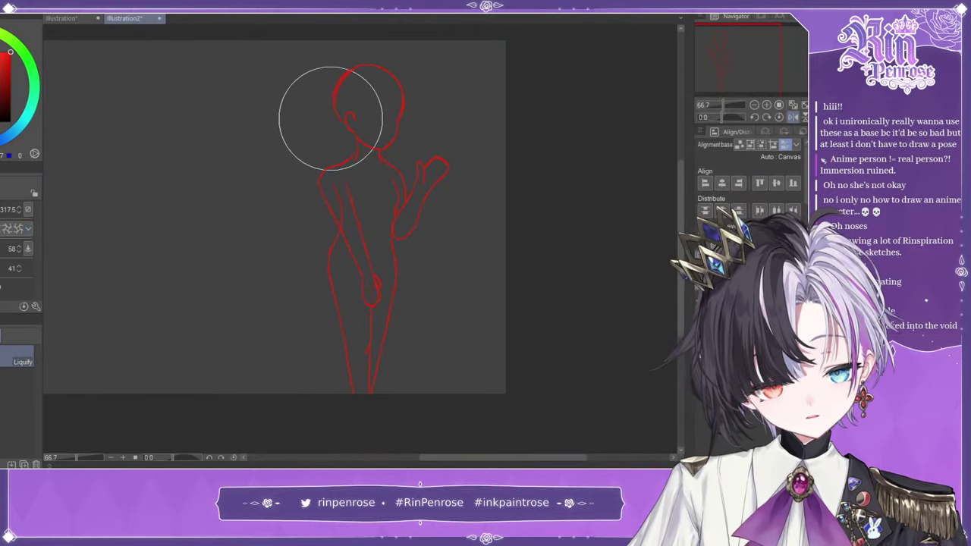
- Try nudging the traced ear and jaw outline with the Liquify brush at size 144.3 and return to the unmirrored view
key(bracketleft)
key(bracketleft)
key(bracketleft)
key(bracketleft)
key(bracketleft)
key(bracketleft)
key(bracketleft)
key(bracketleft)
key(bracketleft)
key(bracketleft)
key(bracketleft)
key(bracketleft)
key(bracketleft)
key(bracketleft)
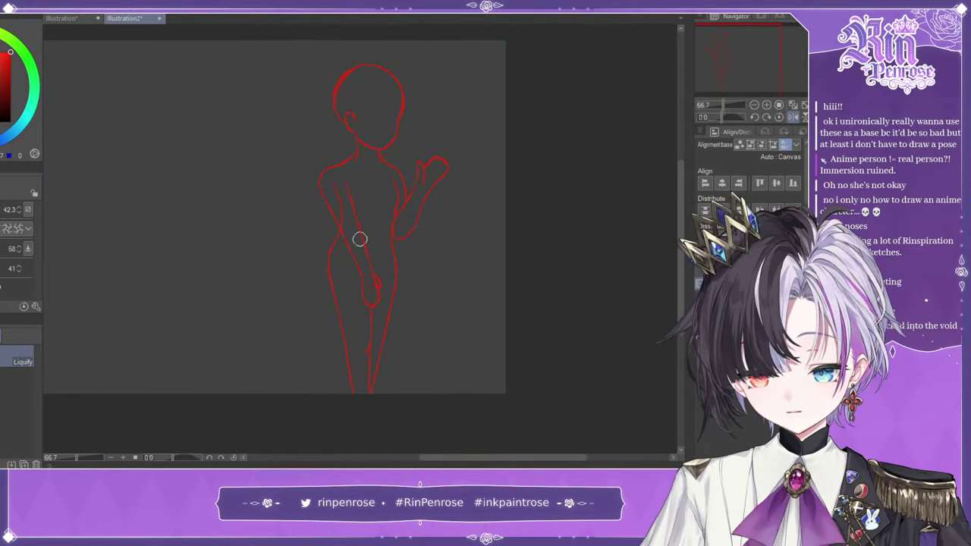
key(bracketright)
key(bracketright)
key(bracketright)
key(bracketright)
key(bracketright)
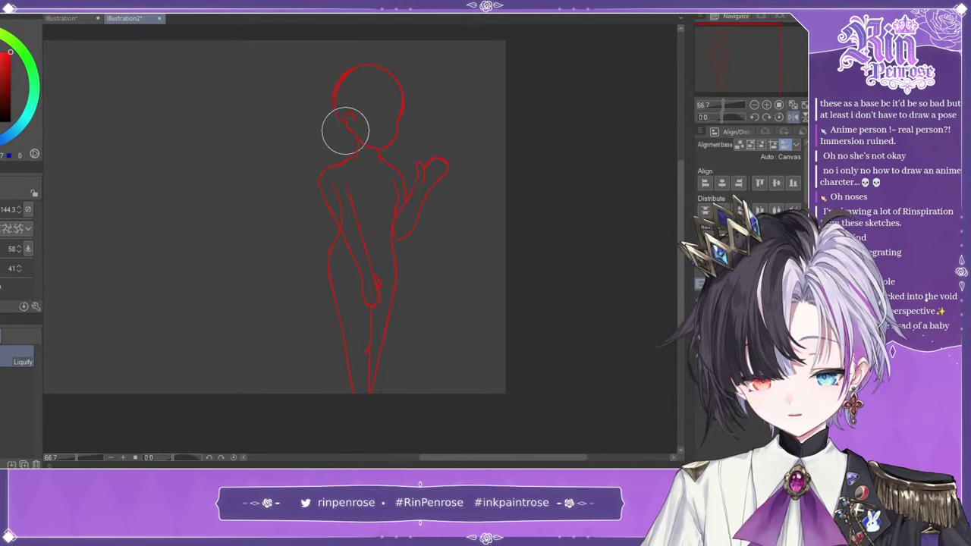
drag(346, 122, 341, 126)
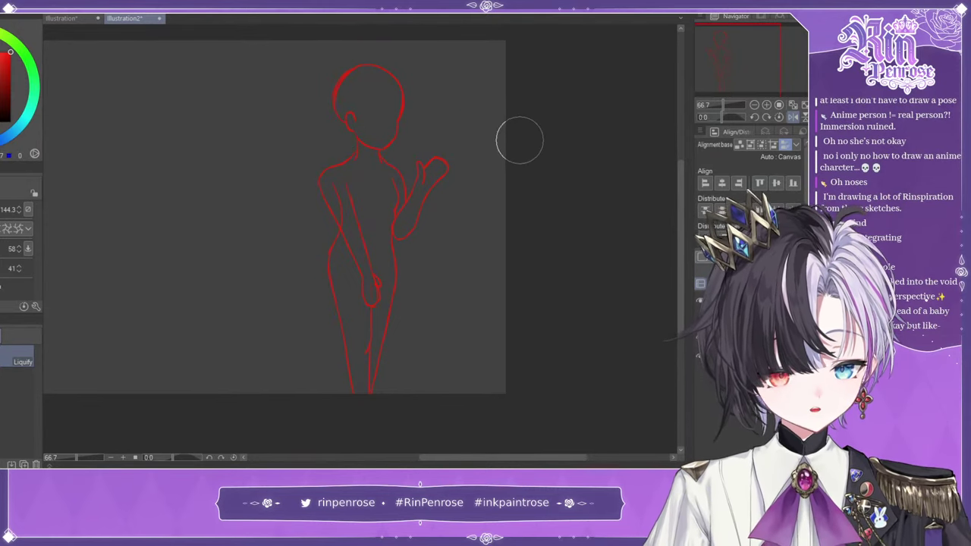
click(793, 116)
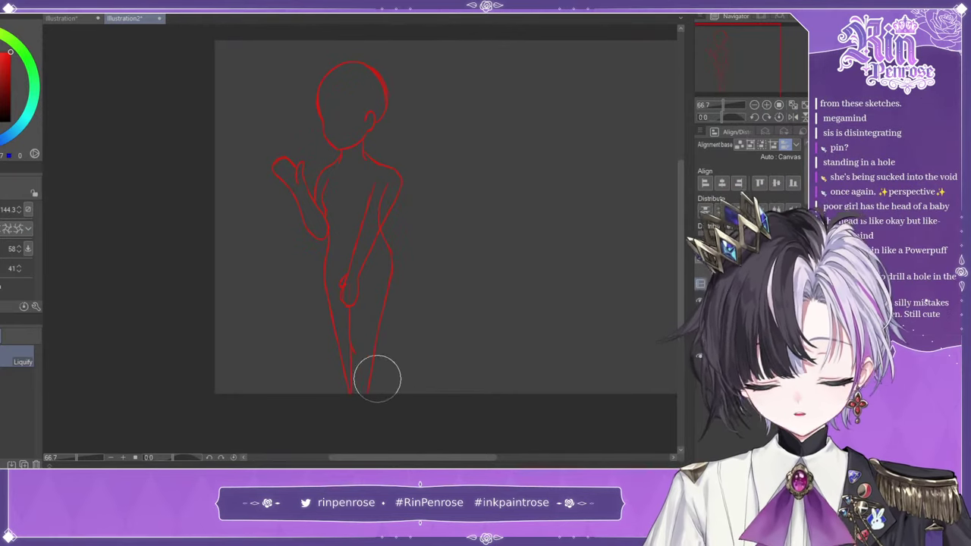
- Try shifting the traced lower legs with a 640.1 Liquify brush and undo it
click(1, 210)
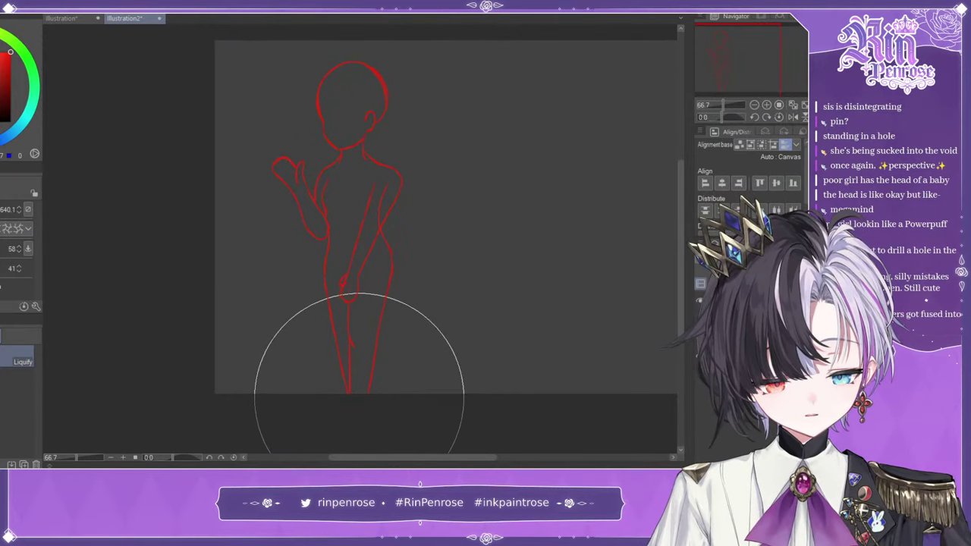
drag(380, 425, 367, 418)
key(ctrl+z)
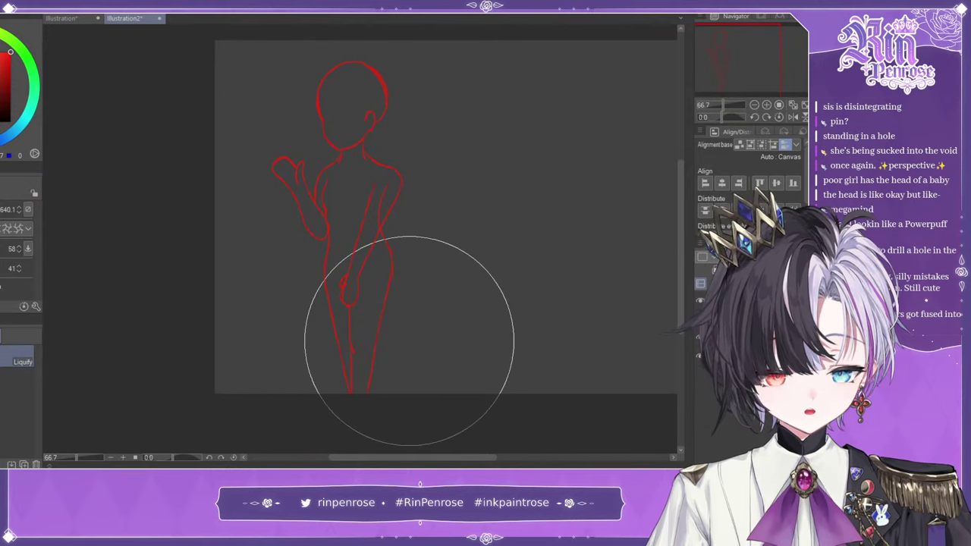
- Show the sketch scan without and with the red tracing, leaving both visible with the upper body in view at 100%
click(700, 301)
click(700, 319)
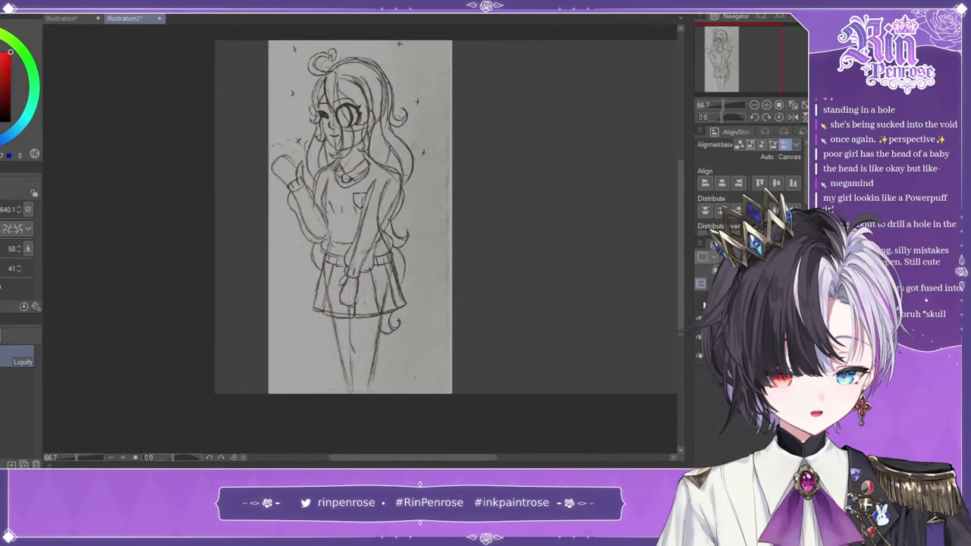
click(700, 302)
click(766, 106)
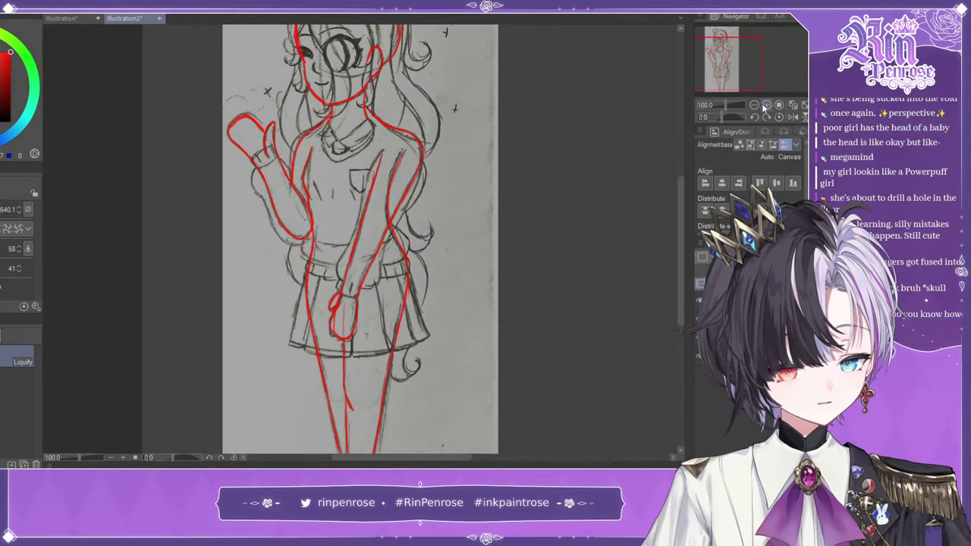
drag(754, 86, 750, 27)
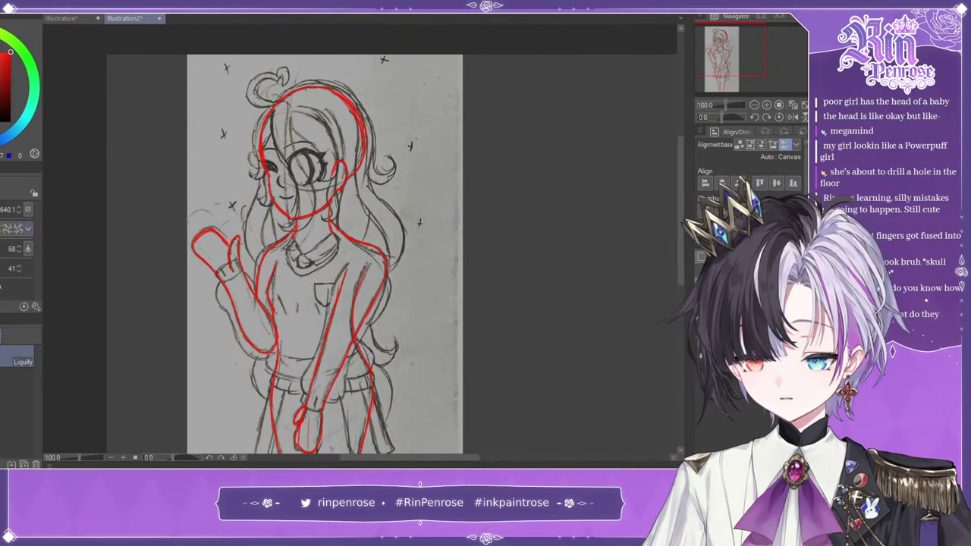
- Try warping the sketch scan with large Liquify strokes and undo the distortion
mouse_move(302, 163)
mouse_down()
mouse_move(304, 180)
mouse_move(345, 162)
mouse_move(368, 179)
mouse_move(406, 292)
mouse_up()
key(ctrl+z)
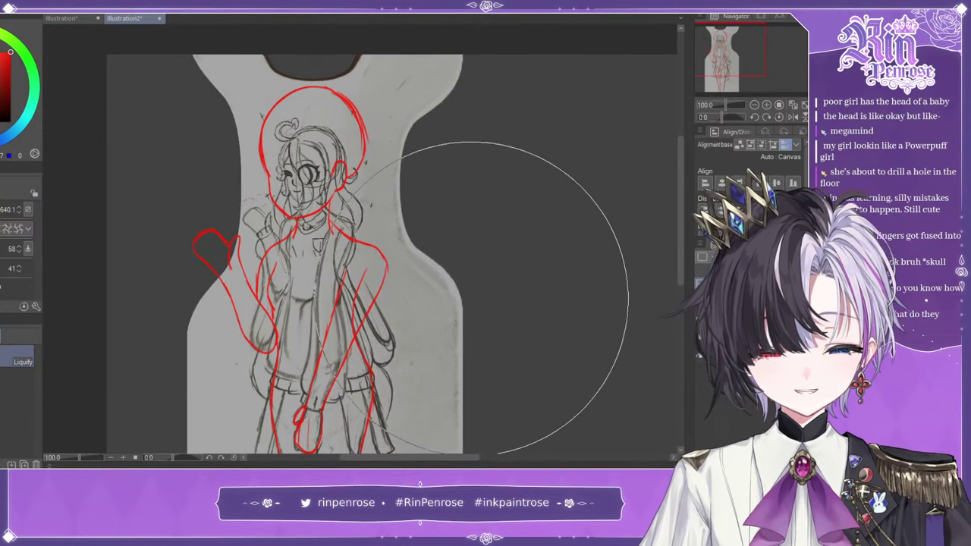
key(ctrl+z)
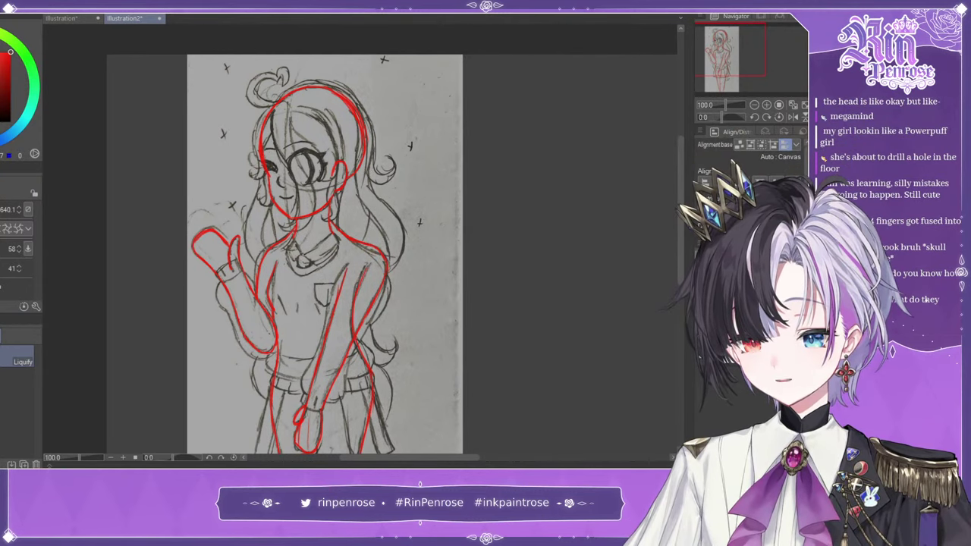
- Fade the red body tracing and trace the nose, mouth and winking eye in bright red over the sketched face
key(p)
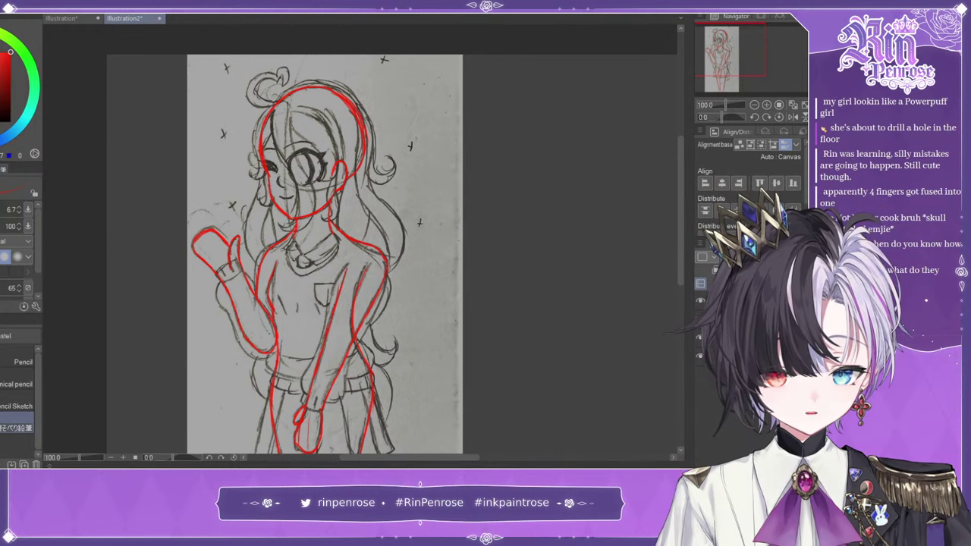
drag(726, 56, 724, 58)
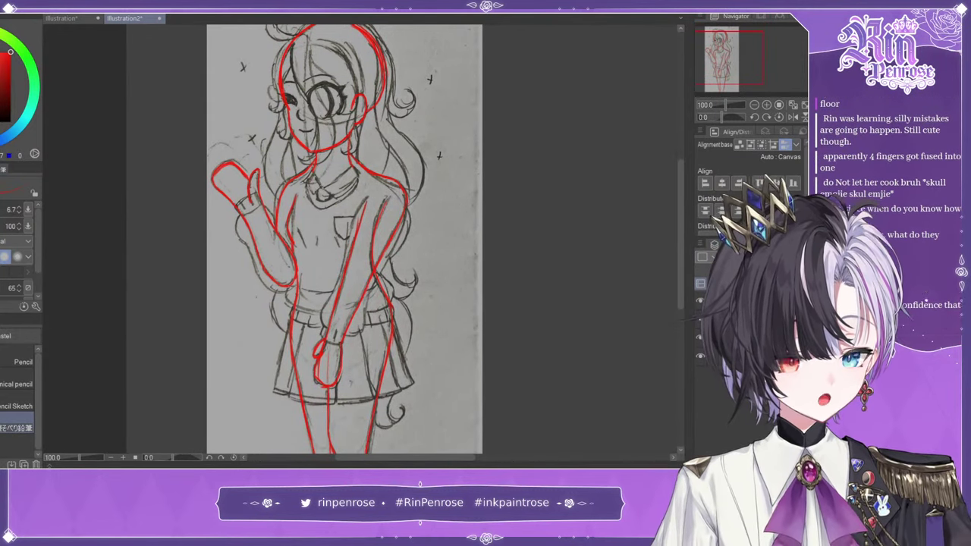
click(740, 292)
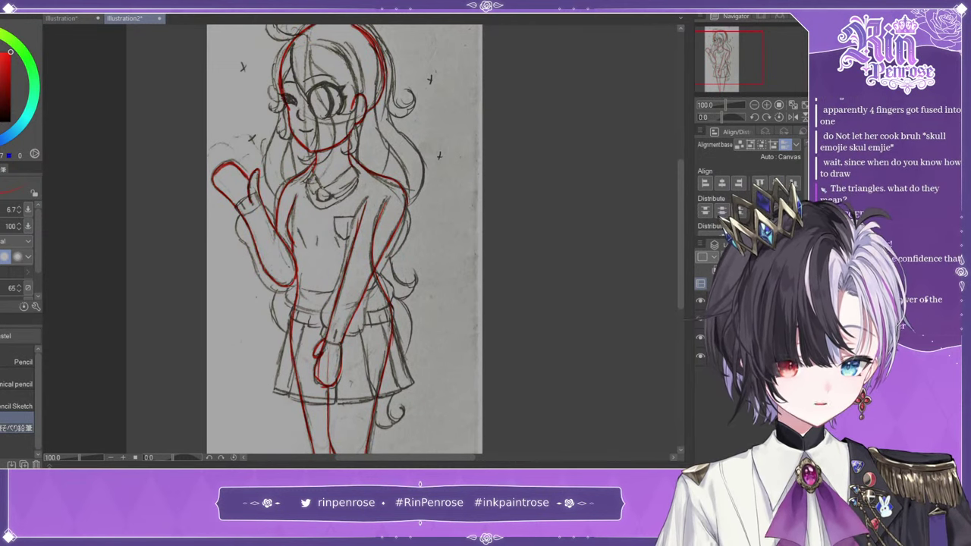
drag(730, 64, 738, 50)
click(767, 105)
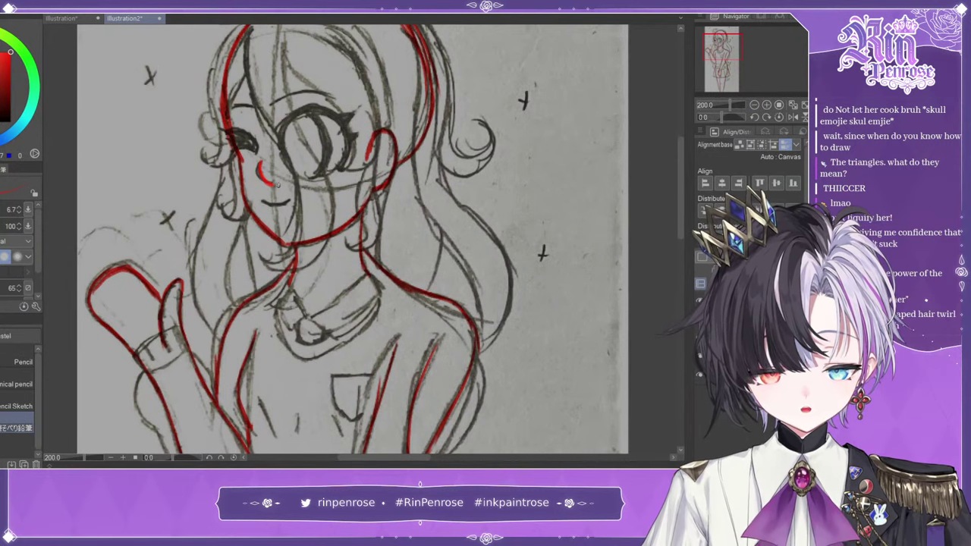
key(ctrl+z)
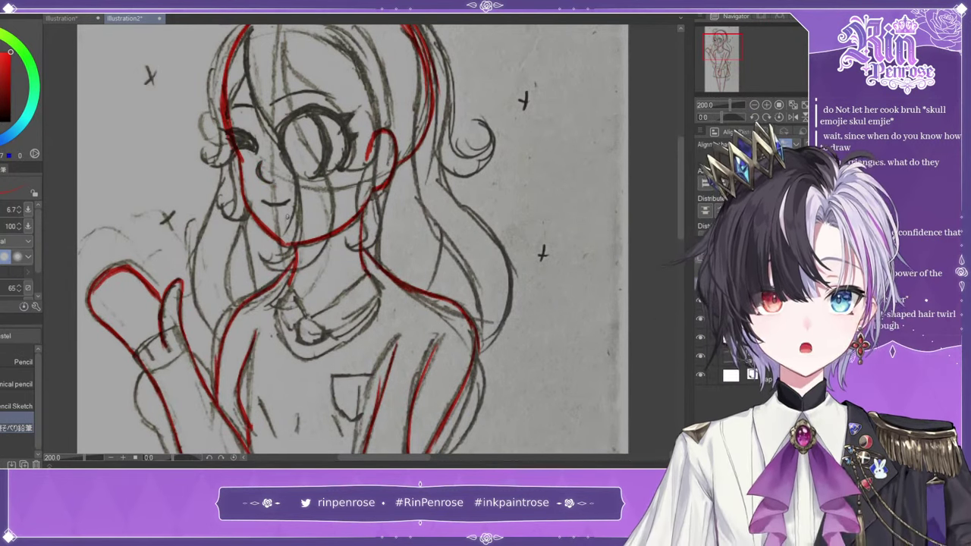
drag(261, 180, 271, 187)
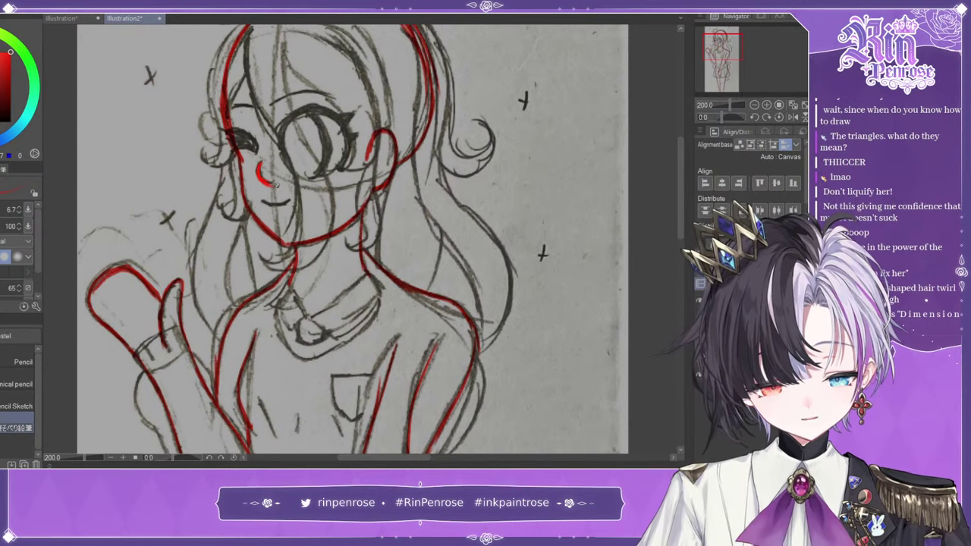
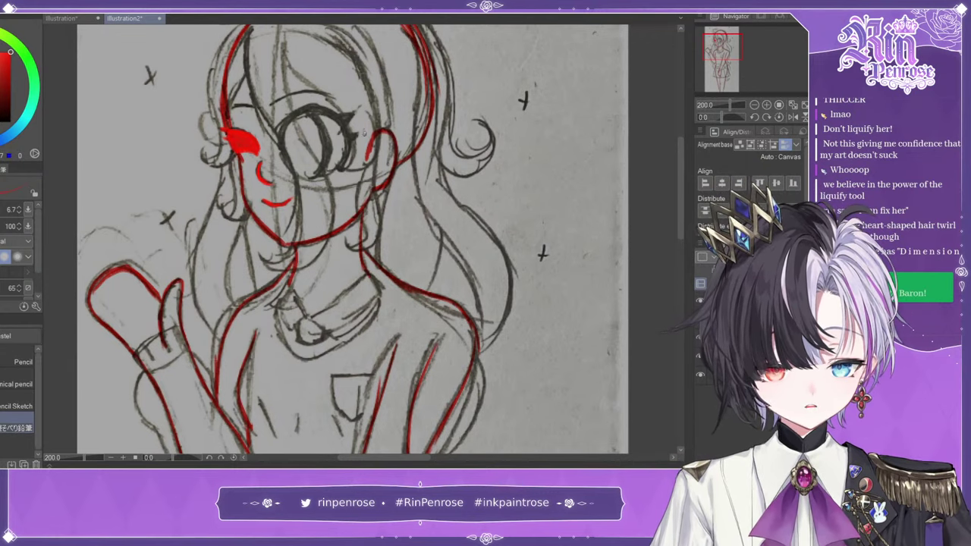
- Trace the large open eye with its iris and lashes, and the eyebrow above it, in red
drag(319, 129, 315, 168)
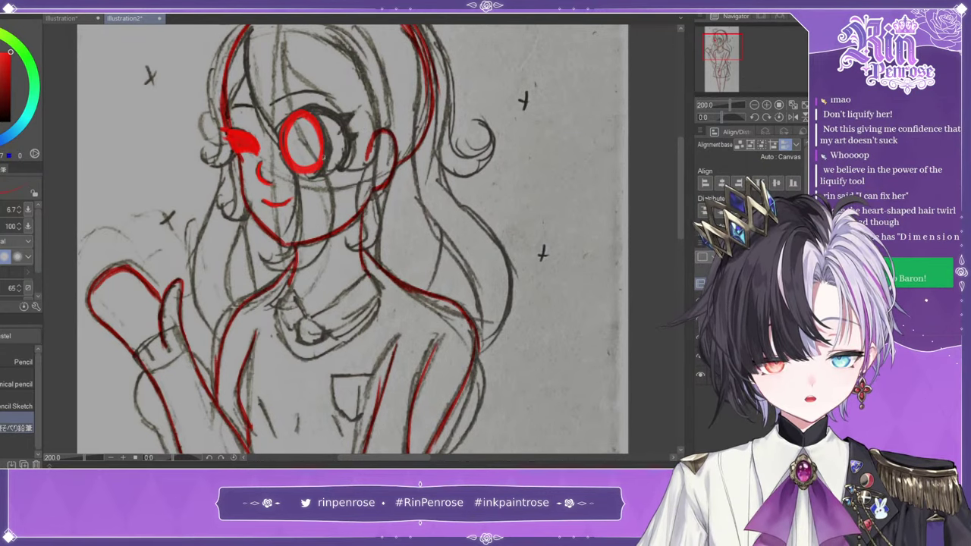
drag(302, 116, 300, 176)
drag(310, 111, 326, 145)
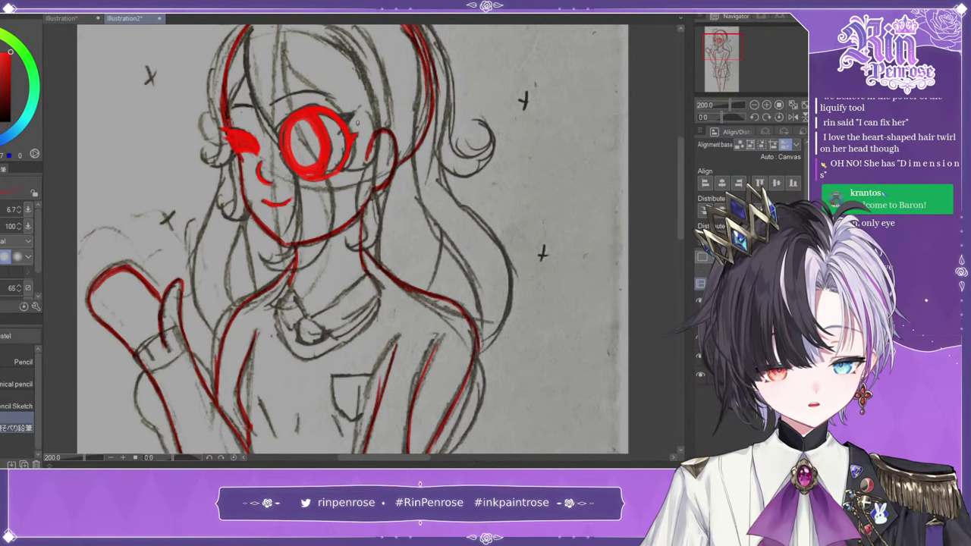
mouse_move(340, 116)
mouse_down()
mouse_move(356, 112)
mouse_move(347, 122)
mouse_up()
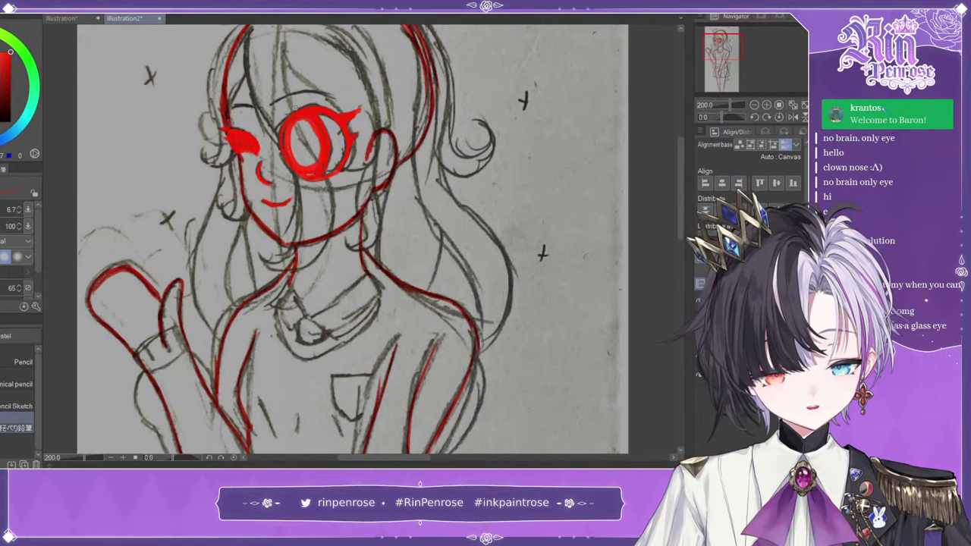
drag(271, 104, 332, 91)
key(ctrl+z)
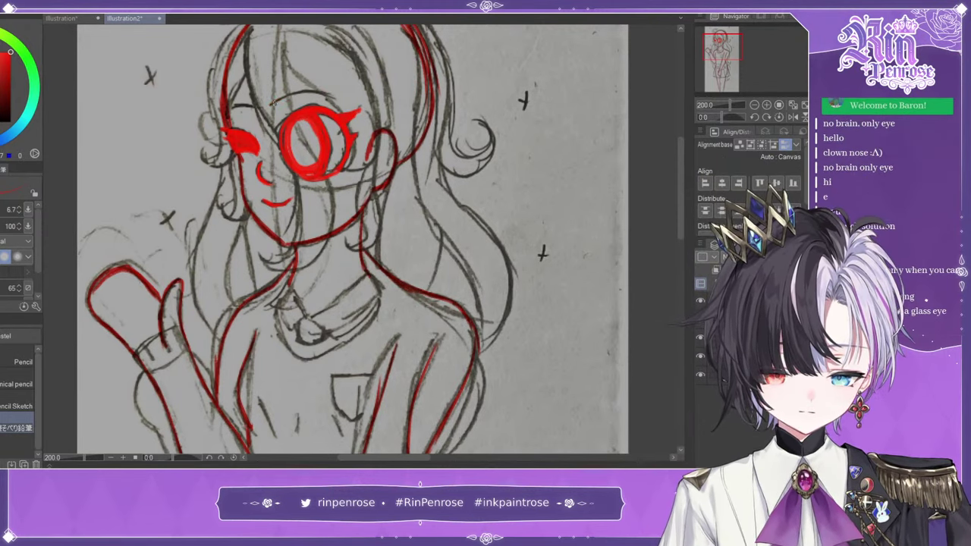
drag(271, 104, 319, 96)
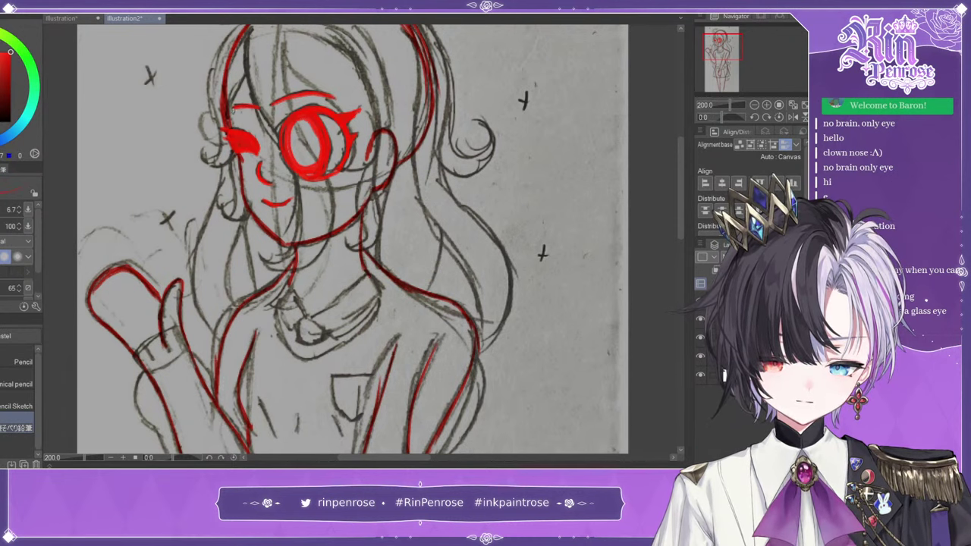
- Hide the sketch scan, check the red tracing mirrored, and prepare a new layer with the light drawing colour
click(700, 338)
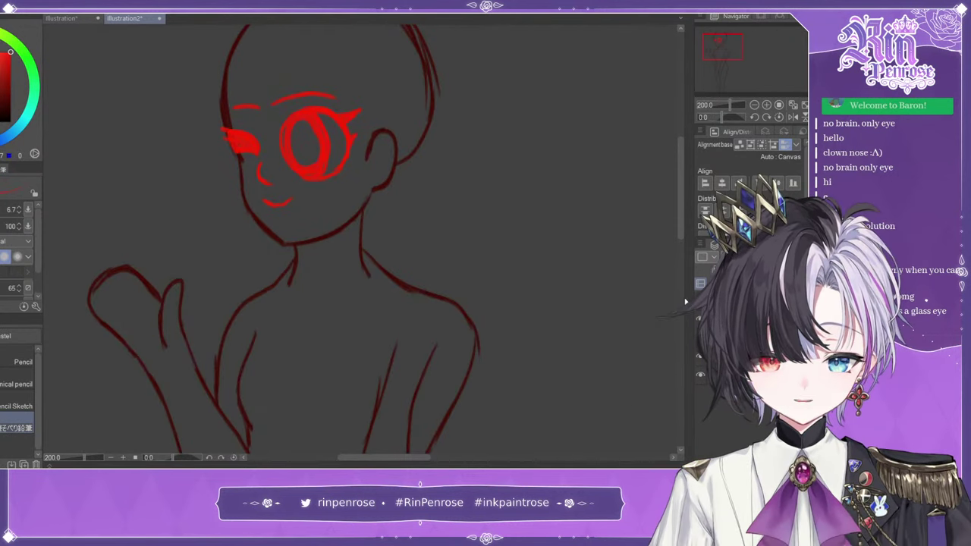
click(792, 112)
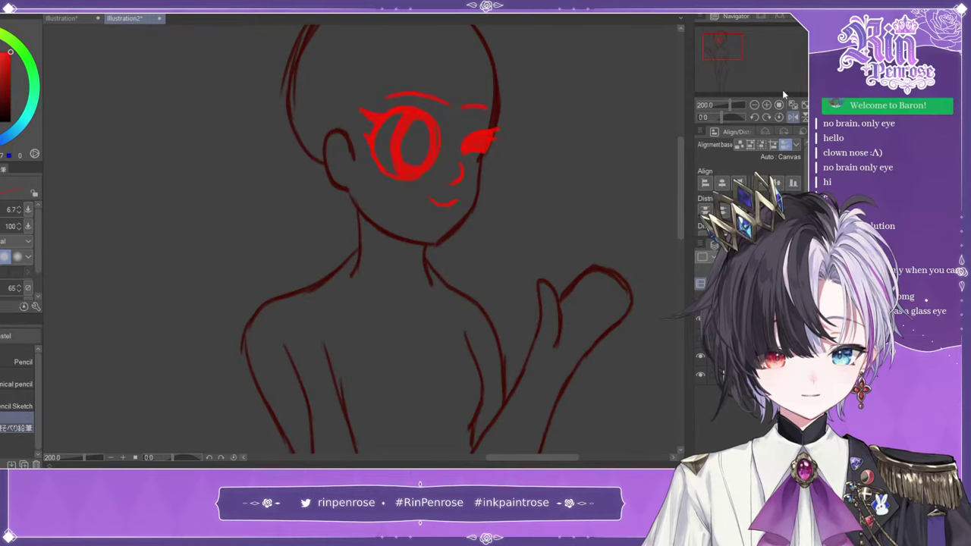
click(714, 283)
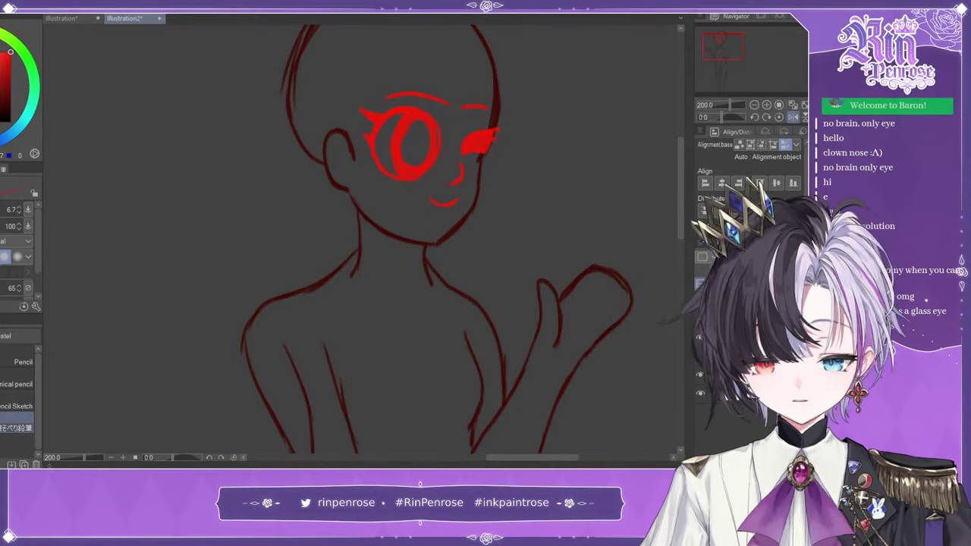
key(x)
mouse_move(731, 46)
mouse_down()
mouse_move(739, 41)
mouse_move(722, 48)
mouse_move(736, 46)
mouse_move(725, 40)
mouse_up()
click(793, 116)
- Sketch a white head circle with overlapping pencil strokes in the empty space beside the traced figure
click(744, 55)
click(754, 105)
mouse_move(472, 74)
mouse_down()
mouse_move(415, 156)
mouse_move(435, 205)
mouse_up()
drag(414, 163, 484, 223)
mouse_move(455, 74)
mouse_down()
mouse_move(555, 93)
mouse_move(568, 160)
mouse_up()
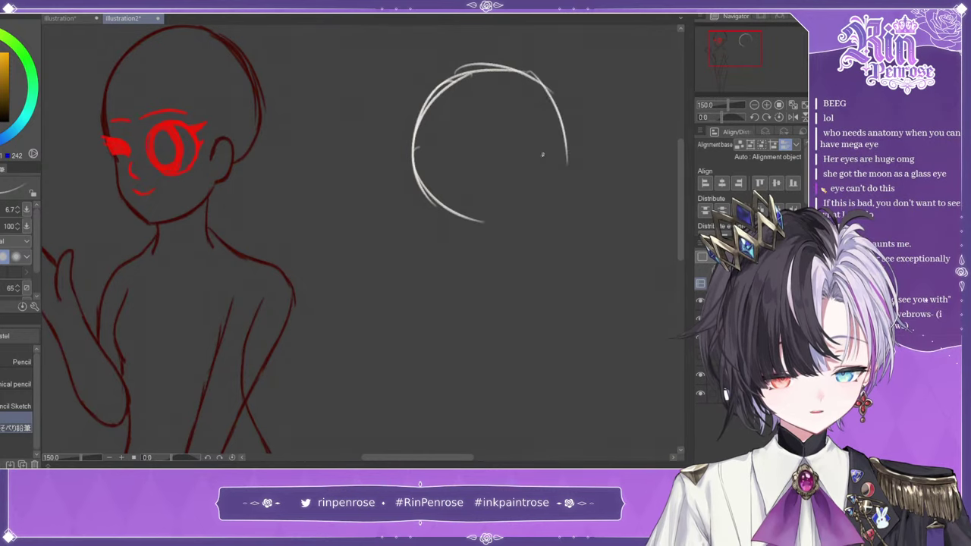
drag(554, 91, 540, 214)
mouse_move(570, 138)
mouse_down()
mouse_move(521, 225)
mouse_move(559, 192)
mouse_up()
key(ctrl+z)
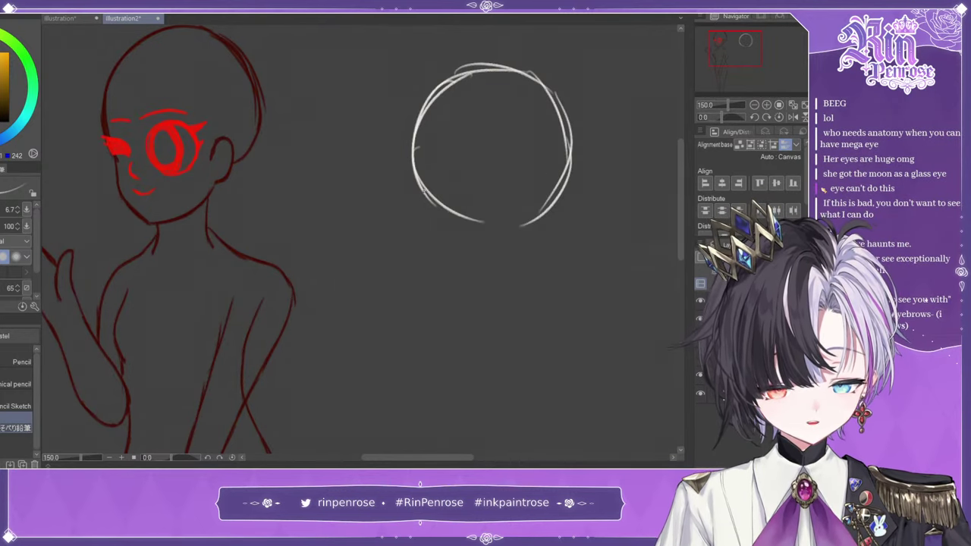
mouse_move(447, 216)
mouse_down()
mouse_move(519, 226)
mouse_move(553, 195)
mouse_up()
drag(516, 71, 571, 144)
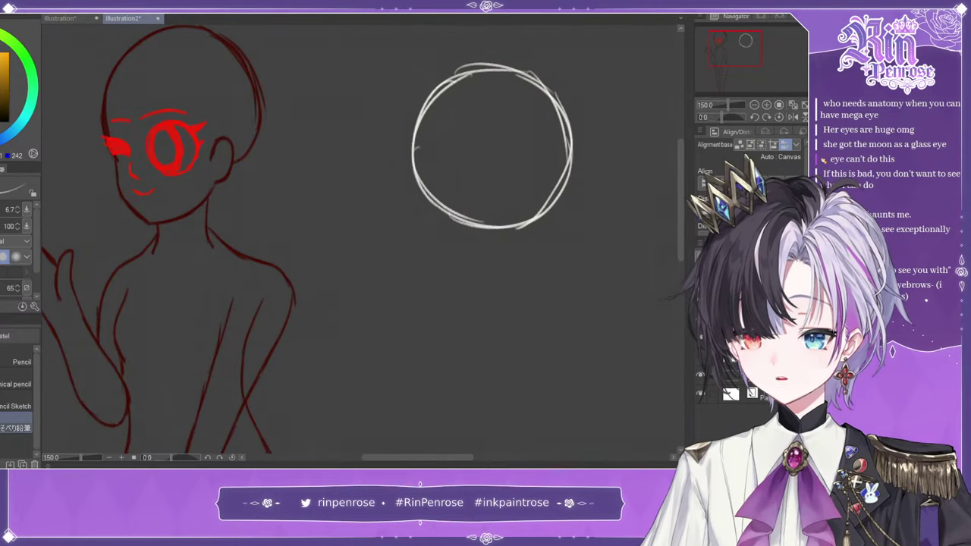
- Try a ruler pen stroke on the white circle, undo it, and clear the circle with the Symmetrical ruler selected
key(u)
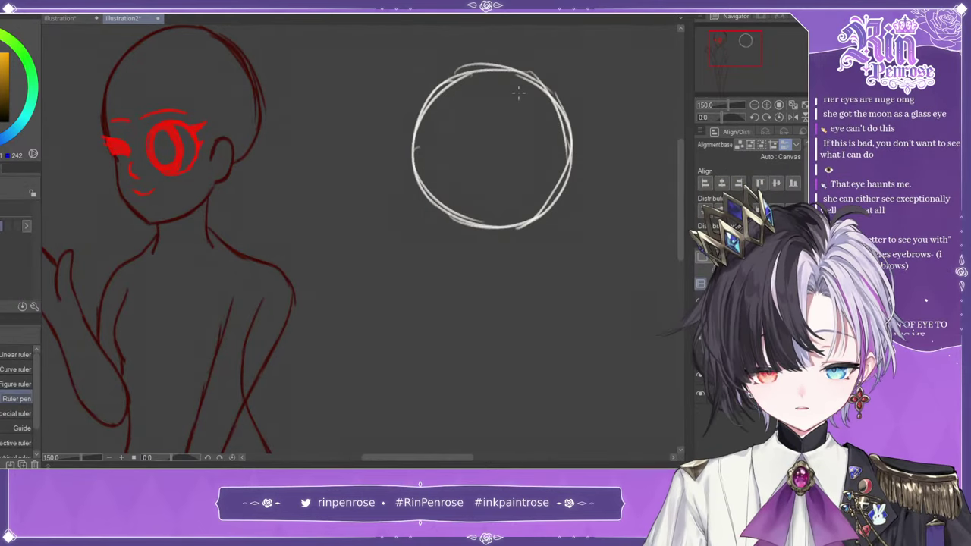
drag(487, 70, 569, 158)
key(ctrl+z)
click(27, 428)
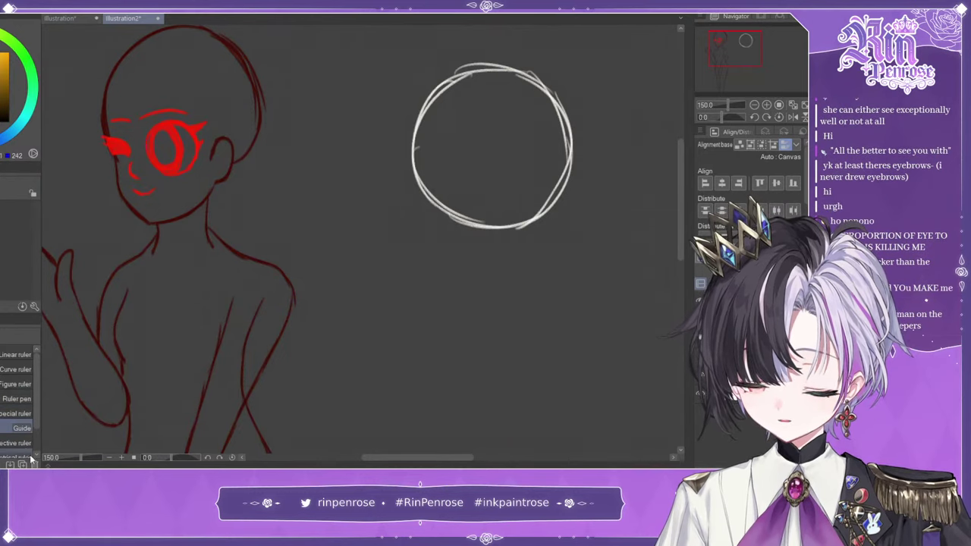
click(18, 457)
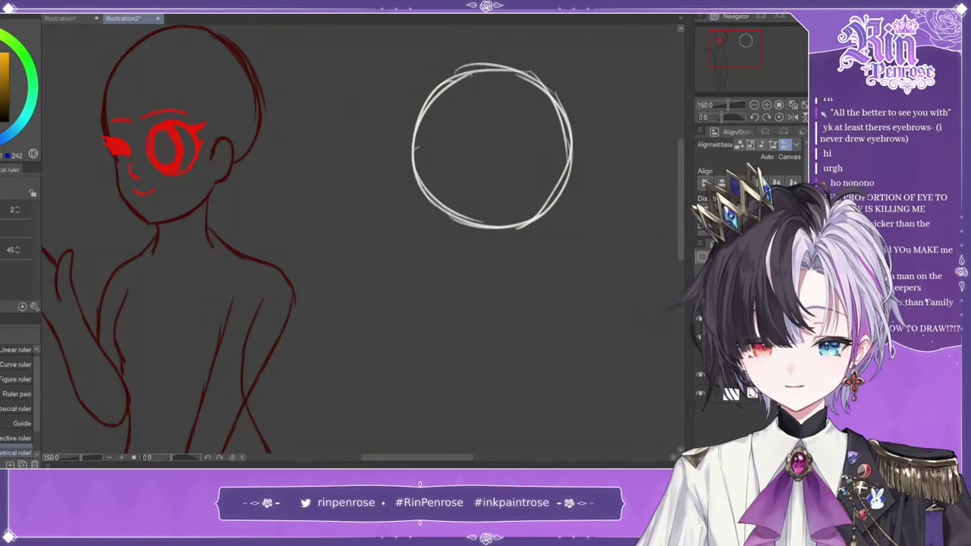
key(Delete)
key(p)
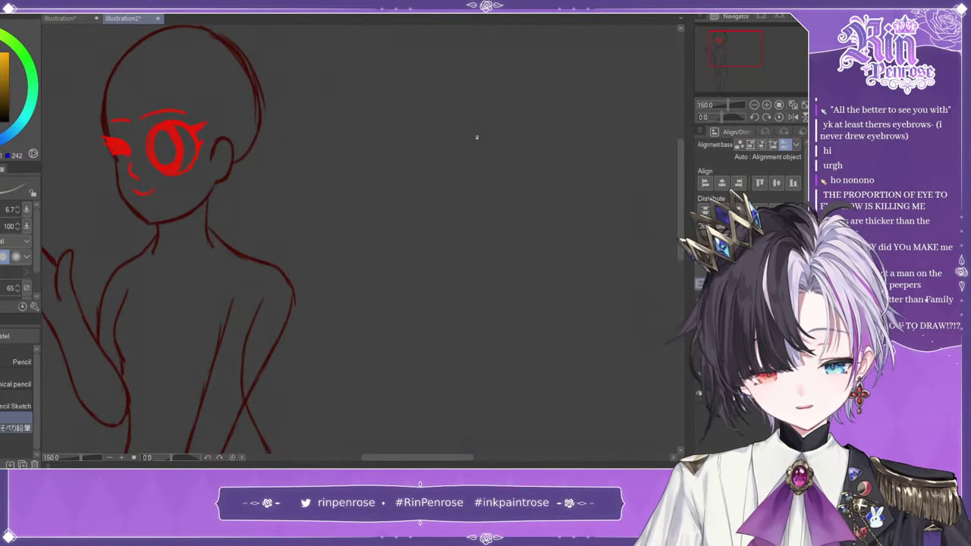
- Try drawing a white head curve with a vertical two-line symmetrical ruler and undo both stroke and ruler
key(u)
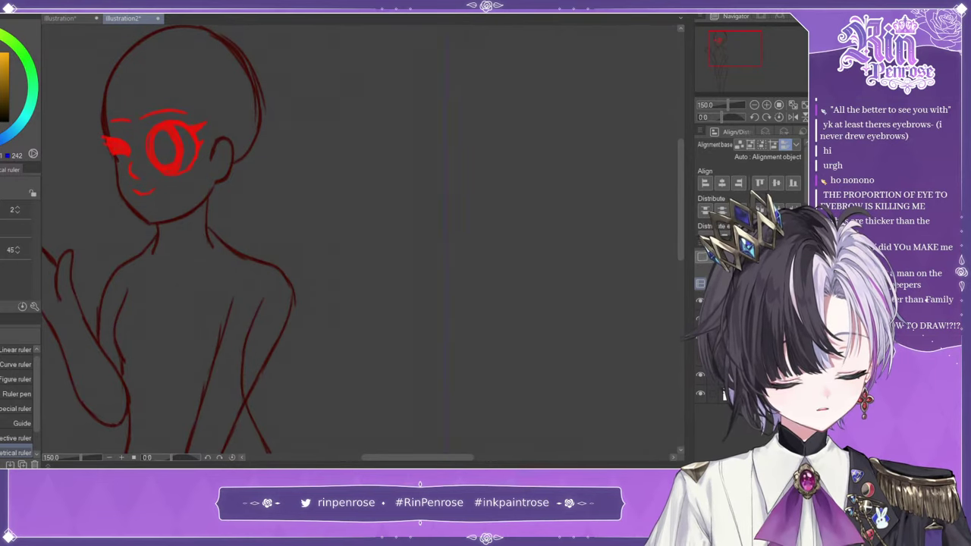
key(p)
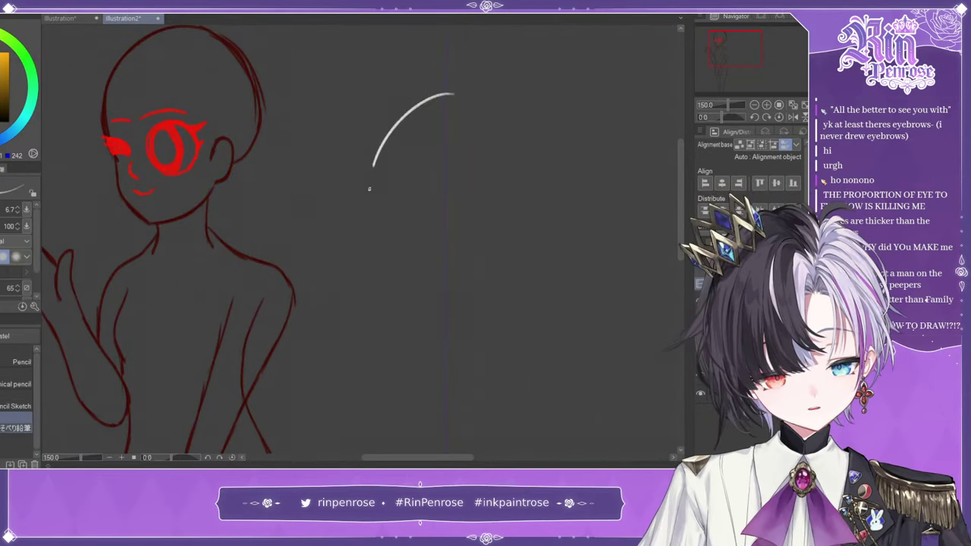
mouse_move(438, 197)
mouse_down()
mouse_move(403, 156)
mouse_move(484, 142)
mouse_up()
key(ctrl+z)
key(ctrl+z)
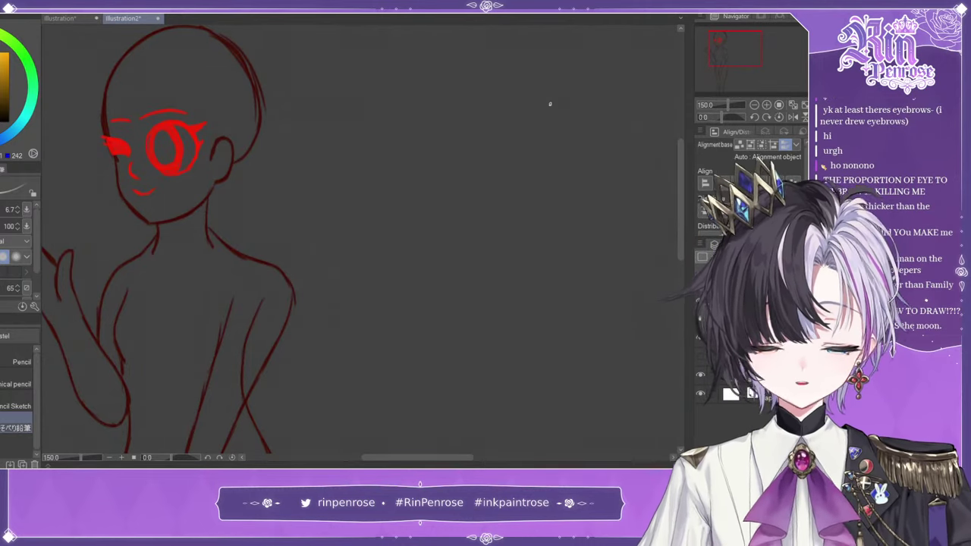
key(u)
key(u)
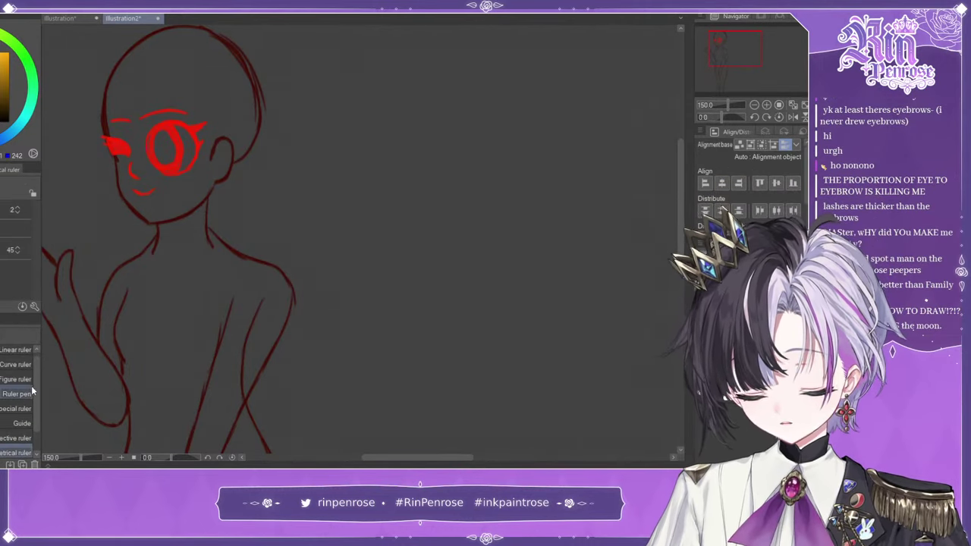
drag(36, 398, 37, 409)
scroll(36, 413, up, 1)
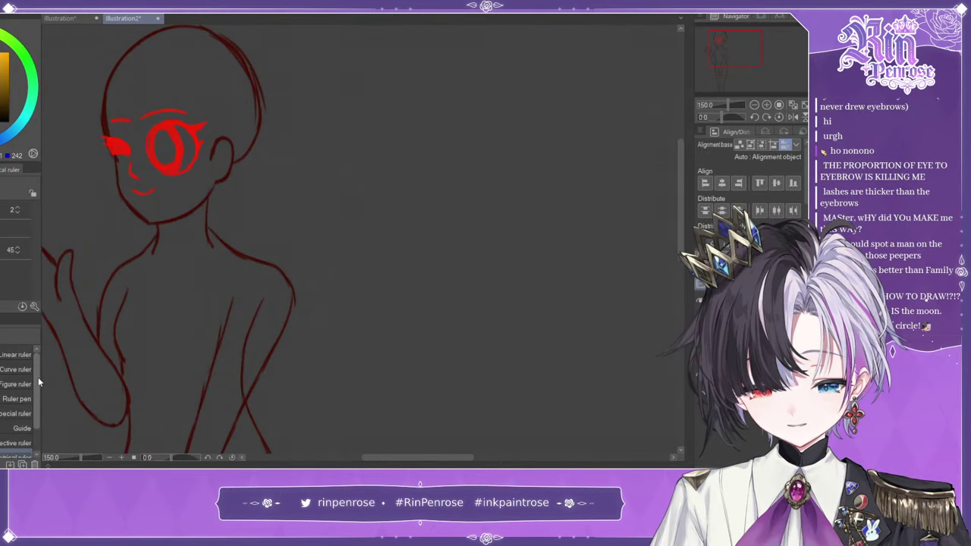
click(16, 399)
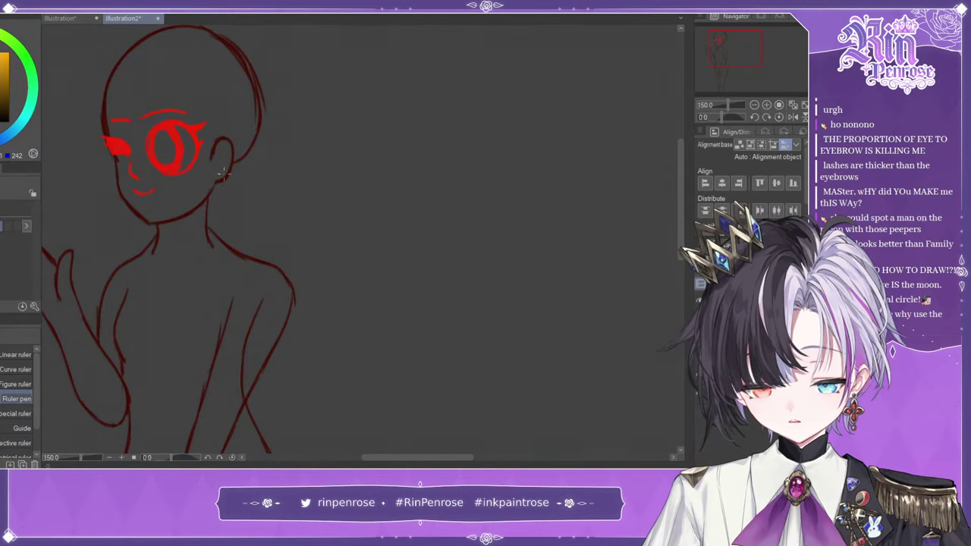
- Sketch a white head circle freehand beside the traced figure and add one side of the jaw down to the chin
key(p)
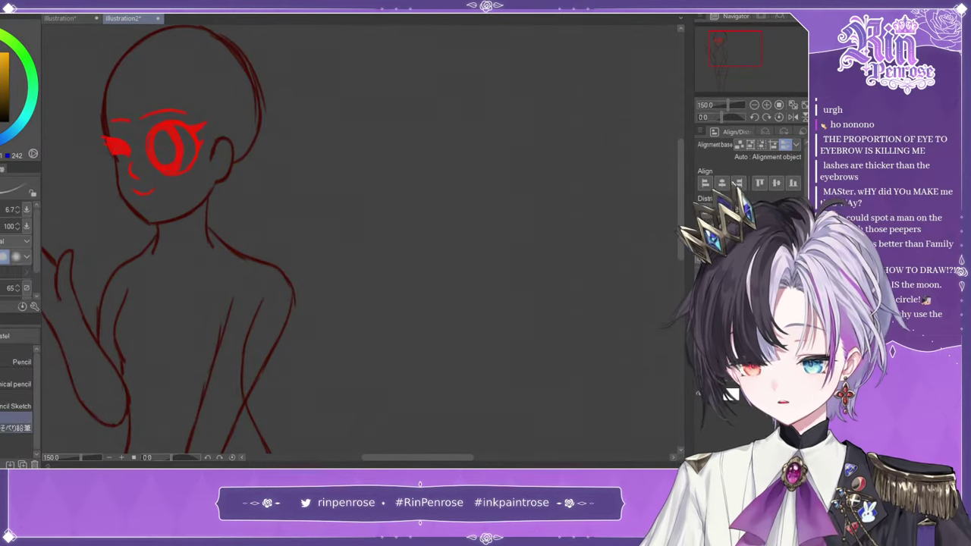
mouse_move(462, 70)
mouse_down()
mouse_move(430, 132)
mouse_move(425, 208)
mouse_up()
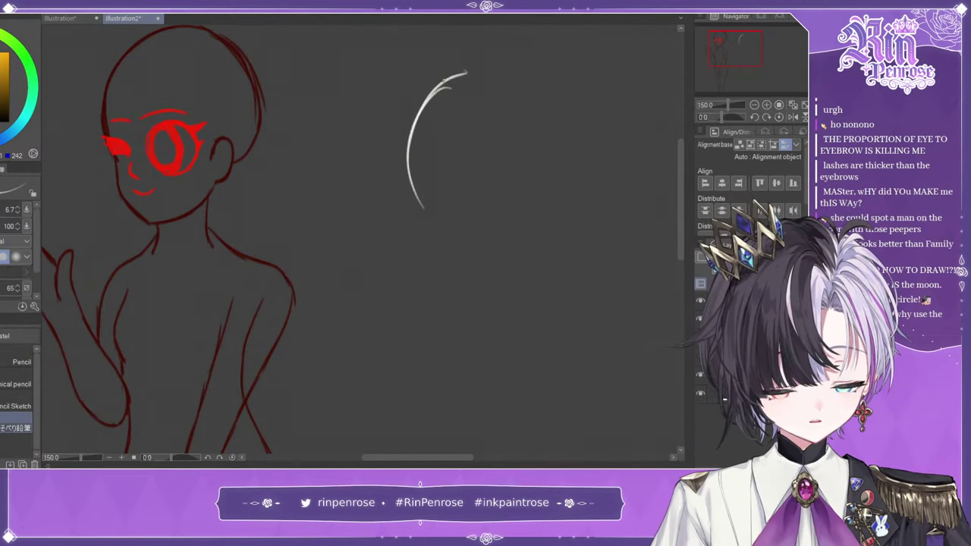
mouse_move(441, 83)
mouse_down()
mouse_move(444, 151)
mouse_move(472, 220)
mouse_up()
drag(411, 201, 500, 218)
drag(422, 99, 535, 96)
drag(466, 73, 547, 157)
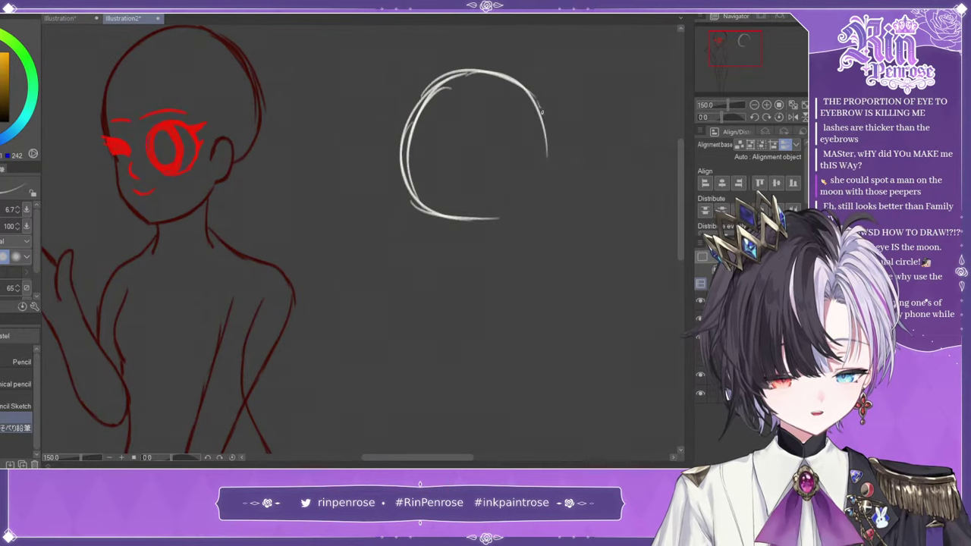
mouse_move(542, 112)
mouse_down()
mouse_move(552, 173)
mouse_move(455, 213)
mouse_up()
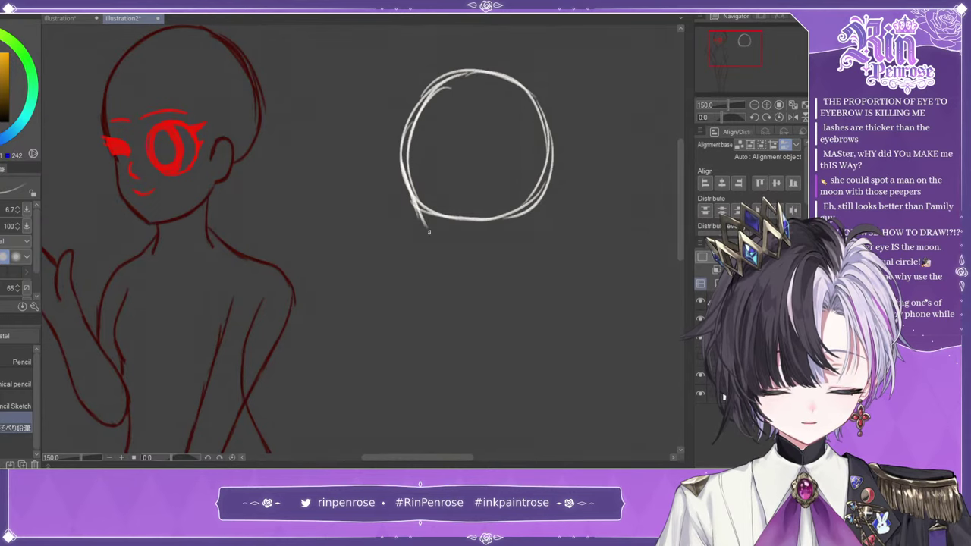
drag(438, 241, 466, 260)
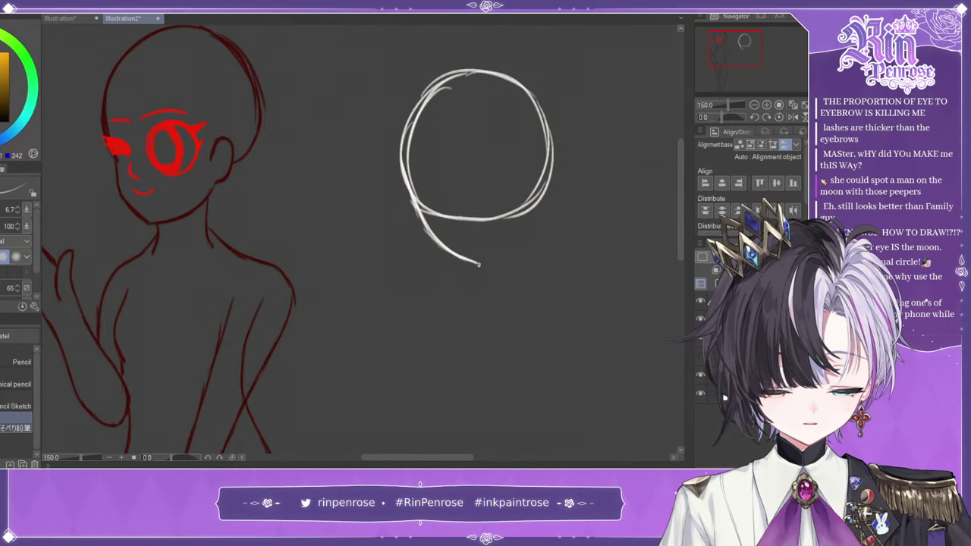
- Mirror a copy of the white head sketch to complete a symmetrical jaw, and show the head at 200%
key(ctrl+t)
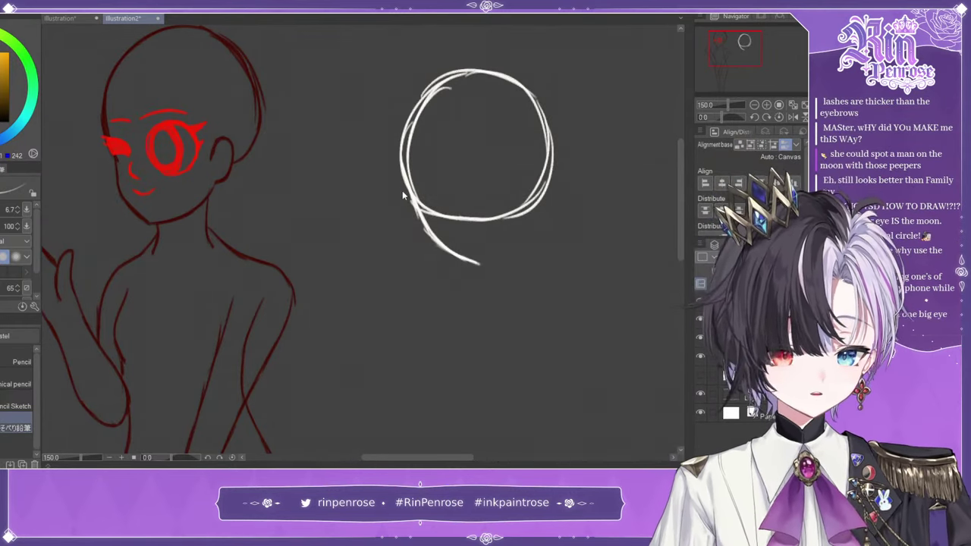
click(1, 209)
click(461, 286)
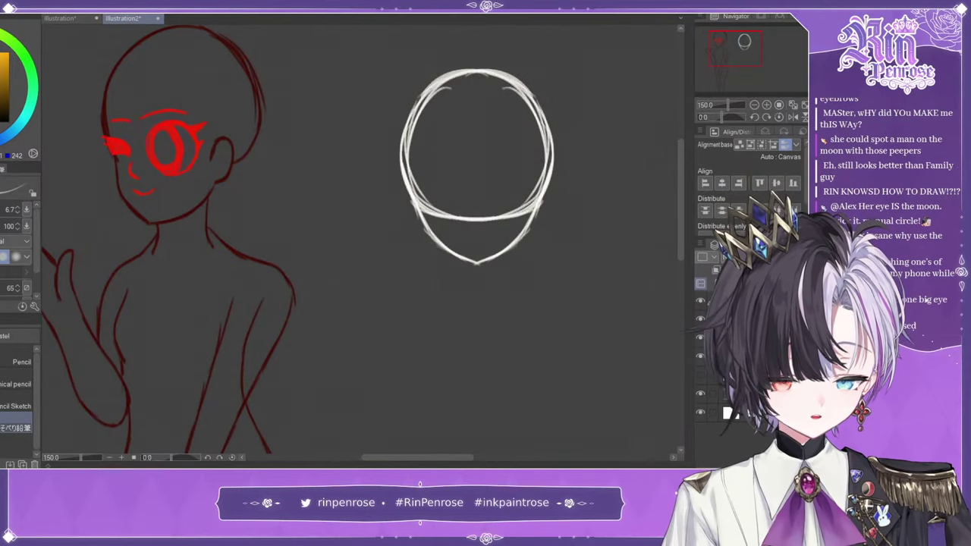
drag(740, 52, 749, 52)
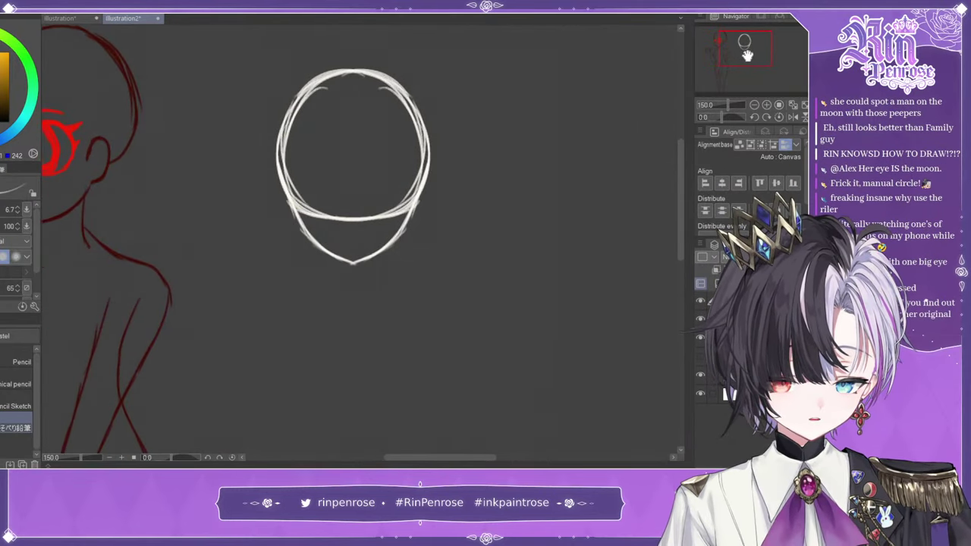
click(766, 105)
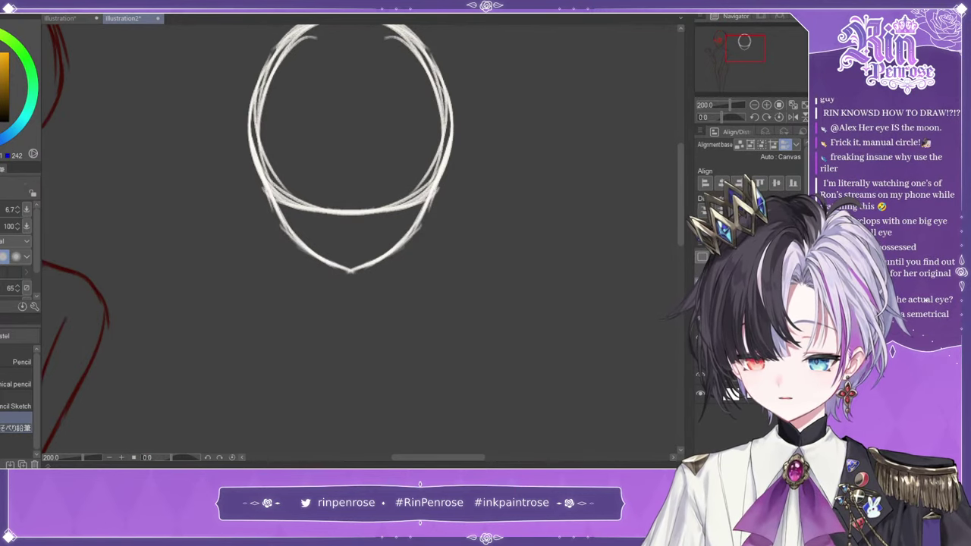
- Erase the circle's lower arc inside the white face outline and sketch a small nose and a wavy mouth
click(16, 402)
mouse_move(339, 210)
mouse_down()
mouse_move(290, 186)
mouse_move(292, 220)
mouse_move(325, 184)
mouse_move(350, 214)
mouse_move(359, 195)
mouse_move(413, 186)
mouse_move(411, 207)
mouse_move(431, 158)
mouse_move(372, 211)
mouse_move(344, 216)
mouse_move(342, 169)
mouse_up()
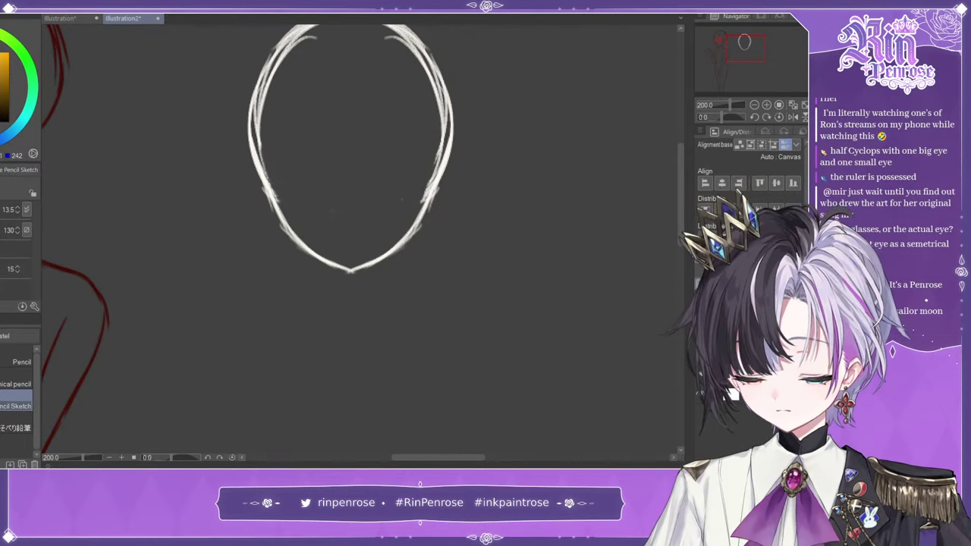
click(16, 428)
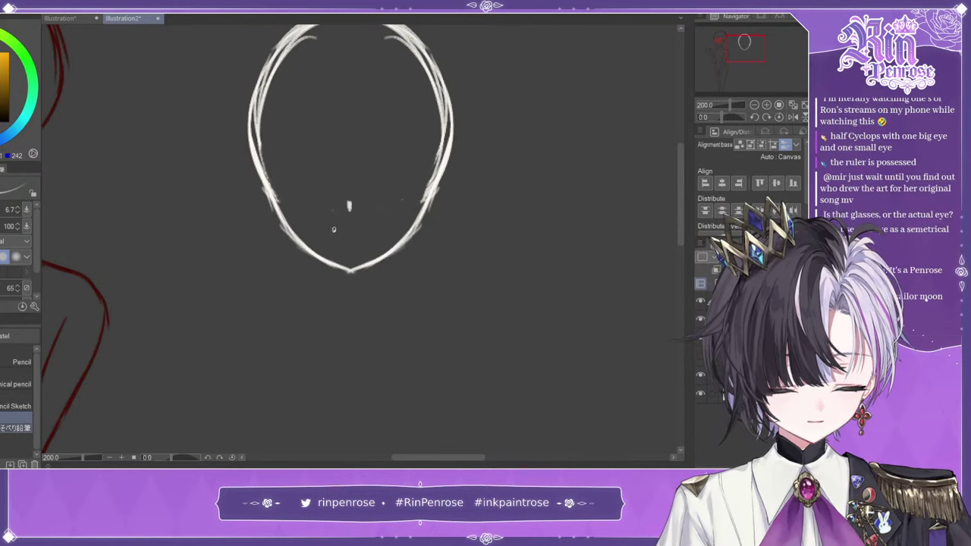
drag(334, 230, 362, 235)
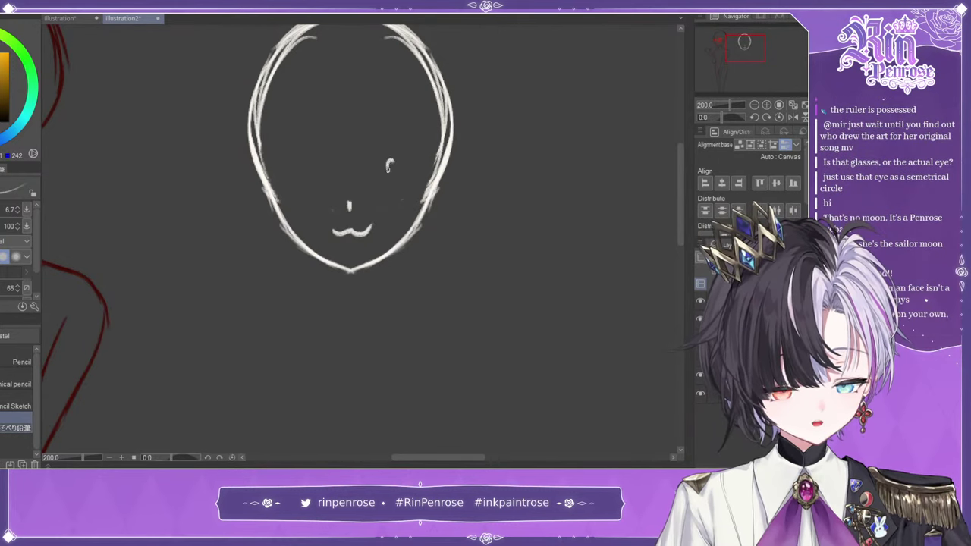
- Draw two small round eyes above the nose, redoing the left one at a smaller size
drag(309, 165, 310, 168)
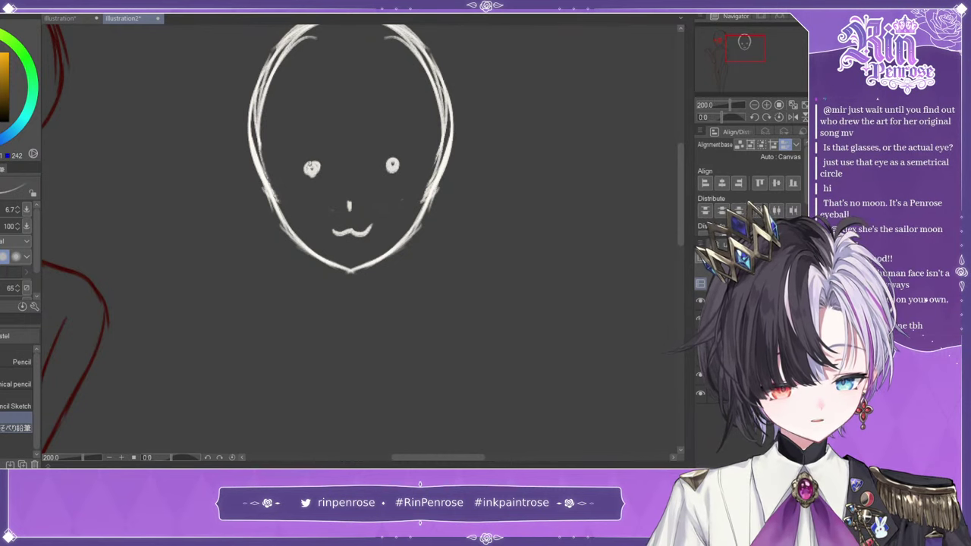
key(ctrl+z)
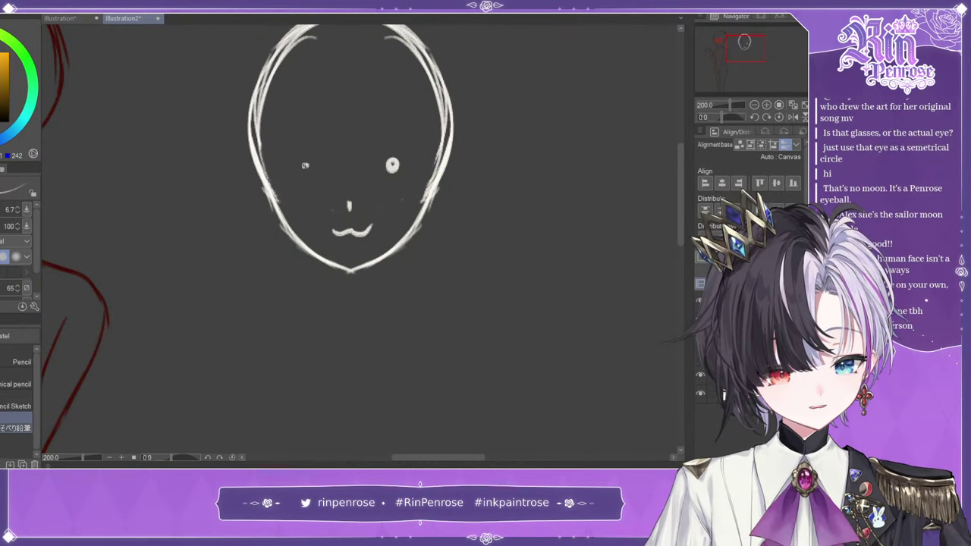
key(ctrl+z)
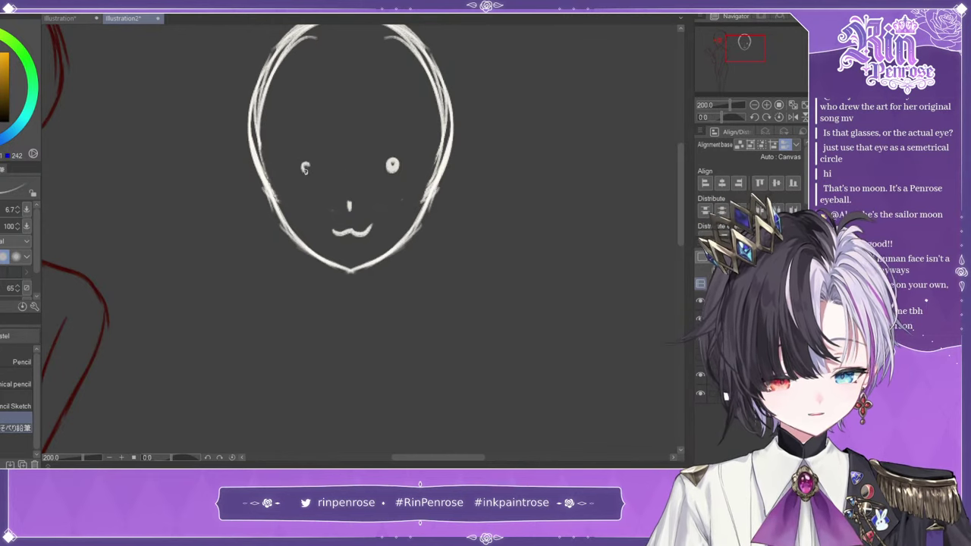
- Draw a curved brow line above each eye of the white face, undoing the unwanted strokes
drag(762, 50, 731, 43)
mouse_move(337, 160)
mouse_down()
mouse_move(420, 117)
mouse_move(384, 179)
mouse_up()
key(ctrl+z)
key(ctrl+z)
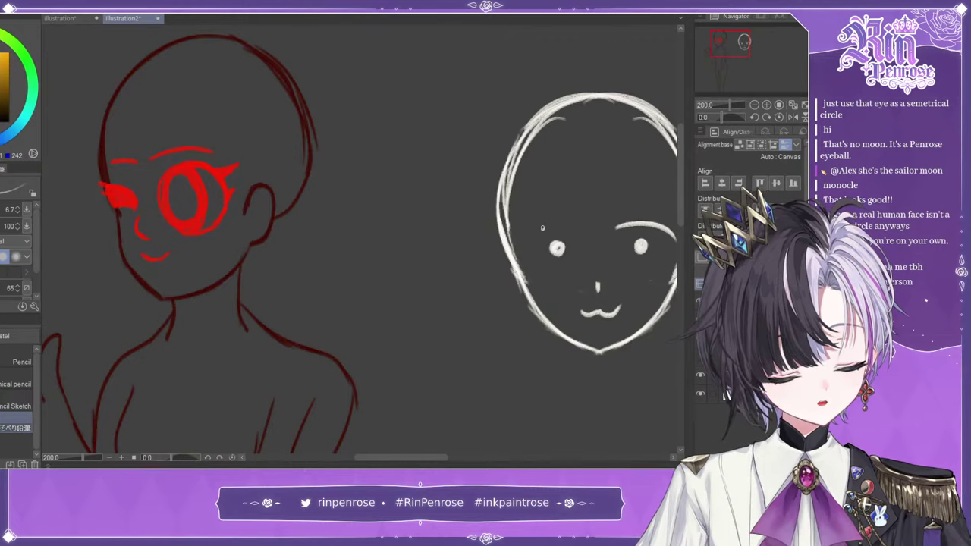
drag(538, 230, 573, 228)
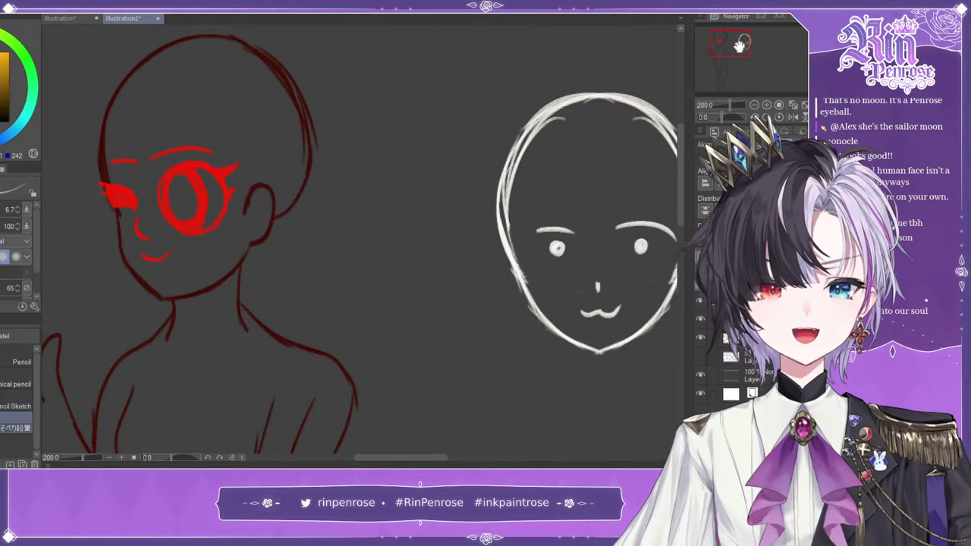
- Undo the star beside the red head and sketch an ear on the left side of the white face
click(754, 105)
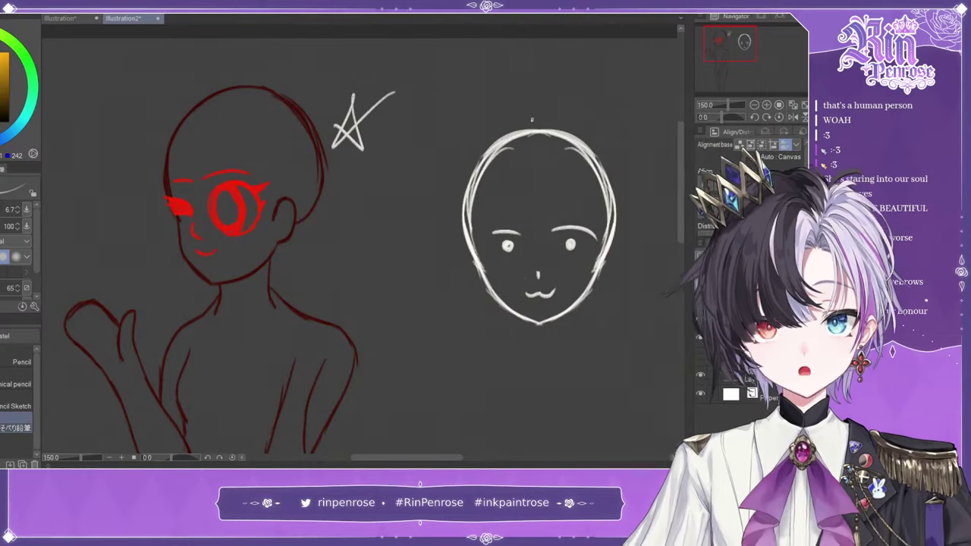
key(ctrl+z)
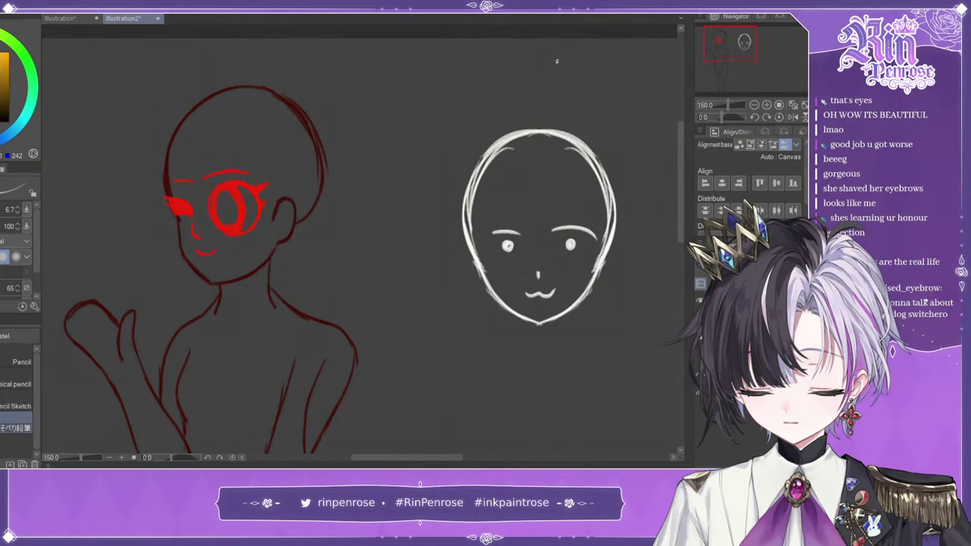
drag(478, 240, 475, 276)
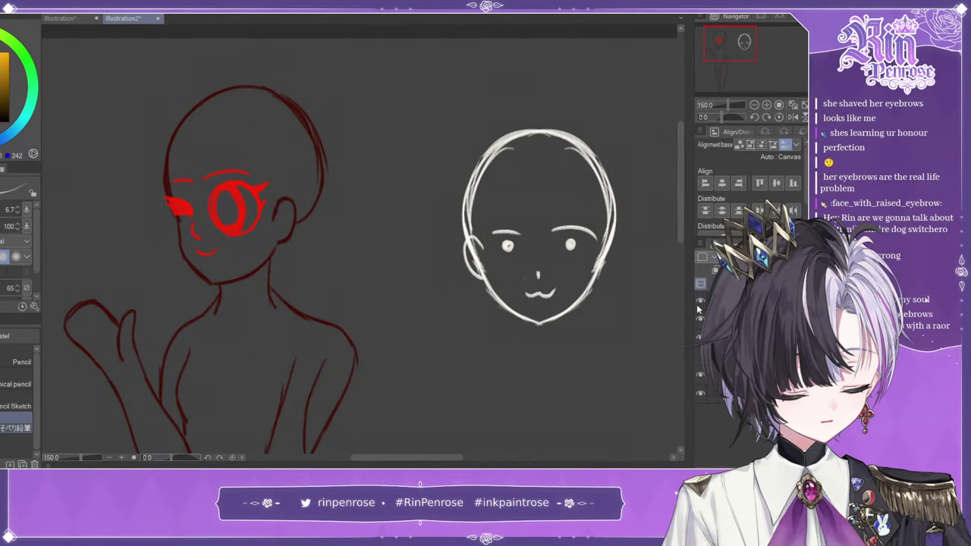
- Show the scanned reference sketch, hide the white face and the earlier red tracing, and switch the drawing colour to red
click(700, 338)
click(700, 356)
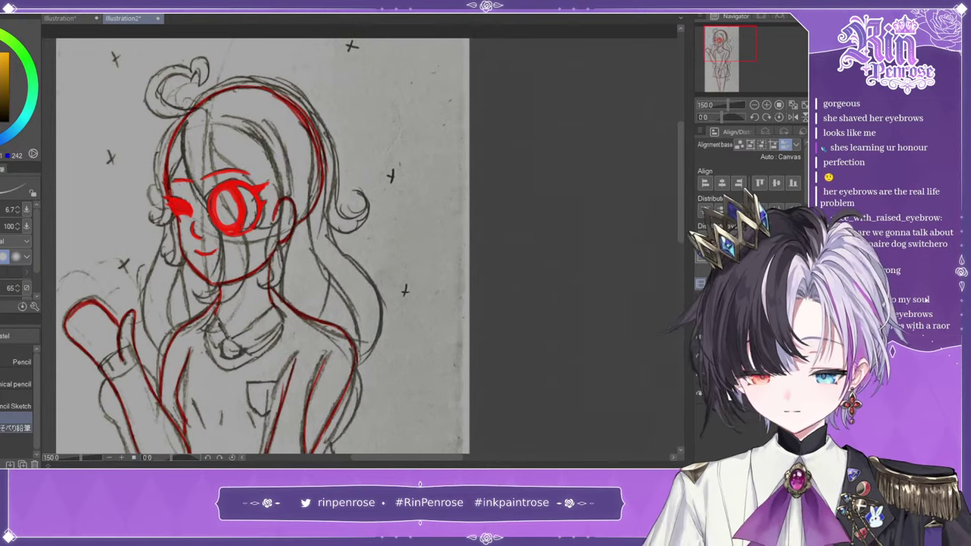
key(x)
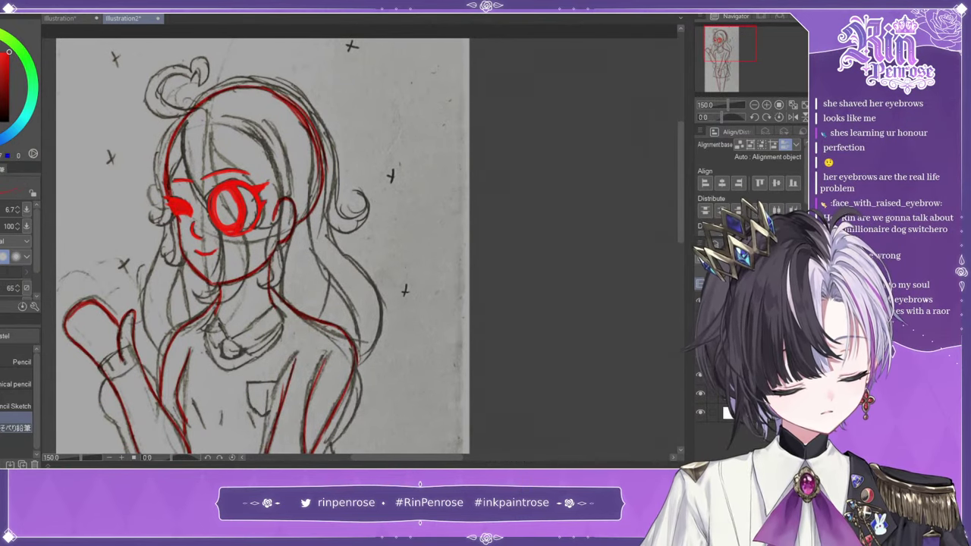
click(729, 301)
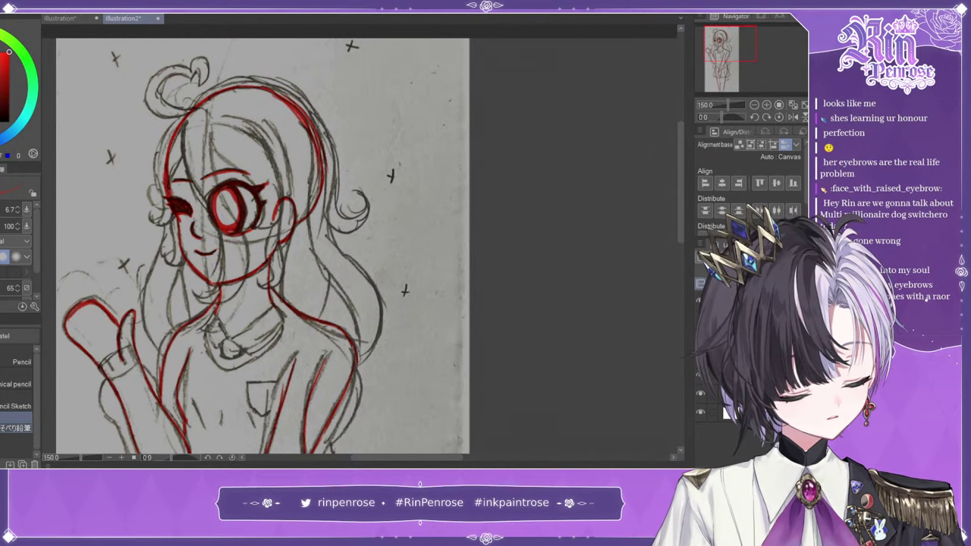
shift+click(728, 320)
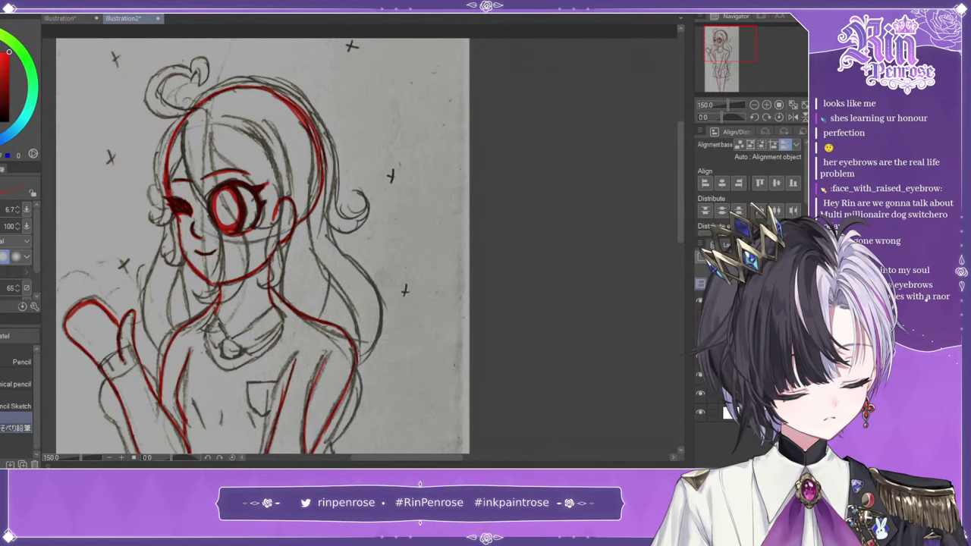
click(700, 320)
- Trace the looped ahoge and the front bangs of the reference sketch in red
mouse_move(199, 69)
mouse_down()
mouse_move(173, 64)
mouse_move(157, 97)
mouse_move(148, 81)
mouse_move(174, 115)
mouse_move(196, 100)
mouse_move(162, 88)
mouse_move(180, 114)
mouse_move(195, 109)
mouse_move(182, 116)
mouse_move(191, 199)
mouse_move(190, 188)
mouse_move(219, 222)
mouse_move(224, 266)
mouse_up()
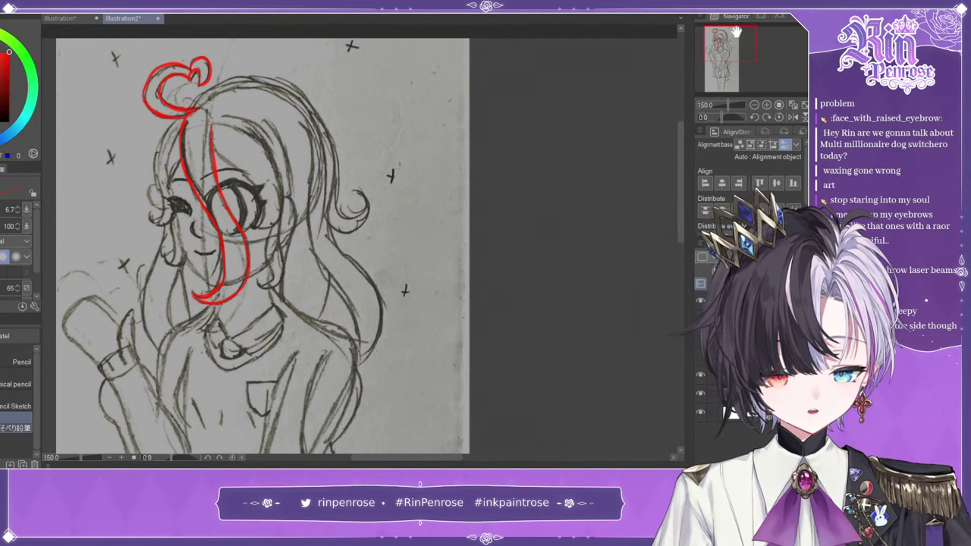
mouse_move(213, 145)
mouse_down()
mouse_move(253, 186)
mouse_move(255, 227)
mouse_up()
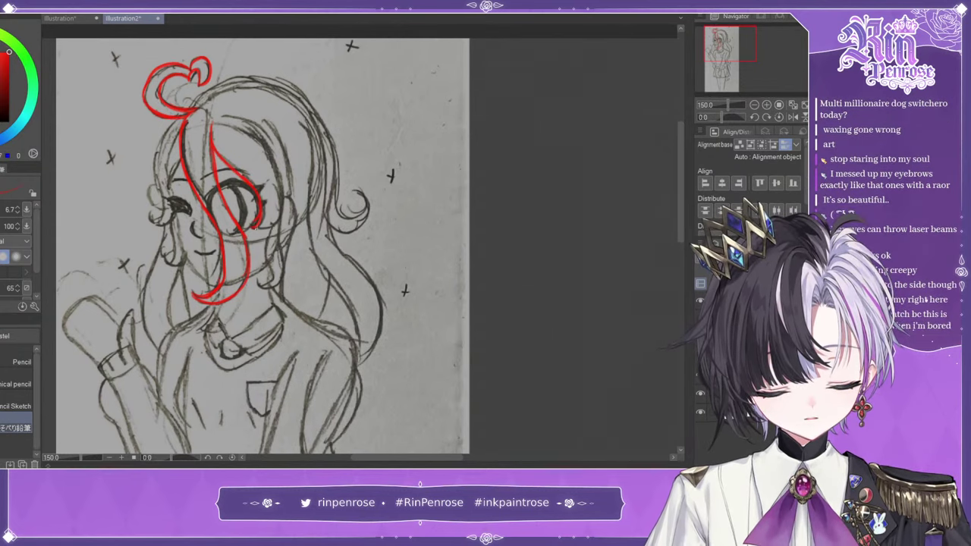
key(ctrl+z)
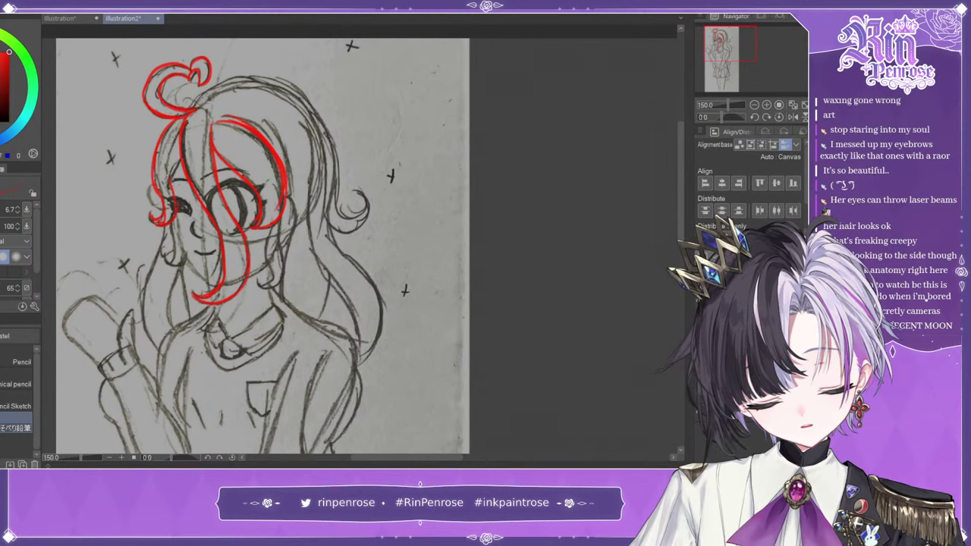
- Trace the long side locks and the wavy hair ends down past the skirt in red
drag(749, 45, 736, 50)
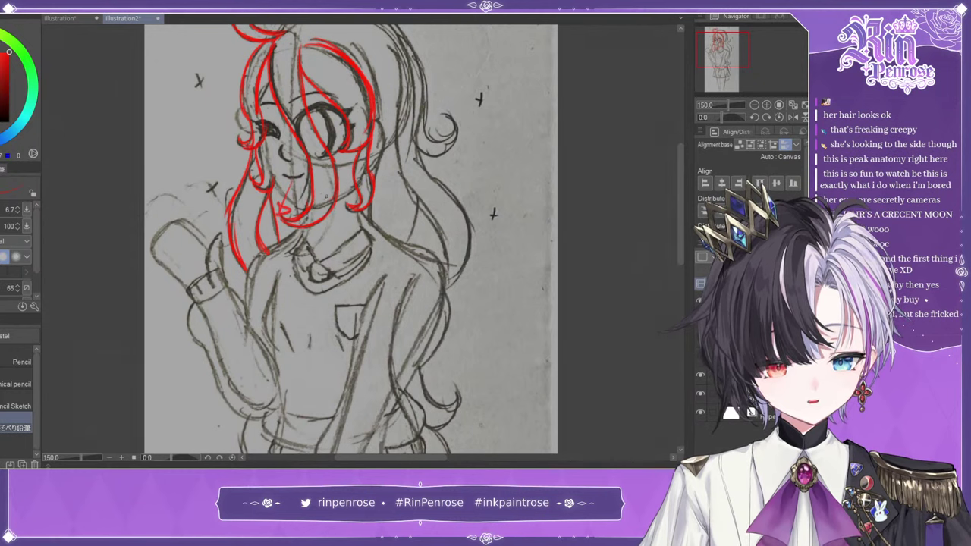
key(ctrl+z)
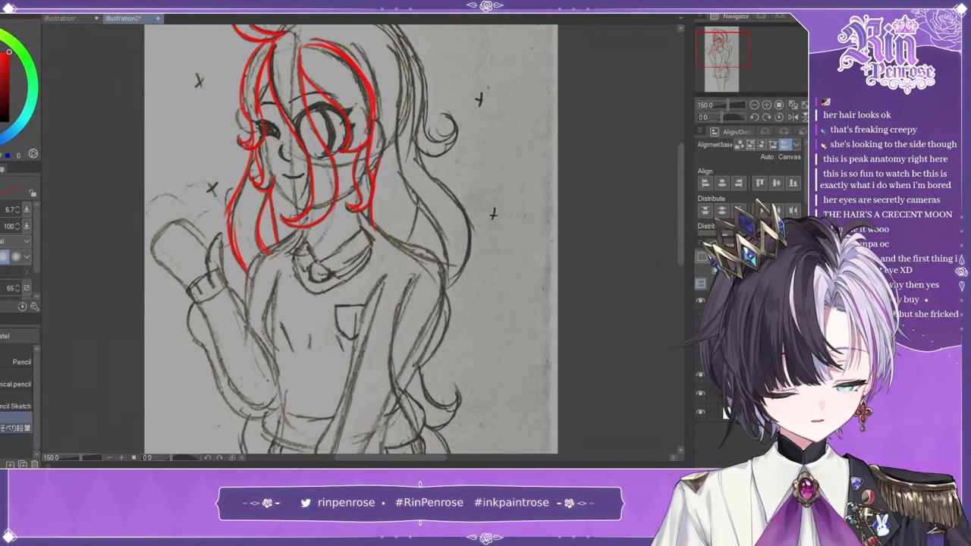
drag(395, 98, 414, 199)
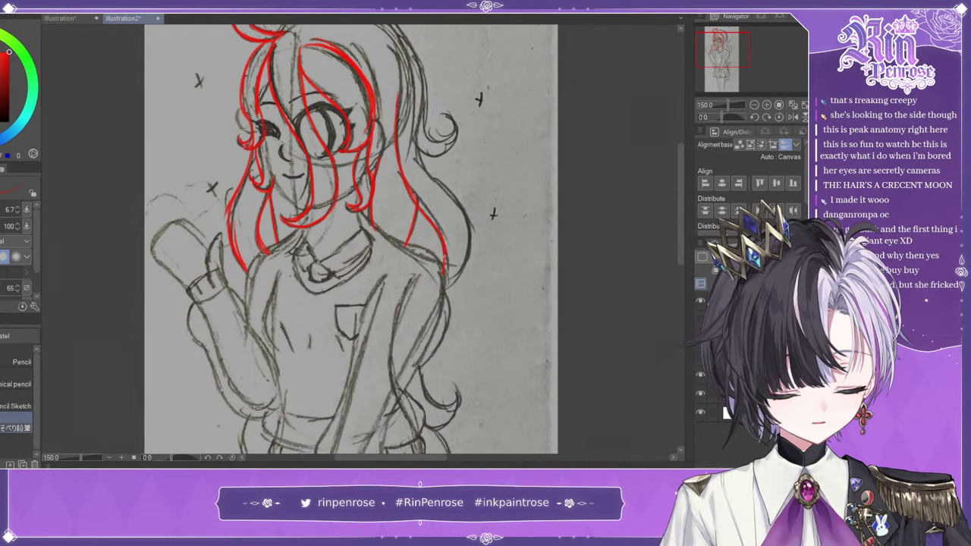
mouse_move(450, 282)
mouse_down()
mouse_move(451, 307)
mouse_move(426, 349)
mouse_up()
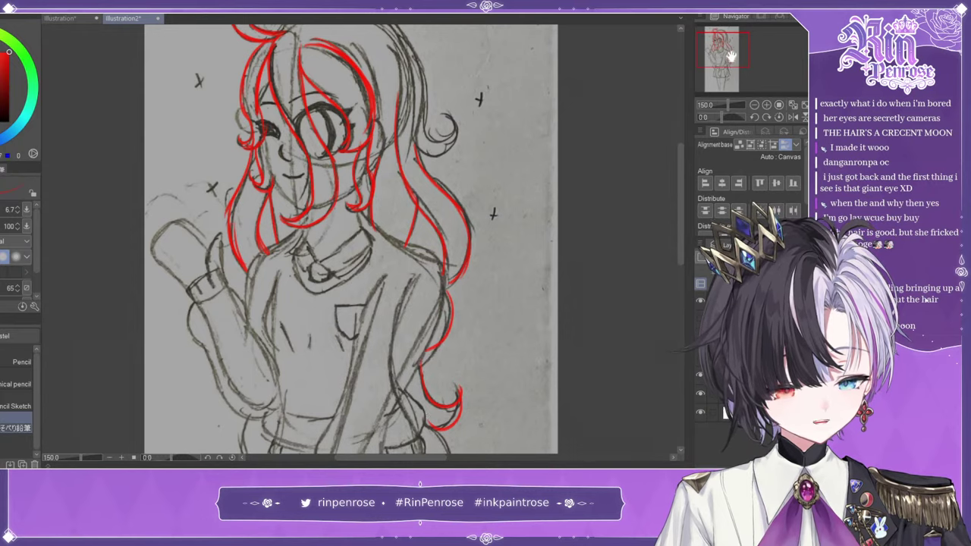
drag(730, 55, 726, 84)
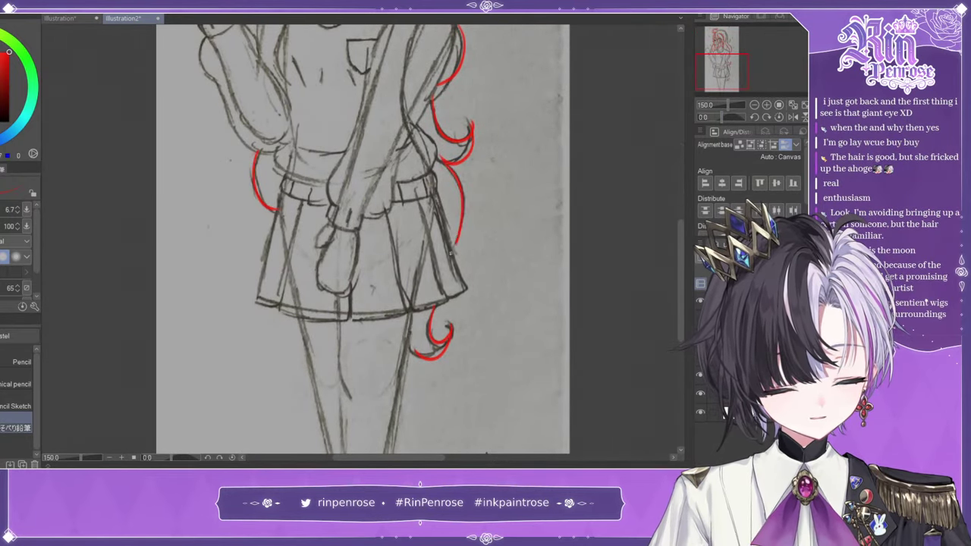
- Trace the crown of the hair and its outer curl on the right, redoing the first crown stroke
drag(746, 56, 750, 27)
drag(249, 116, 311, 95)
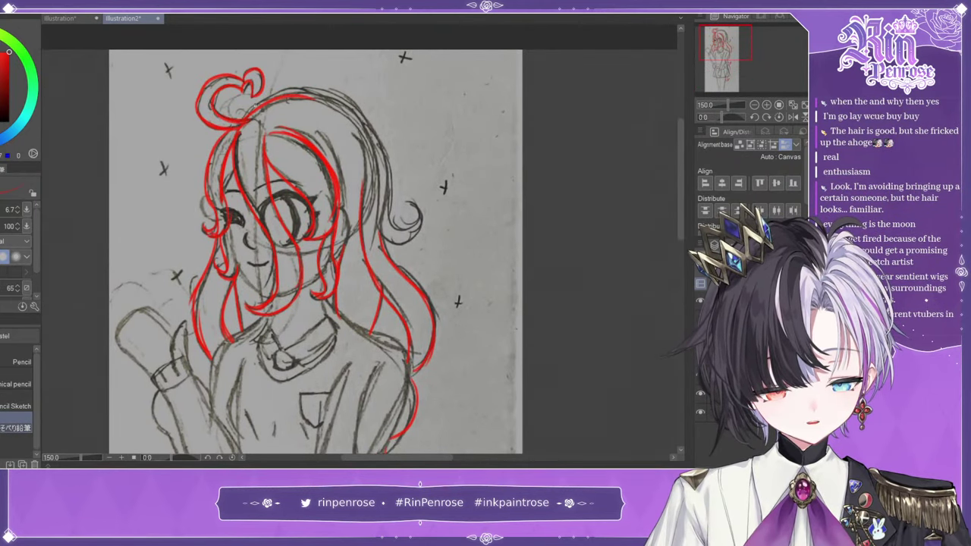
key(ctrl+z)
drag(243, 122, 364, 124)
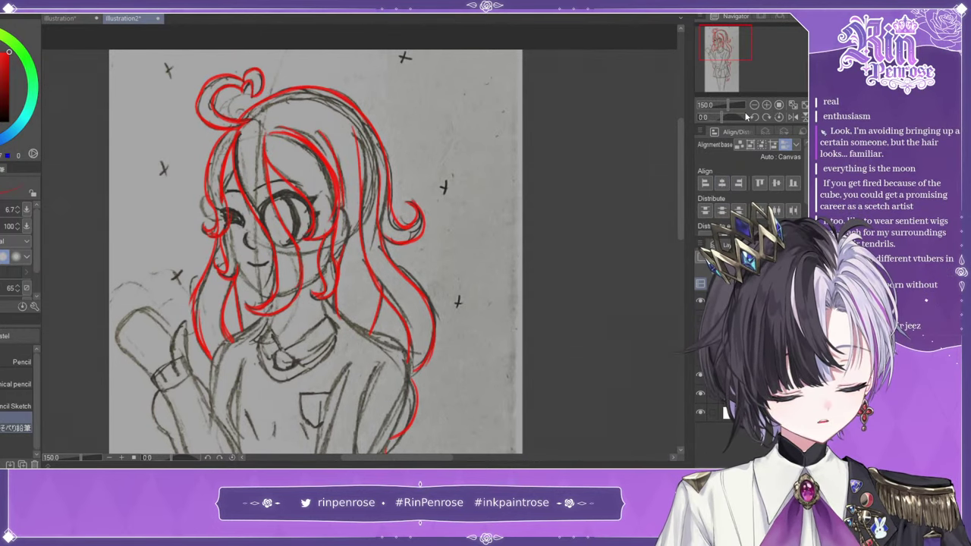
- Hide the reference sketch and show the body and facial feature layers together with the traced hair
key(ctrl+minus)
click(700, 374)
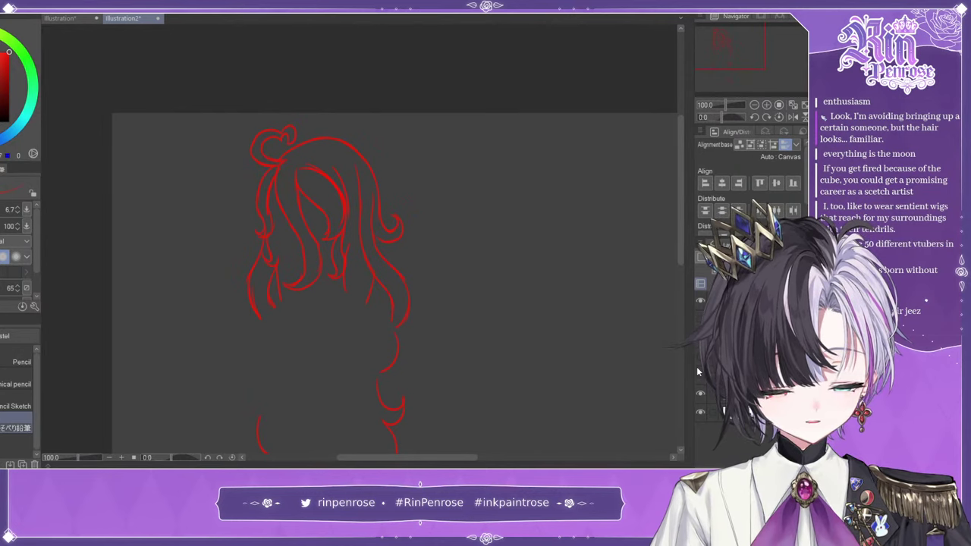
click(702, 376)
drag(728, 52, 727, 62)
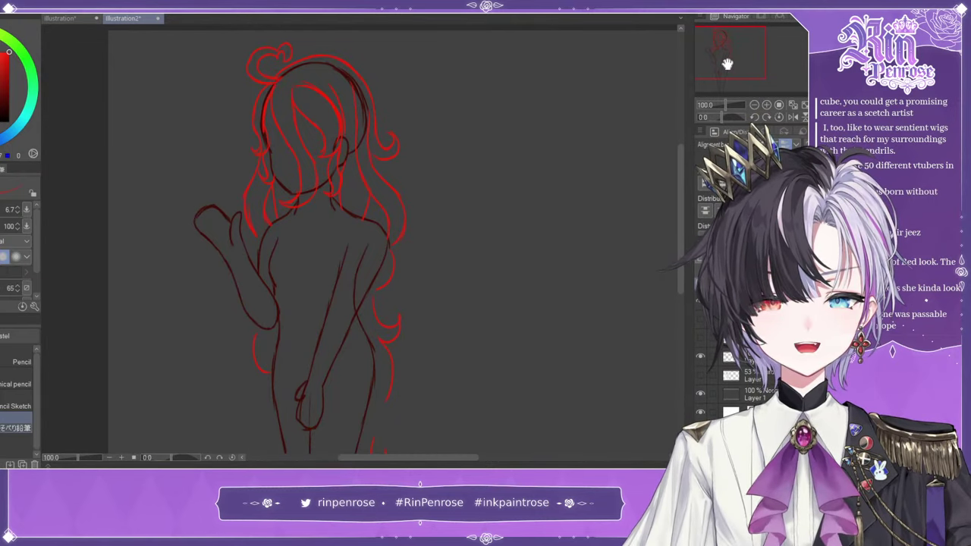
click(700, 338)
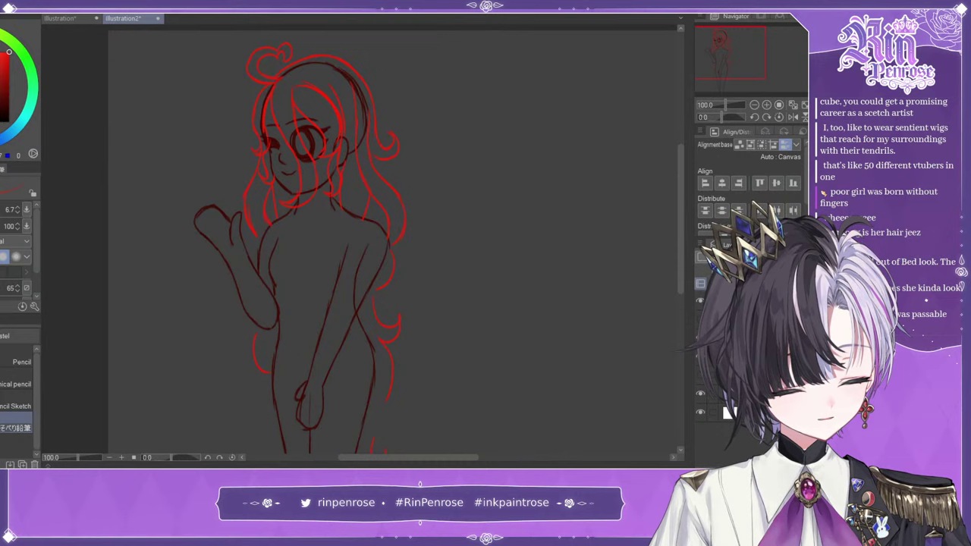
- Show the reference sketch again and draw the collar, round brooch, neckline and a question mark on the chest in red
click(701, 387)
drag(727, 67, 724, 57)
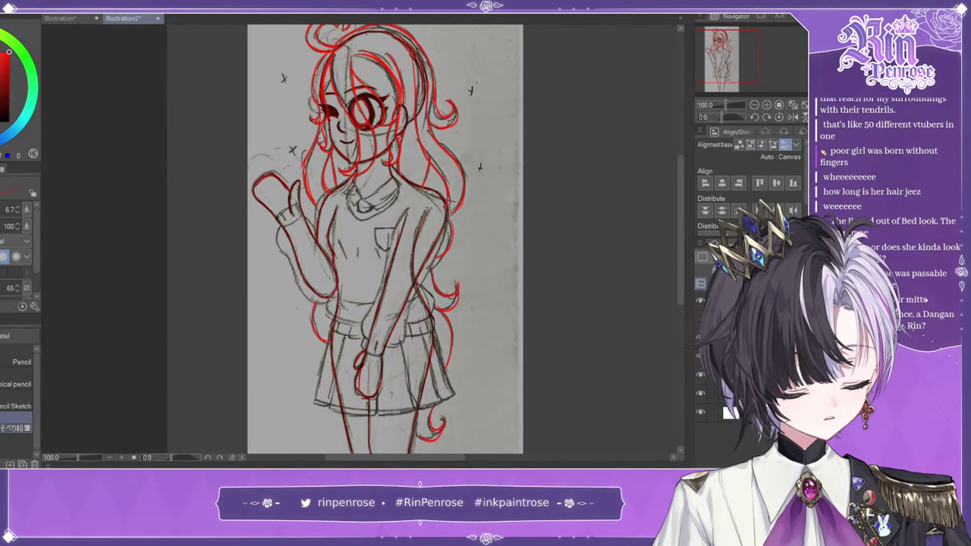
click(767, 105)
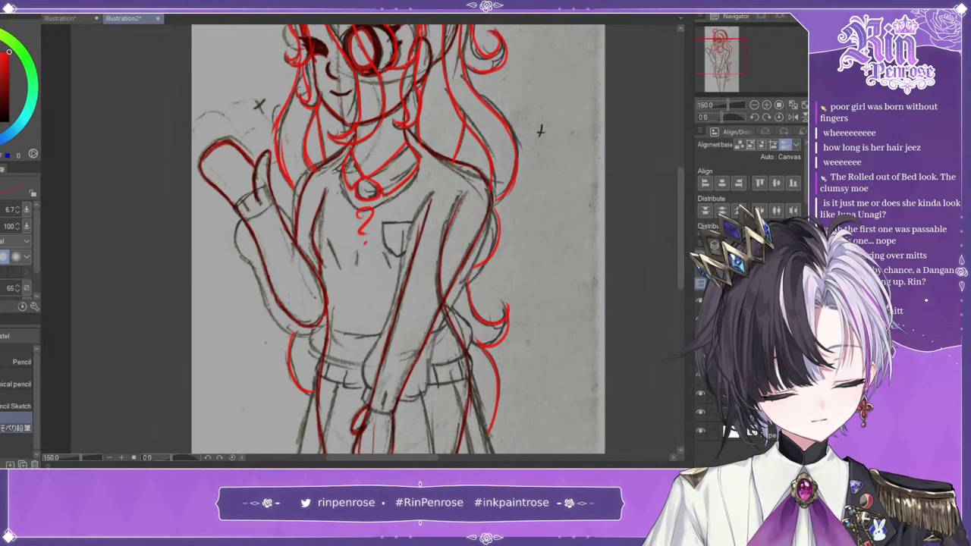
click(701, 393)
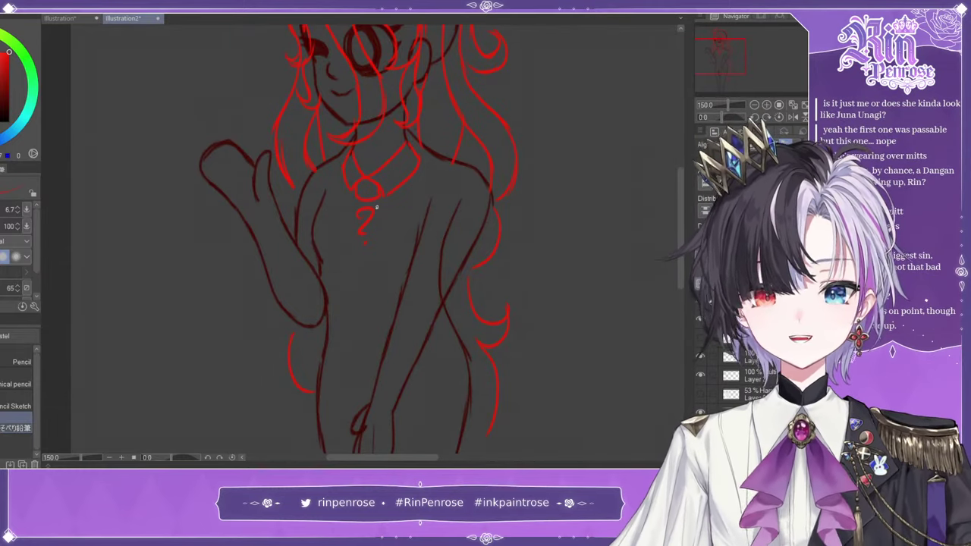
click(702, 395)
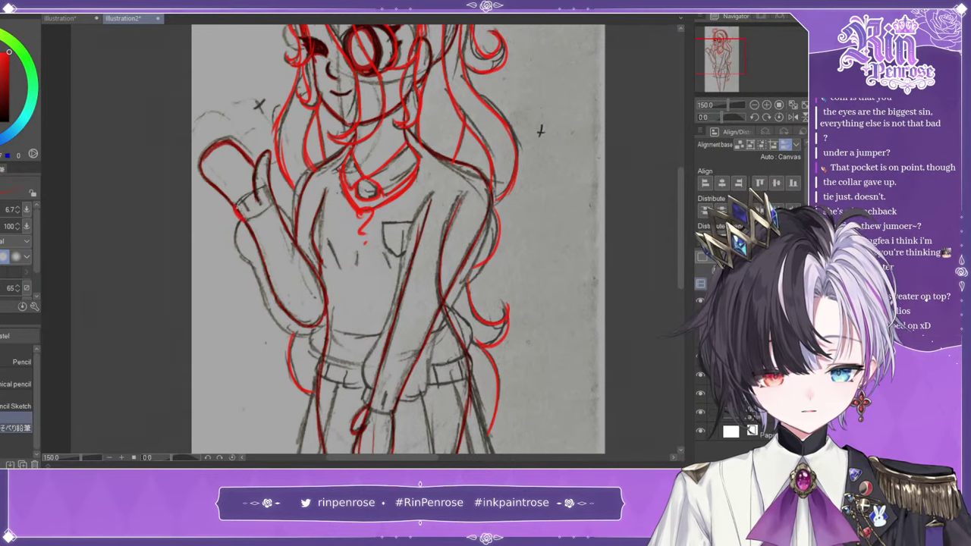
- Trace both sleeve cuffs and the chest fold lines in red, and hide the reference sketch
mouse_move(235, 206)
mouse_down()
mouse_move(246, 222)
mouse_move(274, 203)
mouse_move(266, 184)
mouse_up()
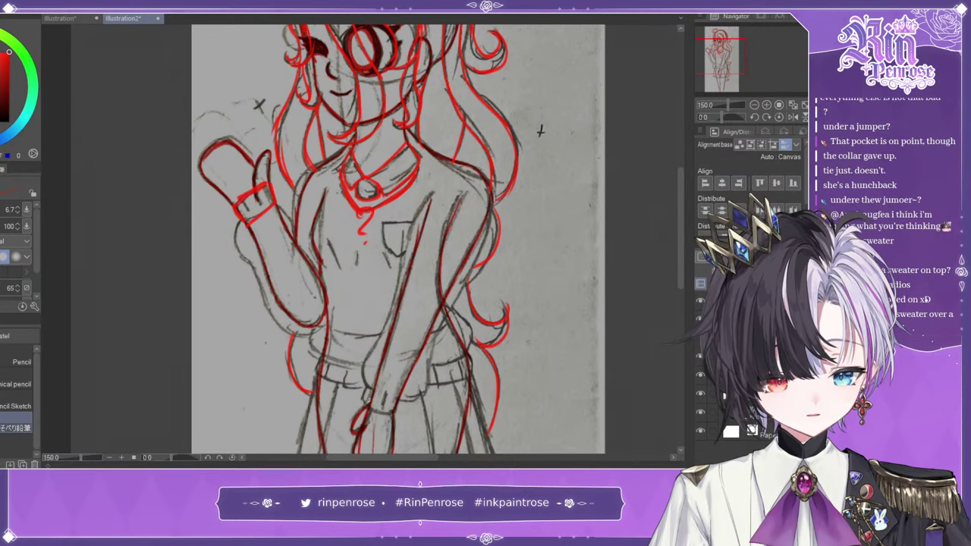
mouse_move(366, 389)
mouse_down()
mouse_move(361, 408)
mouse_move(400, 396)
mouse_move(399, 412)
mouse_up()
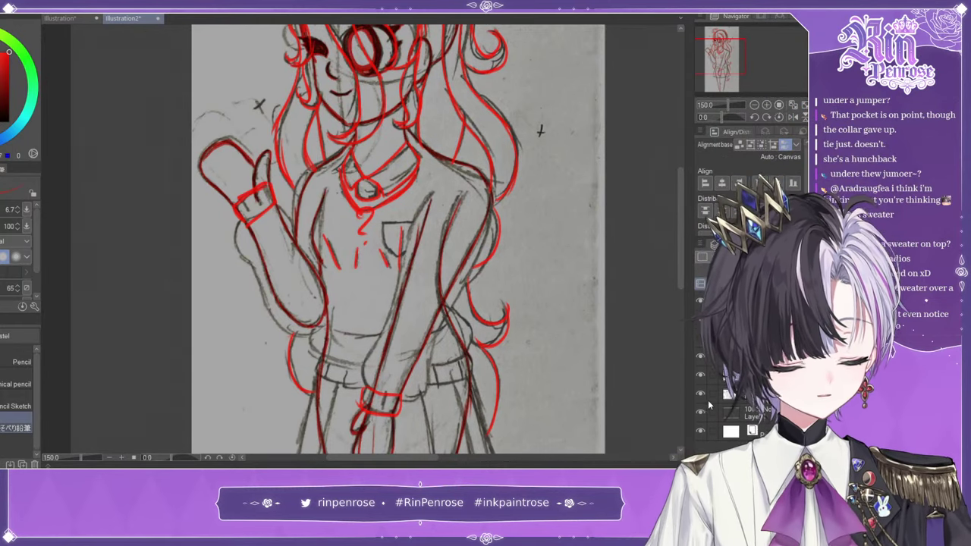
click(701, 393)
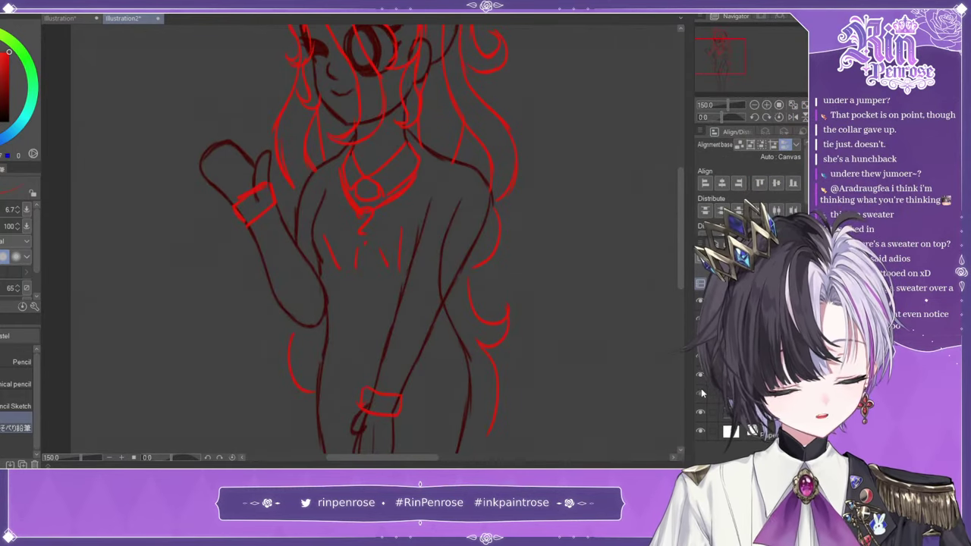
- Show the reference sketch again and trace the skirt's side edges, pleats and hem in red
click(701, 393)
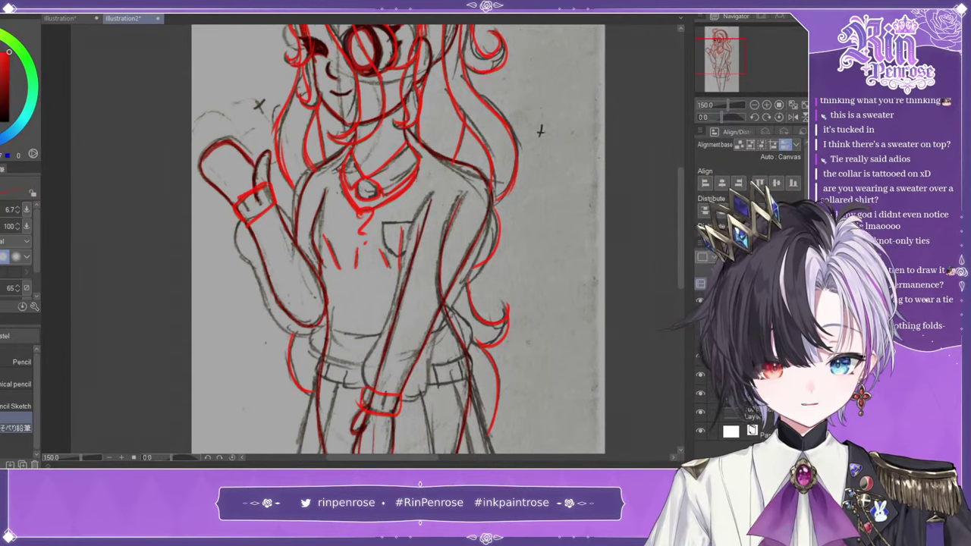
click(754, 104)
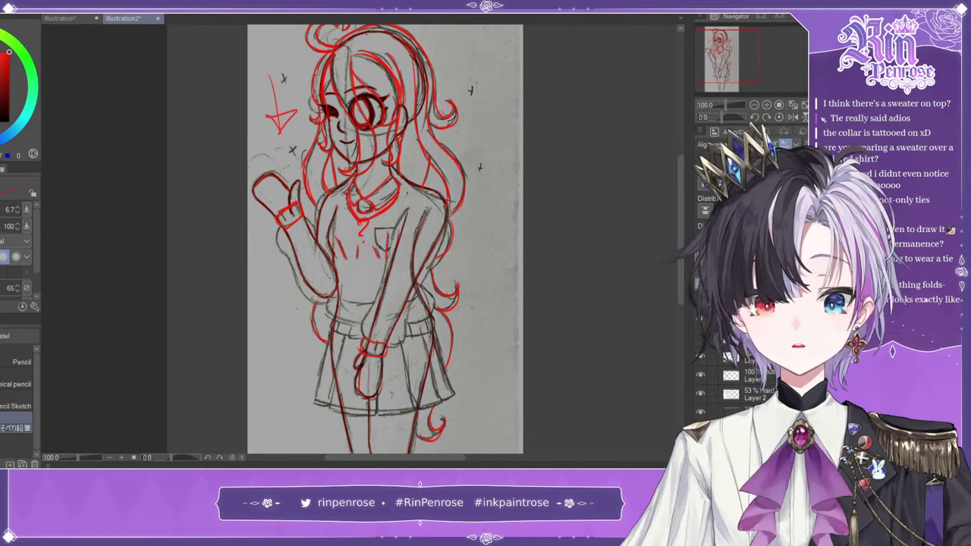
drag(749, 60, 748, 74)
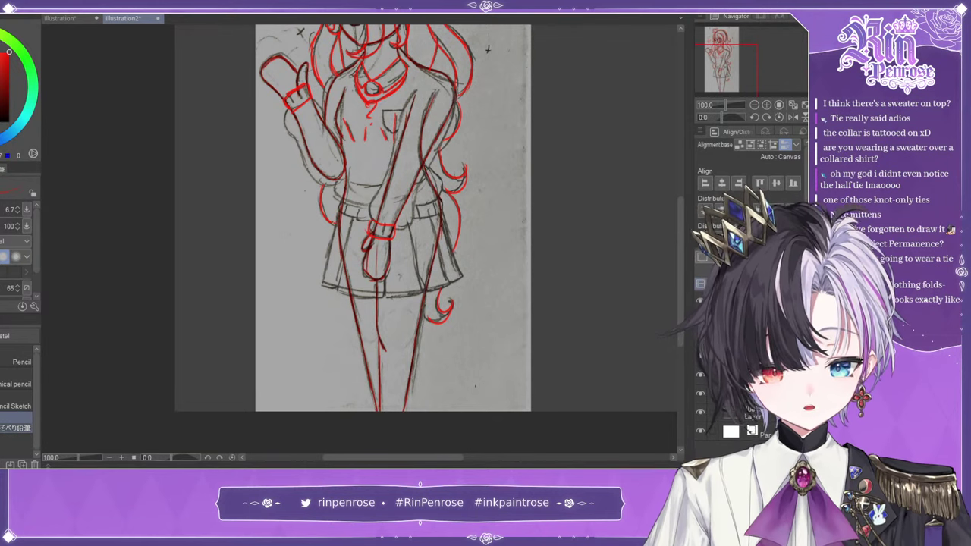
mouse_move(337, 225)
mouse_down()
mouse_move(321, 285)
mouse_move(383, 295)
mouse_up()
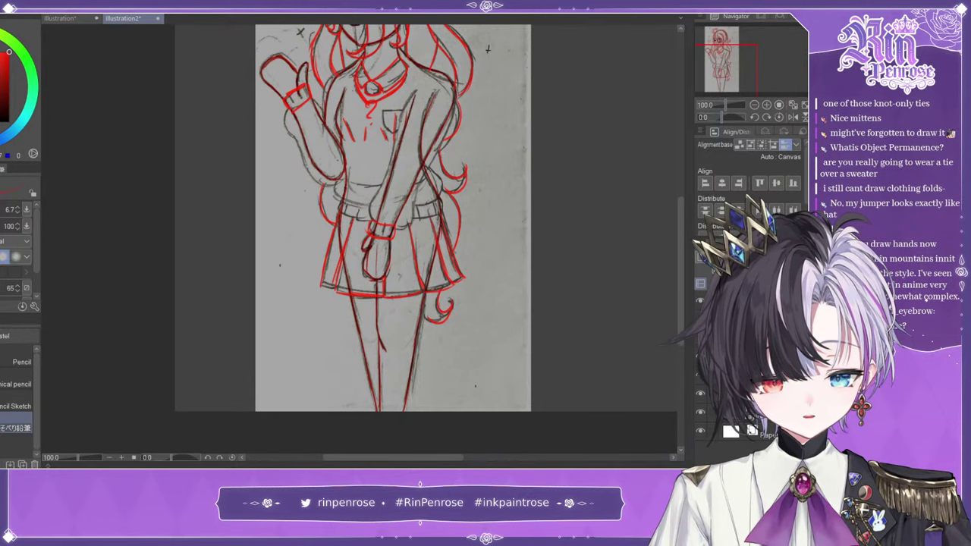
- Draw red arrows pointing at the skirt's outer edge and at the knee, and undo the mark drawn on the knee
drag(281, 266, 309, 270)
mouse_move(303, 258)
mouse_down()
mouse_move(299, 276)
mouse_move(311, 271)
mouse_up()
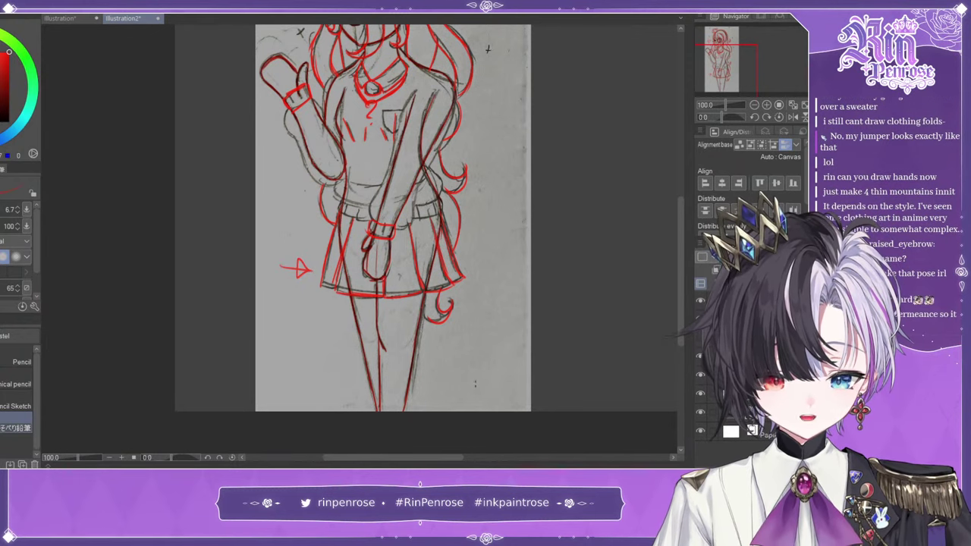
drag(478, 383, 432, 353)
drag(432, 353, 455, 356)
drag(407, 327, 397, 346)
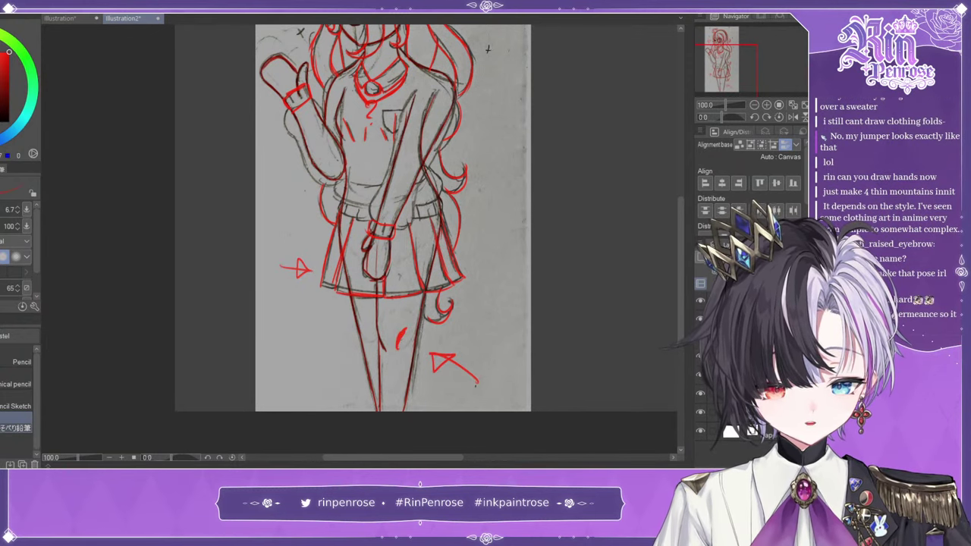
key(ctrl+z)
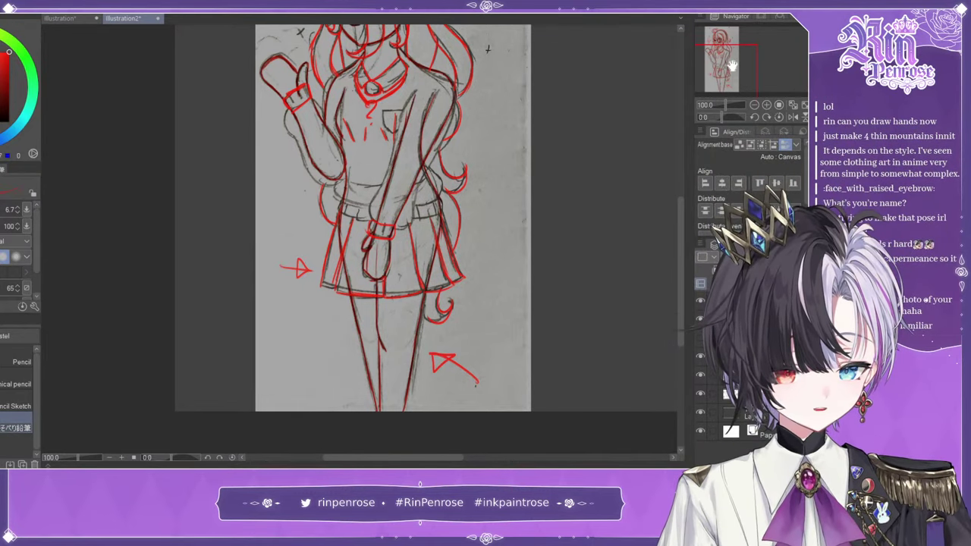
- Examine the traced figure as a whole and up close, and glance at the first illustration
drag(739, 64, 736, 53)
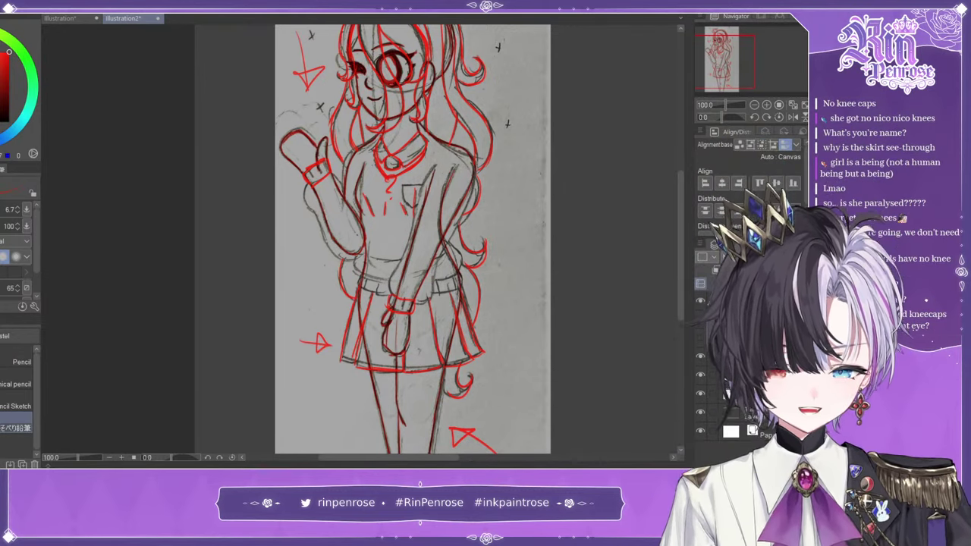
click(805, 104)
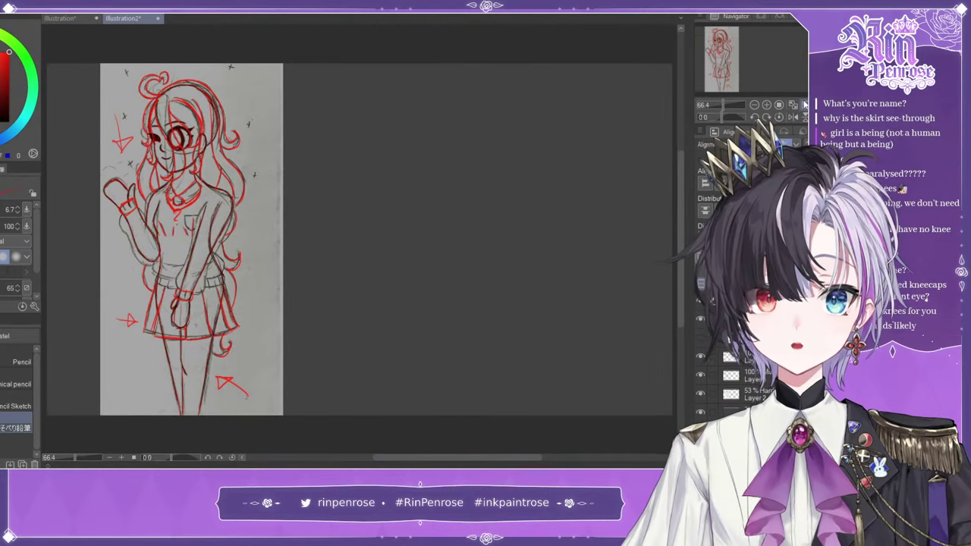
click(767, 105)
drag(755, 53, 710, 45)
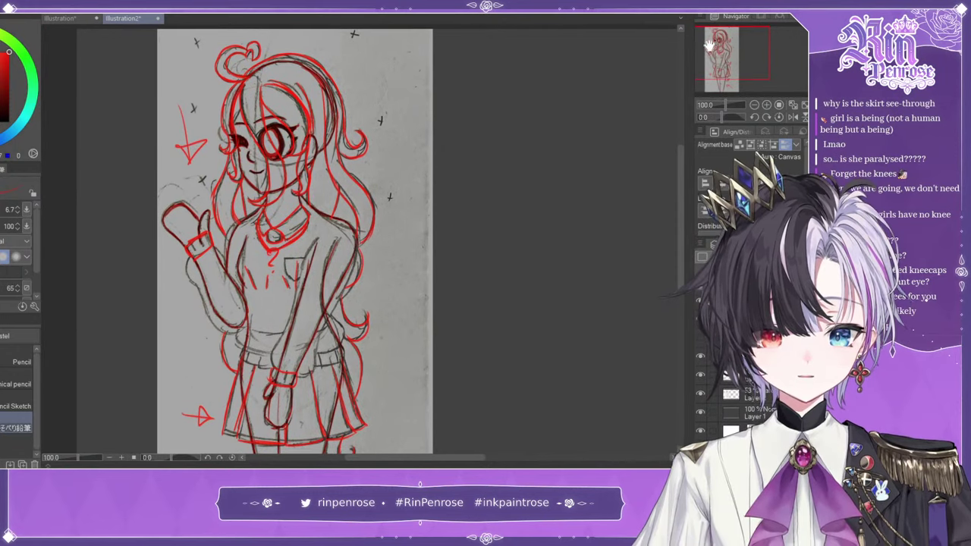
click(779, 105)
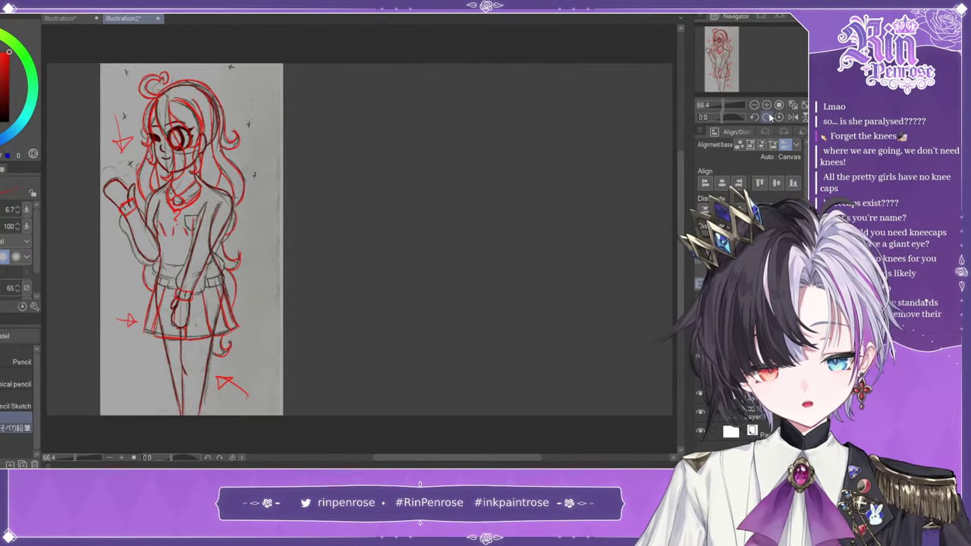
click(58, 21)
click(123, 19)
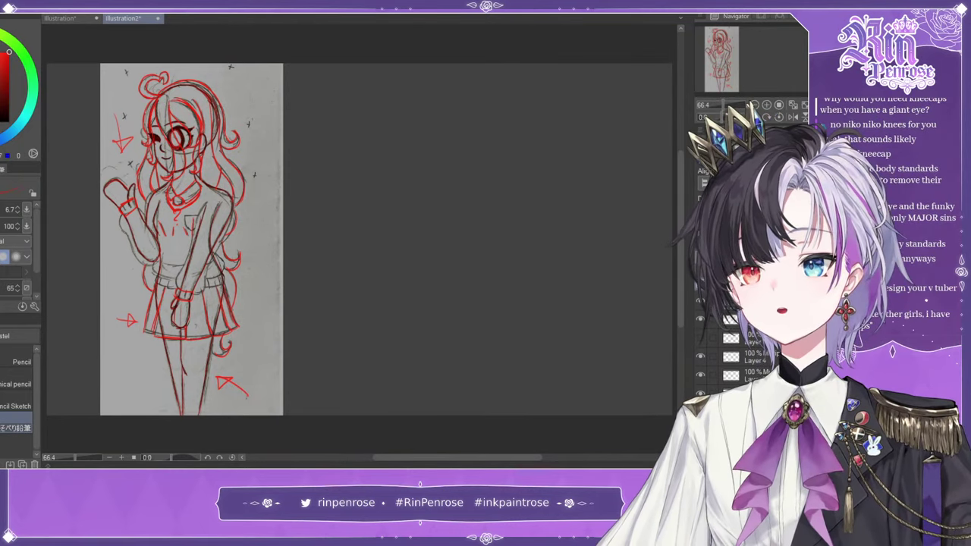
click(766, 105)
click(766, 106)
mouse_move(728, 57)
mouse_down()
mouse_move(723, 43)
mouse_move(719, 67)
mouse_move(714, 52)
mouse_up()
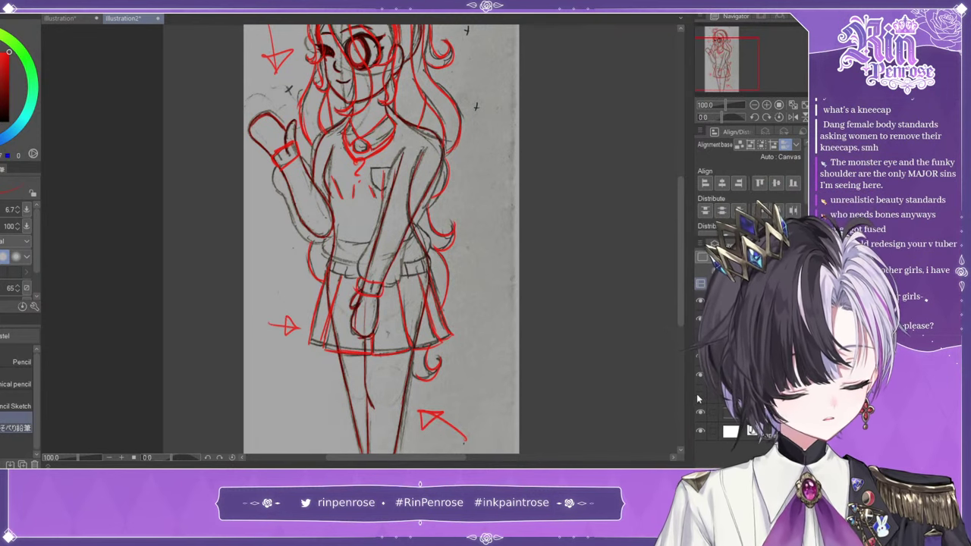
- Hide the reference sketch and draw a curved calf contour and a short knee line in red on the leg
click(699, 396)
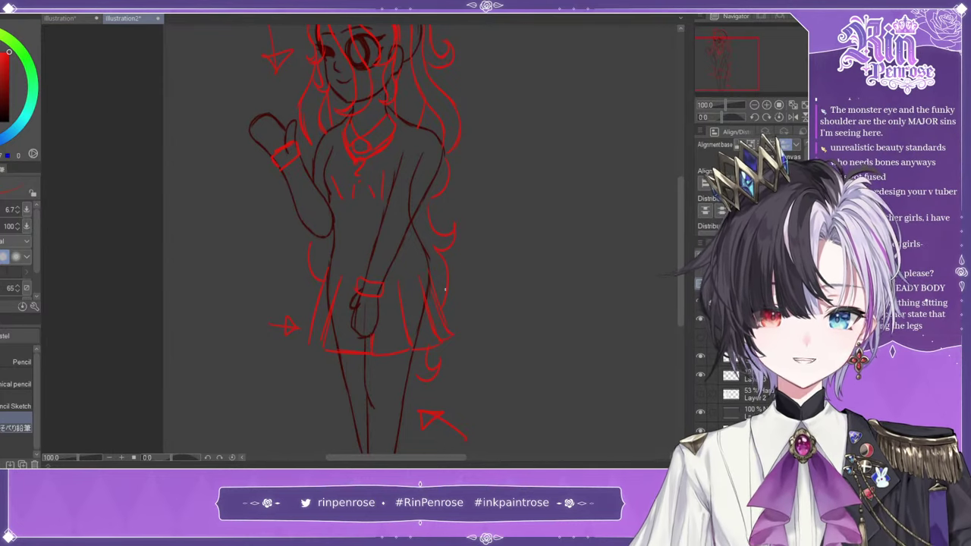
drag(731, 53, 732, 74)
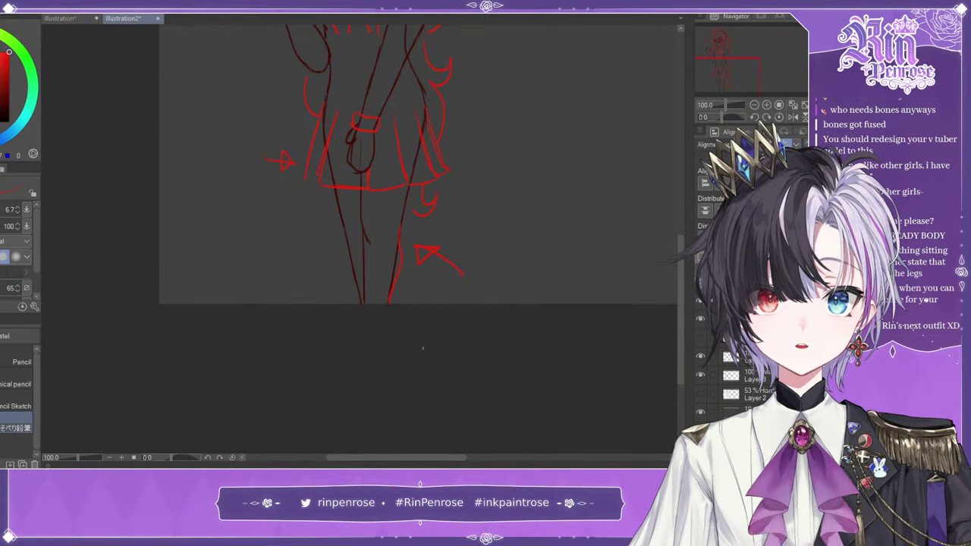
drag(384, 227, 386, 237)
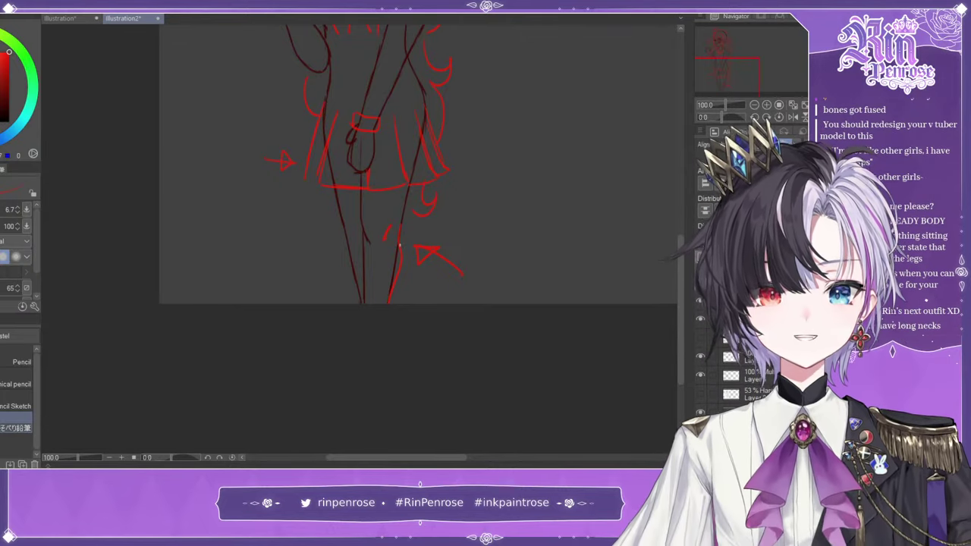
- Draw a red arrow with a question mark at the waist, an arrow at the raised hand, and finger lines on it
drag(727, 70, 695, 61)
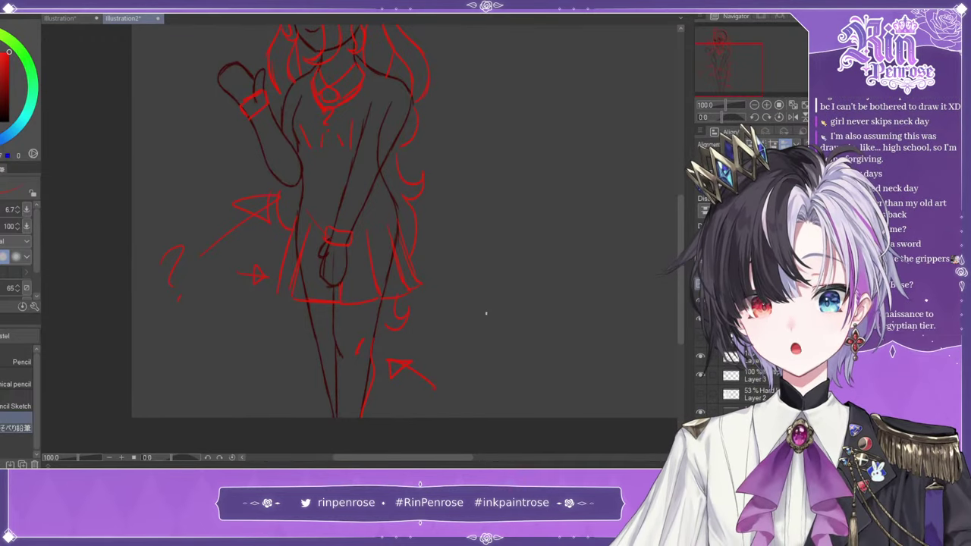
drag(173, 49, 209, 62)
drag(196, 64, 205, 51)
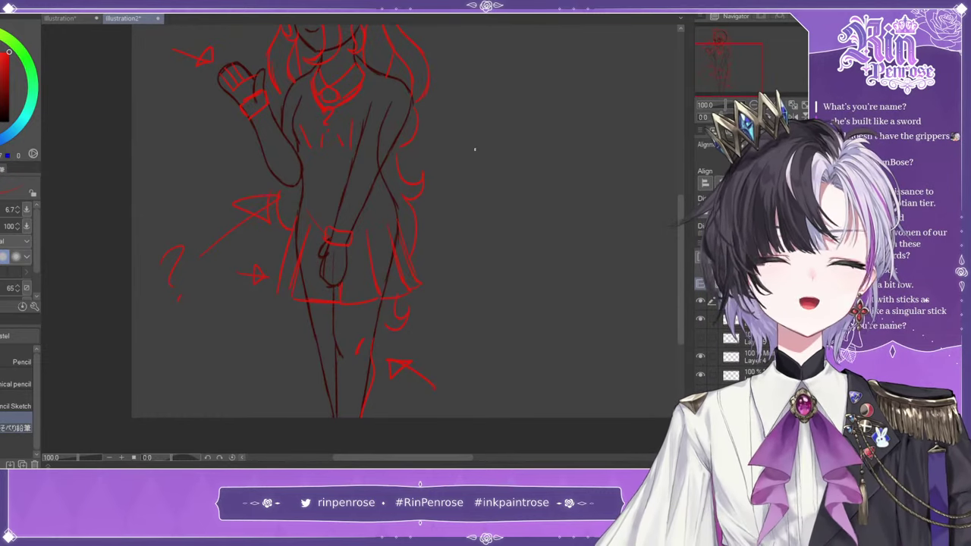
- Show the reference sketch together with the traced hair, body and clothes, keep the practice face hidden, and fit the whole canvas in view
click(700, 338)
click(700, 394)
click(701, 319)
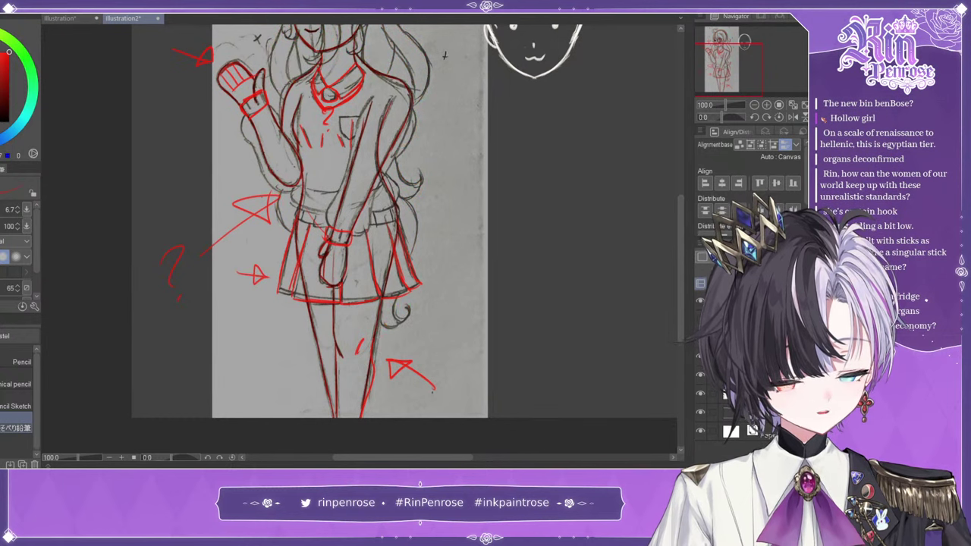
mouse_move(738, 83)
mouse_down()
mouse_move(739, 55)
mouse_move(727, 47)
mouse_move(737, 53)
mouse_up()
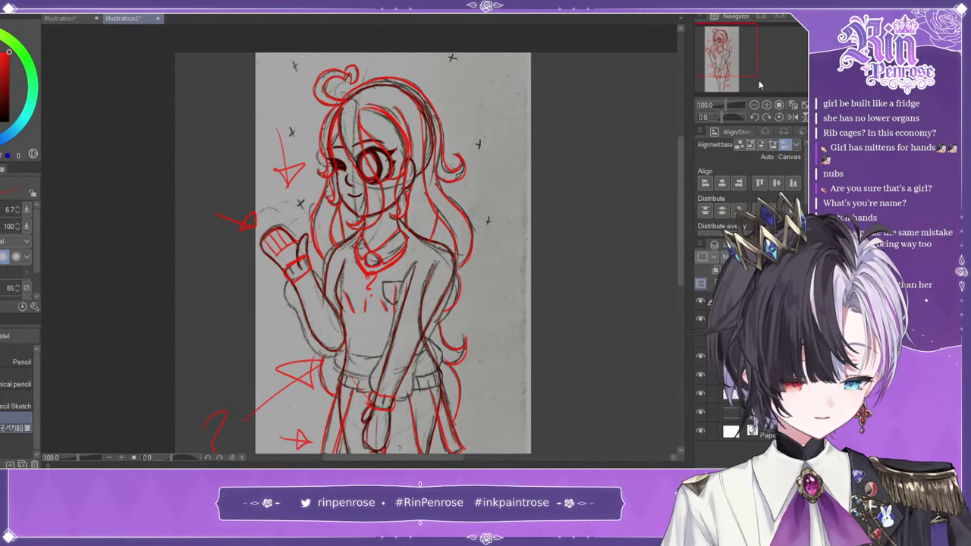
click(799, 107)
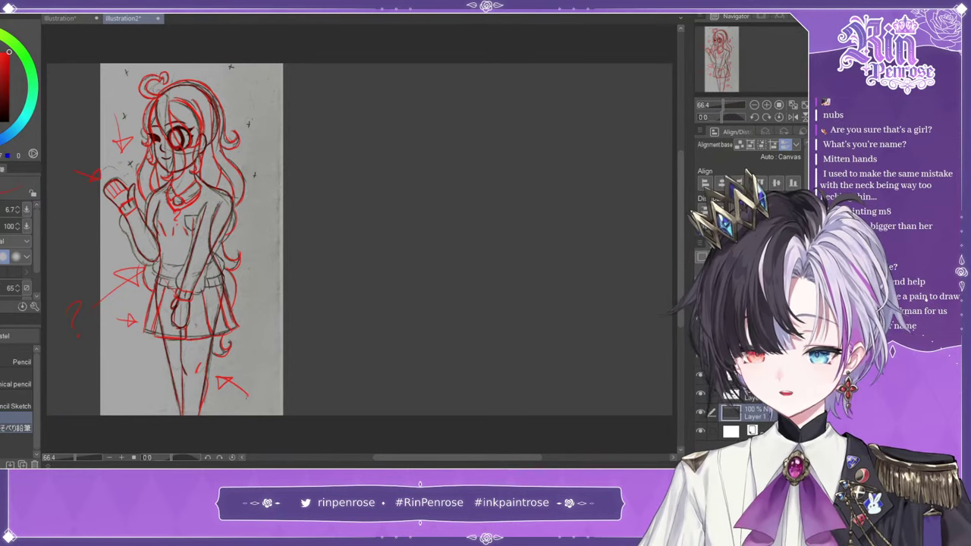
- Create a new illustration with the blue-haired character drawing and scale the drawing down to fit the canvas height
key(Return)
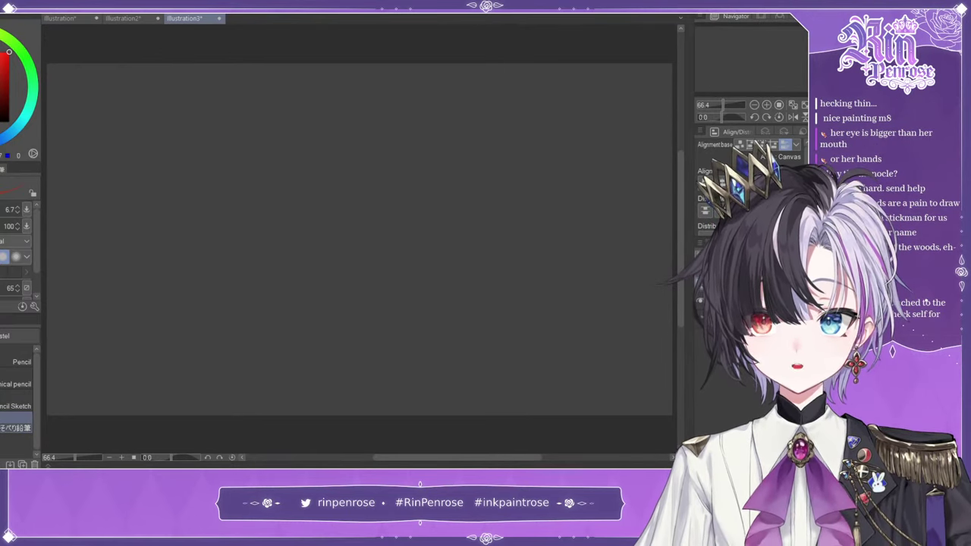
click(700, 301)
key(ctrl+t)
click(754, 105)
click(754, 105)
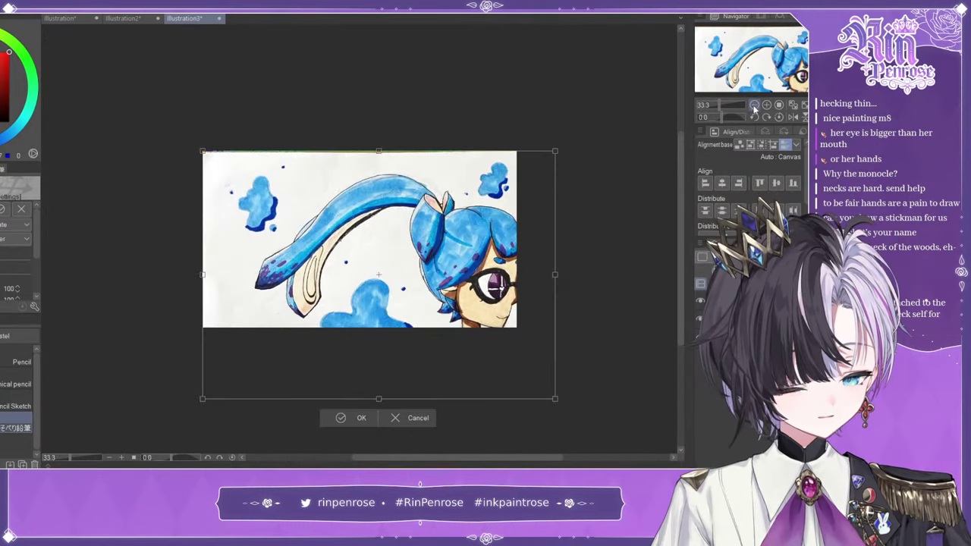
drag(550, 404, 454, 327)
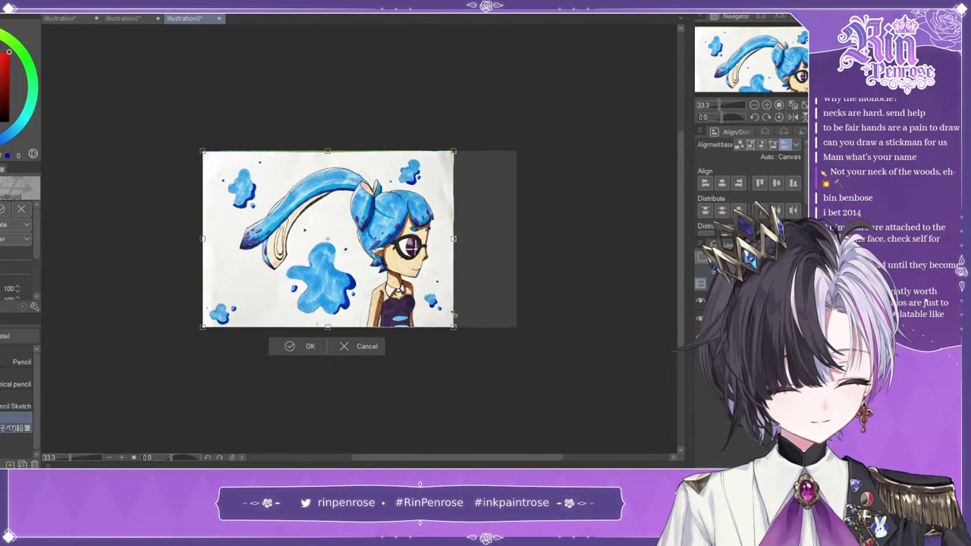
click(303, 346)
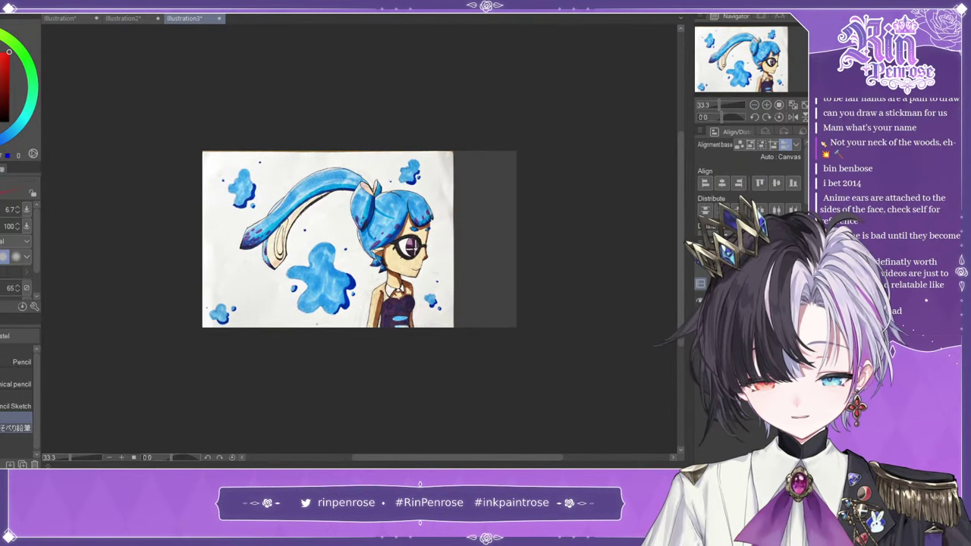
- Compare the blue-haired character drawing with the two earlier traced illustrations
key(k)
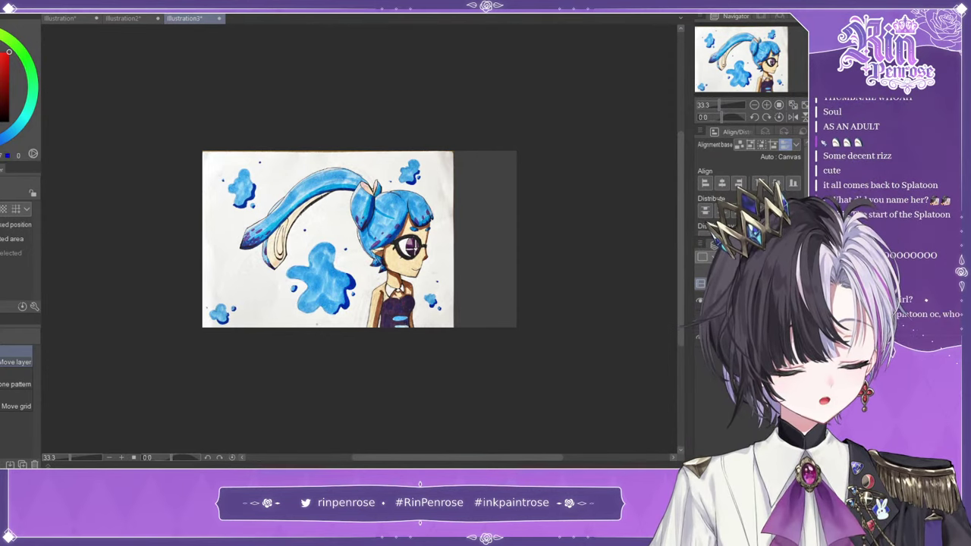
key(p)
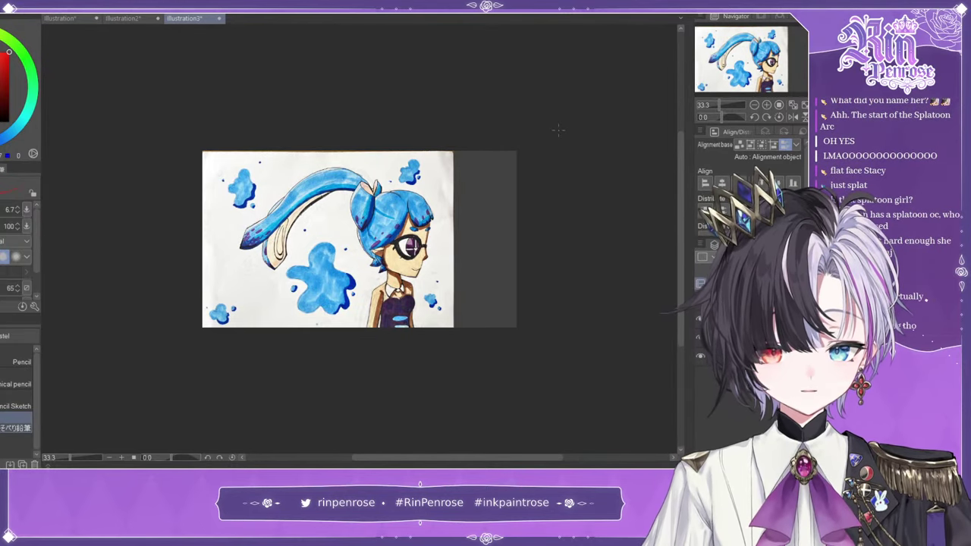
click(121, 18)
click(60, 19)
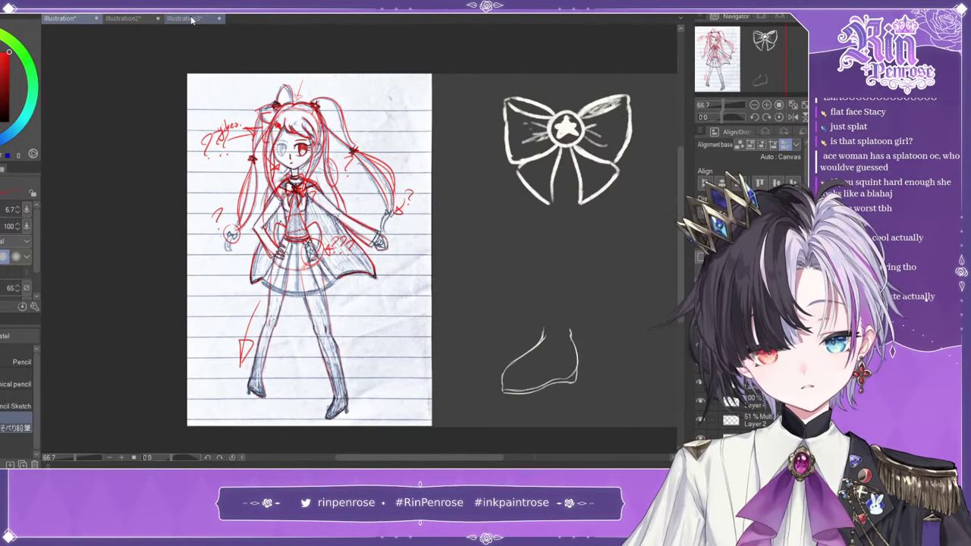
click(185, 18)
click(765, 106)
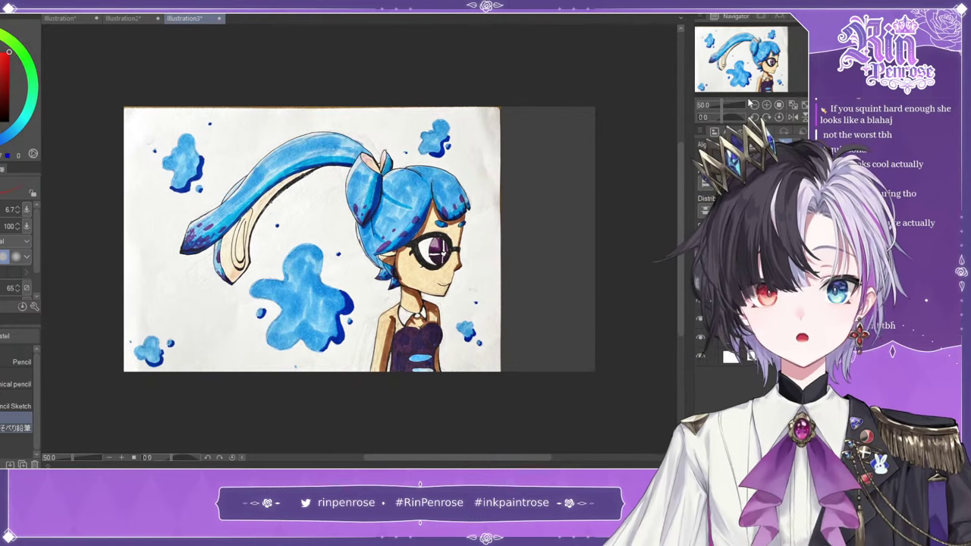
click(57, 21)
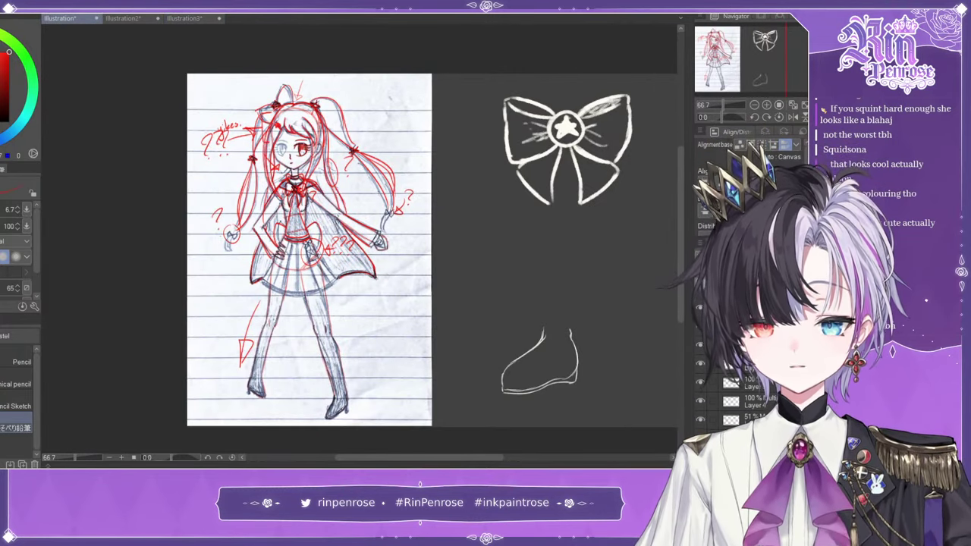
click(122, 18)
click(184, 18)
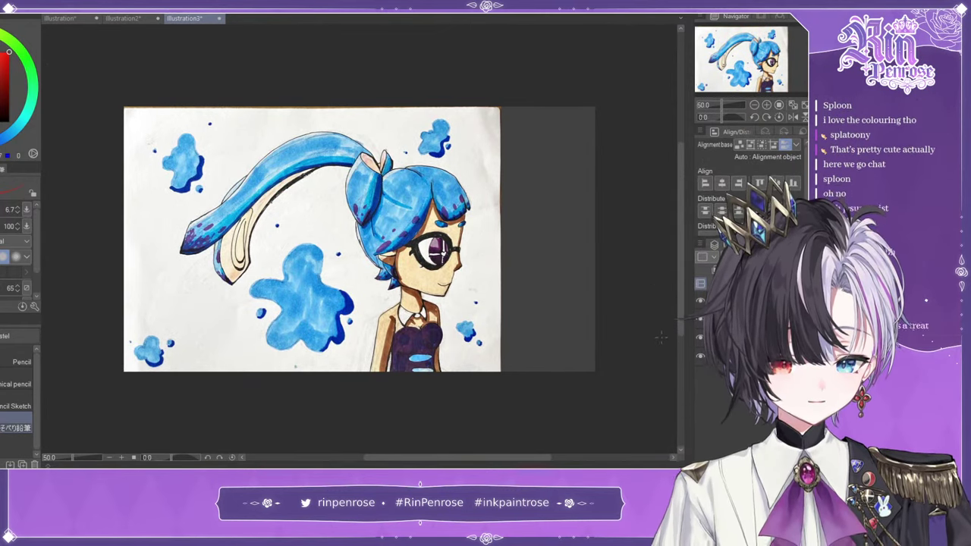
- Try tracing the blue-haired character's face profile in red from forehead to chin, checking the line with the drawing hidden
key(ctrl+plus)
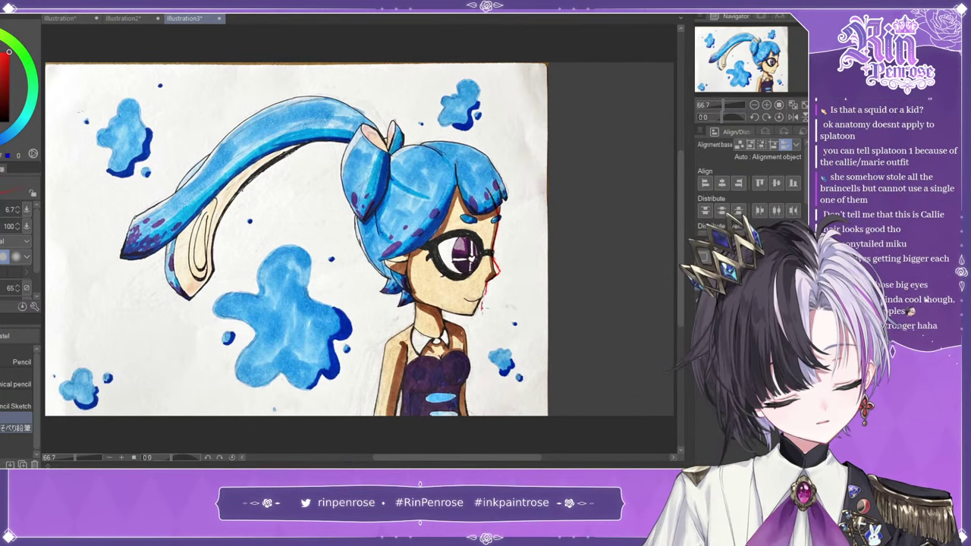
key(Delete)
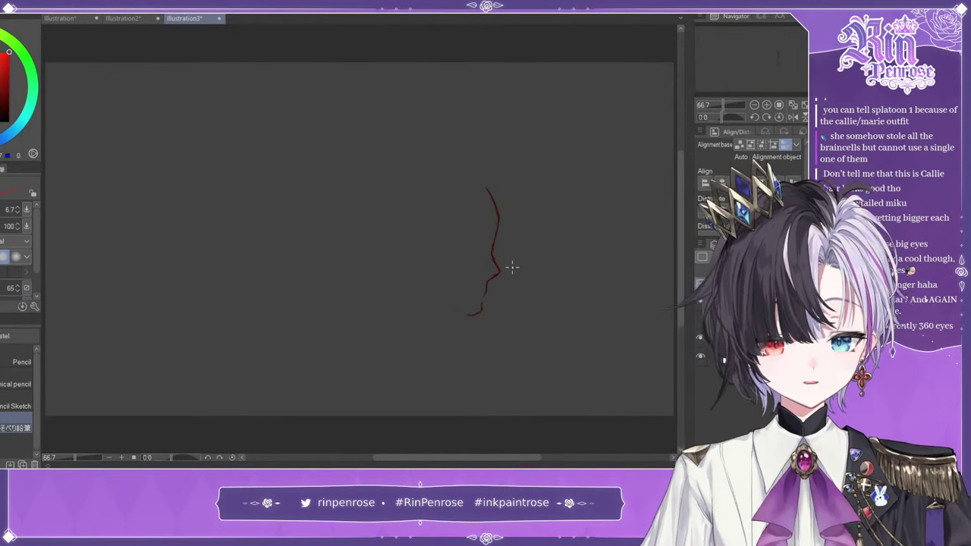
key(ctrl+z)
key(ctrl+plus)
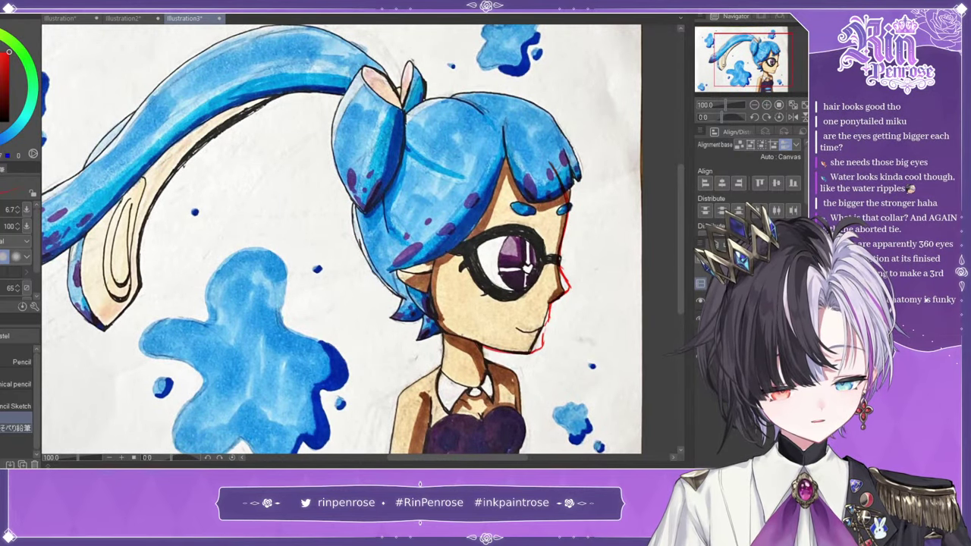
- Undo the red face profile strokes on the blue-haired character
key(ctrl+z)
key(ctrl+z)
key(ctrl+z)
key(ctrl+z)
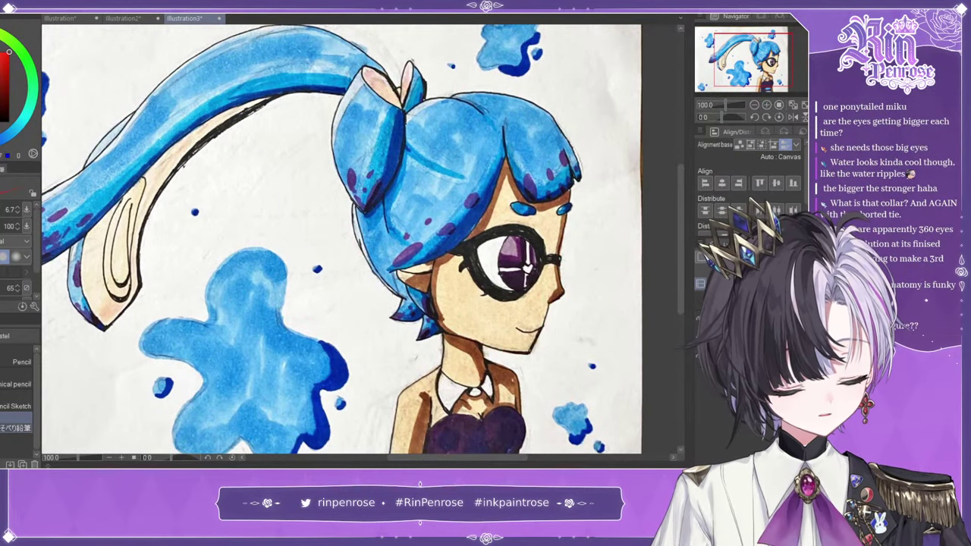
- Trace the blue-haired character's jawline and straight face front in red, from below the ear past the chin to the forehead
drag(434, 324, 530, 352)
drag(434, 326, 443, 333)
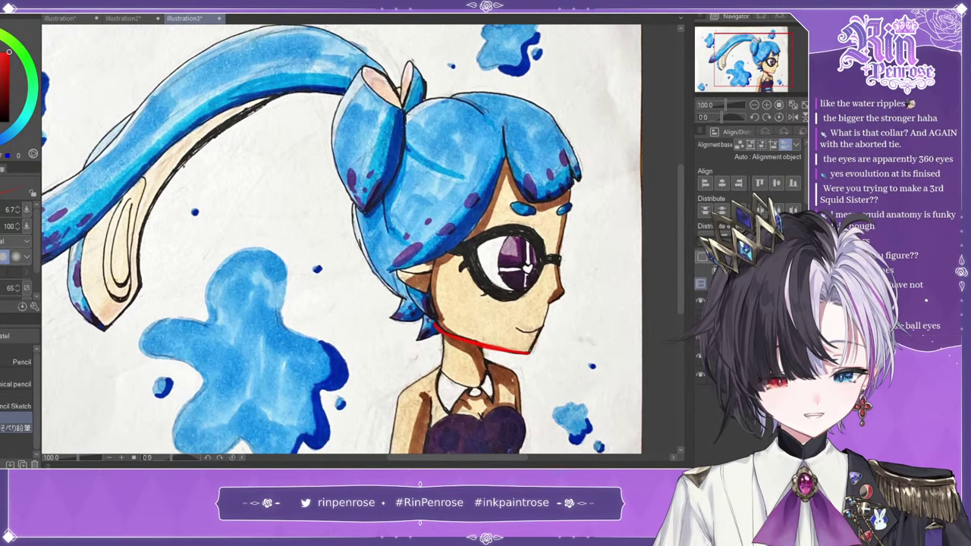
drag(427, 297, 440, 331)
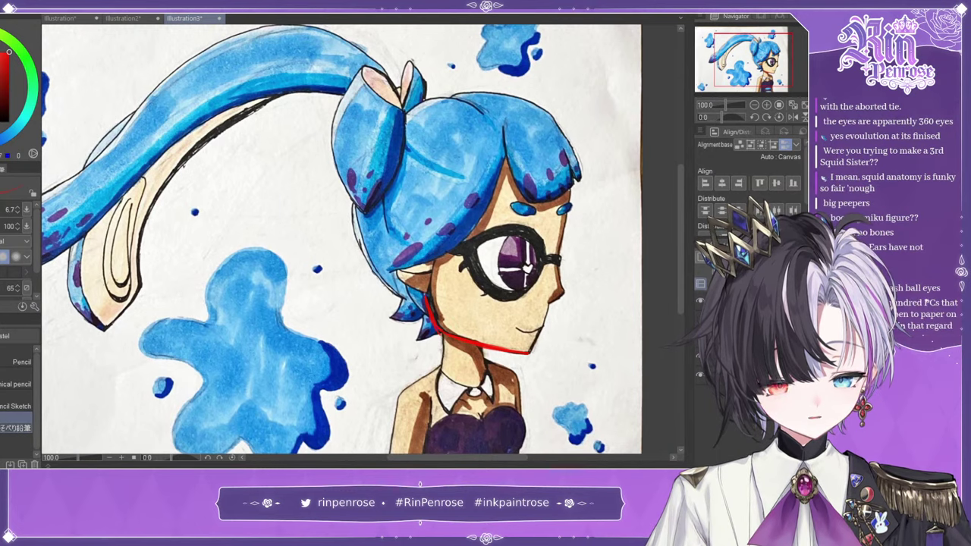
drag(530, 353, 570, 178)
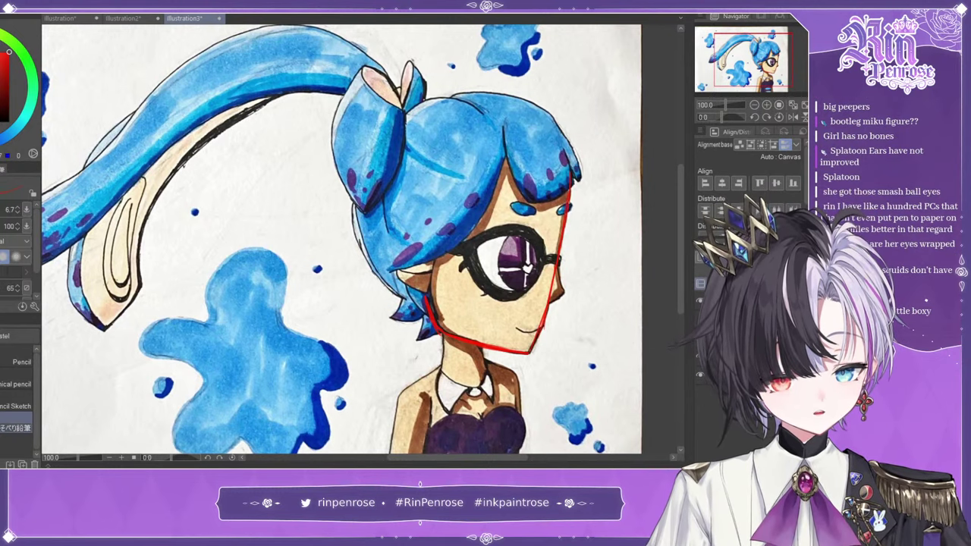
- Trace the rounded skull in red over the hair, from the forehead around the back of the head to the ear
drag(568, 179, 525, 111)
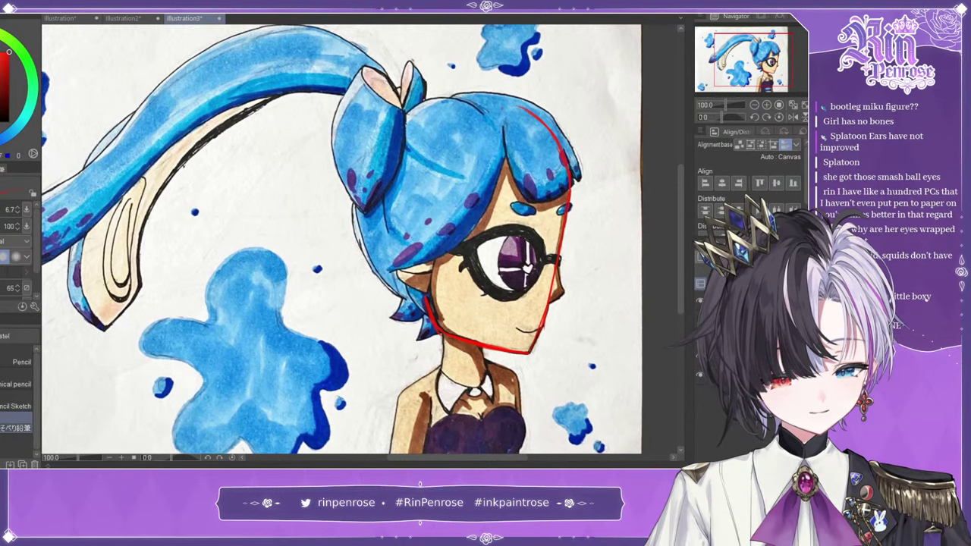
drag(718, 115, 704, 124)
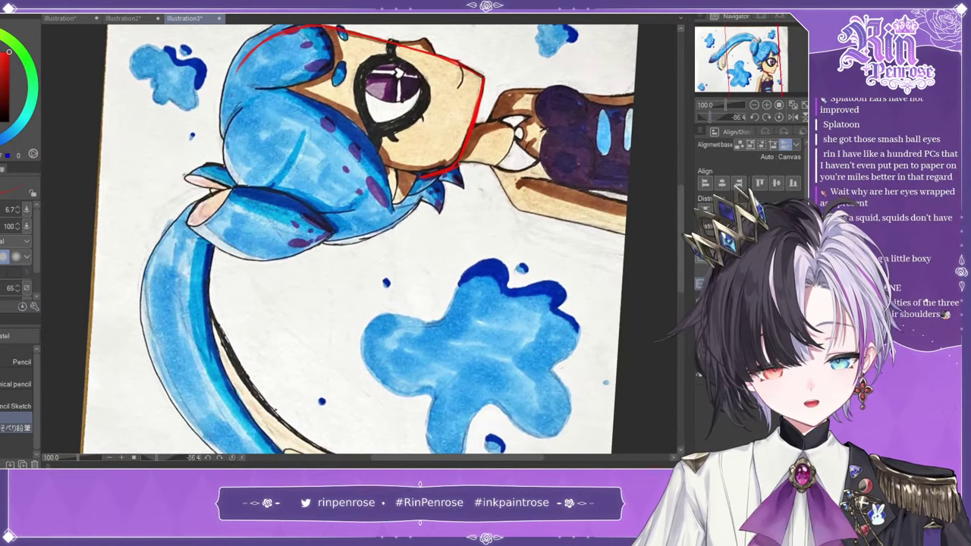
drag(260, 201, 334, 226)
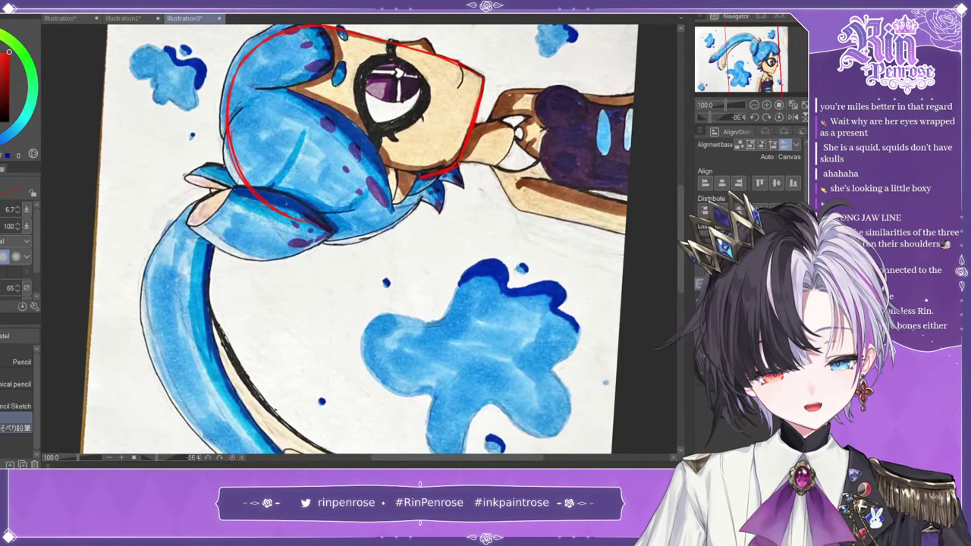
click(789, 118)
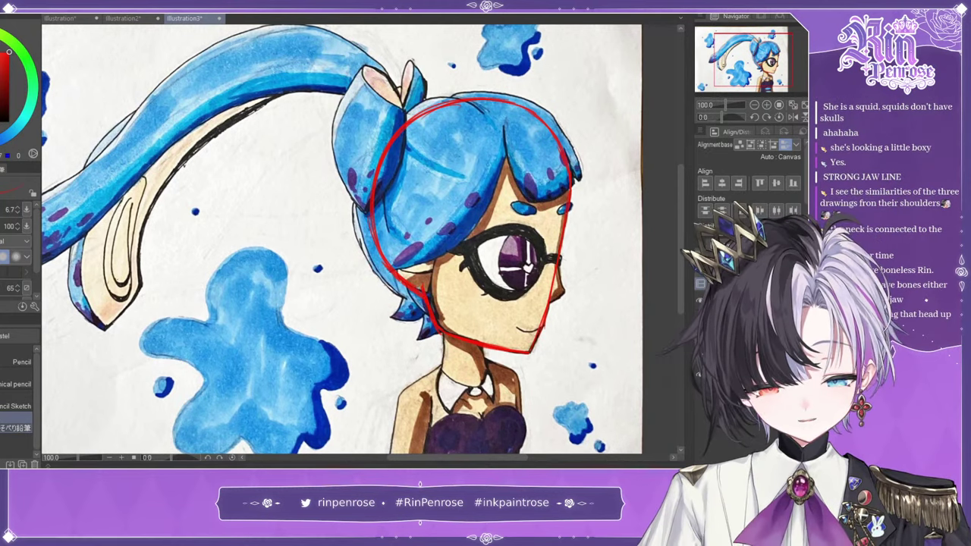
- Trace the pointed ear in red with brush sizes 13.5 and 6.7, and check the head outline with the drawing hidden
key(])
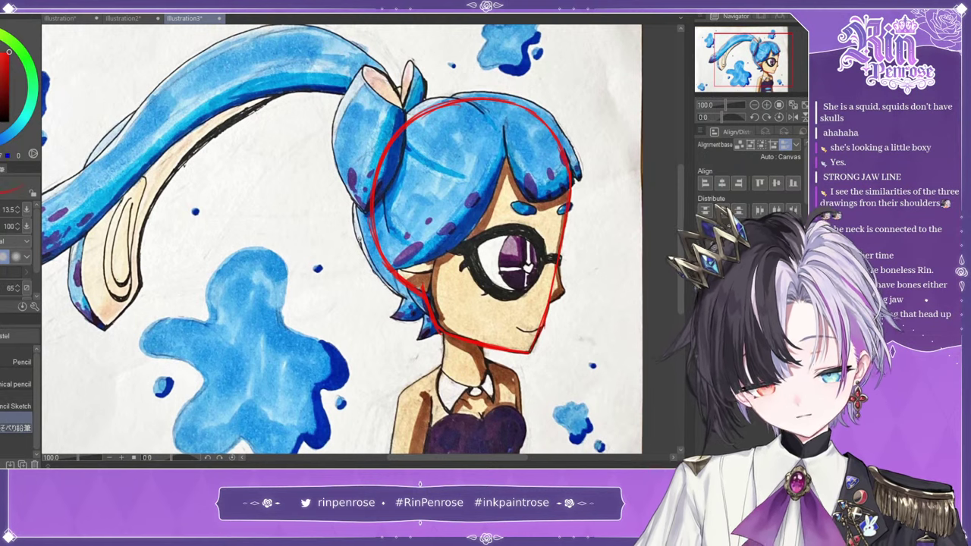
drag(392, 270, 437, 260)
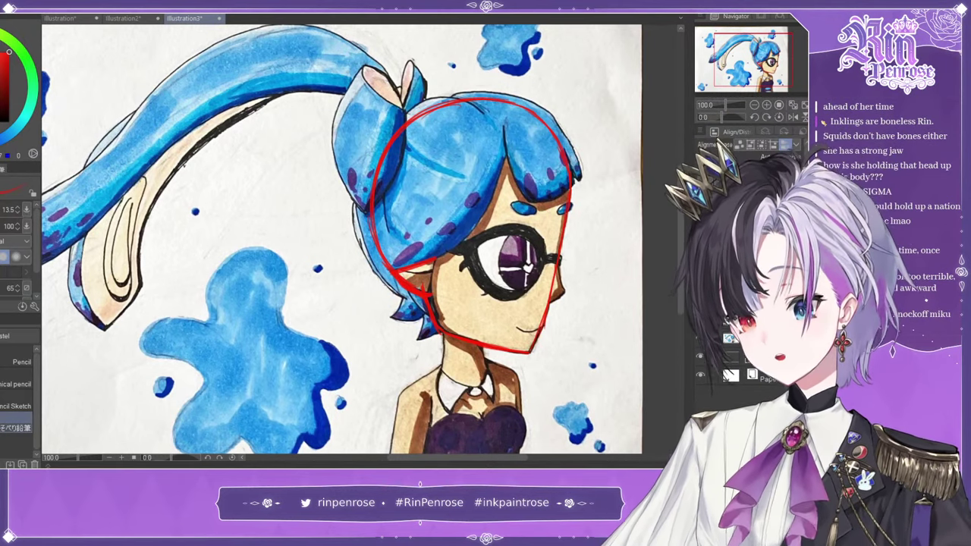
key([)
key([)
key([)
key([)
key([)
key([)
key([)
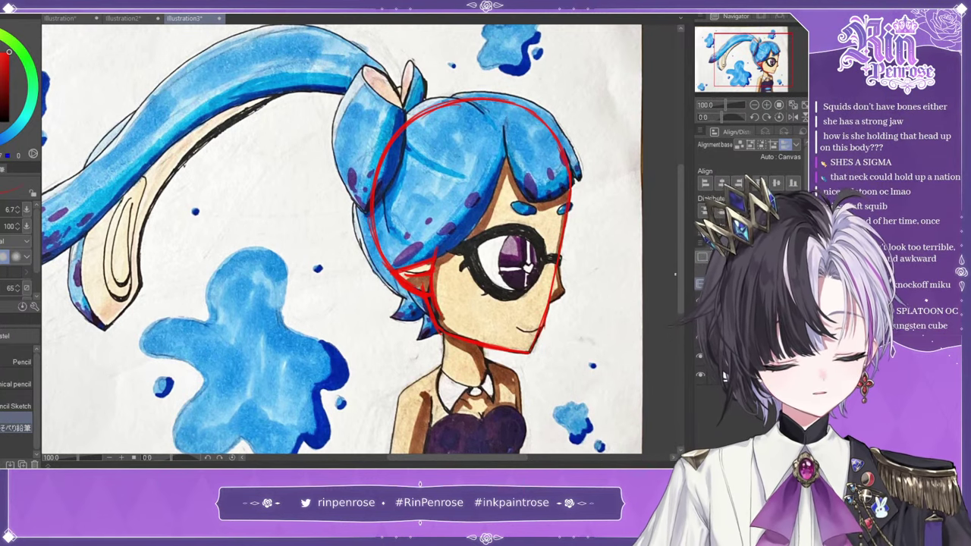
click(701, 337)
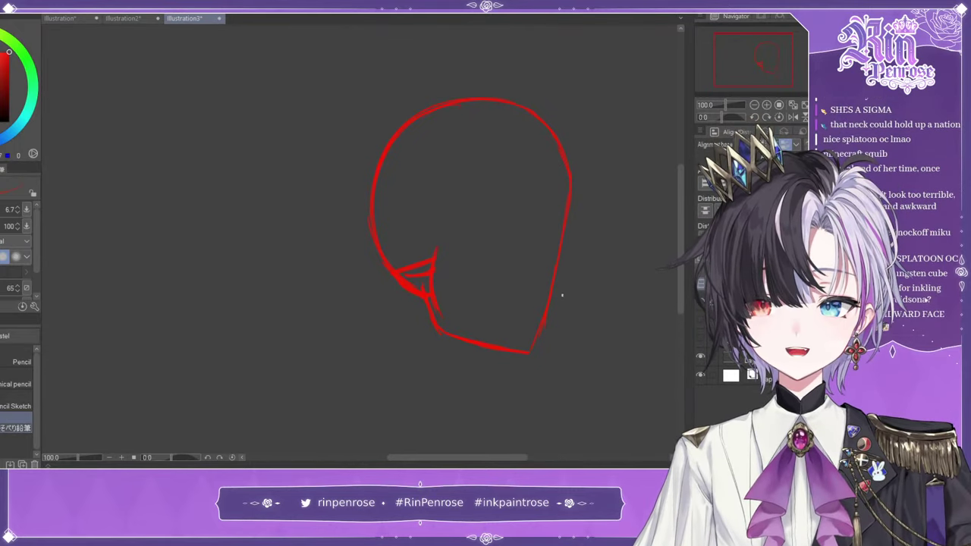
click(700, 338)
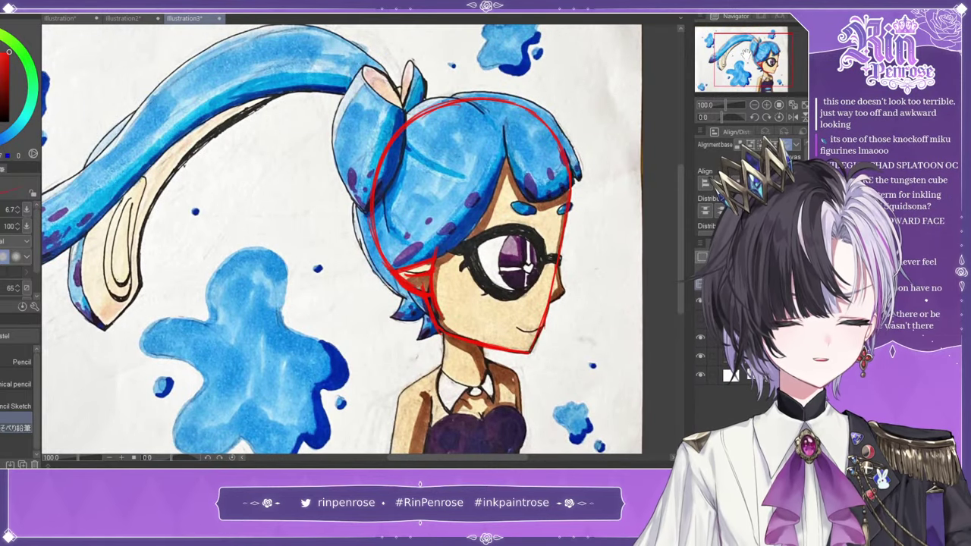
click(701, 338)
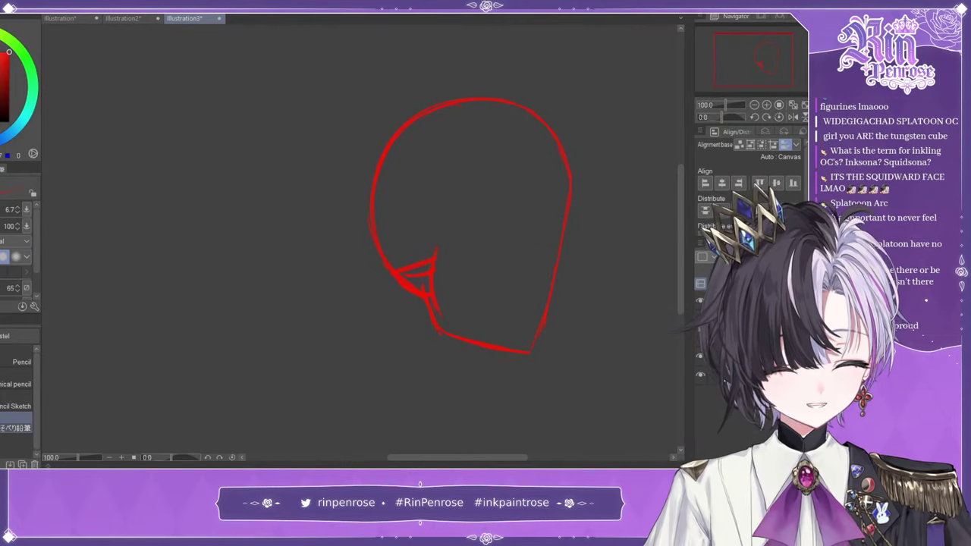
click(701, 338)
- Trace the neck, shoulders, arms, chest and collarbones in red, and check the whole figure with the drawing hidden
mouse_move(727, 50)
mouse_down()
mouse_move(735, 67)
mouse_move(745, 49)
mouse_move(745, 61)
mouse_up()
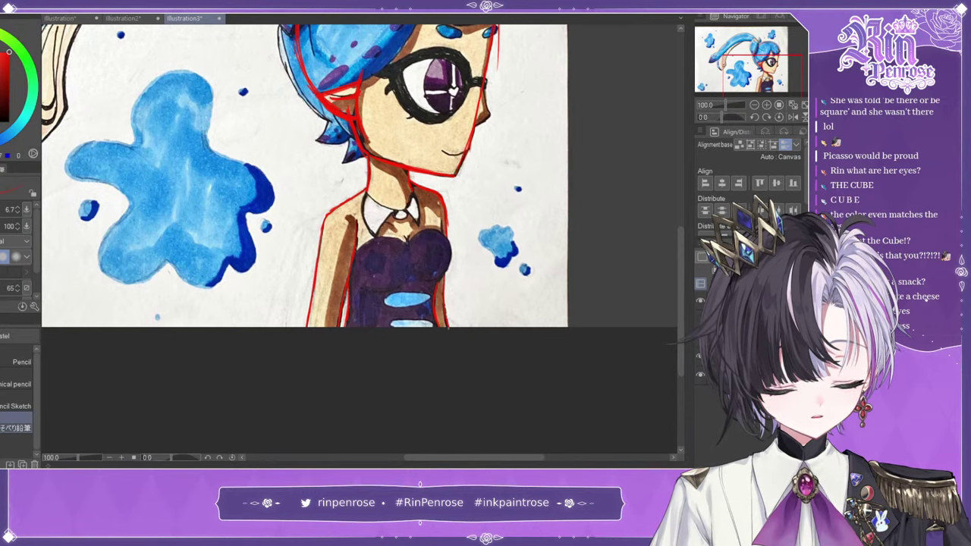
click(793, 117)
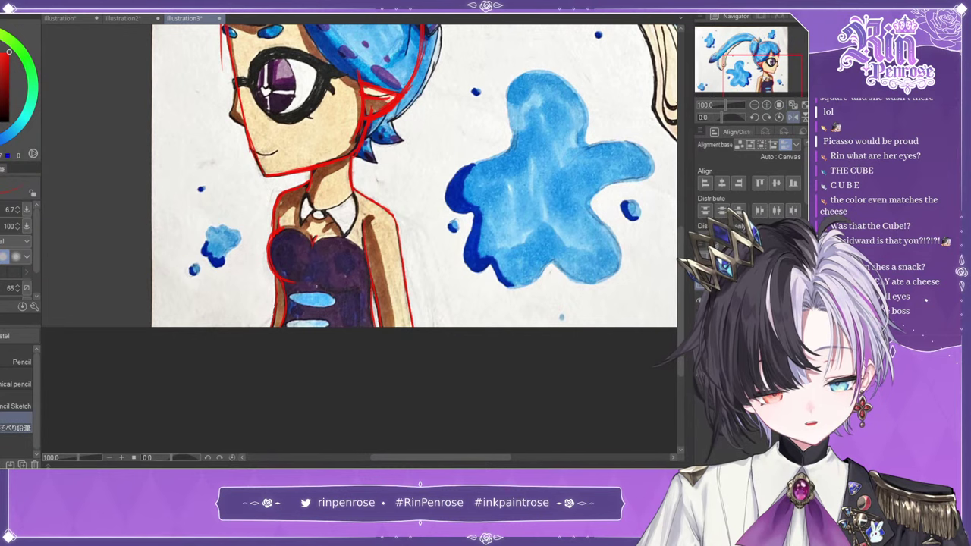
click(793, 116)
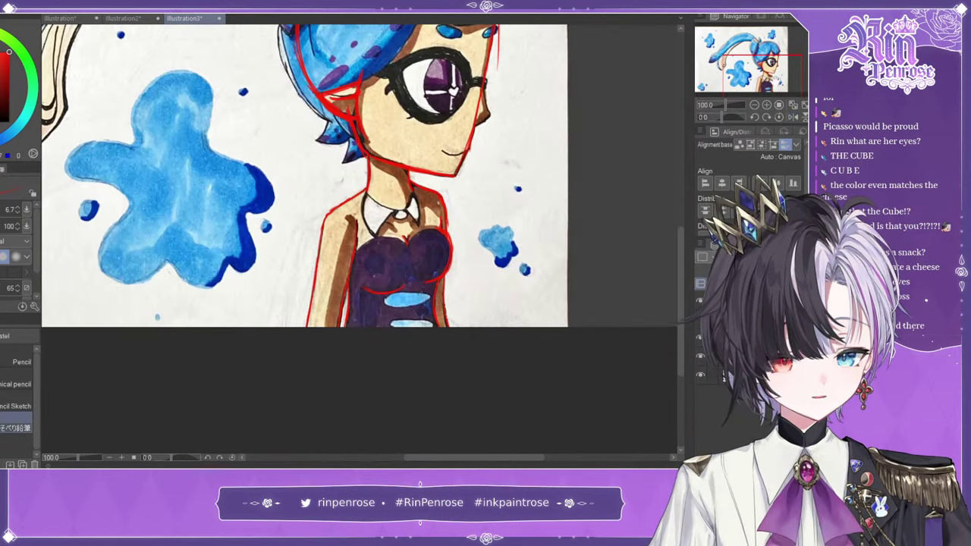
drag(762, 55, 762, 52)
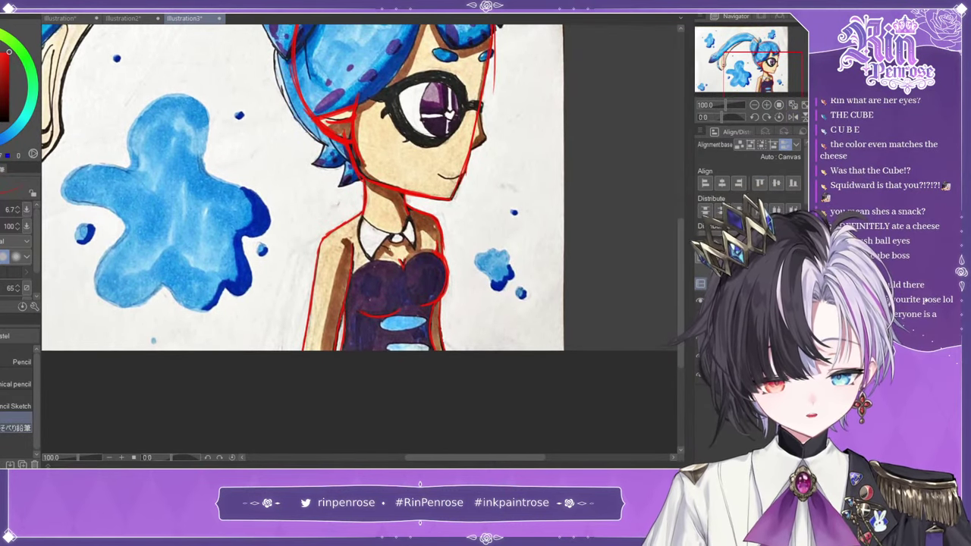
drag(364, 237, 390, 249)
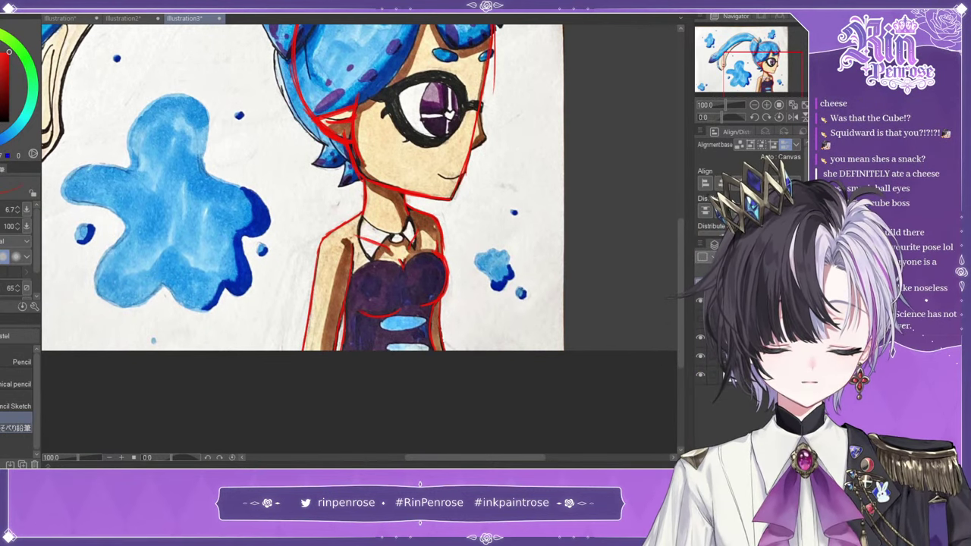
drag(755, 57, 750, 45)
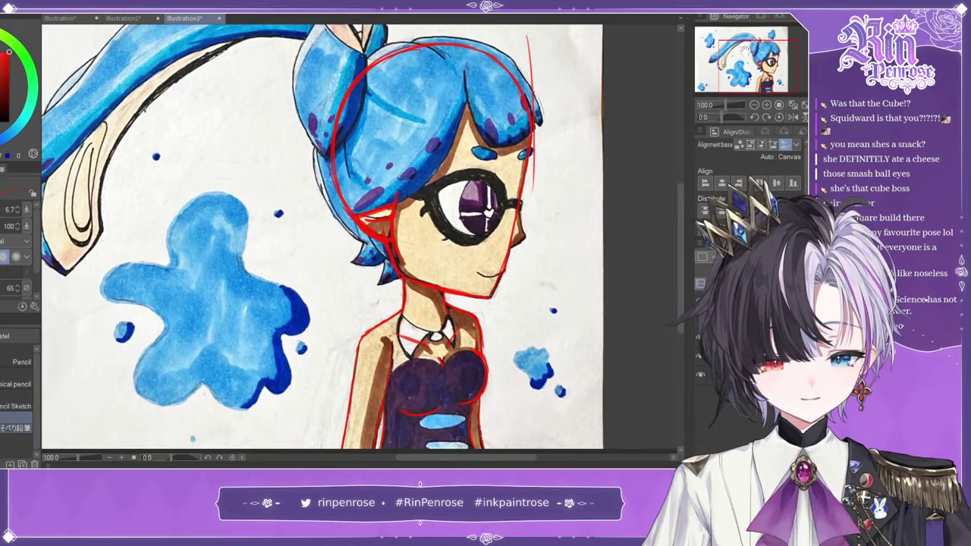
click(700, 338)
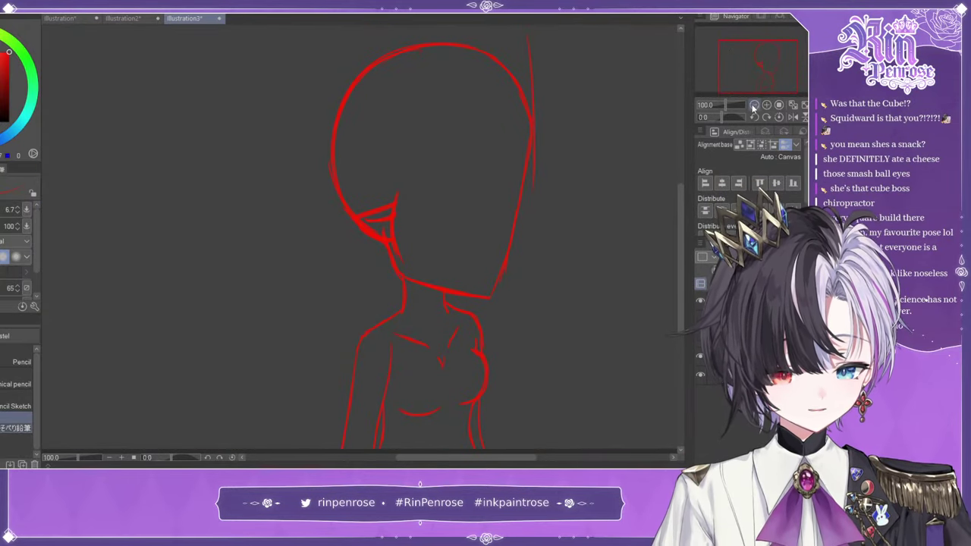
click(754, 105)
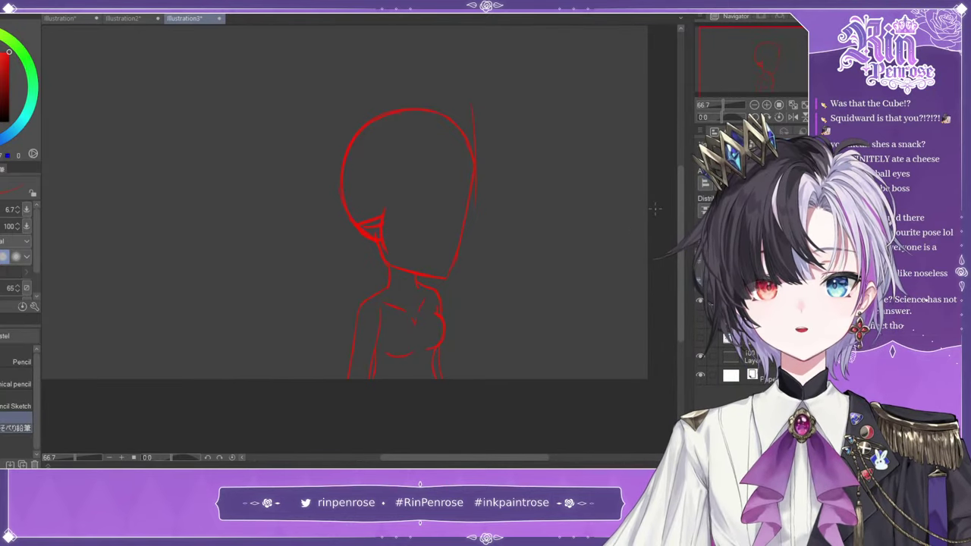
click(700, 339)
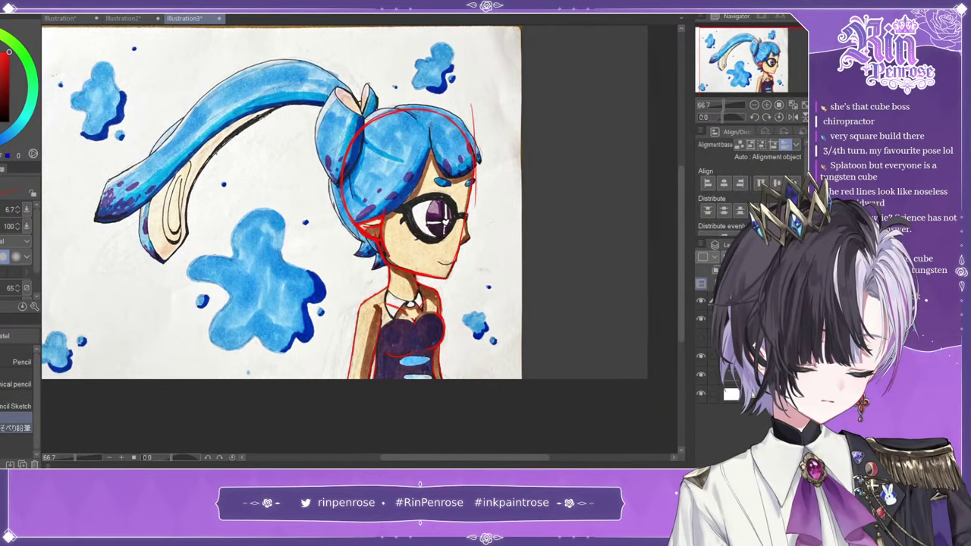
- Trace the small pointed nose on the face profile in red
click(766, 105)
click(766, 105)
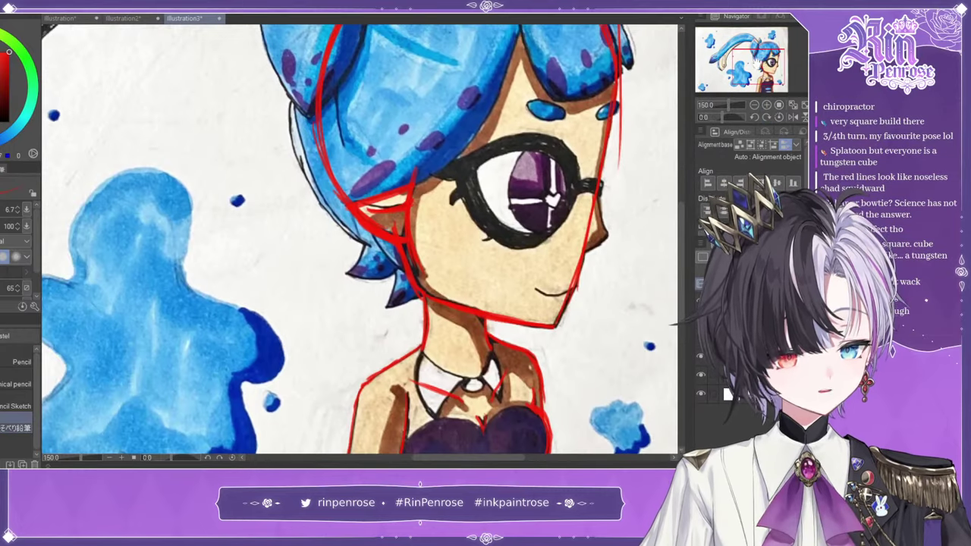
drag(753, 67, 761, 69)
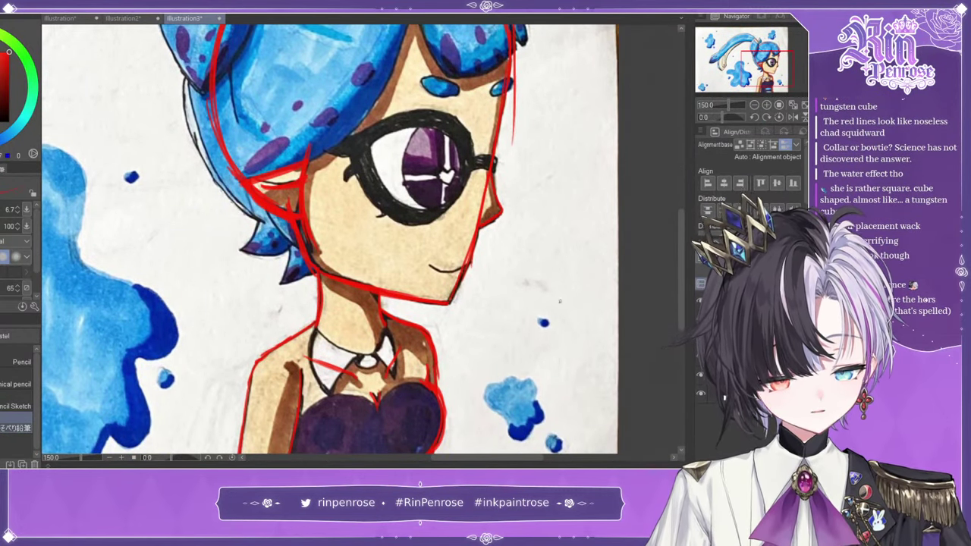
- Try sketching a separate triangular nose shape in red beside the face, and undo it
drag(531, 150, 523, 247)
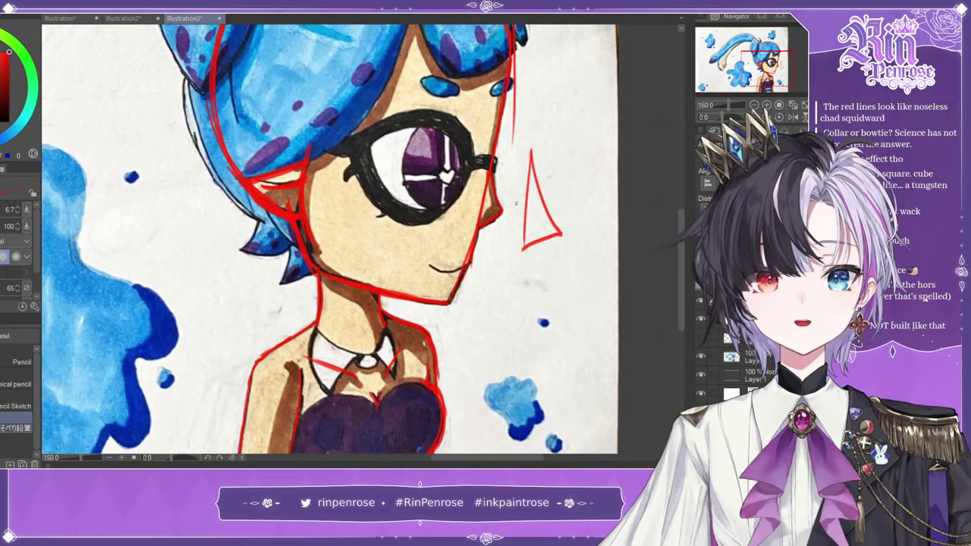
key(ctrl+z)
key(ctrl+z)
key(ctrl+z)
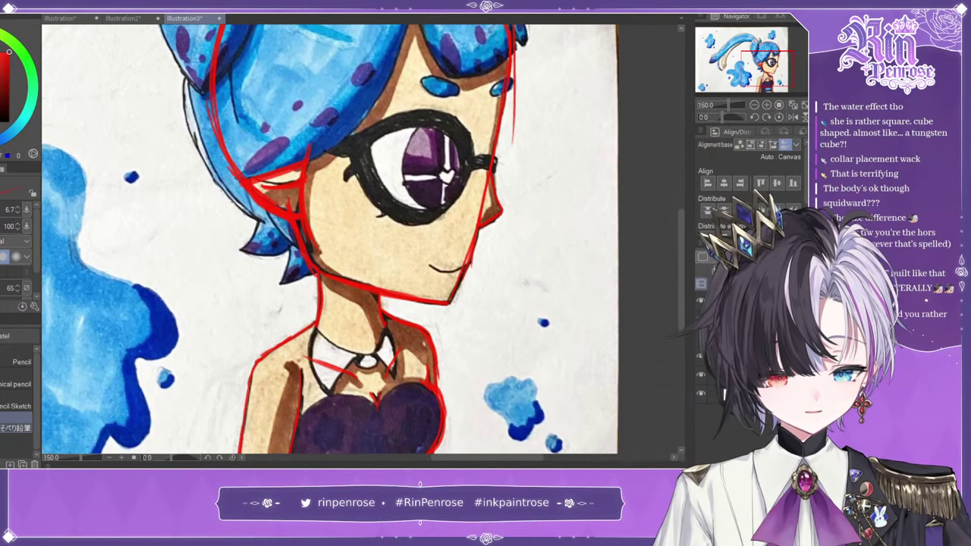
- Trace the mouth in red, mark it with an arrow beside the chin, and hide the drawing
mouse_move(429, 265)
mouse_down()
mouse_move(470, 263)
mouse_move(509, 283)
mouse_up()
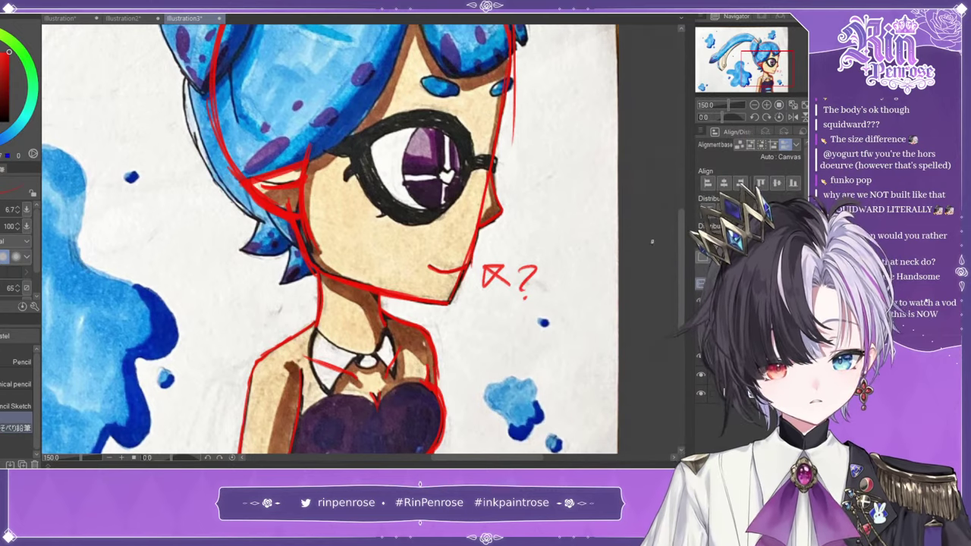
click(700, 374)
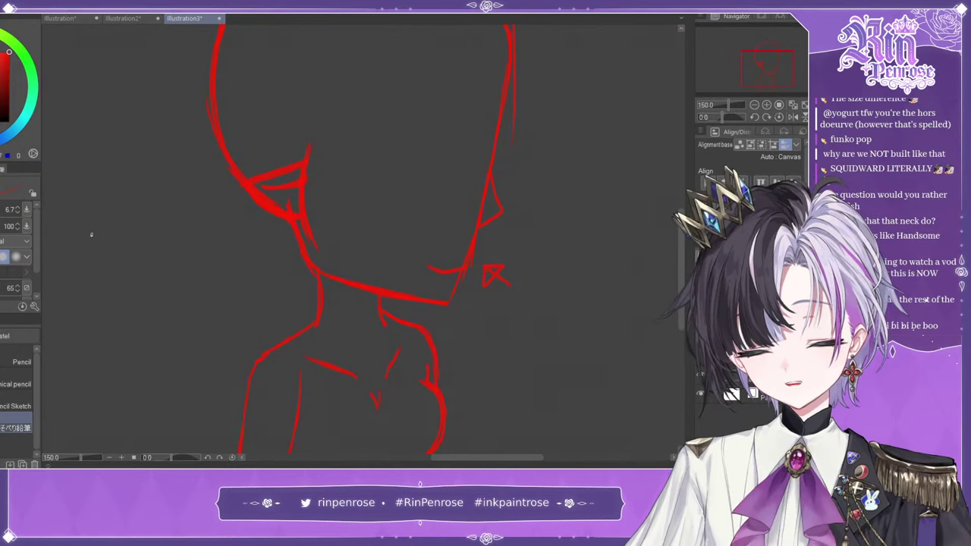
- Try sketching a separate mouth line meeting the face edge in the empty area behind the head, and undo it
drag(92, 236, 130, 240)
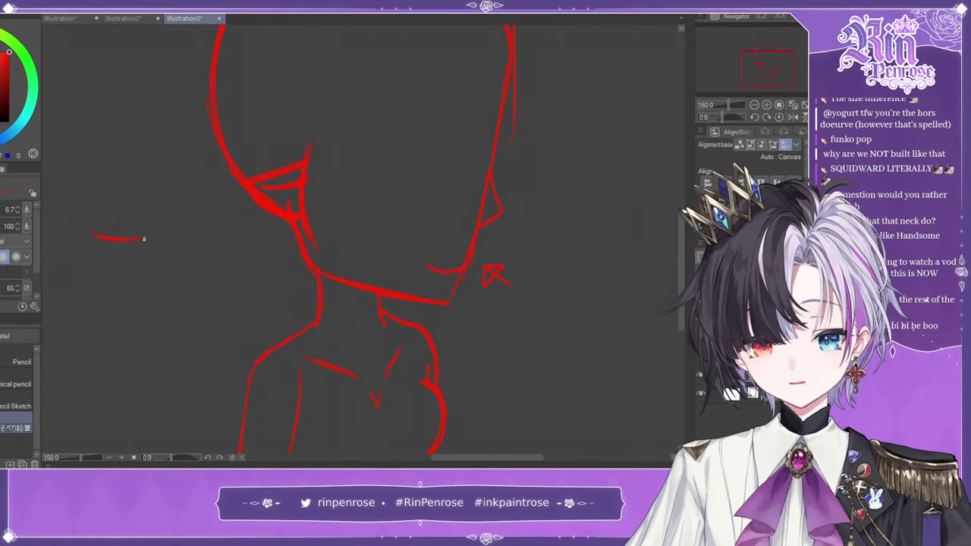
drag(142, 240, 146, 229)
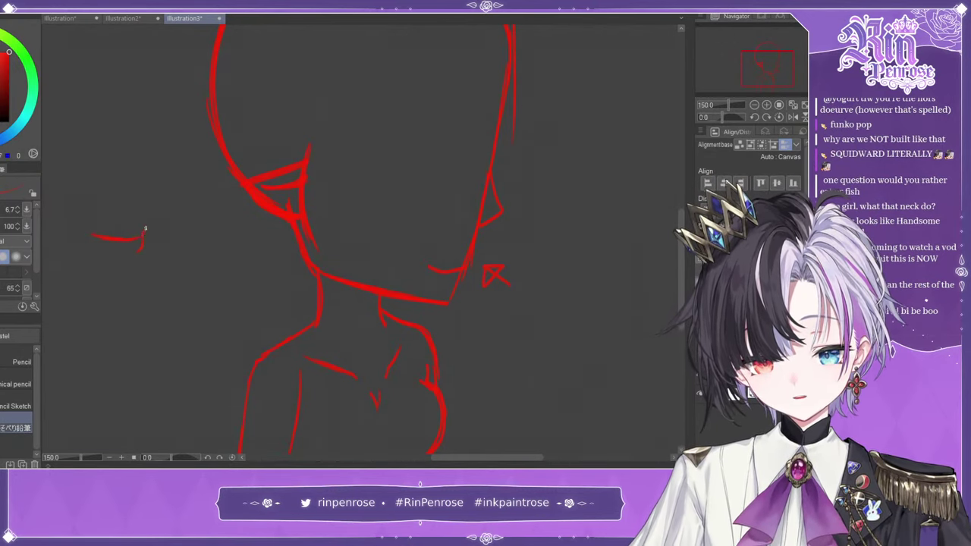
key(ctrl+z)
key(ctrl+z)
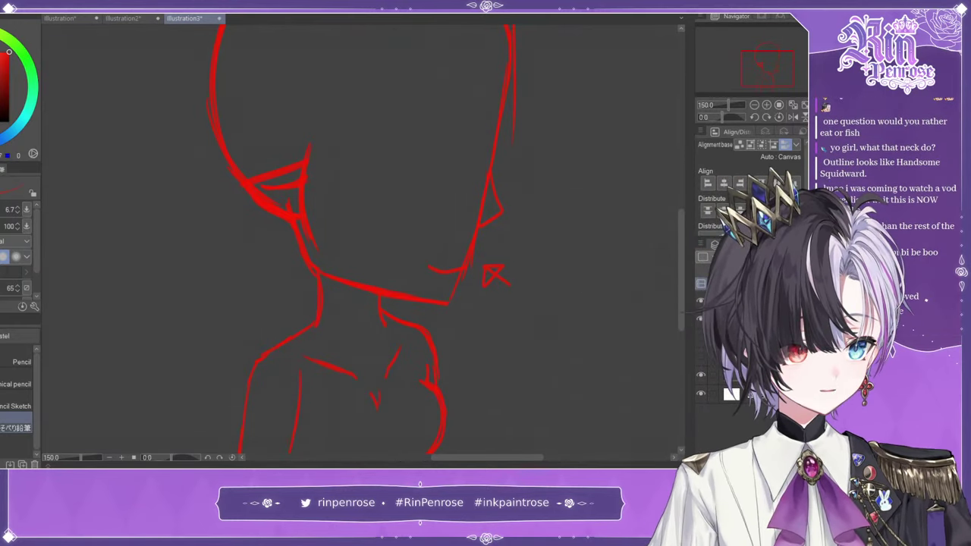
- Trace the inner outline of the eye in red over the drawing, and check the face with the drawing hidden
click(701, 359)
drag(425, 228, 373, 275)
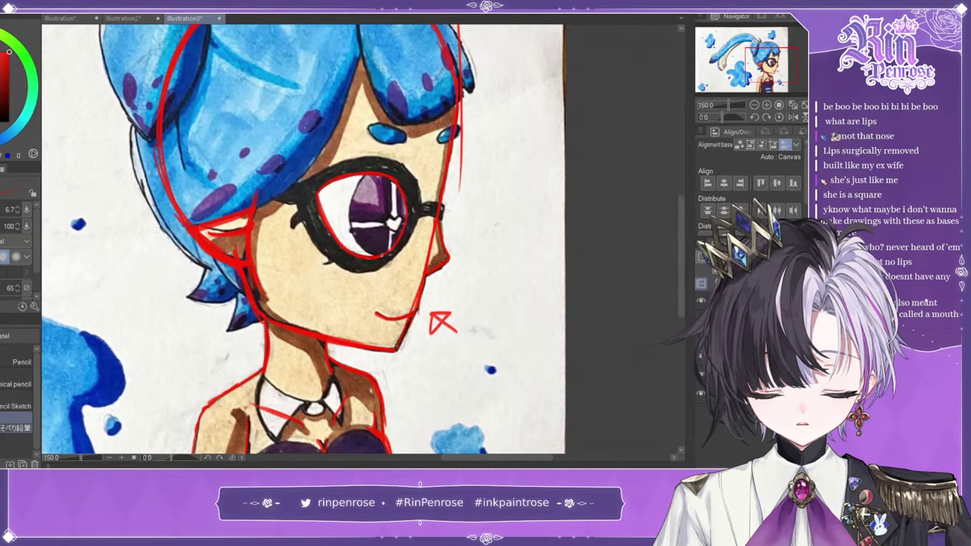
click(702, 353)
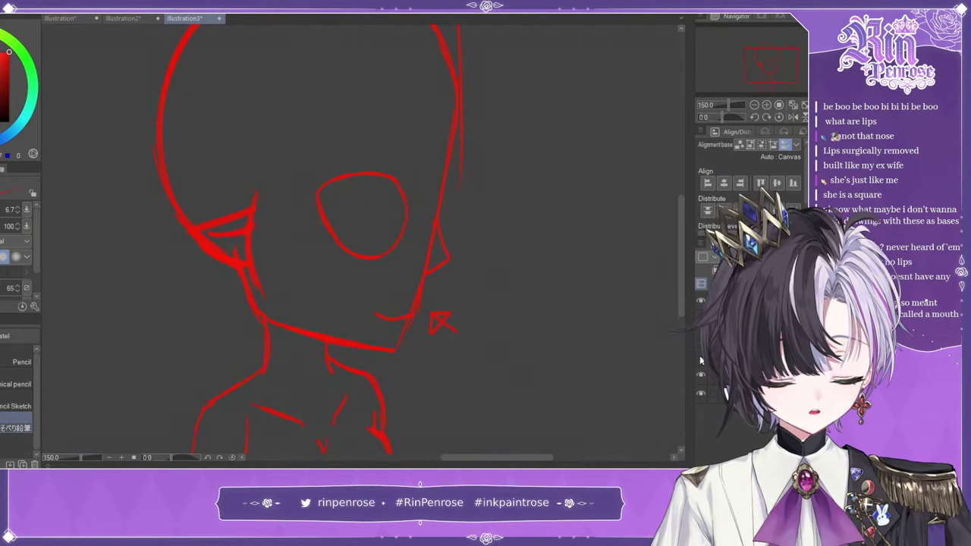
click(755, 106)
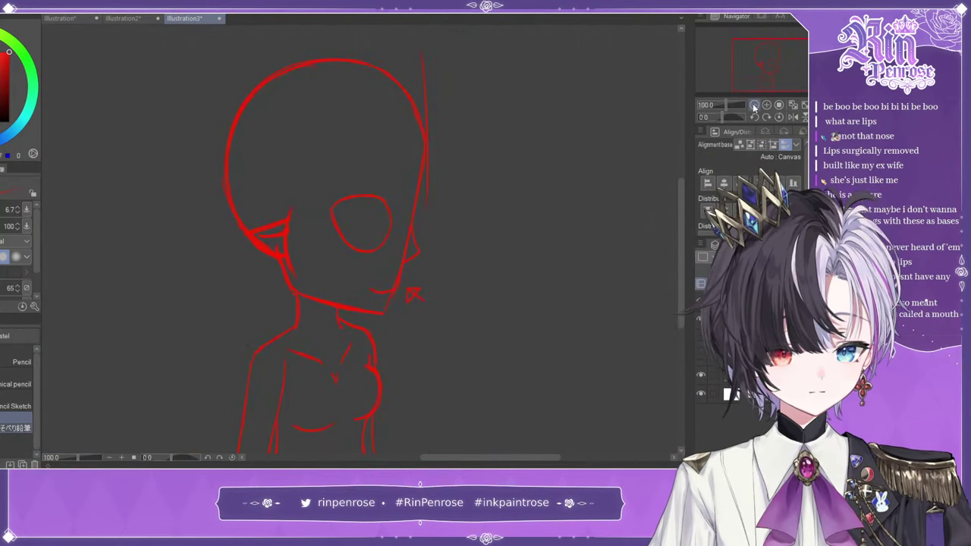
click(702, 356)
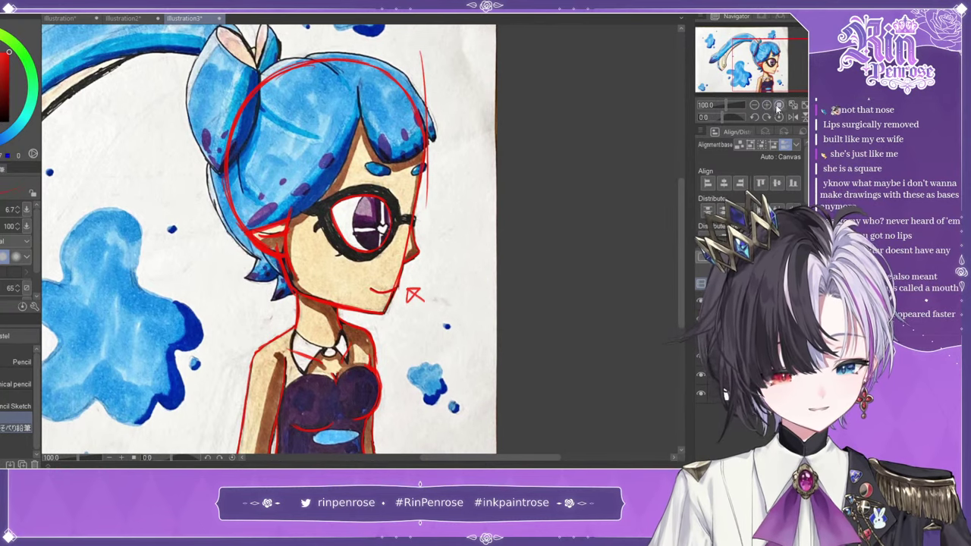
- Mark the far eyebrow at the face edge with a red arrow, and erase the stray vertical line in front of the forehead
key(ctrl+plus)
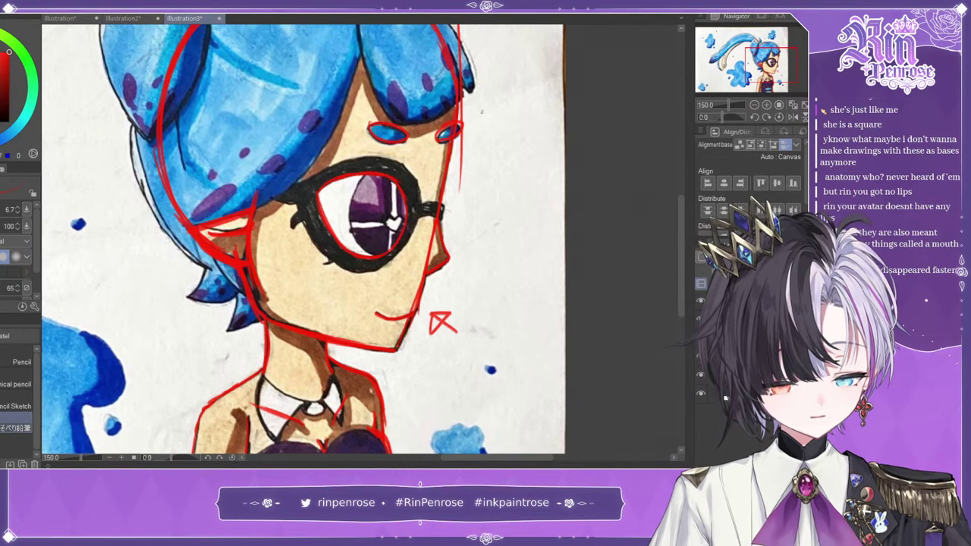
mouse_move(469, 139)
mouse_down()
mouse_move(512, 155)
mouse_move(485, 158)
mouse_up()
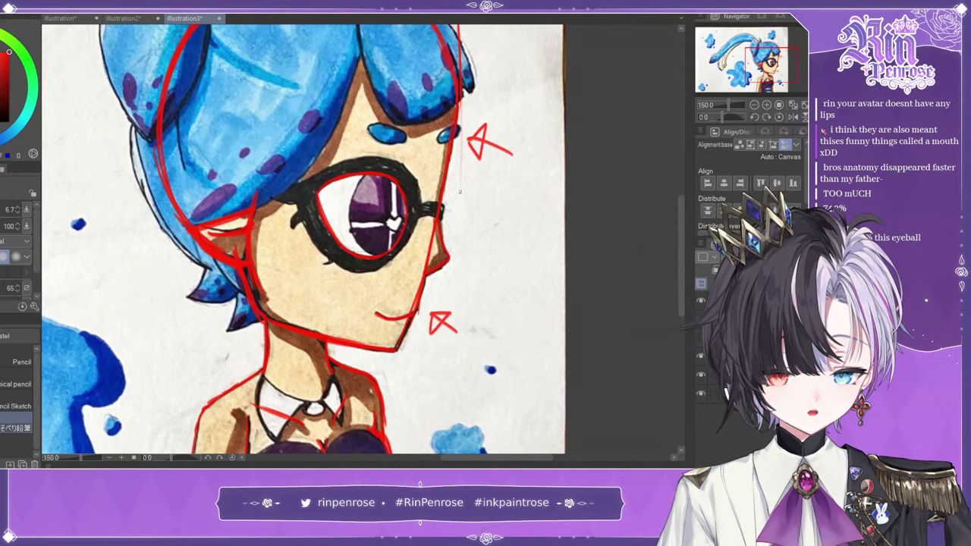
drag(757, 63, 756, 55)
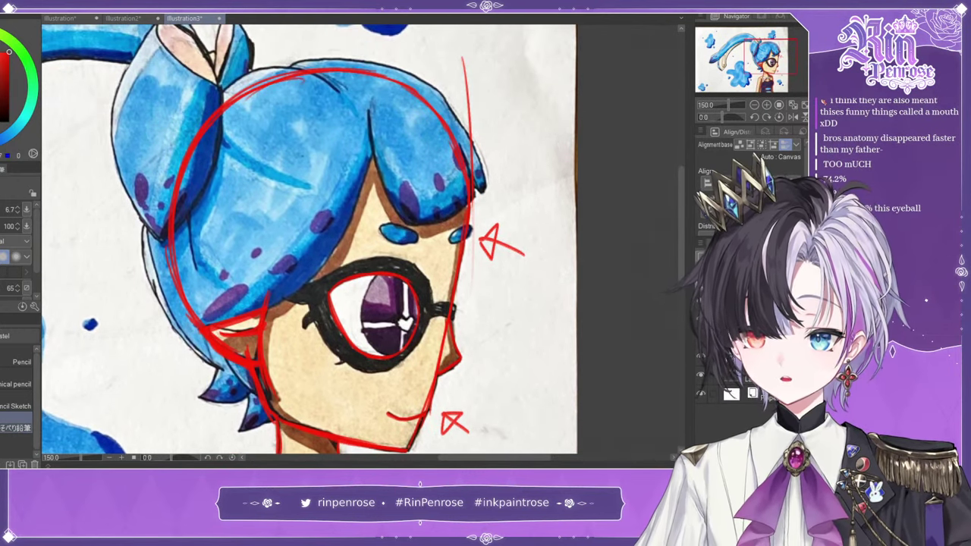
click(16, 398)
mouse_move(464, 61)
mouse_down()
mouse_move(478, 111)
mouse_move(472, 158)
mouse_up()
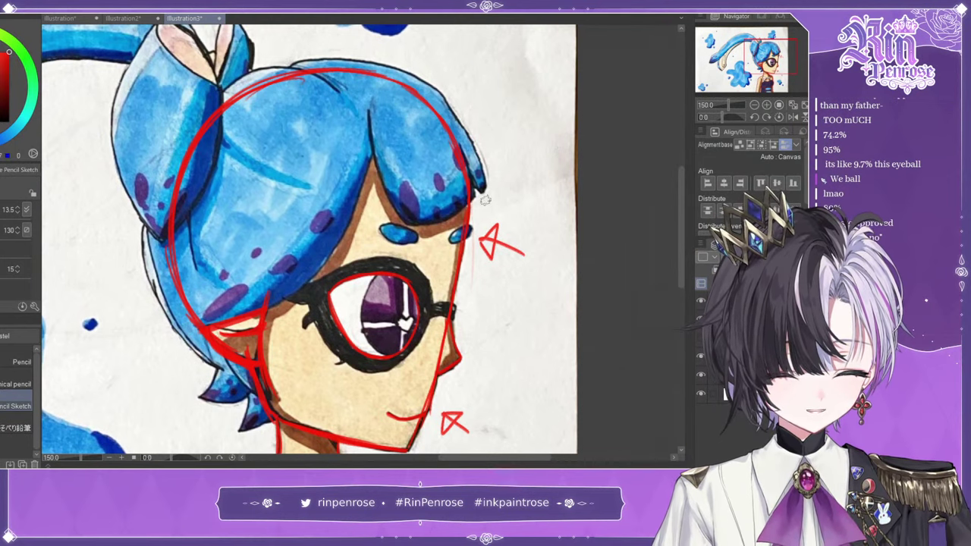
- Try outlining both eyebrows, the glasses' bridge and the hair highlight in red, and undo the strokes
click(16, 428)
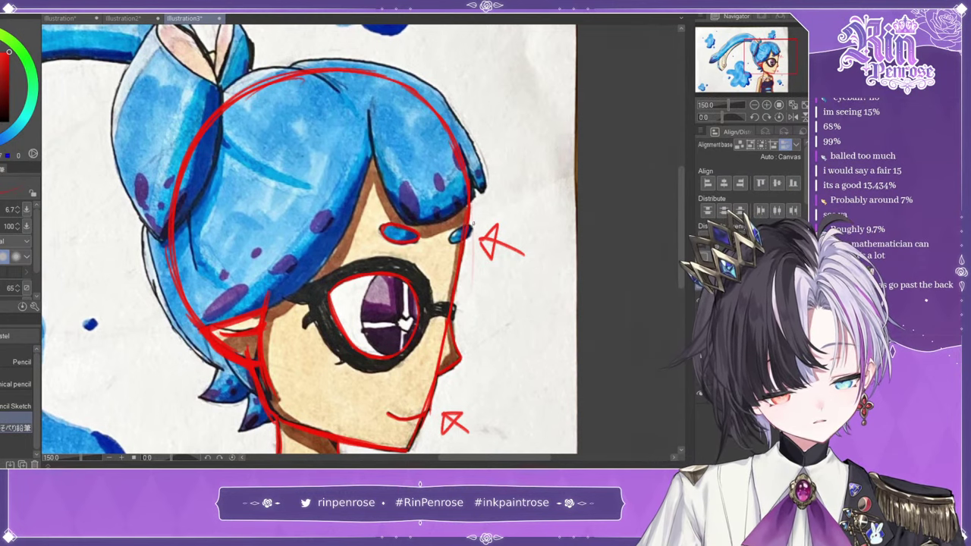
mouse_move(751, 54)
mouse_down()
mouse_move(724, 46)
mouse_move(750, 55)
mouse_up()
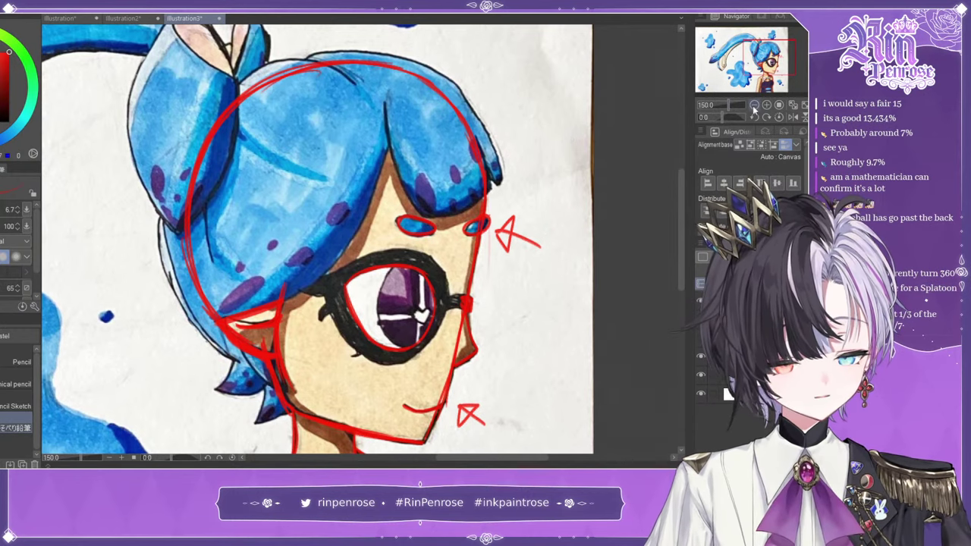
click(754, 106)
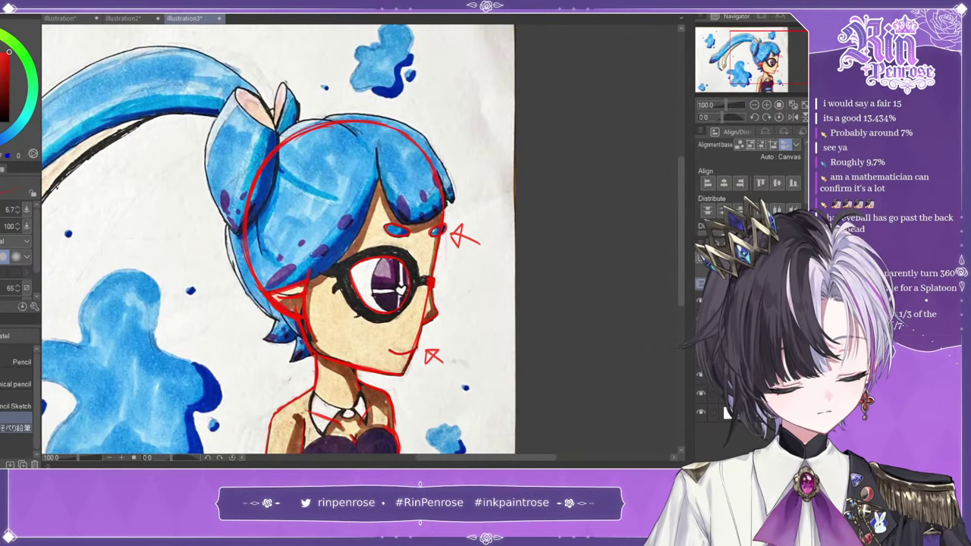
key(ctrl+z)
key(ctrl+z)
key(ctrl+z)
key(ctrl+z)
key(ctrl+z)
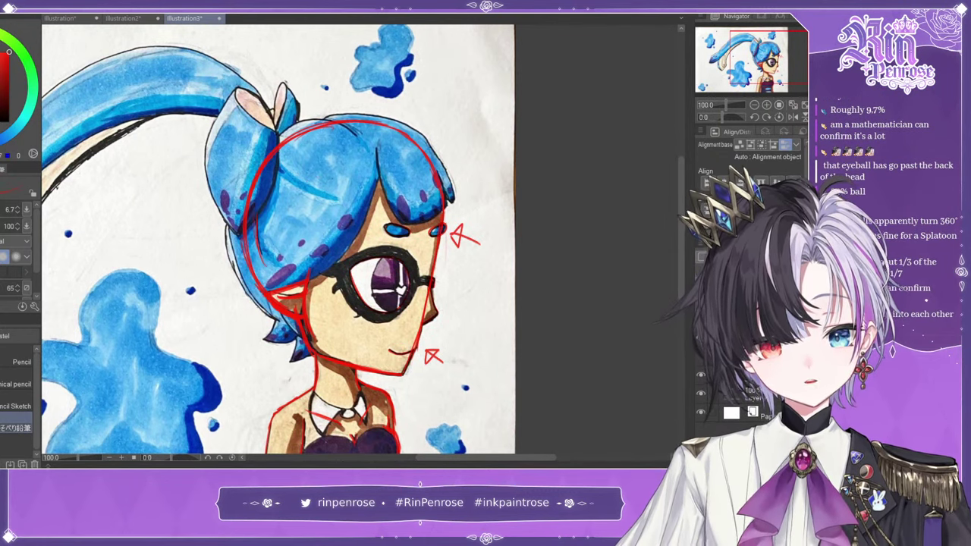
mouse_move(281, 169)
mouse_down()
mouse_move(339, 198)
mouse_move(283, 176)
mouse_up()
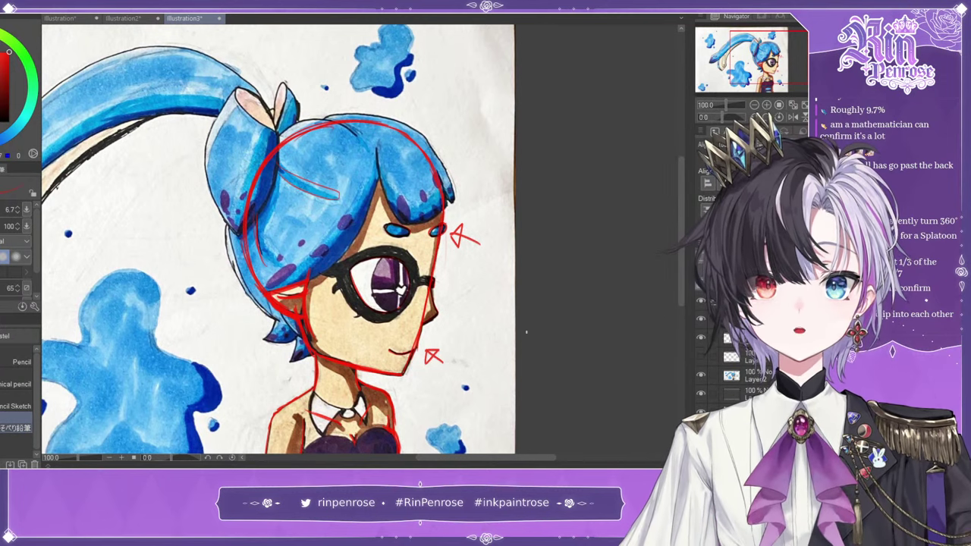
key(ctrl+z)
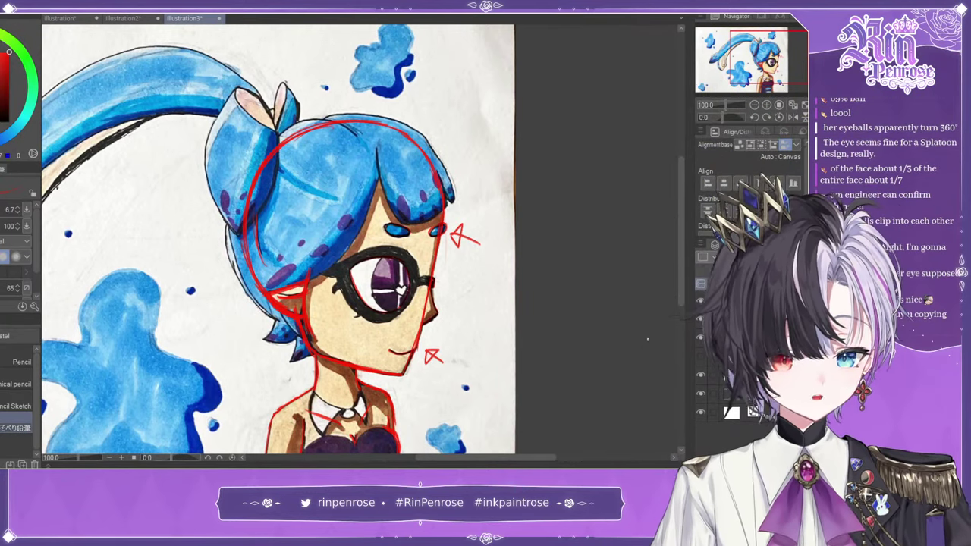
- Hide the earlier red tracings and outline the hair bun and its small folded tips in red over the drawing
click(700, 337)
click(700, 318)
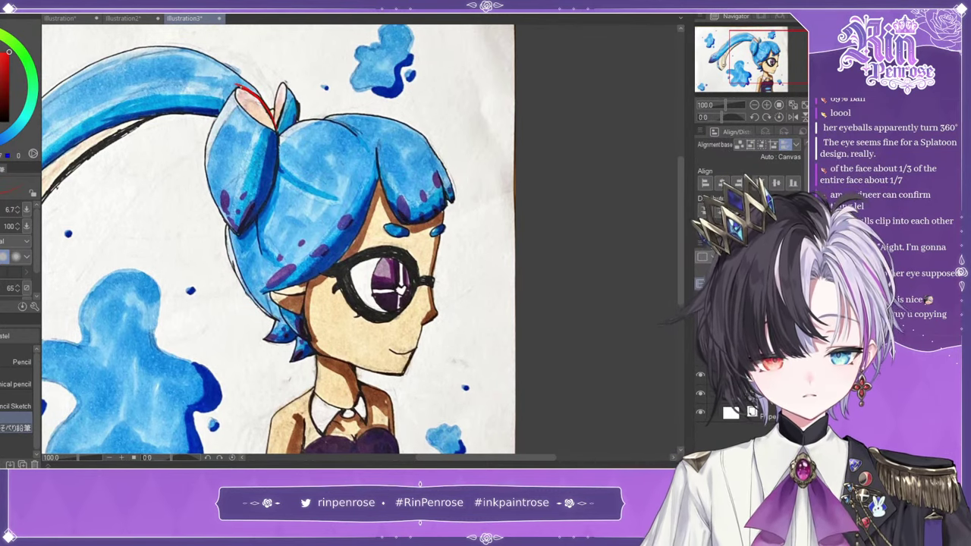
mouse_move(209, 146)
mouse_down()
mouse_move(212, 193)
mouse_move(237, 234)
mouse_up()
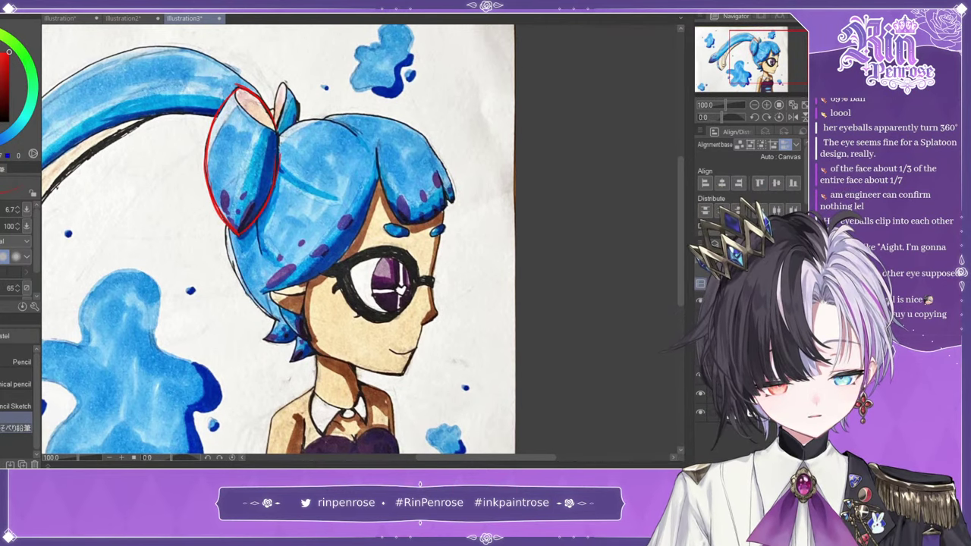
drag(276, 128, 239, 233)
key(ctrl+z)
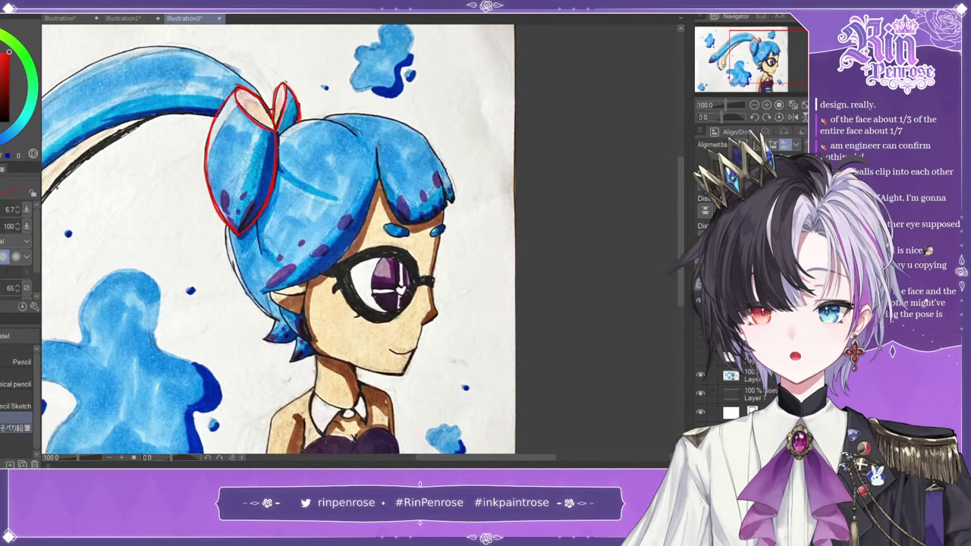
- Hide the drawing, show the red head outline, and move the bun outline back so it sits behind the head circle
key(k)
click(700, 377)
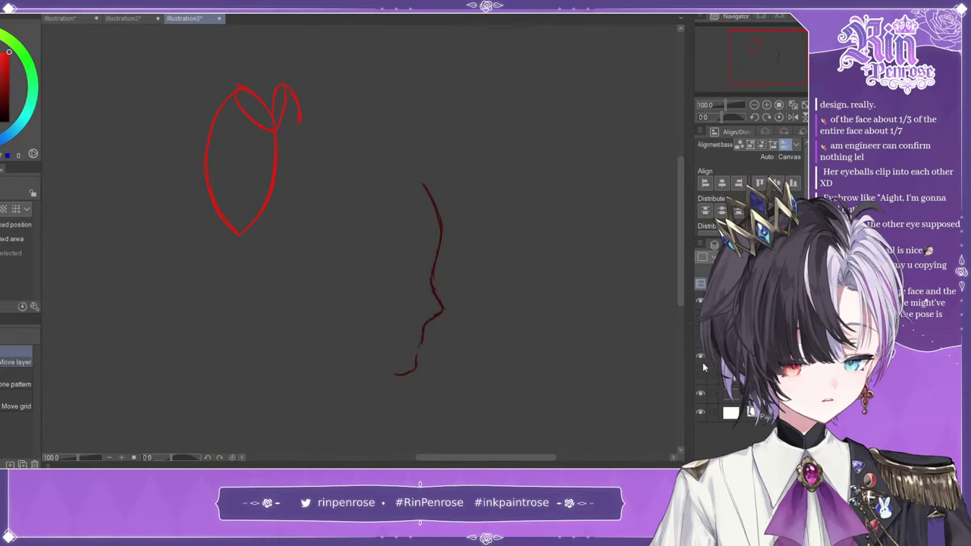
click(701, 338)
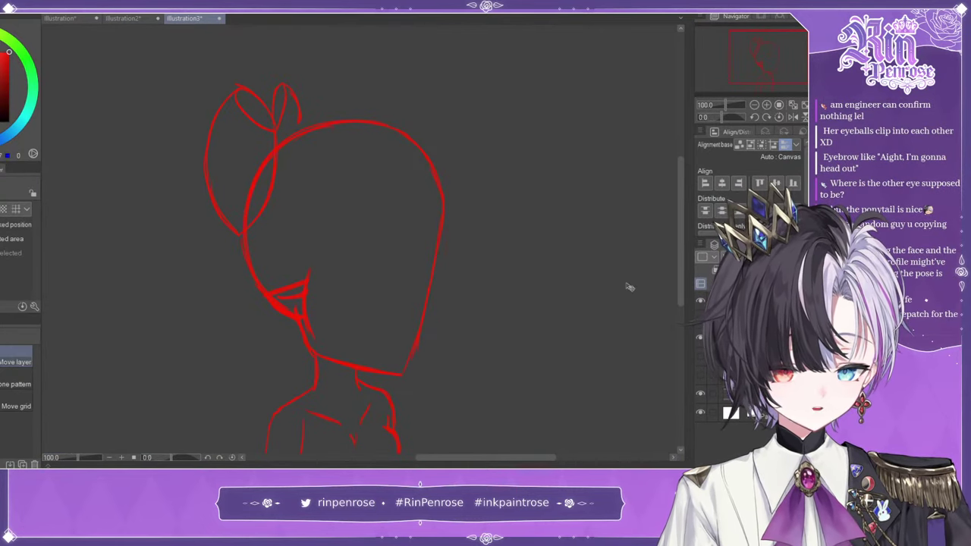
mouse_move(509, 329)
mouse_down()
mouse_move(480, 322)
mouse_move(472, 335)
mouse_up()
key(ctrl+z)
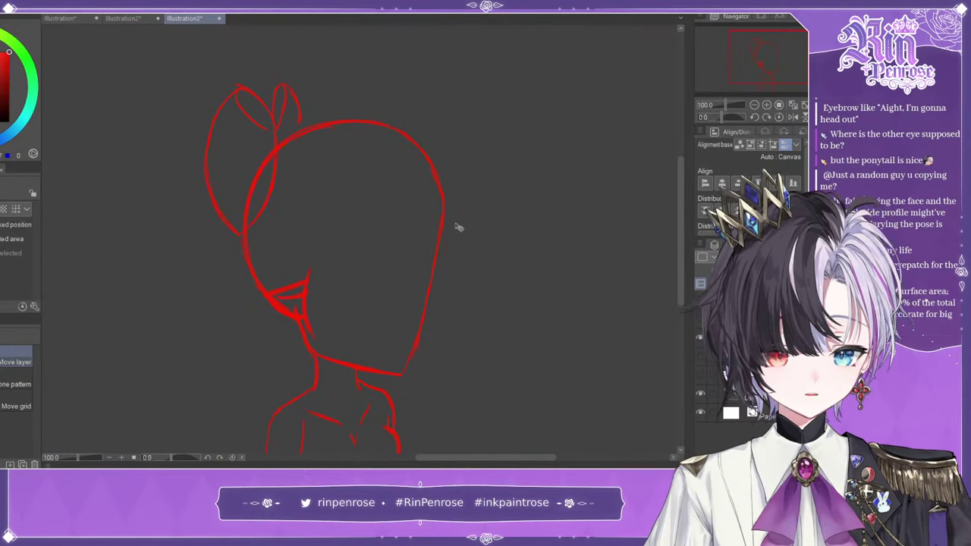
mouse_move(376, 279)
mouse_down()
mouse_move(340, 296)
mouse_move(346, 285)
mouse_up()
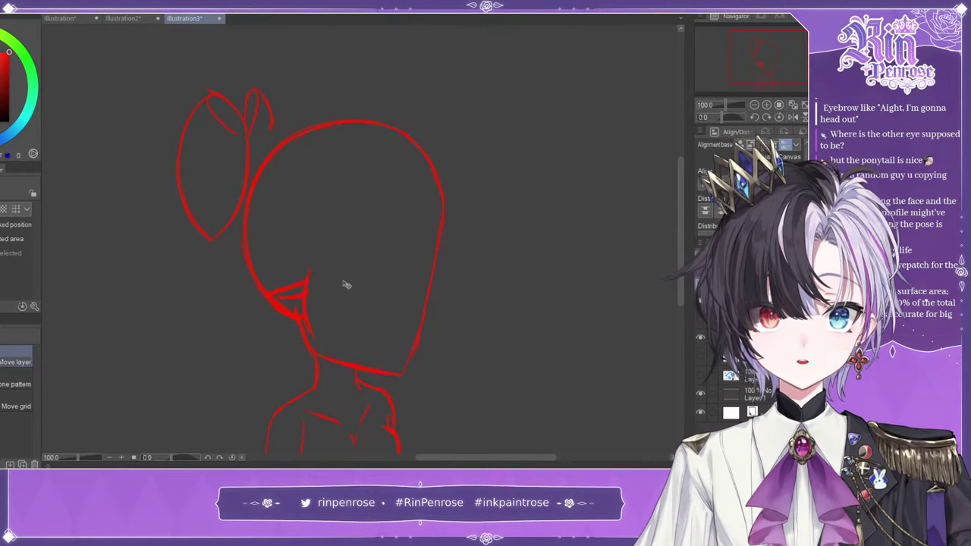
- Draw red lines connecting the bun to the head, and shift the bun outline slightly closer to the head circle
key(p)
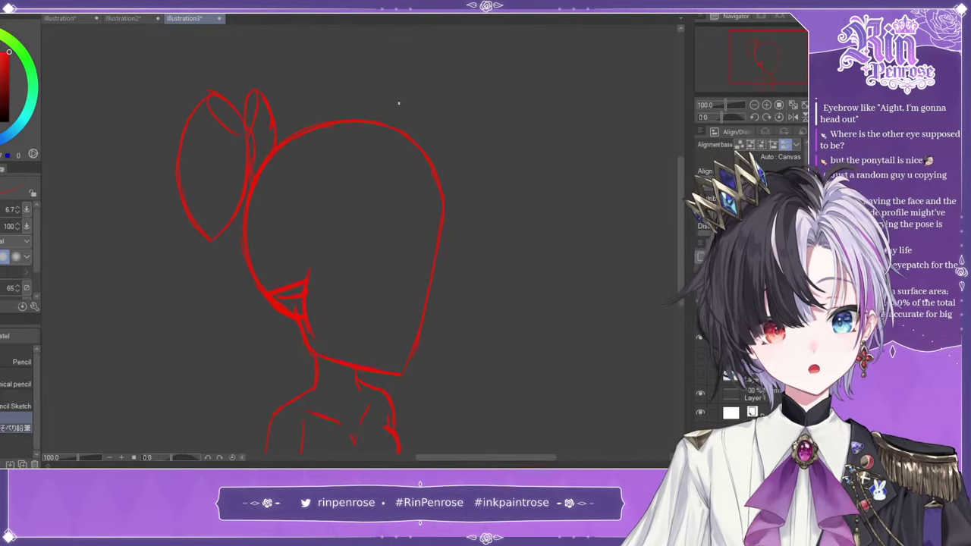
key(k)
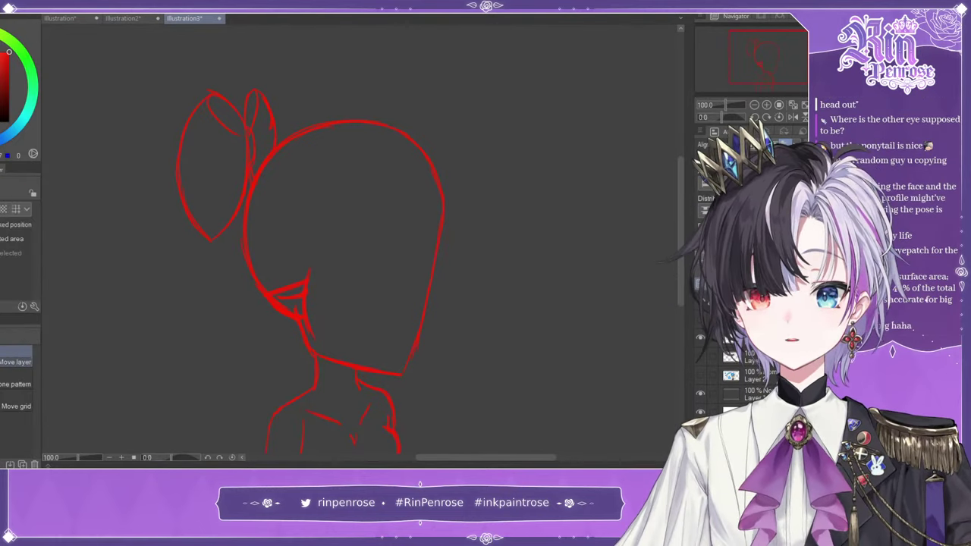
mouse_move(333, 113)
mouse_down()
mouse_move(354, 109)
mouse_move(343, 111)
mouse_up()
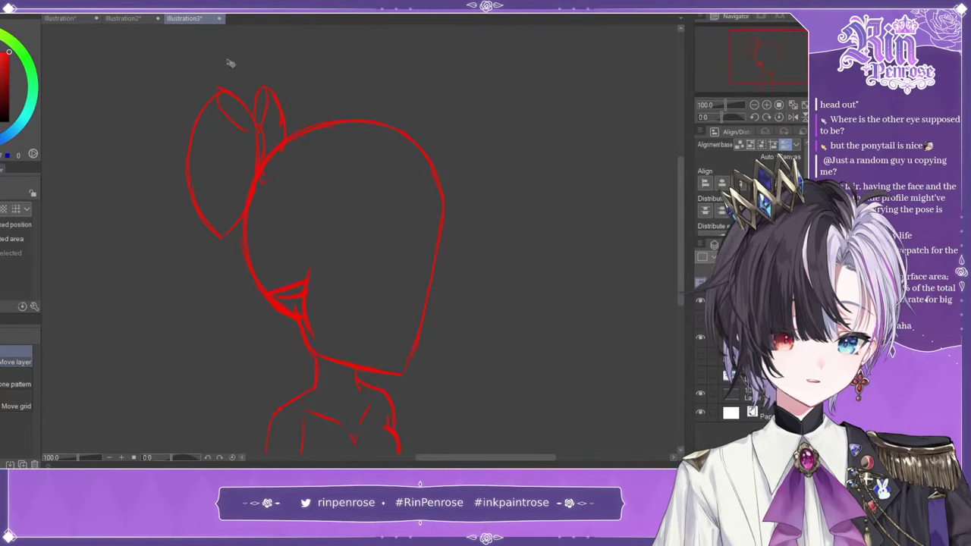
- Show the drawing again and move the red bun outline back onto the painted bun
key(p)
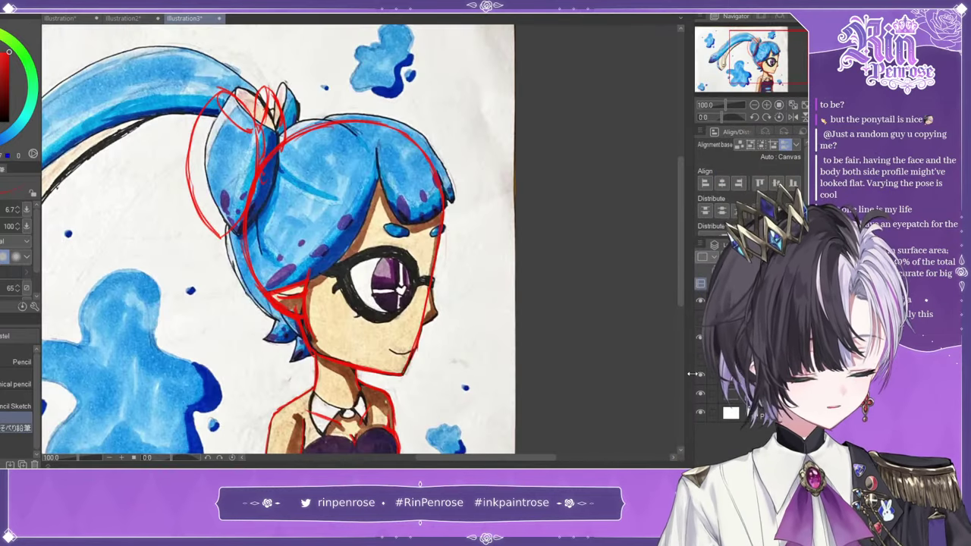
click(699, 375)
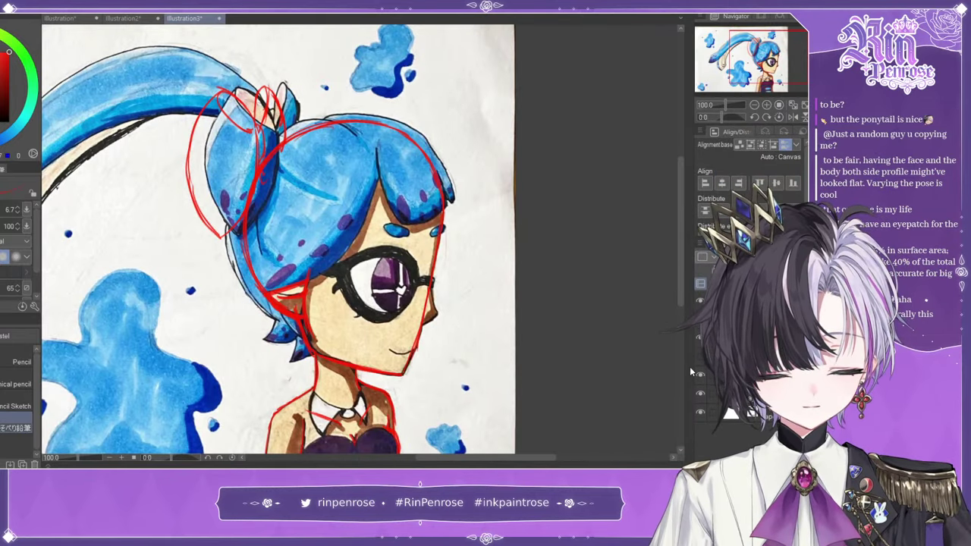
drag(747, 54, 727, 54)
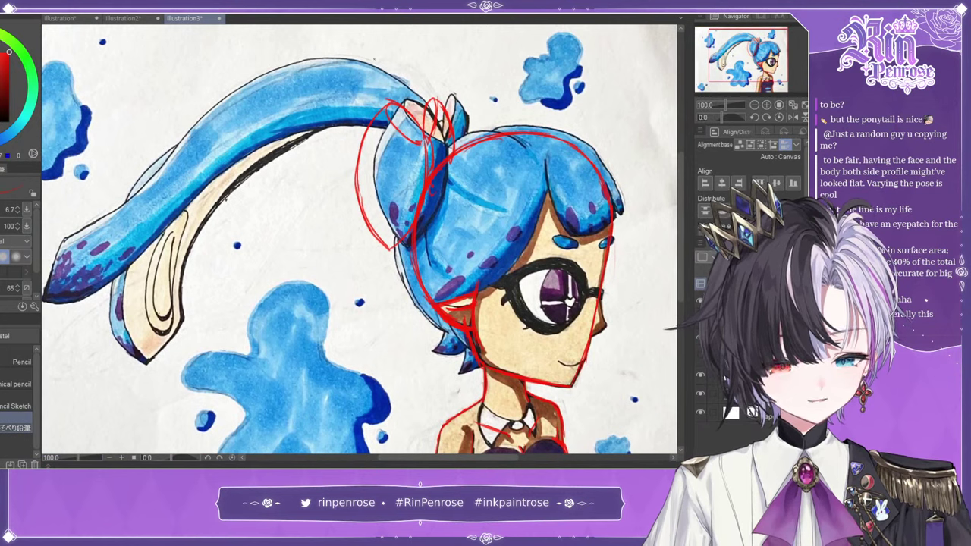
key(k)
drag(425, 113, 444, 108)
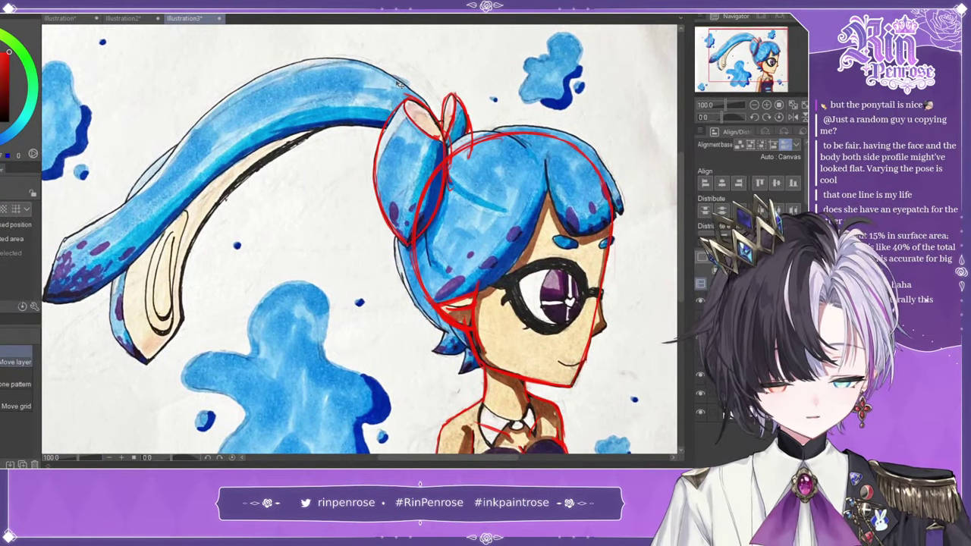
- Trace the outer edge of the long ponytail in red from the bun toward its tip
key(p)
click(754, 105)
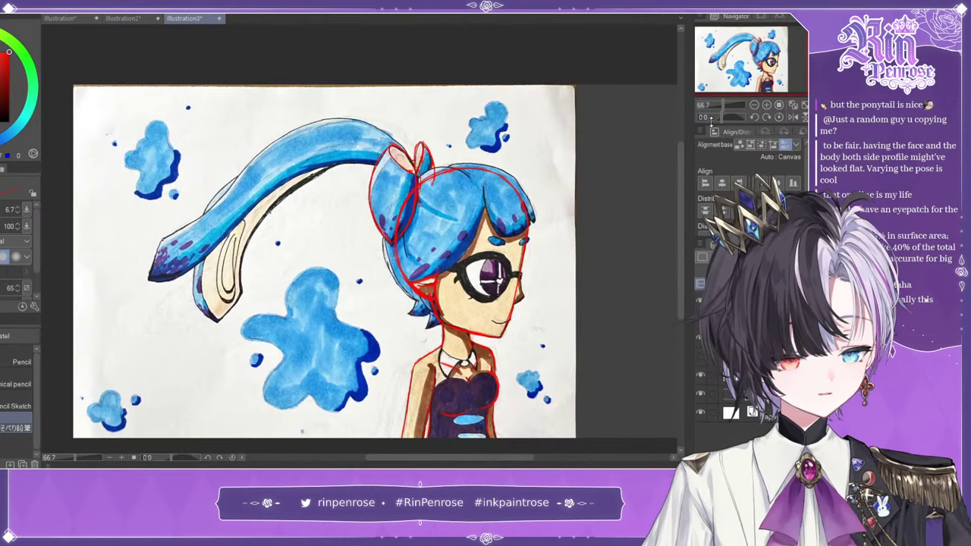
drag(721, 118, 711, 117)
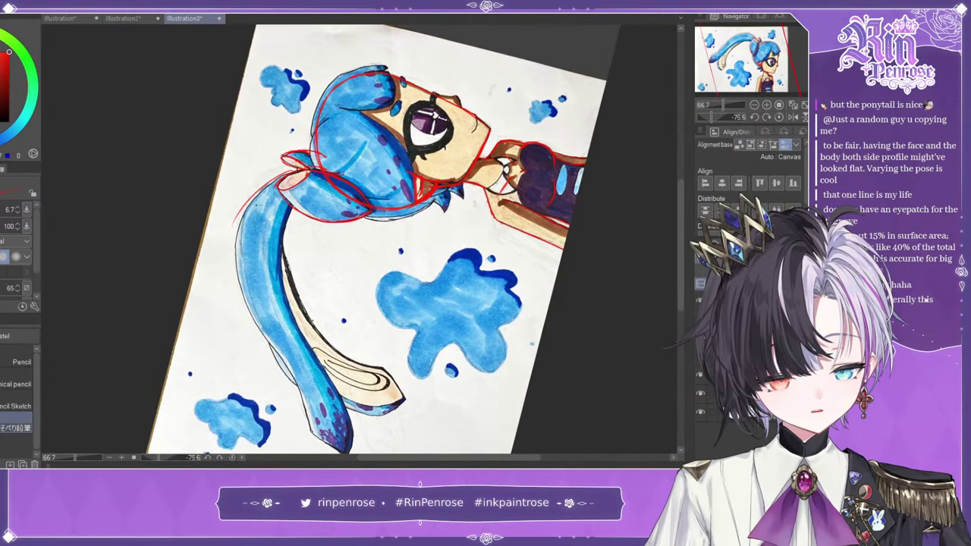
drag(237, 232, 255, 326)
mouse_move(236, 267)
mouse_down()
mouse_move(252, 320)
mouse_move(295, 388)
mouse_up()
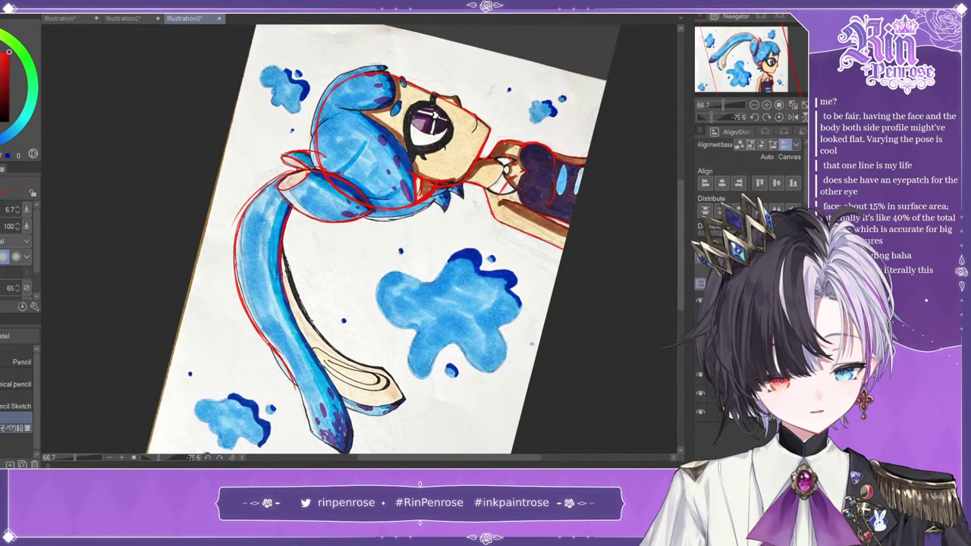
- Outline the pointed, purple-spotted tip of the ponytail in red
drag(743, 67, 742, 85)
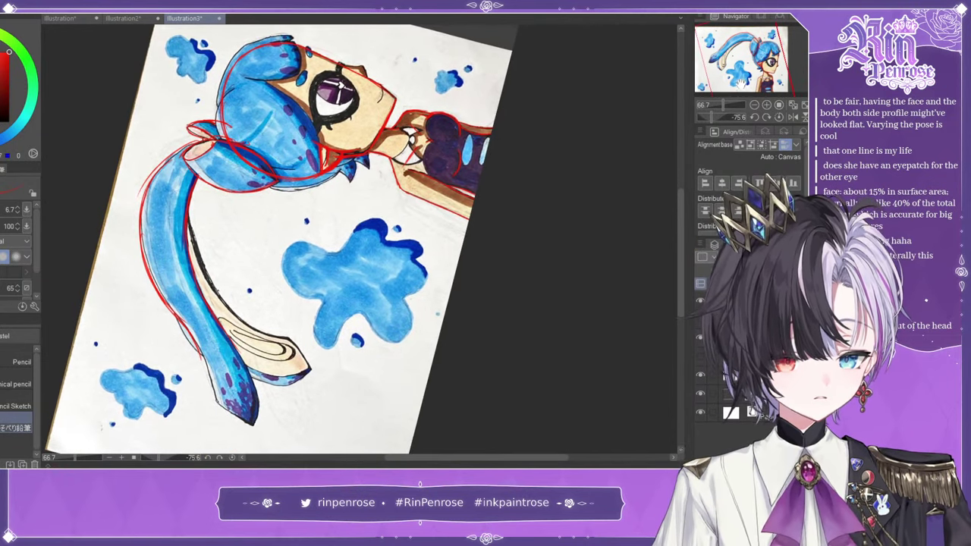
click(779, 117)
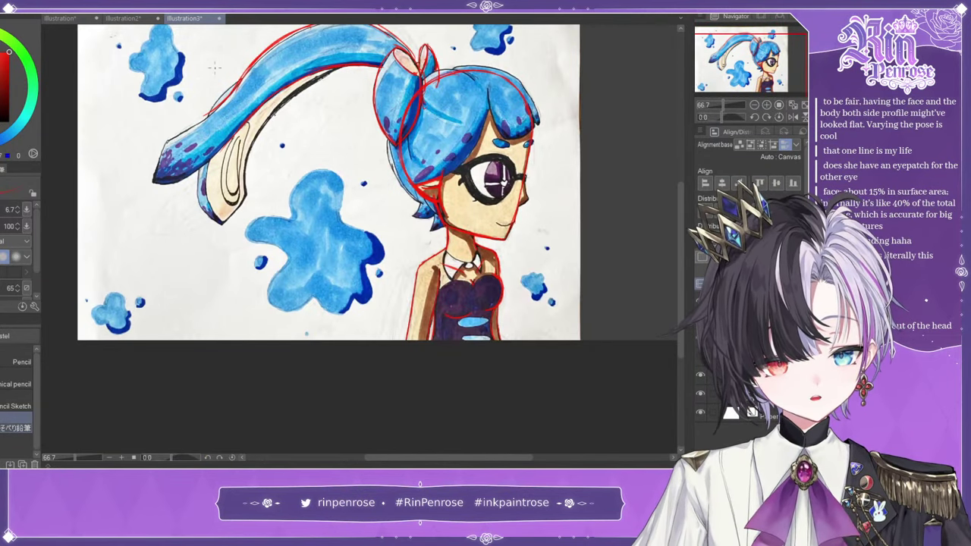
drag(727, 118, 711, 122)
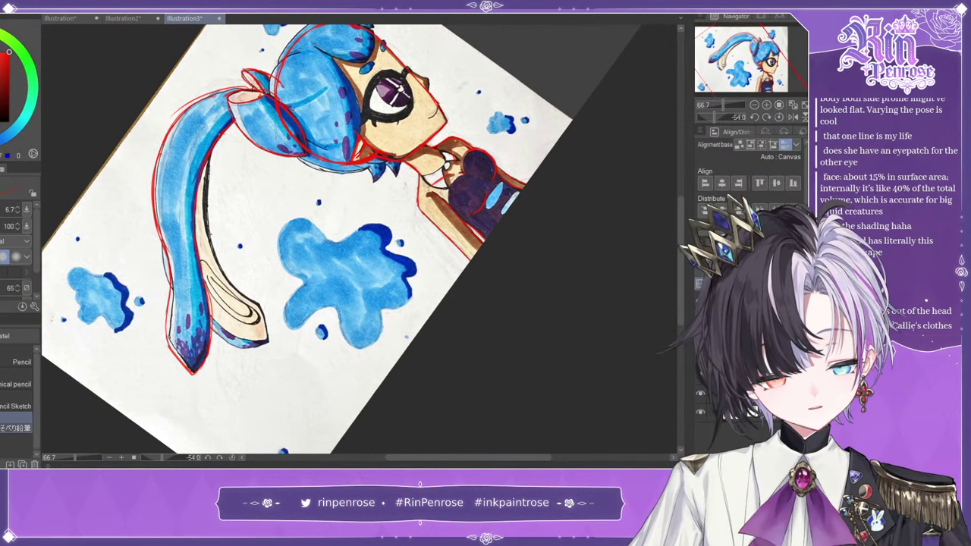
click(779, 117)
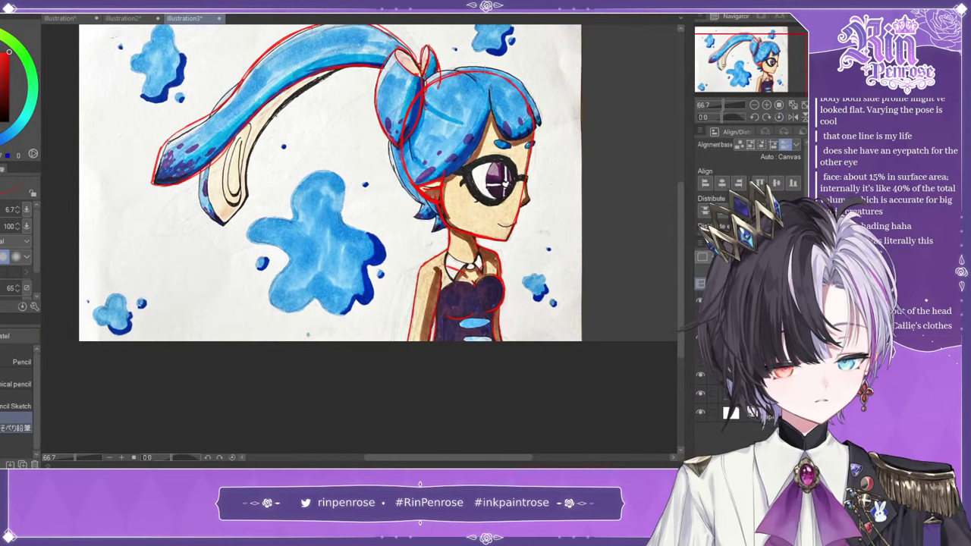
- Trace the ponytail's second, cream-sided strand and its inner curves in red, and check the outline with the drawing hidden
drag(364, 197, 394, 264)
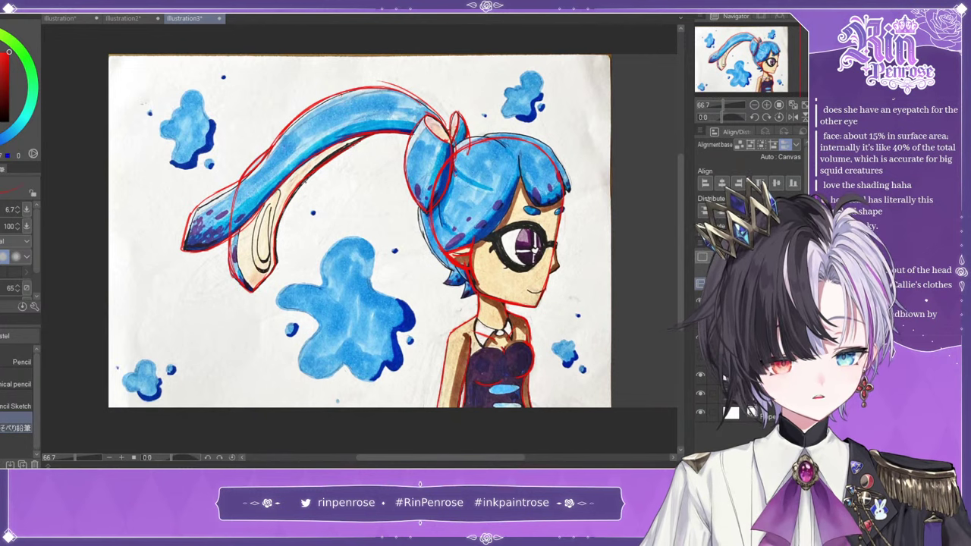
drag(721, 119, 711, 120)
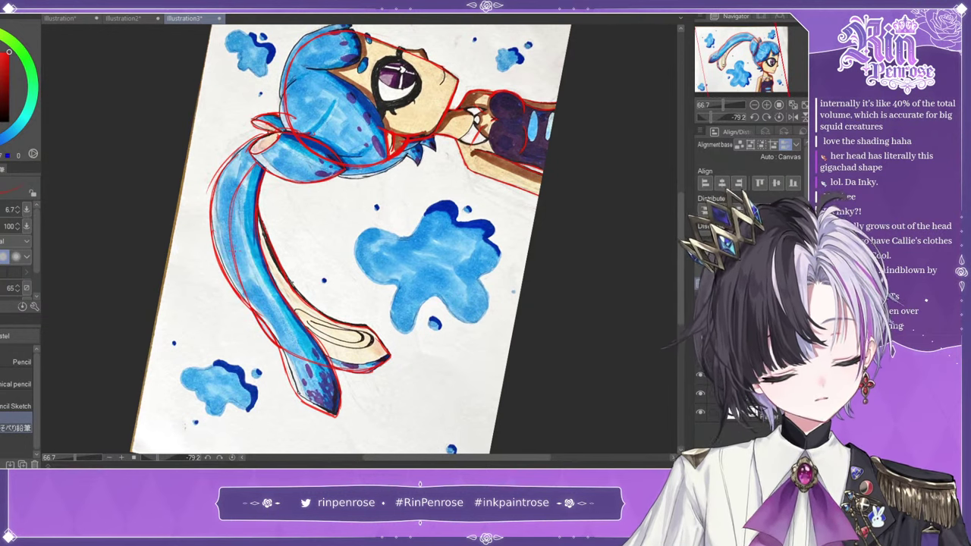
click(779, 117)
click(700, 374)
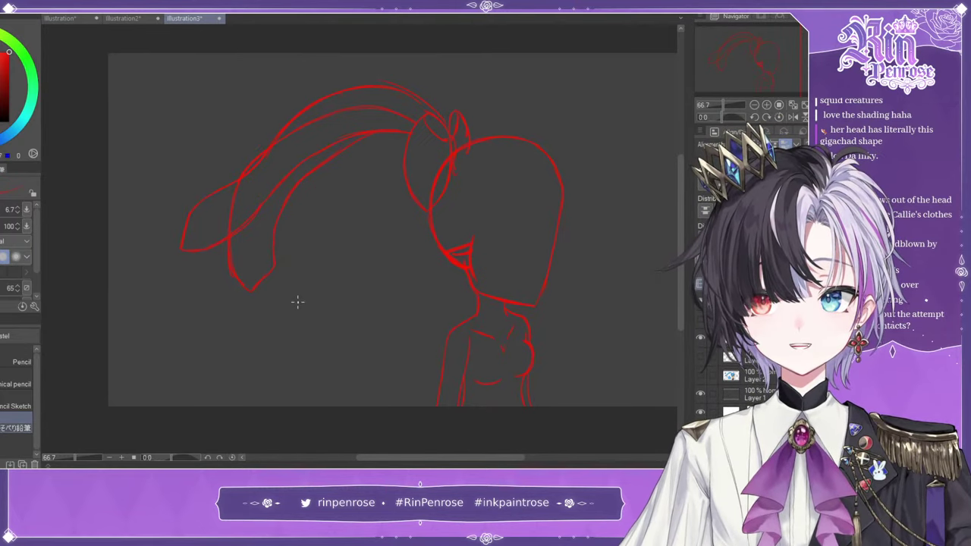
click(699, 379)
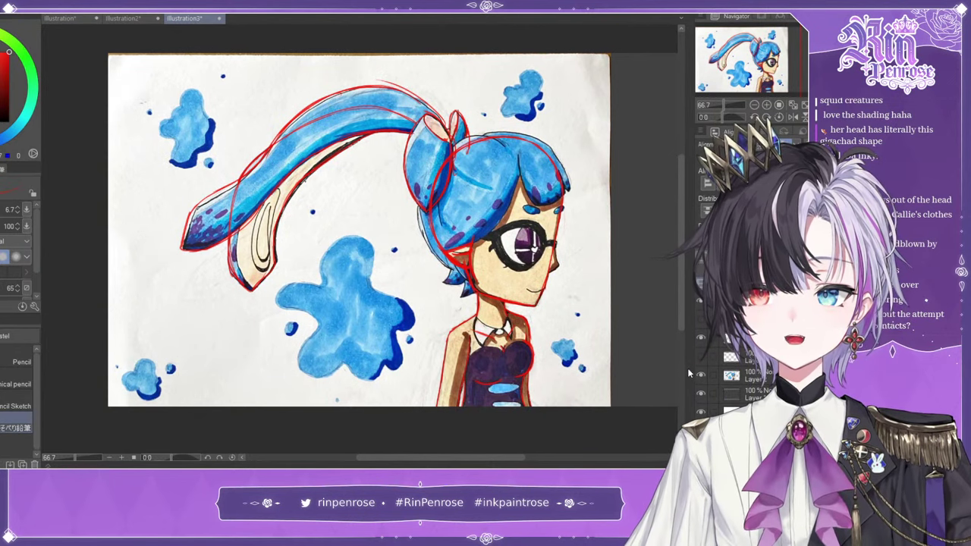
- Trace the curved rear edge of the purple iris in red on the character's face
click(714, 282)
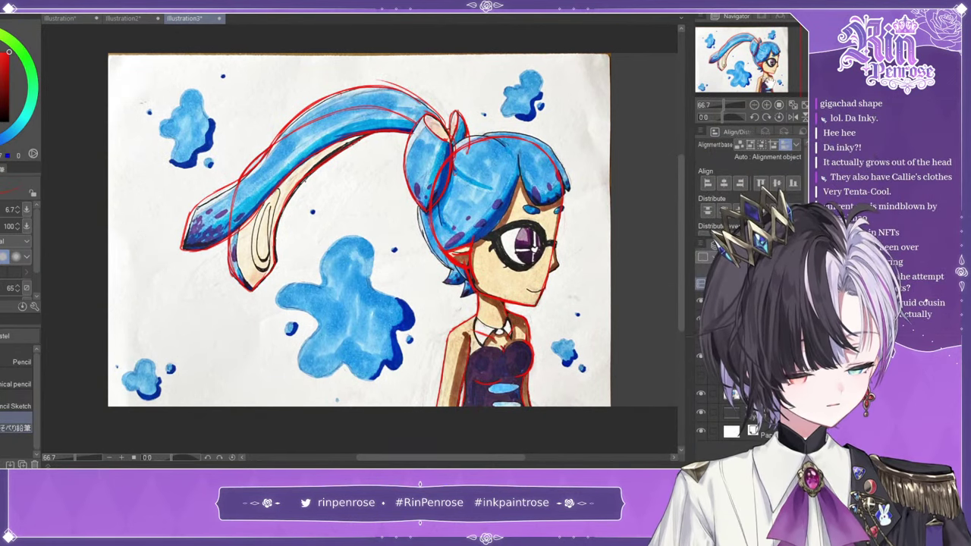
click(766, 105)
click(766, 104)
click(766, 105)
drag(755, 61, 773, 63)
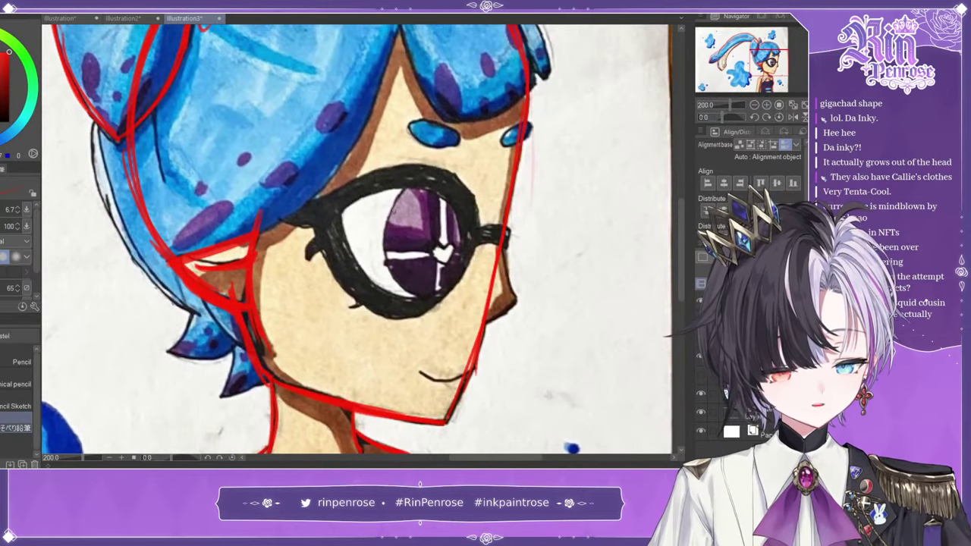
mouse_move(407, 189)
mouse_down()
mouse_move(386, 261)
mouse_move(417, 297)
mouse_up()
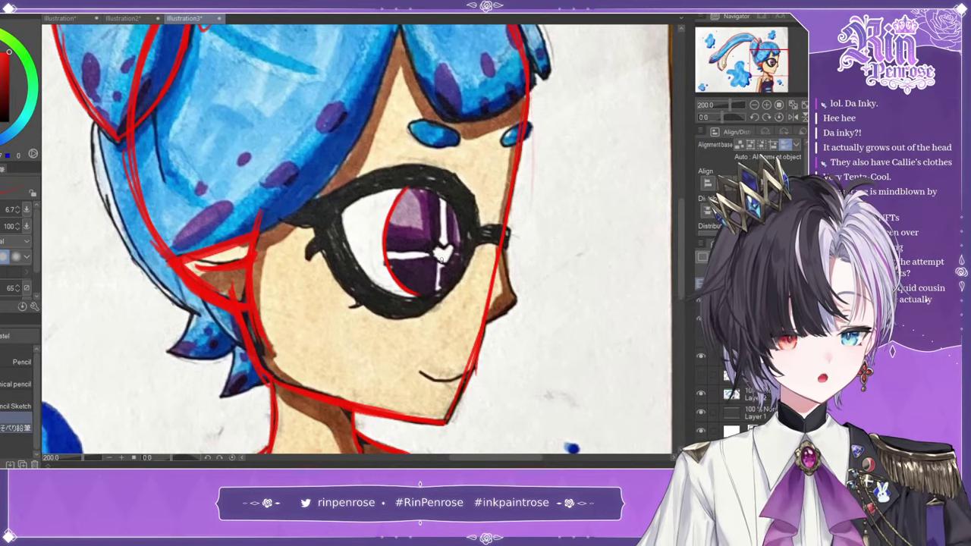
- Sketch a pointed eye in red on the blank paper below the ponytail, with a round iris and a four-pointed star holding a heart
drag(793, 60, 714, 78)
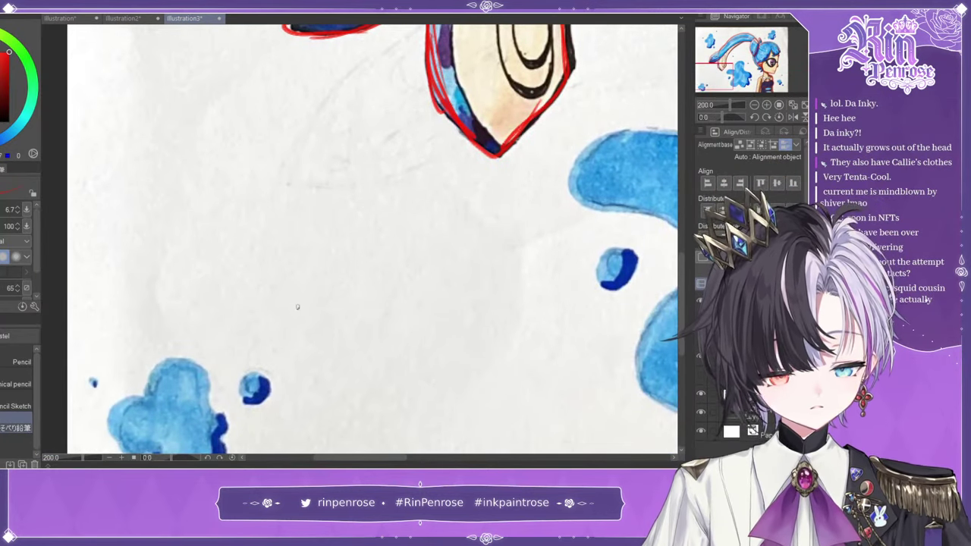
drag(352, 235, 296, 316)
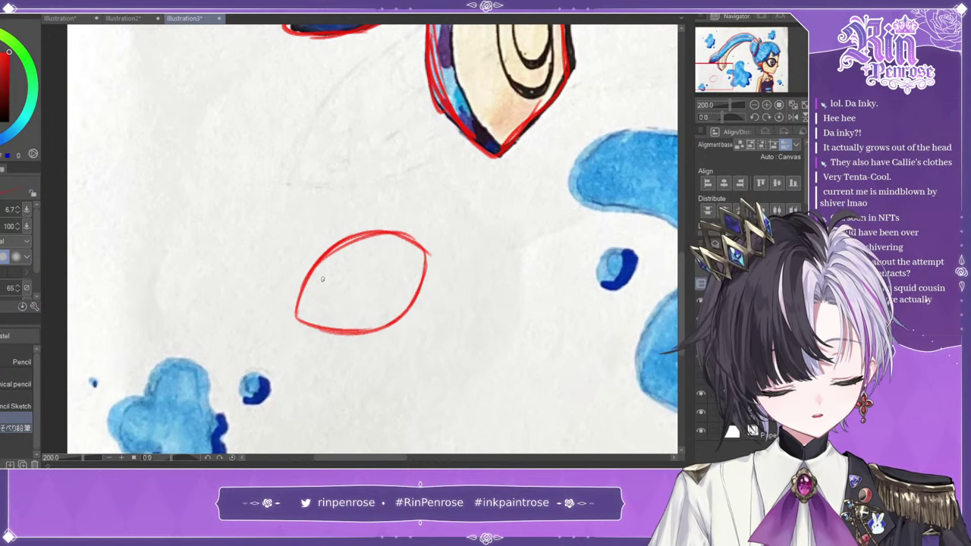
drag(324, 270, 318, 280)
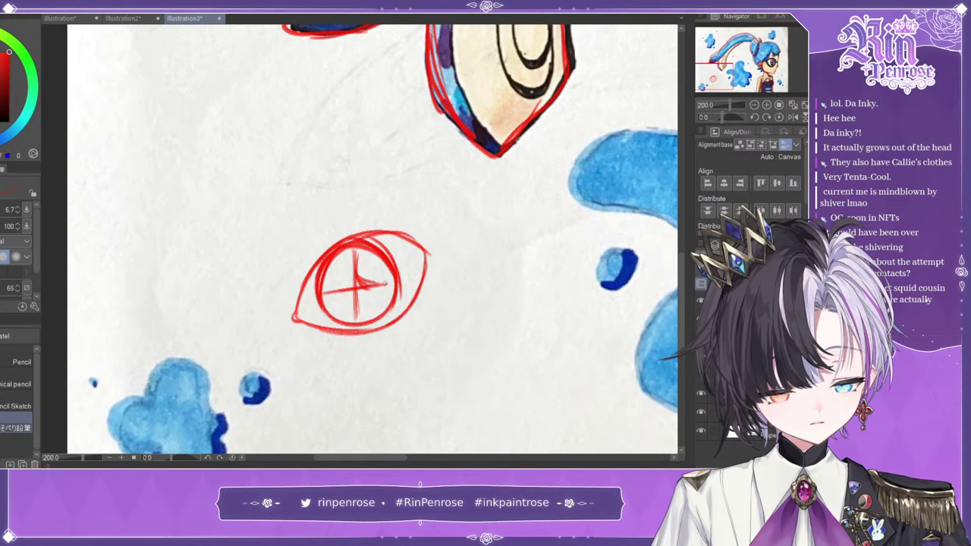
mouse_move(356, 307)
mouse_down()
mouse_move(370, 289)
mouse_move(366, 302)
mouse_move(335, 291)
mouse_move(350, 266)
mouse_move(336, 293)
mouse_move(352, 302)
mouse_move(354, 266)
mouse_move(353, 304)
mouse_up()
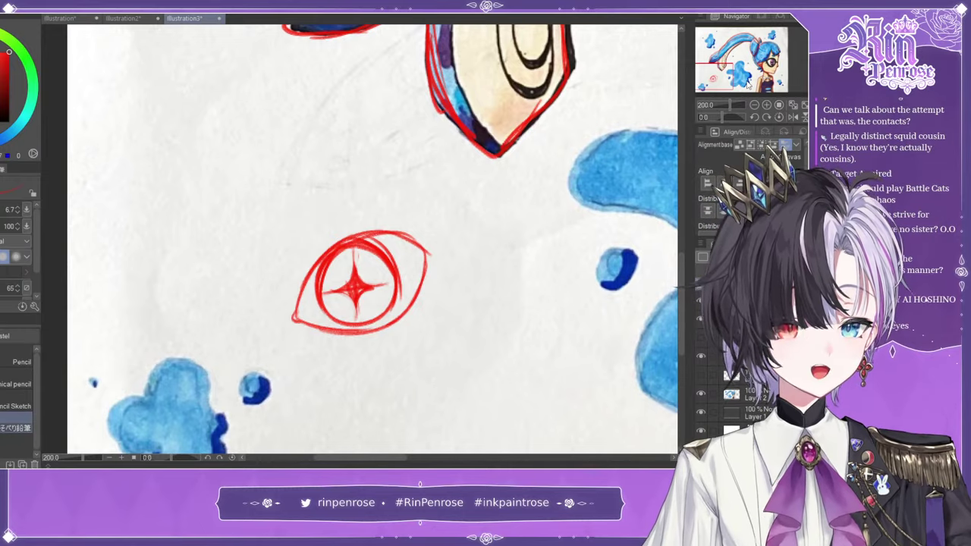
mouse_move(725, 76)
mouse_down()
mouse_move(747, 60)
mouse_move(780, 64)
mouse_up()
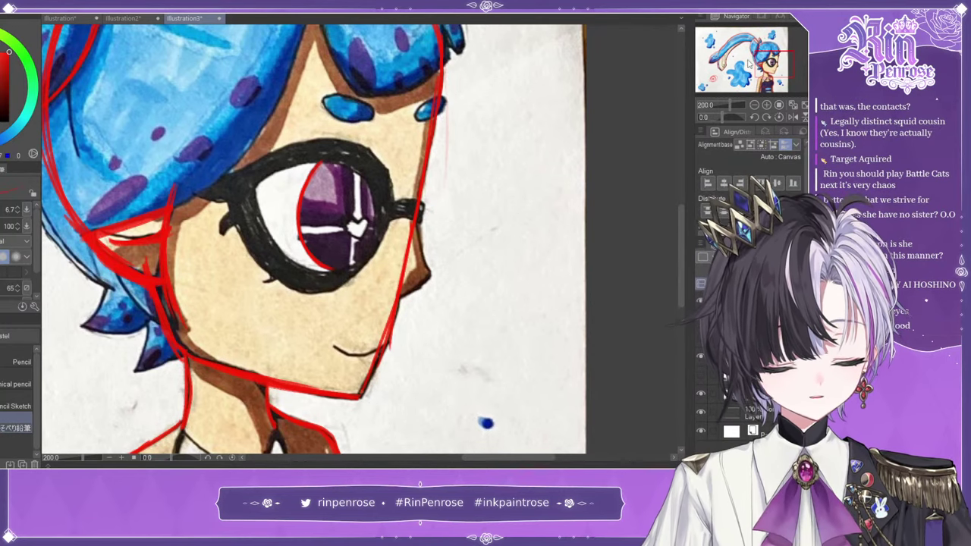
mouse_move(770, 62)
mouse_down()
mouse_move(739, 78)
mouse_move(718, 80)
mouse_move(743, 68)
mouse_move(713, 75)
mouse_up()
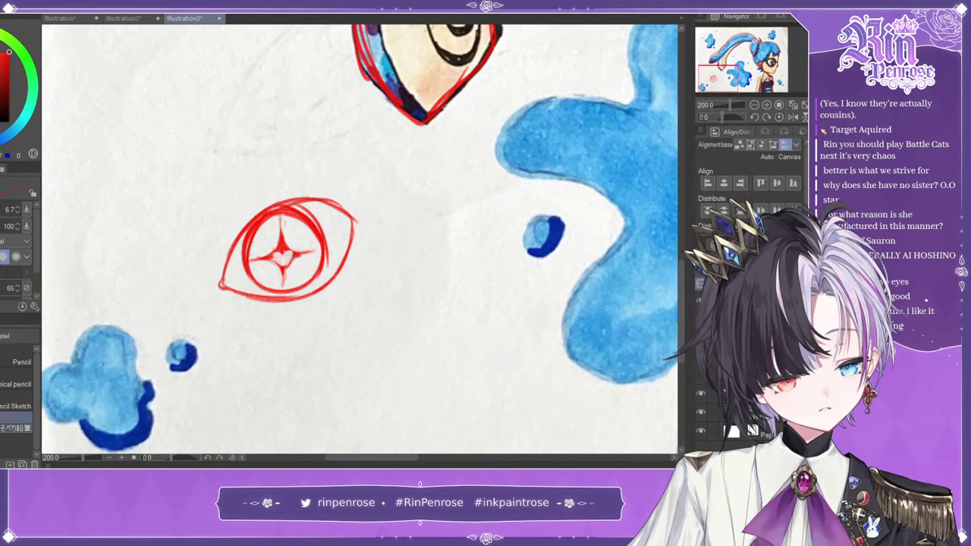
mouse_move(285, 264)
mouse_down()
mouse_move(283, 286)
mouse_move(305, 254)
mouse_up()
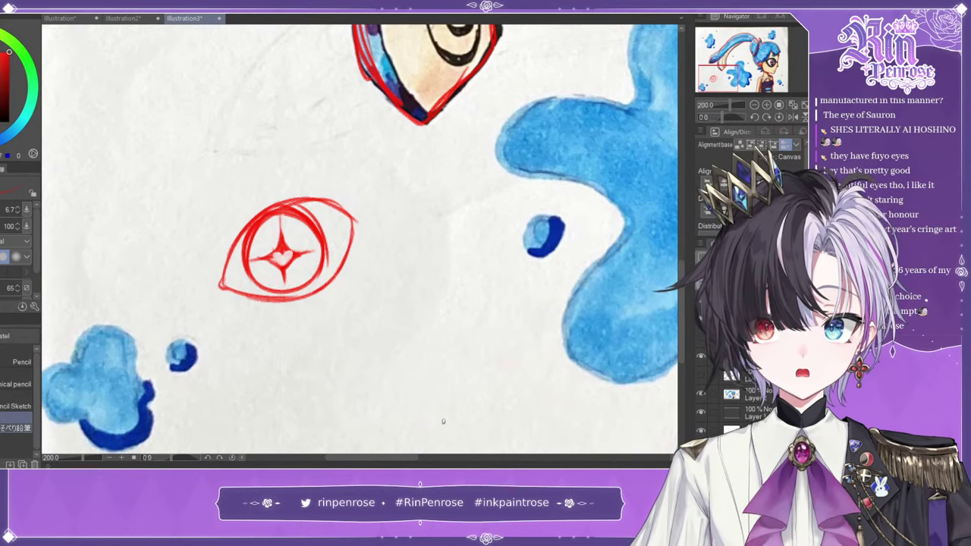
- Try tracing the small blue hair tuft behind the ear in red
mouse_move(733, 75)
mouse_down()
mouse_move(773, 70)
mouse_move(788, 52)
mouse_up()
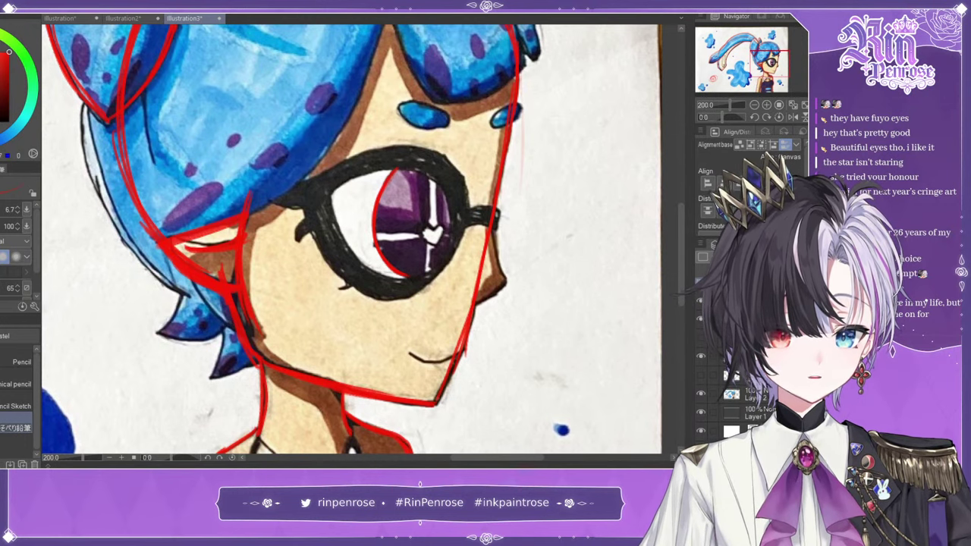
mouse_move(182, 292)
mouse_down()
mouse_move(156, 338)
mouse_move(220, 333)
mouse_up()
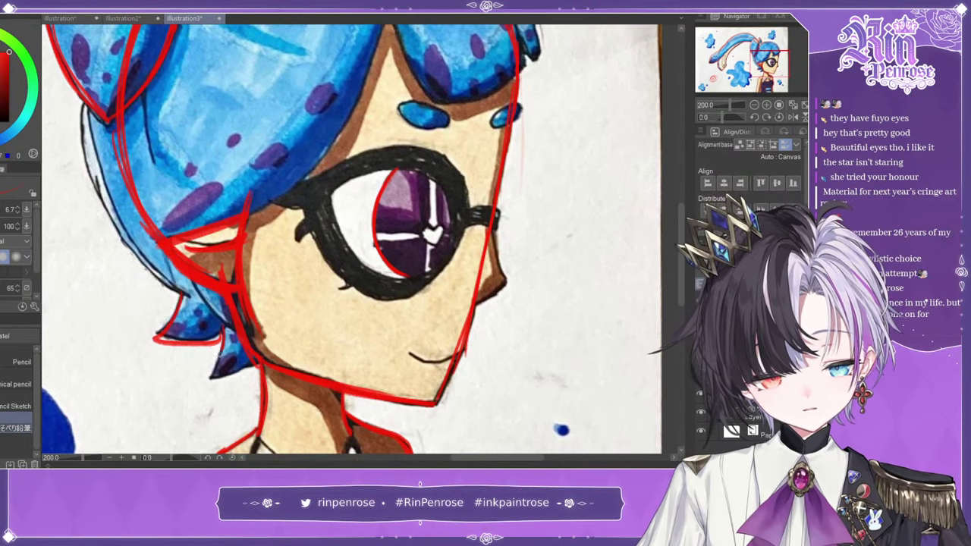
click(753, 107)
click(753, 107)
click(753, 106)
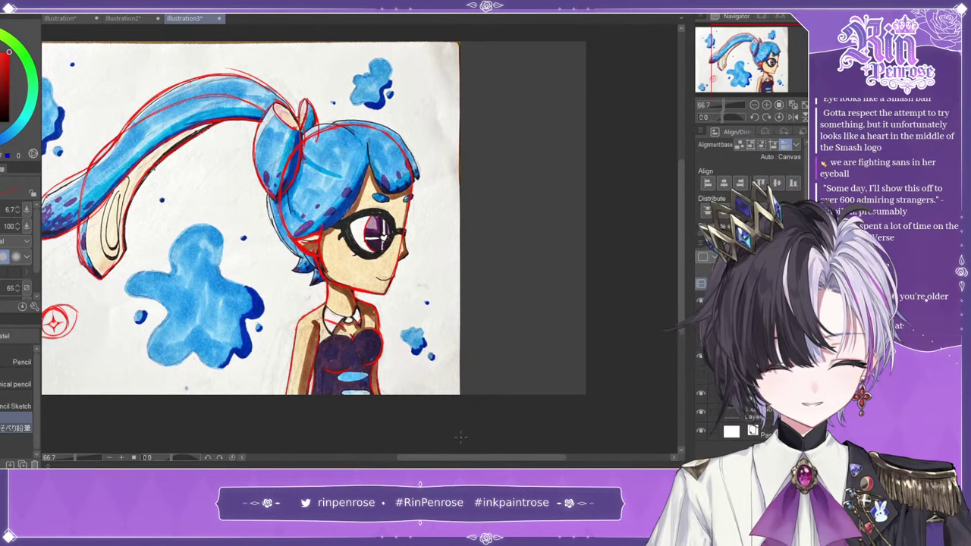
- Trace both wings of the white collar and the round button between them in red
click(766, 106)
click(766, 106)
drag(763, 74, 763, 92)
drag(718, 120, 703, 122)
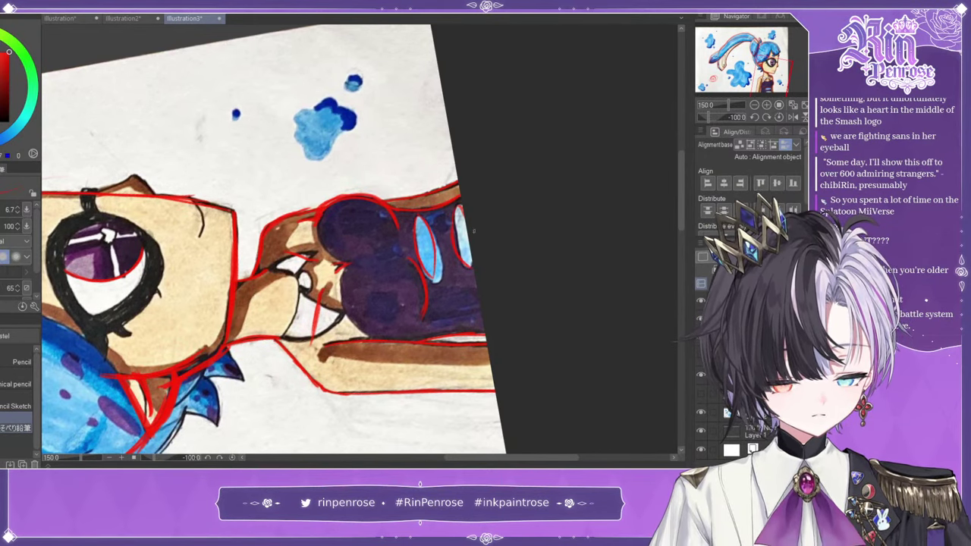
click(778, 117)
drag(745, 58, 767, 79)
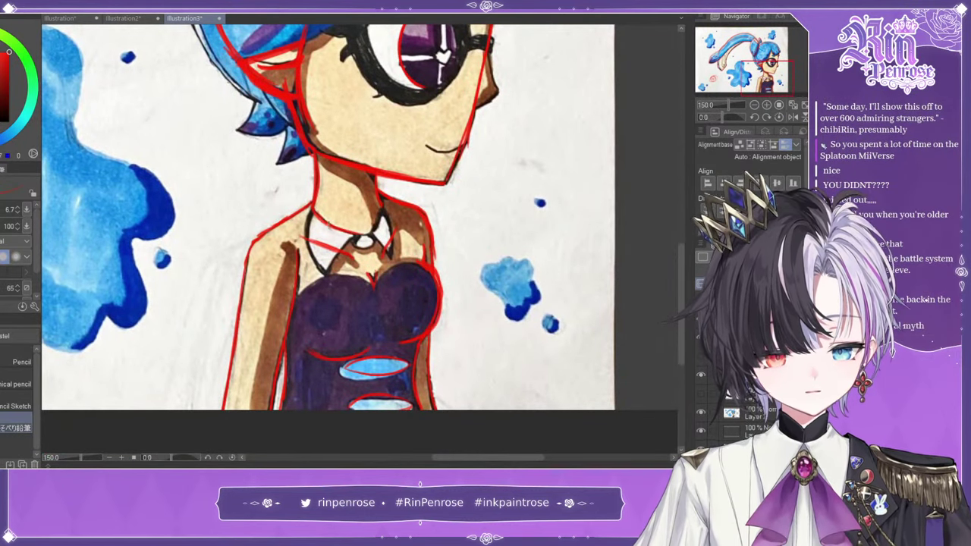
mouse_move(312, 210)
mouse_down()
mouse_move(327, 270)
mouse_move(320, 233)
mouse_move(343, 246)
mouse_up()
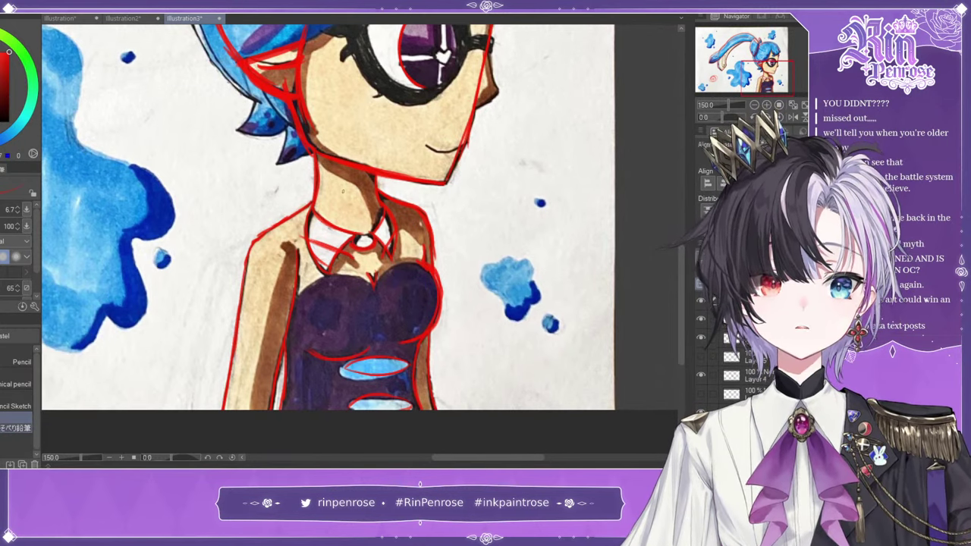
- Sketch two neck and shoulder lines above the eye sketch and add the first folded collar wing in red
drag(754, 68, 701, 67)
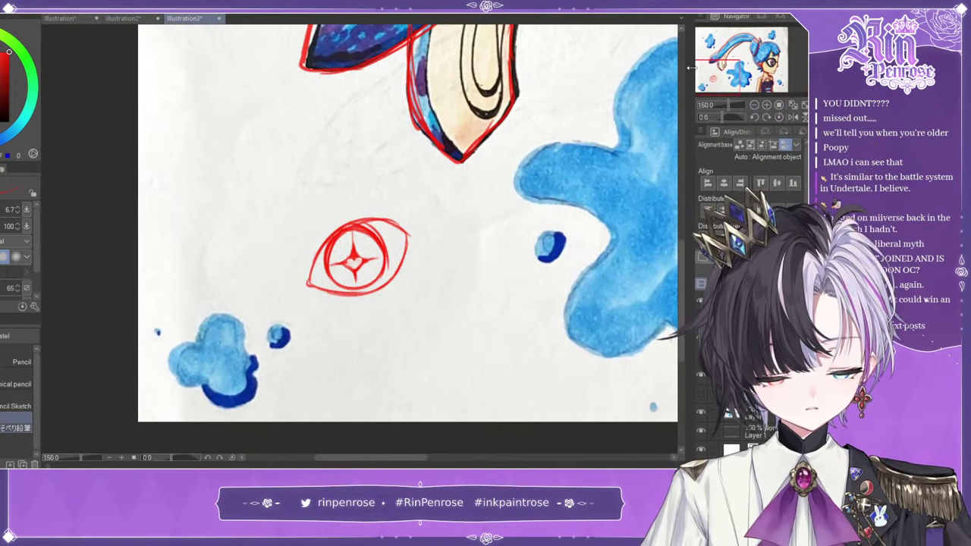
drag(275, 113, 277, 149)
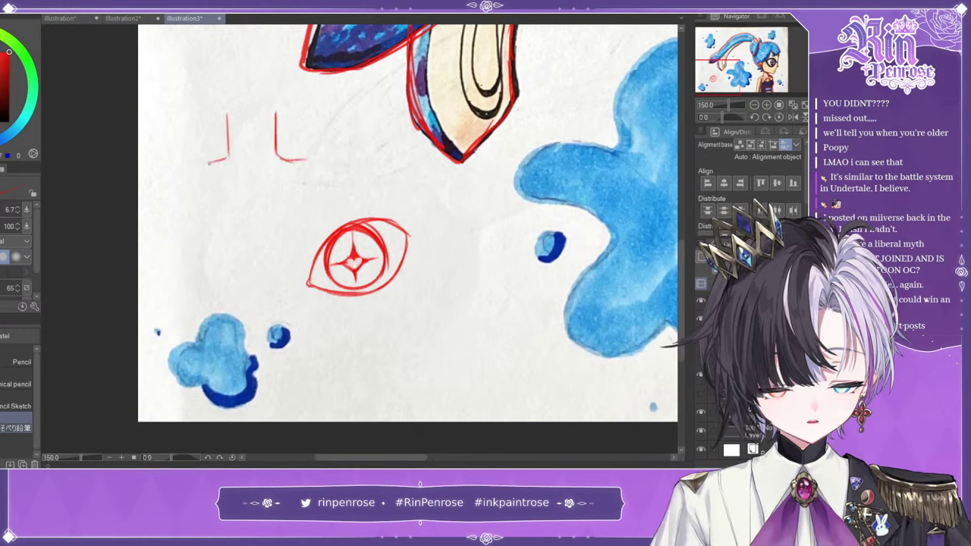
drag(208, 162, 188, 163)
drag(278, 156, 328, 162)
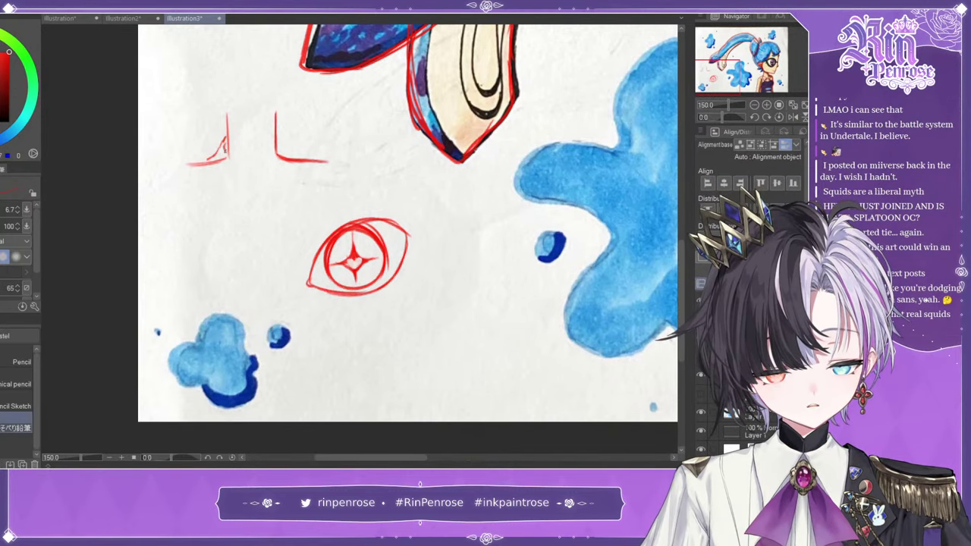
drag(232, 154, 246, 167)
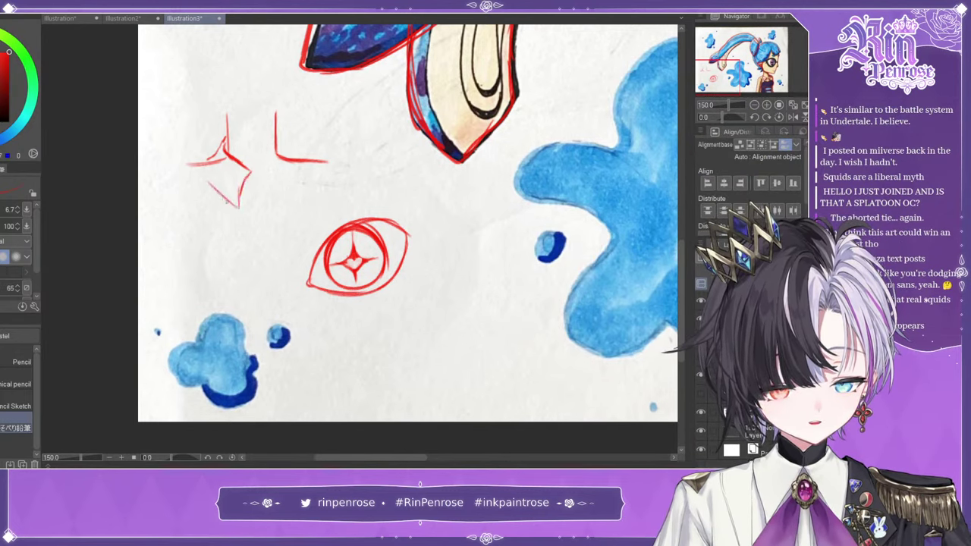
mouse_move(228, 203)
mouse_down()
mouse_move(200, 169)
mouse_move(217, 191)
mouse_up()
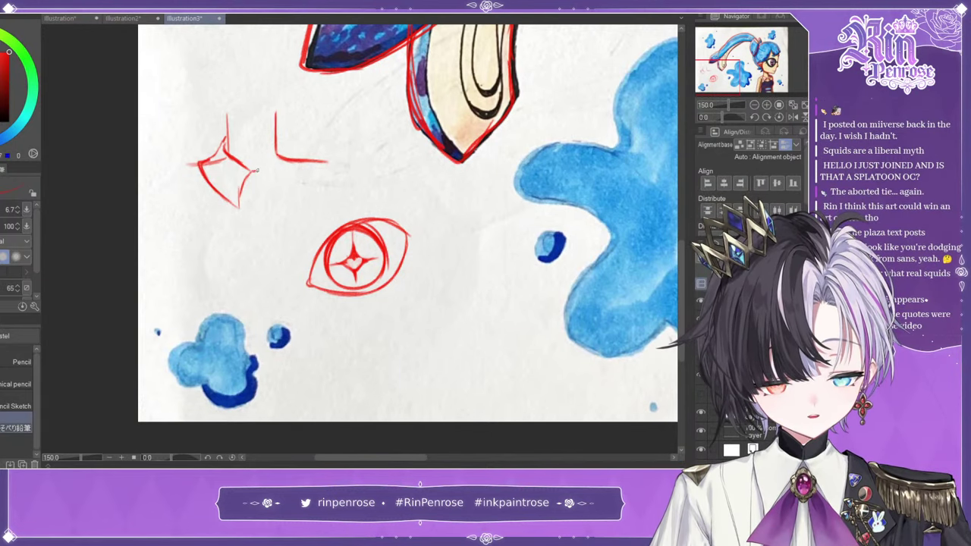
- Add the opposite collar wing to the red collar sketch and draw a small knot where the wings meet
drag(277, 155, 252, 171)
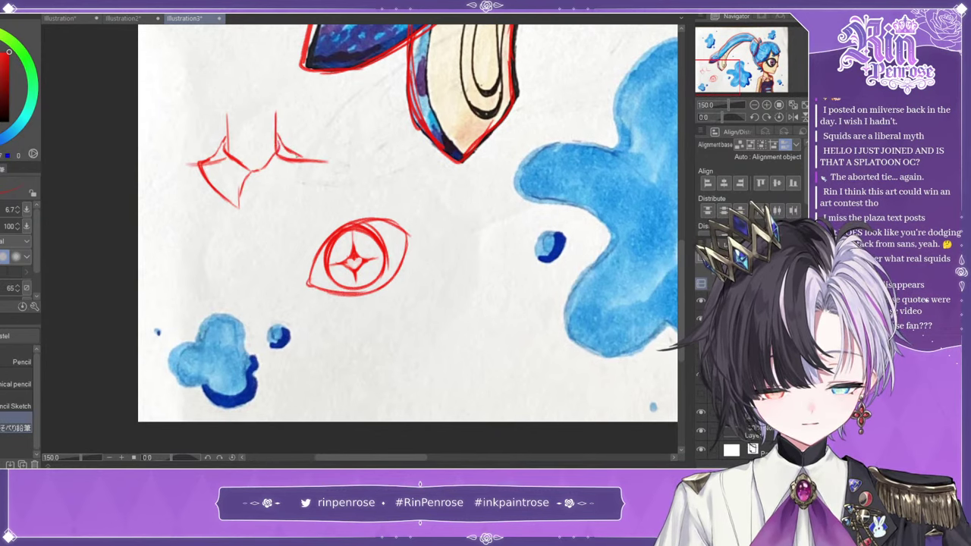
mouse_move(260, 174)
mouse_down()
mouse_move(265, 204)
mouse_move(273, 200)
mouse_up()
key(ctrl+z)
drag(307, 165, 275, 205)
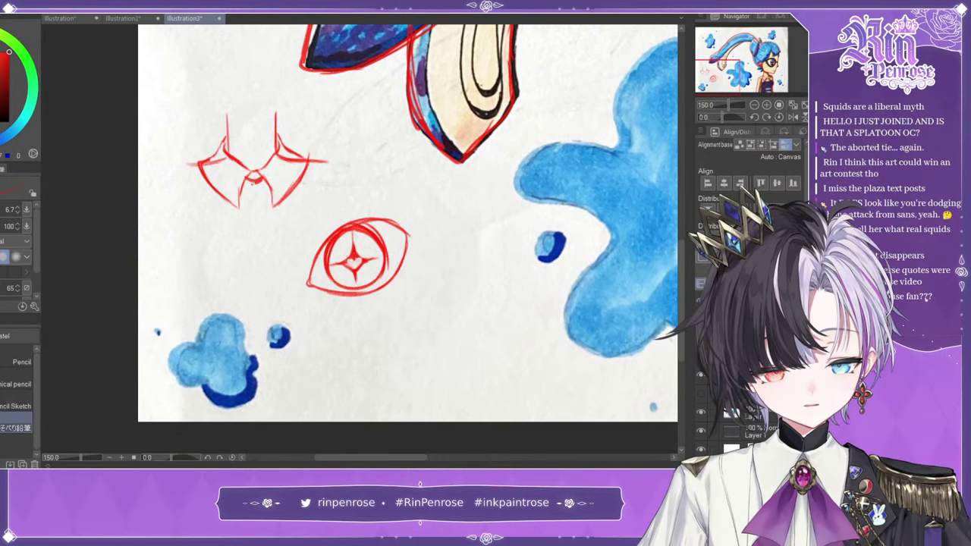
key(ctrl+z)
key(ctrl+z)
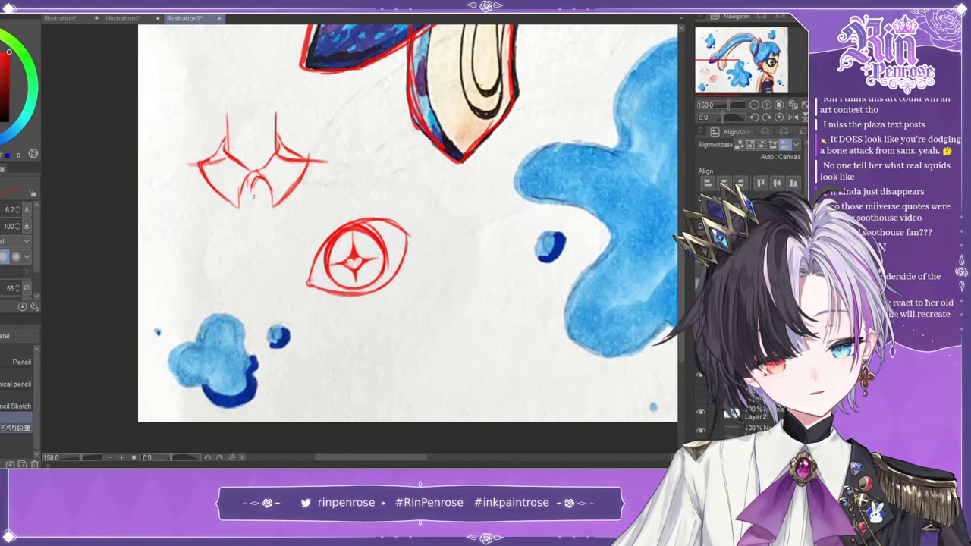
- Replace the trial tie lines with longer strips hanging from the knot of the collar sketch
drag(255, 179, 255, 220)
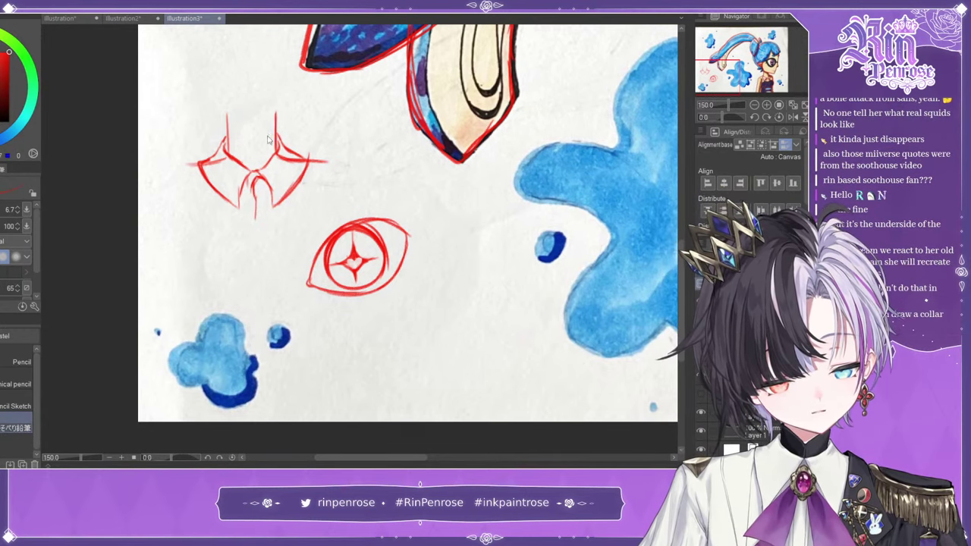
key(ctrl+z)
key(ctrl+z)
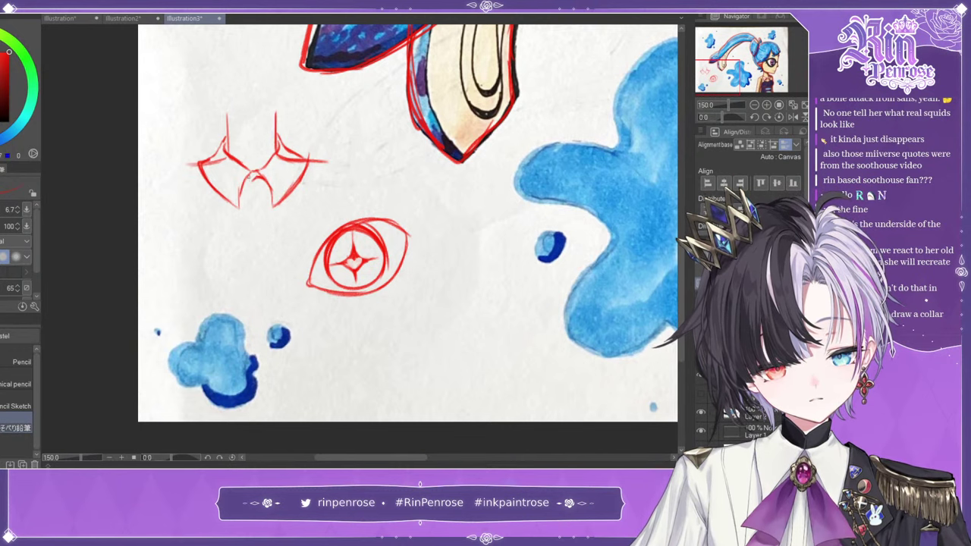
mouse_move(251, 180)
mouse_down()
mouse_move(260, 221)
mouse_move(249, 232)
mouse_up()
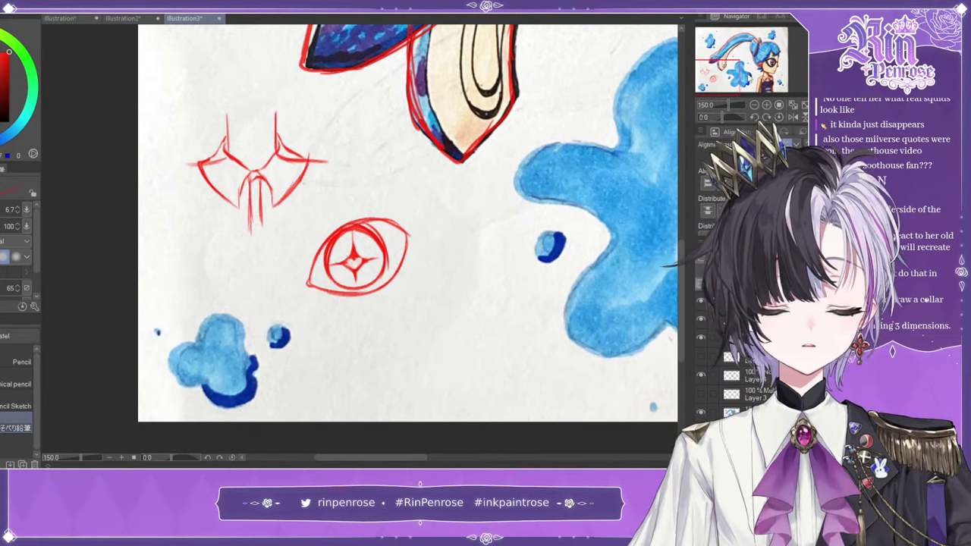
click(805, 105)
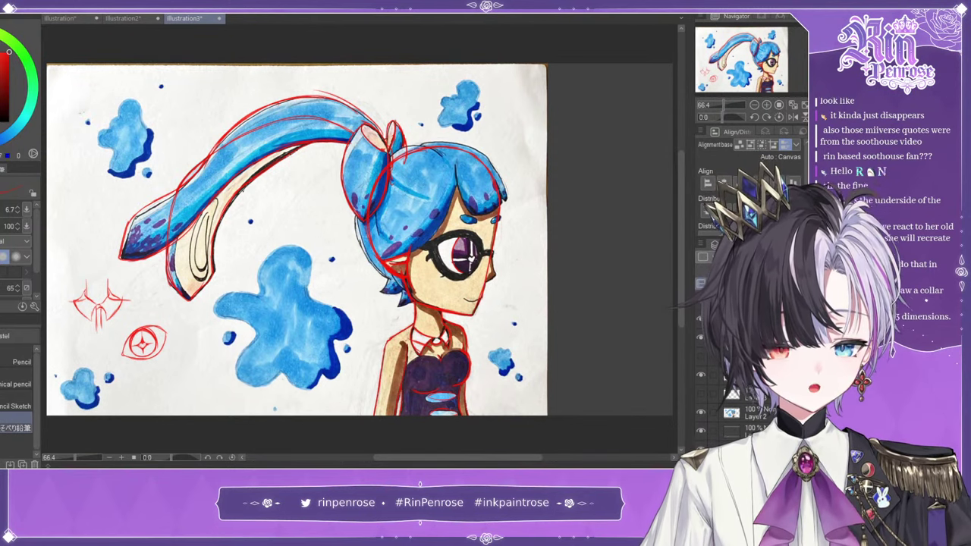
drag(517, 132, 494, 110)
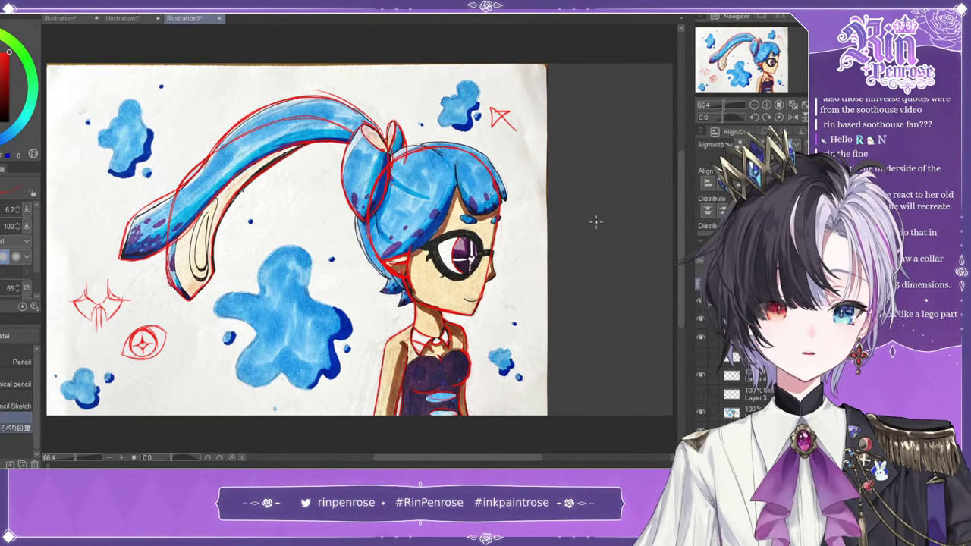
key(ctrl+z)
key(ctrl+z)
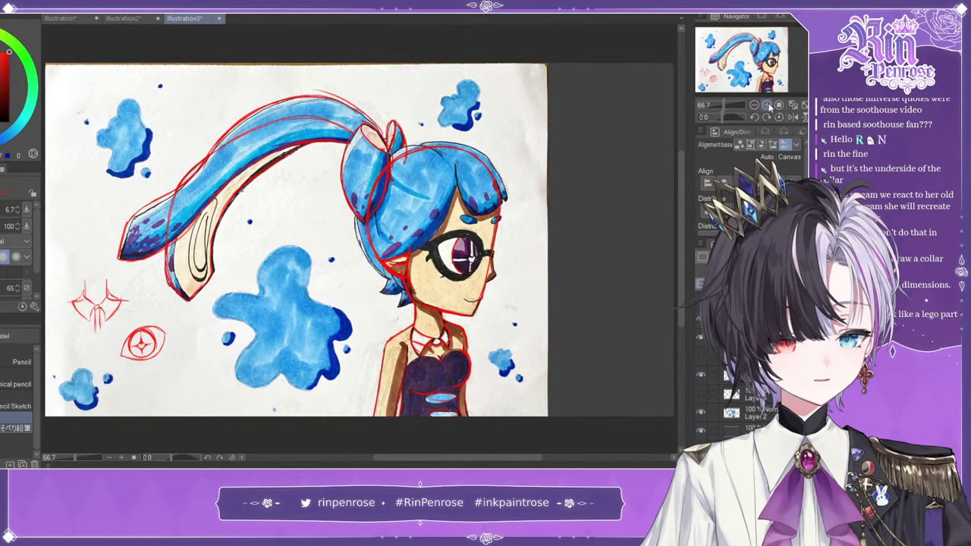
- Hide the red head and body outlines and check the remaining hair and collar lines with the painting briefly hidden
click(767, 104)
drag(726, 117, 691, 111)
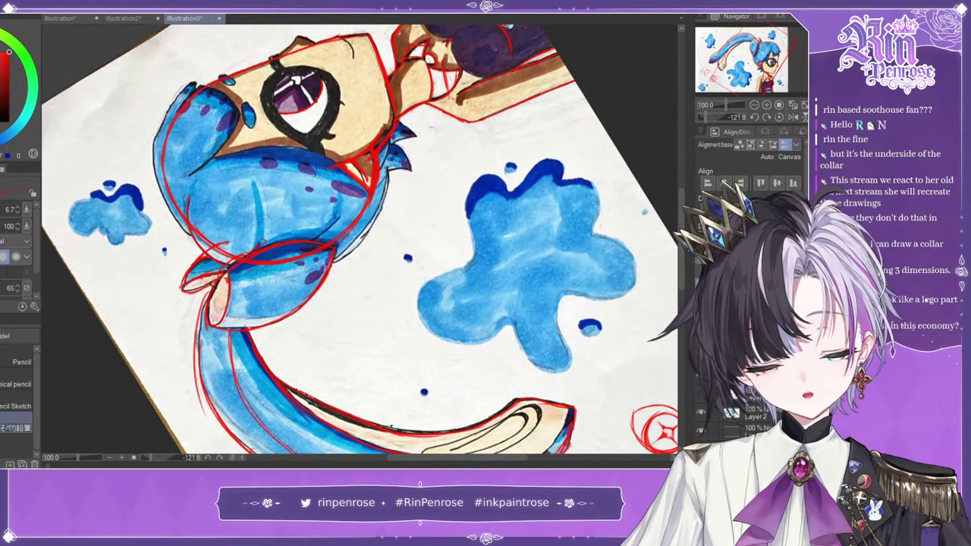
click(779, 117)
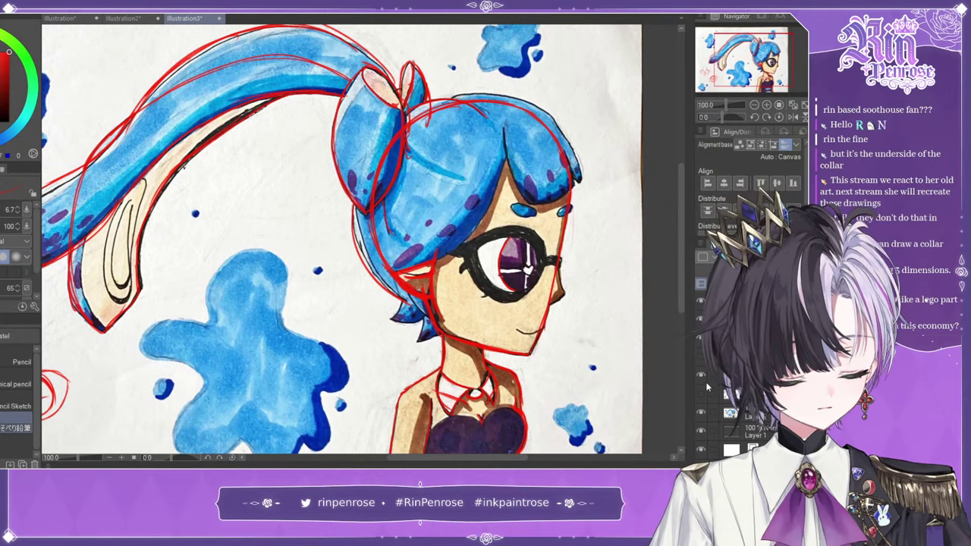
click(701, 414)
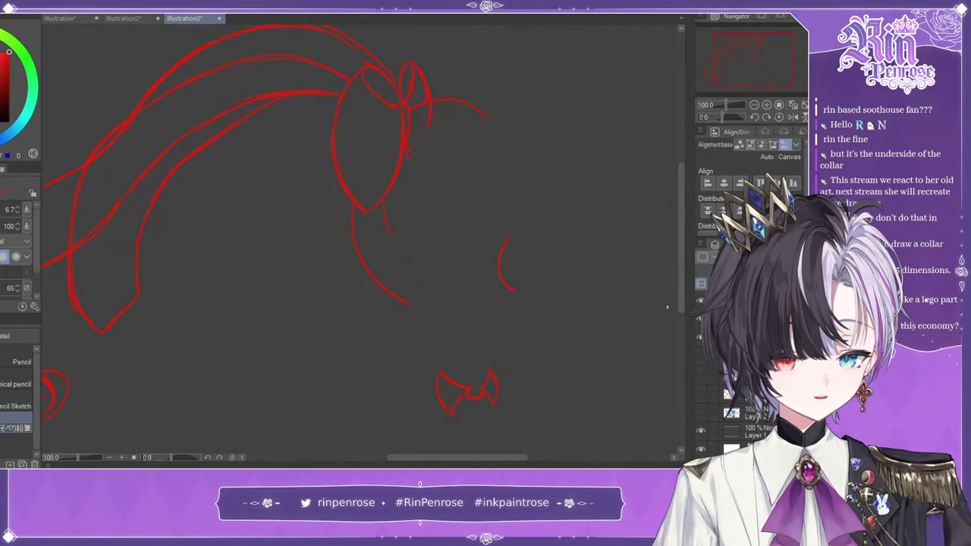
click(701, 414)
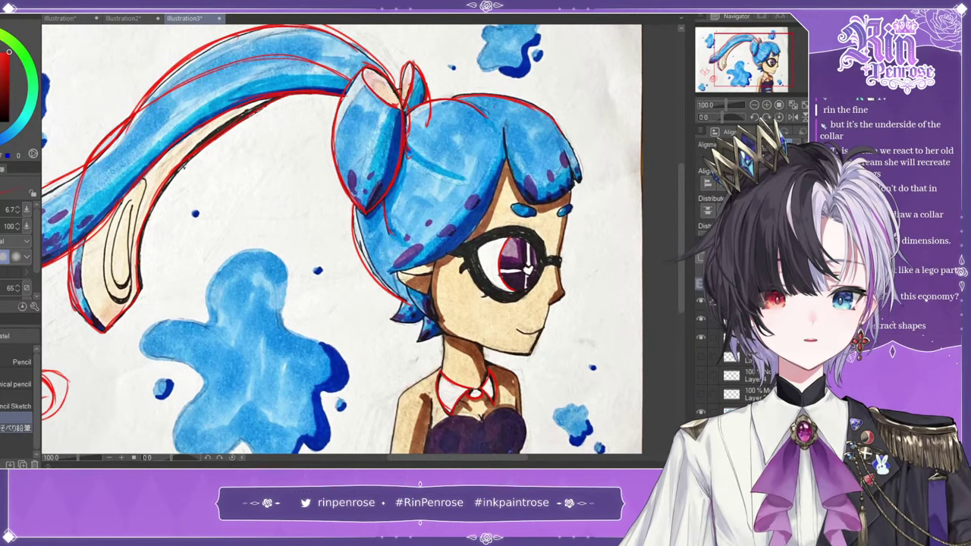
- Draw a red arrow pointing down at the top of the character's head
drag(556, 47, 487, 117)
drag(495, 99, 492, 106)
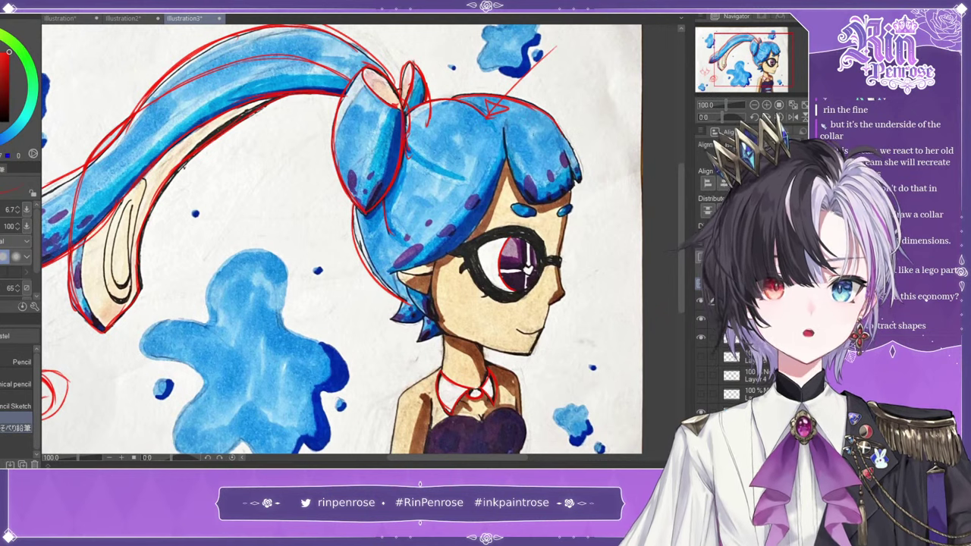
- Trace the hair strand edge beside the bow in red and number the hair sections 1 to 6 around the head
drag(747, 50, 757, 52)
scroll(303, 239, down, 3)
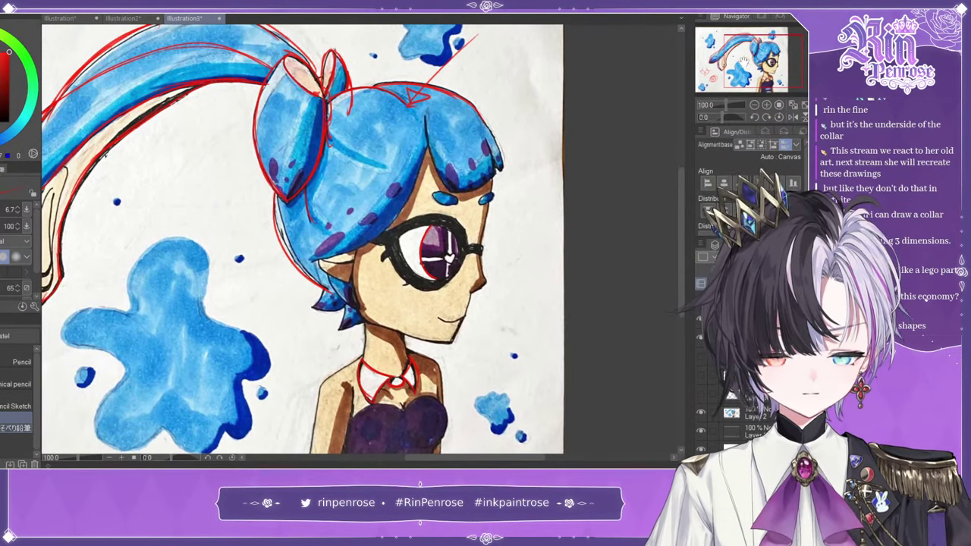
scroll(303, 239, up, 3)
scroll(303, 239, down, 3)
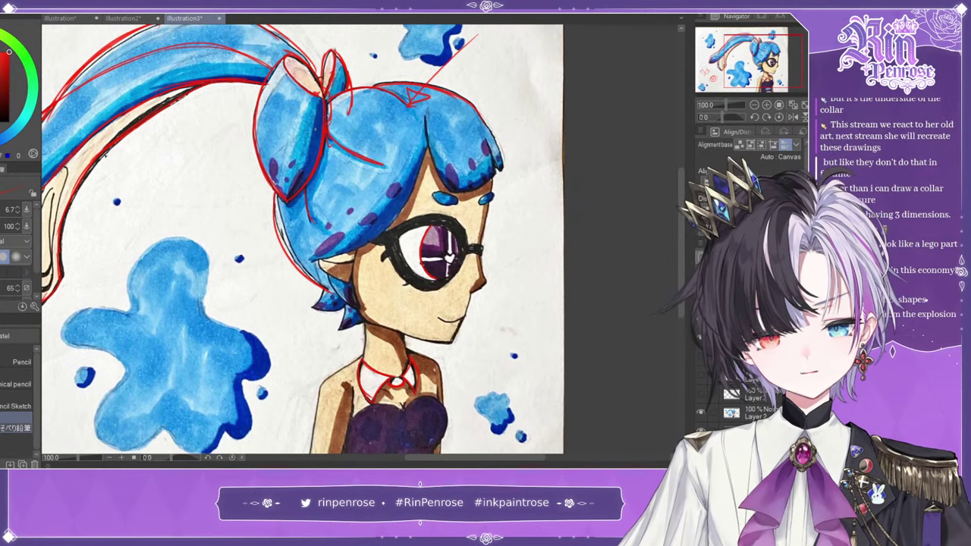
scroll(304, 239, up, 3)
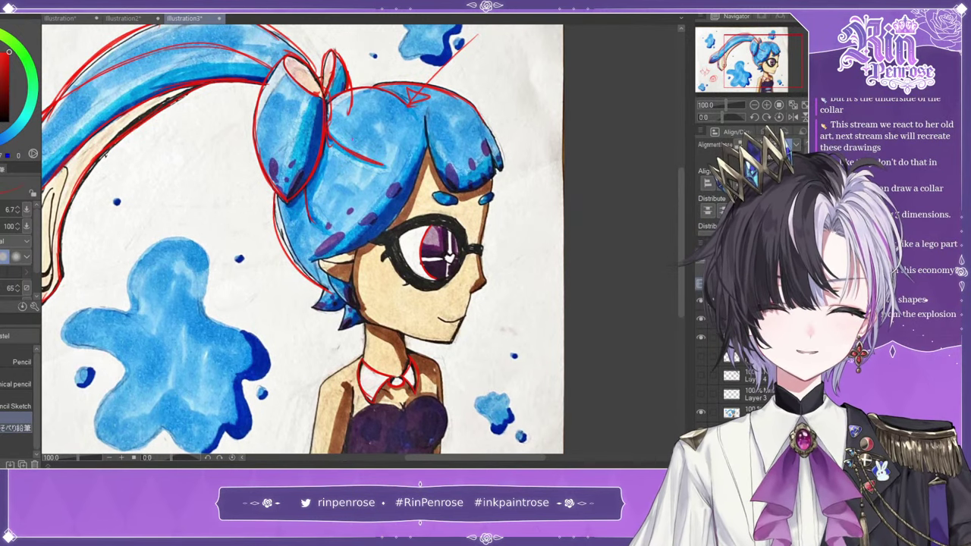
scroll(304, 239, down, 3)
scroll(303, 239, up, 3)
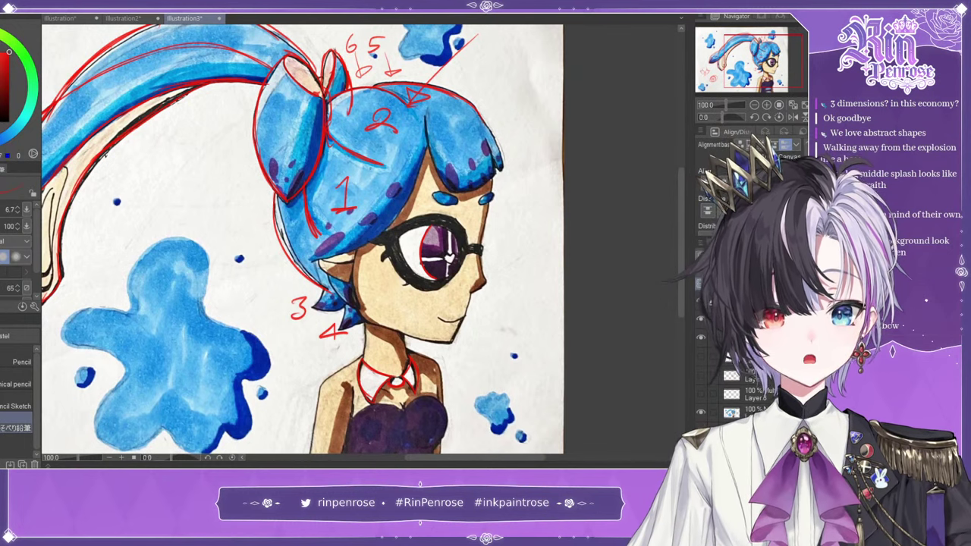
- Mark the hair with a red arrow above number 1, dividing lines across the bangs and a bracket in front of the forehead
mouse_move(362, 205)
mouse_down()
mouse_move(398, 171)
mouse_move(338, 157)
mouse_move(350, 160)
mouse_up()
key(ctrl+z)
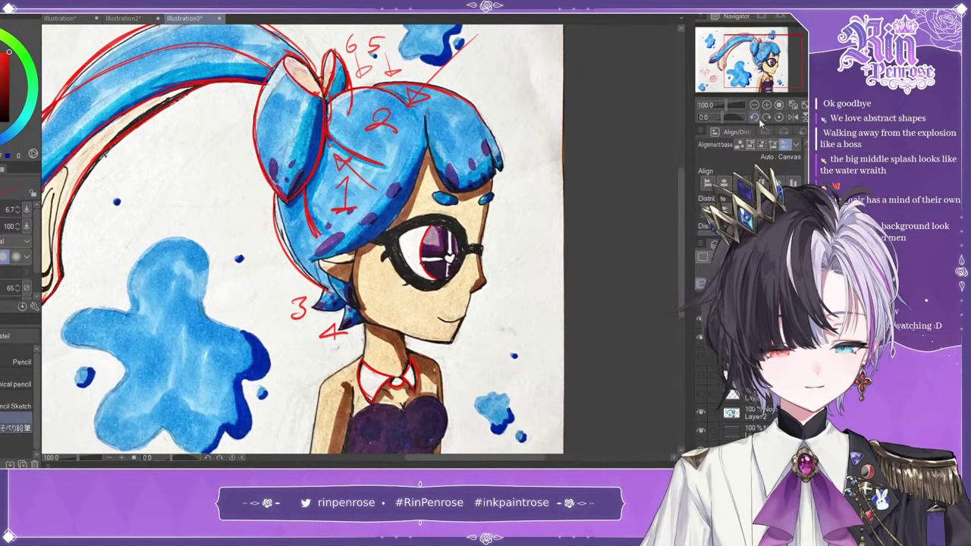
click(755, 106)
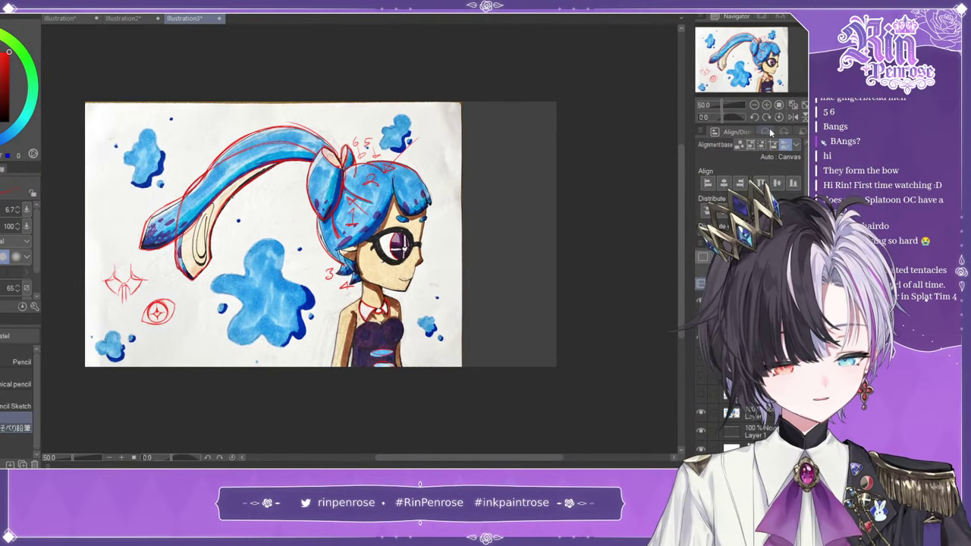
click(766, 104)
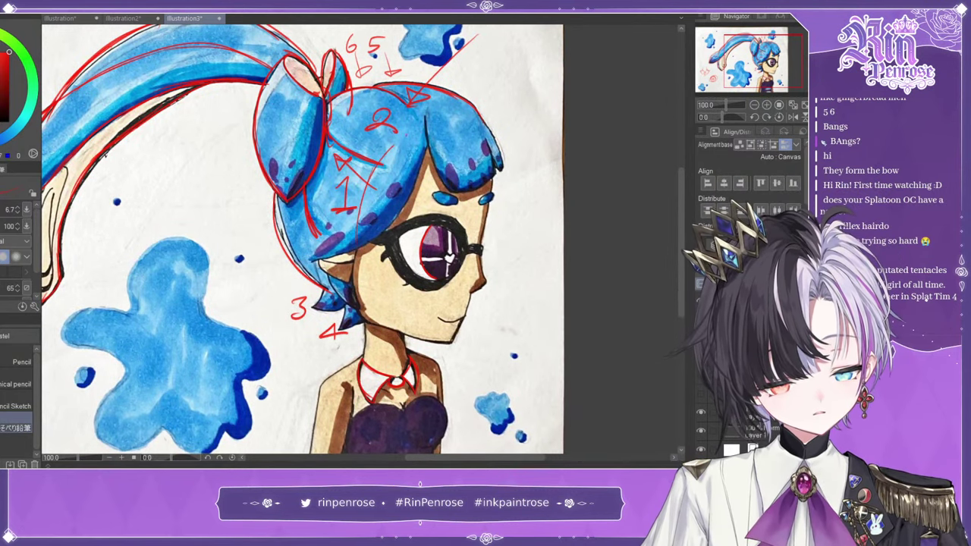
drag(405, 138, 470, 113)
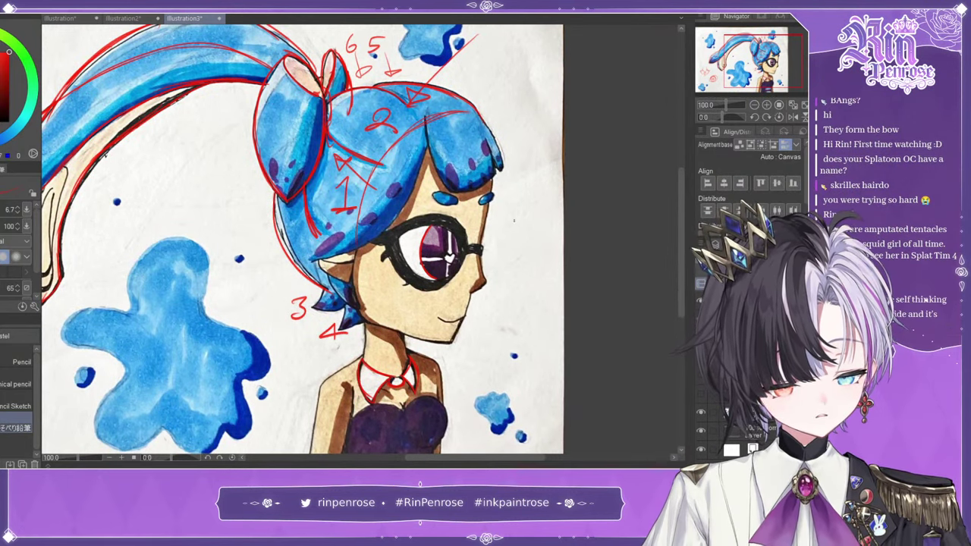
mouse_move(497, 220)
mouse_down()
mouse_move(517, 207)
mouse_move(497, 123)
mouse_up()
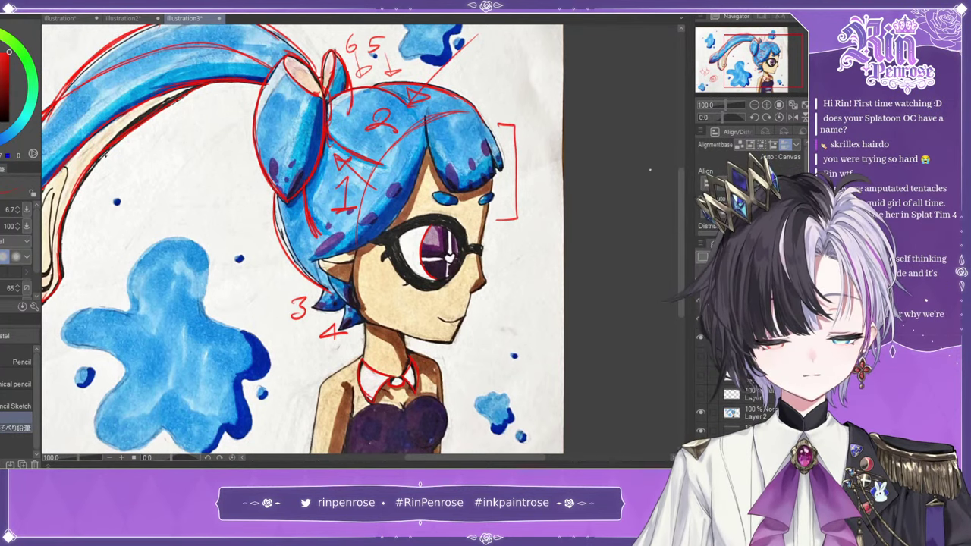
- Create a new blank illustration canvas for the next old drawing
click(754, 107)
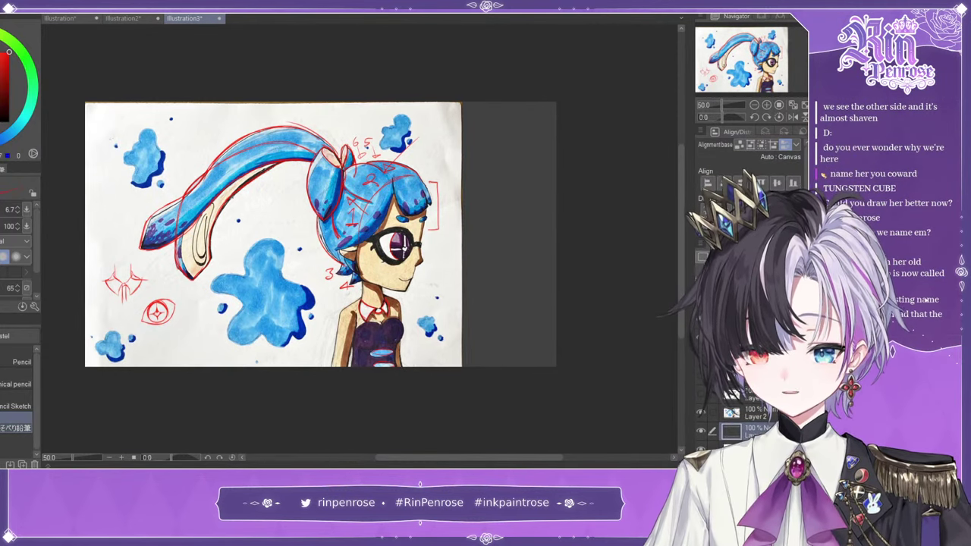
key(ctrl+n)
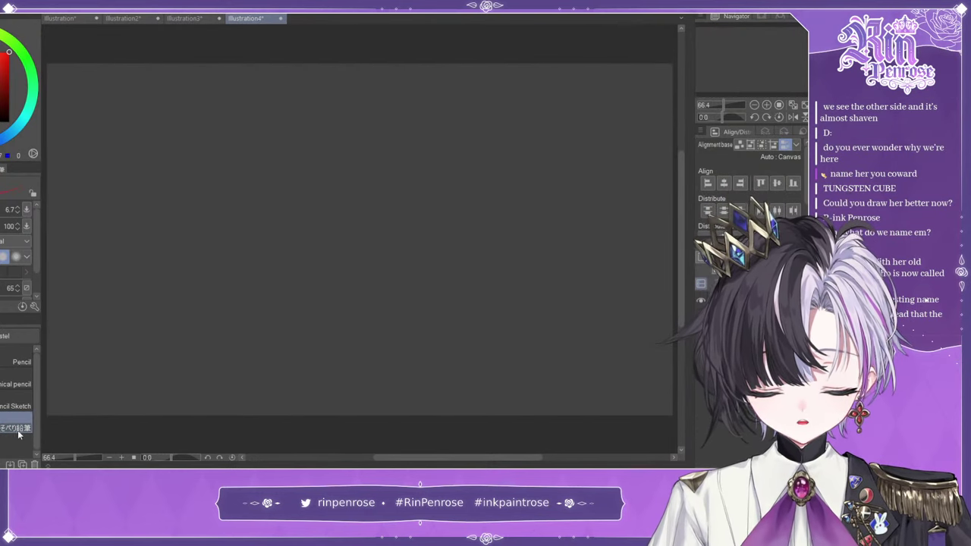
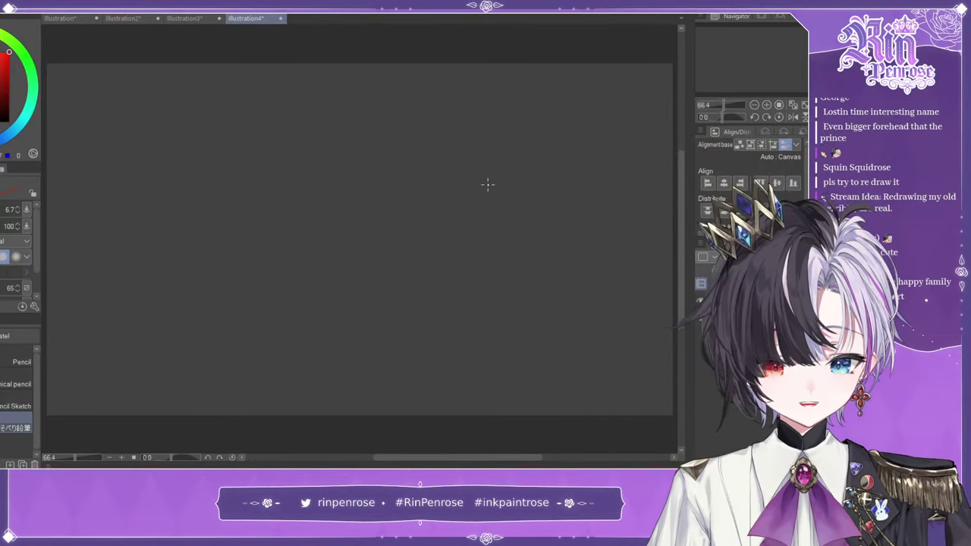
scroll(488, 184, down, 2)
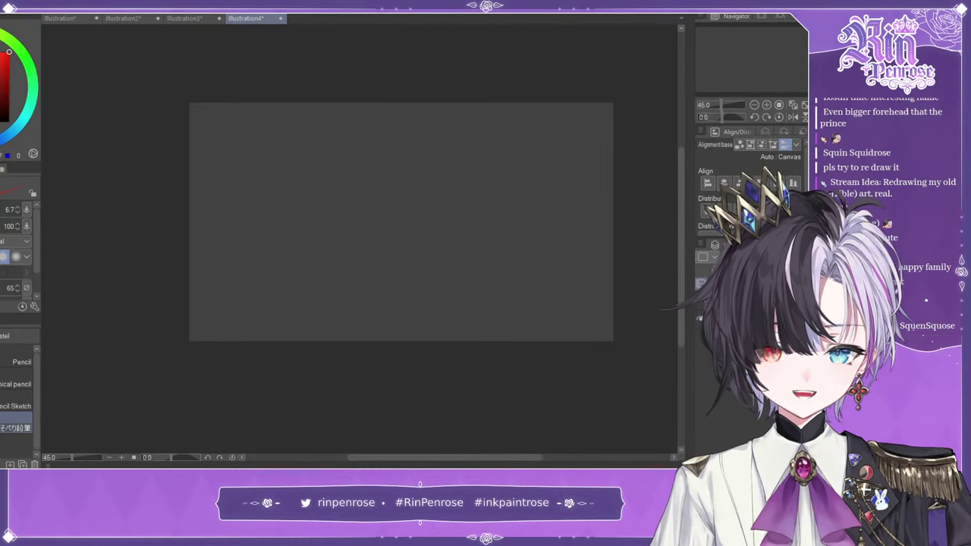
- Paste the pencil sketch of the girl with the green crown and scale it down to fit the canvas height
key(ctrl+v)
key(ctrl+t)
scroll(516, 351, down, 4)
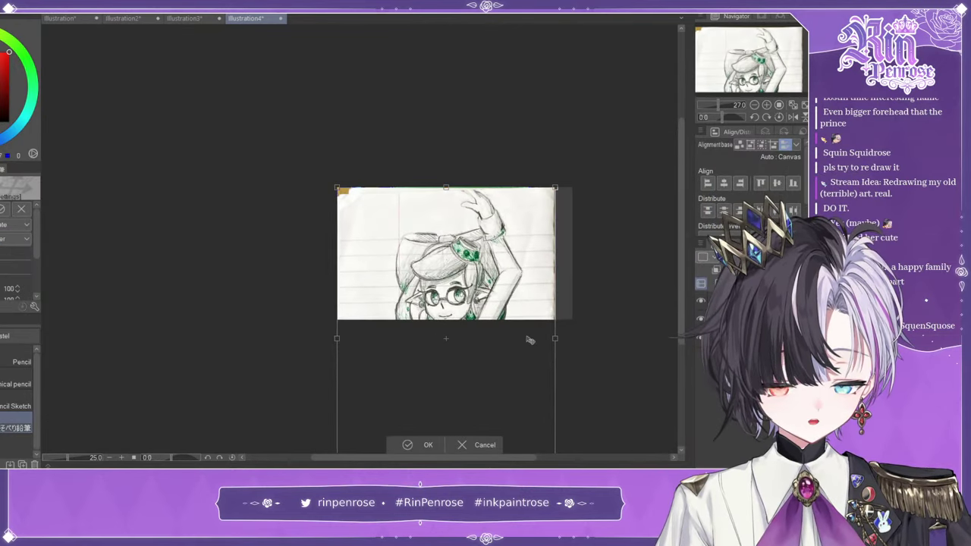
mouse_move(540, 431)
mouse_down()
mouse_move(500, 332)
mouse_move(404, 323)
mouse_up()
scroll(494, 334, up, 4)
click(302, 341)
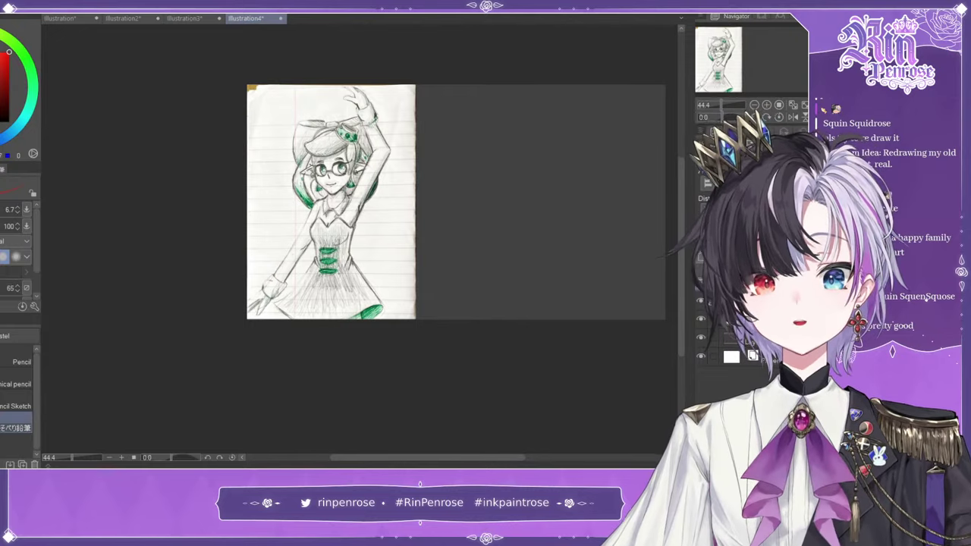
key(ctrl+0)
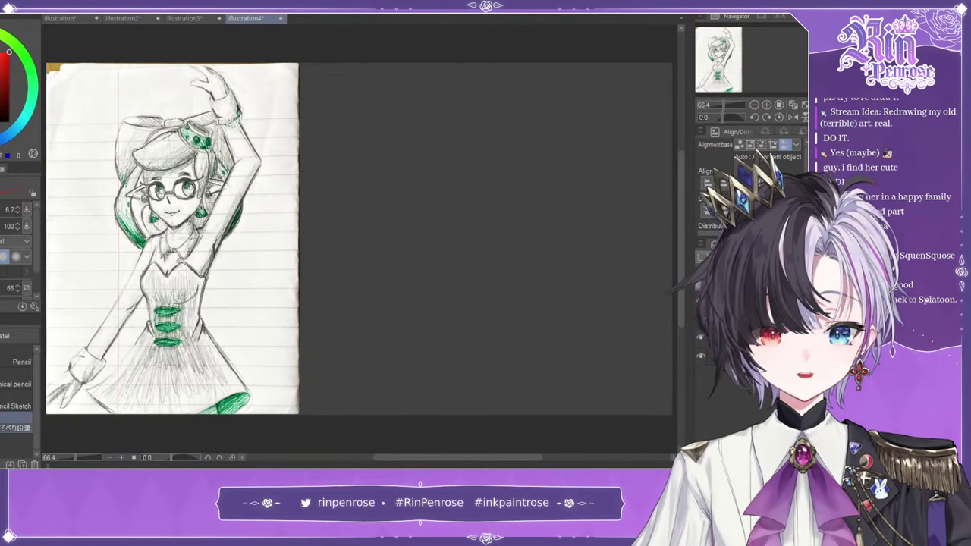
- Look through the three earlier illustrations and return to the pencil sketch to compare them
click(187, 19)
click(128, 17)
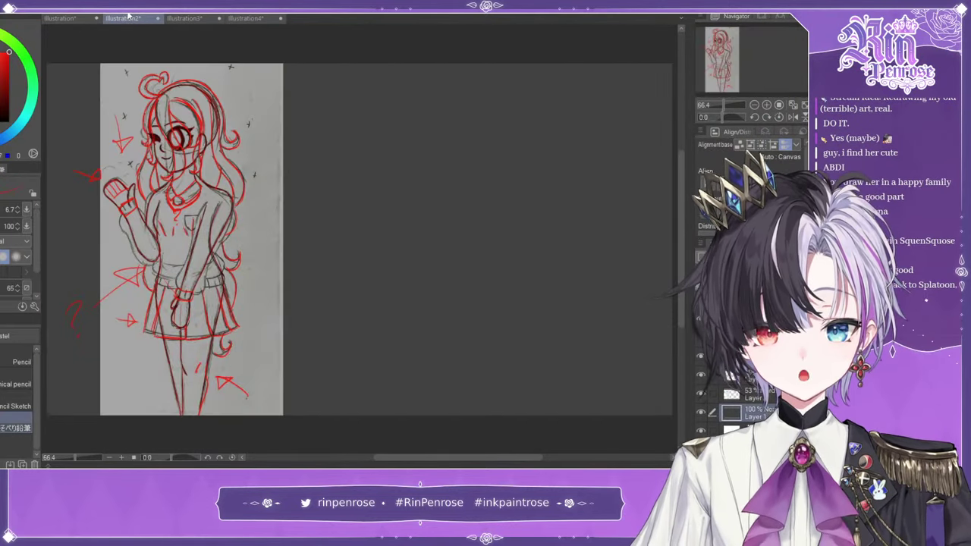
click(61, 18)
click(256, 19)
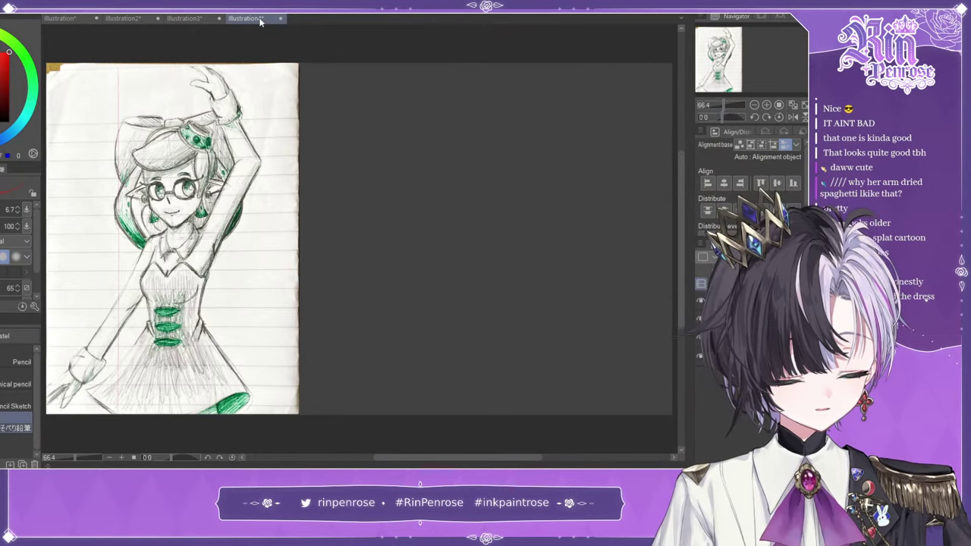
- Trace the sketched girl's face in red from the temple along the cheek and chin up to the opposite temple
click(766, 104)
click(767, 104)
click(766, 105)
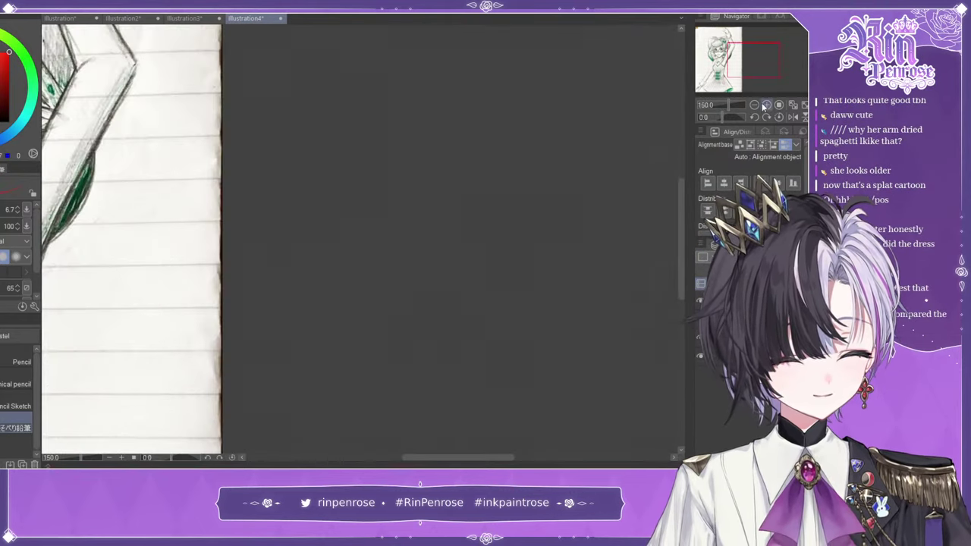
drag(746, 62, 720, 52)
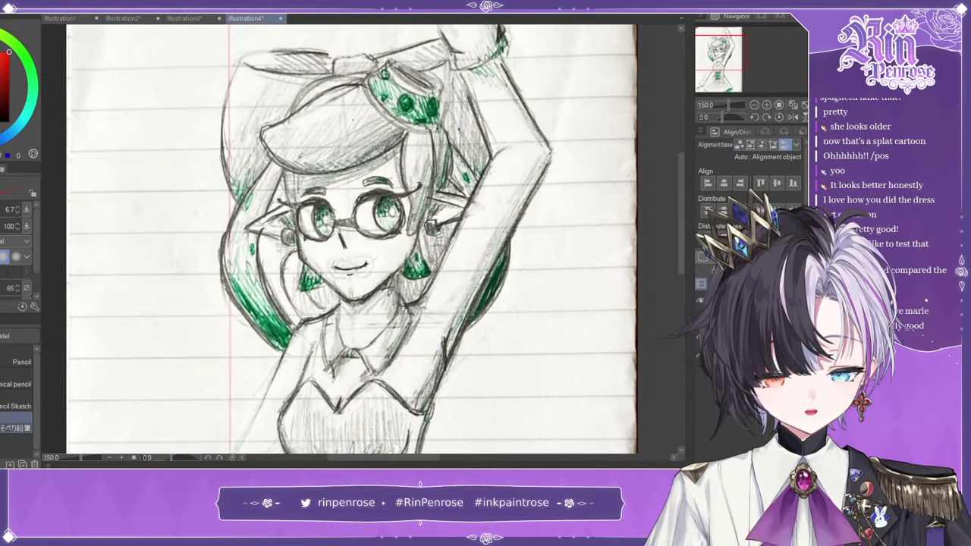
drag(286, 186, 293, 206)
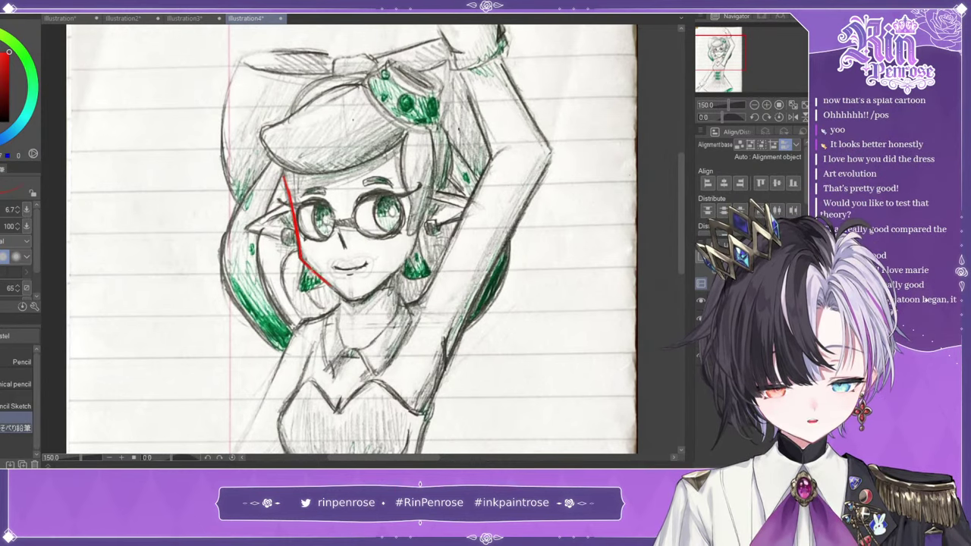
drag(301, 255, 355, 300)
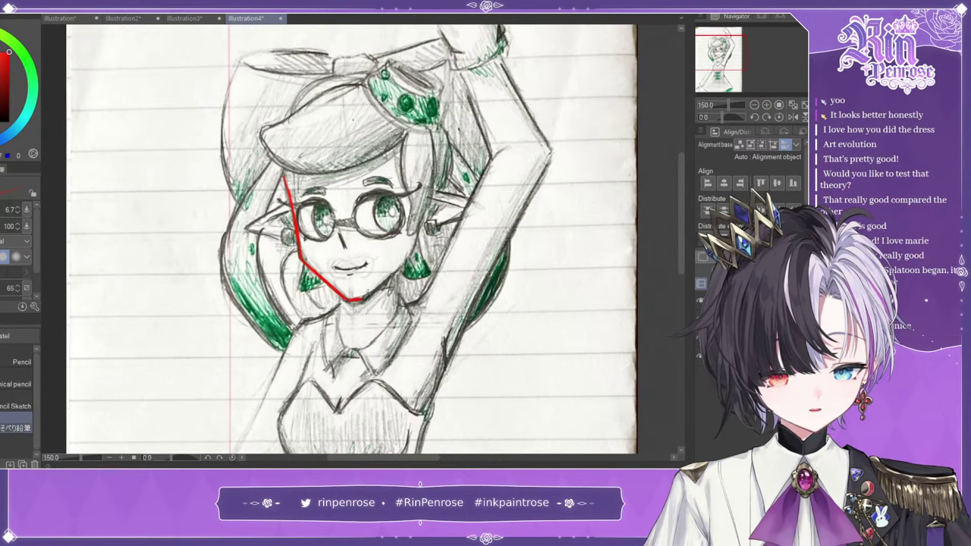
drag(399, 272, 410, 258)
drag(422, 214, 428, 186)
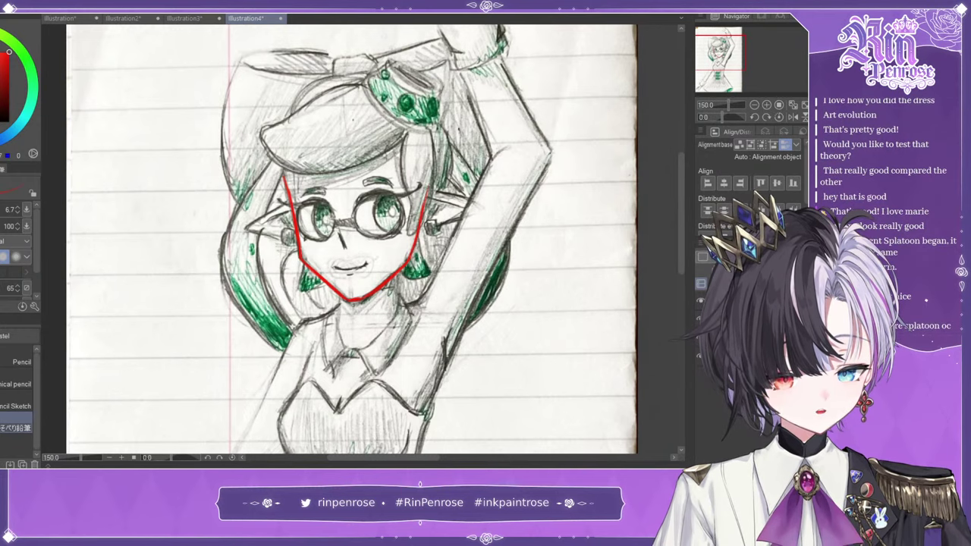
drag(283, 174, 293, 208)
key(ctrl+z)
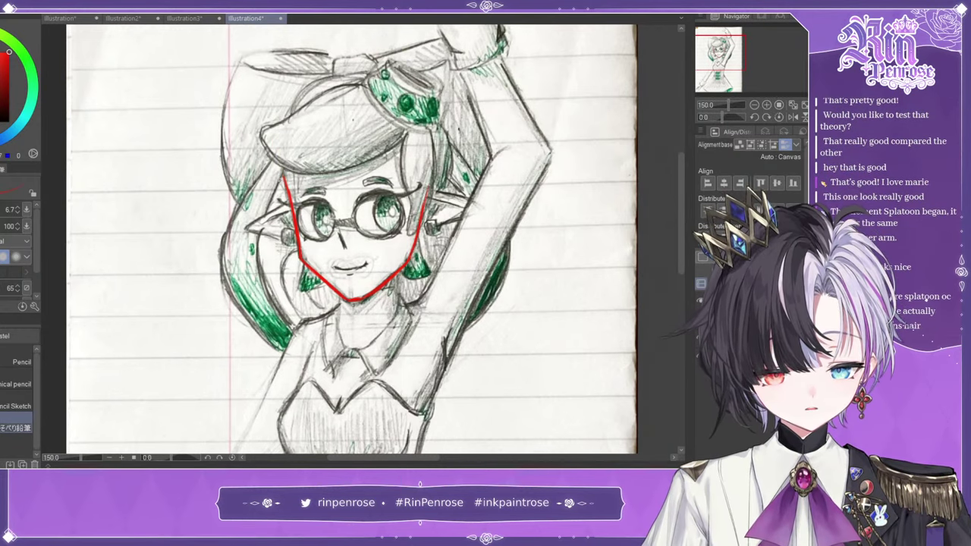
- Close the red head outline over the top of the skull using the mirrored view, and check it with the sketch briefly hidden
drag(287, 123, 396, 96)
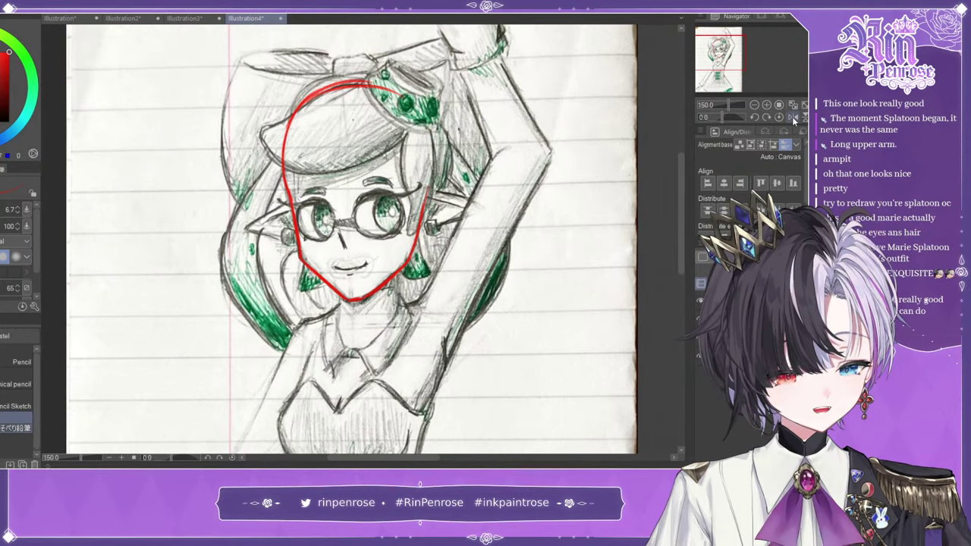
click(794, 119)
mouse_move(367, 80)
mouse_down()
mouse_move(298, 118)
mouse_move(288, 161)
mouse_up()
drag(308, 103, 290, 195)
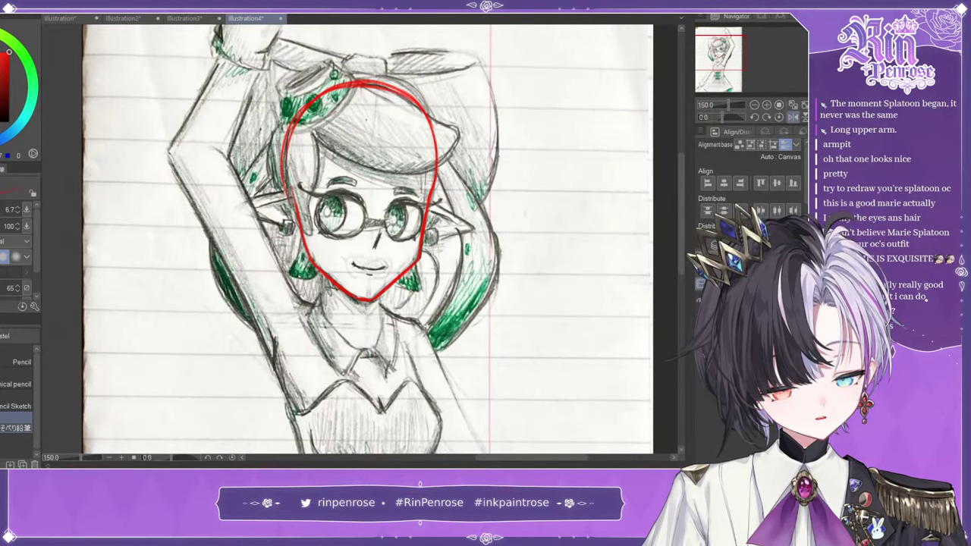
click(793, 117)
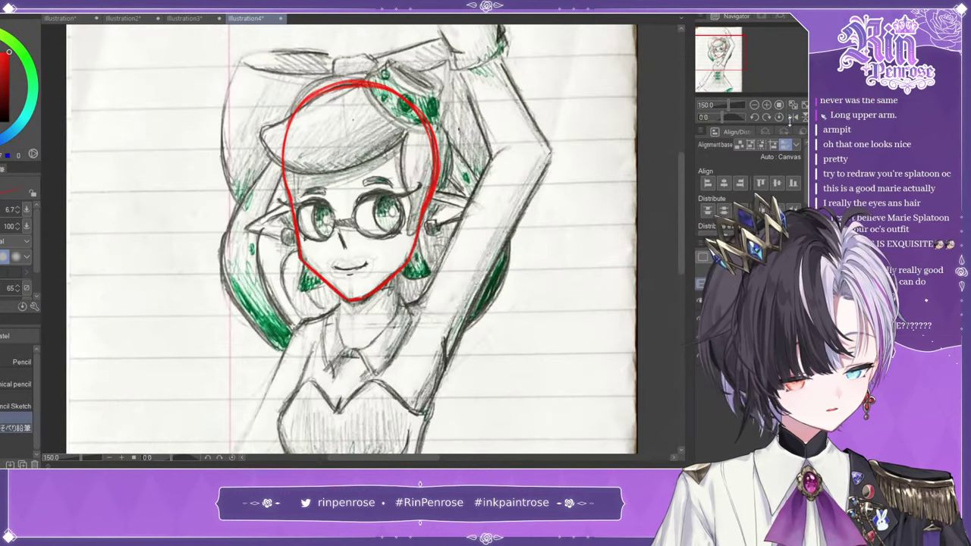
click(701, 320)
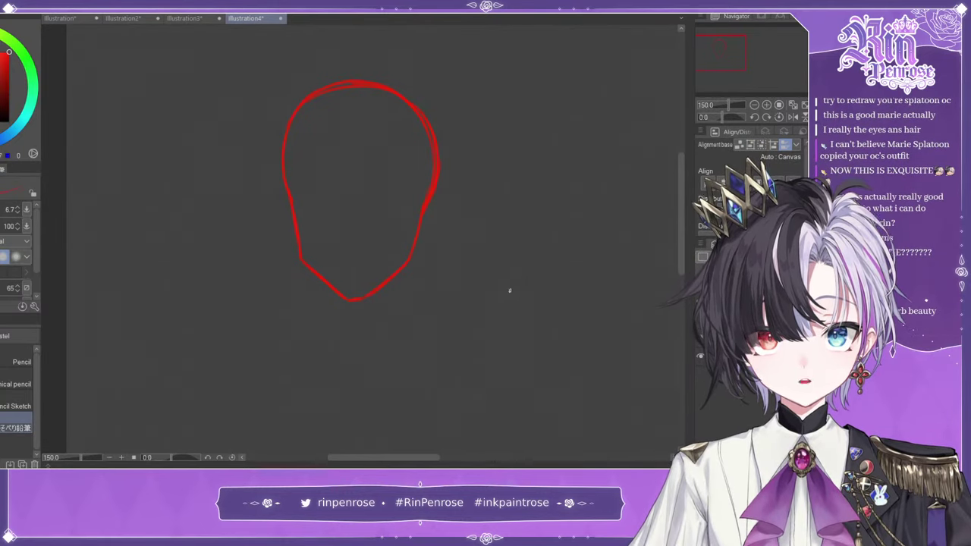
click(700, 338)
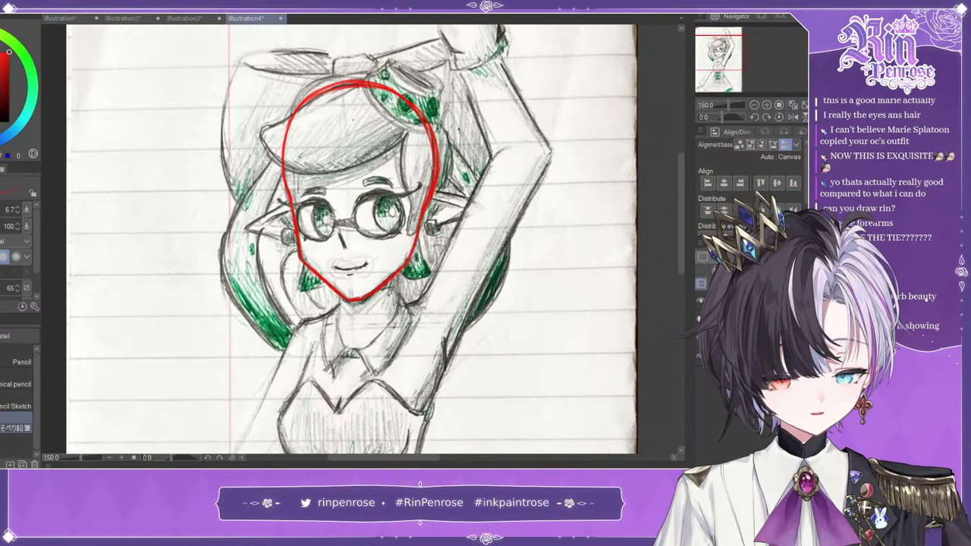
- Outline both pointed ears in red beside the head outline and hide the pencil sketch
drag(431, 191, 482, 205)
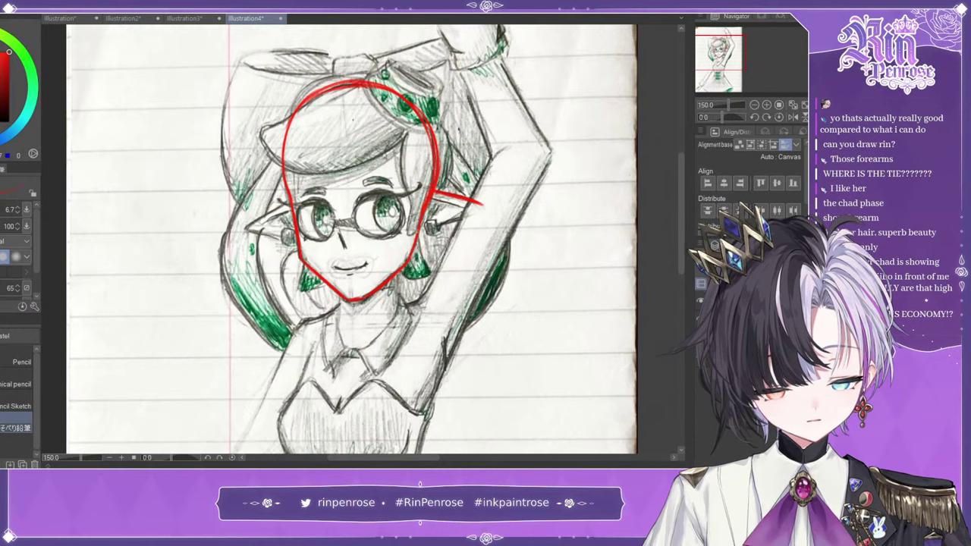
drag(423, 230, 478, 218)
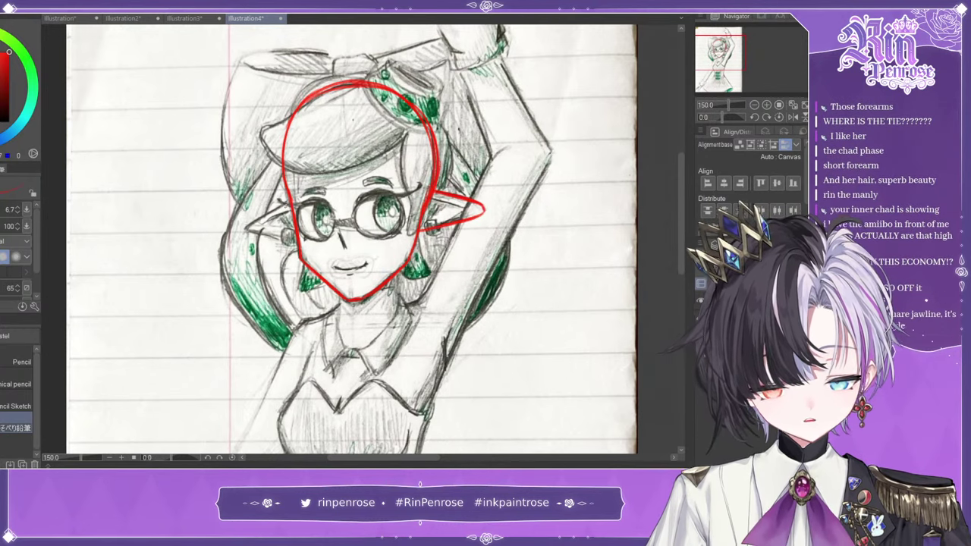
mouse_move(290, 201)
mouse_down()
mouse_move(247, 229)
mouse_move(293, 232)
mouse_move(297, 248)
mouse_up()
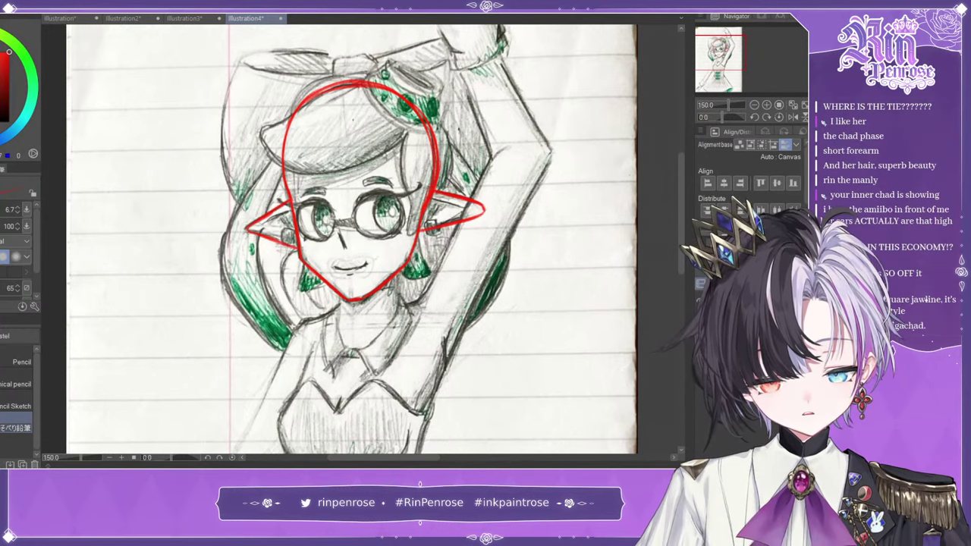
click(700, 338)
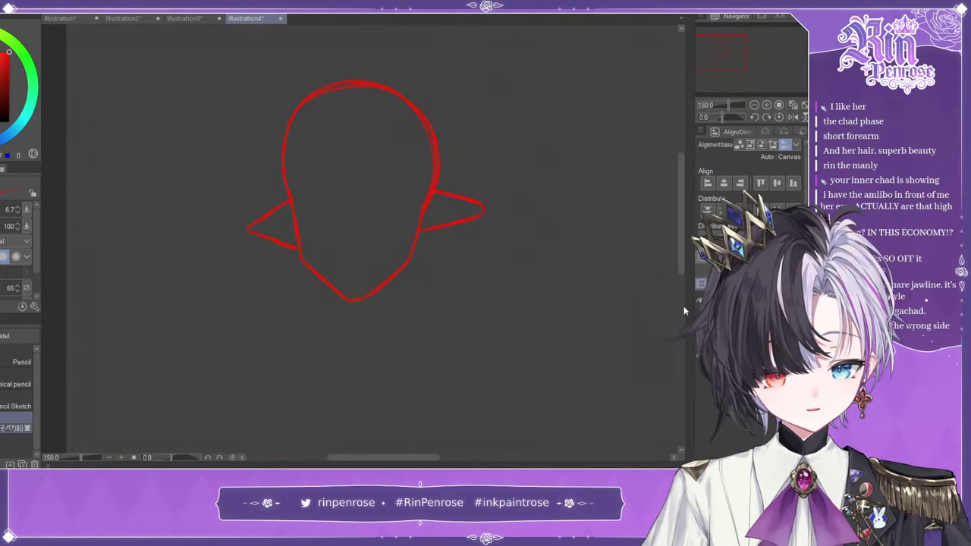
drag(269, 315, 286, 270)
drag(266, 279, 297, 286)
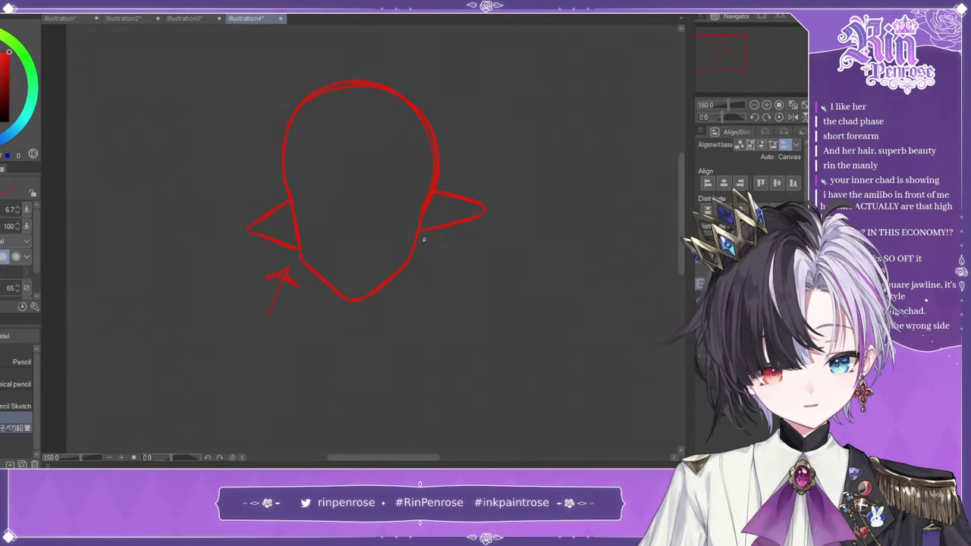
key(ctrl+z)
key(ctrl+z)
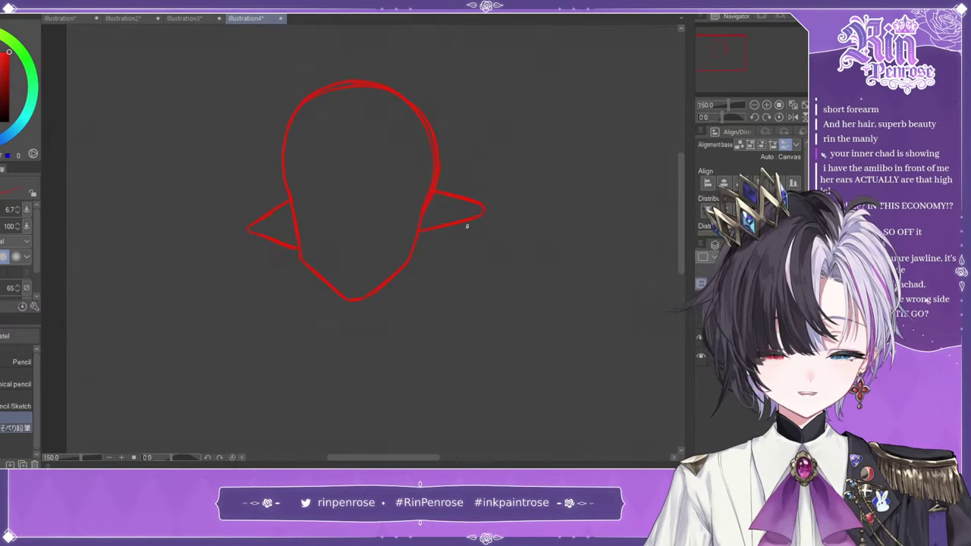
- Mark the nose on the face with a short red stroke, toggling the pencil sketch for comparison
key(ctrl+z)
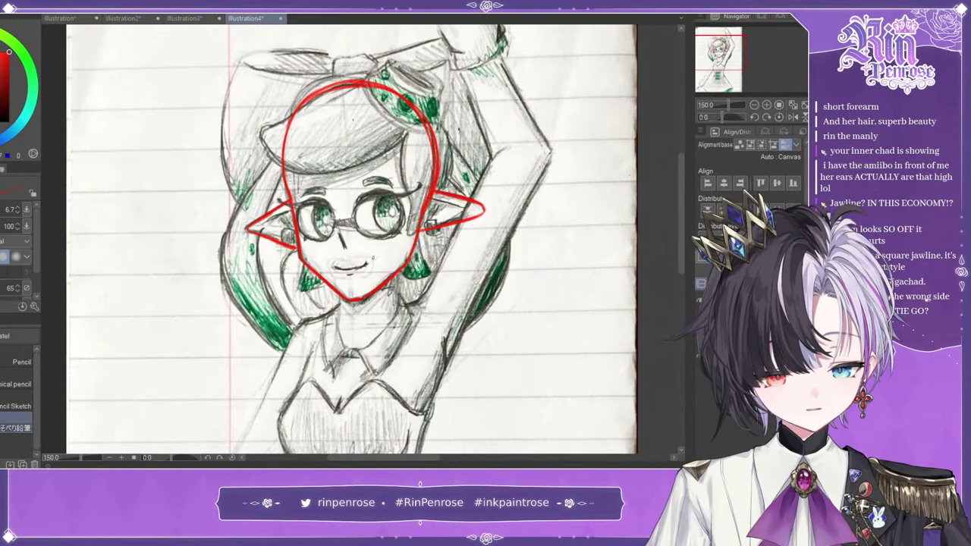
key(ctrl+z)
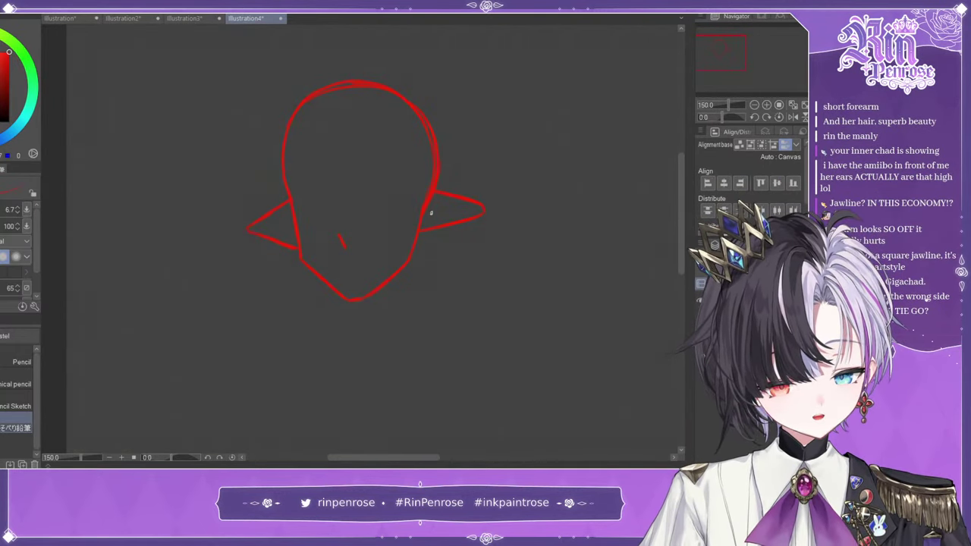
click(700, 300)
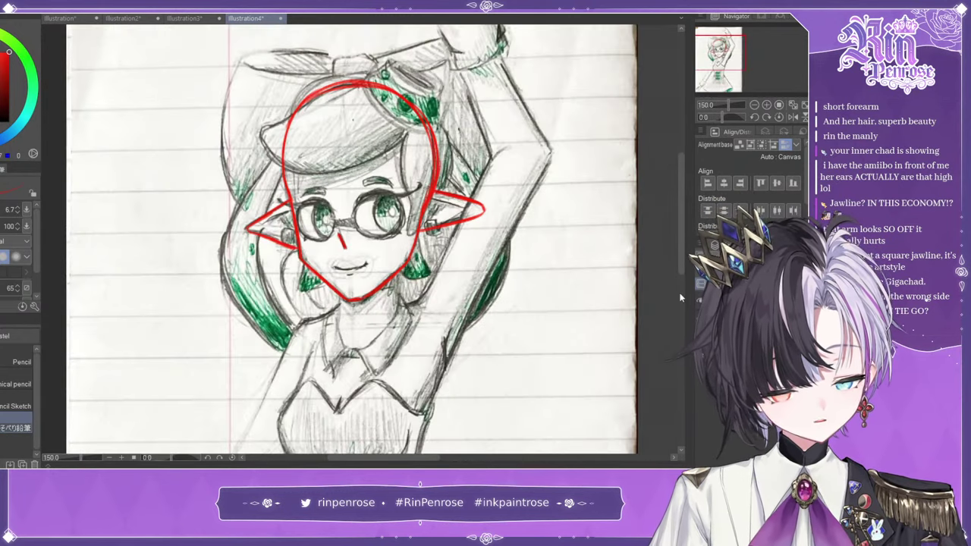
mouse_move(375, 197)
mouse_down()
mouse_move(402, 227)
mouse_move(377, 195)
mouse_up()
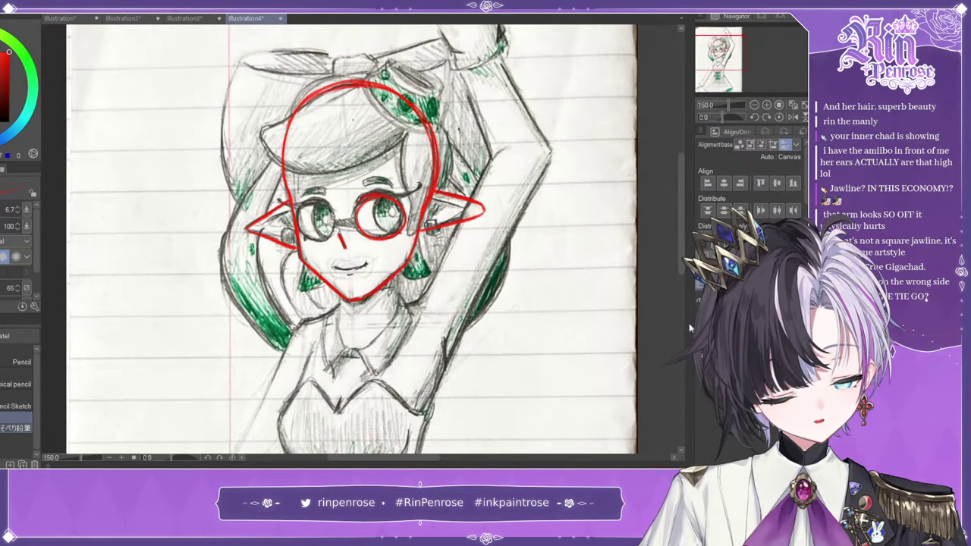
click(700, 301)
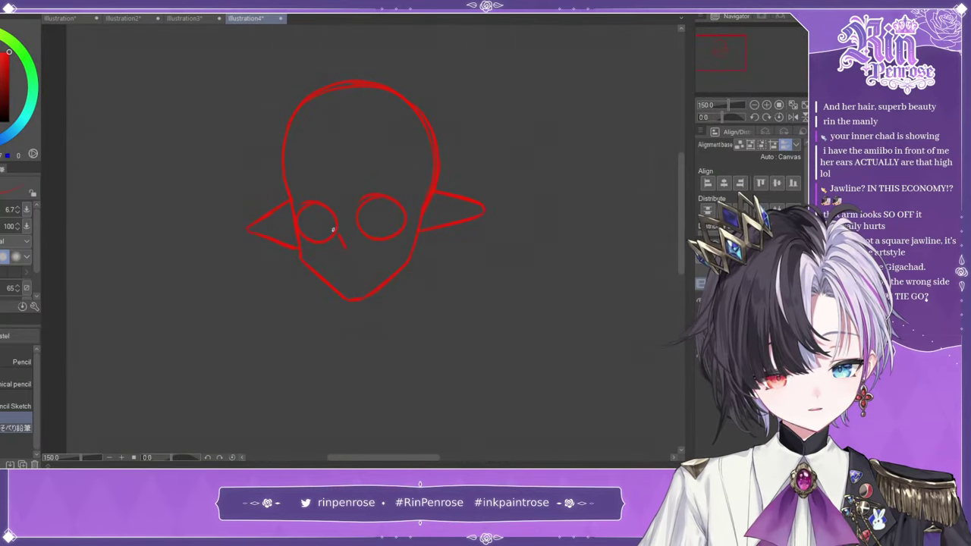
key(ctrl+z)
key(ctrl+z)
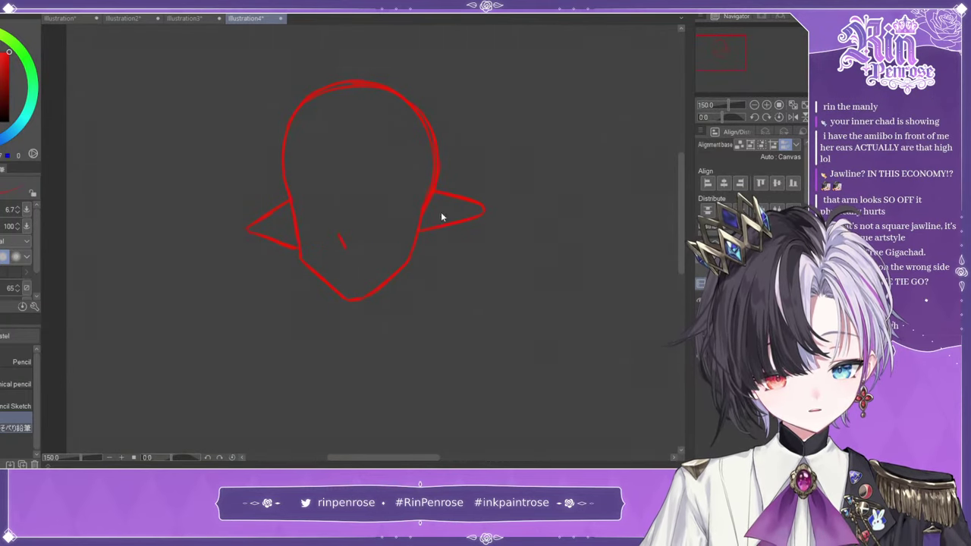
- Draw rectangular red glasses on the face with two lens frames, a nose bridge and a side arm towards the ear
mouse_move(332, 227)
mouse_down()
mouse_move(344, 226)
mouse_move(351, 206)
mouse_up()
key(ctrl+z)
drag(355, 205, 402, 206)
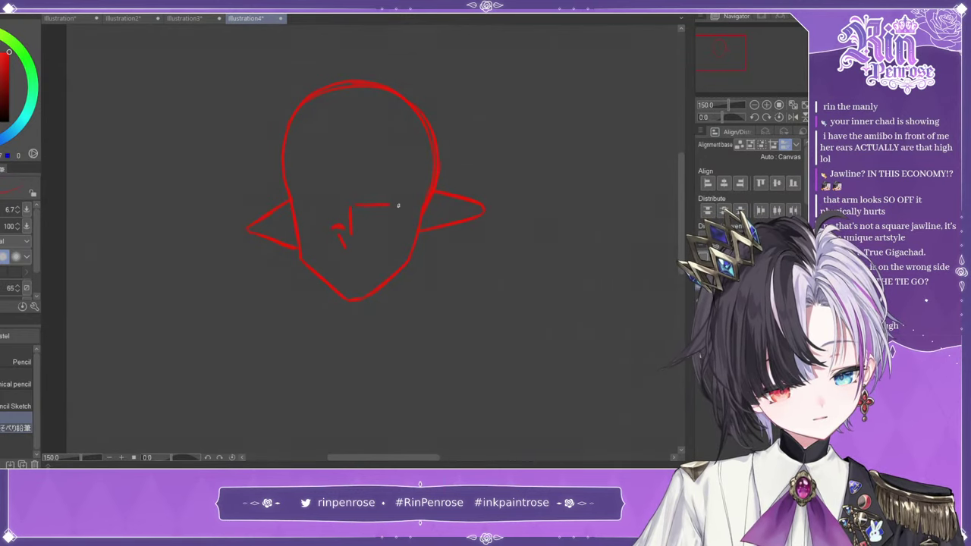
drag(352, 233, 402, 231)
mouse_move(327, 213)
mouse_down()
mouse_move(328, 226)
mouse_move(292, 209)
mouse_up()
drag(293, 231, 322, 236)
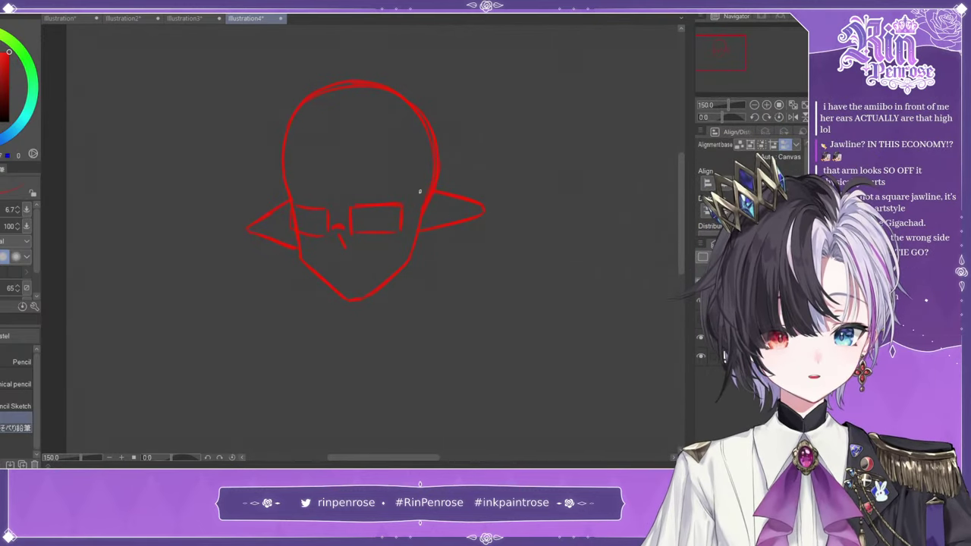
drag(402, 206, 439, 198)
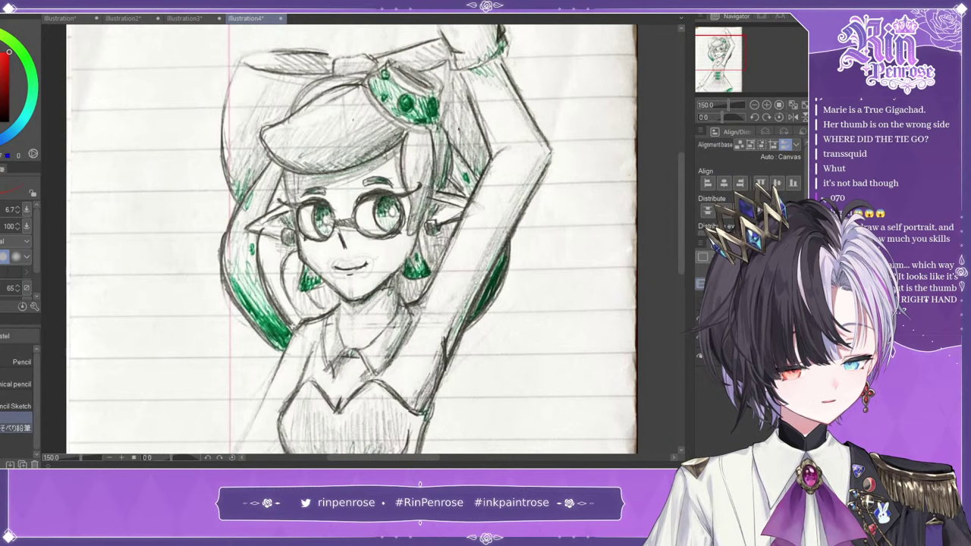
- Outline the raised arm in red over the sketch as two tubes, upper arm and forearm, joined at the elbow
drag(724, 45, 729, 29)
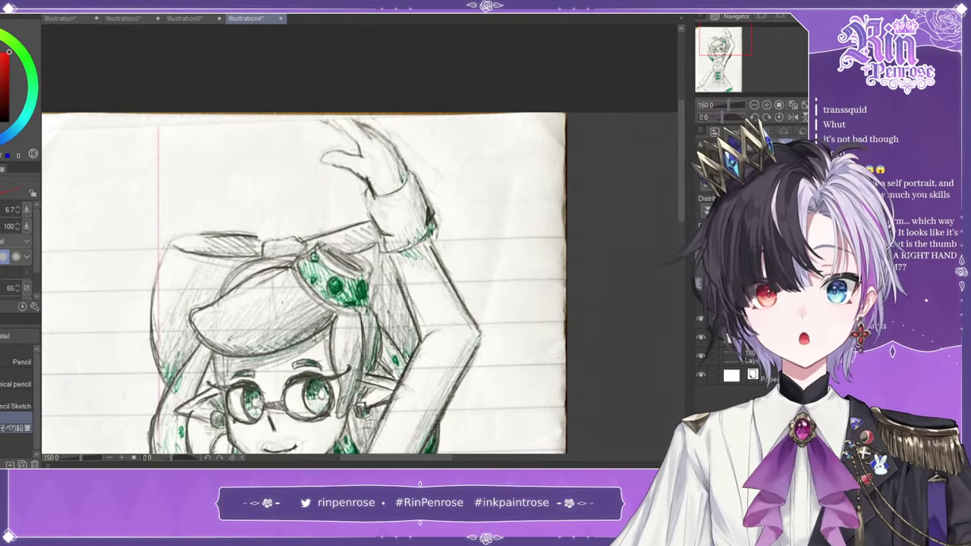
click(793, 105)
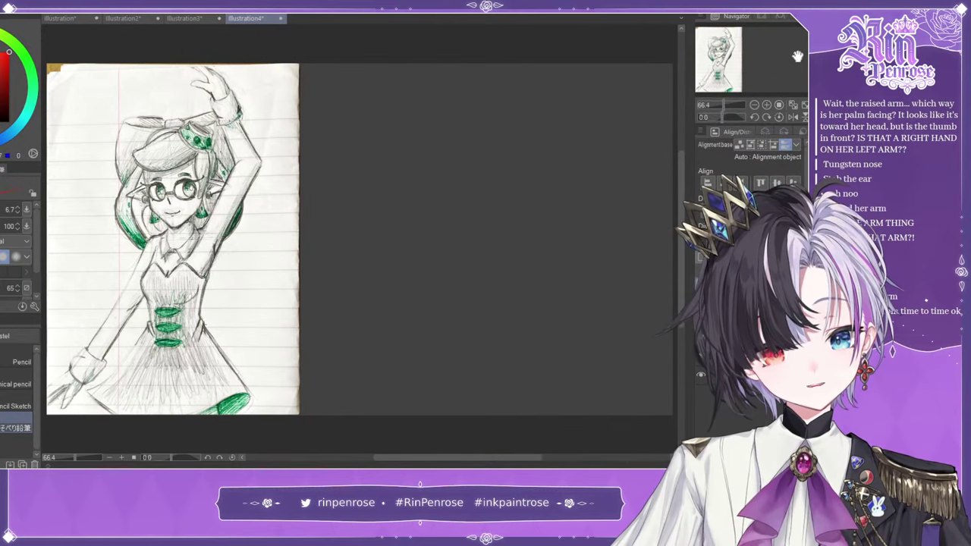
mouse_move(236, 162)
mouse_down()
mouse_move(207, 230)
mouse_move(215, 254)
mouse_move(257, 166)
mouse_move(247, 188)
mouse_up()
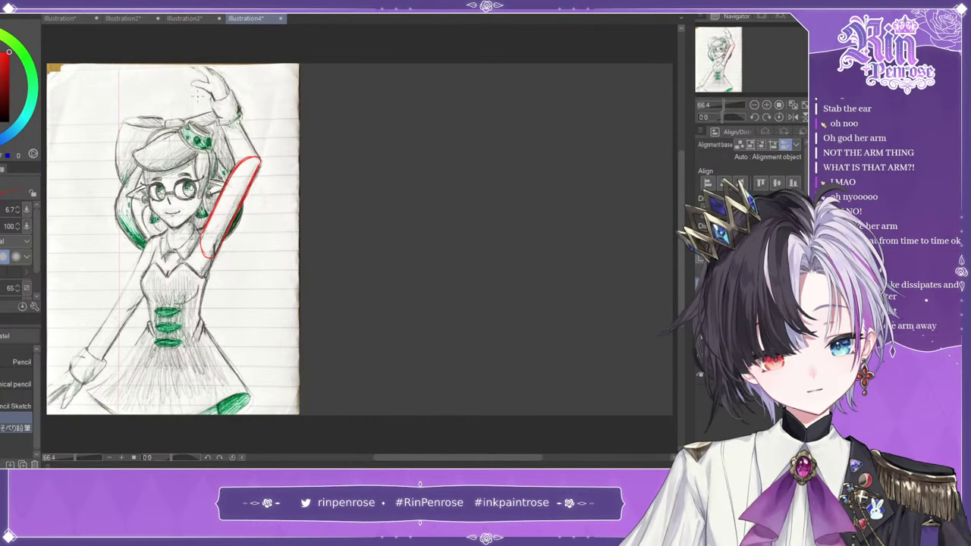
drag(238, 162, 259, 162)
mouse_move(217, 107)
mouse_down()
mouse_move(228, 161)
mouse_move(260, 160)
mouse_up()
drag(217, 107, 239, 116)
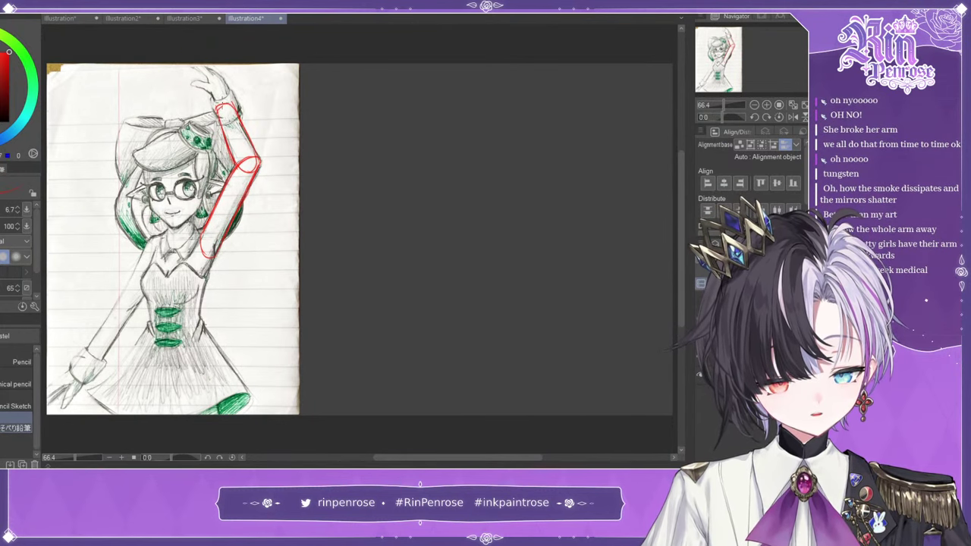
- Mark the lengths of the raised upper arm and forearm with red brackets beside them, and show the sketch again
click(700, 375)
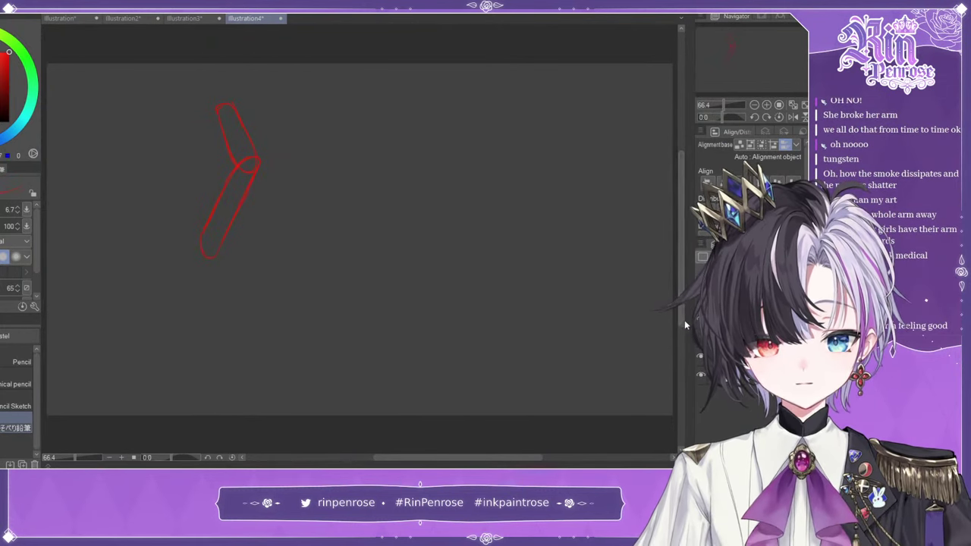
mouse_move(267, 159)
mouse_down()
mouse_move(275, 174)
mouse_move(228, 260)
mouse_up()
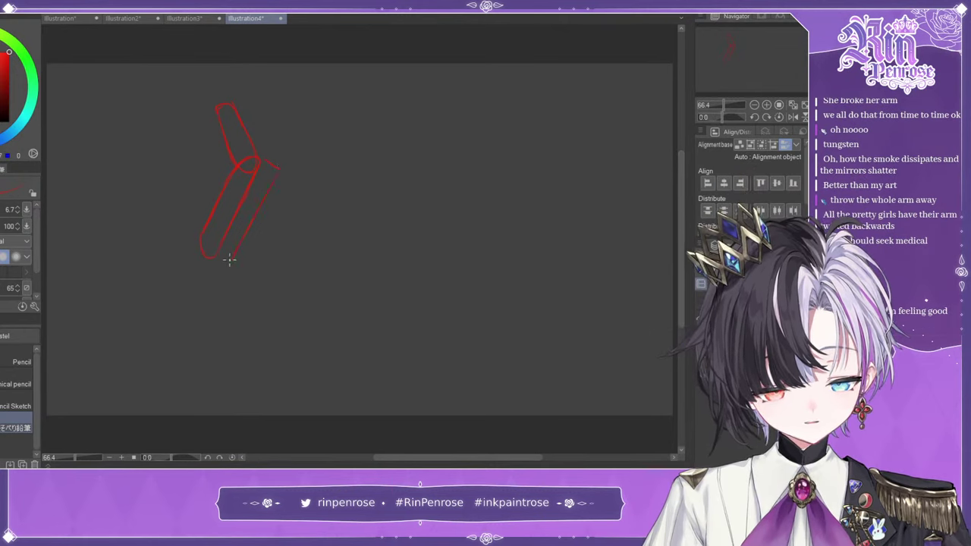
drag(245, 98, 266, 151)
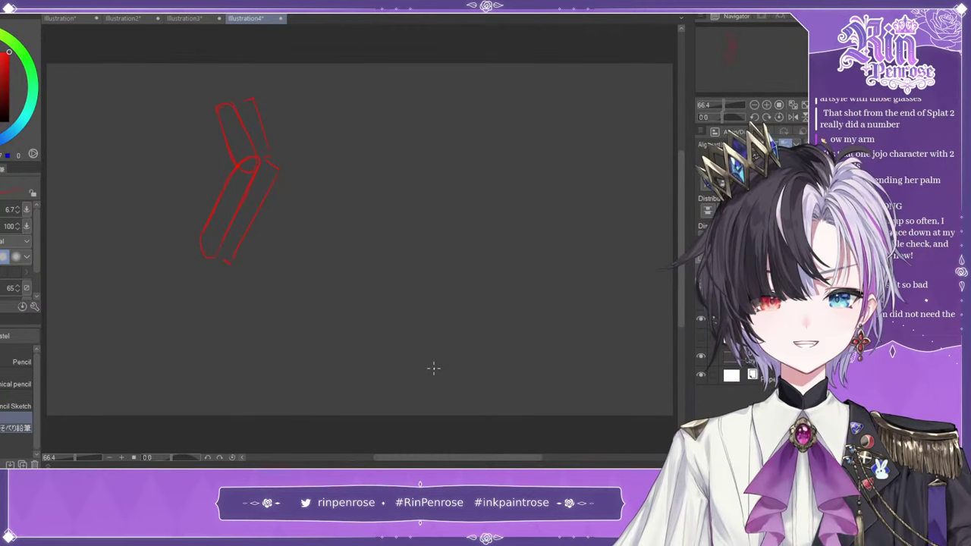
click(701, 342)
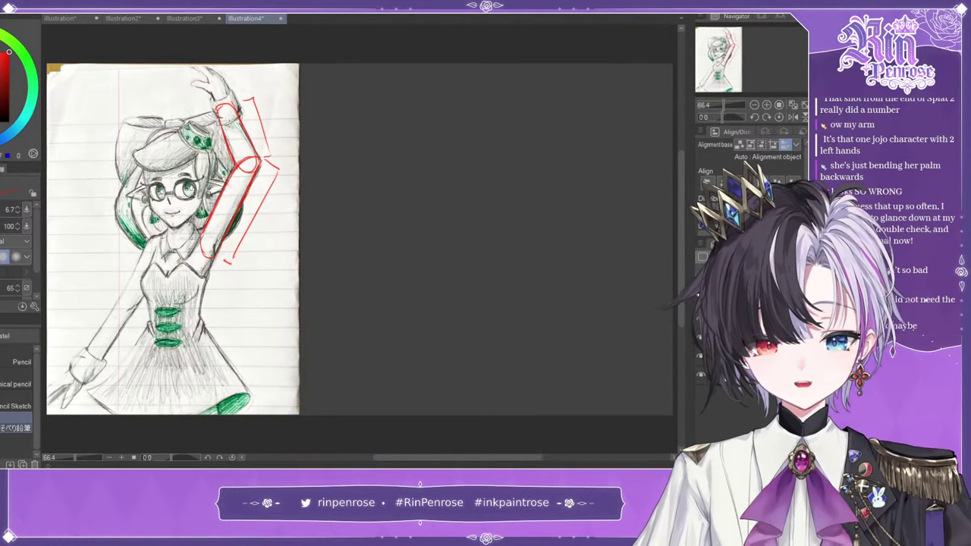
- Trace both edges of the lowered arm in red from shoulder to cuff and round off the wrist end
click(767, 104)
drag(729, 59, 702, 68)
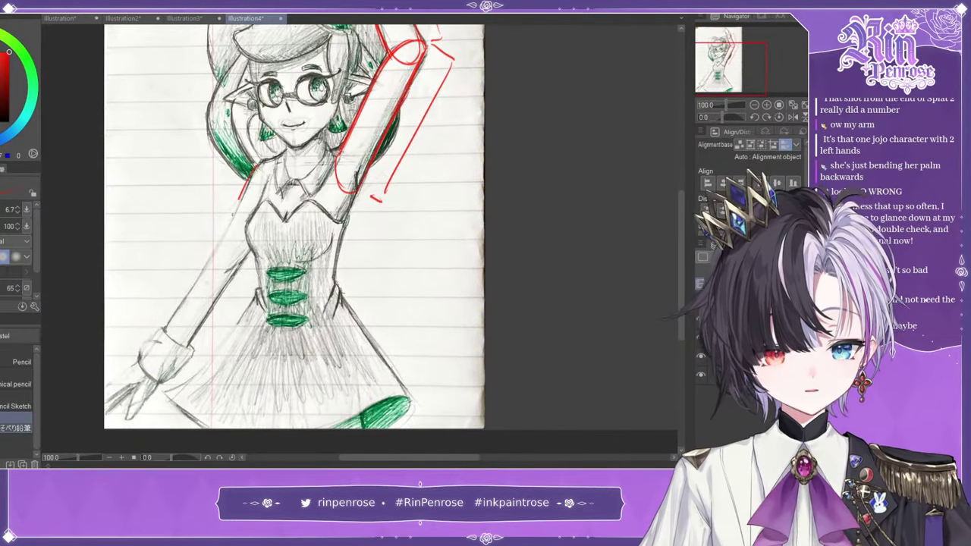
mouse_move(257, 165)
mouse_down()
mouse_move(222, 243)
mouse_move(163, 330)
mouse_up()
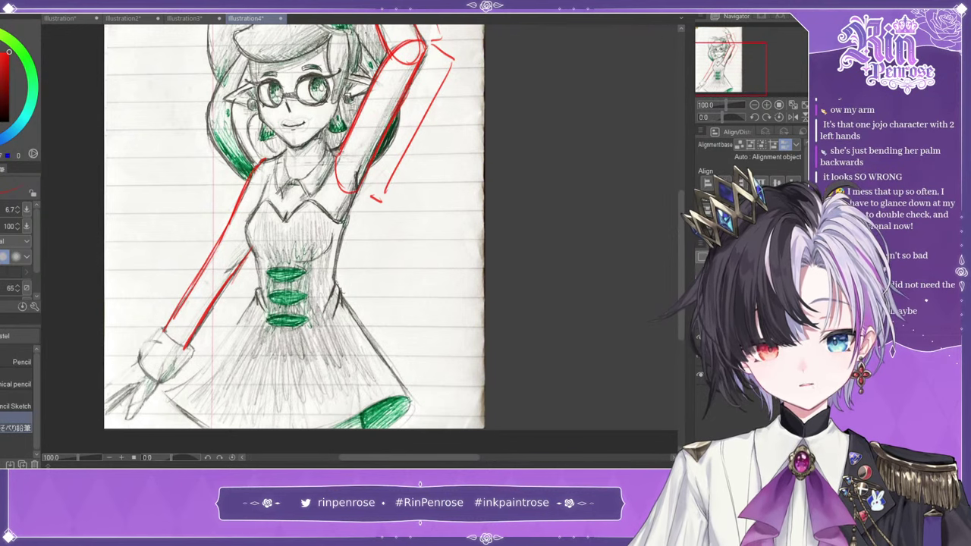
drag(164, 332, 188, 350)
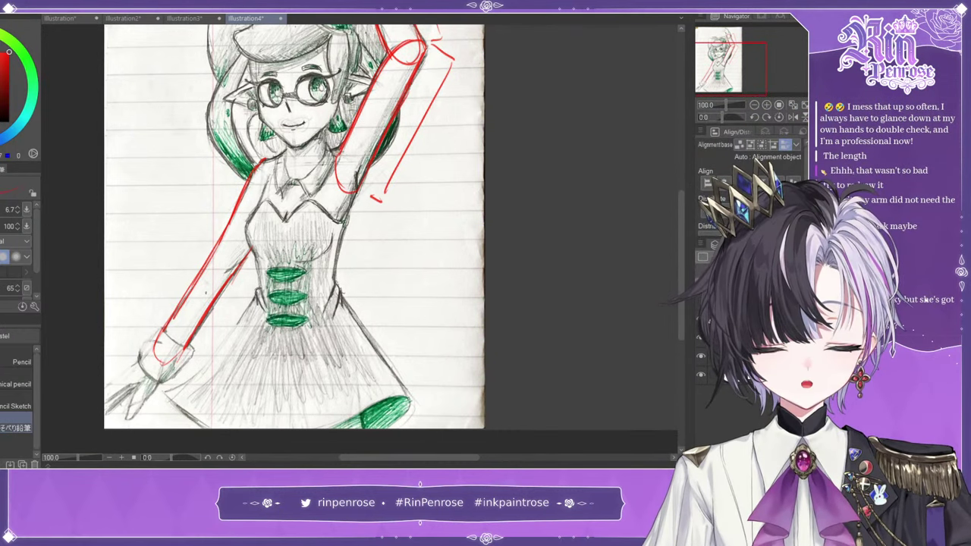
- Outline the upper torso in red from the chest line to the waist and check it against the whole figure
drag(752, 76, 746, 59)
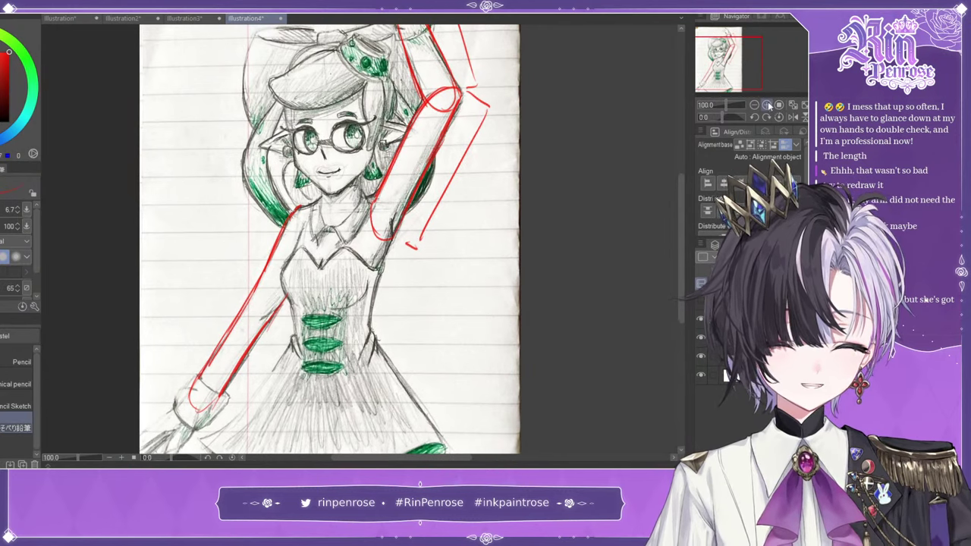
click(768, 106)
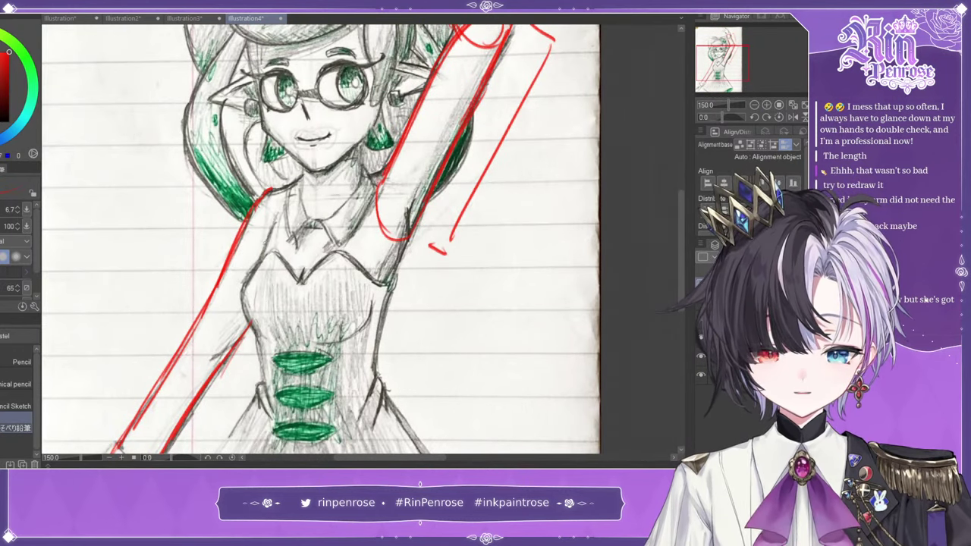
drag(256, 265, 262, 361)
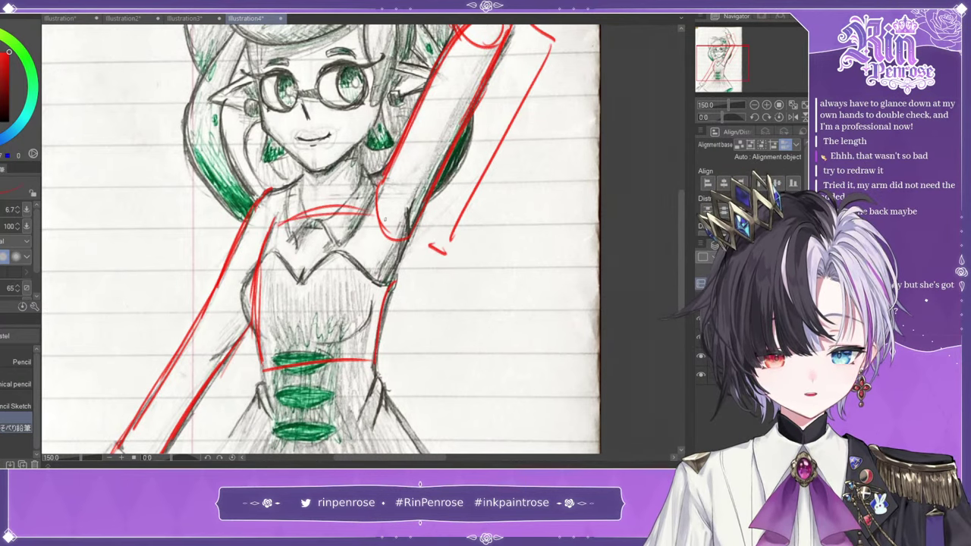
key(ctrl+z)
mouse_move(278, 222)
mouse_down()
mouse_move(351, 215)
mouse_move(395, 279)
mouse_up()
key(ctrl+minus)
key(ctrl+minus)
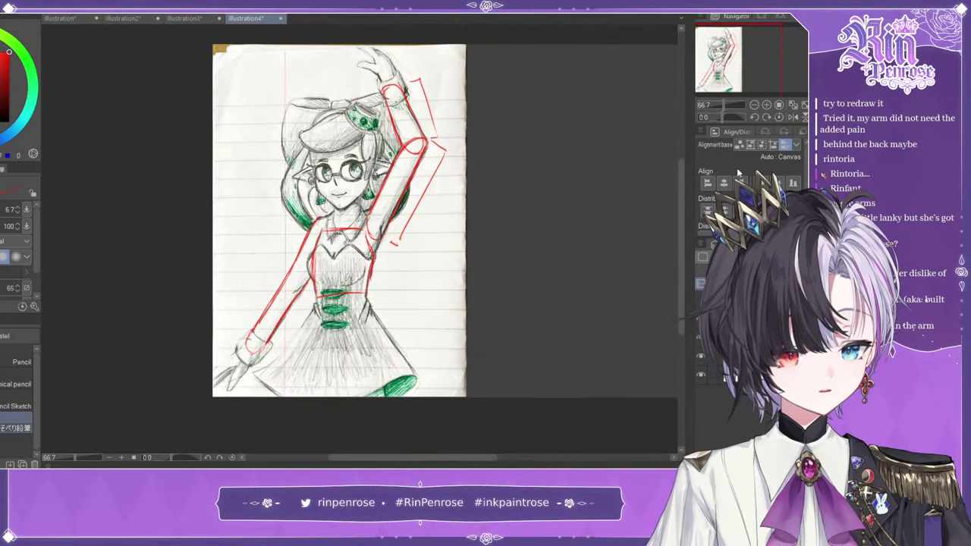
click(700, 355)
click(700, 355)
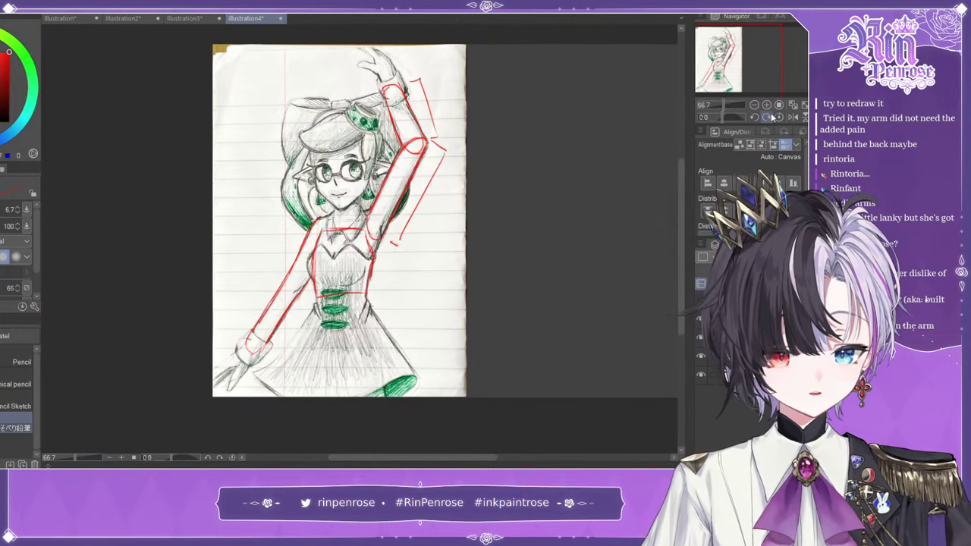
- Draw the red neck and shoulder lines, and outline the hips and upper legs over the skirt
click(766, 105)
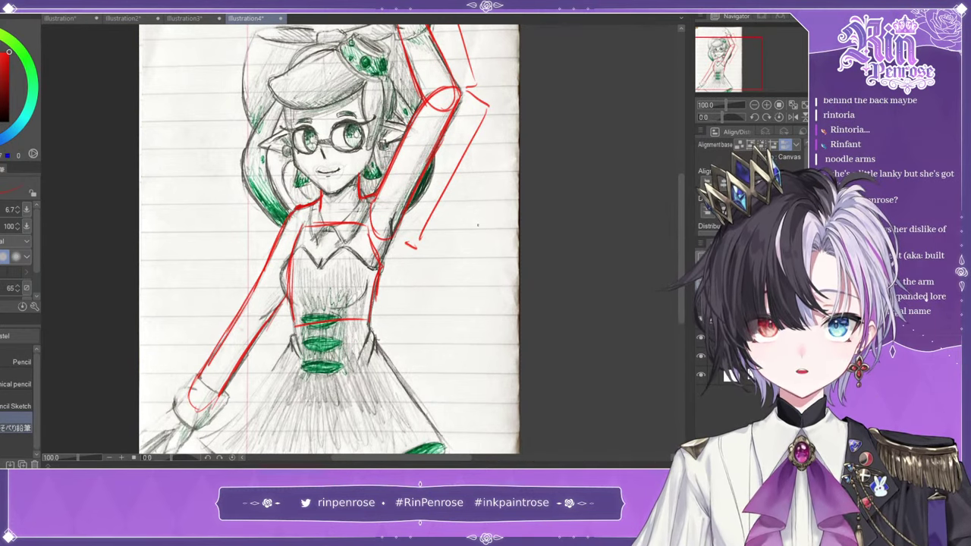
drag(764, 51, 745, 48)
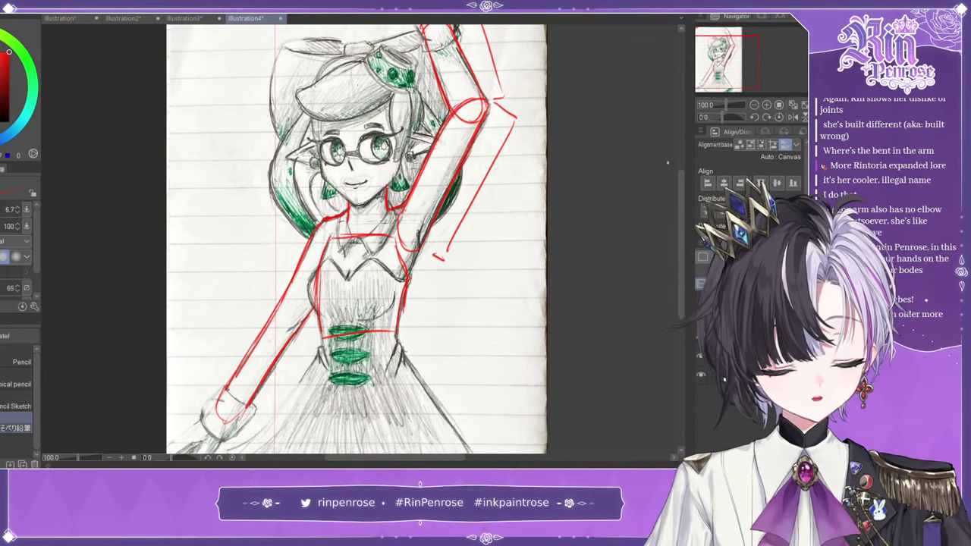
mouse_move(728, 58)
mouse_down()
mouse_move(723, 80)
mouse_move(724, 72)
mouse_up()
click(701, 356)
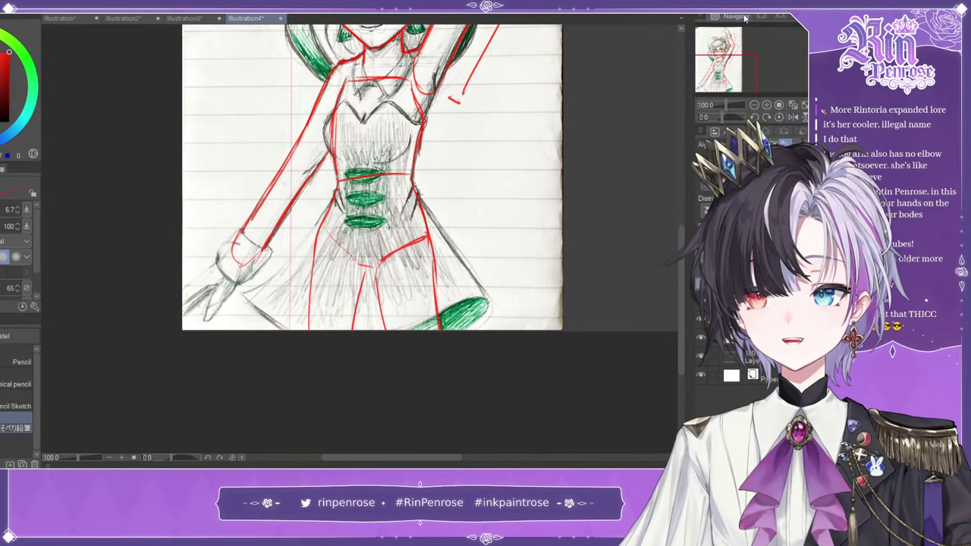
drag(737, 64, 746, 19)
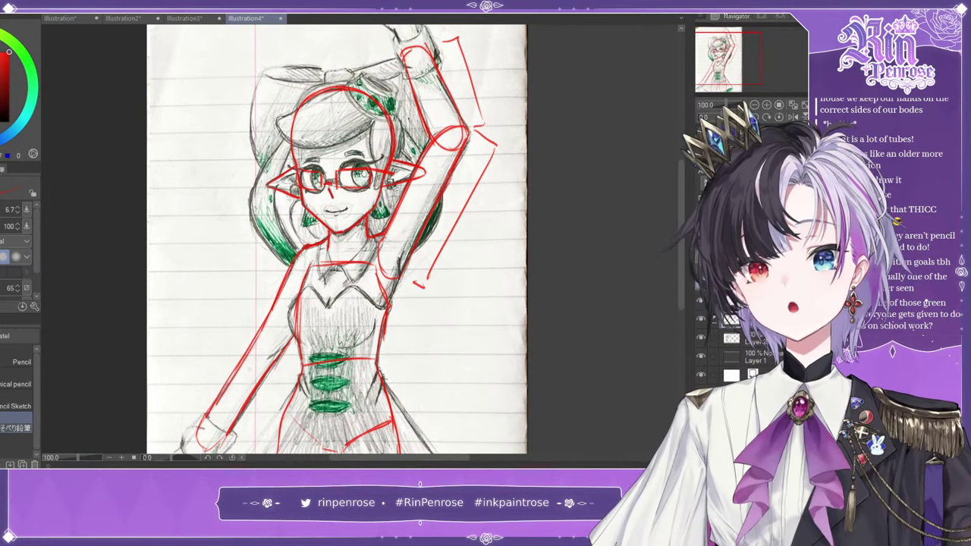
- Look through the three earlier illustrations and return to the sketch of the girl with the raised arm
click(62, 20)
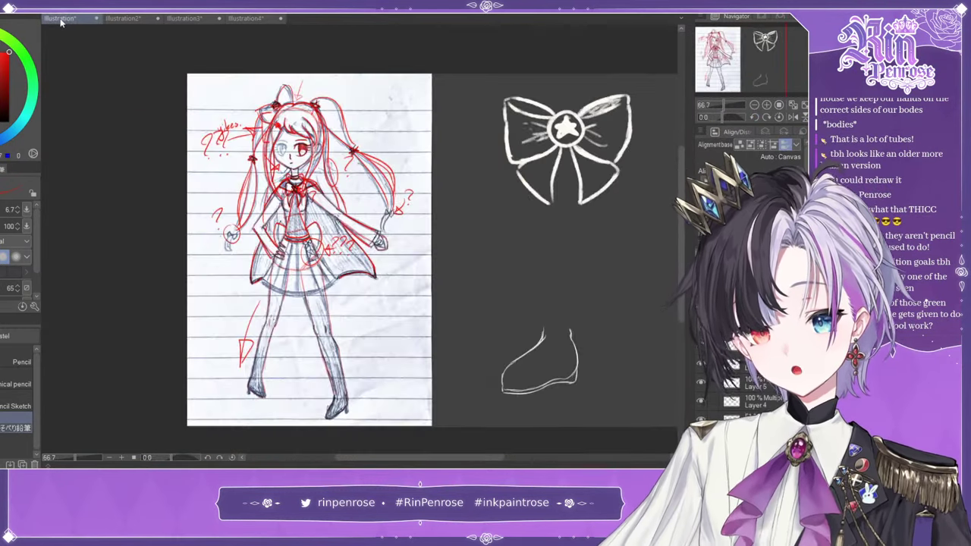
click(123, 18)
click(197, 18)
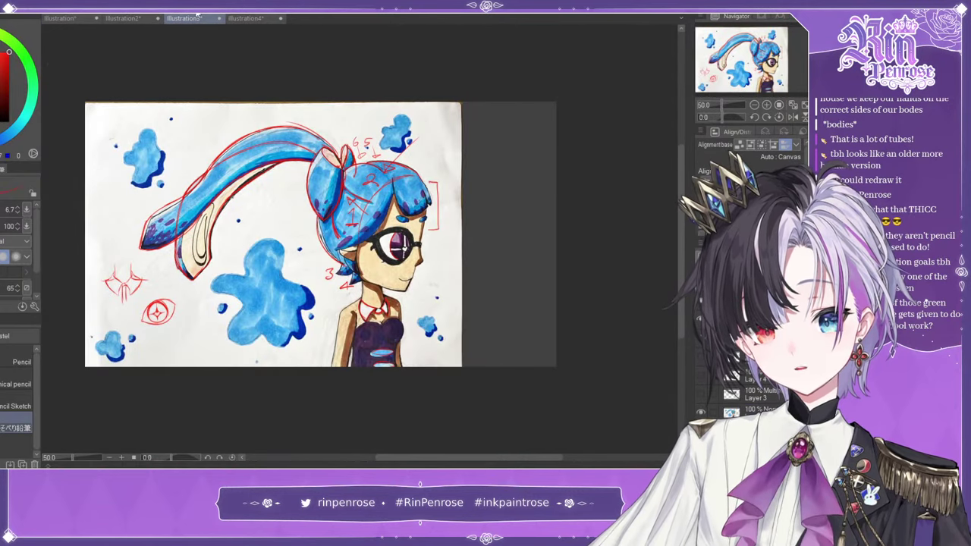
click(261, 19)
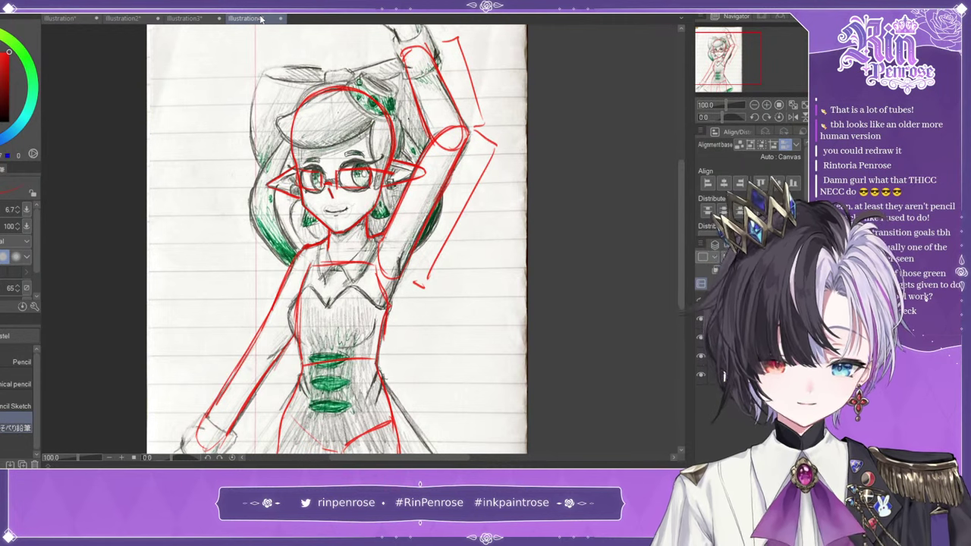
- Add short angled red strokes for the collar at the top of the chest and review the traced upper body
mouse_move(745, 49)
mouse_down()
mouse_move(750, 59)
mouse_move(739, 55)
mouse_up()
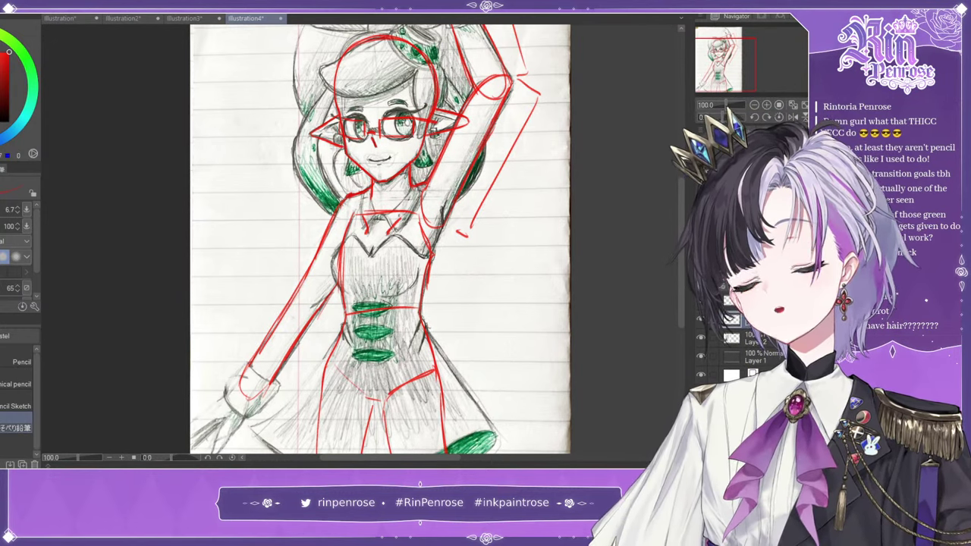
mouse_move(736, 35)
mouse_down()
mouse_move(733, 46)
mouse_move(729, 38)
mouse_up()
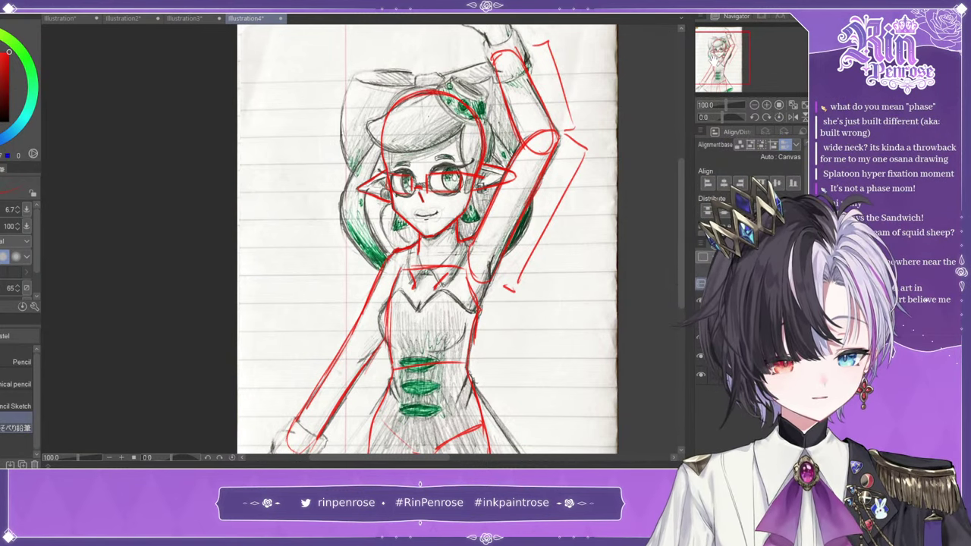
drag(716, 60, 725, 47)
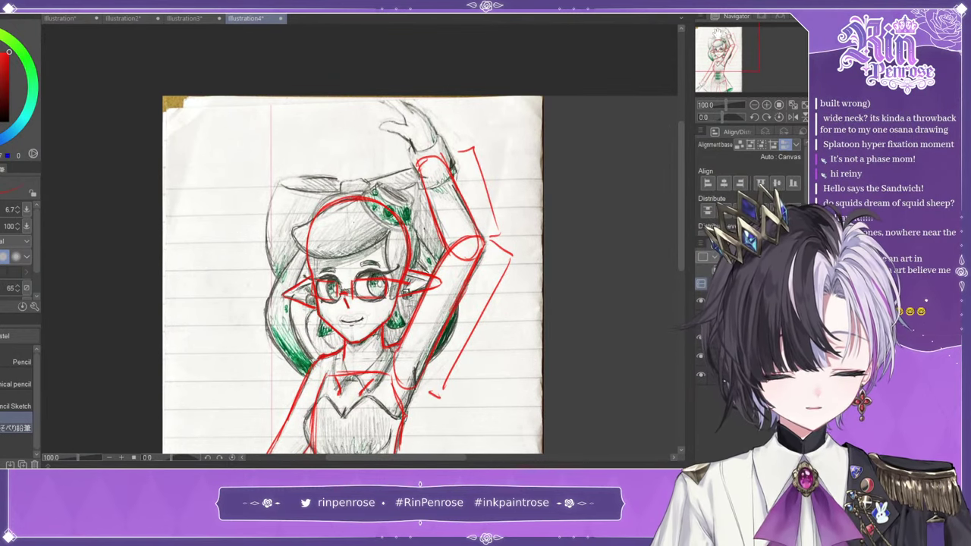
- Fit the whole sketch in view and hide the red outline layers covering the face, arms and body
mouse_move(720, 52)
mouse_down()
mouse_move(713, 89)
mouse_move(723, 65)
mouse_up()
click(805, 105)
click(701, 319)
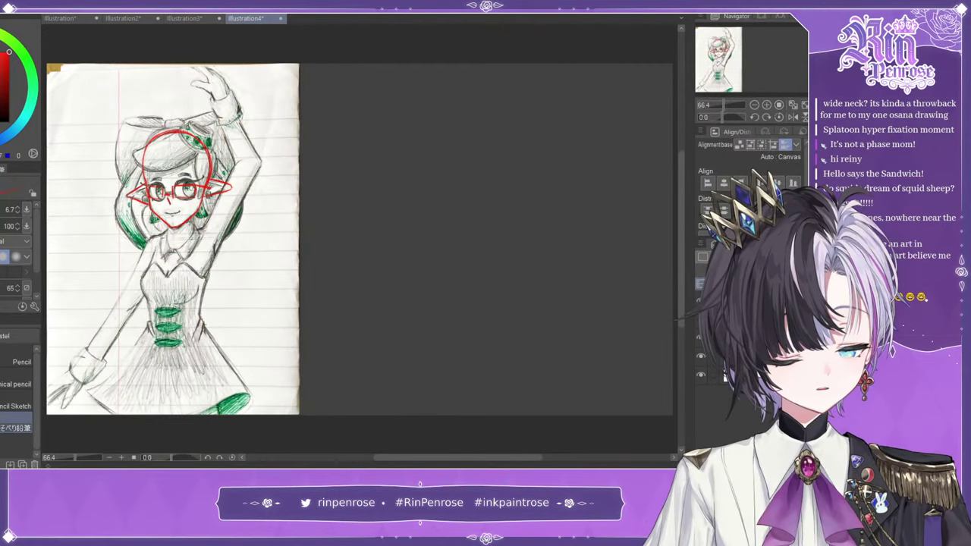
click(701, 337)
click(701, 337)
click(701, 338)
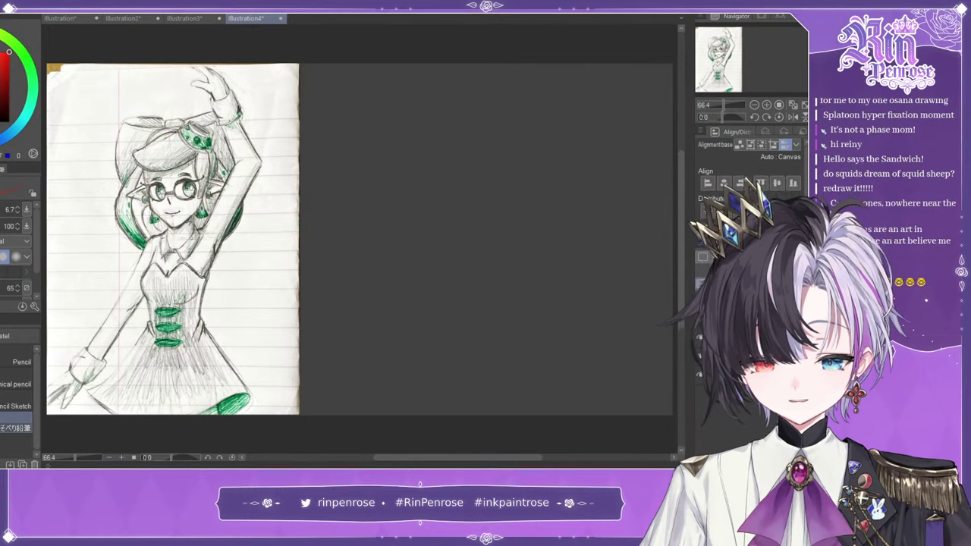
- Look back over the earlier illustrations and return to the pencil sketch of the girl with the green crown
click(186, 18)
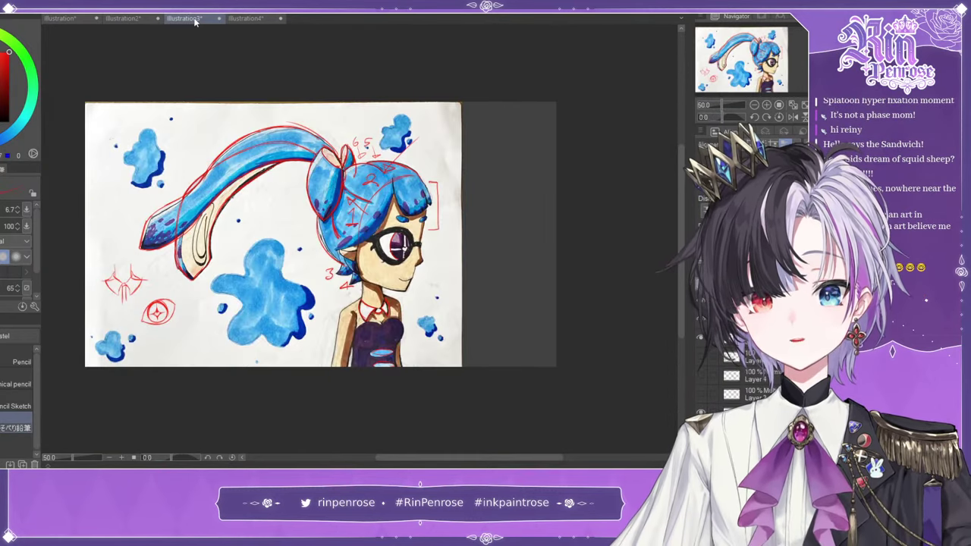
click(136, 22)
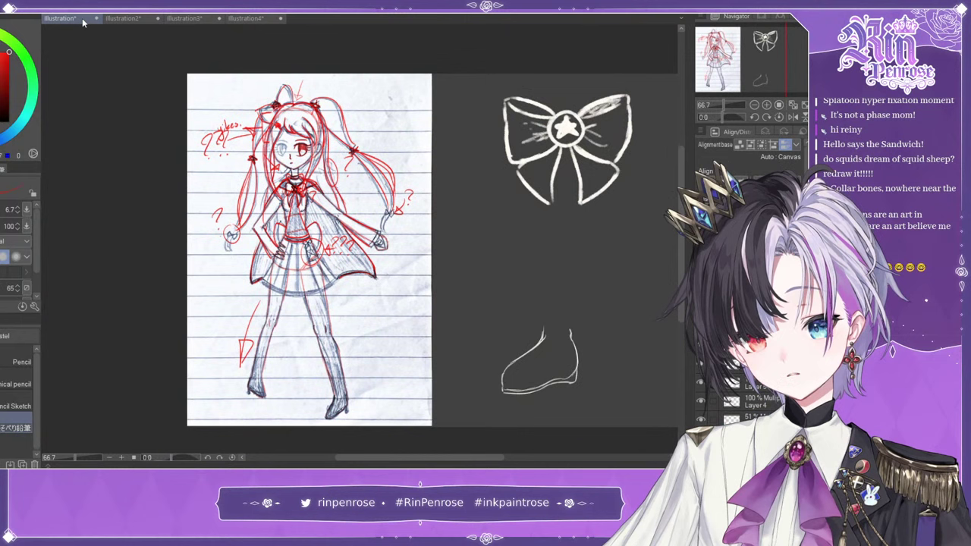
click(83, 21)
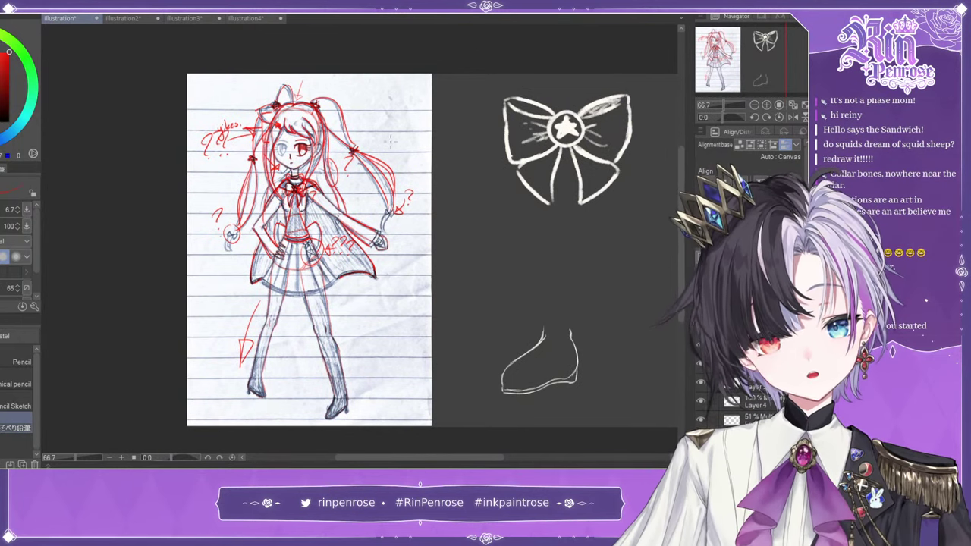
click(247, 19)
- Add a new layer, try red outlines for the raised arm's forearm and upper arm, and clear them
drag(741, 70, 729, 71)
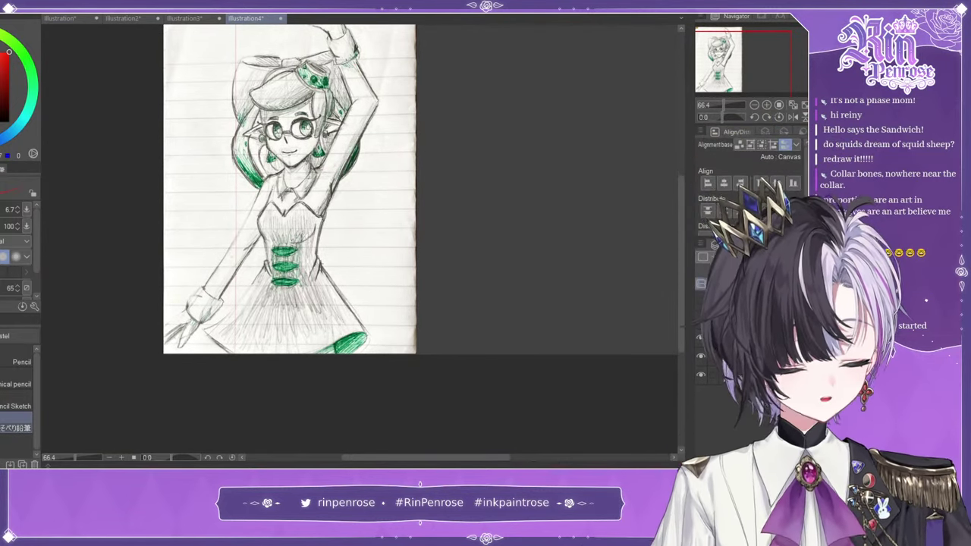
click(716, 283)
click(767, 105)
drag(758, 59, 748, 50)
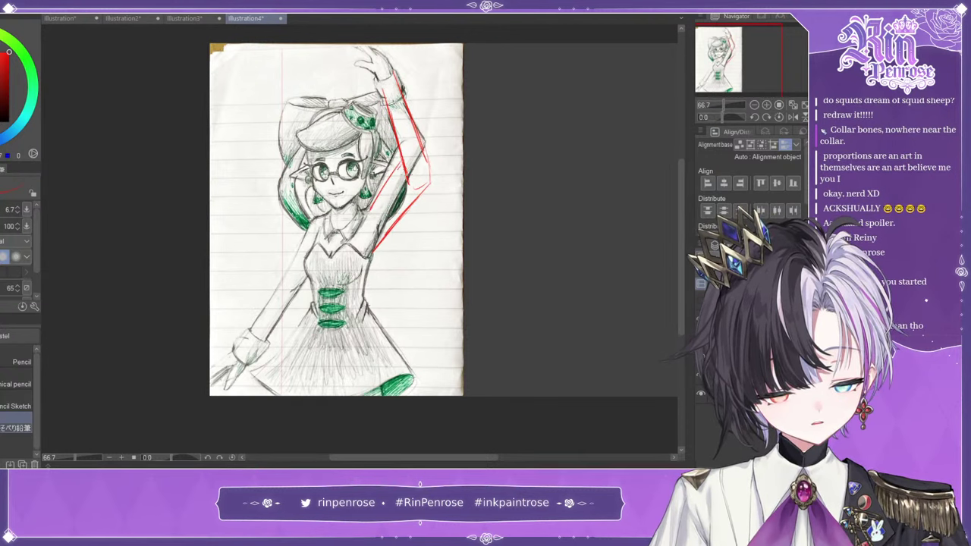
key(ctrl+z)
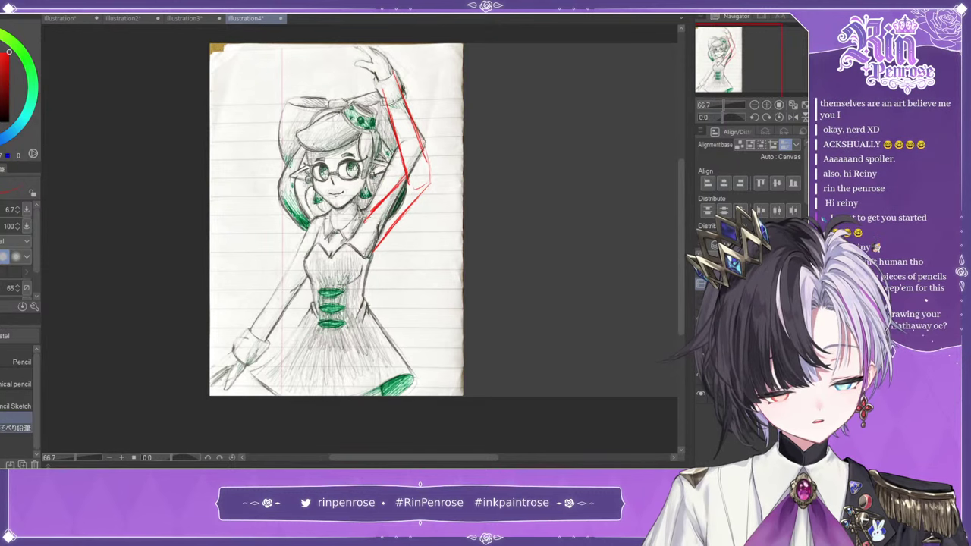
click(702, 356)
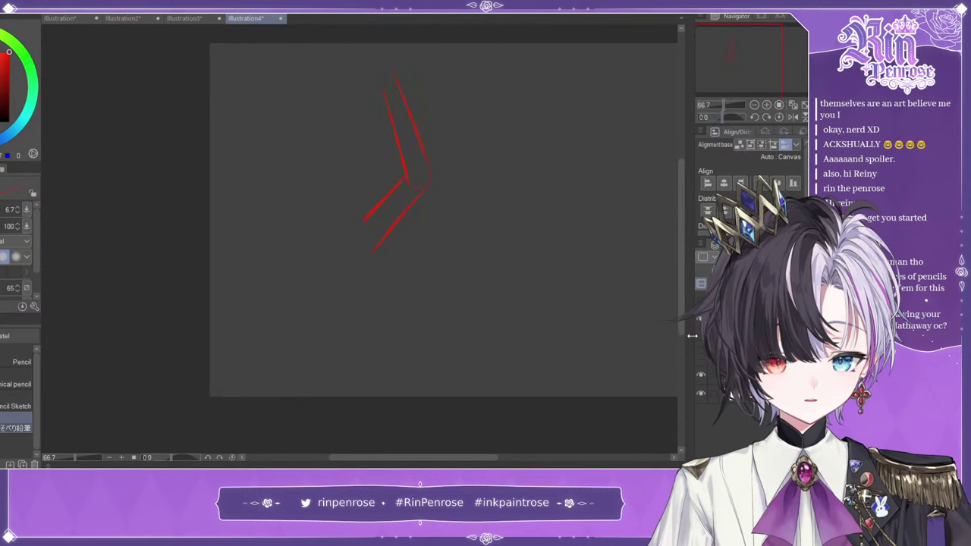
key(Delete)
- Draw the raised arm as two straight red lines with a circle at the elbow joint, and clear them
click(701, 356)
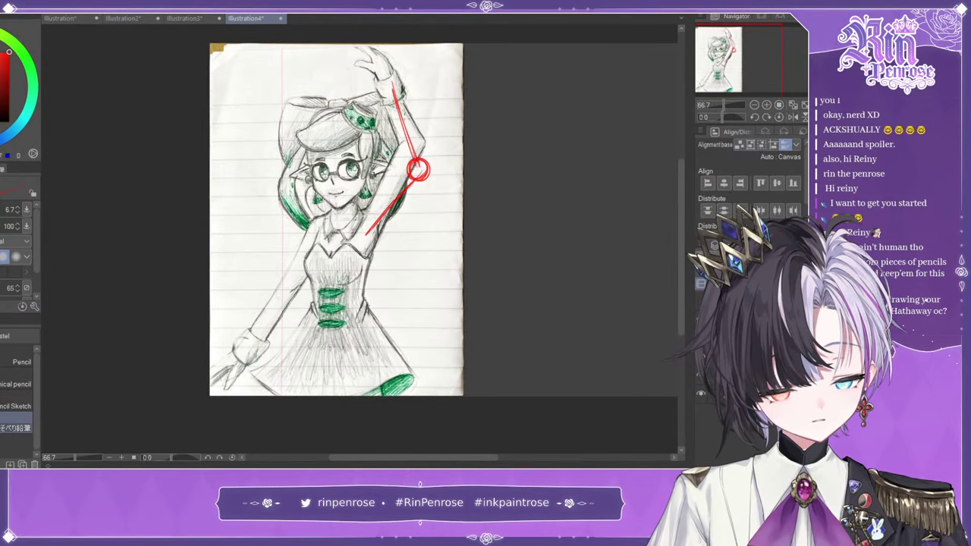
click(701, 355)
click(702, 355)
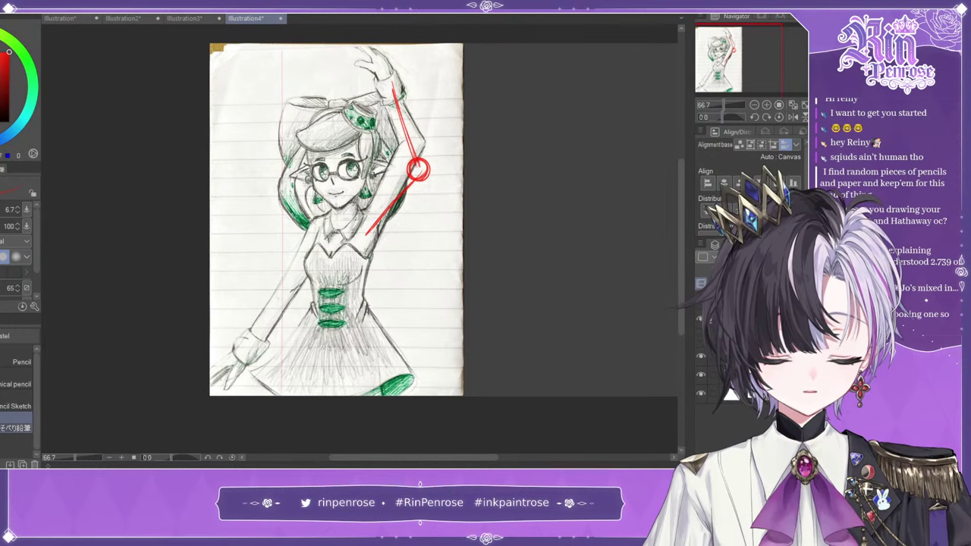
key(Delete)
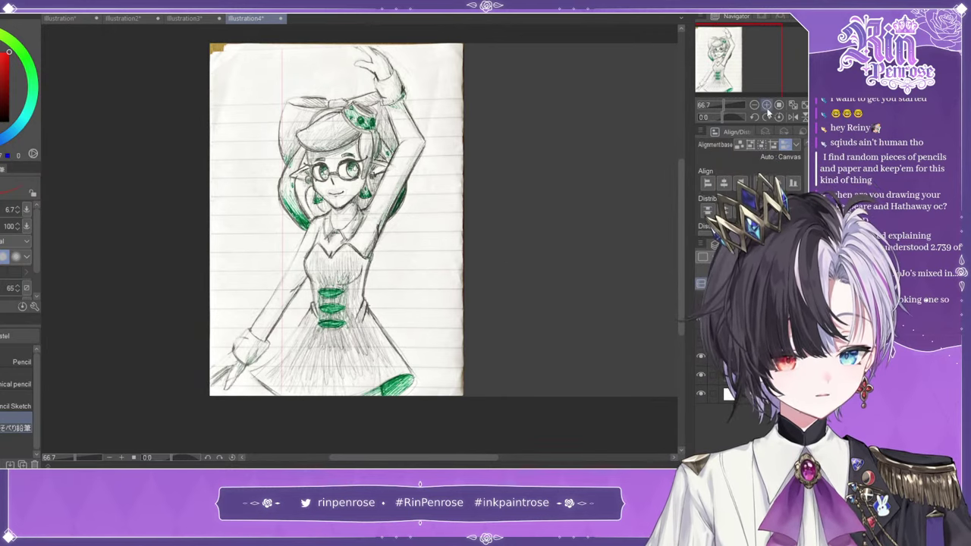
- Try red strokes along the undersides of the raised and lowered arms near the armpits, and undo them
click(766, 105)
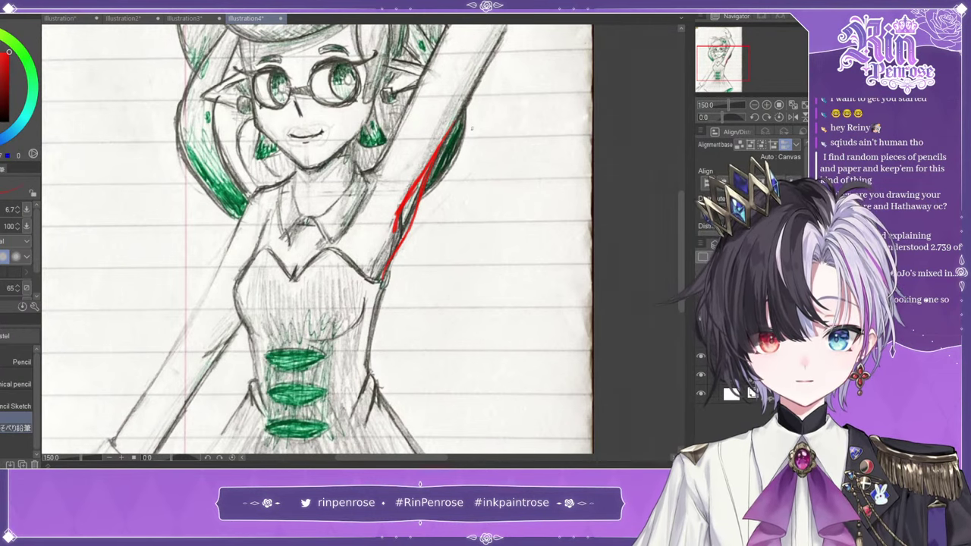
key(ctrl+z)
key(ctrl+z)
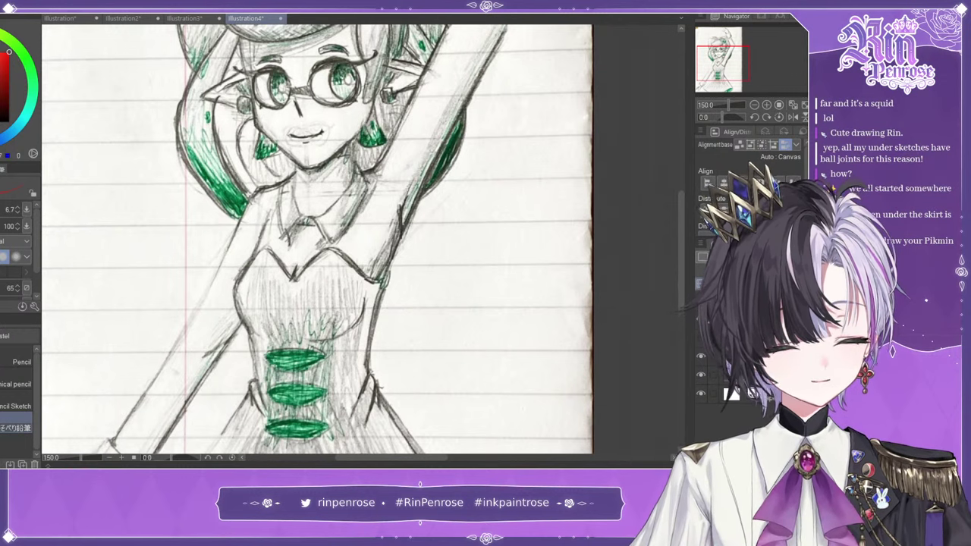
drag(242, 320, 201, 354)
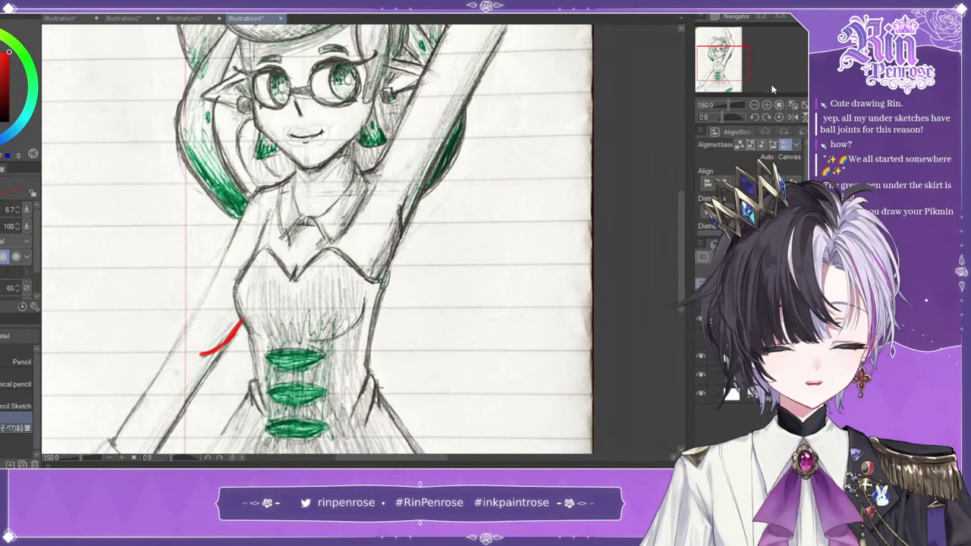
click(754, 106)
drag(729, 39, 715, 75)
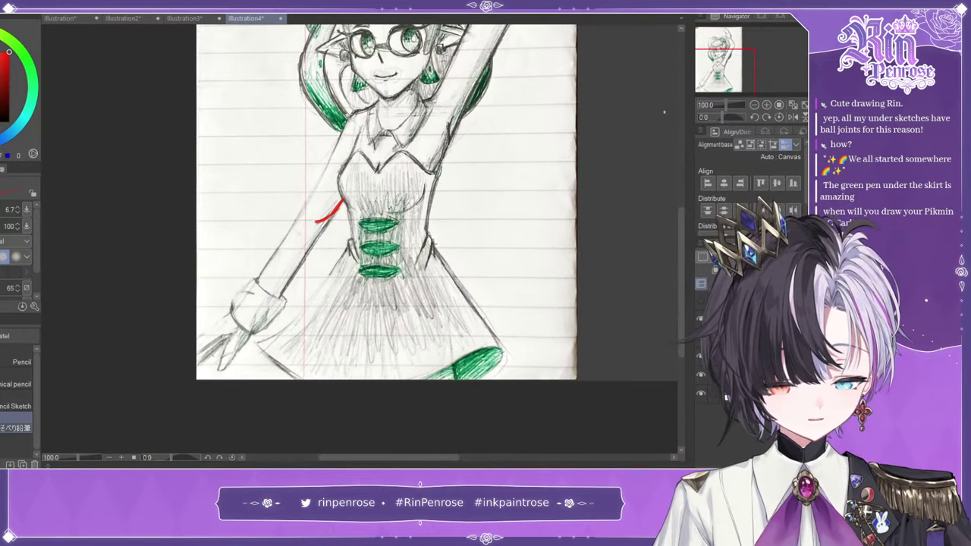
drag(480, 72, 447, 139)
key(ctrl+z)
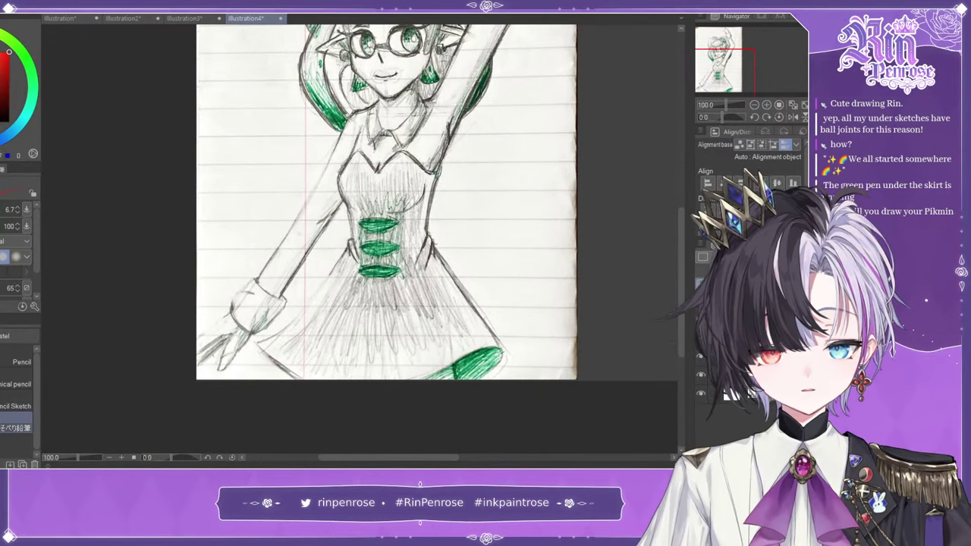
- Mark the skirt's pointed waist edges on both sides with short red strokes, and clear them
drag(349, 240, 357, 256)
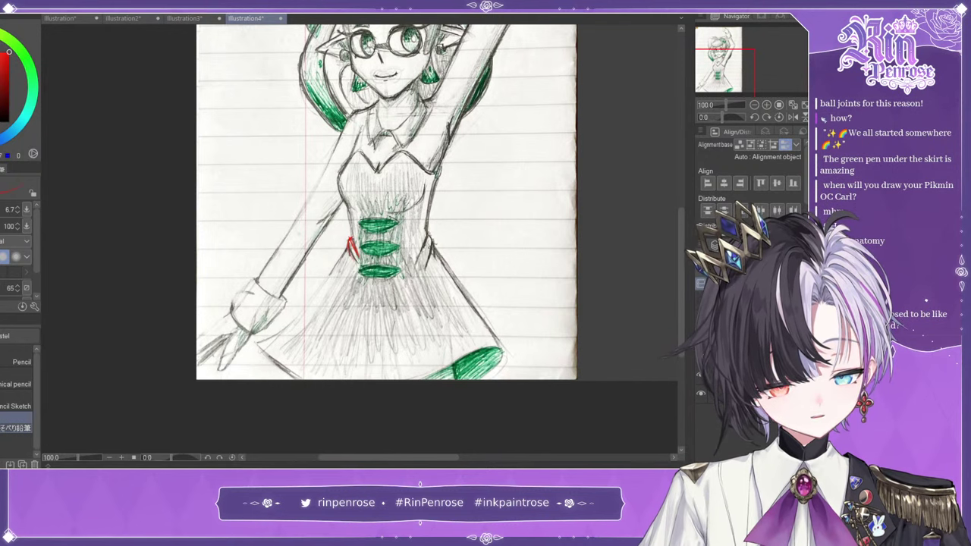
drag(428, 234, 410, 268)
drag(430, 235, 424, 270)
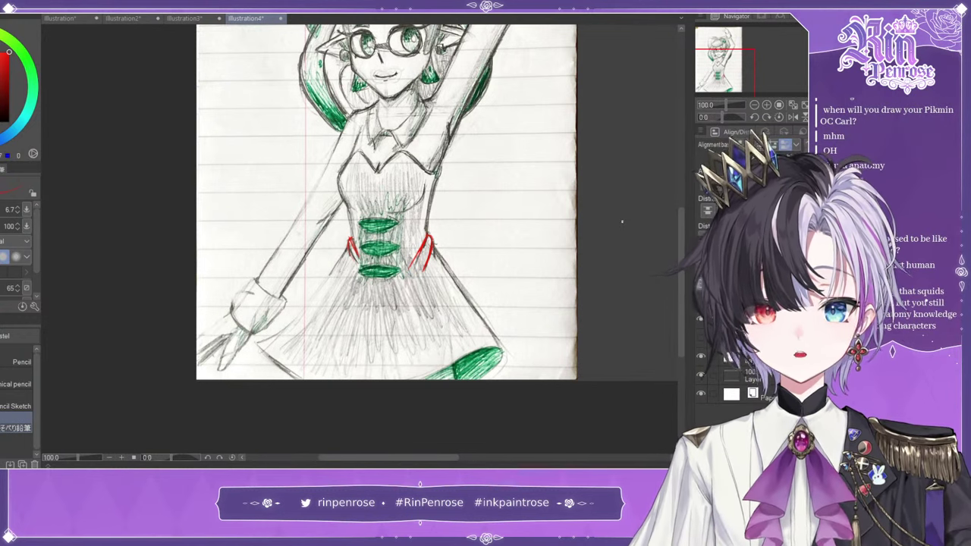
key(Delete)
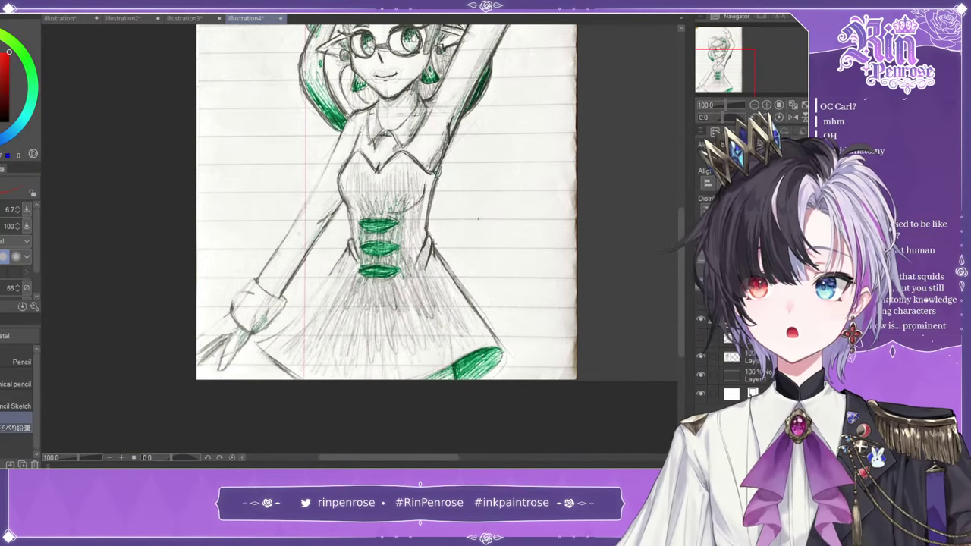
- Trace the outer eyelashes of both eyes in red, and undo the strokes
drag(737, 62, 738, 44)
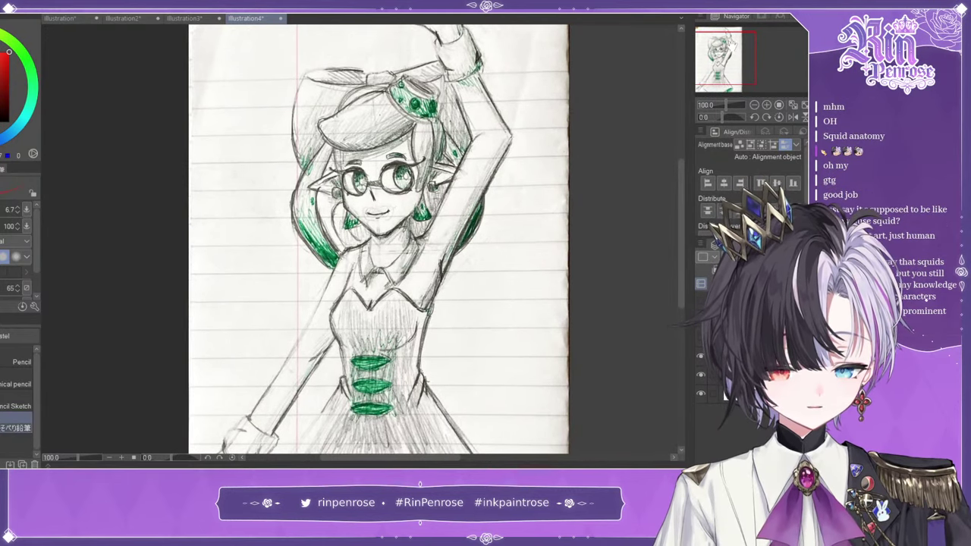
click(767, 106)
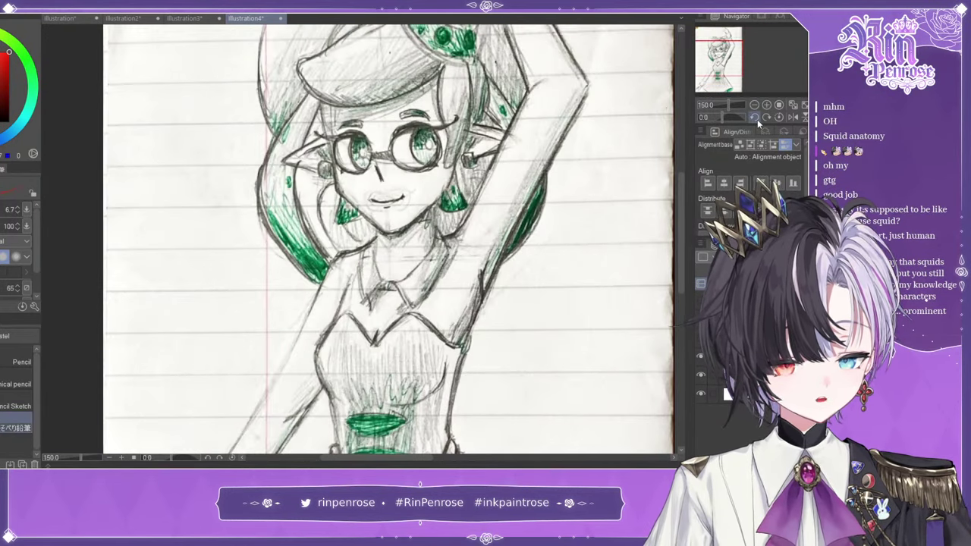
drag(315, 135, 457, 119)
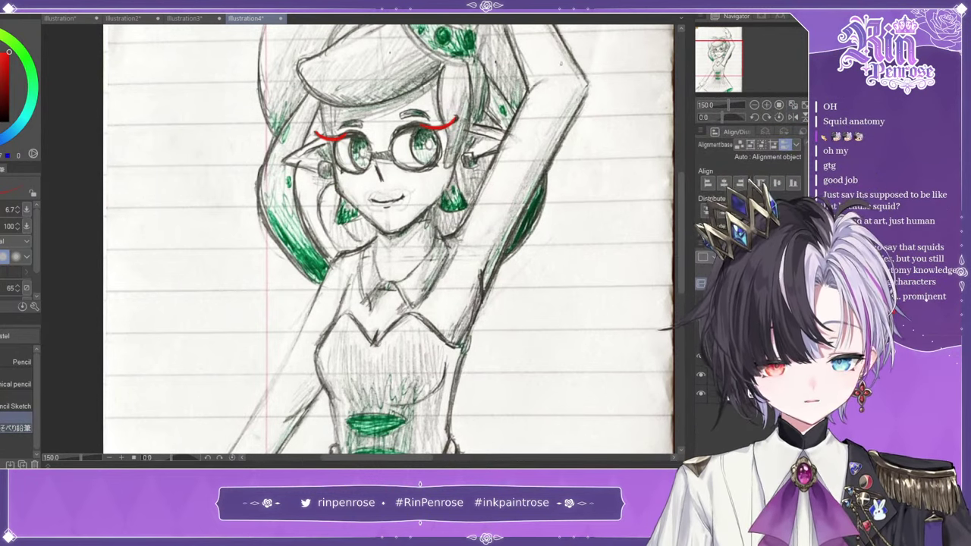
key(ctrl+z)
key(ctrl+z)
- Fill the iris on the crown's side with solid red around a highlight, and undo the red stroke on the other eyebrow
mouse_move(410, 125)
mouse_down()
mouse_move(439, 156)
mouse_move(402, 130)
mouse_up()
key(ctrl+z)
key(ctrl+y)
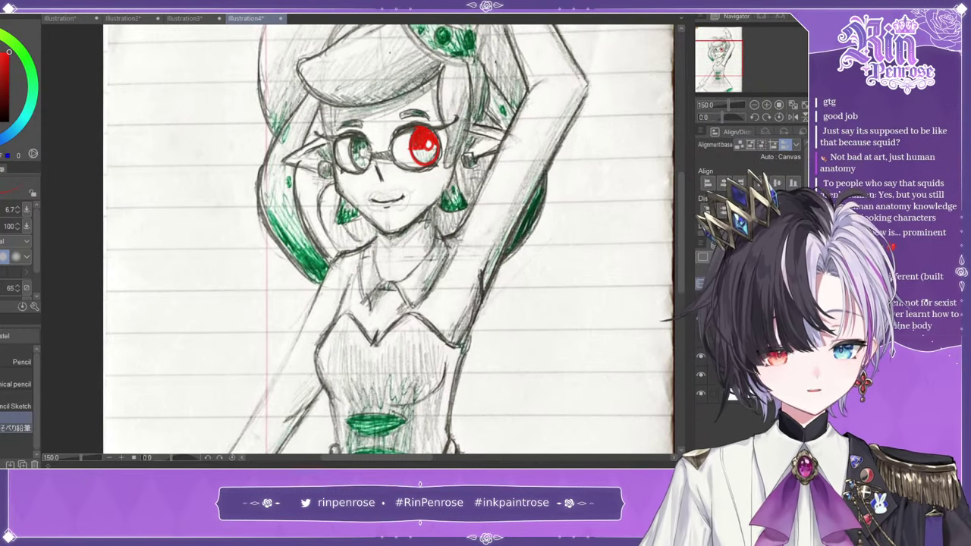
key(ctrl+z)
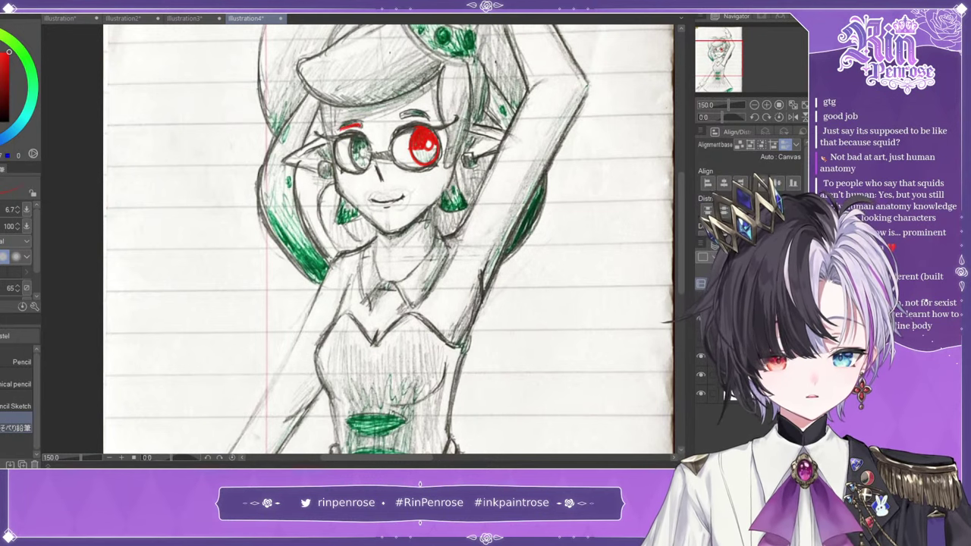
key(ctrl+z)
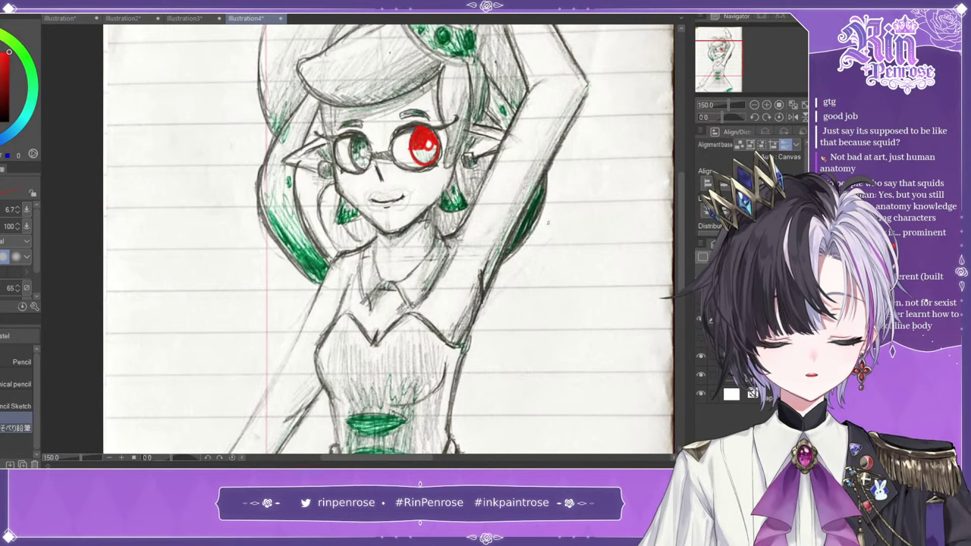
- Try a red lip curve at the mouth, undo it, and outline both flaps of the collar in red
click(767, 106)
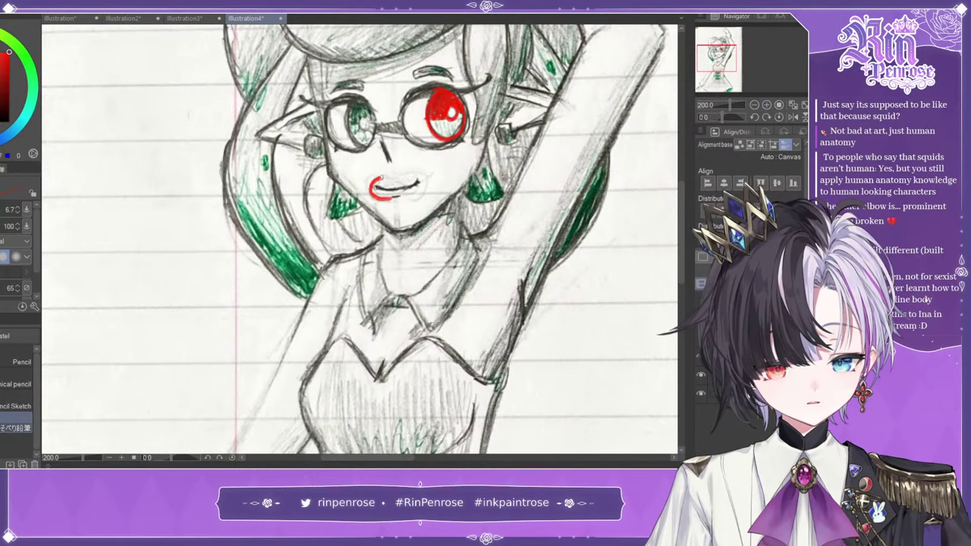
key(ctrl+z)
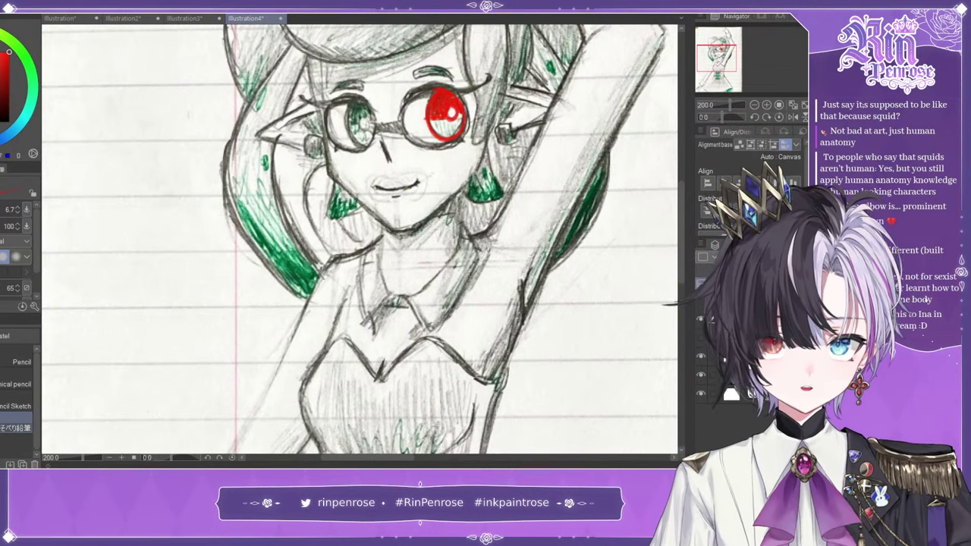
mouse_move(463, 229)
mouse_down()
mouse_move(411, 298)
mouse_move(478, 248)
mouse_move(434, 330)
mouse_up()
drag(411, 298, 429, 332)
mouse_move(413, 296)
mouse_down()
mouse_move(392, 297)
mouse_move(360, 330)
mouse_move(364, 245)
mouse_move(385, 228)
mouse_up()
click(755, 103)
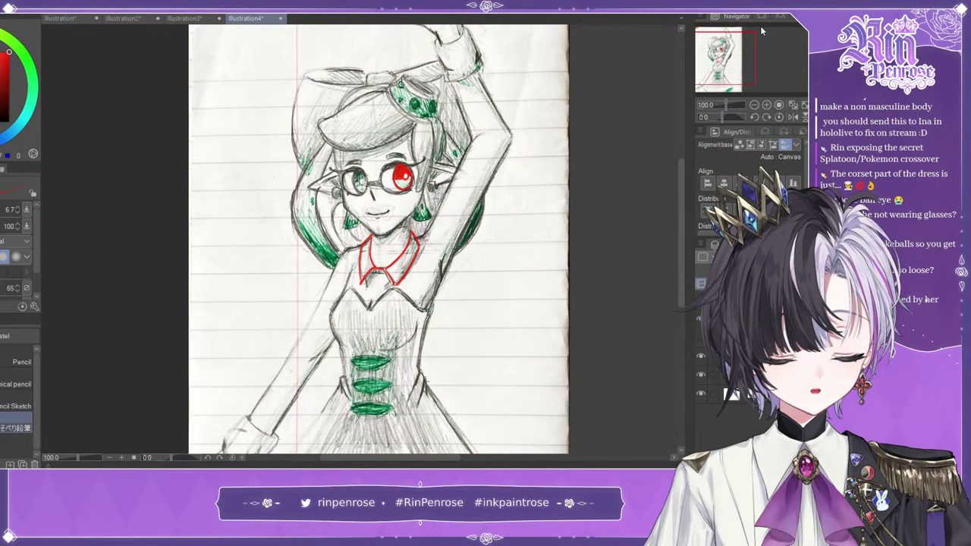
- Hide the layer with the red eye and collar, and centre the whole pencil sketch in view
click(701, 338)
click(701, 337)
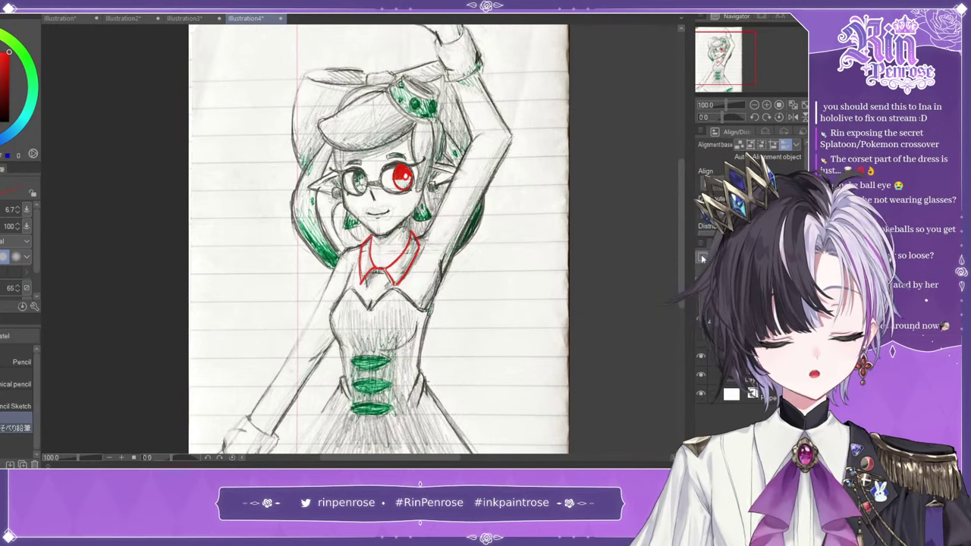
click(701, 338)
click(805, 107)
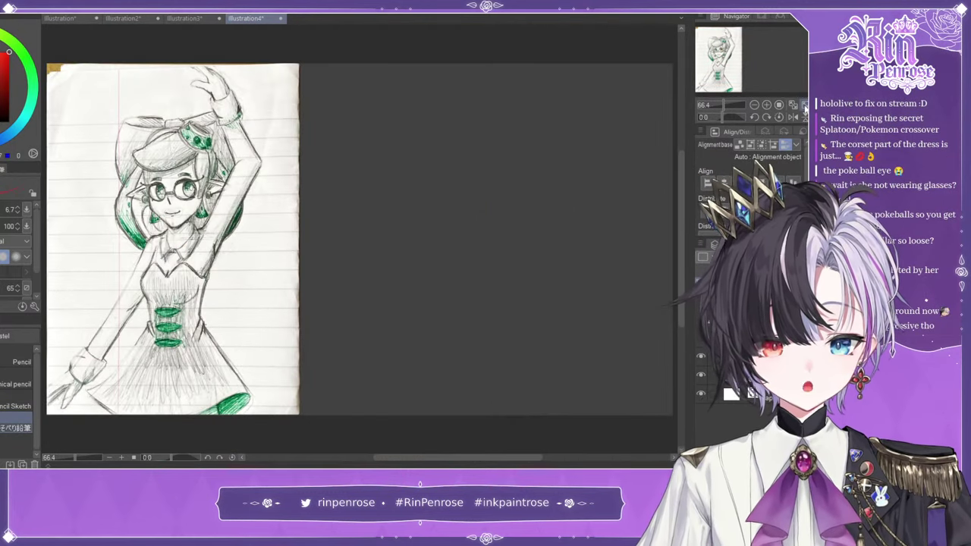
drag(725, 66, 702, 66)
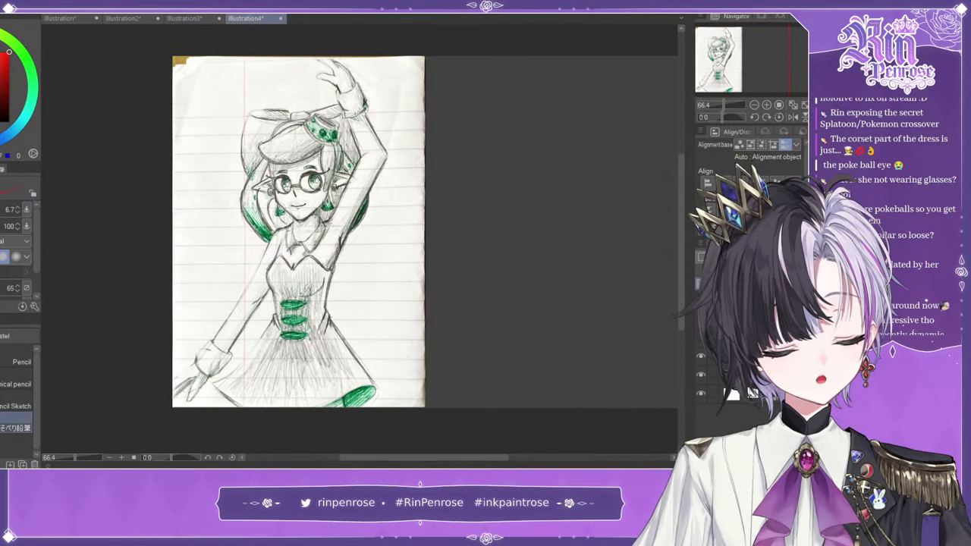
- Draw a small red star beside the raised wrist and outline the face in red from both cheeks to the chin
mouse_move(377, 120)
mouse_down()
mouse_move(390, 105)
mouse_move(377, 120)
mouse_up()
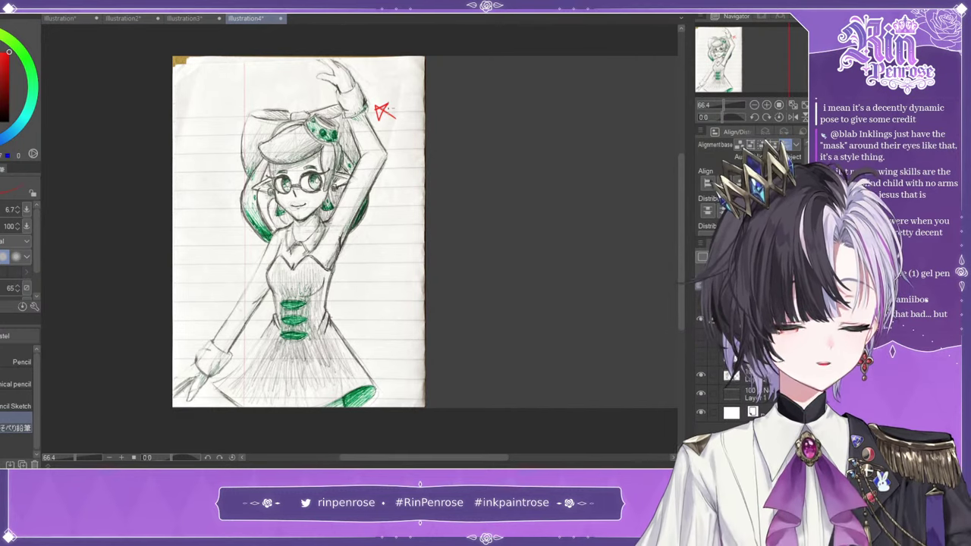
click(763, 106)
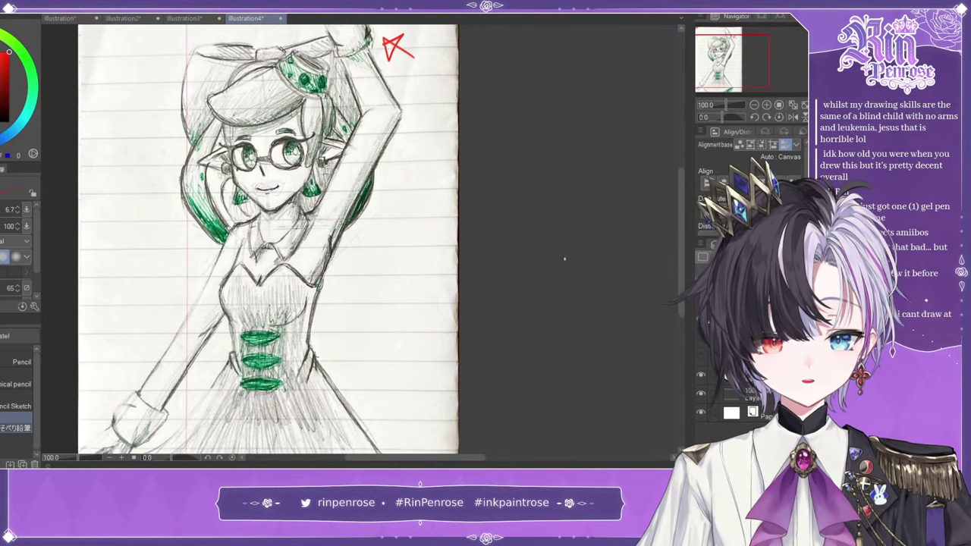
mouse_move(230, 149)
mouse_down()
mouse_move(250, 200)
mouse_move(309, 180)
mouse_up()
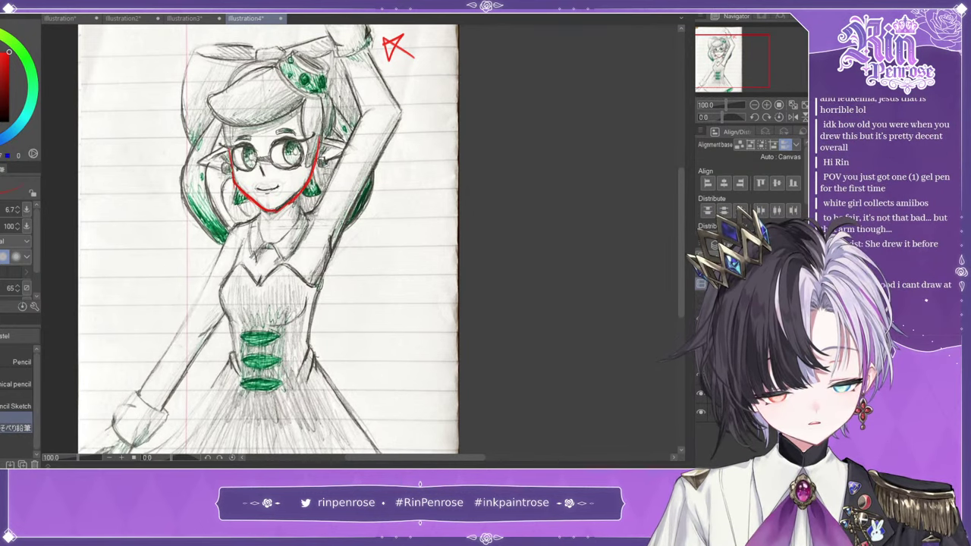
- Complete the red head outline over the top of the sketched girl's skull, checking it with the sketch hidden and restored
mouse_move(229, 149)
mouse_down()
mouse_move(224, 104)
mouse_move(246, 67)
mouse_move(278, 60)
mouse_move(305, 67)
mouse_move(315, 83)
mouse_up()
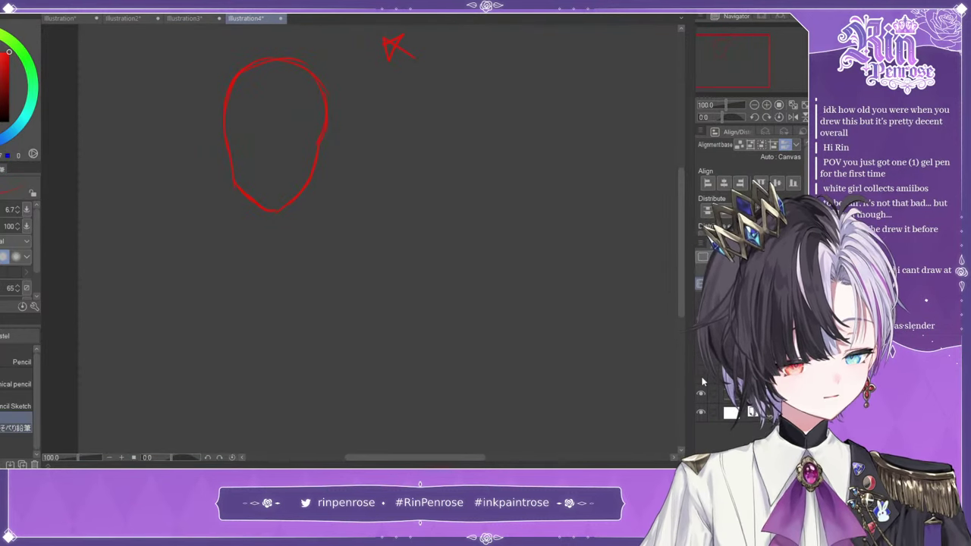
click(701, 379)
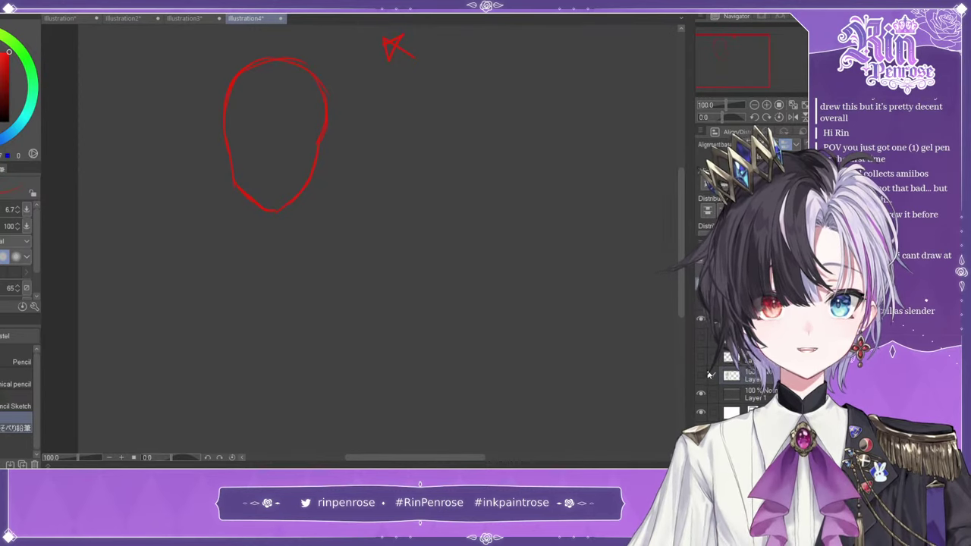
click(701, 376)
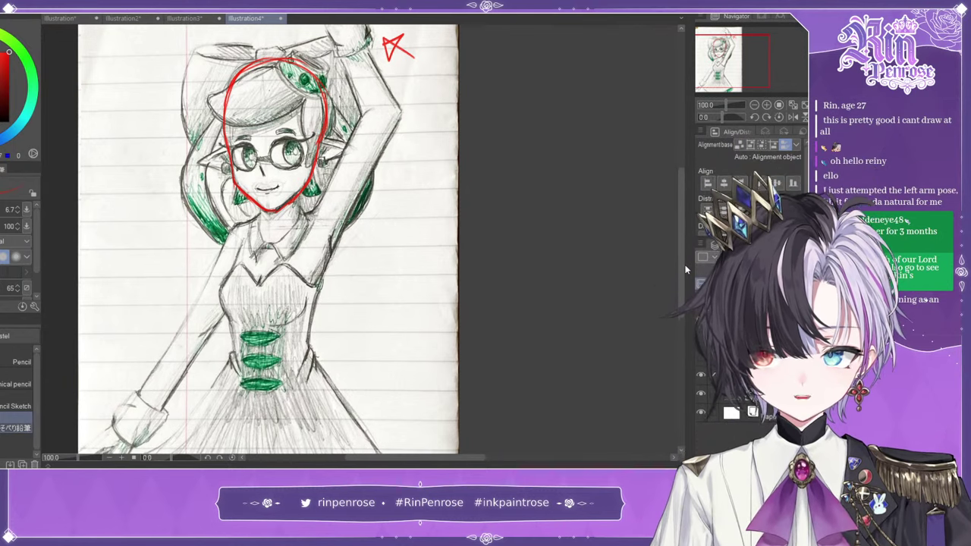
click(806, 106)
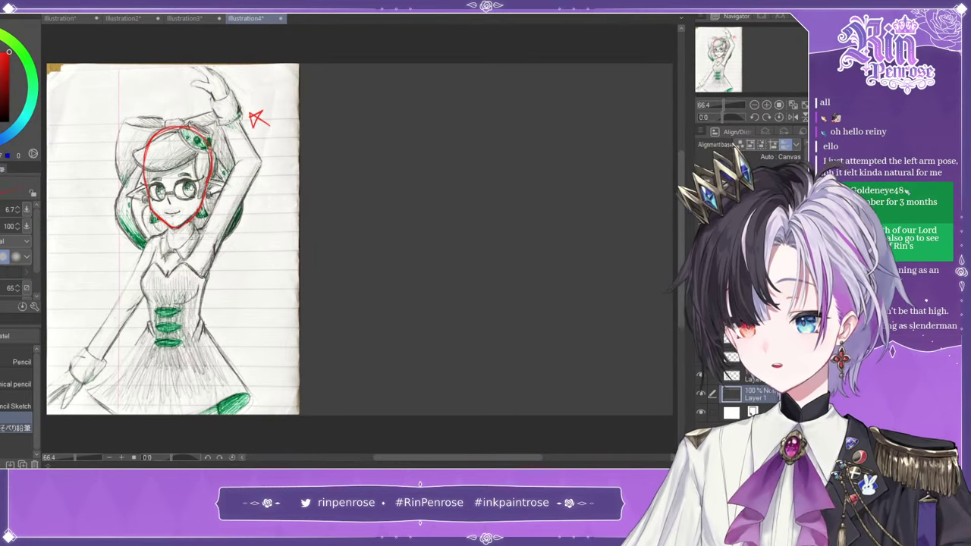
- Create a new illustration, paste the yellow watercolour portrait and scale it down to fit the canvas height
key(Return)
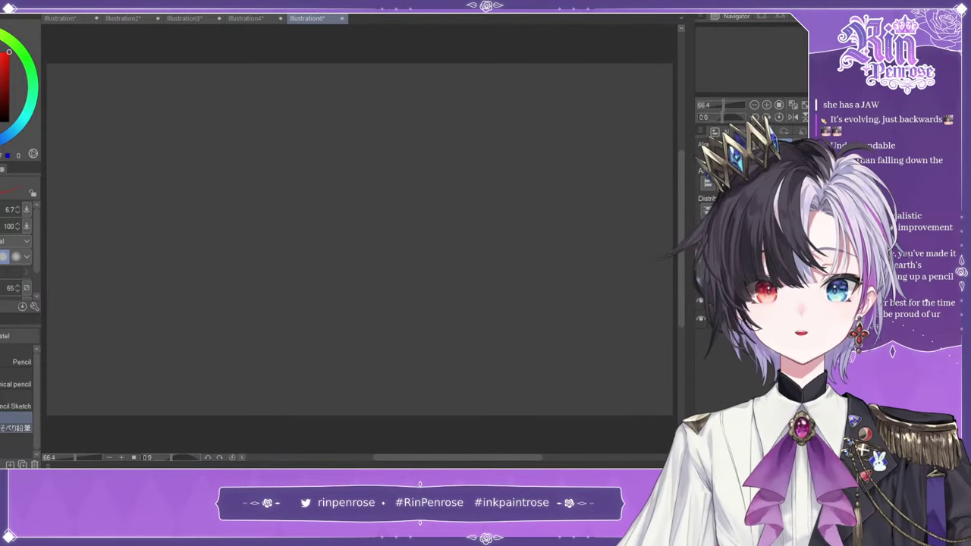
key(ctrl+v)
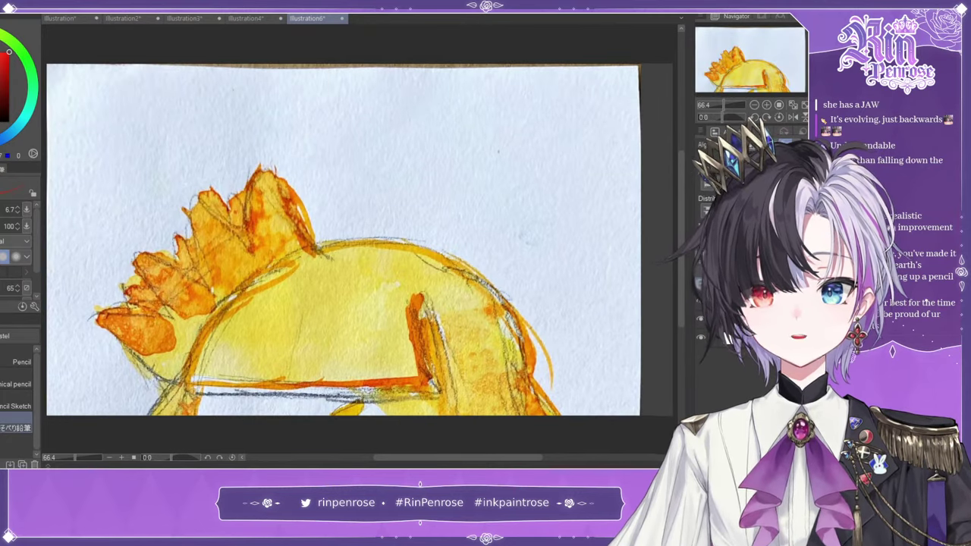
key(ctrl+t)
click(753, 106)
click(753, 106)
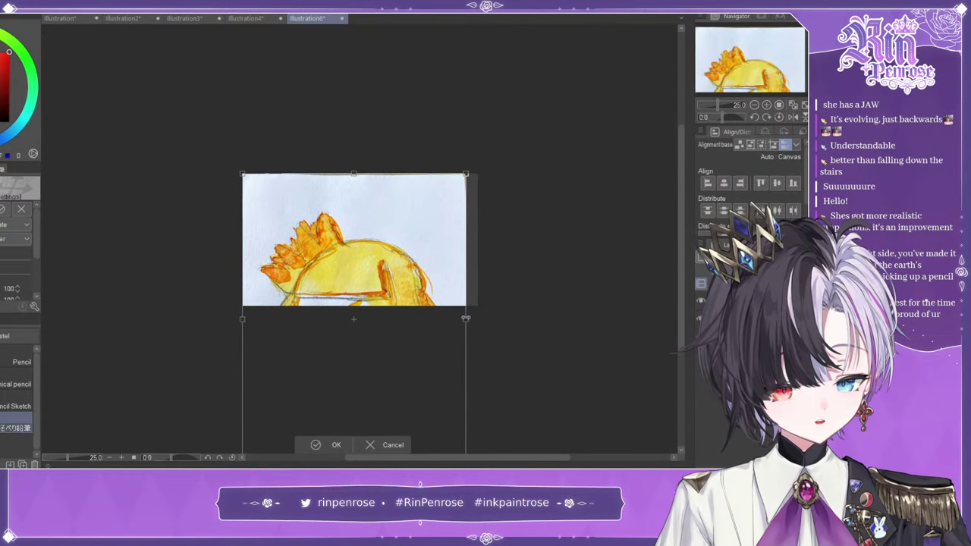
drag(466, 318, 332, 305)
drag(312, 352, 356, 316)
click(280, 334)
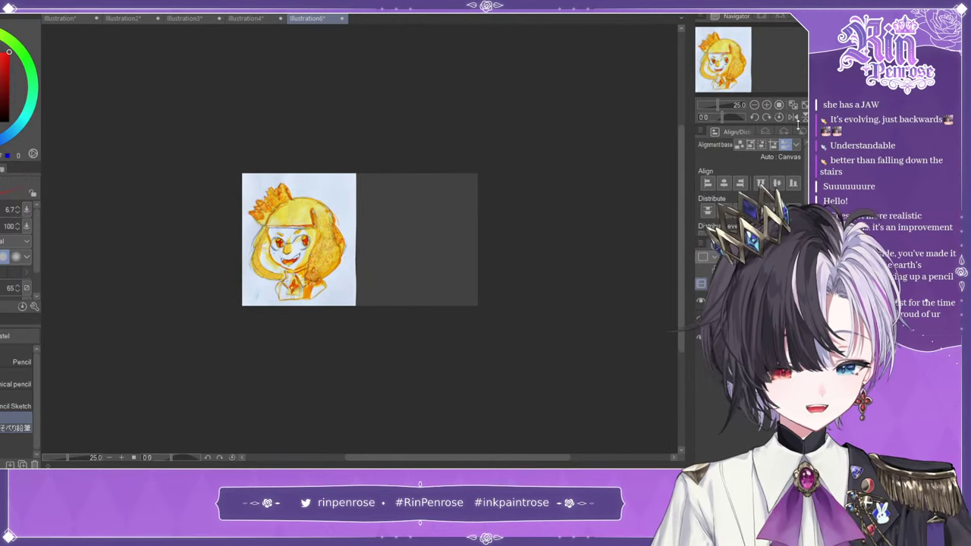
- Shift the pasted portrait slightly up and to the right with Move layer, and add a new layer
click(804, 106)
key(k)
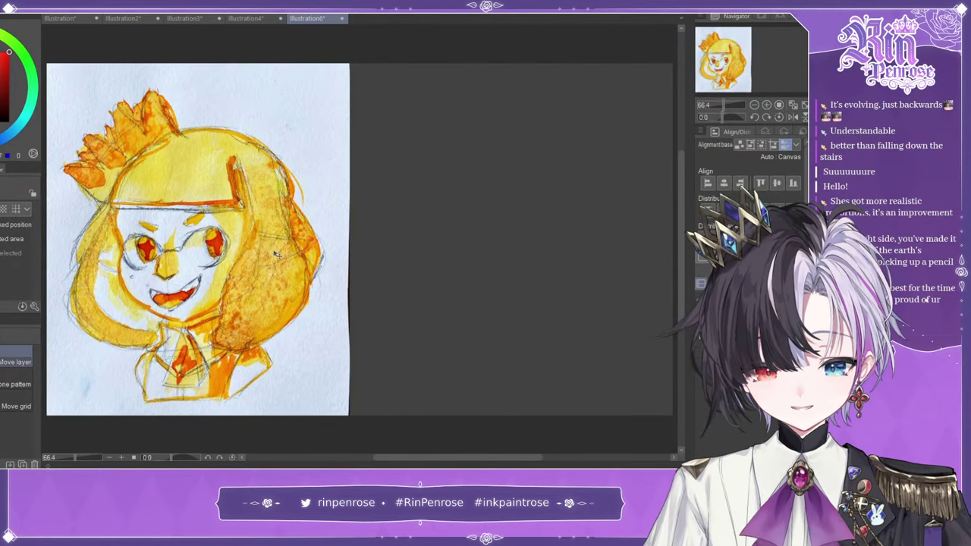
drag(276, 254, 280, 248)
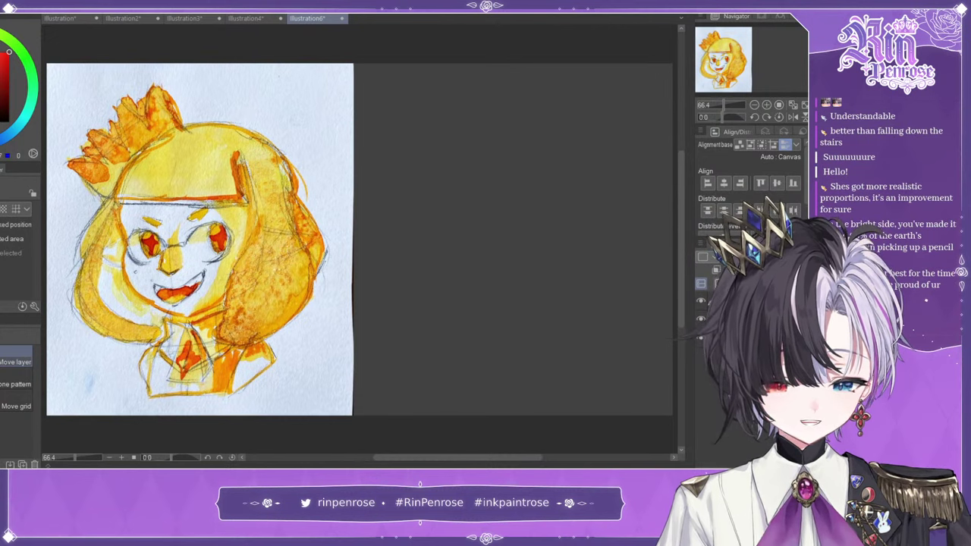
key(ctrl+shift+n)
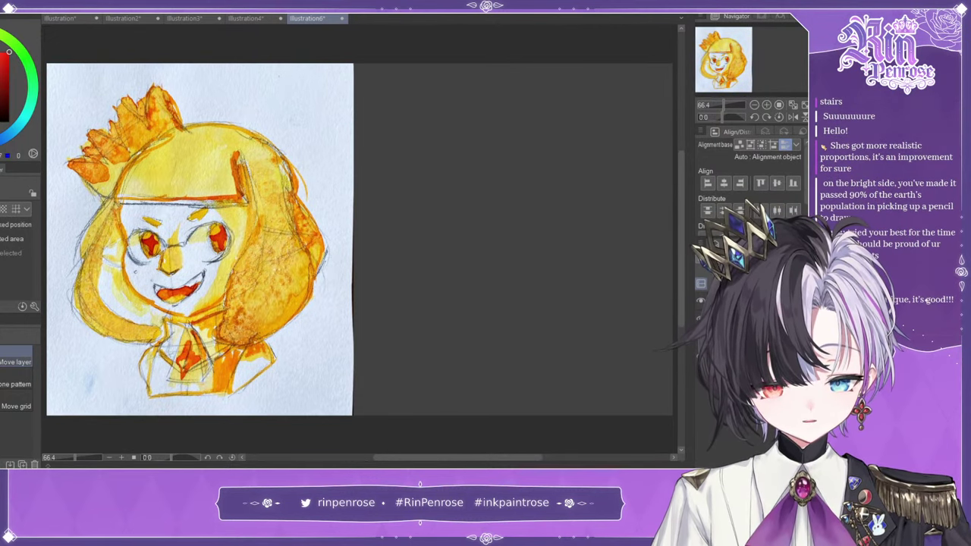
- Try a red pencil line along the lower outer edge of the large textured hair lobe, and undo it
click(766, 117)
click(755, 117)
click(766, 105)
click(766, 105)
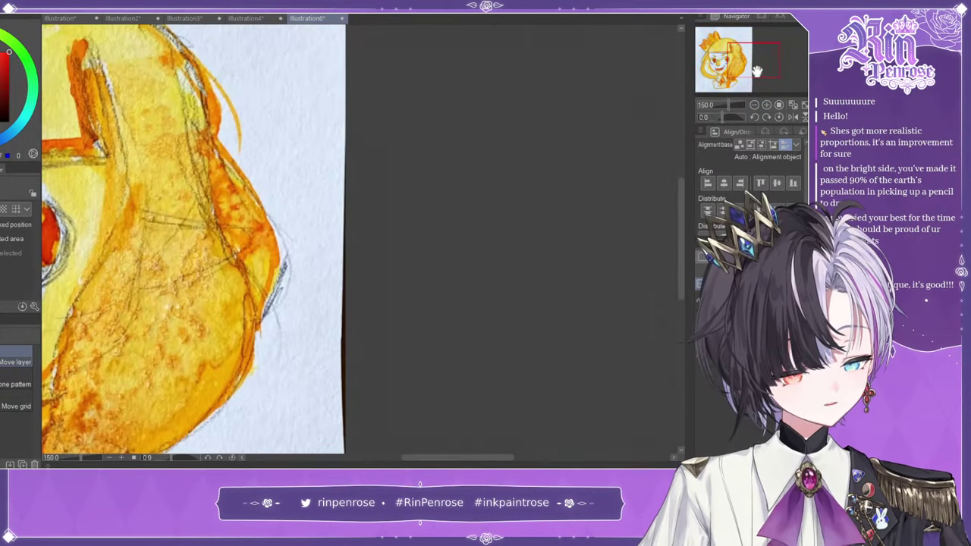
drag(726, 74, 716, 79)
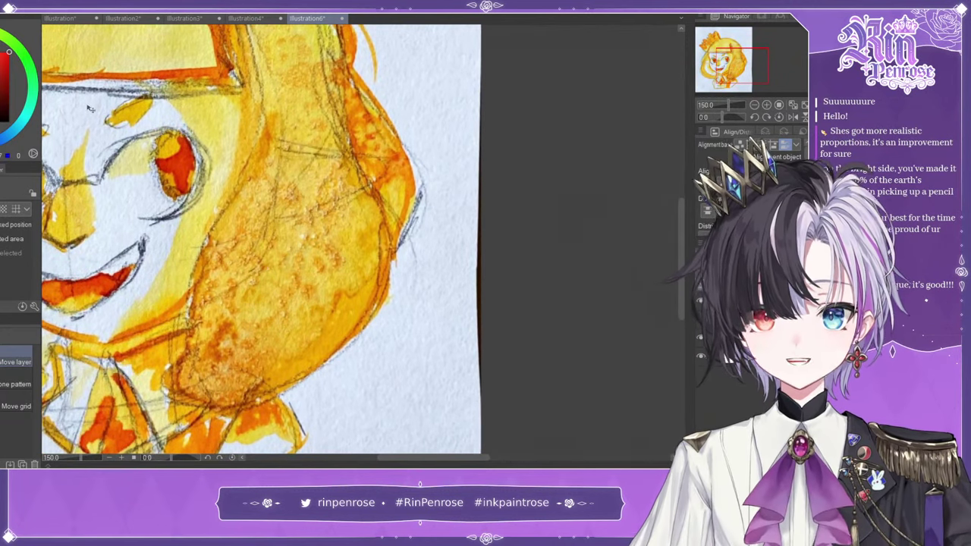
key(p)
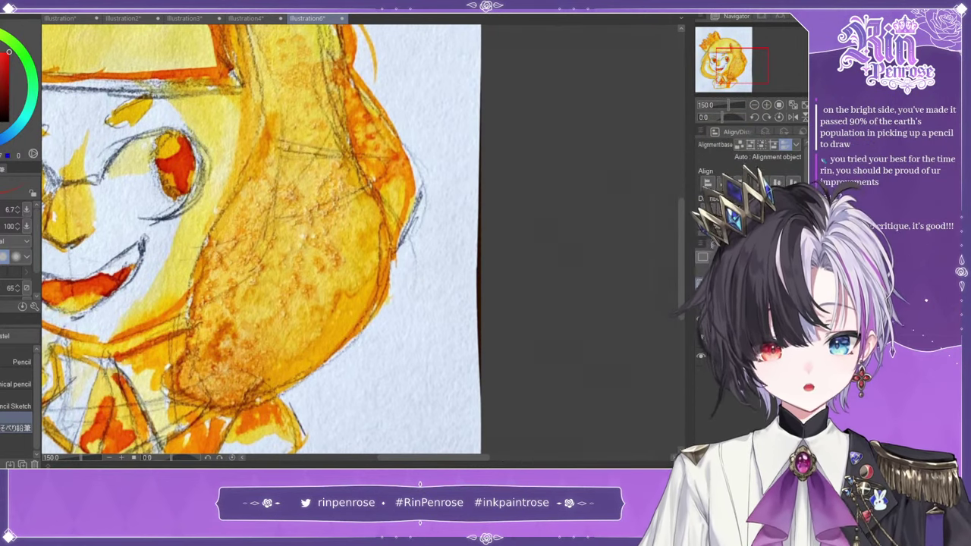
drag(392, 253, 287, 359)
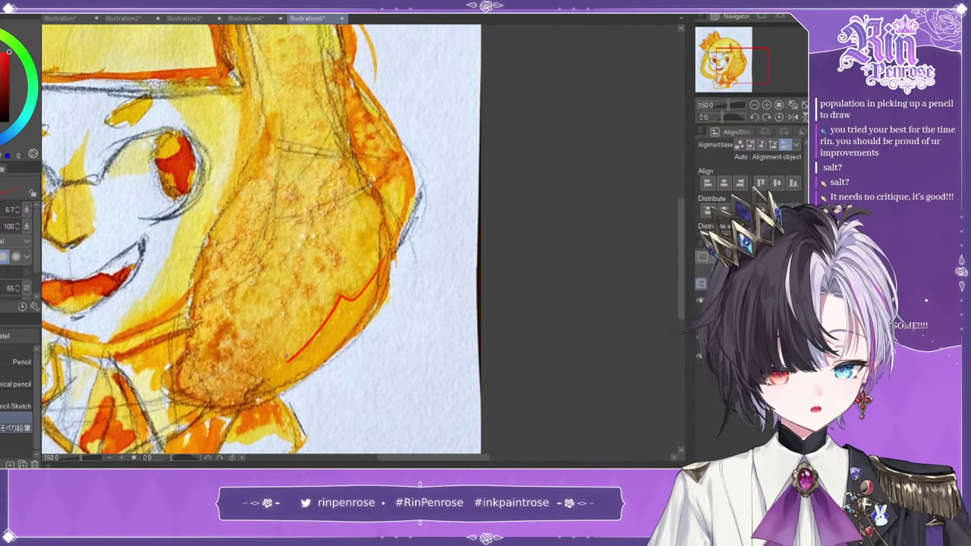
key(ctrl+z)
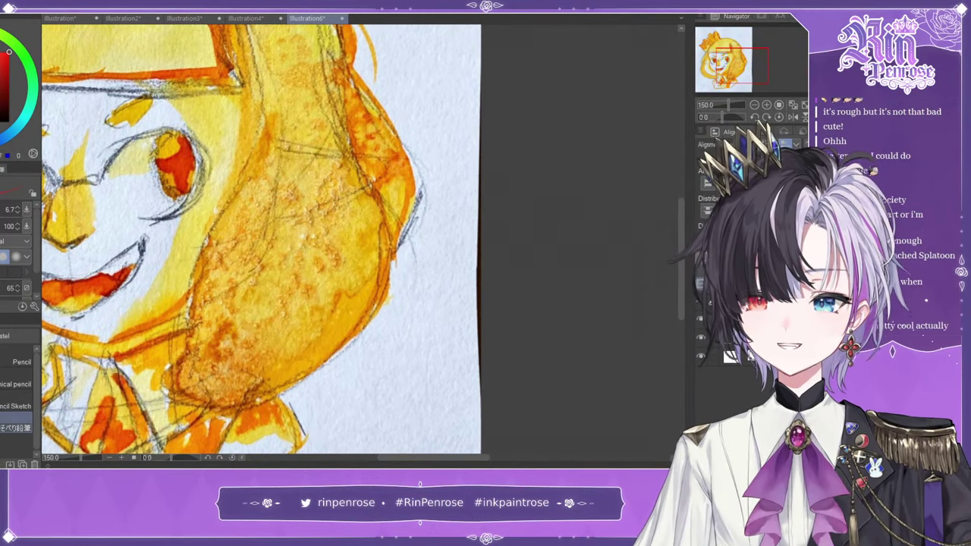
- Examine the whole portrait in a horizontally flipped view and restore the original orientation
drag(738, 65, 734, 63)
double_click(754, 105)
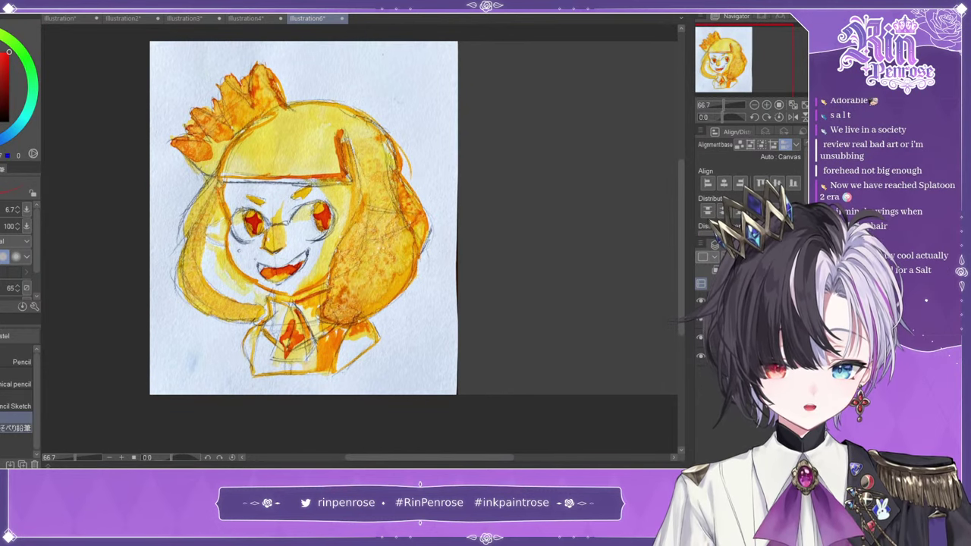
click(791, 118)
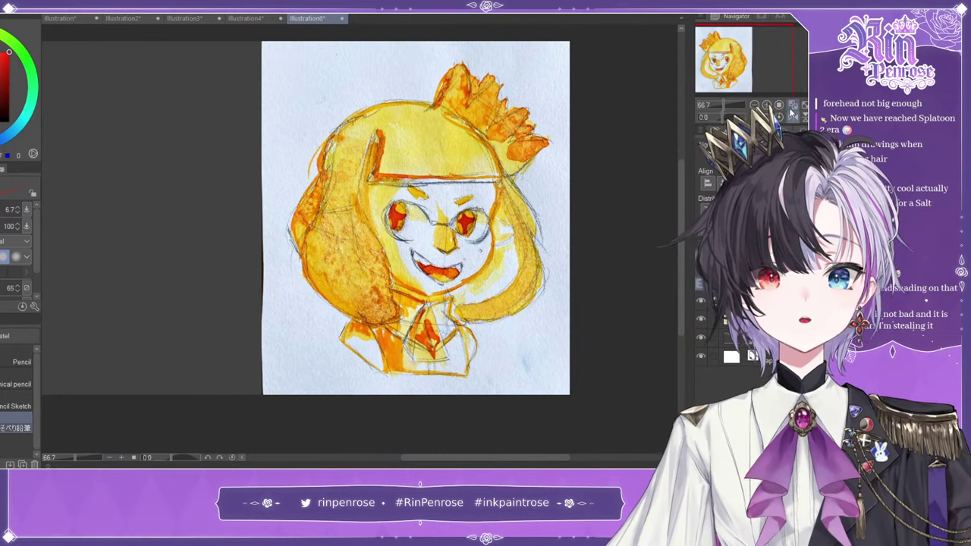
click(791, 117)
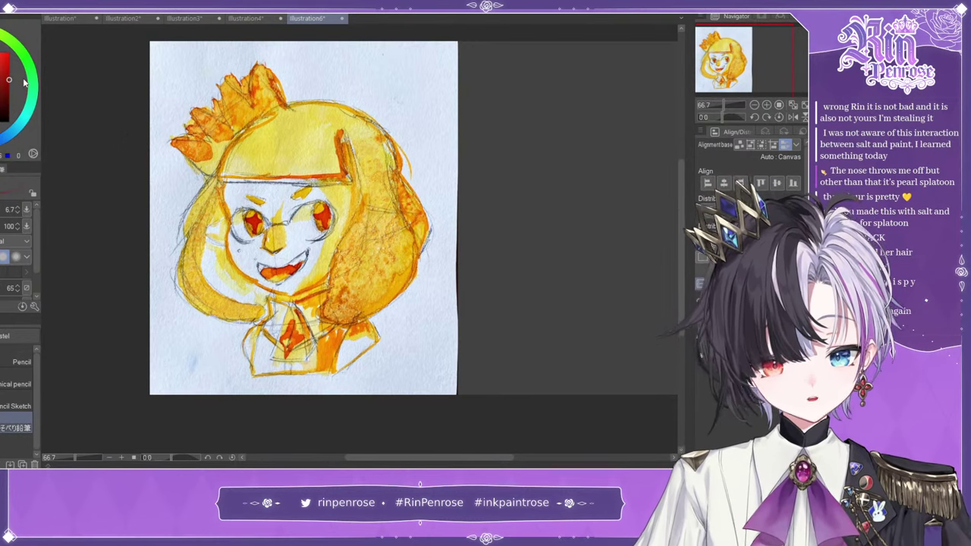
- Try tracing the portrait's cheek and jawline in dark red pencil, and remove the strokes
click(767, 106)
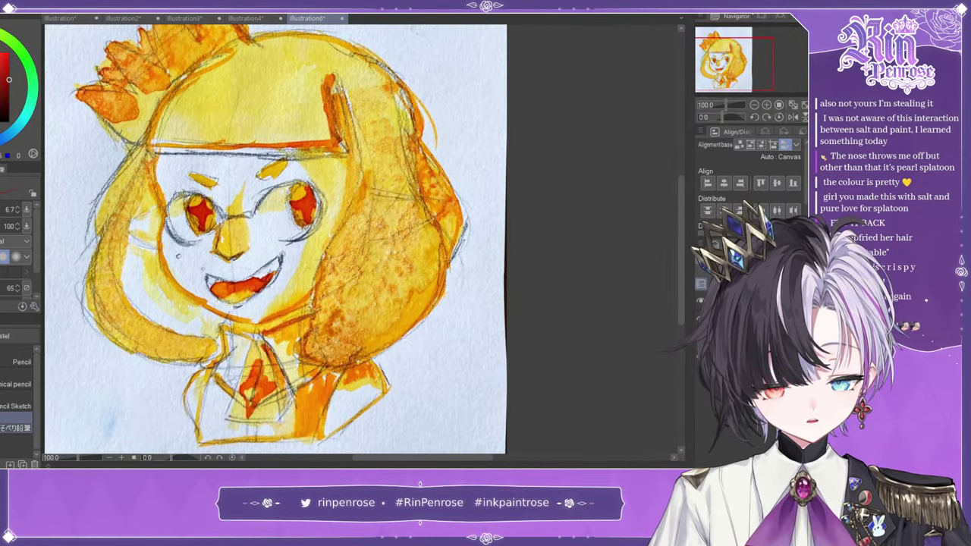
drag(153, 133, 159, 203)
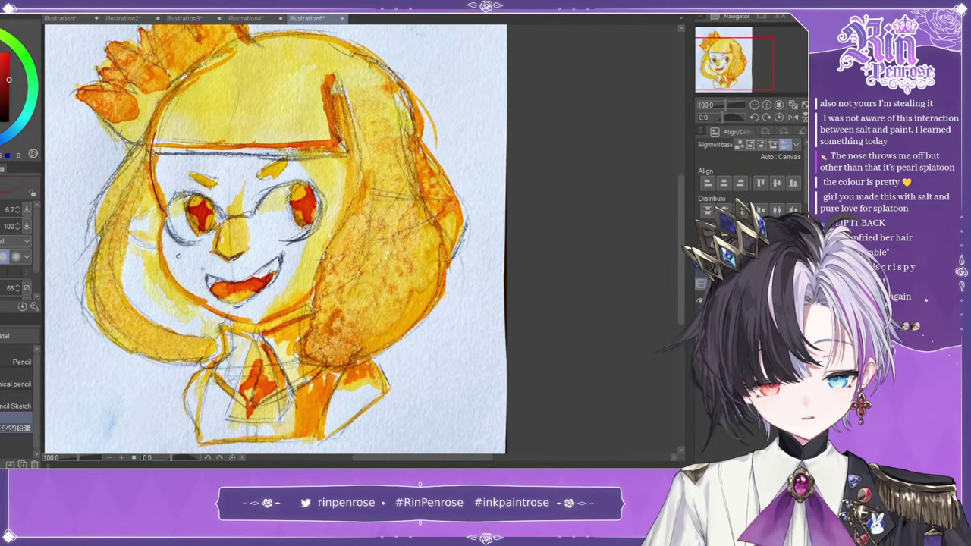
drag(167, 267, 224, 315)
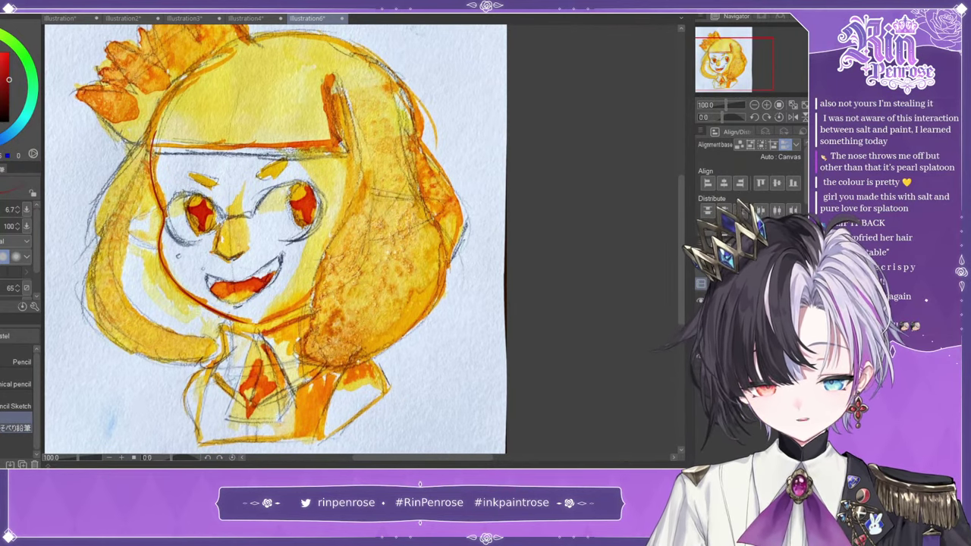
drag(243, 322, 309, 304)
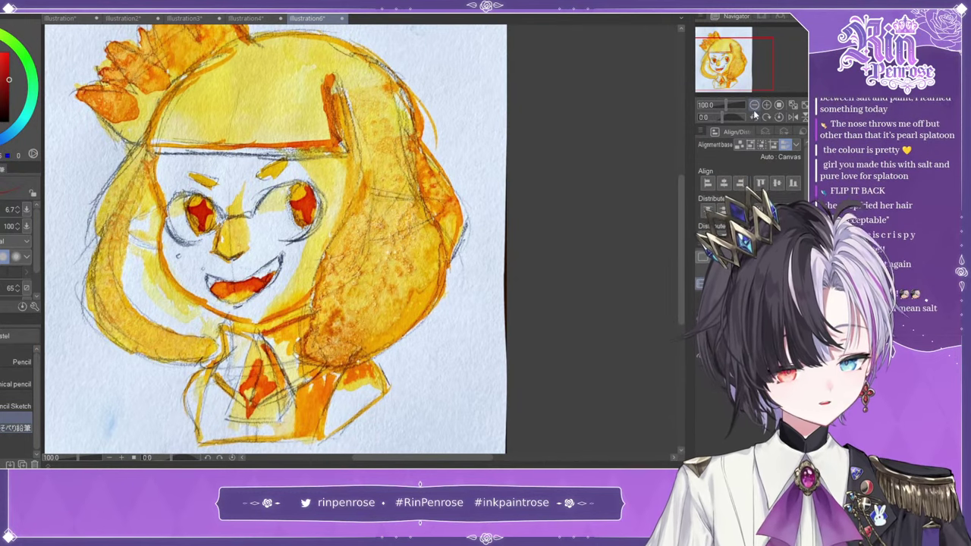
click(754, 105)
click(766, 105)
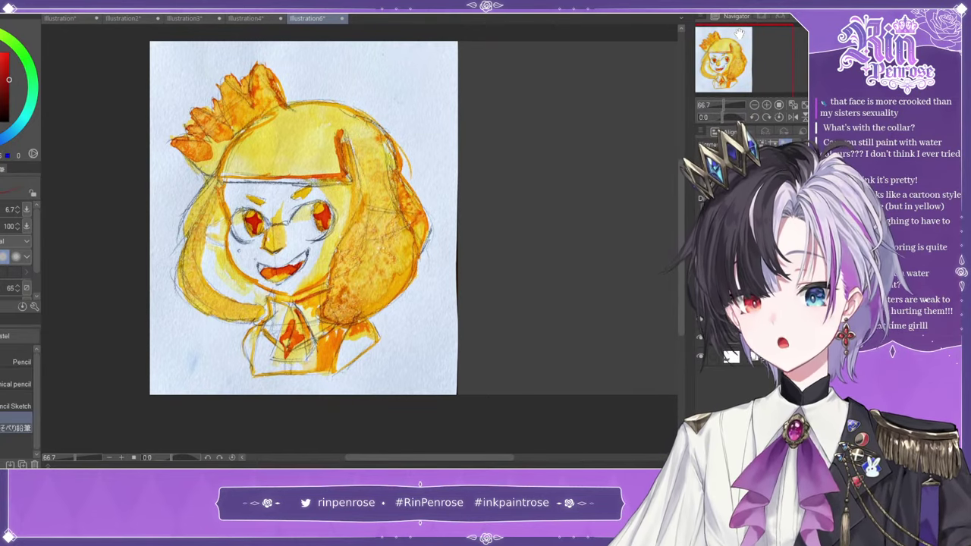
- Switch to the Watery ink brush of the India ink group and add a new layer for painting
click(730, 131)
key(b)
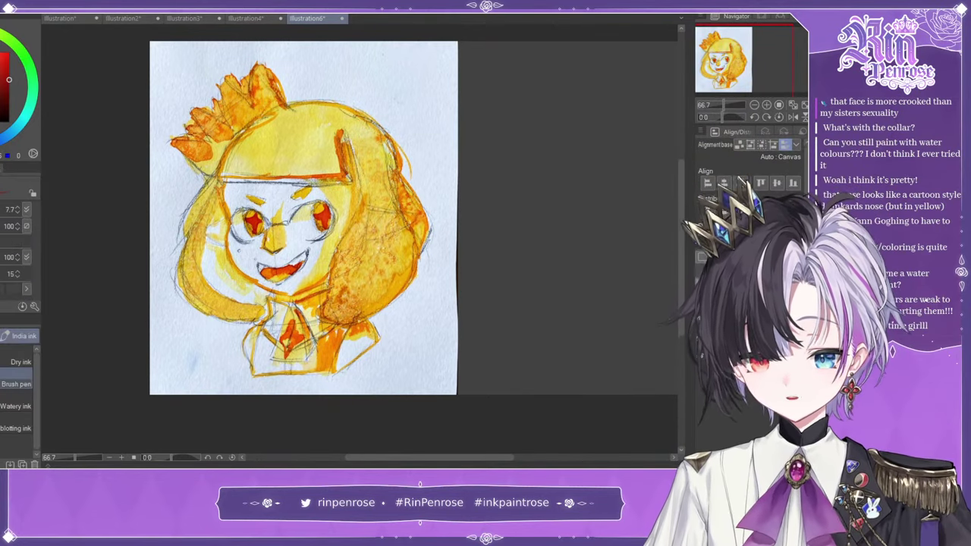
click(24, 429)
click(16, 405)
click(17, 406)
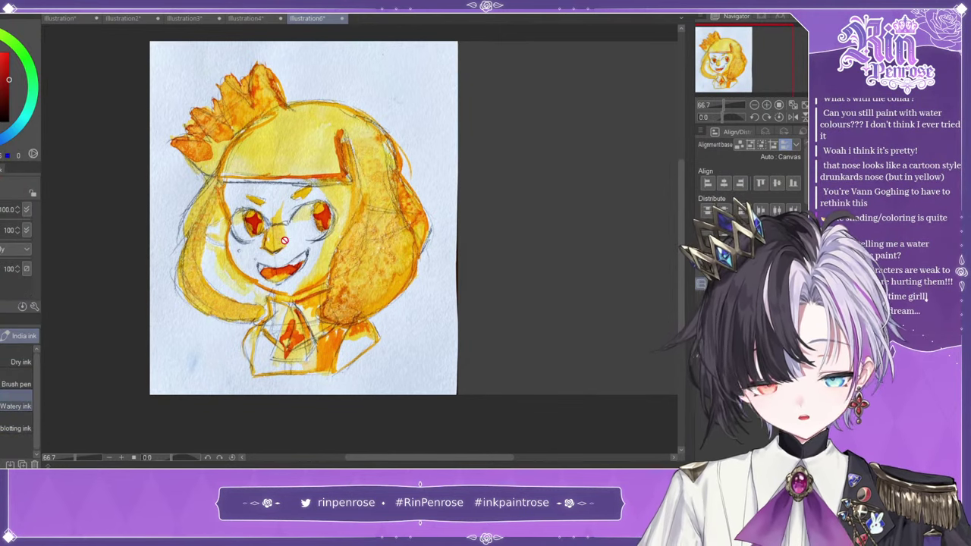
click(715, 283)
- Try dark red Watery ink washes at size 100 beside the head and over the large hair lobe, undoing each
mouse_move(391, 73)
mouse_down()
mouse_move(412, 118)
mouse_move(393, 119)
mouse_move(376, 88)
mouse_move(436, 114)
mouse_move(447, 159)
mouse_up()
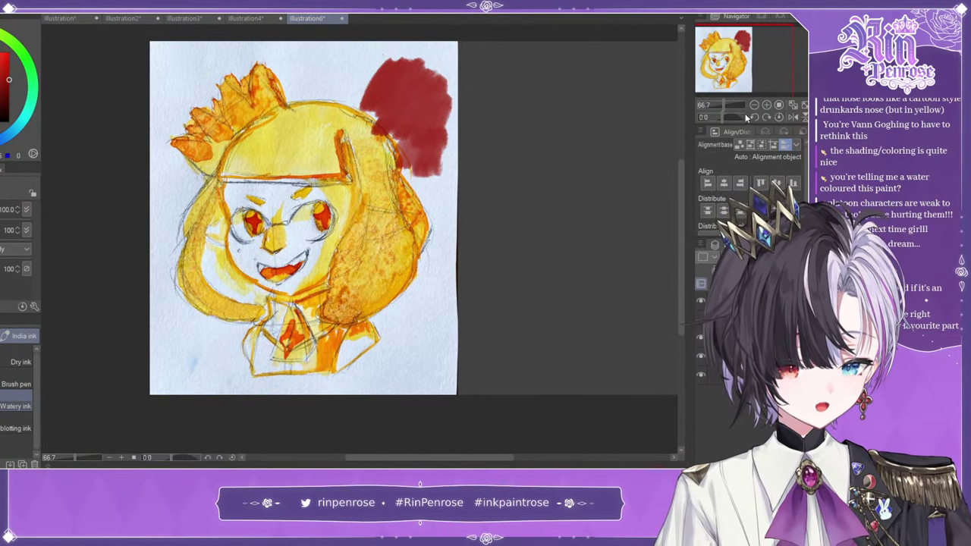
key(ctrl+z)
key(ctrl+z)
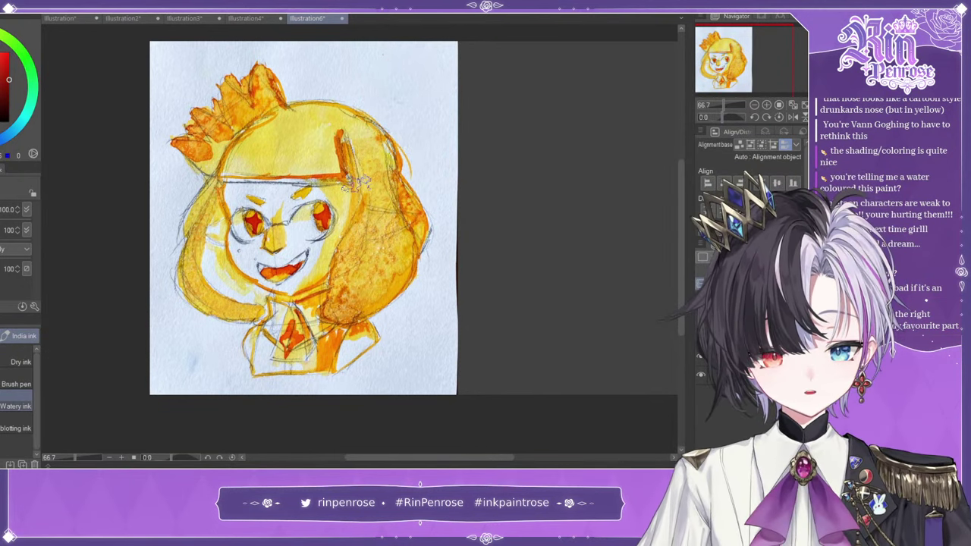
mouse_move(350, 182)
mouse_down()
mouse_move(367, 159)
mouse_move(362, 173)
mouse_move(358, 157)
mouse_move(379, 187)
mouse_move(365, 162)
mouse_move(362, 210)
mouse_move(389, 196)
mouse_move(366, 190)
mouse_move(347, 125)
mouse_move(376, 190)
mouse_move(386, 188)
mouse_move(383, 171)
mouse_move(389, 208)
mouse_move(368, 219)
mouse_move(345, 257)
mouse_up()
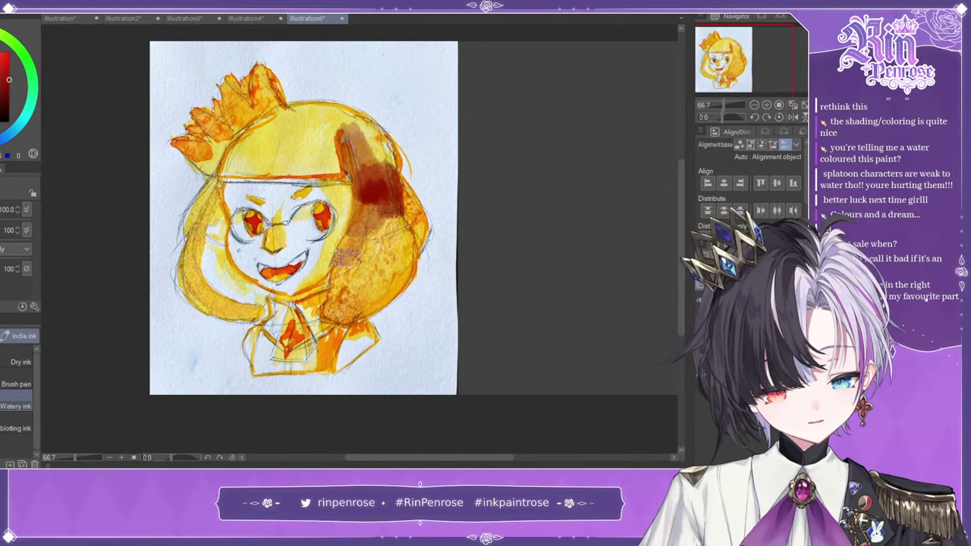
key(ctrl+z)
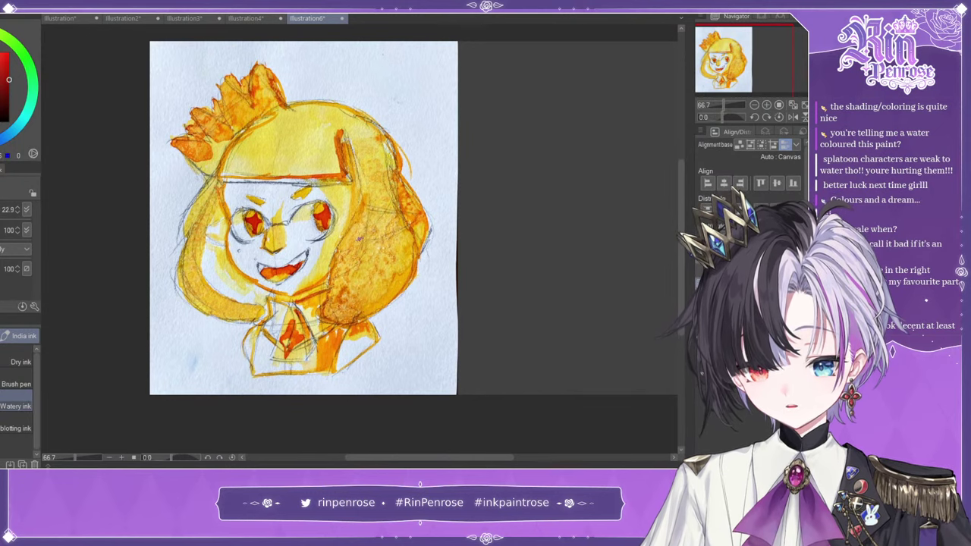
- Try thinner dark red Watery ink strokes at size 21 along the face edge and crown points, undoing them
drag(221, 183, 231, 224)
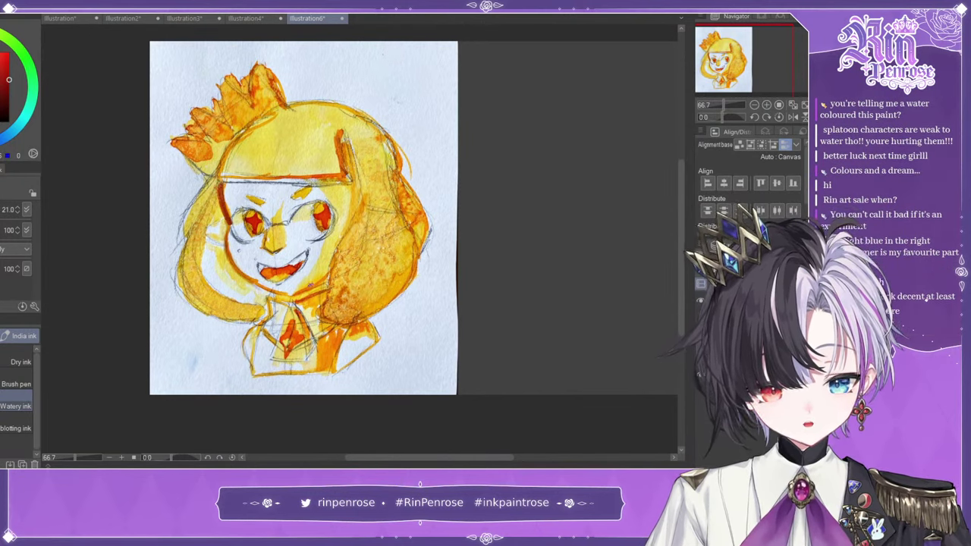
key(ctrl+z)
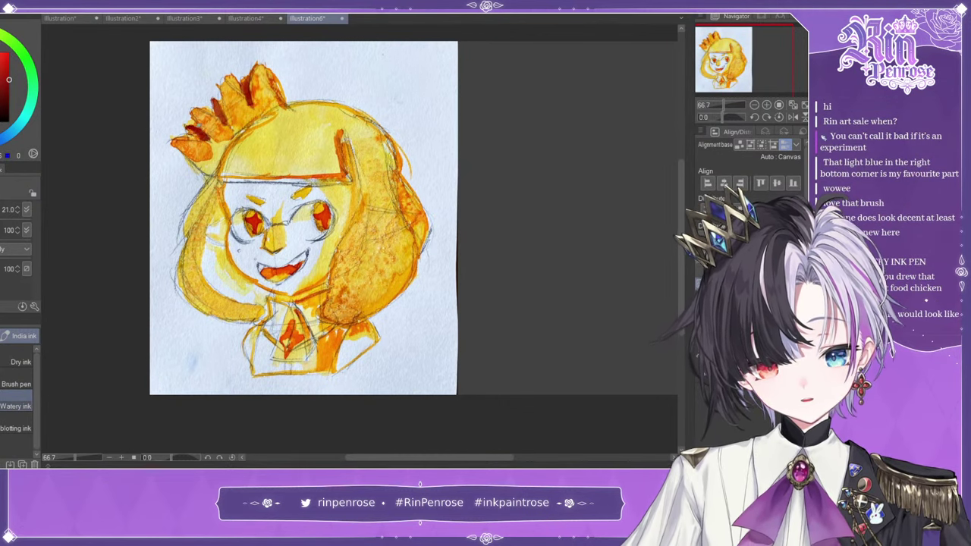
drag(265, 69, 290, 107)
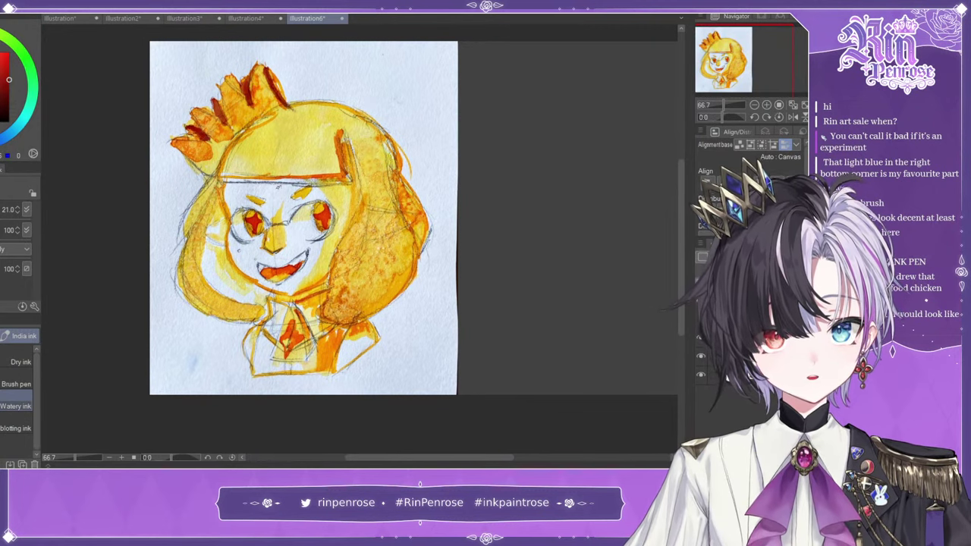
key(ctrl+z)
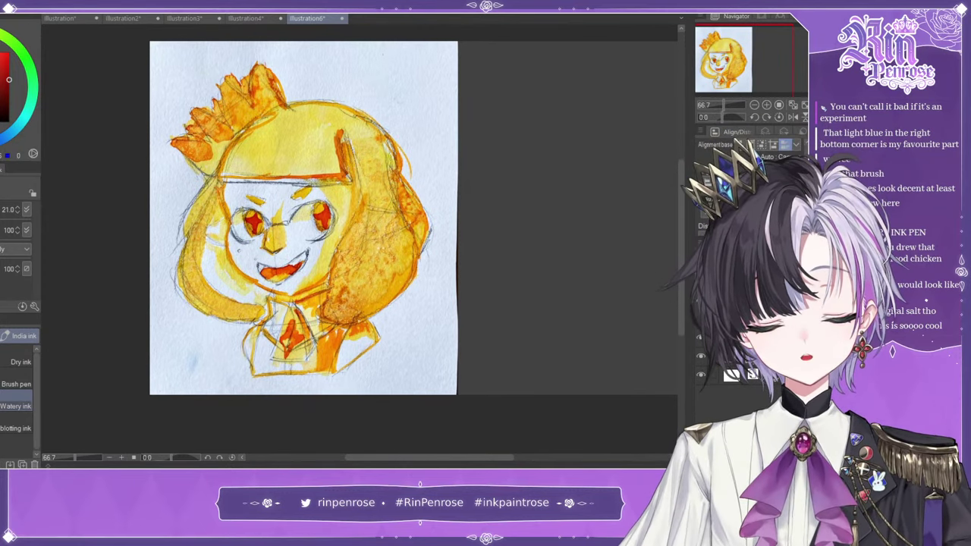
- Sample an orange-brown from the large hair lobe and paint a Watery ink patch at size 144.3 on the blank paper beside the head
drag(361, 238, 385, 239)
alt+click(362, 239)
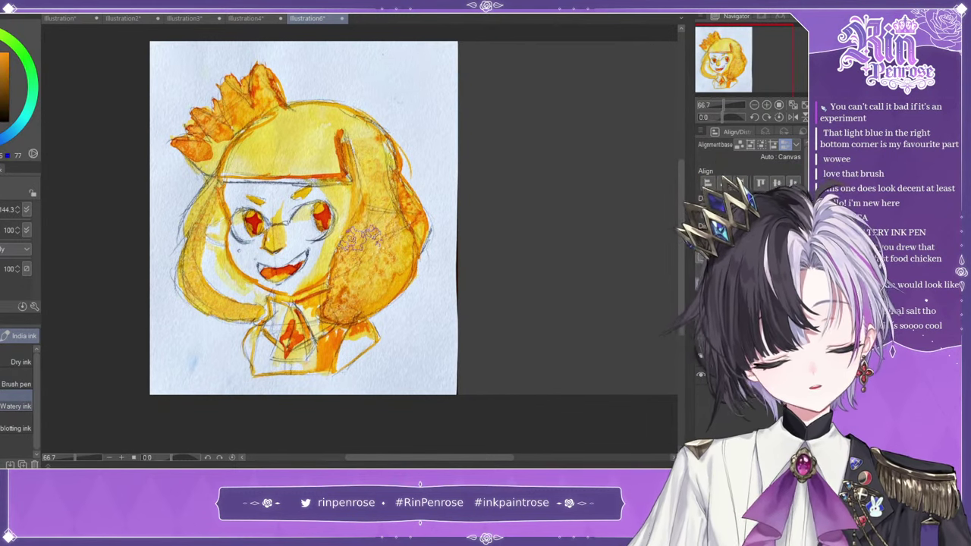
key(ctrl+z)
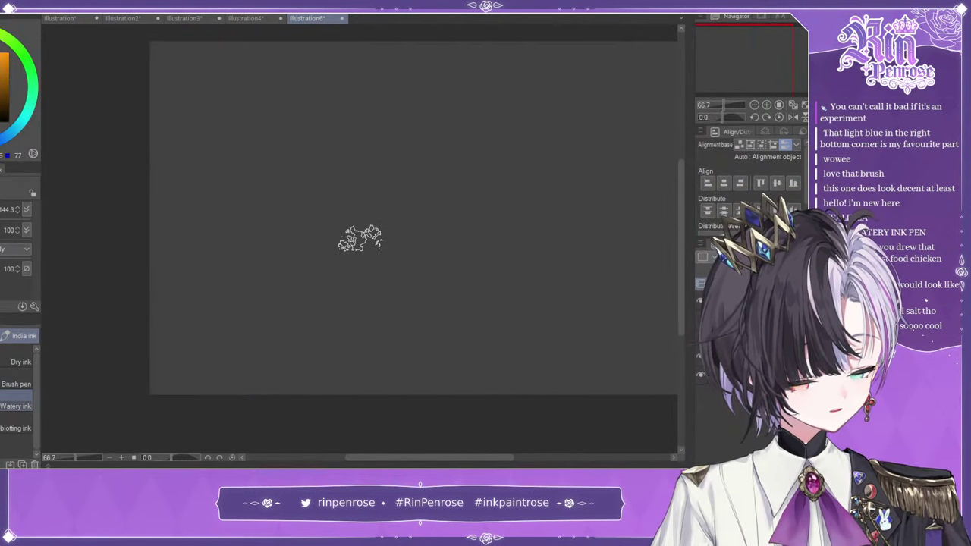
key(ctrl+y)
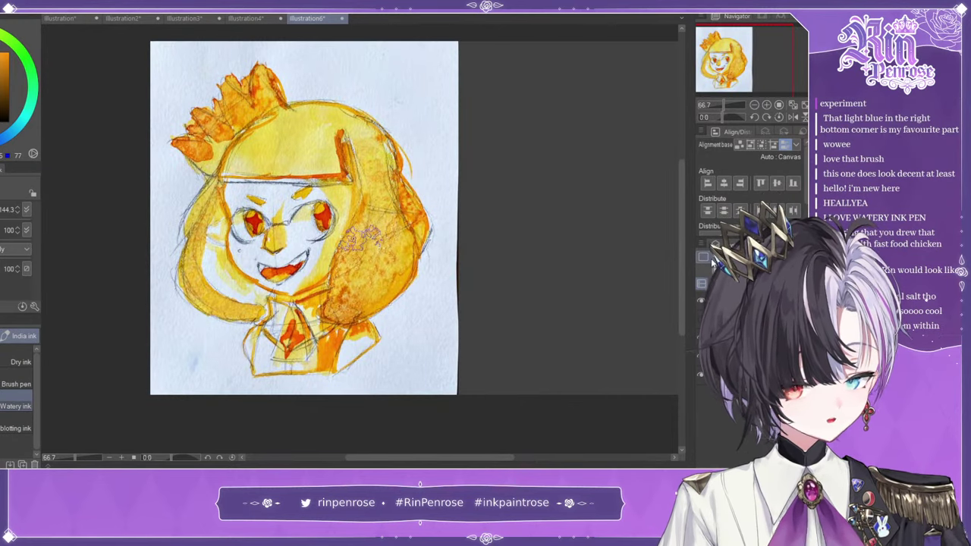
key(ctrl+d)
mouse_move(380, 66)
mouse_down()
mouse_move(412, 61)
mouse_move(420, 86)
mouse_move(411, 89)
mouse_move(389, 67)
mouse_move(414, 94)
mouse_move(417, 76)
mouse_move(374, 79)
mouse_move(415, 68)
mouse_move(428, 110)
mouse_move(406, 80)
mouse_move(407, 69)
mouse_move(429, 125)
mouse_move(399, 76)
mouse_move(416, 100)
mouse_move(384, 72)
mouse_move(442, 106)
mouse_up()
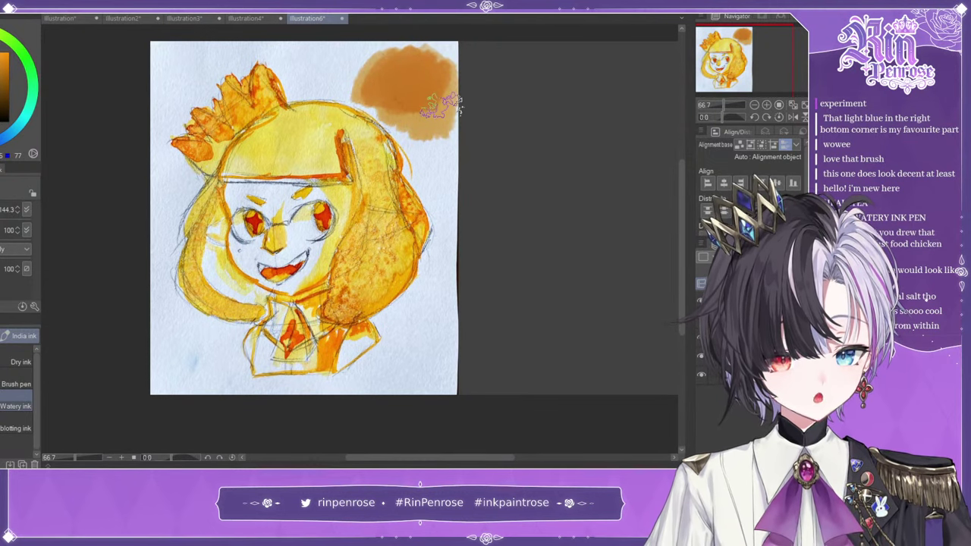
- Try the dappled light brush at size 108.6 over the orange-brown patch to imitate salt texture, and undo it
key(b)
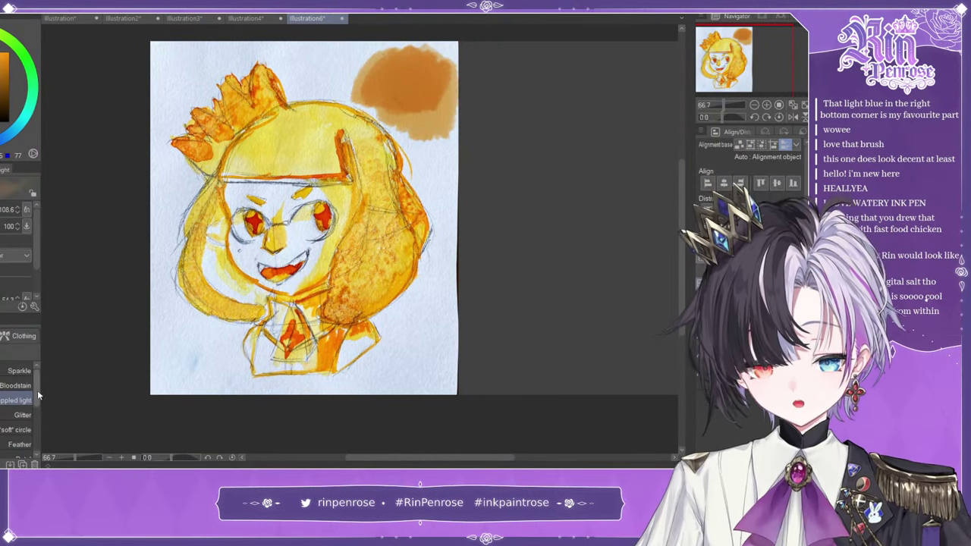
scroll(37, 400, down, 2)
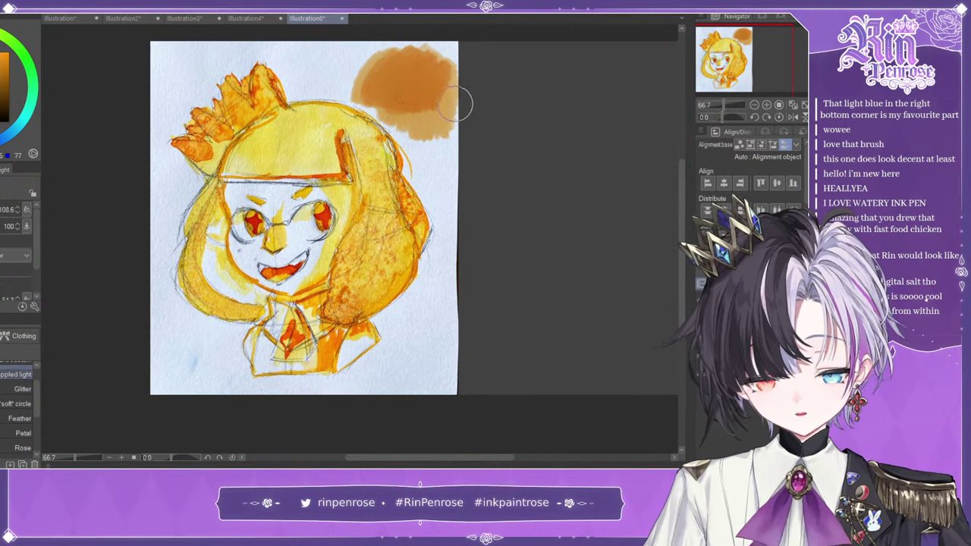
mouse_move(455, 104)
mouse_down()
mouse_move(382, 78)
mouse_move(407, 122)
mouse_move(434, 76)
mouse_move(393, 108)
mouse_move(429, 76)
mouse_move(447, 118)
mouse_move(444, 75)
mouse_up()
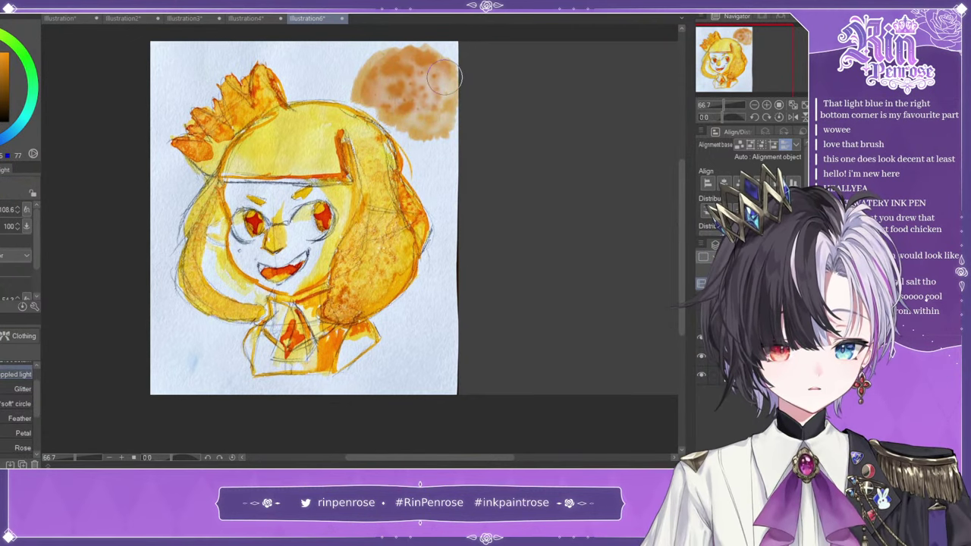
key(ctrl+z)
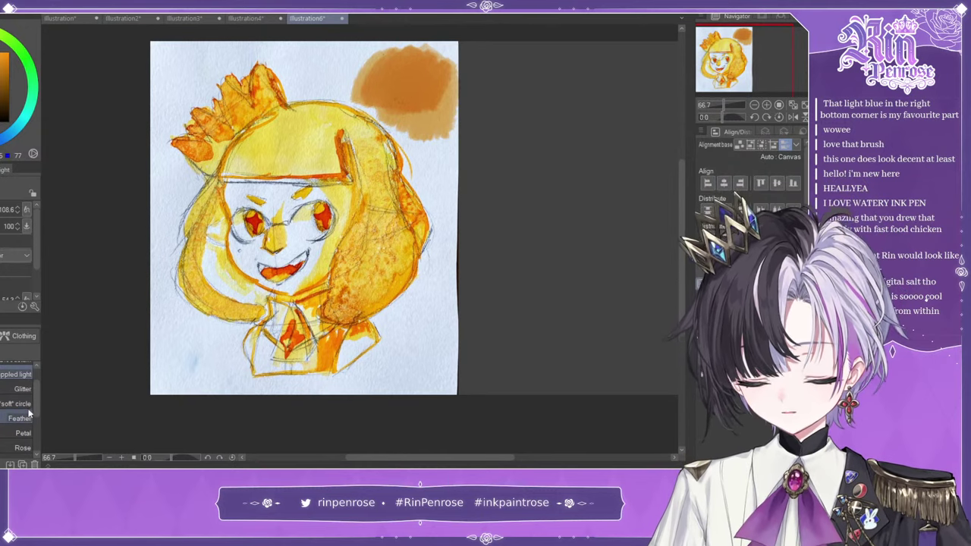
- Try the 星空ブラシ brush at size 137.6 over the orange-brown patch, and undo its marks
scroll(34, 408, down, 5)
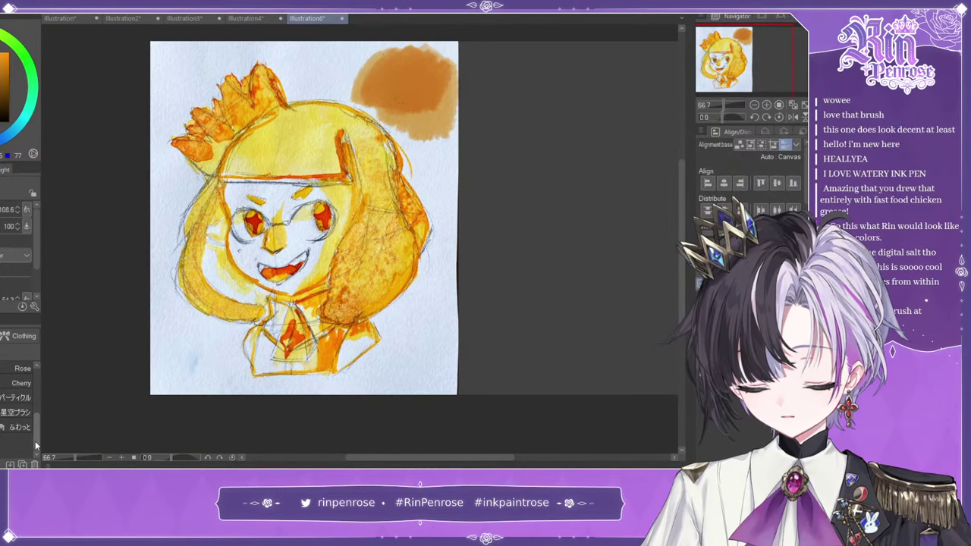
click(17, 412)
mouse_move(374, 104)
mouse_down()
mouse_move(404, 99)
mouse_move(409, 72)
mouse_move(379, 81)
mouse_move(405, 68)
mouse_move(428, 113)
mouse_move(418, 79)
mouse_move(414, 119)
mouse_move(406, 66)
mouse_move(393, 89)
mouse_up()
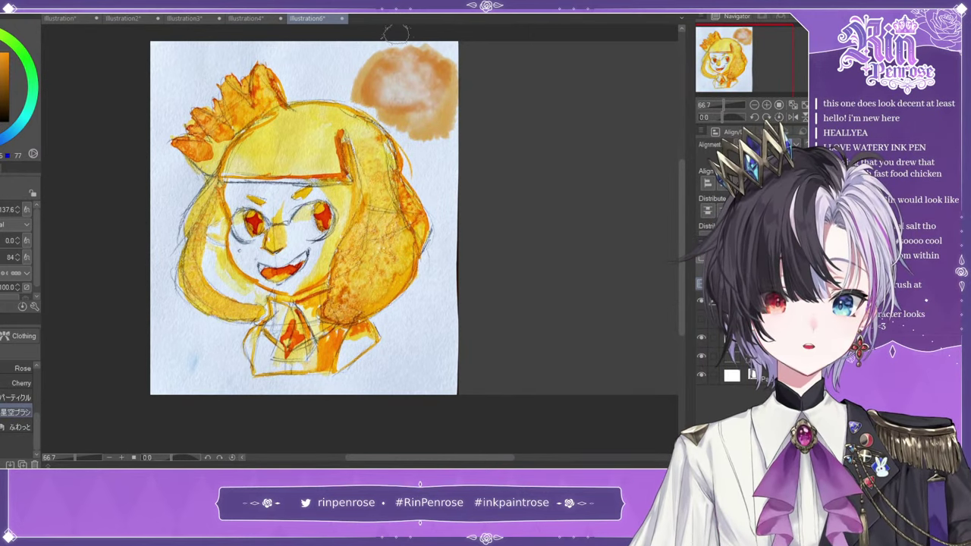
key(ctrl+z)
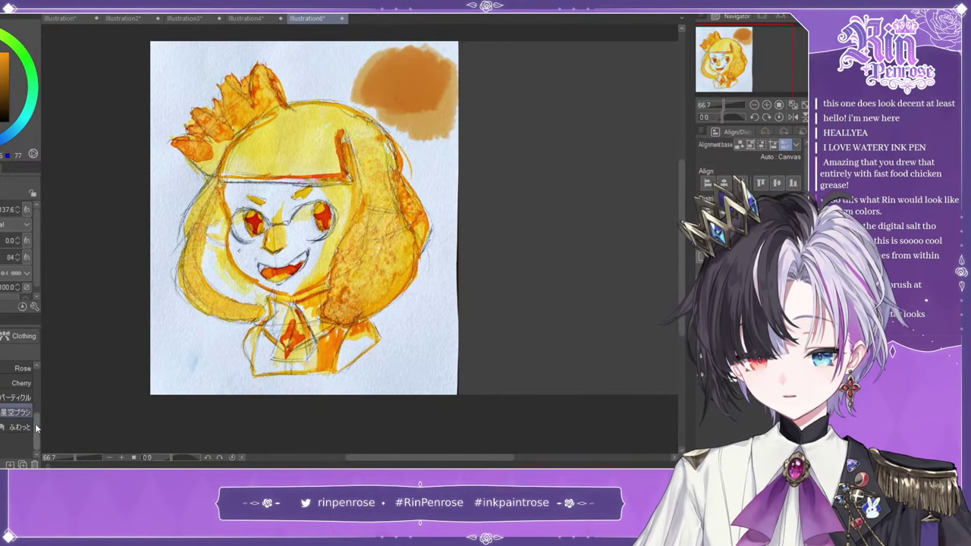
- Try the Glitter brush at size 479.4 over the orange-brown patch, and undo both the speckles and the patch
scroll(36, 419, up, 3)
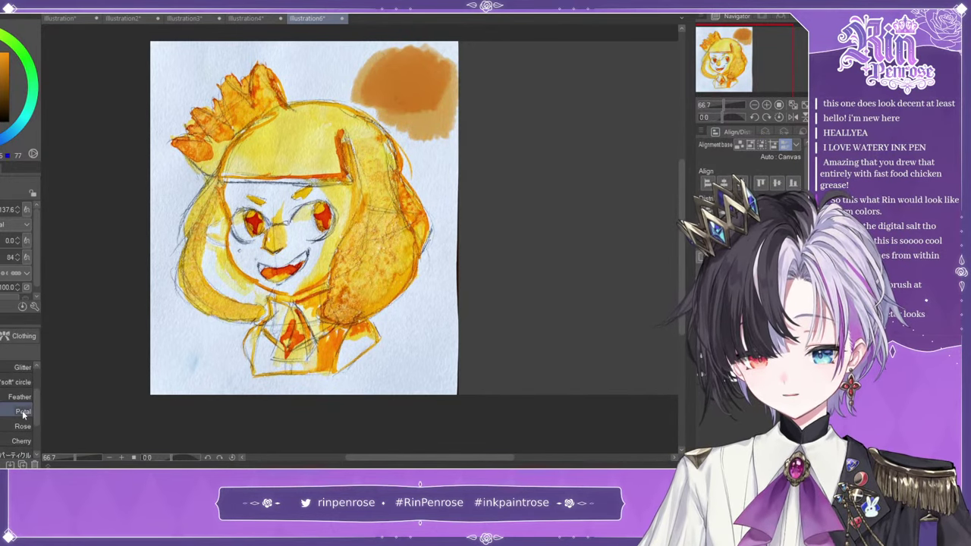
click(23, 371)
mouse_move(403, 97)
mouse_down()
mouse_move(436, 55)
mouse_move(384, 116)
mouse_move(404, 93)
mouse_up()
key(ctrl+z)
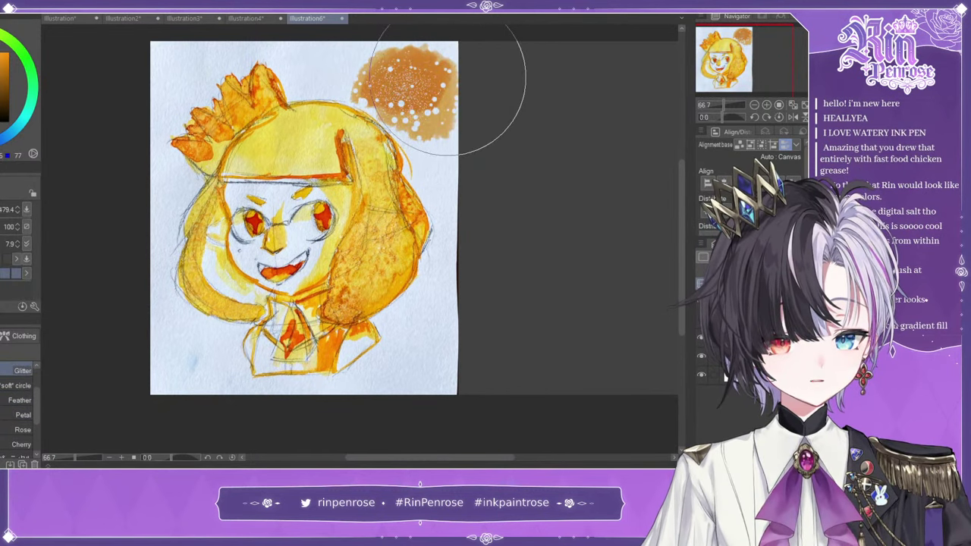
key(ctrl+z)
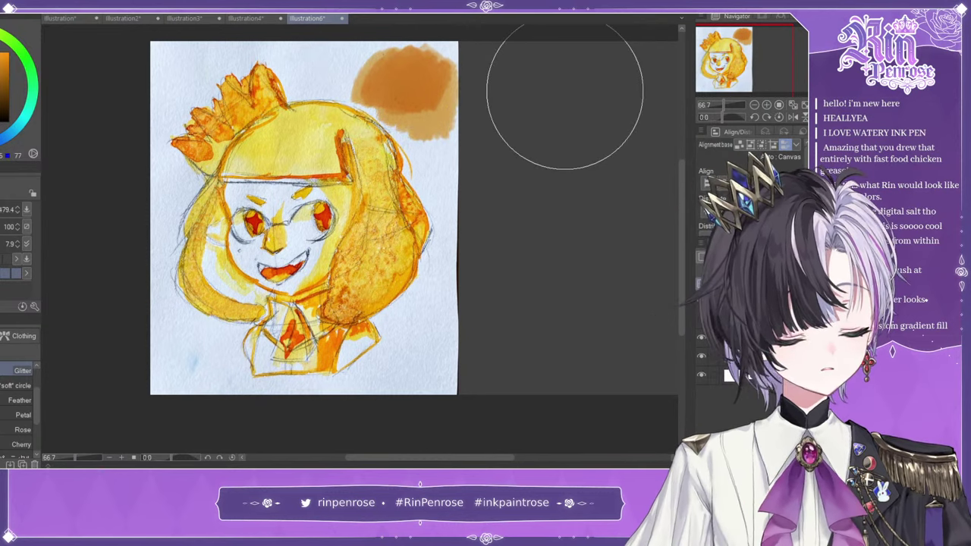
key(ctrl+z)
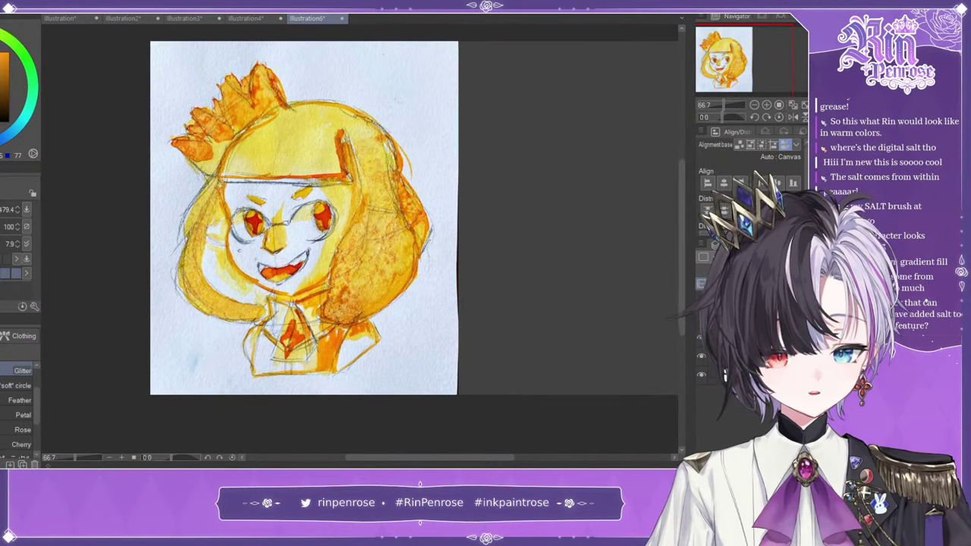
- Switch to the Pencil Sketch pencil at size 13.5 and try white highlights on the portrait's eyes
click(717, 283)
click(766, 106)
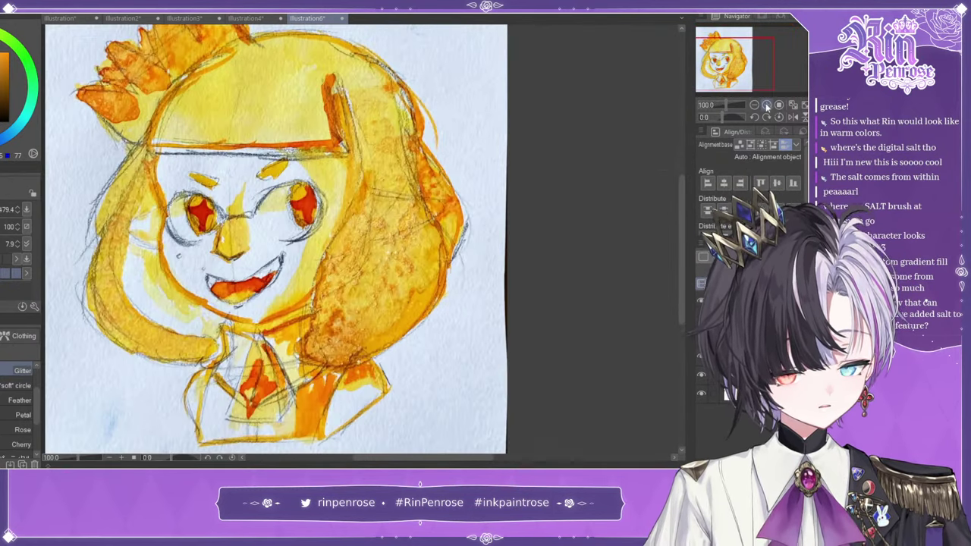
key(p)
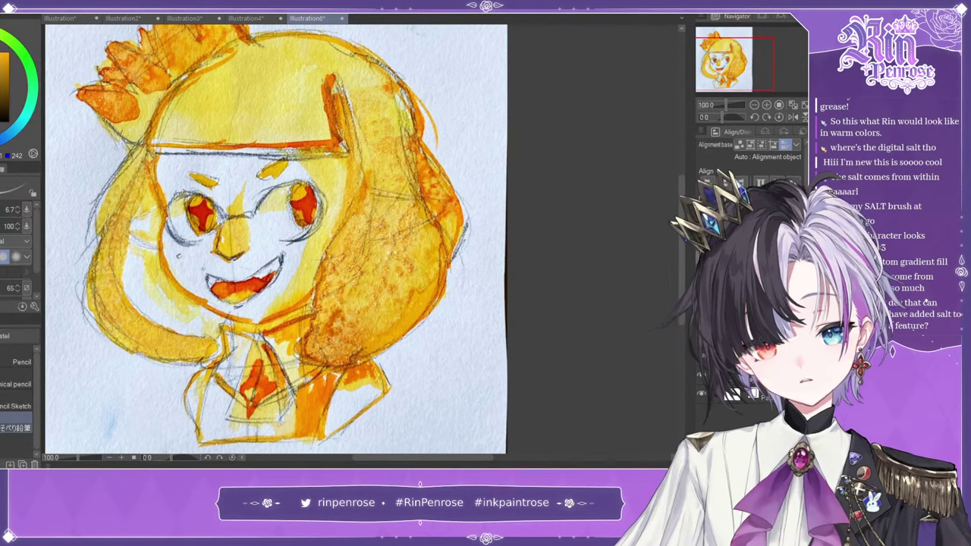
click(17, 402)
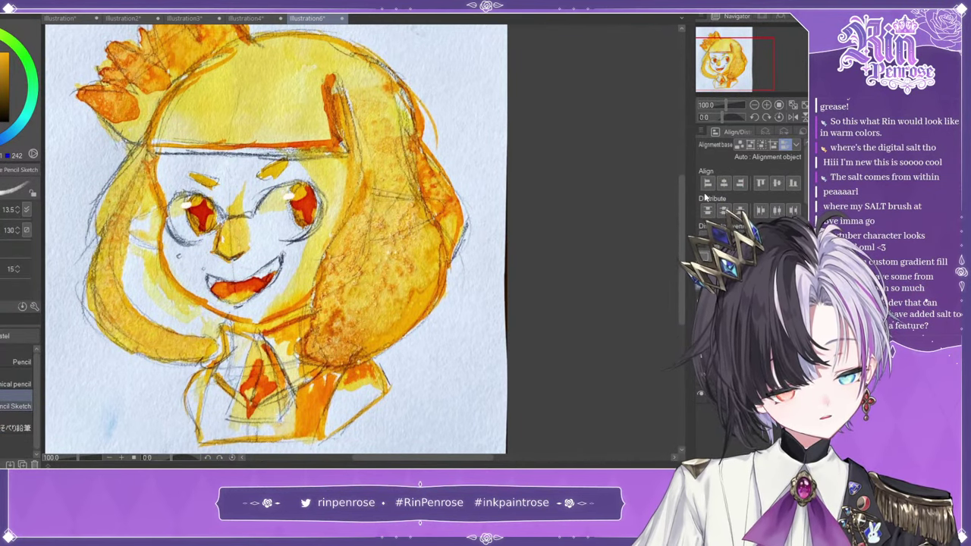
click(754, 104)
click(754, 117)
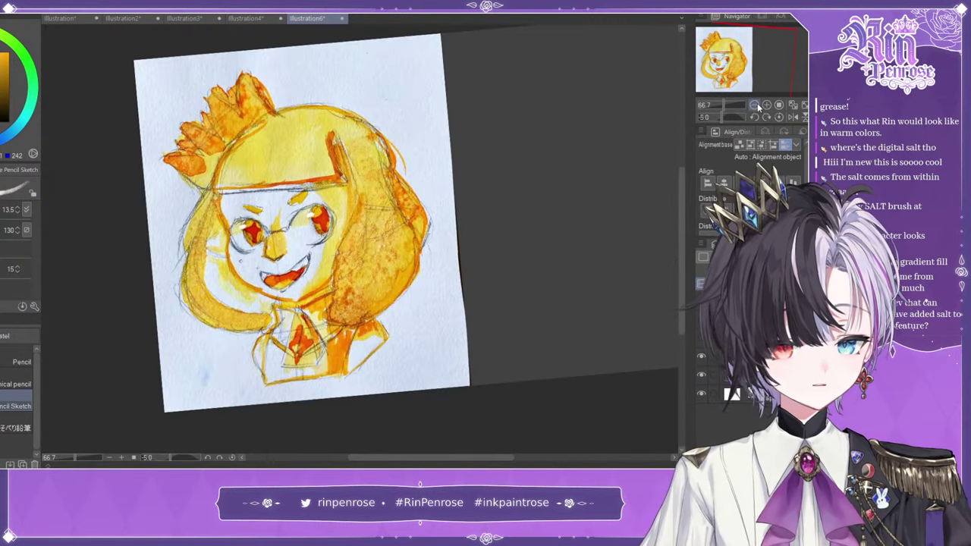
click(776, 116)
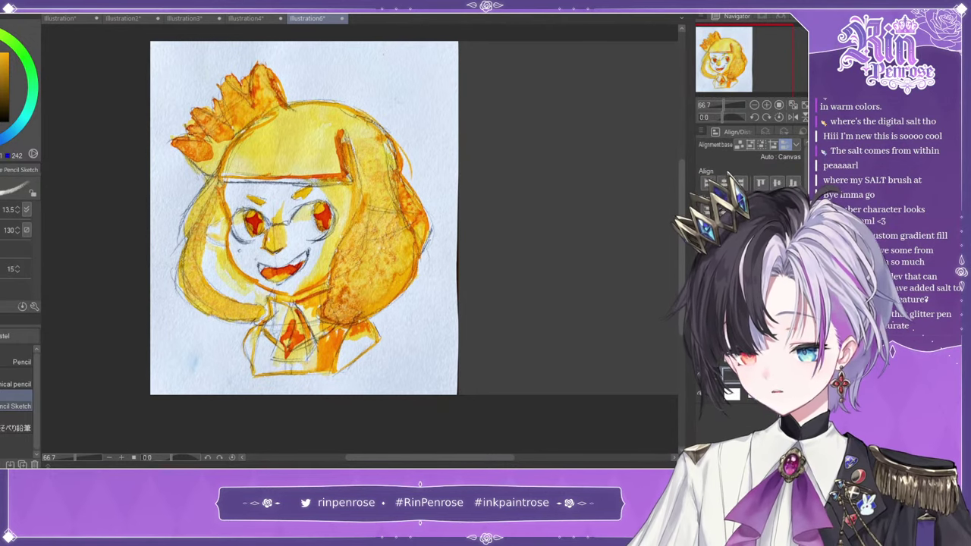
- Start a new canvas for the sketchbook page with two full-body characters and examine the figures up close
key(ctrl+n)
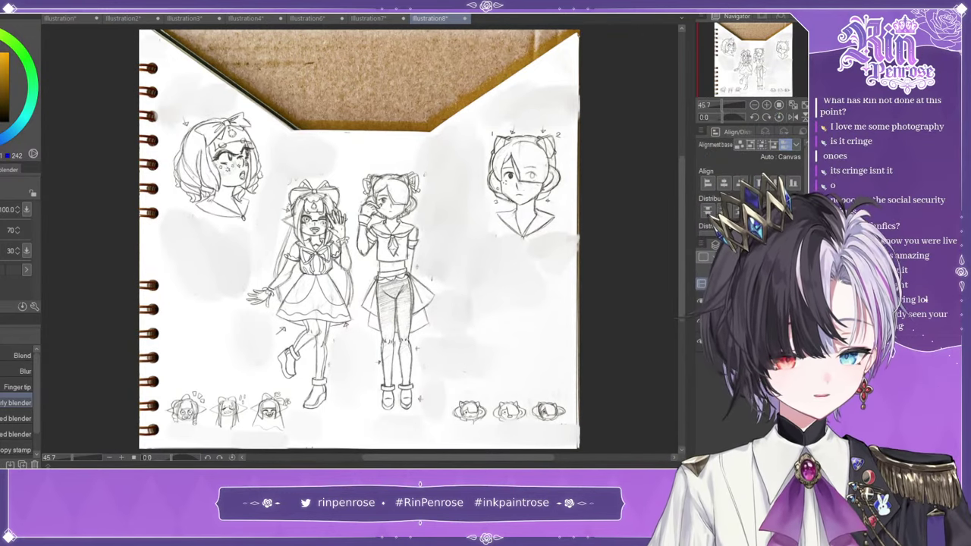
key(ctrl+plus)
key(ctrl+plus)
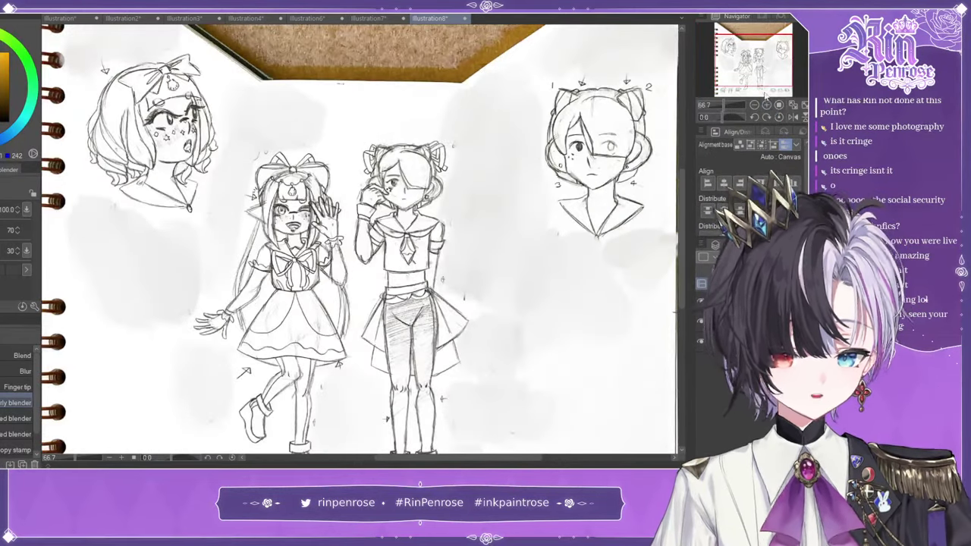
drag(361, 265, 352, 234)
click(754, 105)
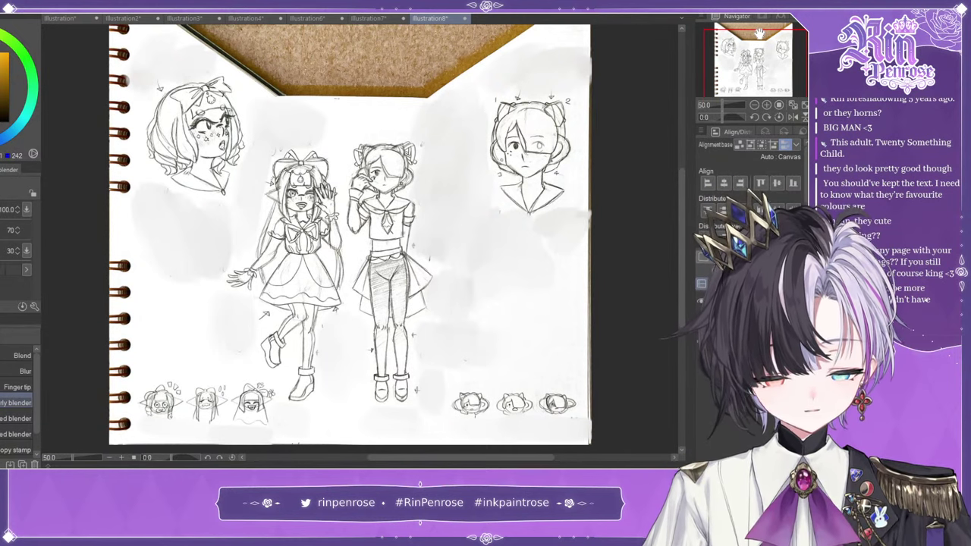
- Try orange Pencil Sketch arrows pointing down at each of the two full-body characters, and undo them
key(p)
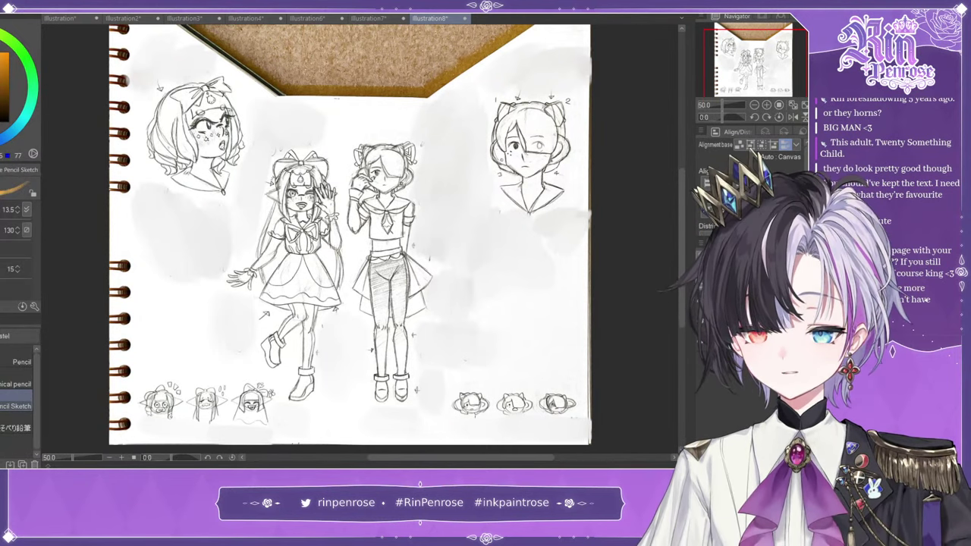
drag(301, 108, 301, 143)
drag(291, 132, 317, 138)
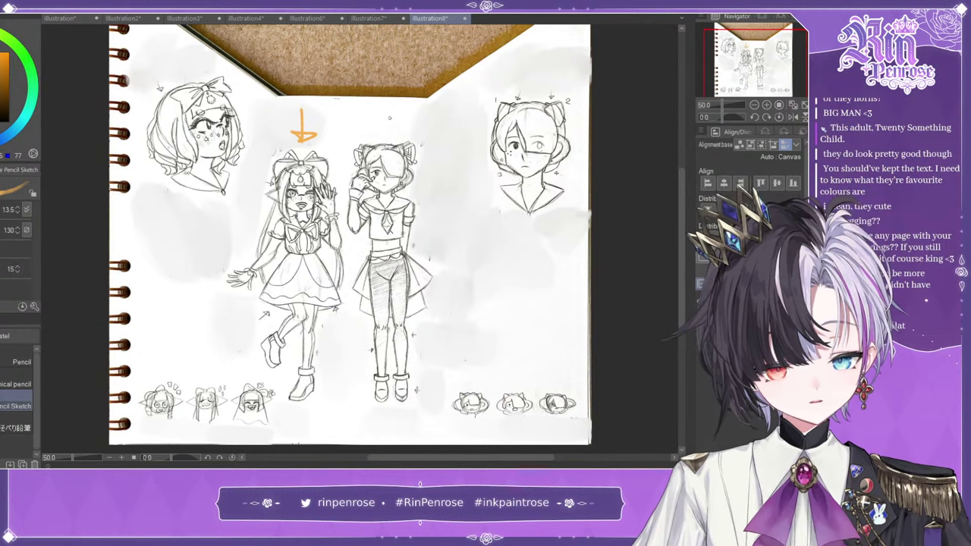
drag(390, 107, 391, 138)
drag(379, 131, 403, 131)
key(ctrl+z)
key(ctrl+z)
key(ctrl+z)
key(ctrl+z)
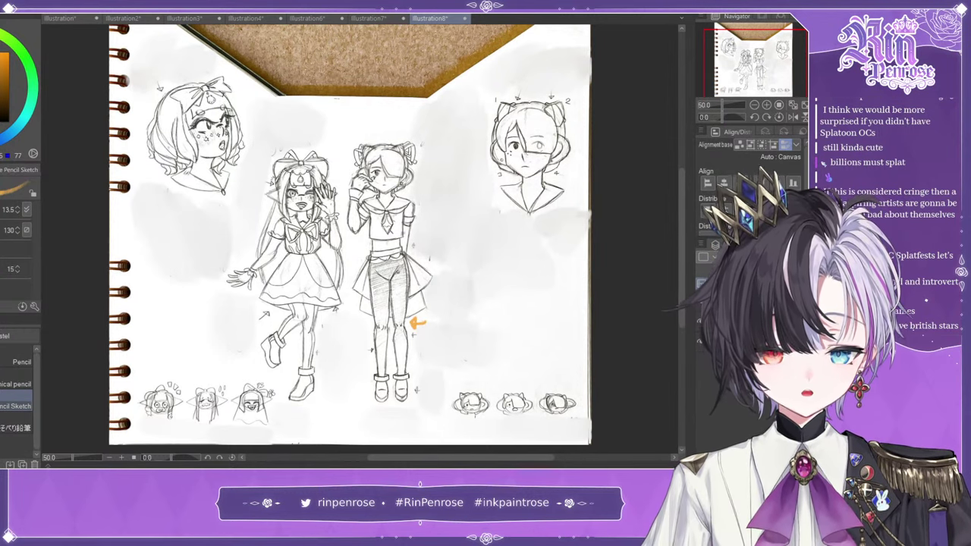
- Circle the bow-wearing character's raised hand in orange pencil and bracket the hip drapery of the character in trousers
drag(328, 185, 320, 187)
key(ctrl+z)
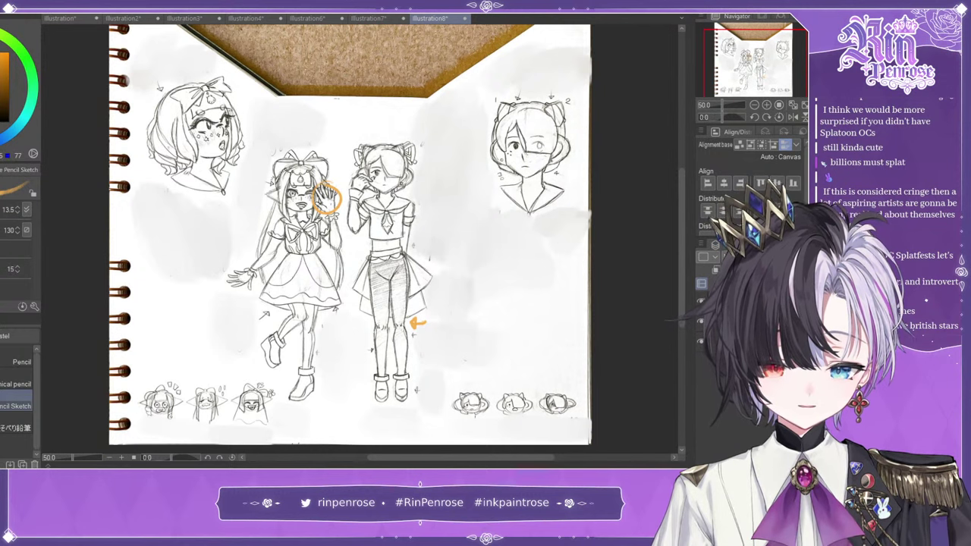
mouse_move(415, 246)
mouse_down()
mouse_move(432, 275)
mouse_move(417, 282)
mouse_up()
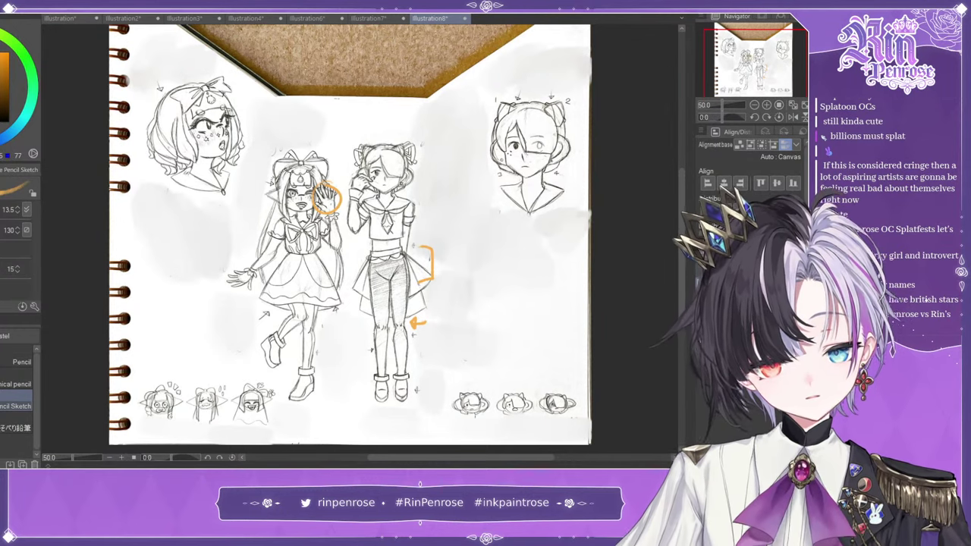
- Try a Pencil Sketch stroke down the far side of the large bow-wearing head's face, and undo it
click(766, 106)
click(766, 105)
click(766, 106)
click(736, 59)
drag(736, 59, 734, 51)
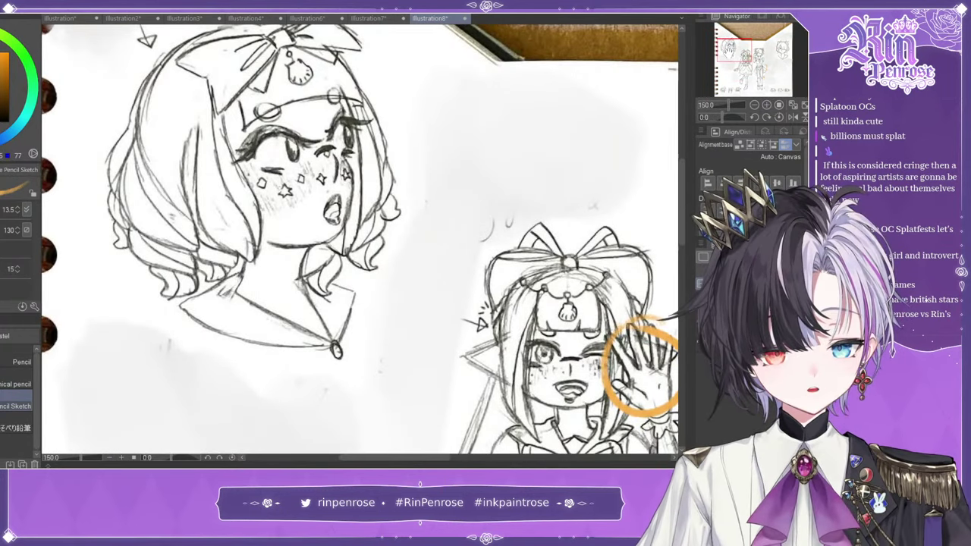
drag(345, 95, 367, 229)
key(ctrl+z)
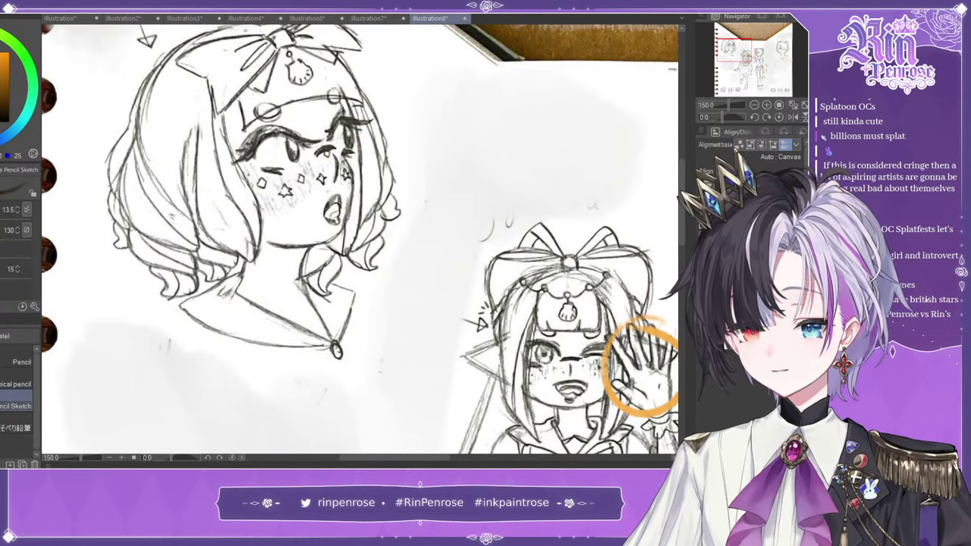
- Trace the far side of the large bow-wearing head's face with the そべり鉛筆 pencil at size 6.7 in a dark colour
click(4, 427)
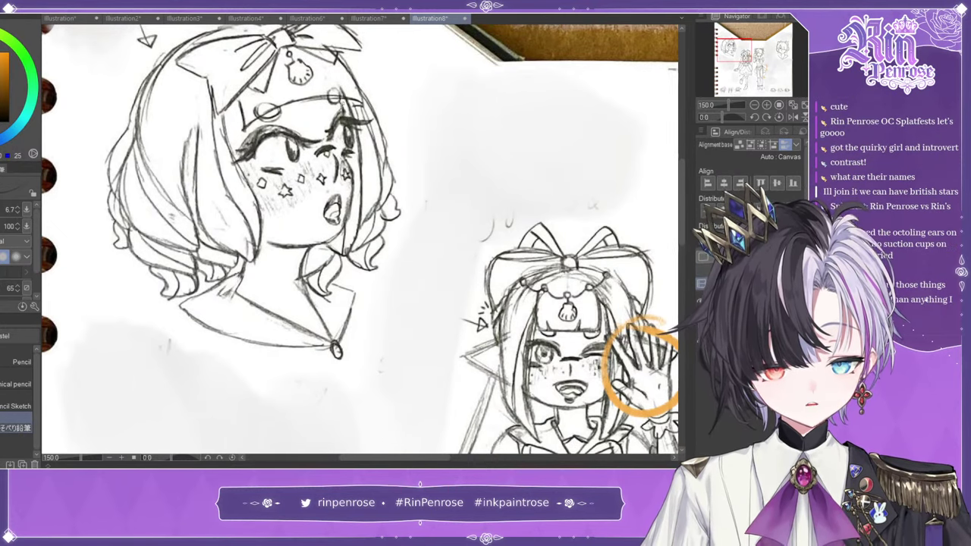
mouse_move(343, 102)
mouse_down()
mouse_move(356, 184)
mouse_move(322, 248)
mouse_up()
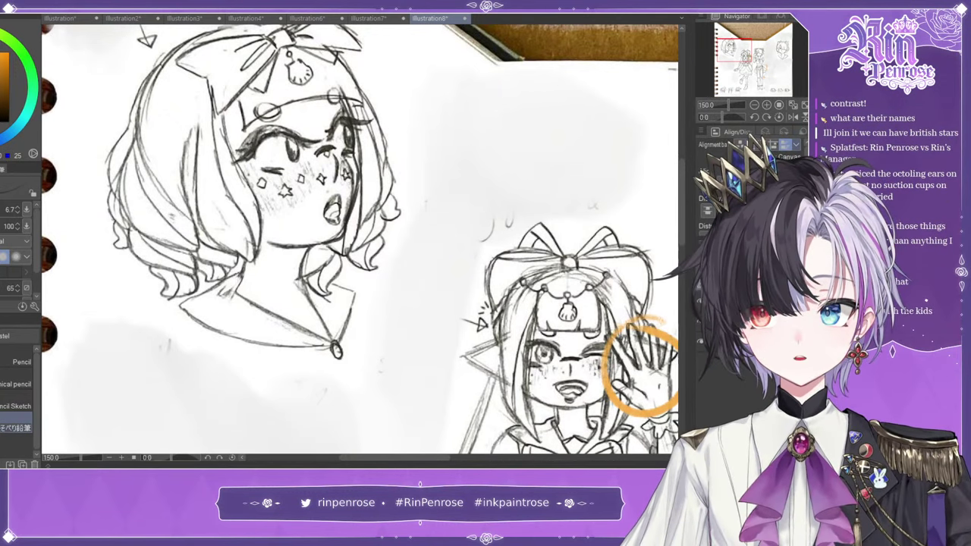
click(756, 104)
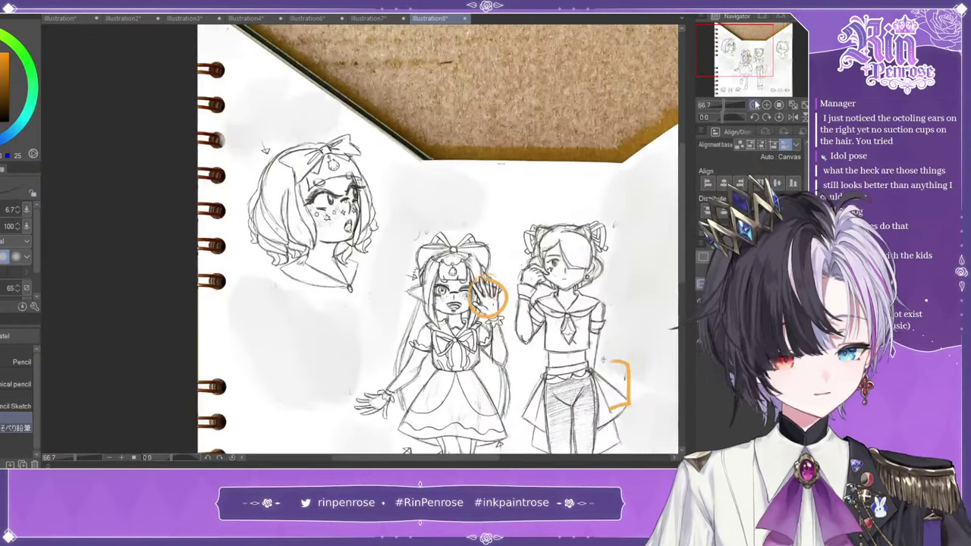
drag(734, 52, 741, 55)
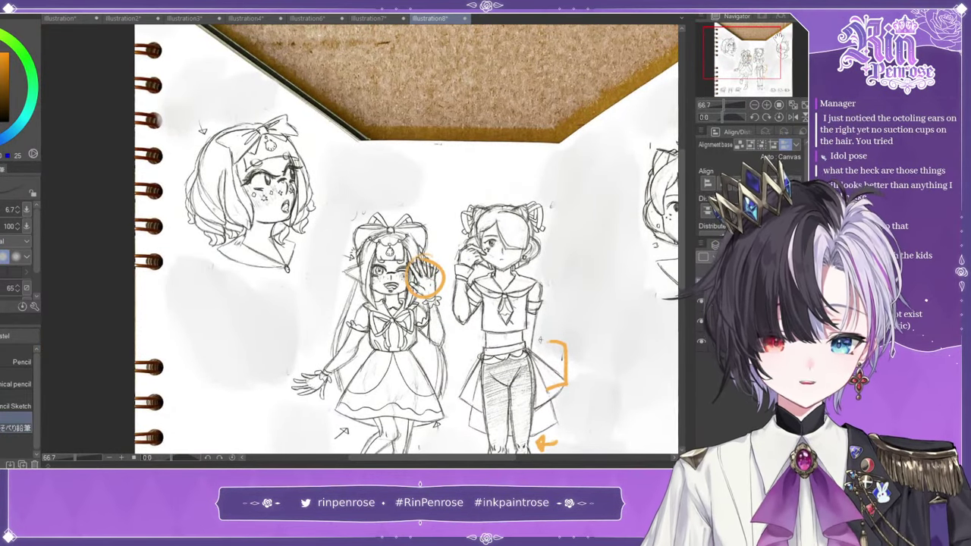
click(805, 105)
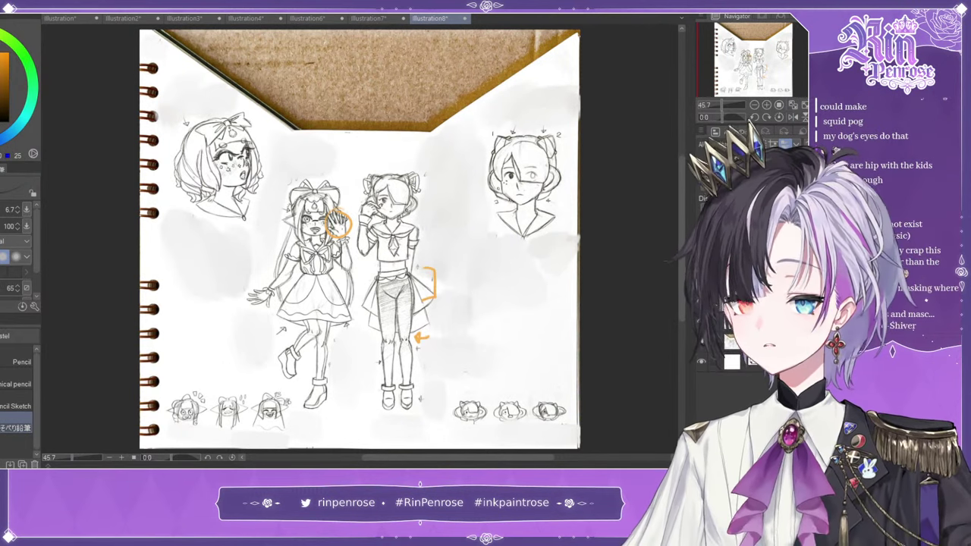
- Trace the cardboard flap's edge in magenta pencil and circle the numbers 1 to 4 around the large head with the covered eye
key(x)
mouse_move(243, 51)
mouse_down()
mouse_move(297, 110)
mouse_move(417, 111)
mouse_move(496, 46)
mouse_up()
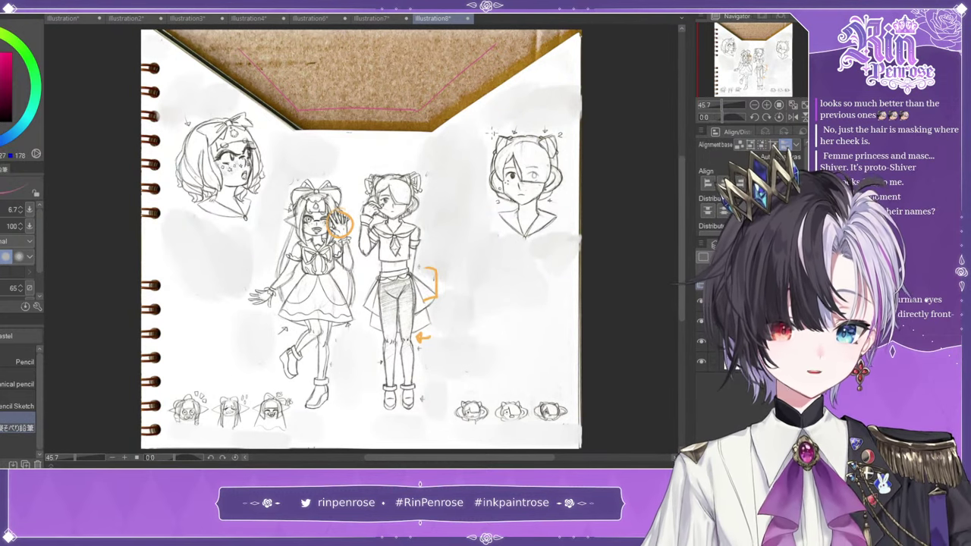
drag(558, 129, 558, 130)
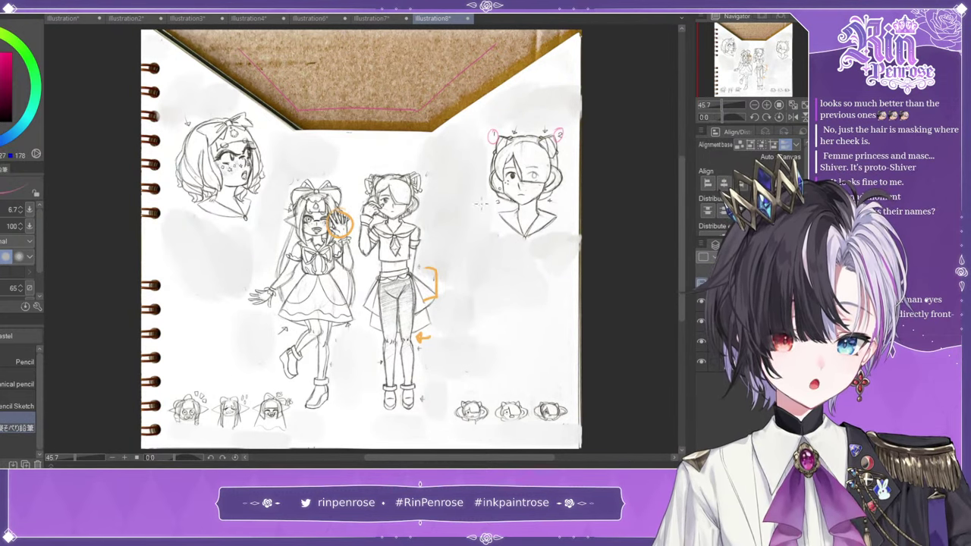
drag(493, 196, 552, 203)
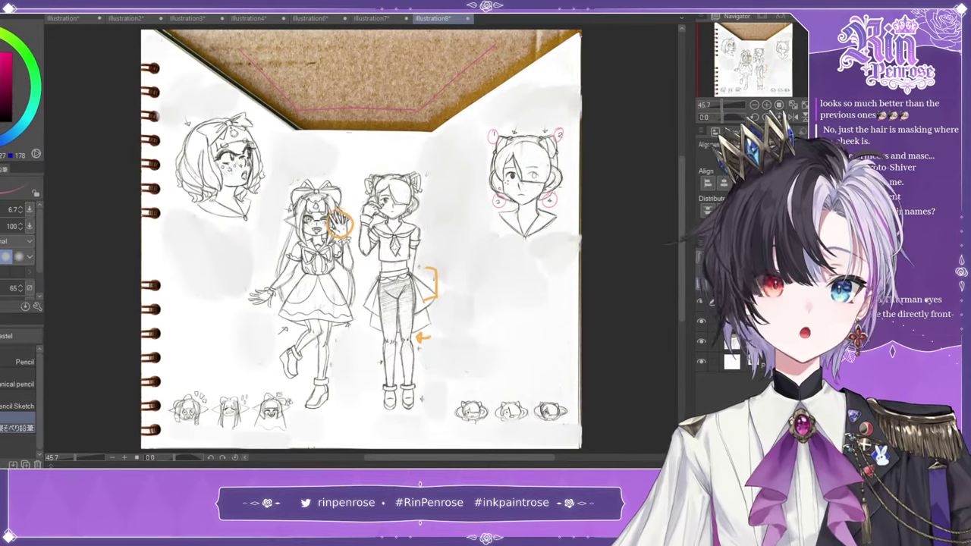
- Examine the numbered head up close, and revisit the Illustration7 and Illustration6 canvases for comparison
click(767, 106)
click(766, 105)
drag(777, 54, 771, 61)
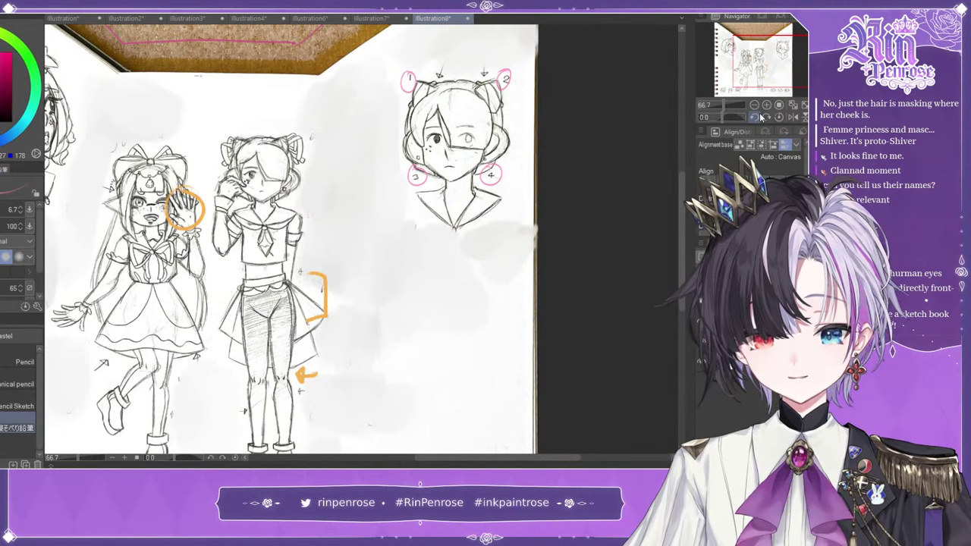
click(804, 107)
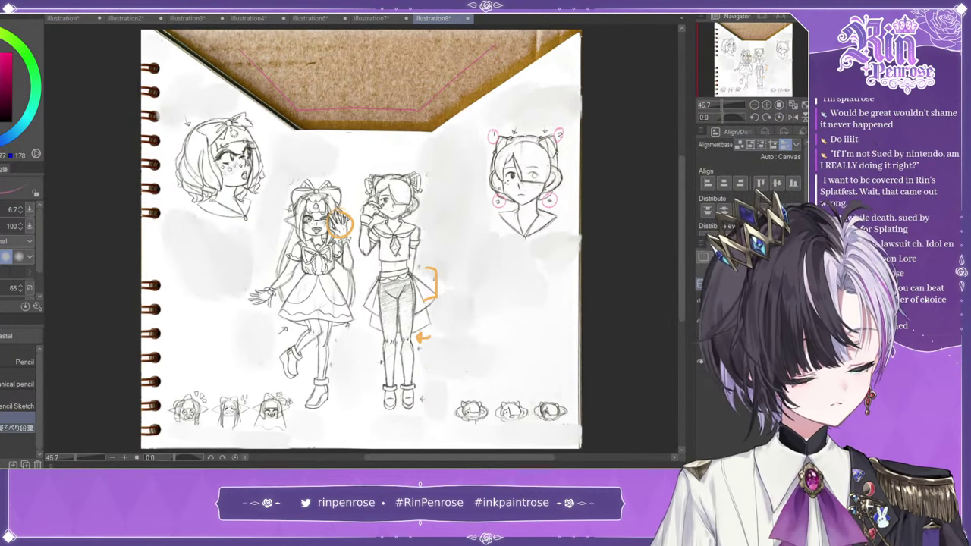
click(372, 19)
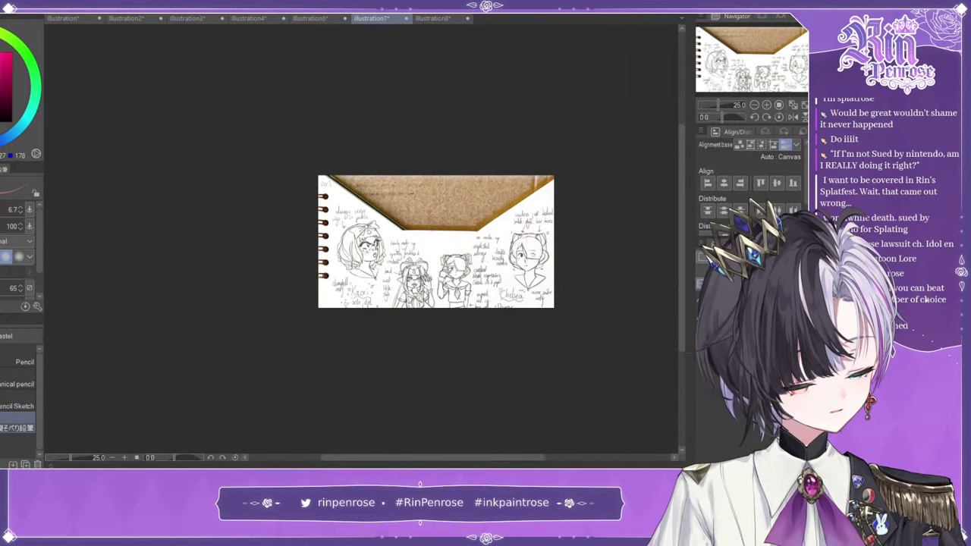
click(431, 18)
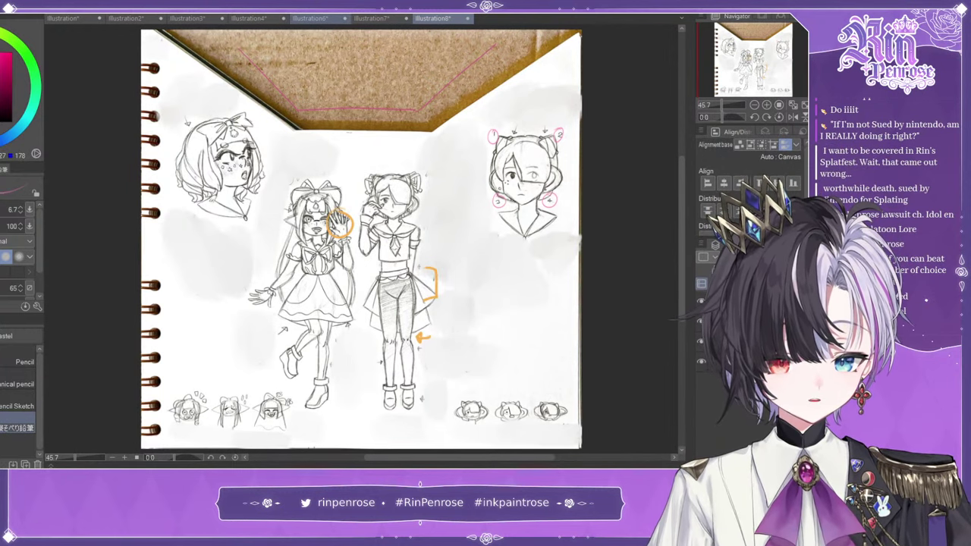
click(320, 19)
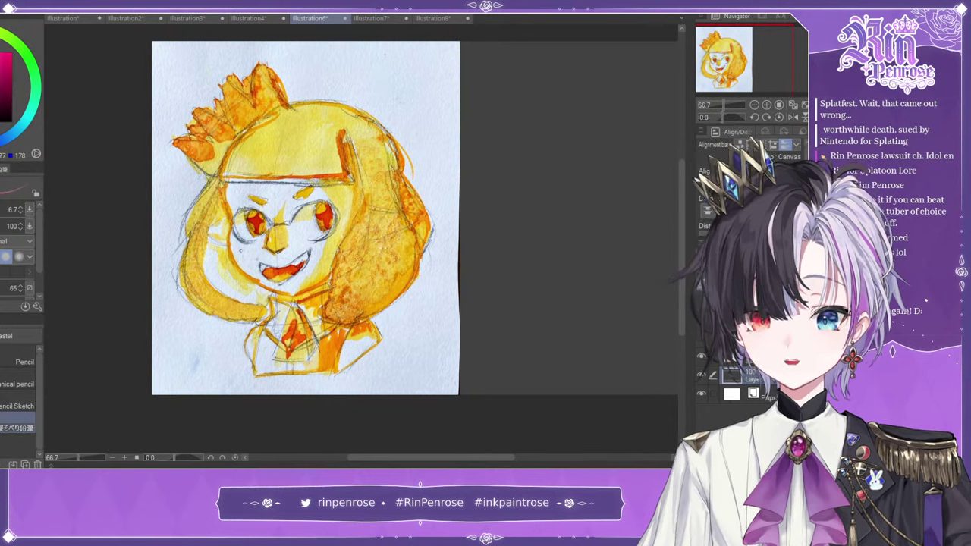
- Paste the police-hat character sketch onto a new canvas and scale it down to 60 so the whole figure fits
key(ctrl+n)
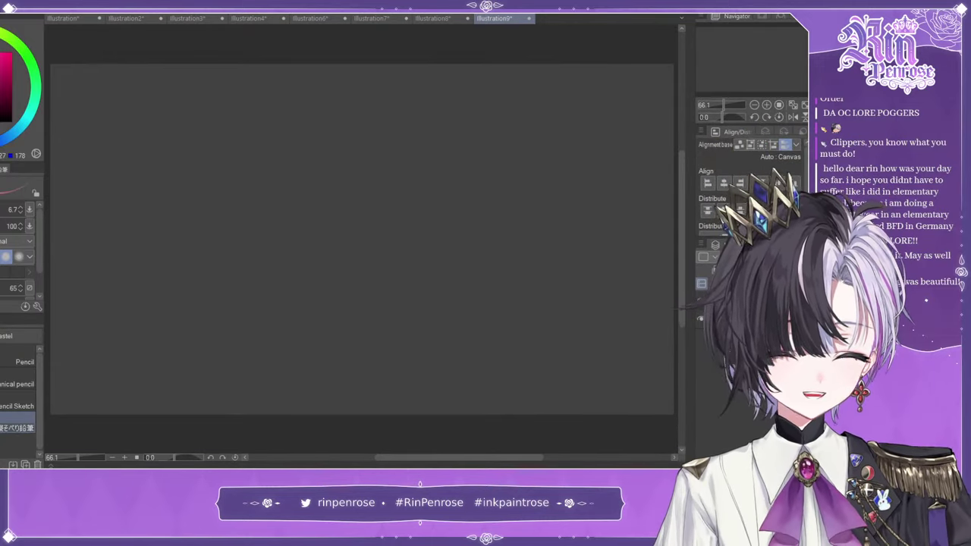
key(ctrl+v)
key(ctrl+t)
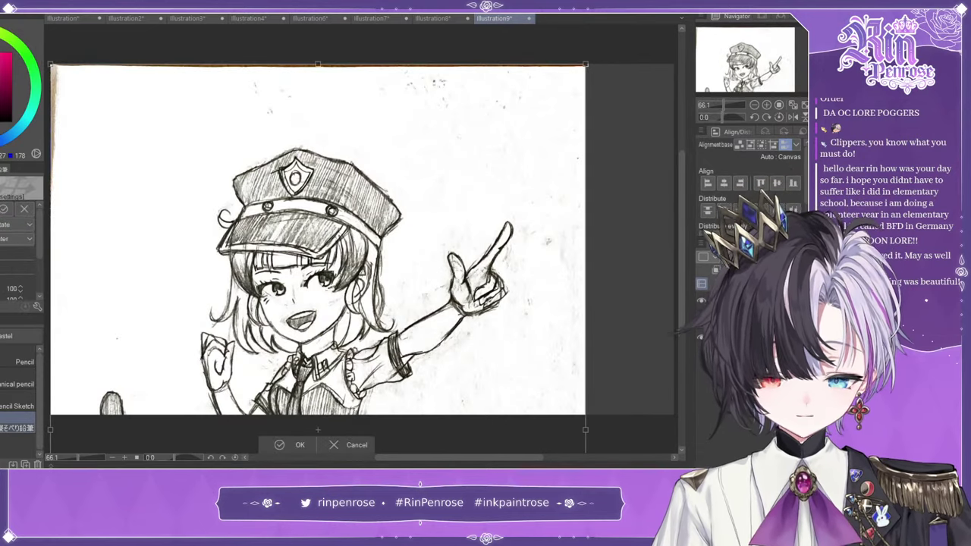
double_click(754, 106)
drag(475, 335, 407, 334)
drag(353, 366, 352, 289)
mouse_move(406, 395)
mouse_down()
mouse_move(383, 357)
mouse_move(344, 321)
mouse_up()
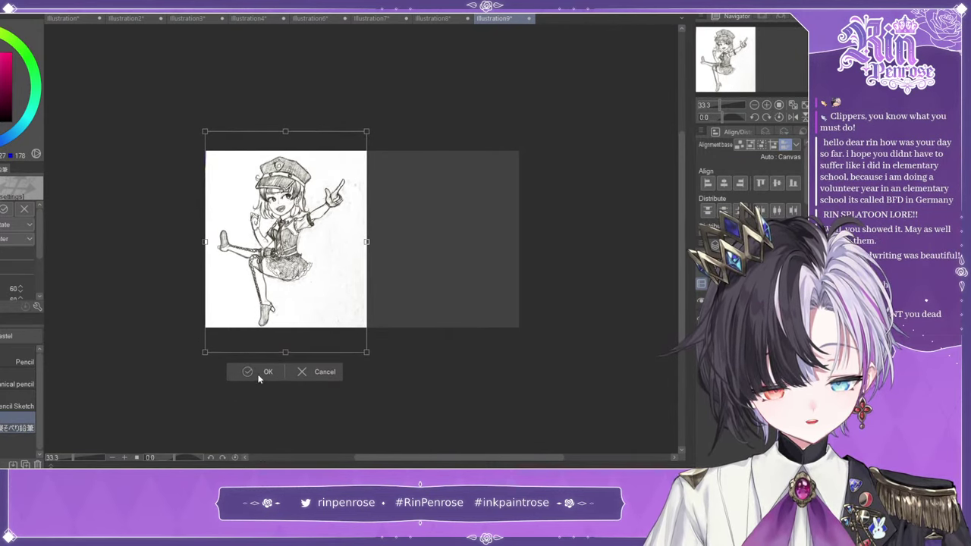
click(261, 371)
click(805, 106)
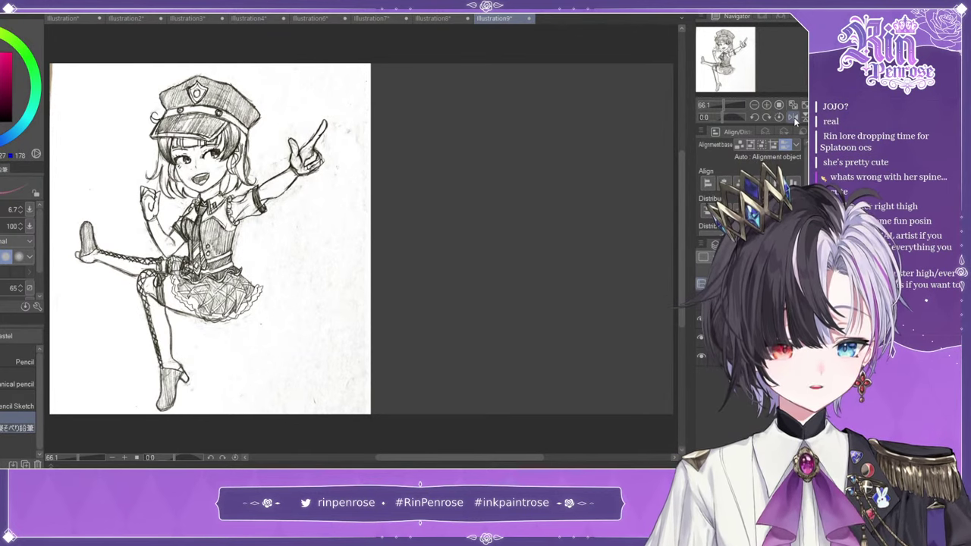
- Check the police-hat character's proportions in a horizontally mirrored view and restore the normal orientation
click(794, 116)
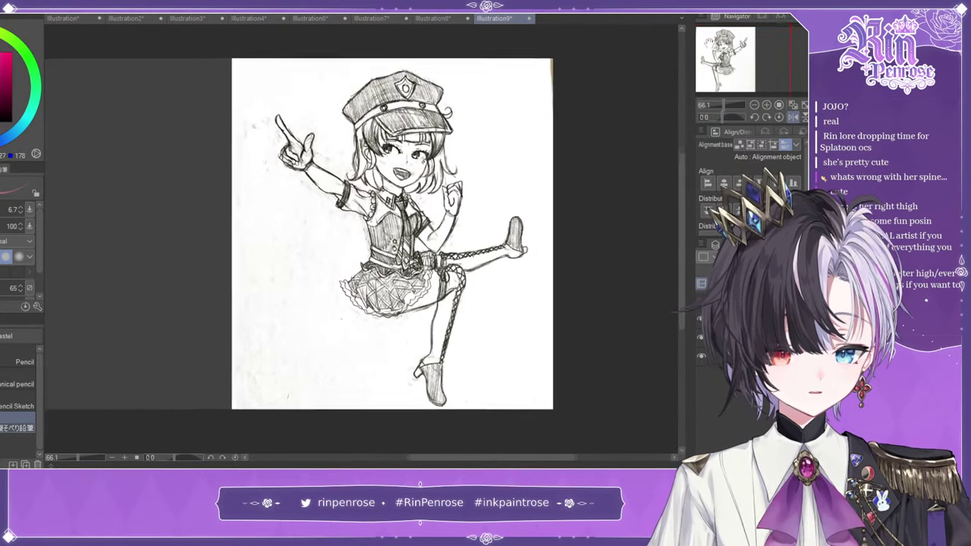
drag(709, 43, 707, 40)
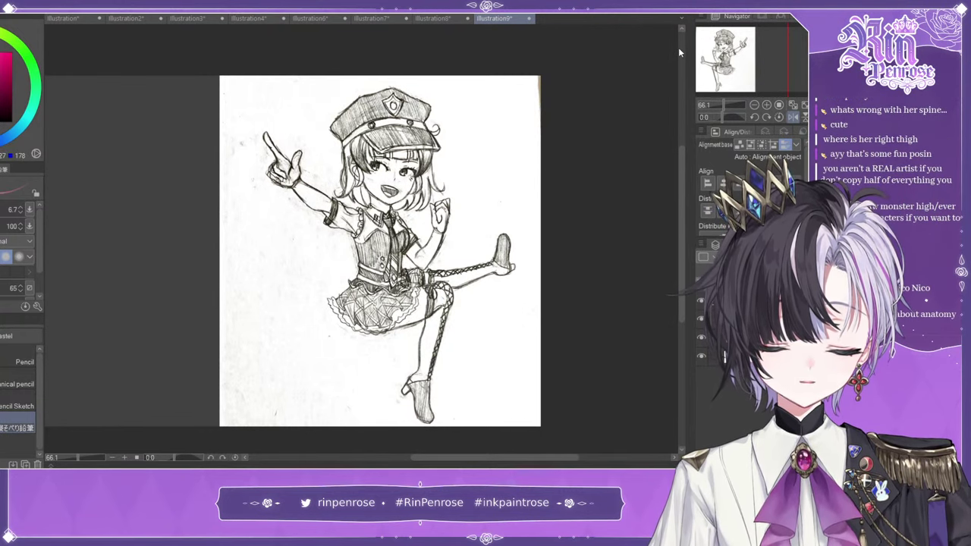
click(794, 116)
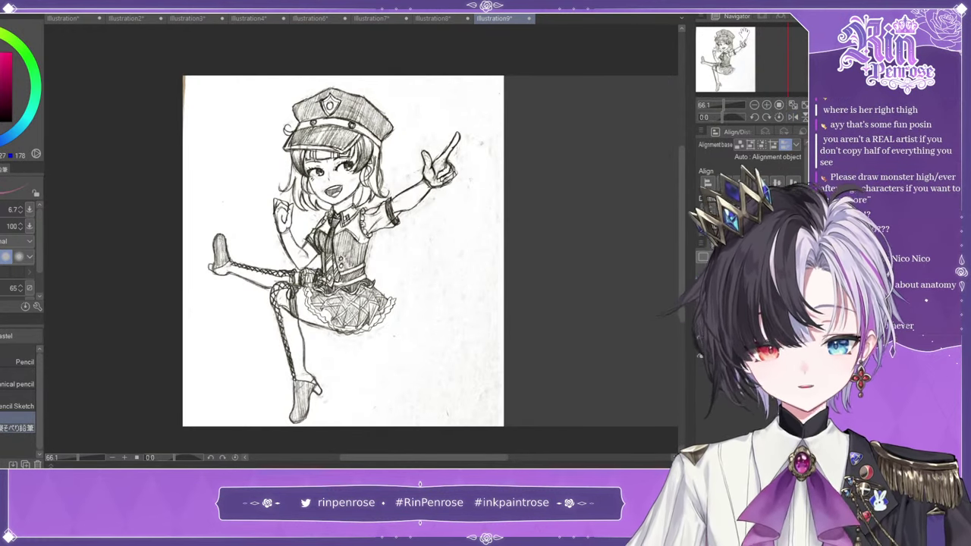
- Move the sketch layer sideways to the middle of the canvas
key(k)
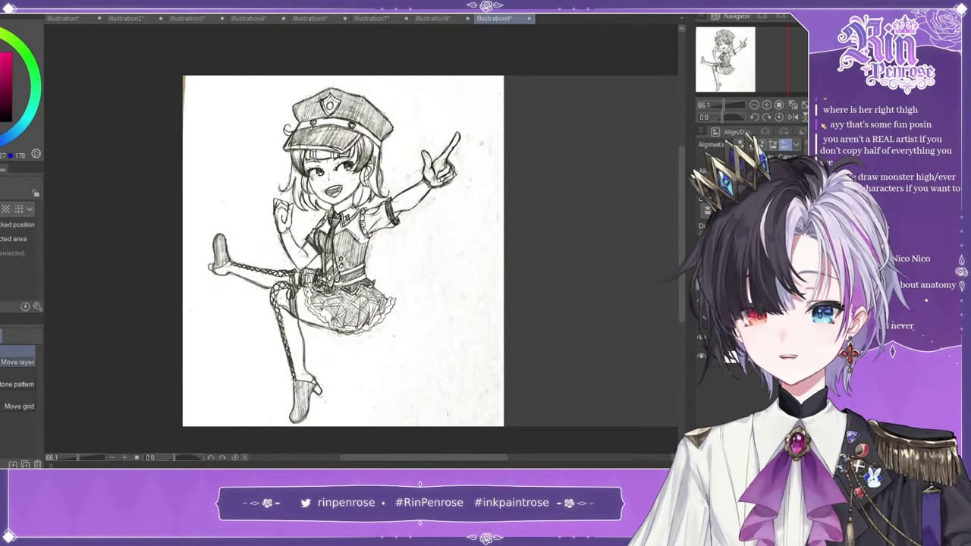
drag(417, 322, 490, 327)
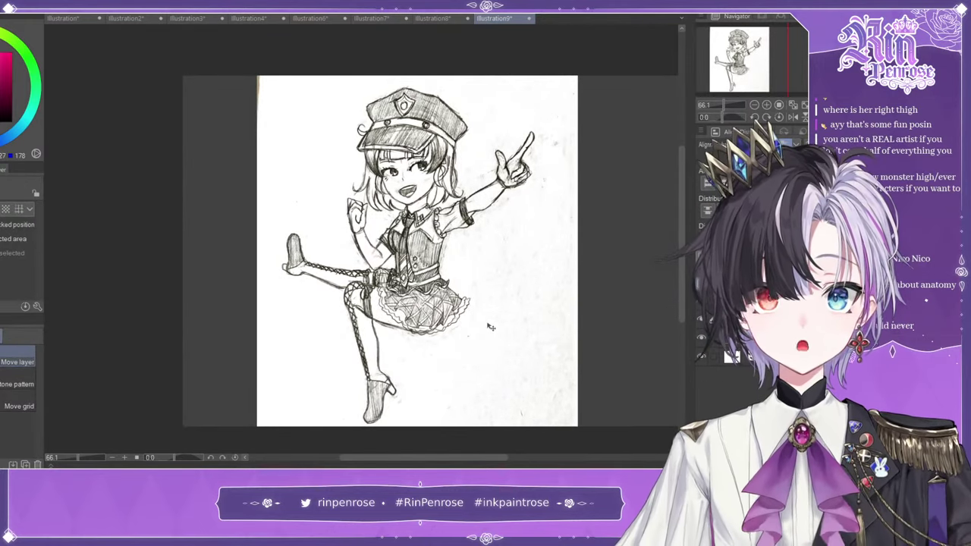
click(797, 112)
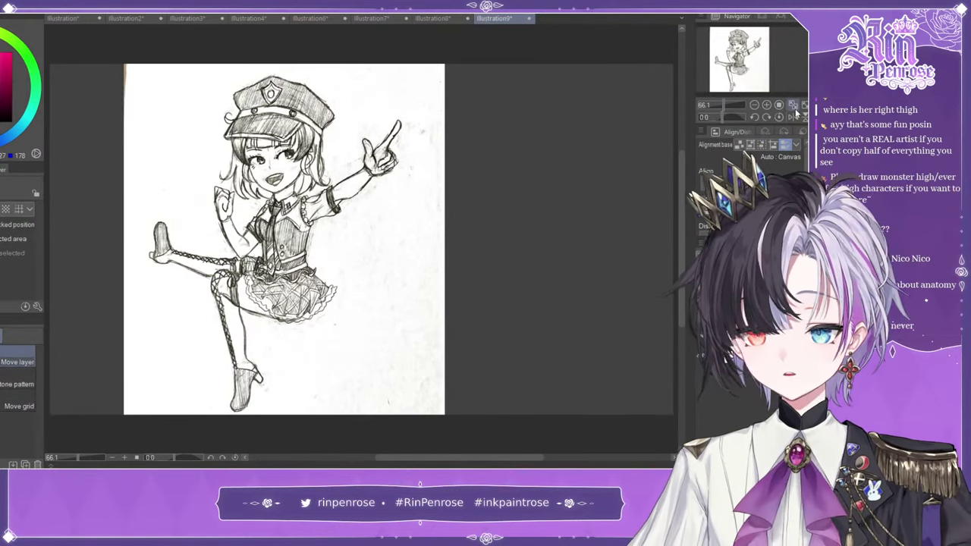
key(j)
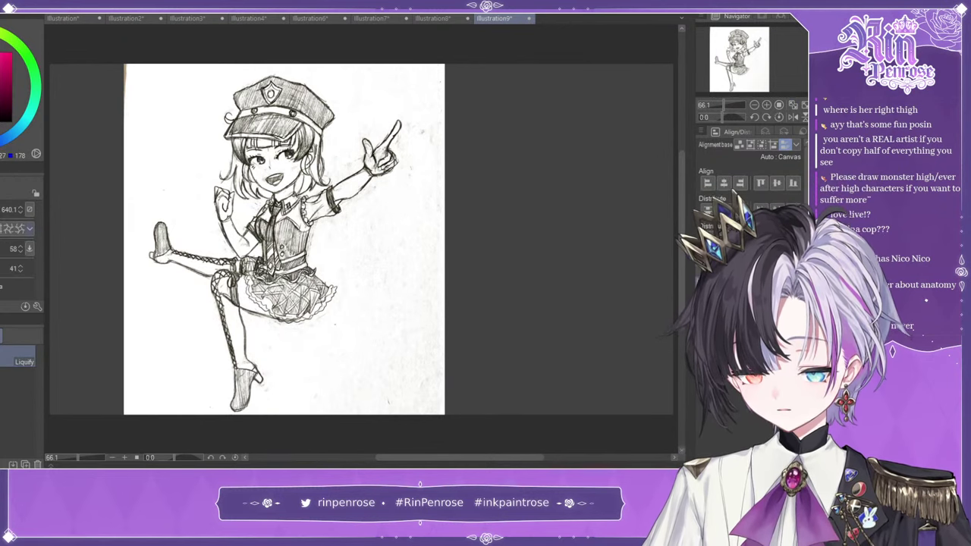
click(2, 207)
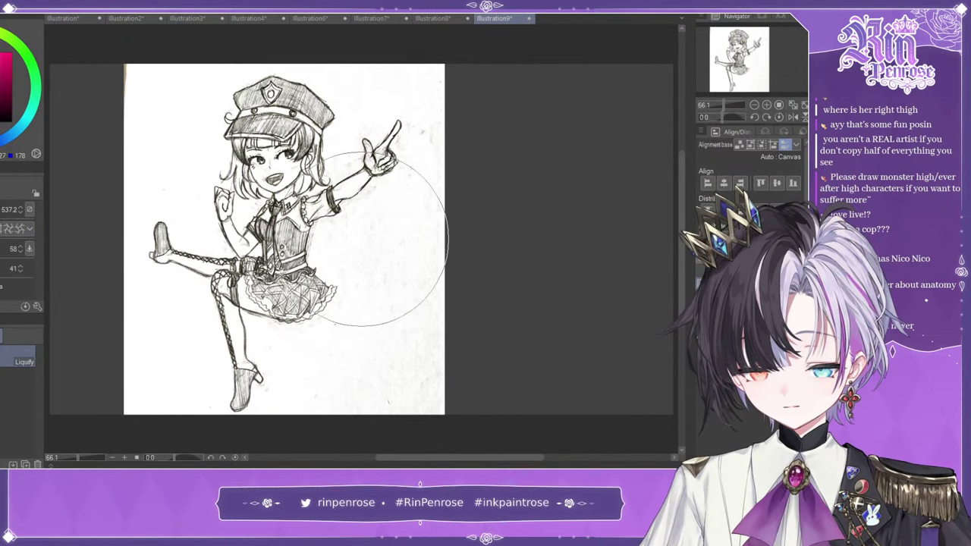
key(k)
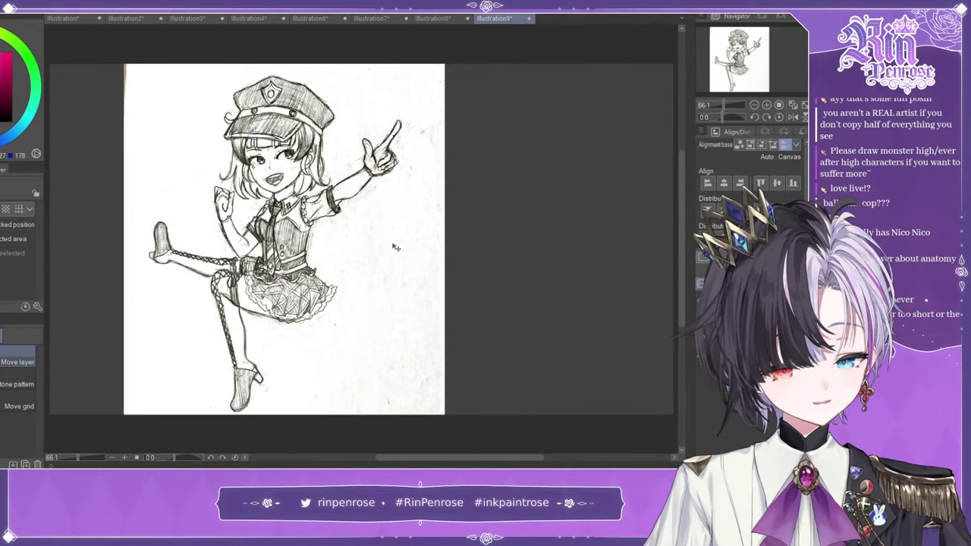
drag(396, 248, 467, 250)
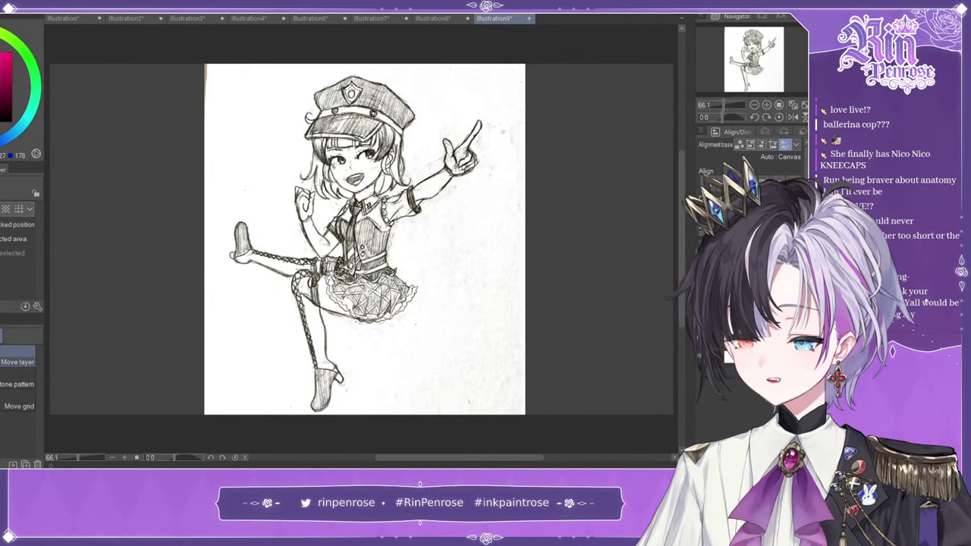
- Stretch the character's raised leg outward with Liquify at brush size 450.8, checking the proportions in a mirrored view
key(u)
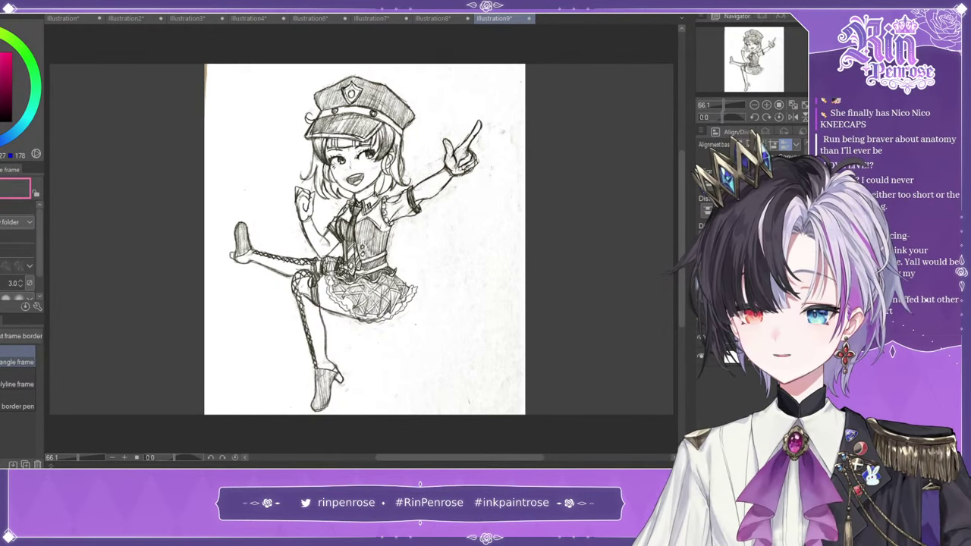
key(j)
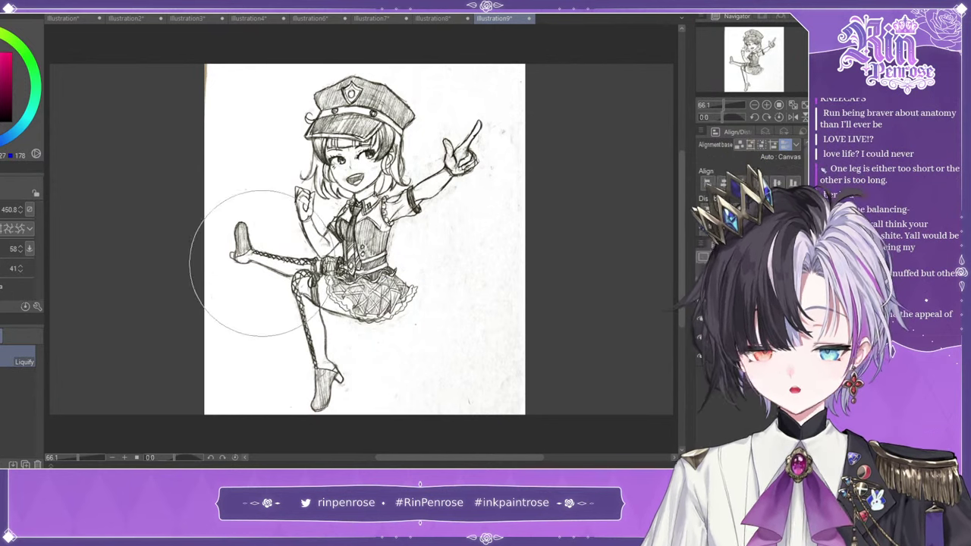
drag(215, 242, 176, 238)
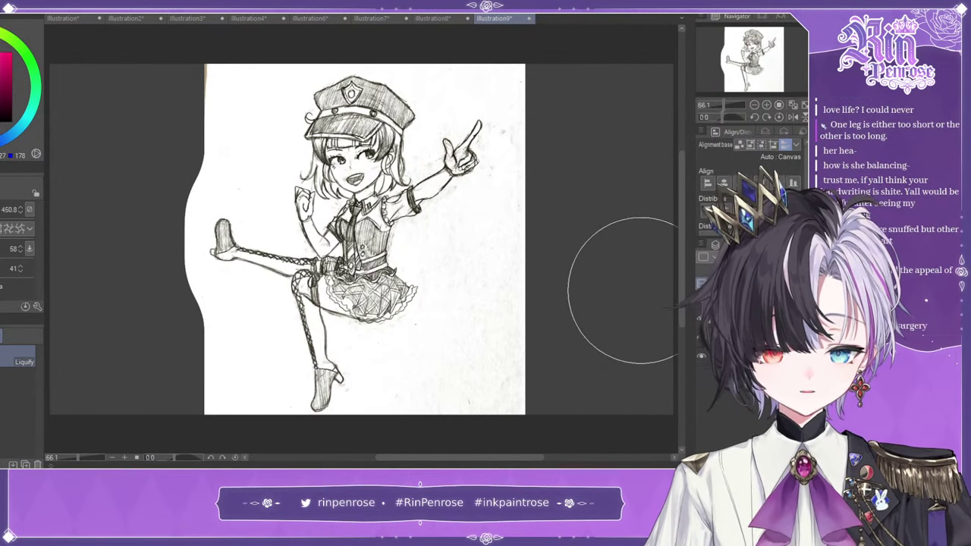
click(794, 117)
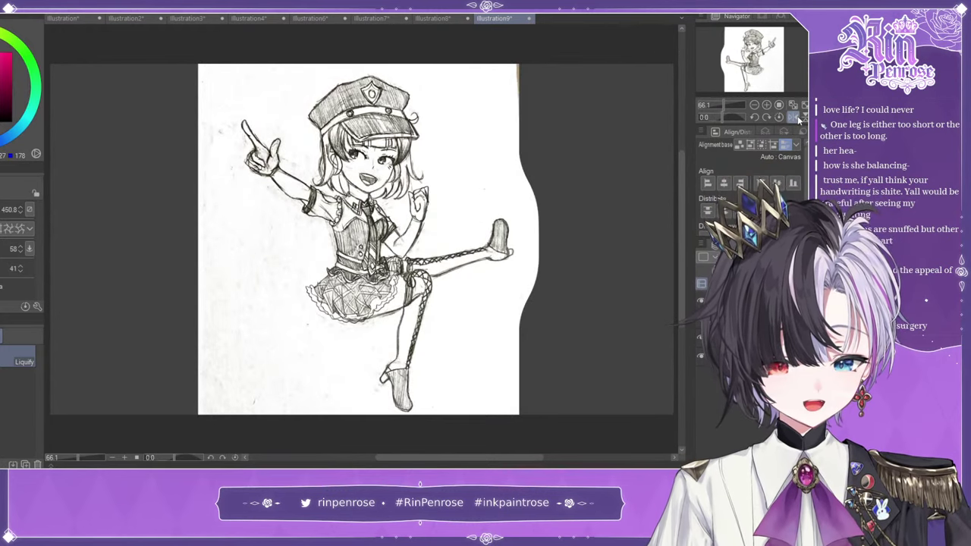
drag(512, 256, 529, 270)
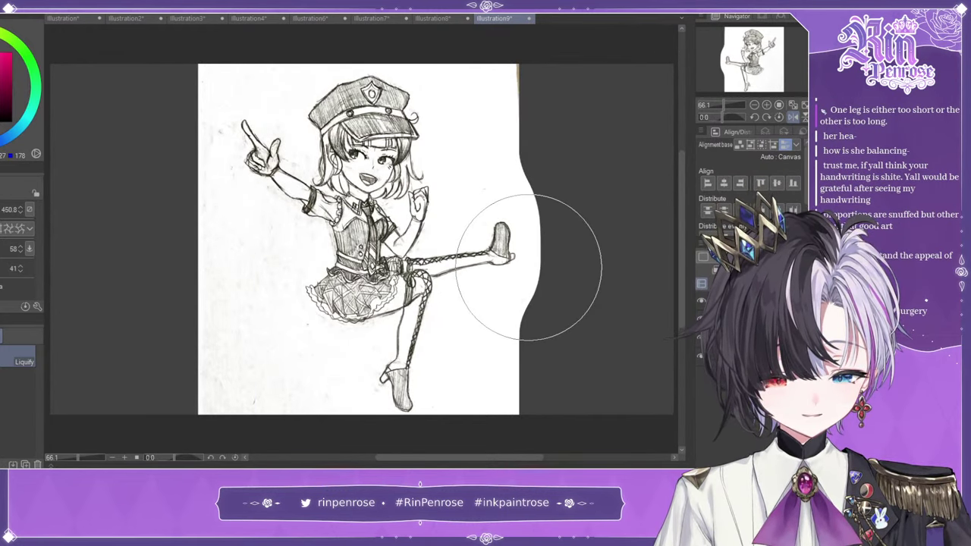
drag(538, 163, 549, 169)
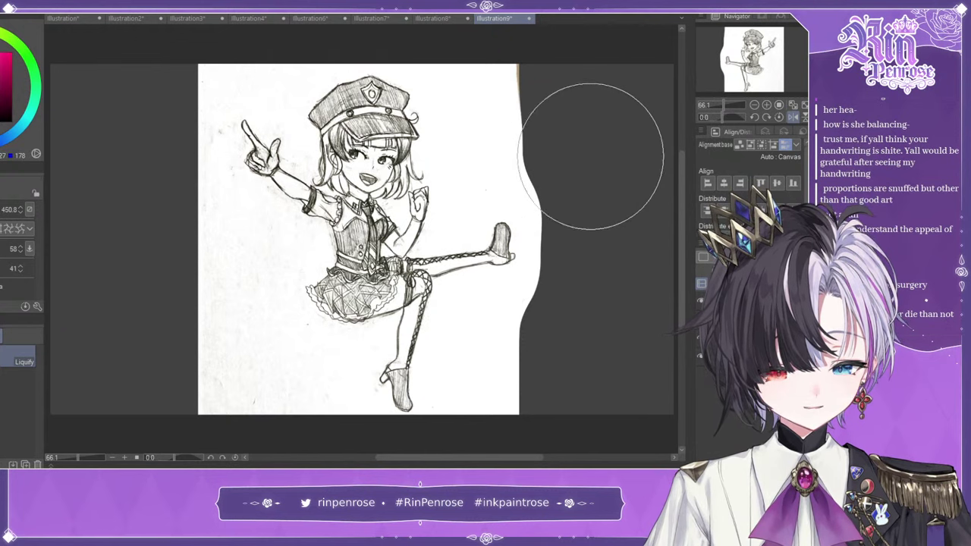
click(793, 117)
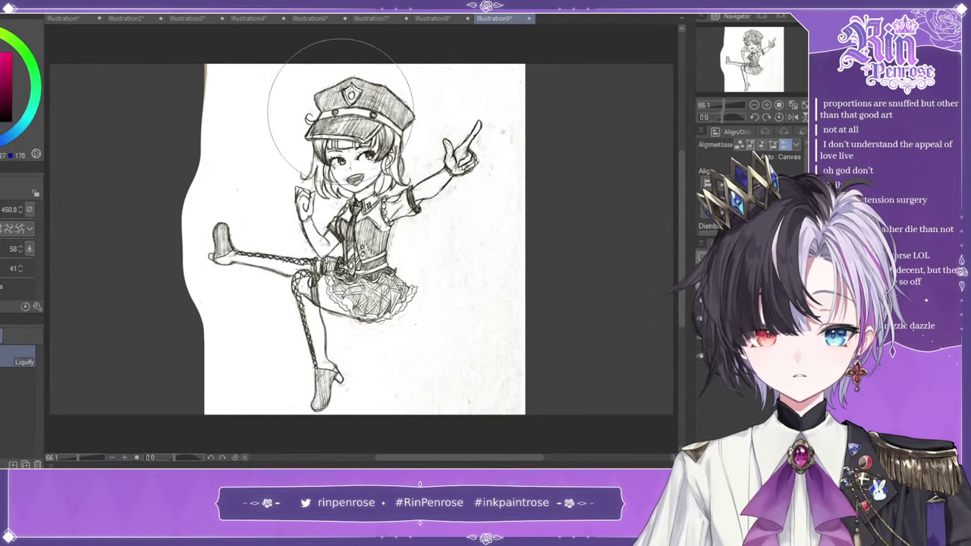
- Shrink the character's head slightly with Liquify at brush size 640.1 and check it in a mirrored view
click(0, 209)
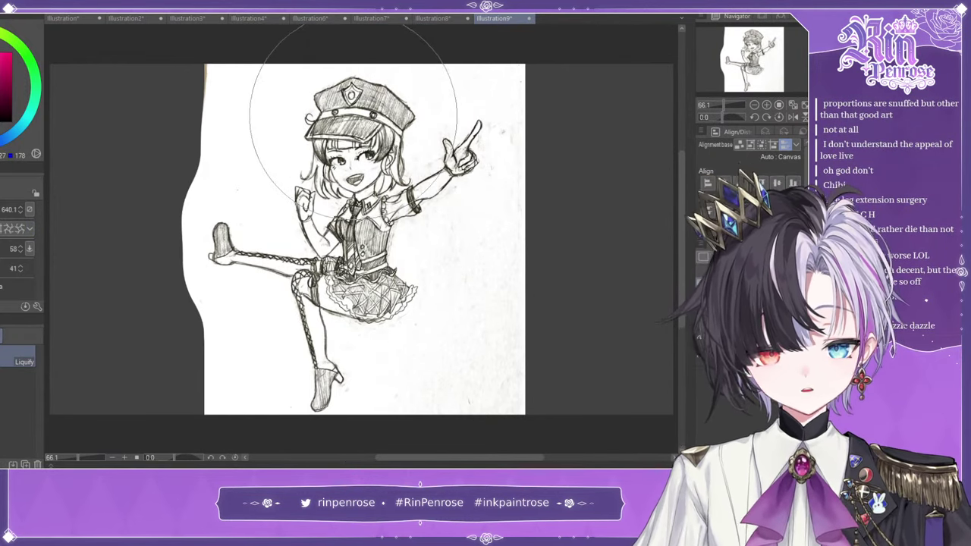
click(349, 146)
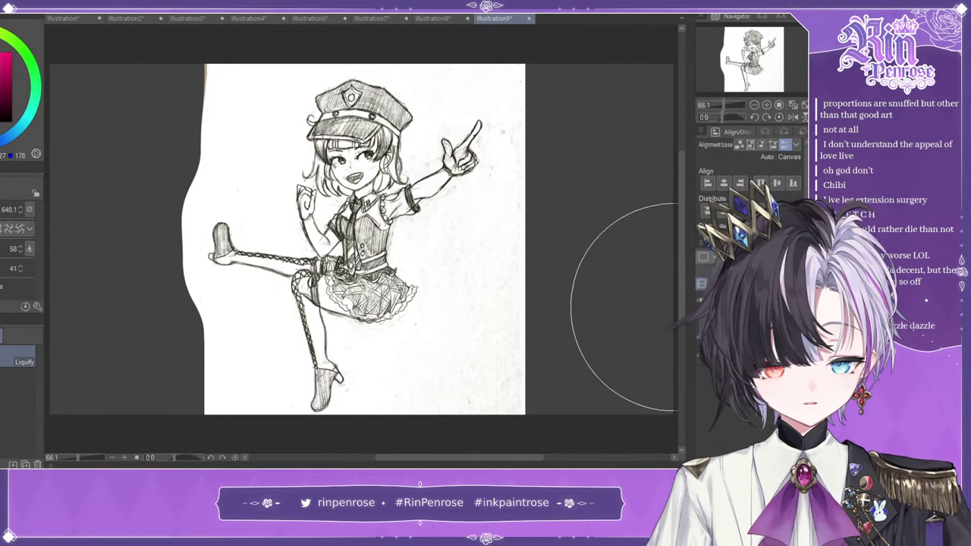
click(793, 118)
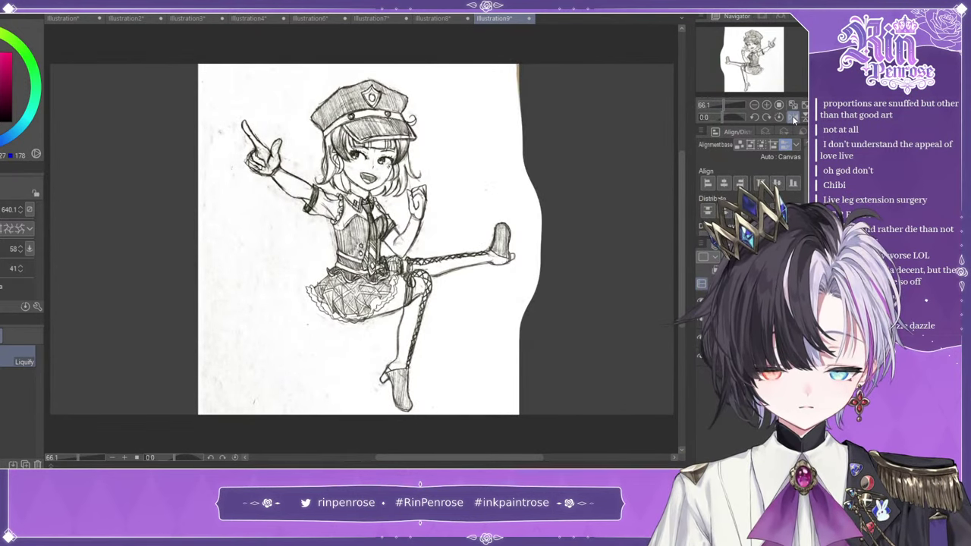
click(794, 118)
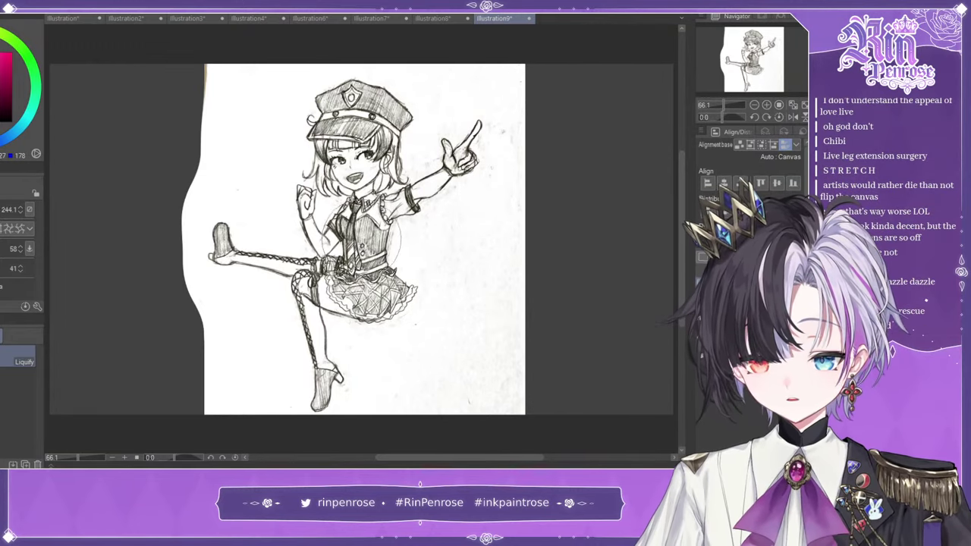
- Set the Liquify brush size to 413.0 and warp the character's outstretched pointing arm
key(bracketleft)
key(bracketleft)
key(bracketleft)
key(bracketleft)
key(bracketleft)
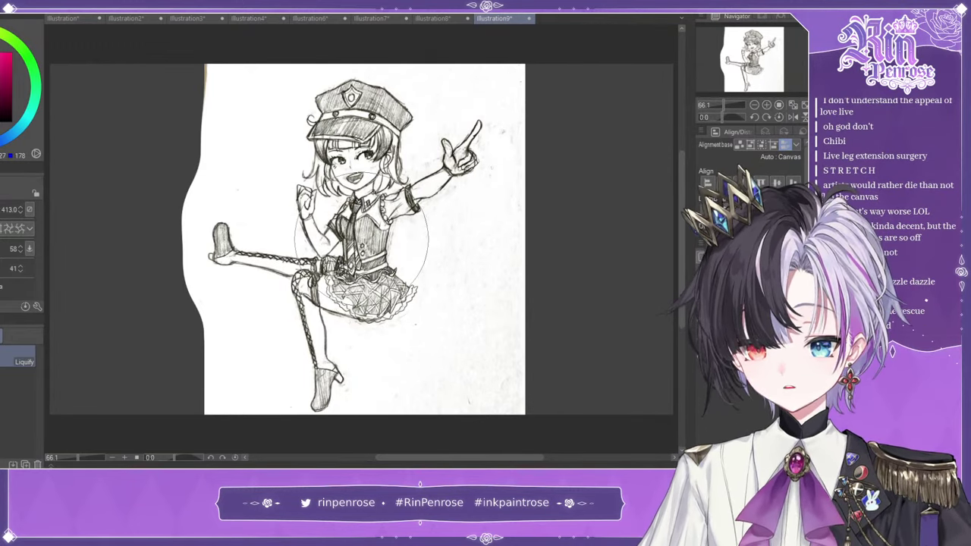
key(bracketright)
key(bracketright)
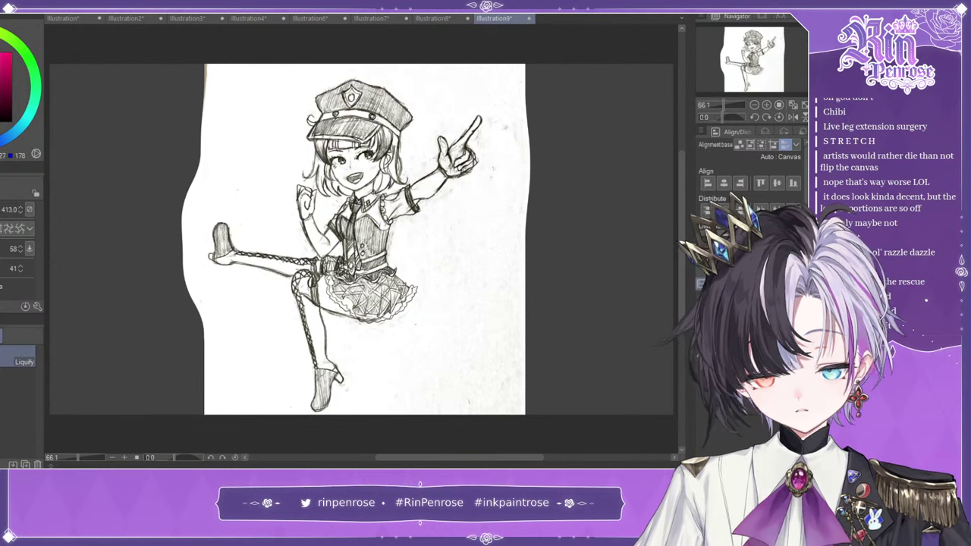
- Try a small Liquify adjustment beside the character's pointing hand, undo it, and check the pose in a mirrored view
drag(506, 82, 505, 82)
key(ctrl+z)
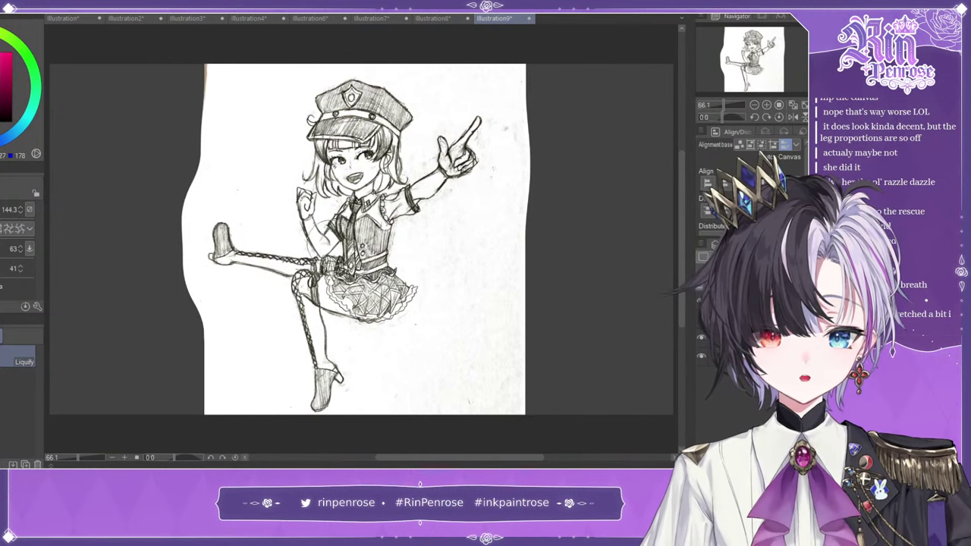
key(p)
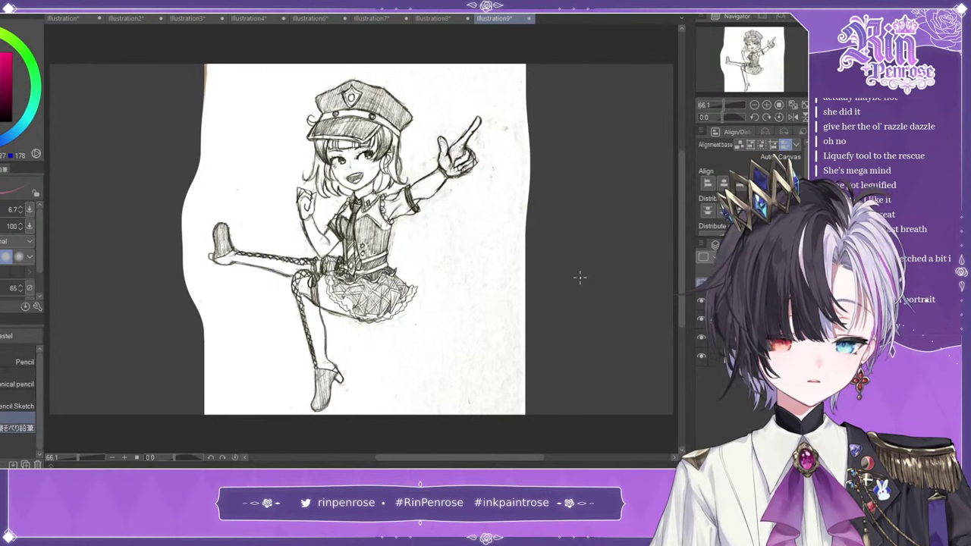
click(792, 118)
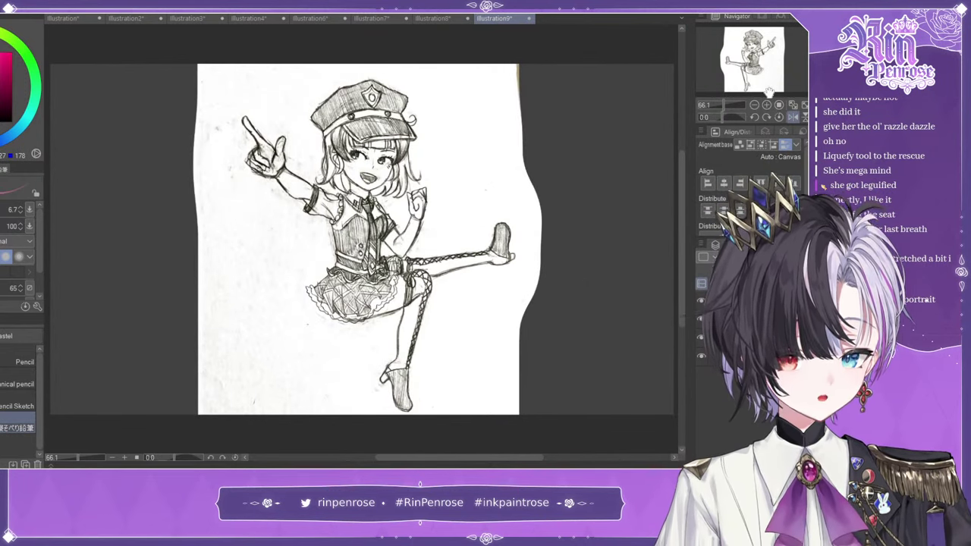
click(792, 118)
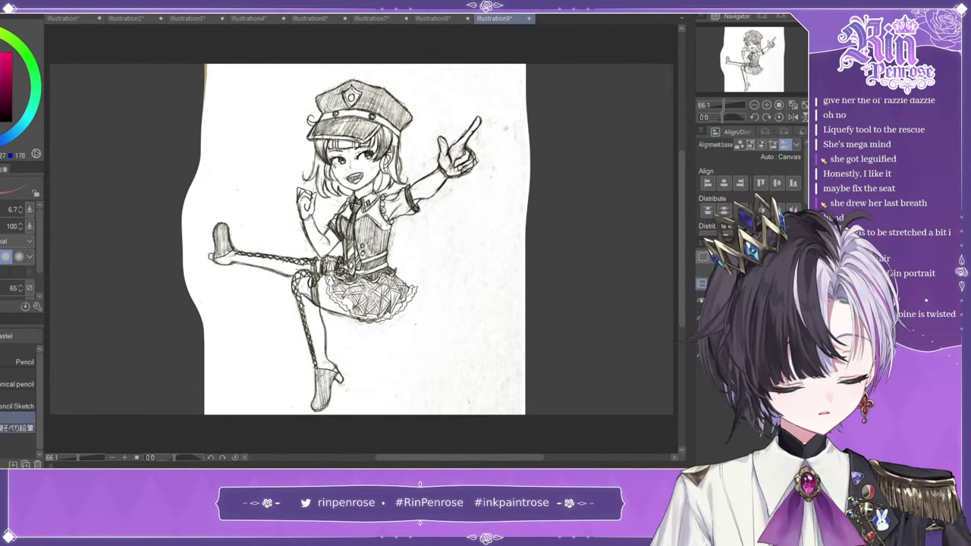
- Compare the sketch before and after the Liquify edits by repeatedly undoing and redoing them, finishing on the unwarped version
key(ctrl+z)
key(ctrl+z)
key(ctrl+z)
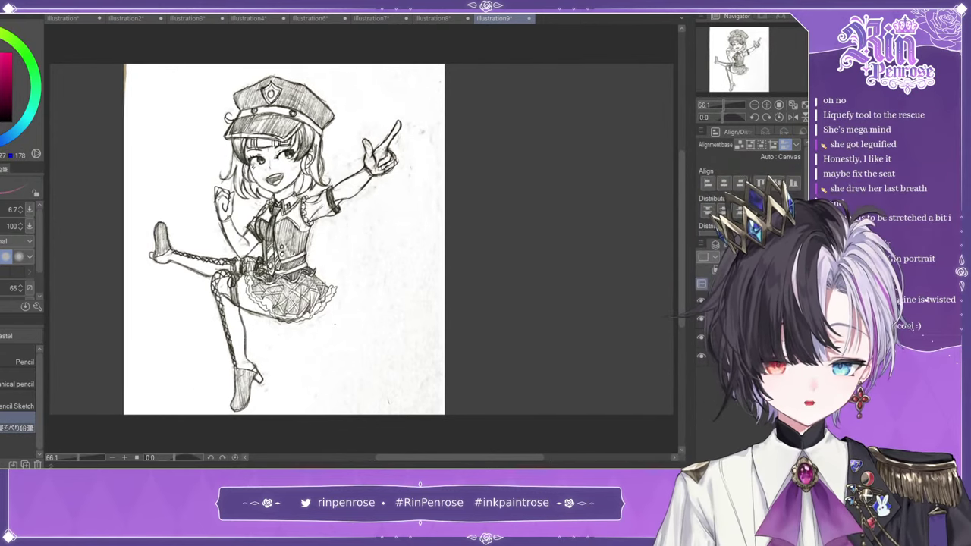
key(ctrl+z)
key(ctrl+z)
key(ctrl+z)
key(ctrl+y)
key(ctrl+y)
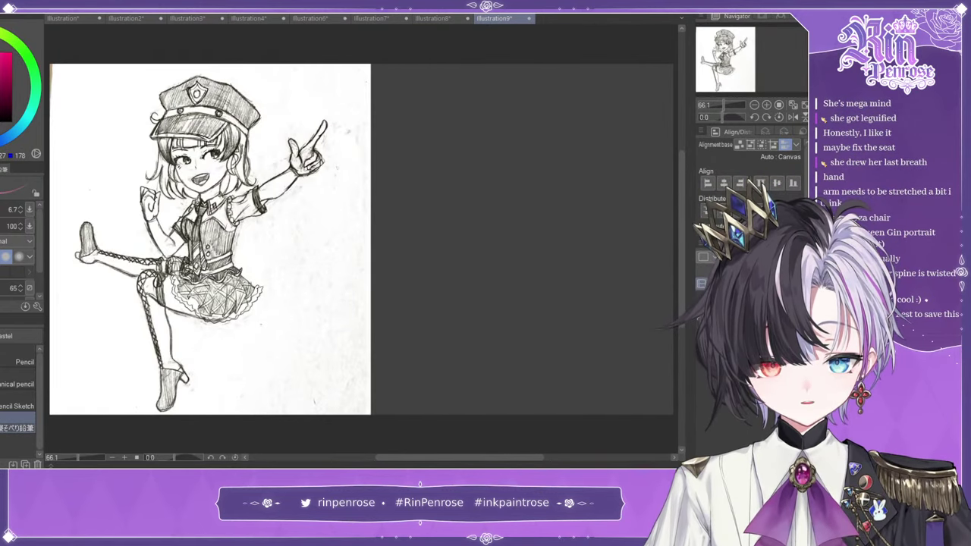
key(ctrl+y)
key(ctrl+y)
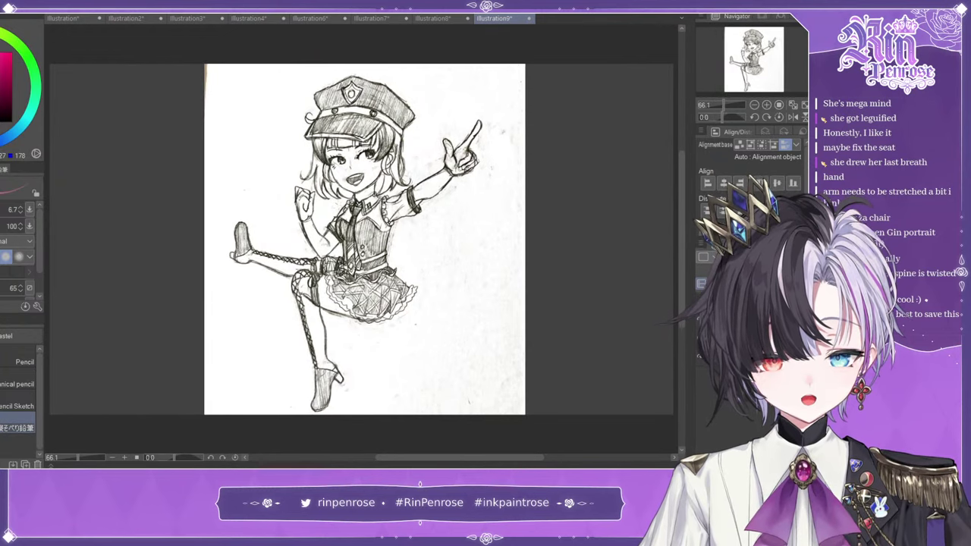
key(ctrl+y)
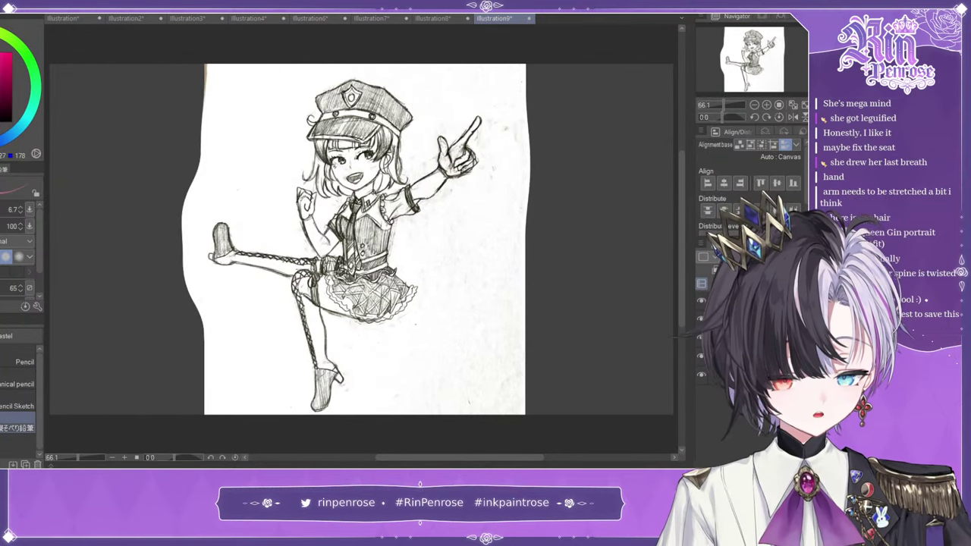
key(ctrl+z)
key(ctrl+y)
key(ctrl+z)
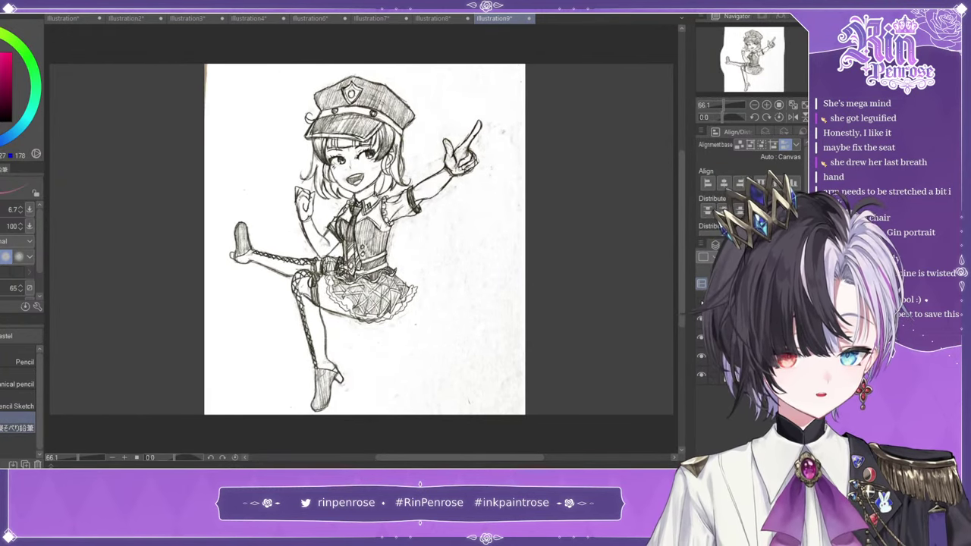
key(ctrl+y)
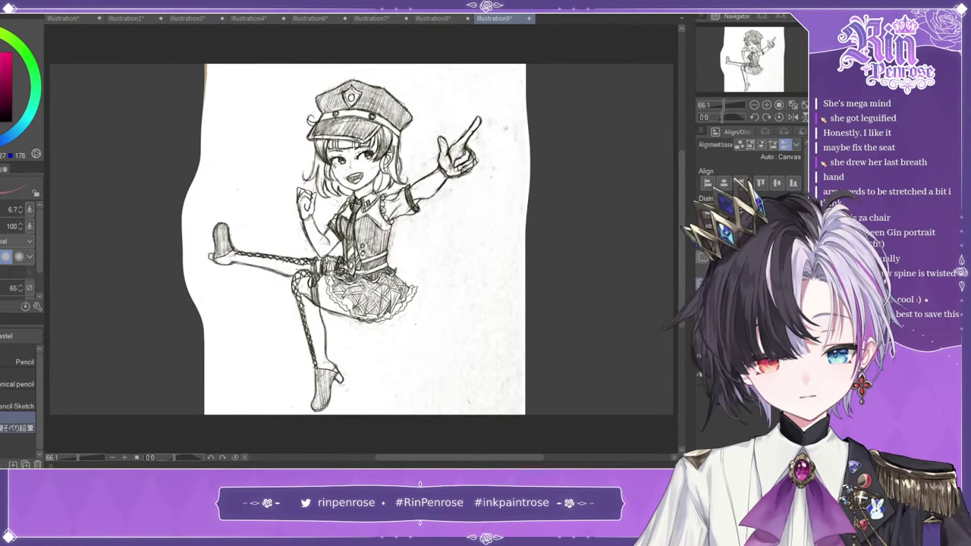
key(ctrl+z)
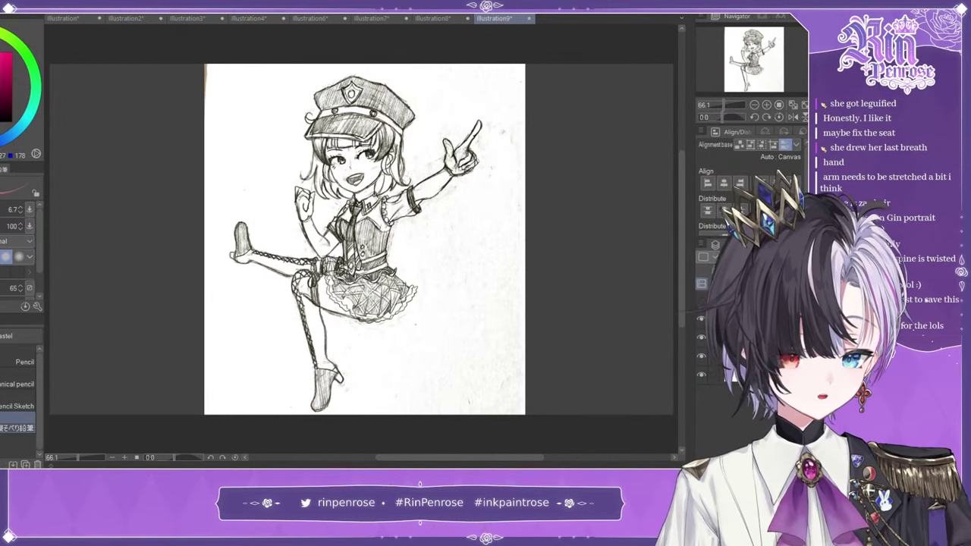
- Sketch pink construction lines over the character's jaw, ear, neck and shoulders, with a box for the chest and a circle for the hips
click(767, 105)
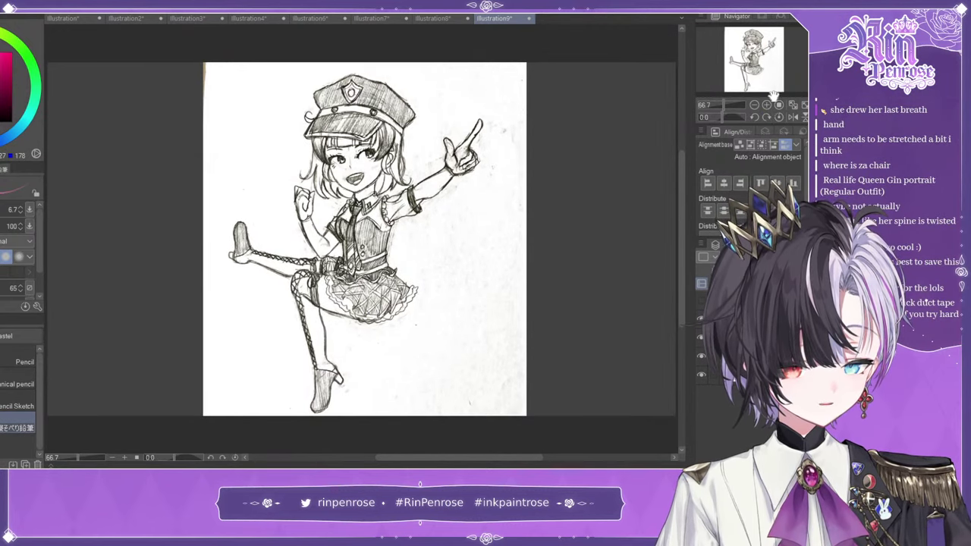
click(767, 106)
drag(326, 158, 353, 169)
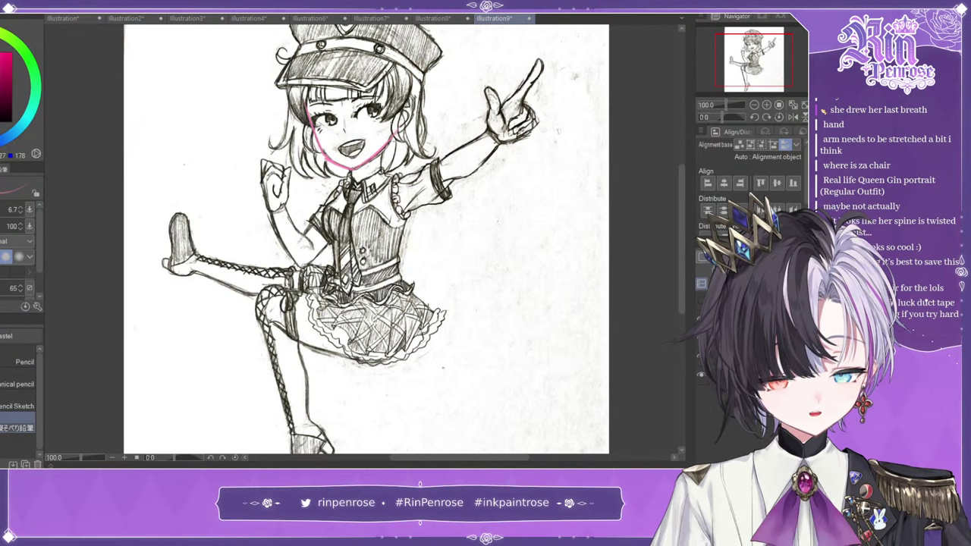
mouse_move(393, 137)
mouse_down()
mouse_move(400, 110)
mouse_move(401, 134)
mouse_up()
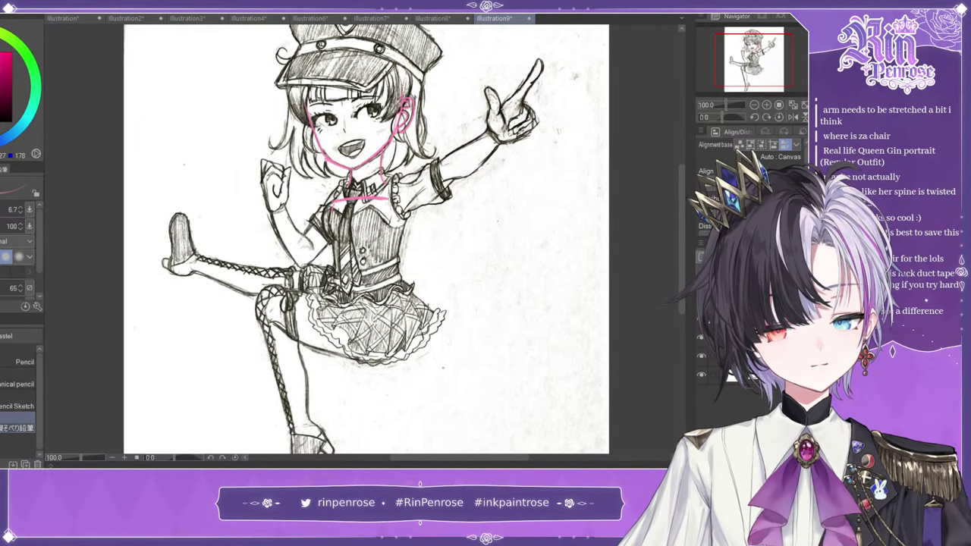
drag(392, 202, 388, 248)
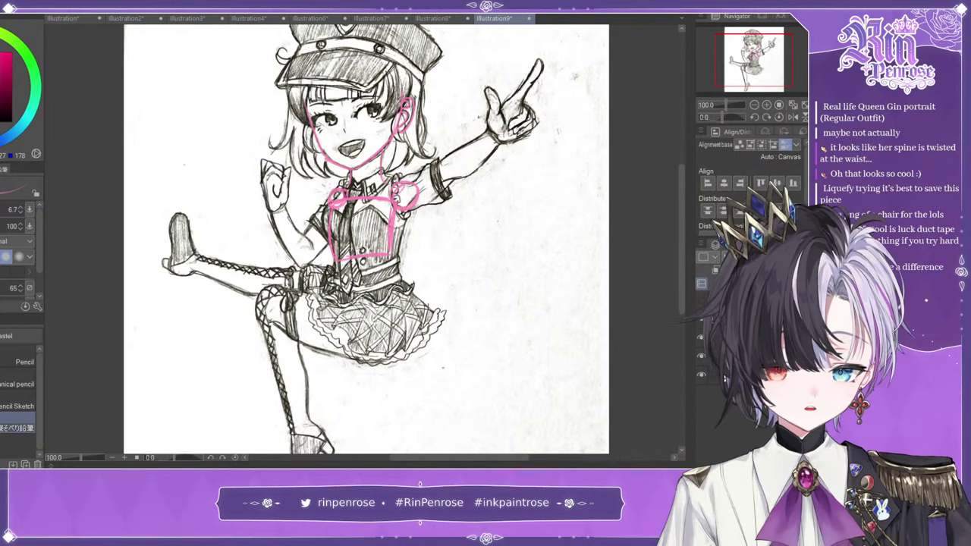
drag(371, 302, 407, 343)
- Hide the sketch temporarily and draw a pink skull curve above the face outline
click(701, 338)
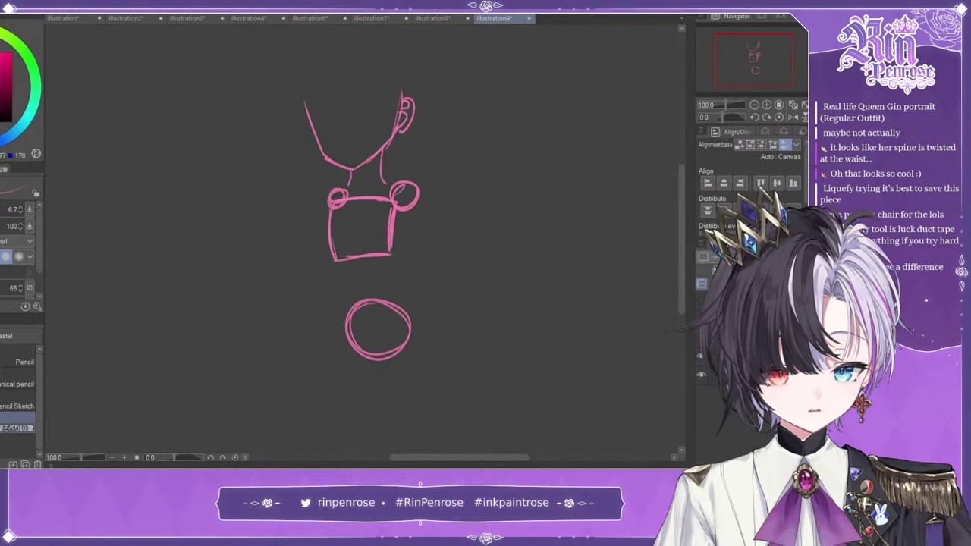
mouse_move(301, 91)
mouse_down()
mouse_move(321, 144)
mouse_move(326, 61)
mouse_move(380, 64)
mouse_up()
mouse_move(314, 66)
mouse_down()
mouse_move(381, 58)
mouse_move(400, 85)
mouse_up()
click(701, 338)
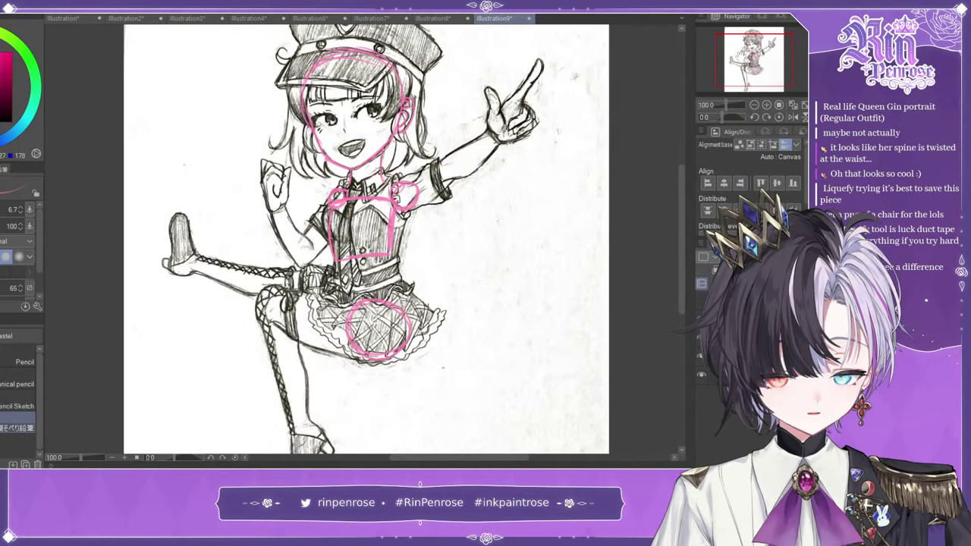
- Undo the low skull curve and redraw the cranium as a taller pink dome reaching up into the hat
mouse_move(380, 166)
mouse_down()
mouse_move(427, 243)
mouse_move(403, 253)
mouse_up()
key(ctrl+z)
key(ctrl+z)
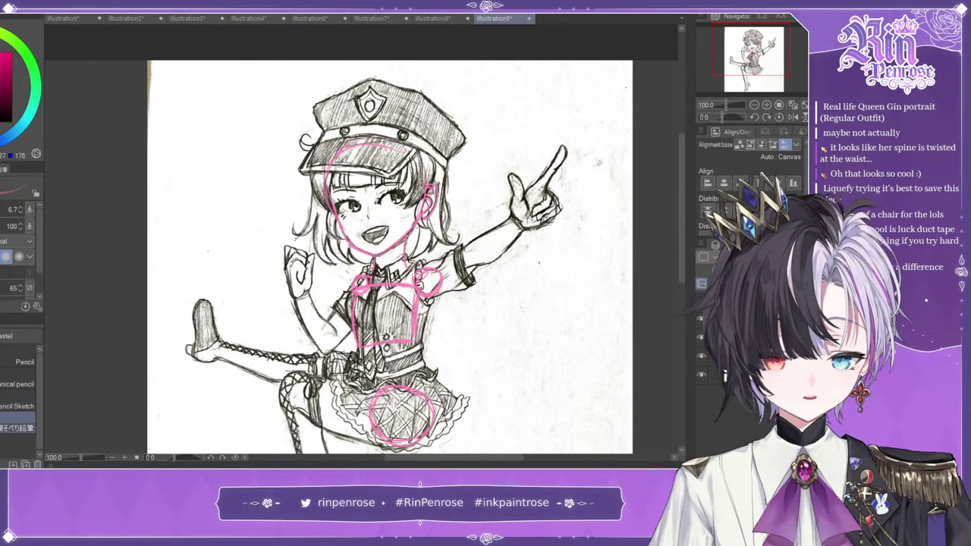
key(ctrl+z)
key(ctrl+z)
key(ctrl+z)
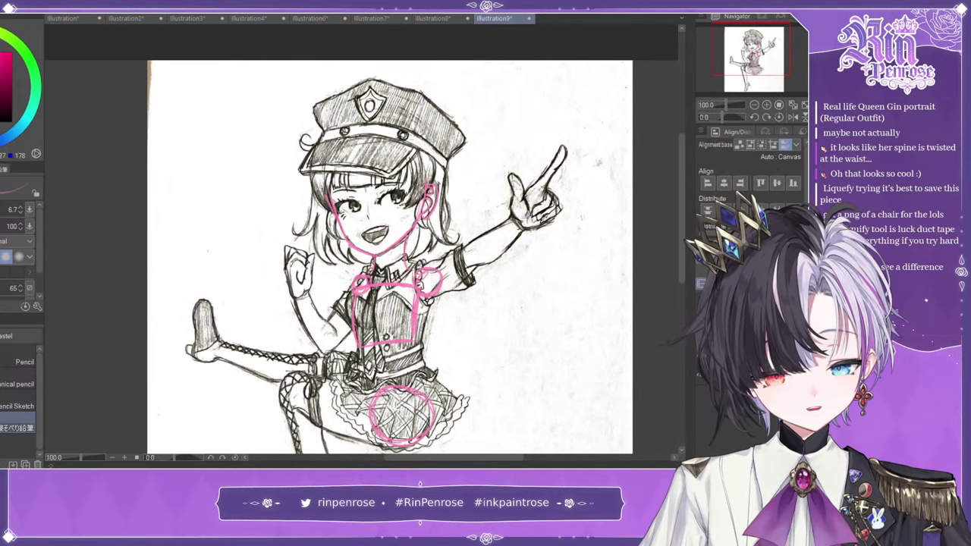
key(ctrl+y)
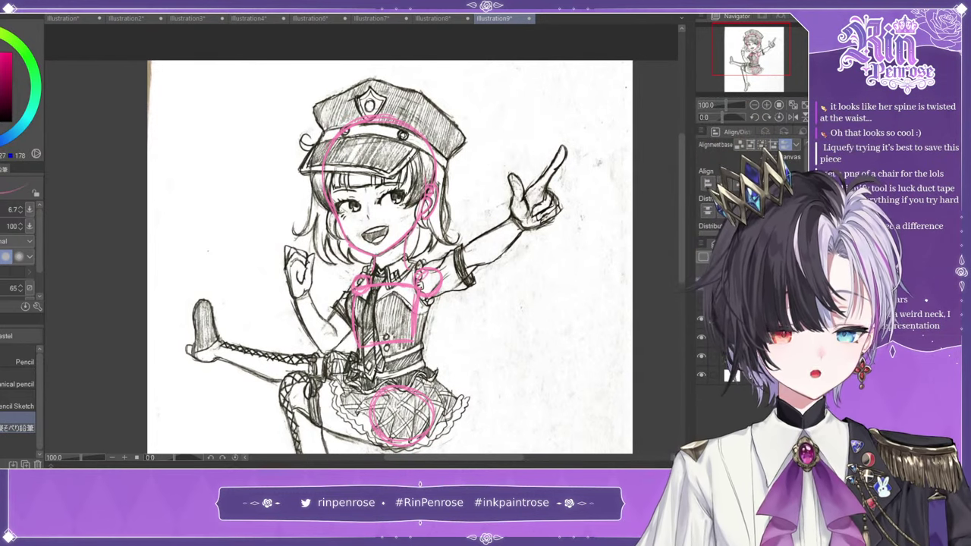
- Hide the pink construction markup and show the liquified version of the sketch on the full canvas
click(805, 108)
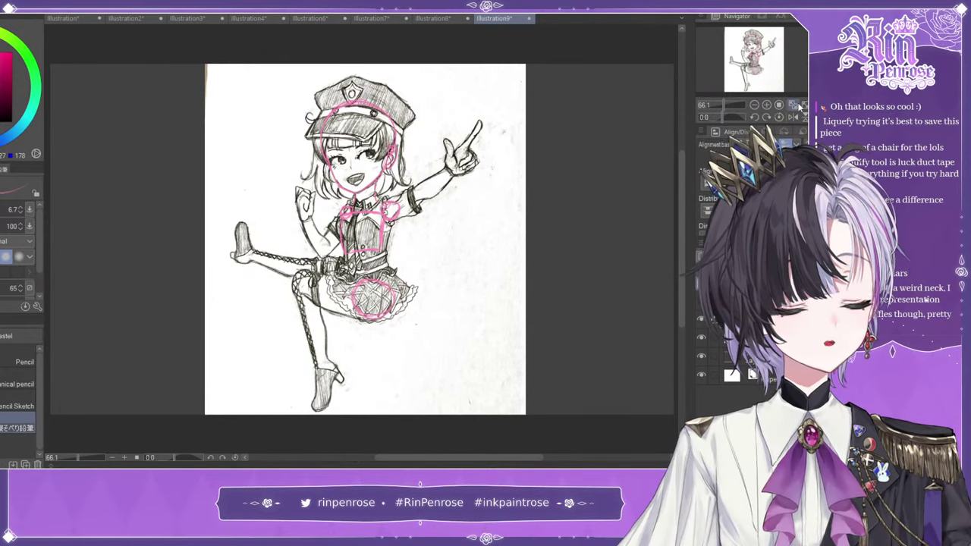
click(701, 337)
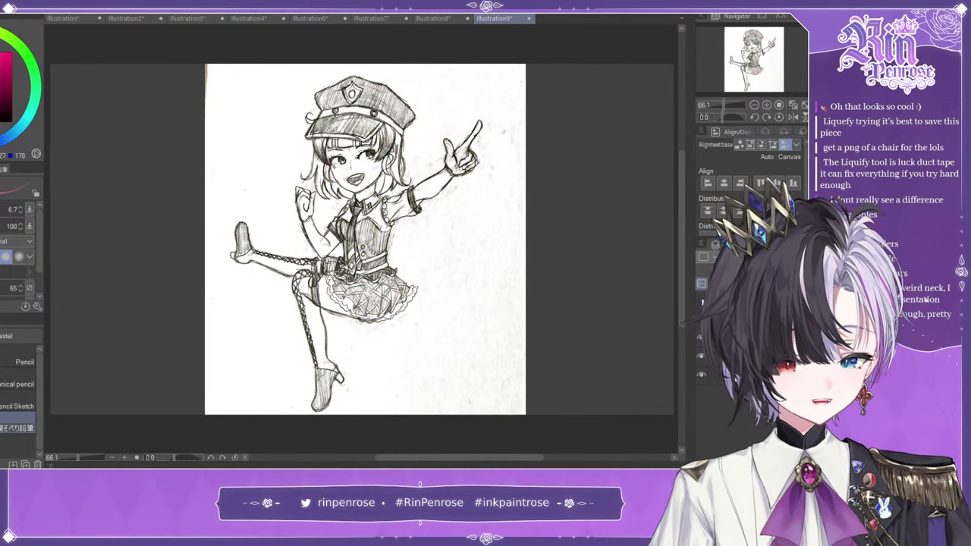
click(702, 302)
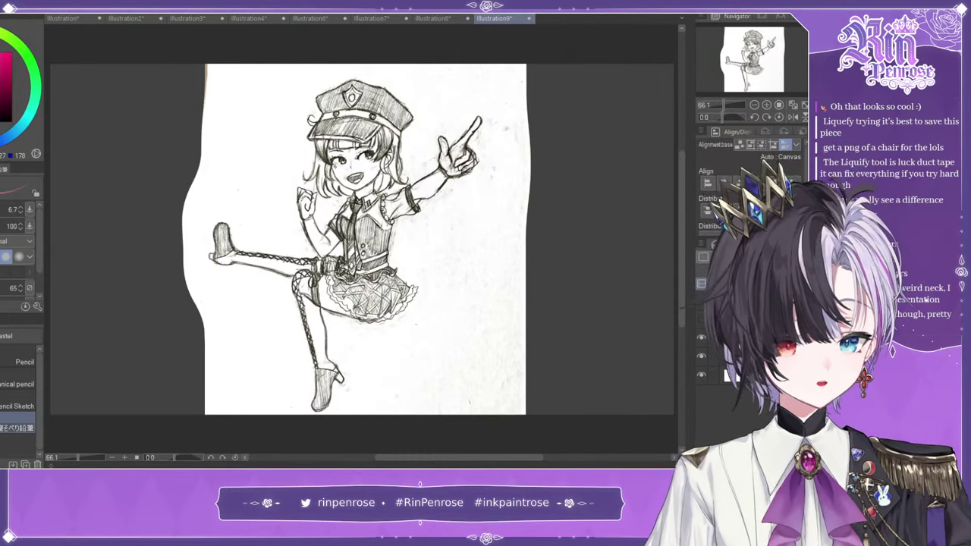
- Compare the liquified character against the original version and check its proportions in a mirrored view
key(ctrl+z)
key(ctrl+y)
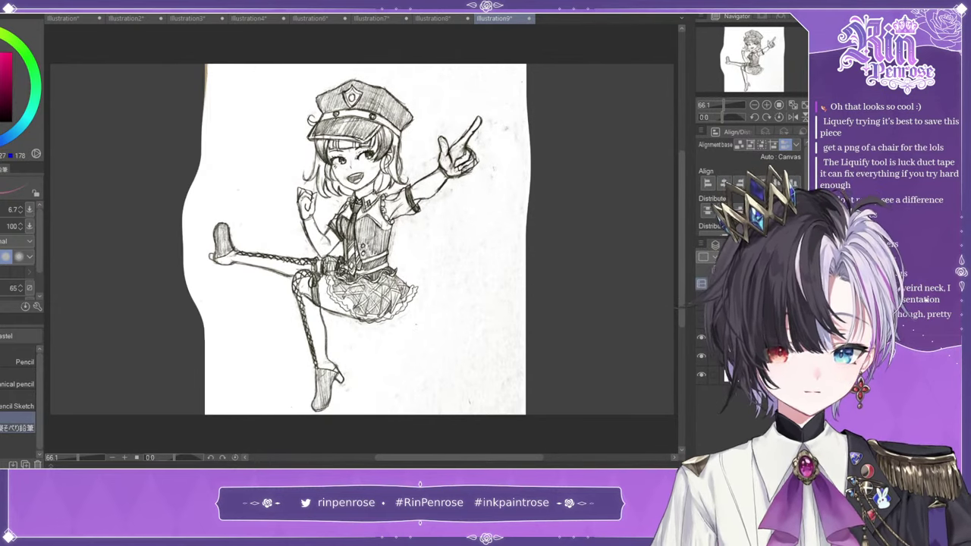
key(ctrl+z)
key(ctrl+y)
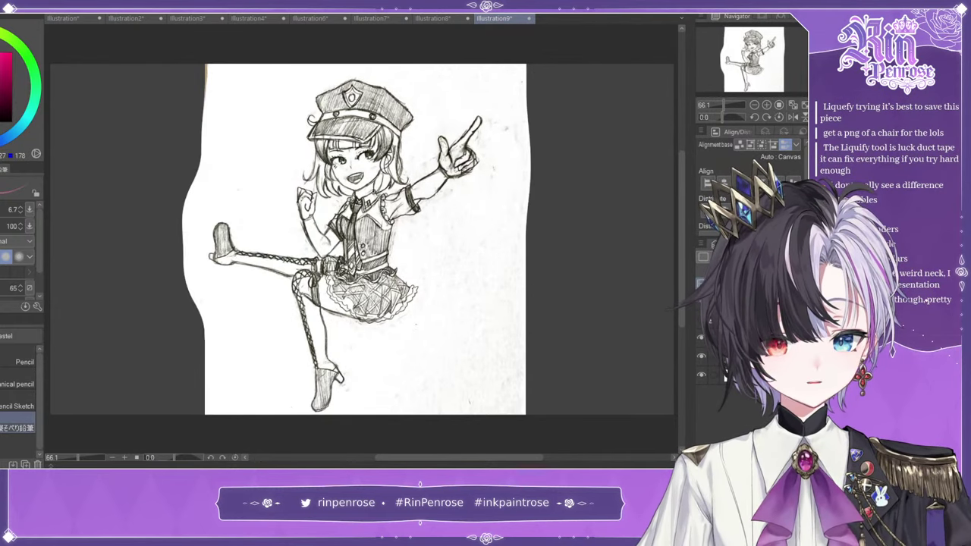
key(ctrl+z)
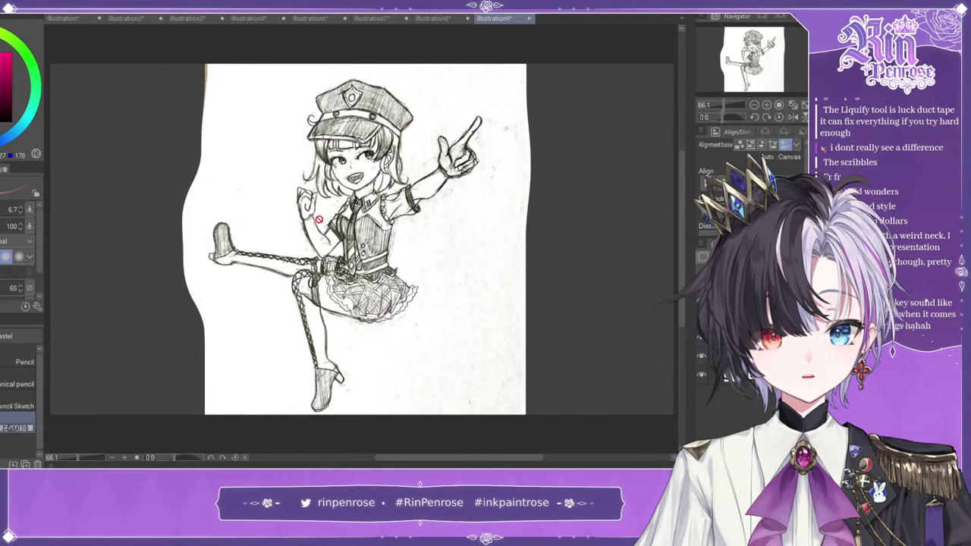
click(794, 118)
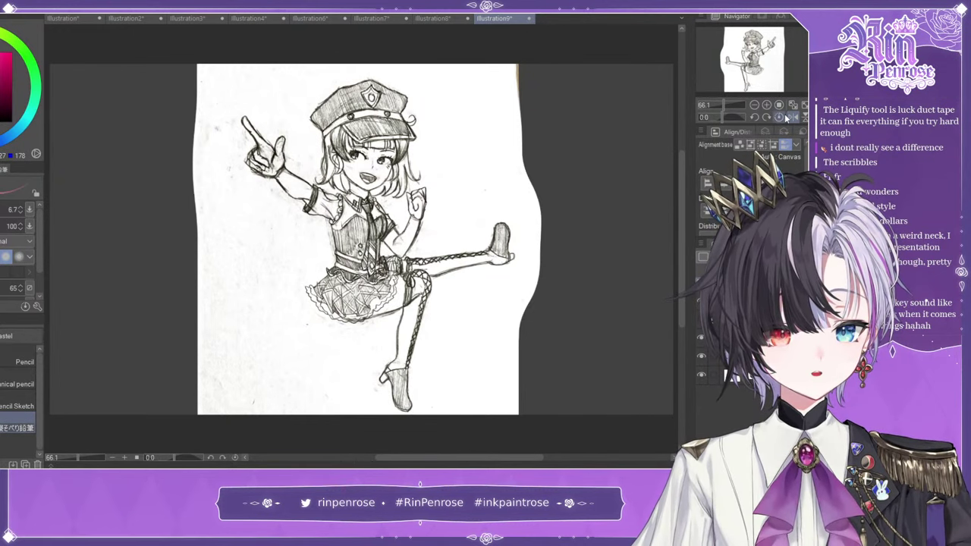
key(h)
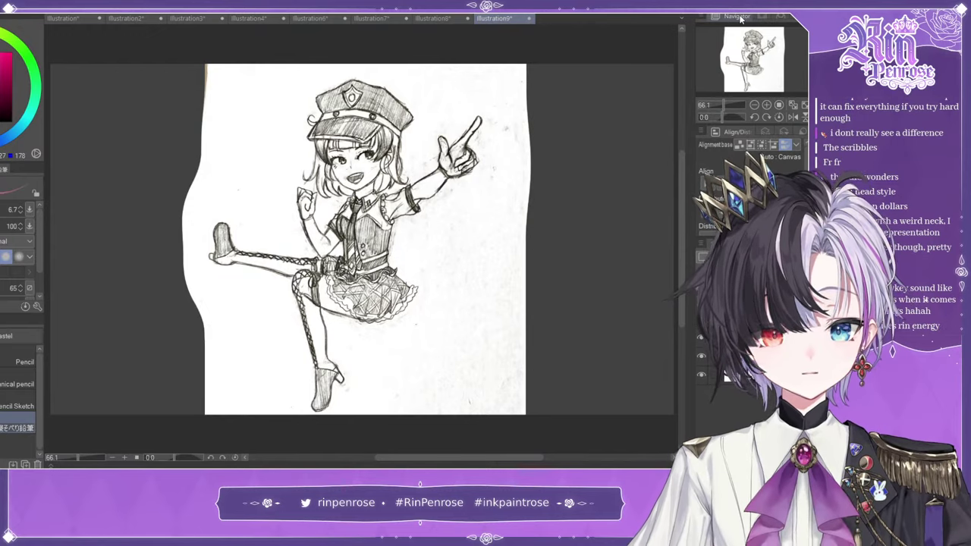
- Add a new raster layer for ear markup and hide the liquified version to reveal the original sketch at 150% zoom
click(766, 106)
click(766, 105)
drag(749, 41, 748, 29)
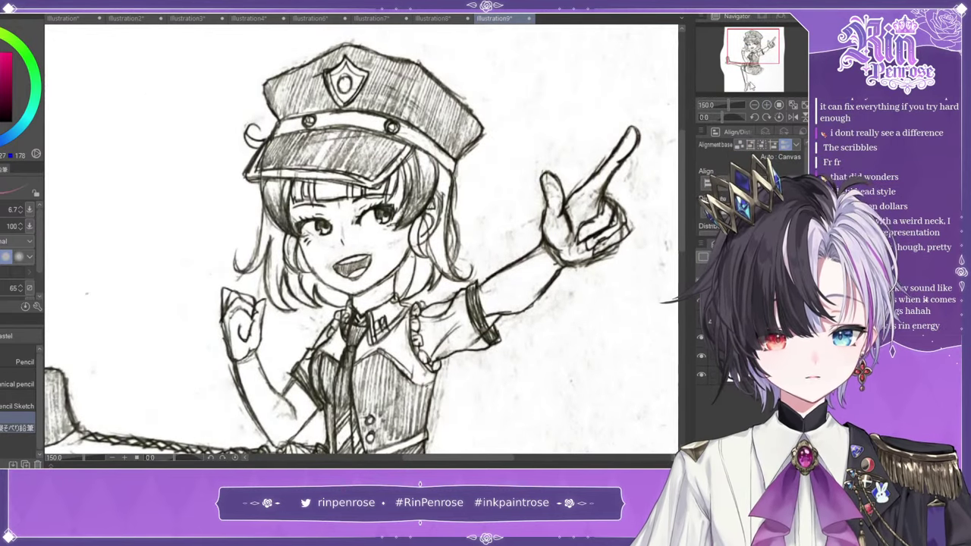
key(ctrl+shift+n)
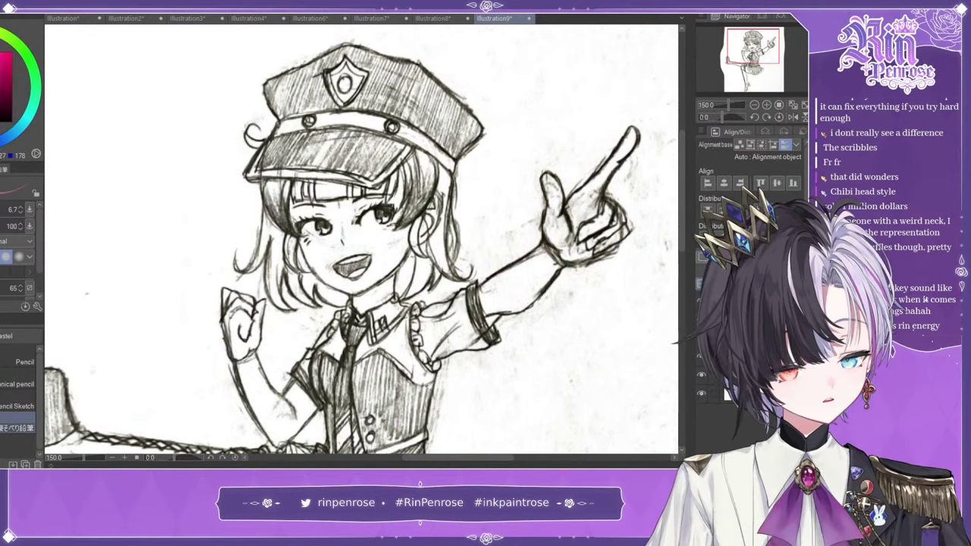
click(700, 285)
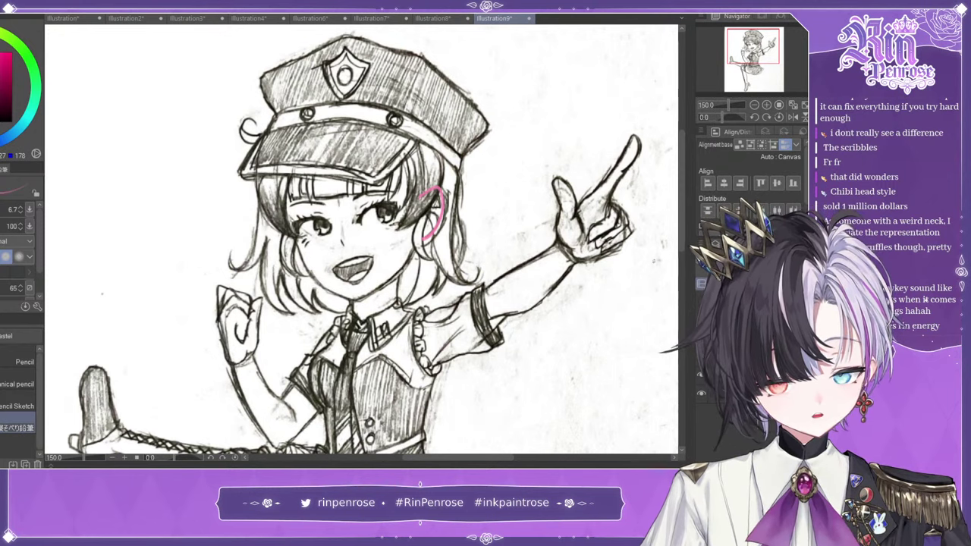
- Redraw the character's ear in pink with its outer rim and inner folds, and check it in a mirrored view
key(ctrl+z)
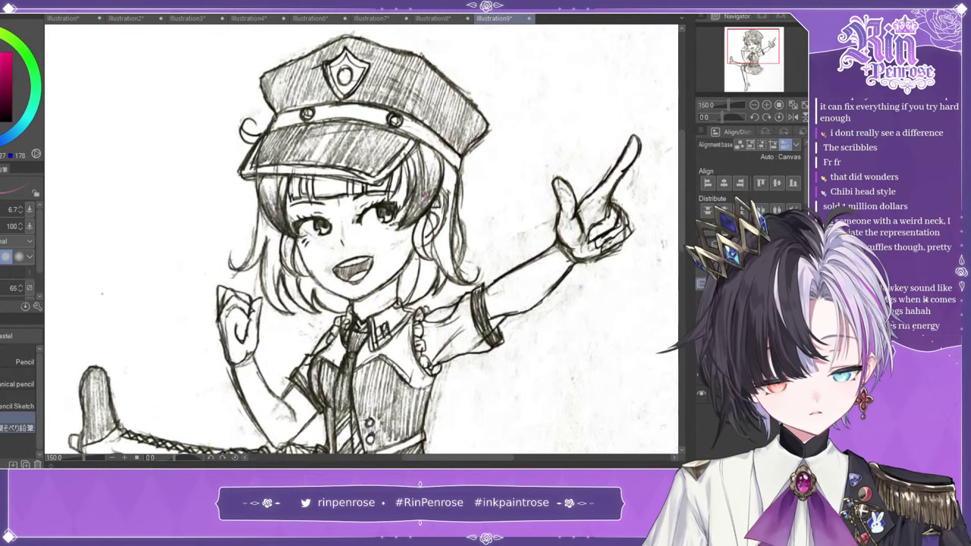
mouse_move(423, 199)
mouse_down()
mouse_move(446, 217)
mouse_move(417, 245)
mouse_up()
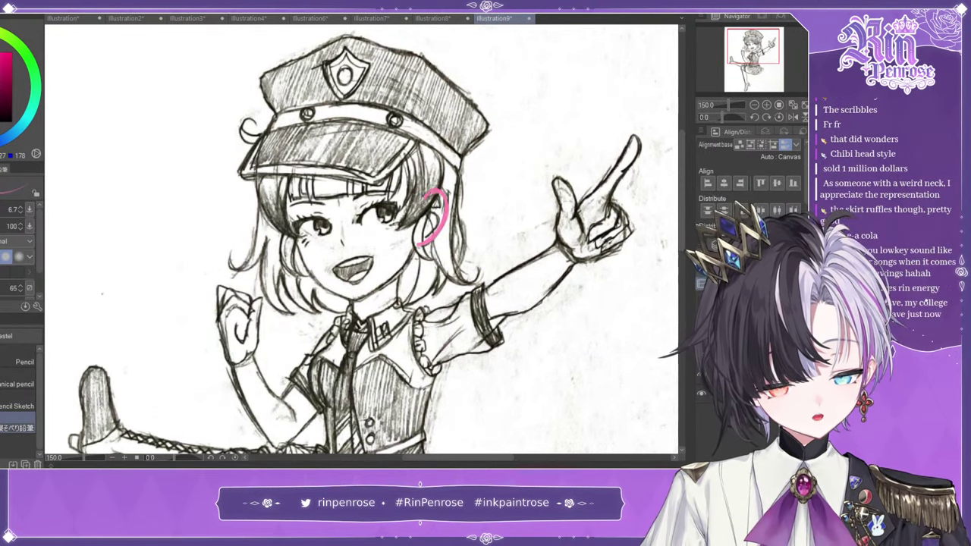
drag(434, 204, 427, 216)
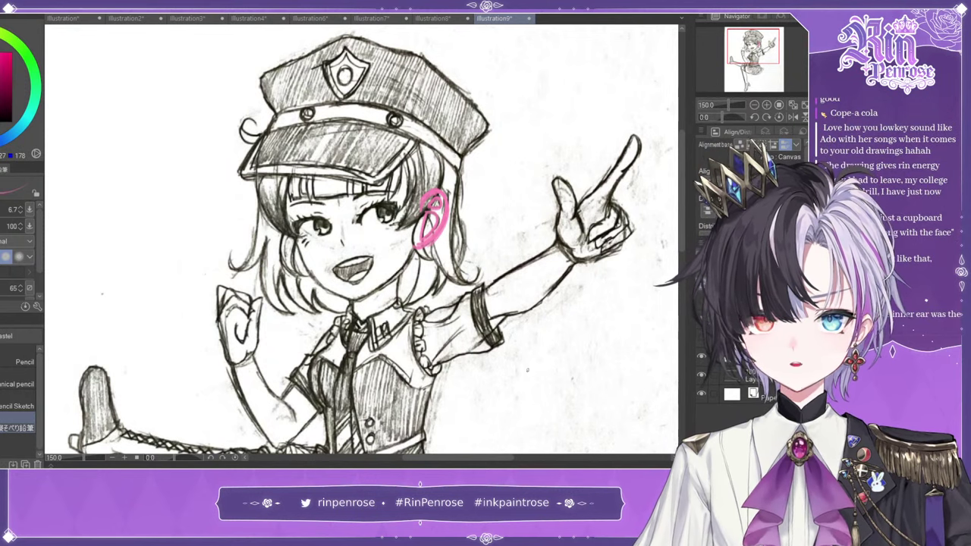
click(792, 117)
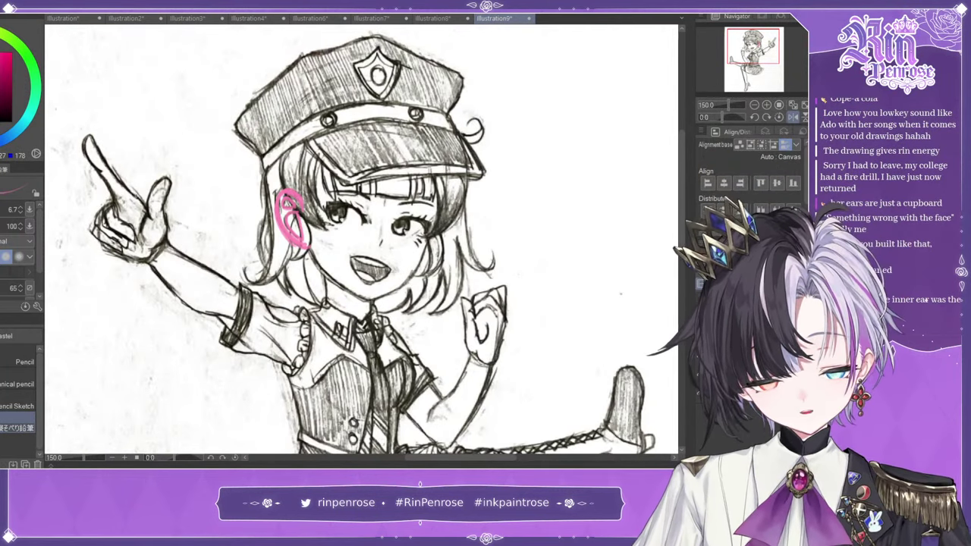
- Outline the pointing index finger in pink and check it in a flipped view of the whole canvas
mouse_move(146, 204)
mouse_down()
mouse_move(98, 132)
mouse_move(87, 133)
mouse_move(114, 206)
mouse_up()
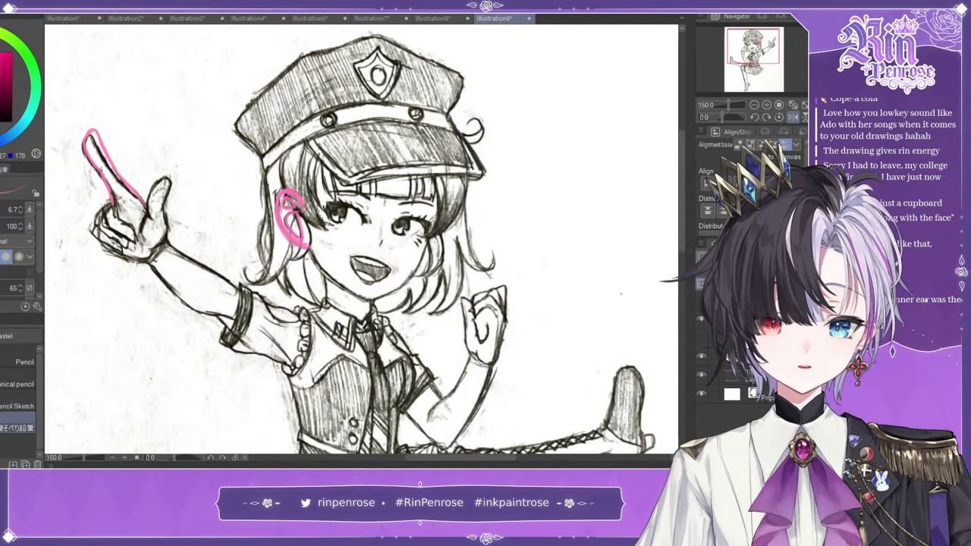
click(793, 117)
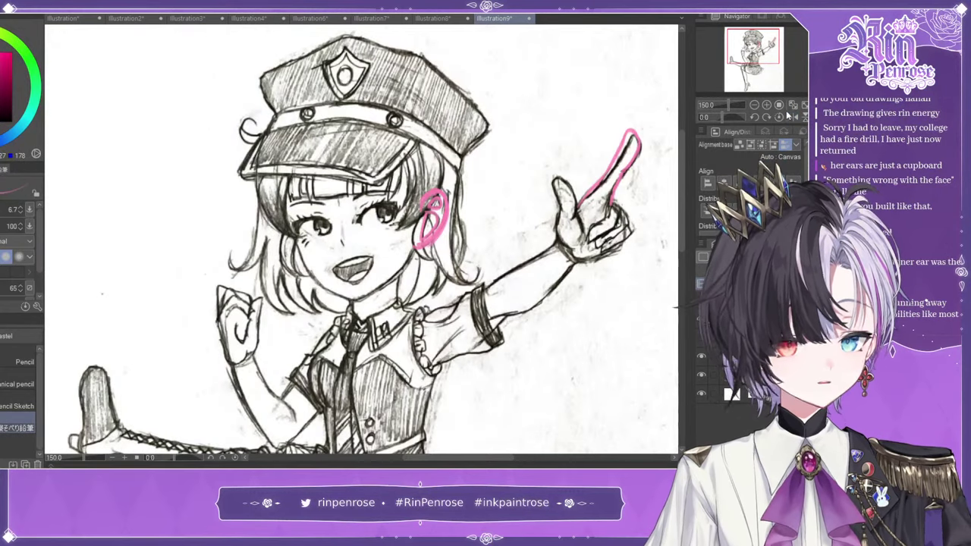
scroll(759, 90, down, 2)
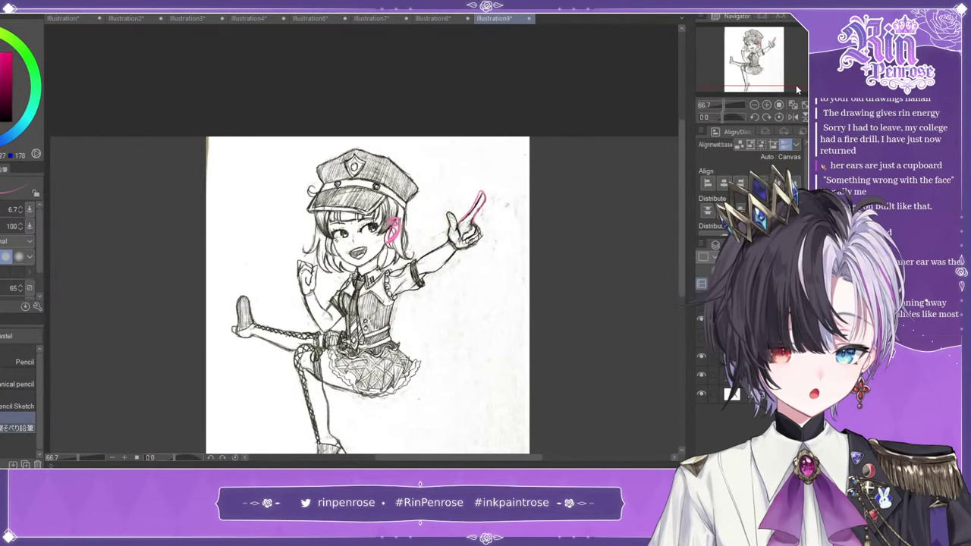
click(805, 106)
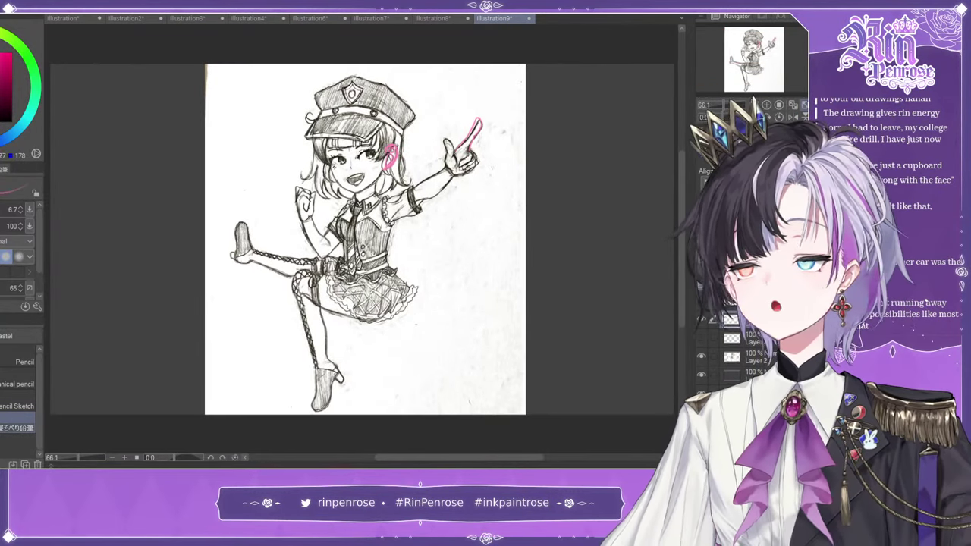
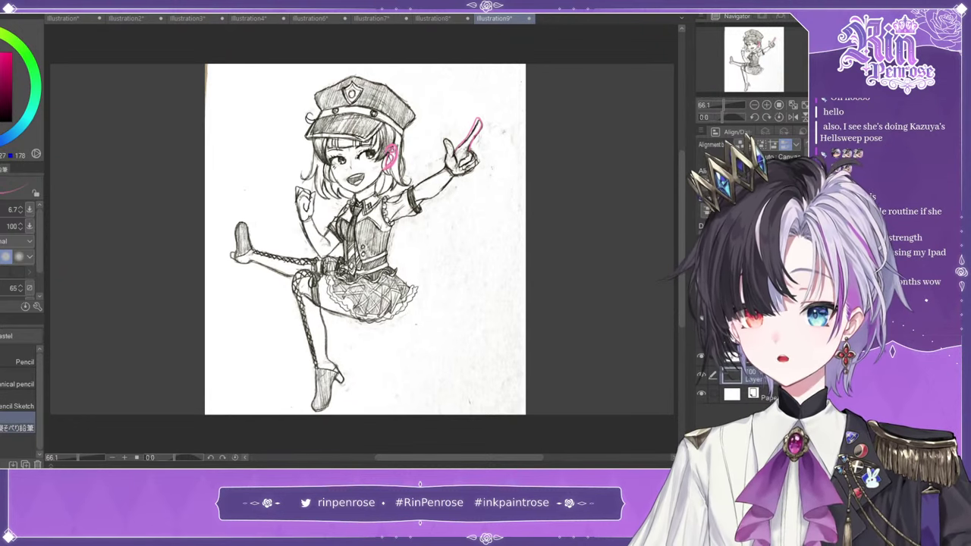
- Start a new canvas for the twin-tailed girl's sketch and draw a magenta arrow pointing at her side cape with a 16.1 pencil
key(ctrl+n)
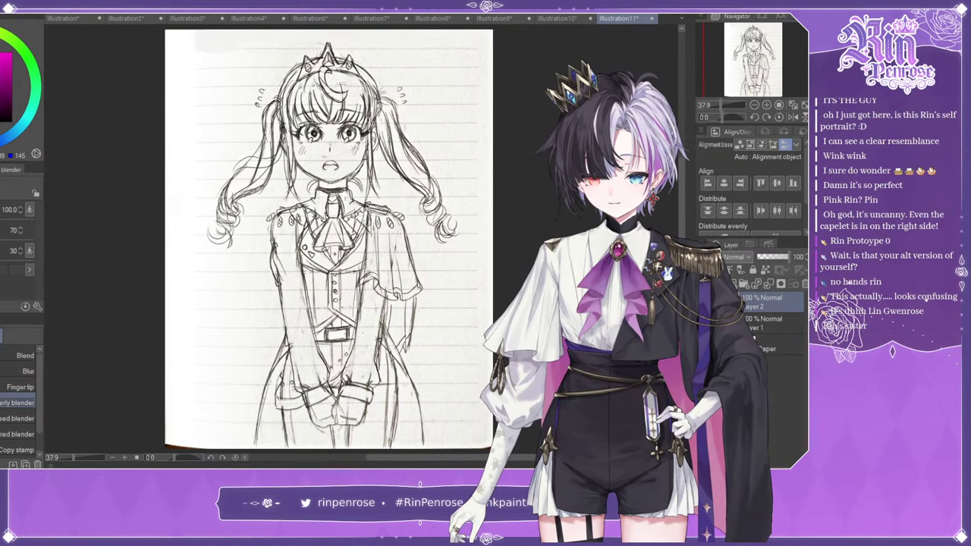
key(p)
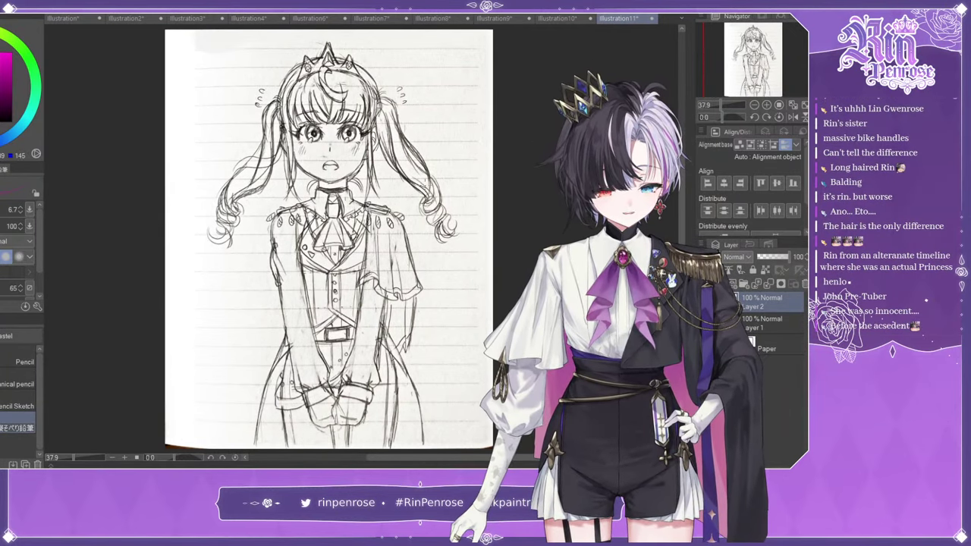
drag(460, 160, 411, 251)
key(ctrl+z)
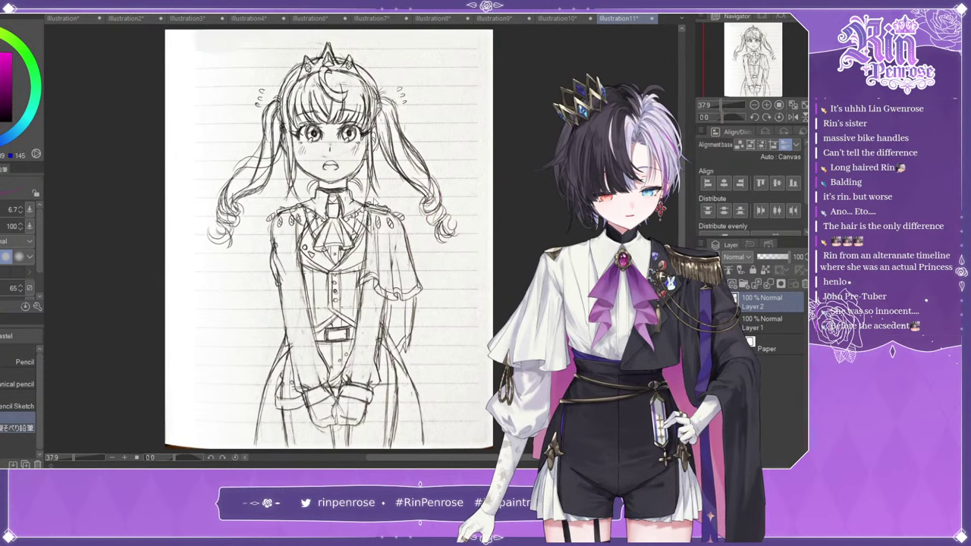
mouse_move(469, 152)
mouse_down()
mouse_move(425, 236)
mouse_move(438, 248)
mouse_up()
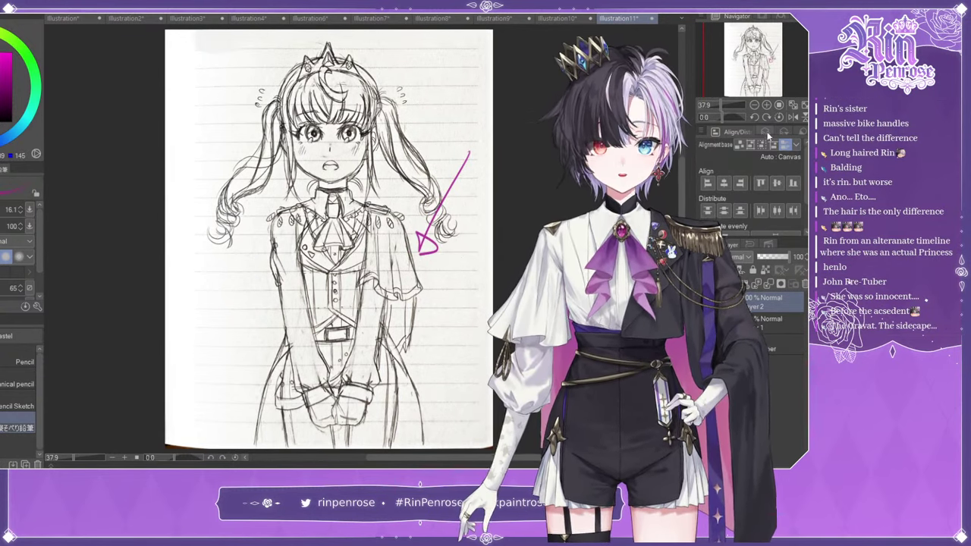
- Mark the epaulette above the side cape with a small magenta arrow and a zigzag fringe at 50% zoom
click(765, 105)
mouse_move(395, 161)
mouse_down()
mouse_move(395, 189)
mouse_move(408, 180)
mouse_up()
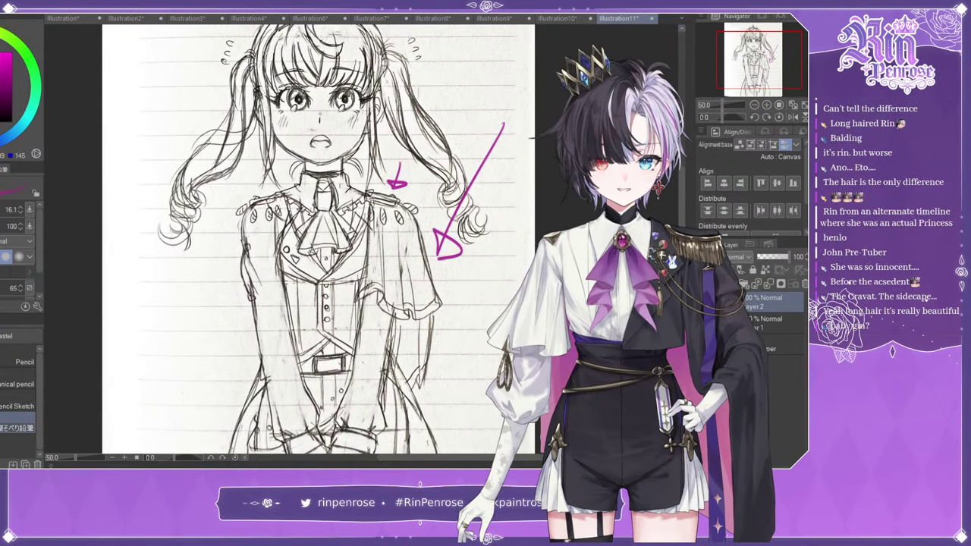
mouse_move(372, 225)
mouse_down()
mouse_move(387, 207)
mouse_move(414, 208)
mouse_up()
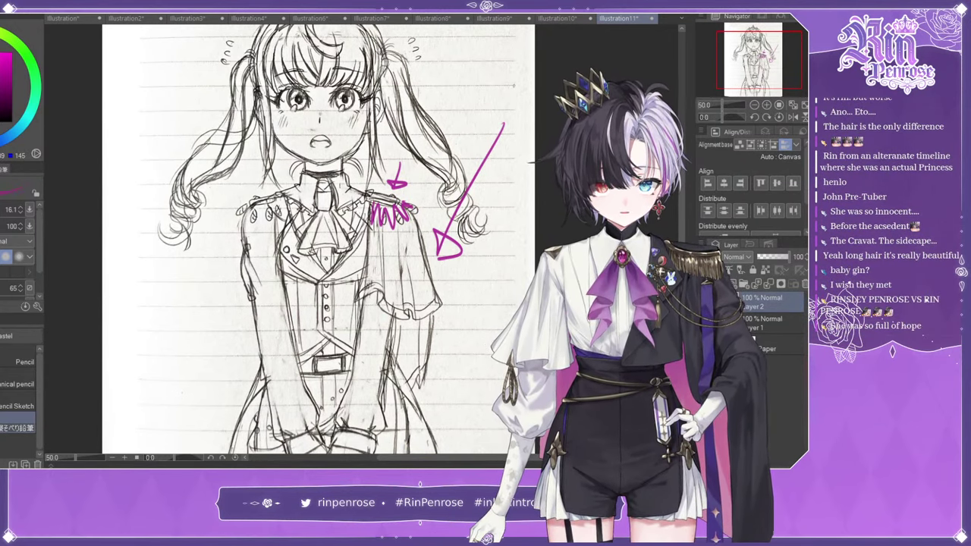
- Outline the notched jacket lapel and the pointed collar in magenta
mouse_move(317, 284)
mouse_down()
mouse_move(361, 225)
mouse_move(347, 249)
mouse_move(353, 233)
mouse_move(380, 264)
mouse_up()
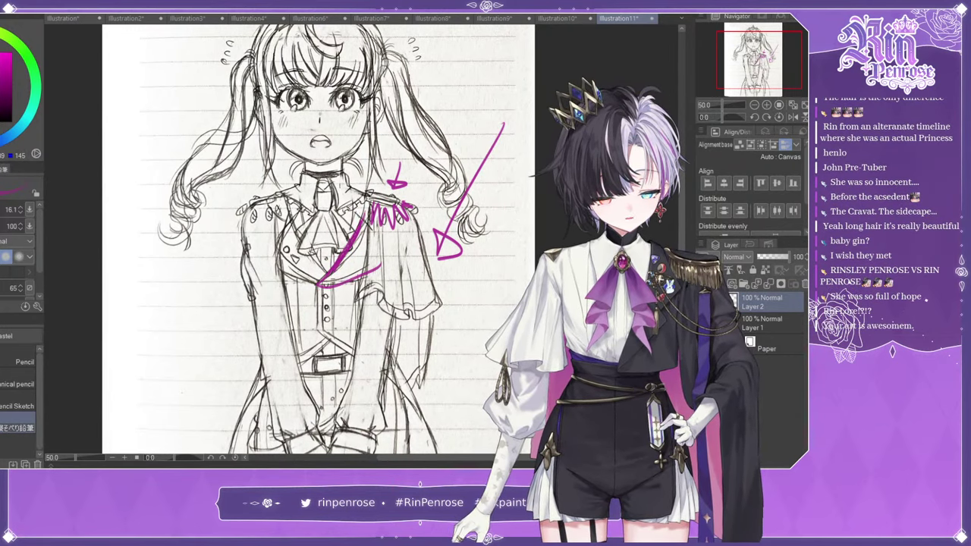
mouse_move(365, 218)
mouse_down()
mouse_move(387, 250)
mouse_move(370, 257)
mouse_move(379, 267)
mouse_up()
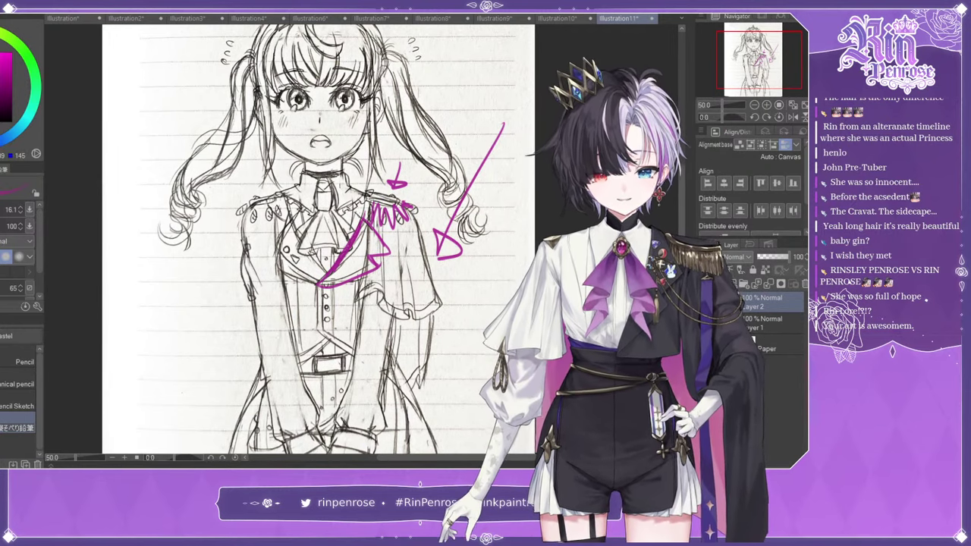
mouse_move(326, 180)
mouse_down()
mouse_move(344, 174)
mouse_move(357, 201)
mouse_move(367, 194)
mouse_up()
mouse_move(344, 173)
mouse_down()
mouse_move(367, 192)
mouse_move(303, 209)
mouse_move(278, 195)
mouse_move(301, 173)
mouse_move(278, 194)
mouse_up()
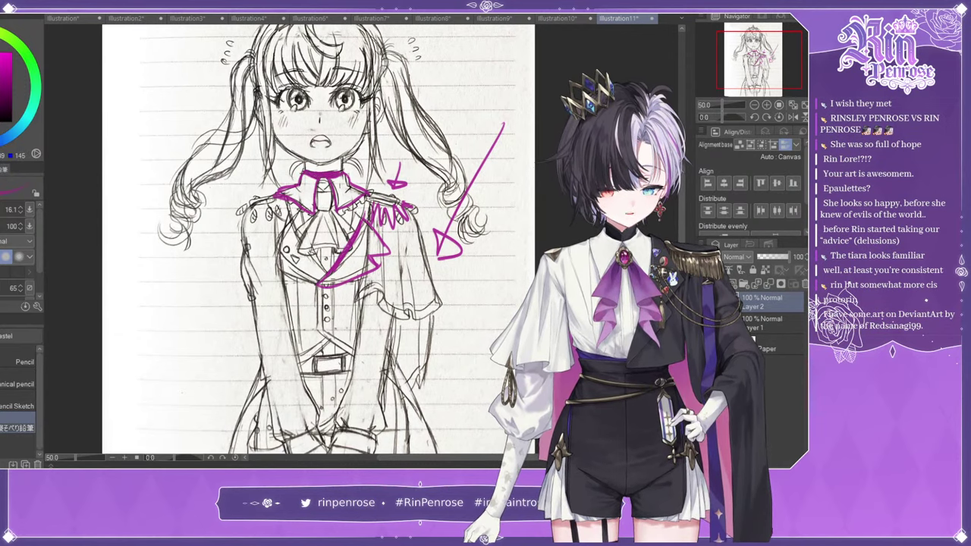
- Draw magenta arrows pointing at the collar, the tiara and the curled lock in the fringe
drag(273, 157, 293, 172)
mouse_move(279, 174)
mouse_down()
mouse_move(296, 174)
mouse_move(306, 252)
mouse_move(324, 267)
mouse_up()
drag(263, 56, 300, 68)
drag(290, 55, 302, 67)
drag(421, 65, 355, 106)
drag(357, 94, 354, 107)
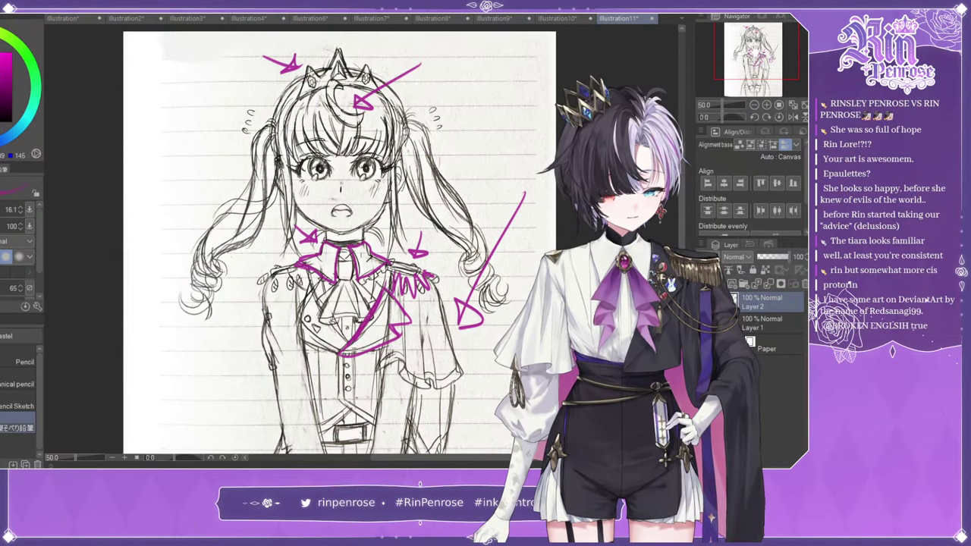
scroll(319, 239, down, 2)
drag(448, 99, 474, 99)
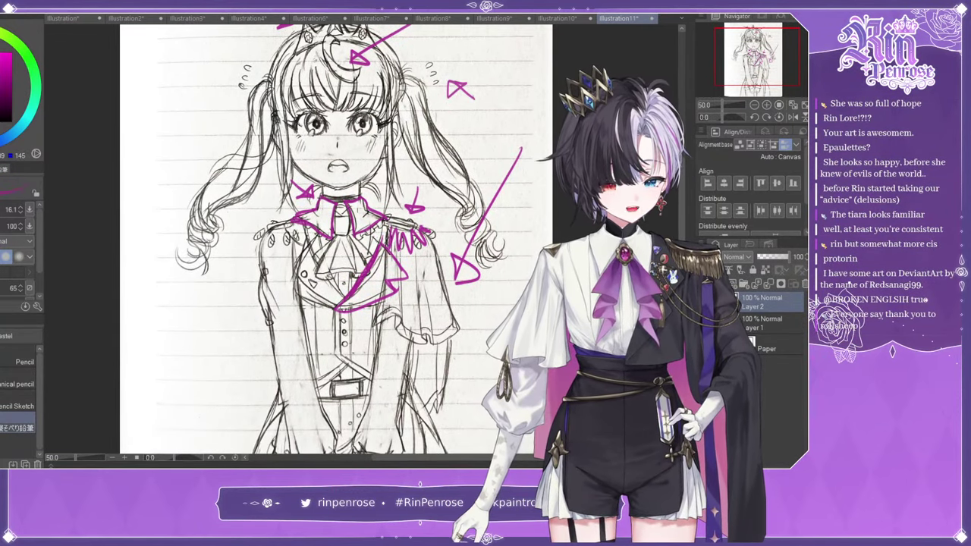
- Circle the pins on the jacket's chest and the round detail beneath the cravat in magenta
scroll(319, 239, down, 3)
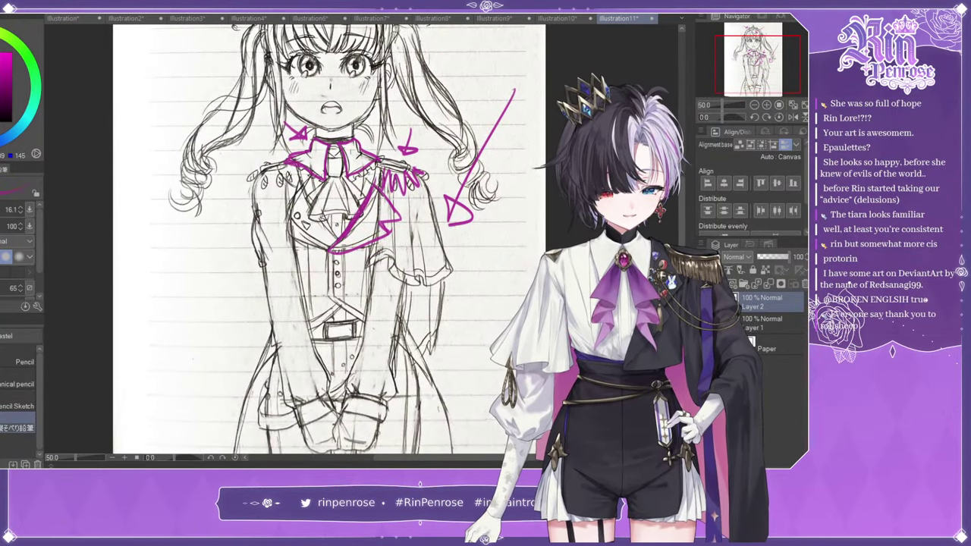
drag(302, 205, 307, 208)
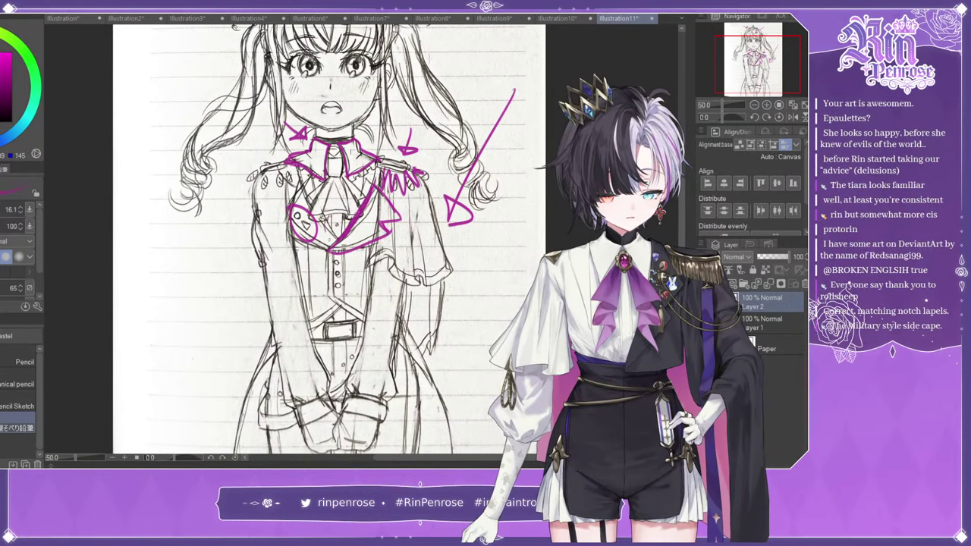
drag(327, 218, 331, 213)
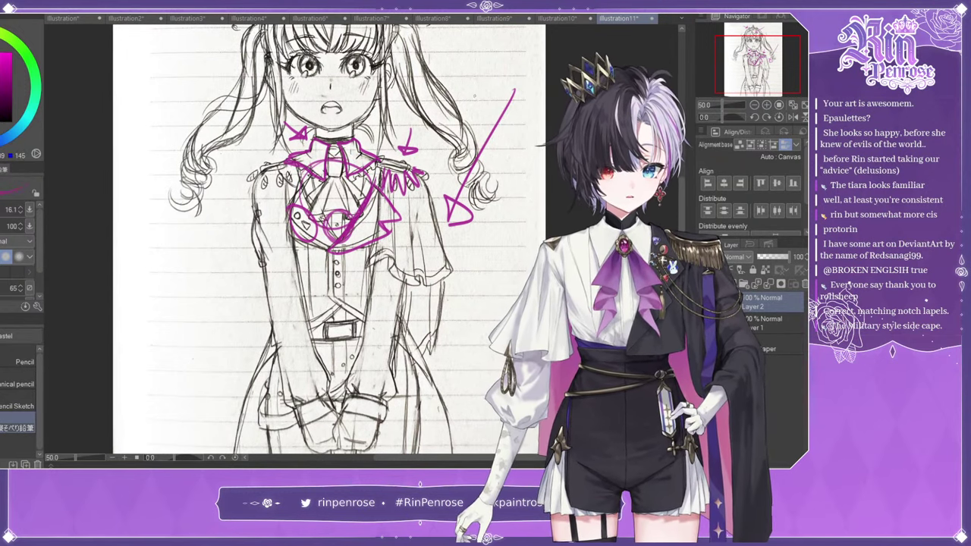
- Circle the sleeve detail, the area around the hands and waist, and the coat tail in magenta, and review the whole sketch
drag(738, 82, 736, 84)
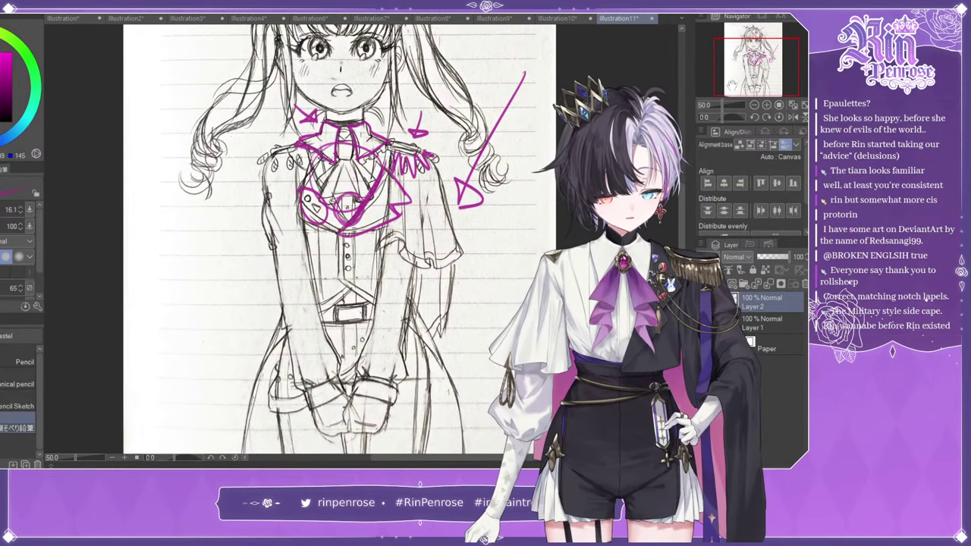
drag(267, 189, 265, 191)
drag(722, 86, 724, 92)
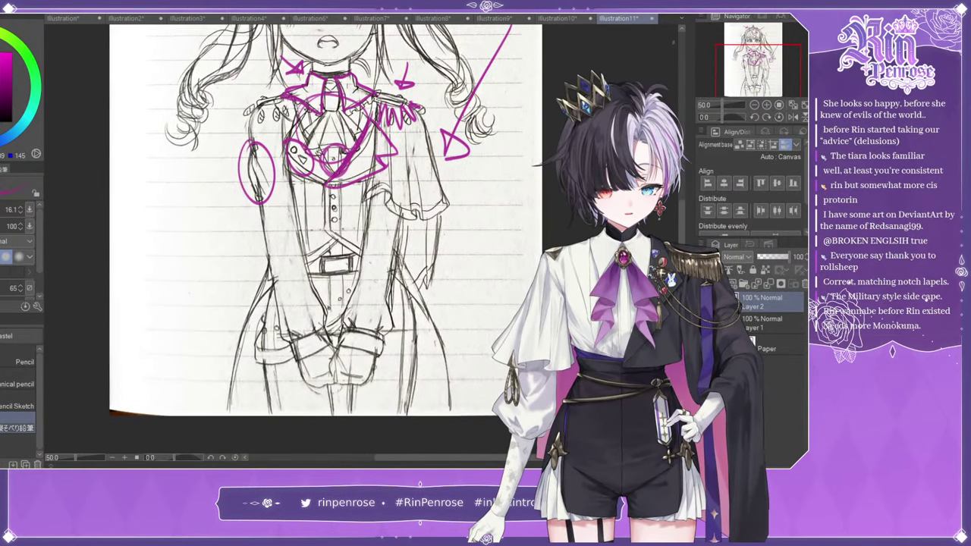
drag(349, 267, 357, 270)
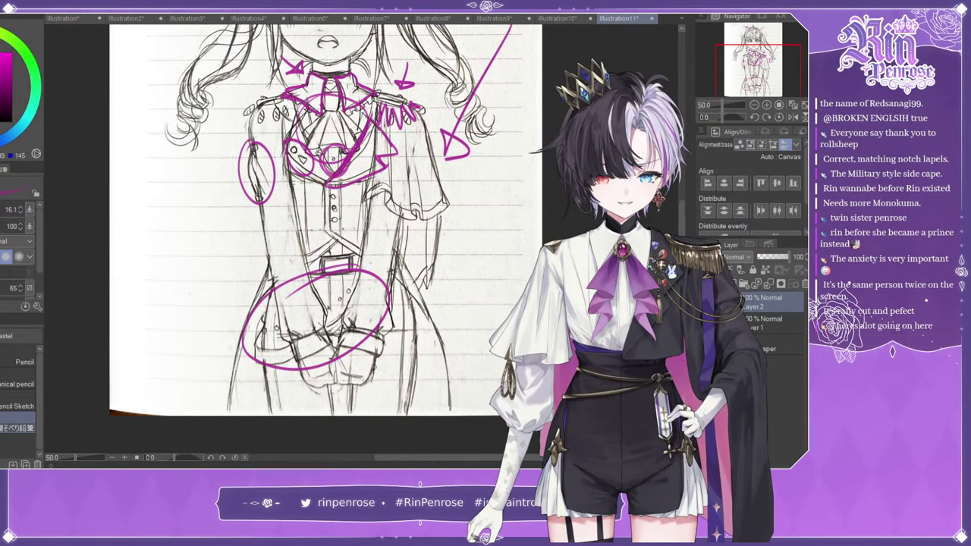
drag(390, 313, 416, 288)
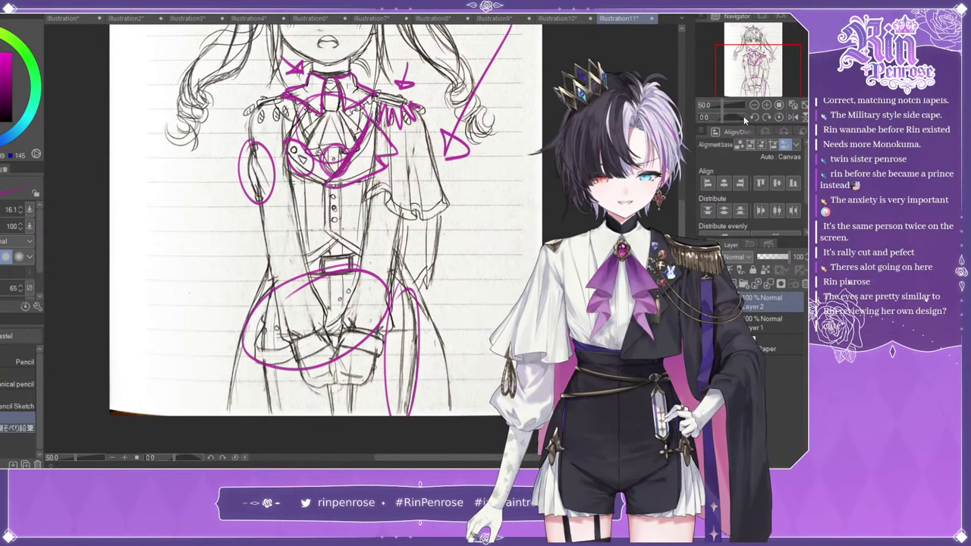
drag(758, 73, 759, 60)
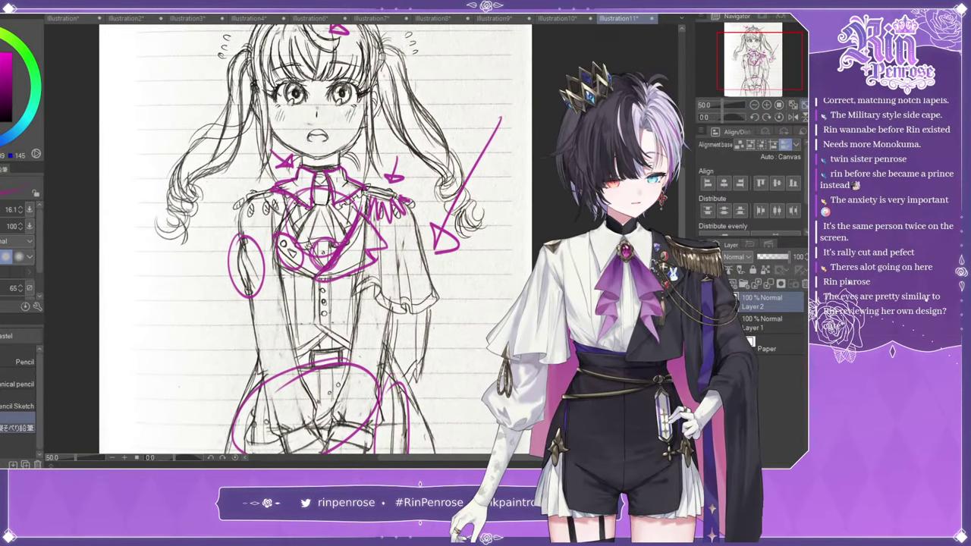
click(804, 106)
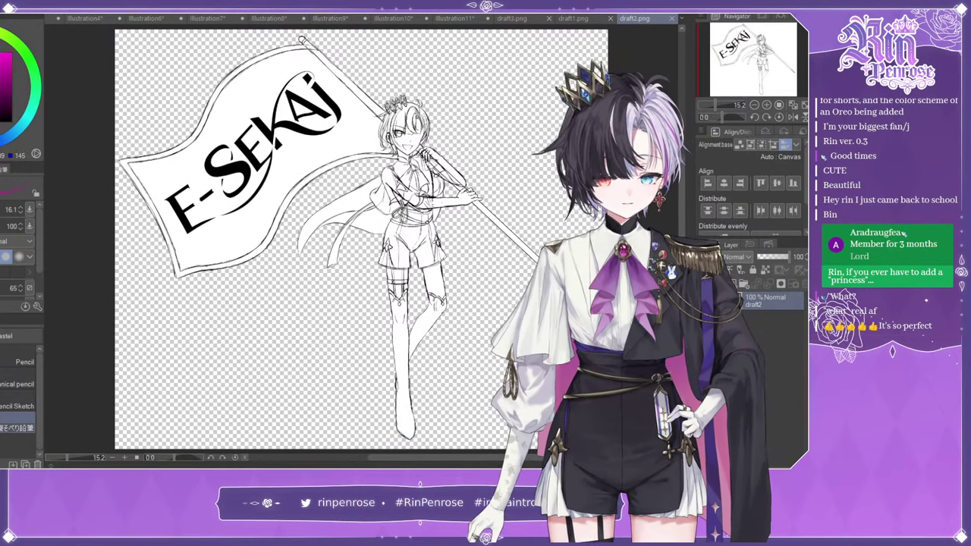
- Examine the flag-bearing character in draft2.png at 33.3% zoom, focusing on the face and outfit
click(509, 18)
click(456, 21)
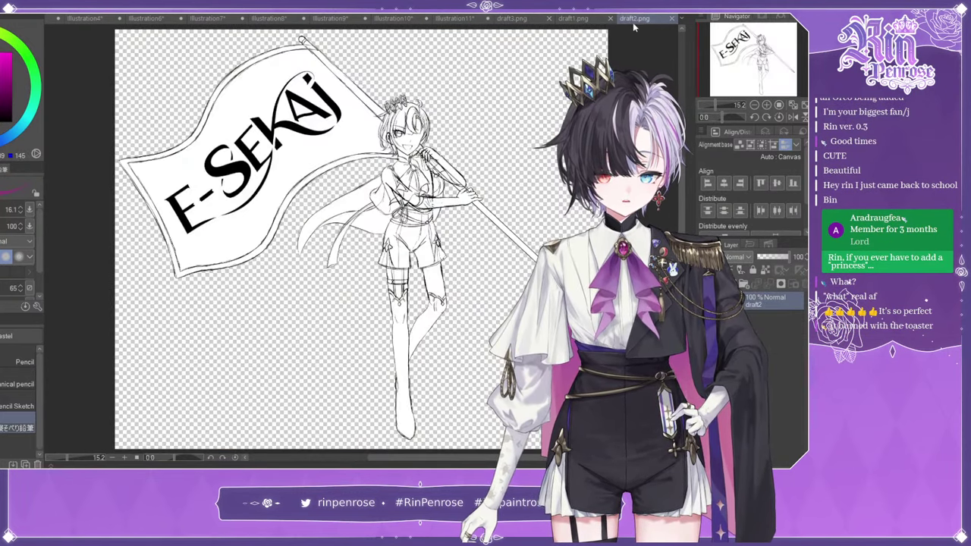
click(633, 21)
click(766, 105)
click(766, 106)
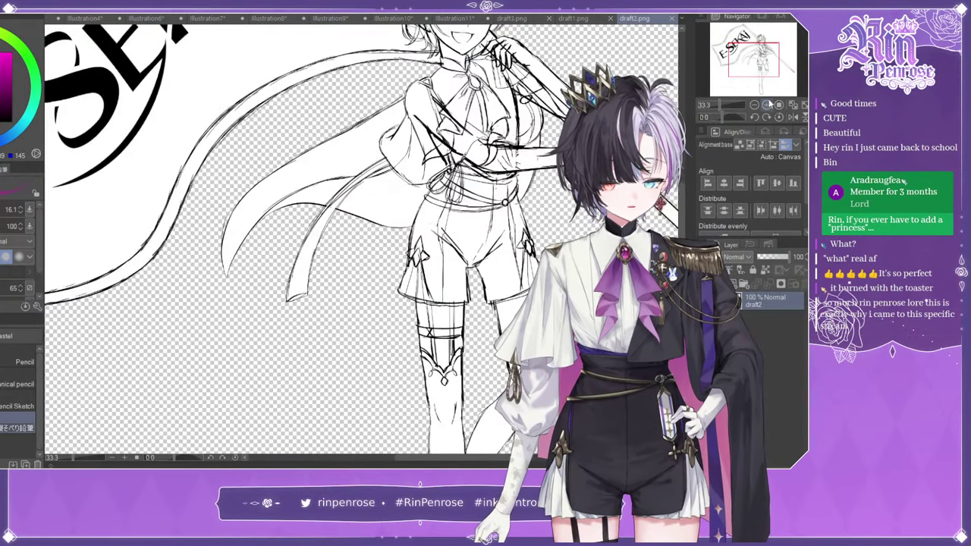
drag(760, 52, 766, 52)
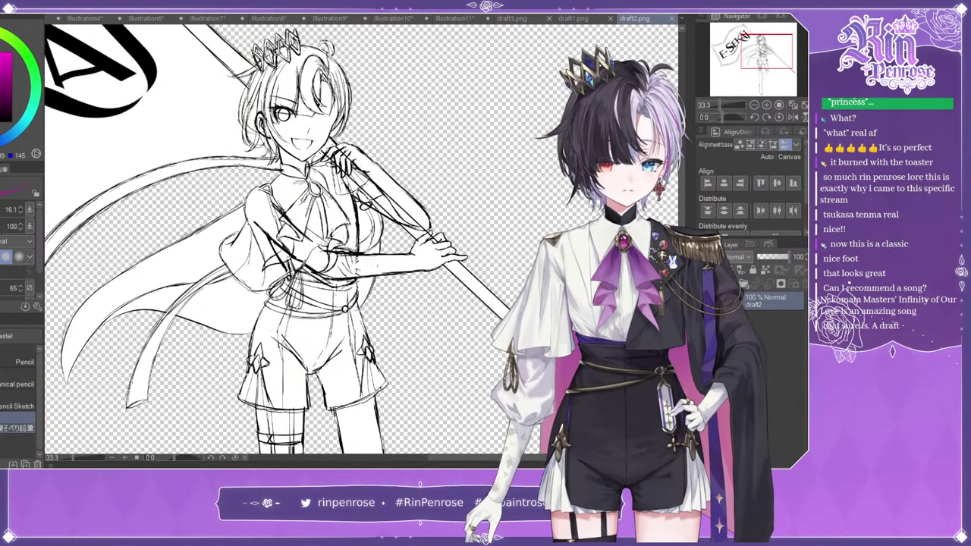
- Review the character poses in draft3.png and draft1.png, checking draft1.png in a mirrored view
click(519, 19)
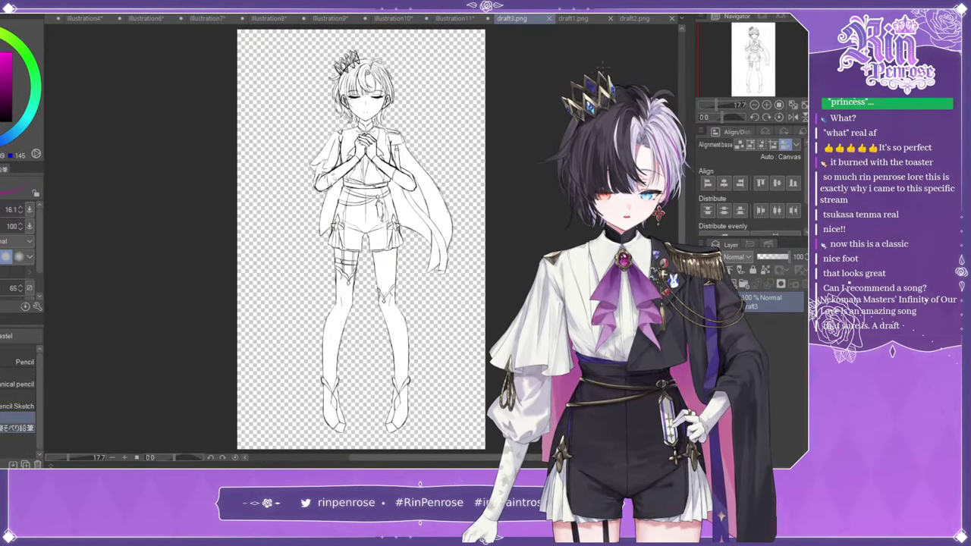
click(581, 17)
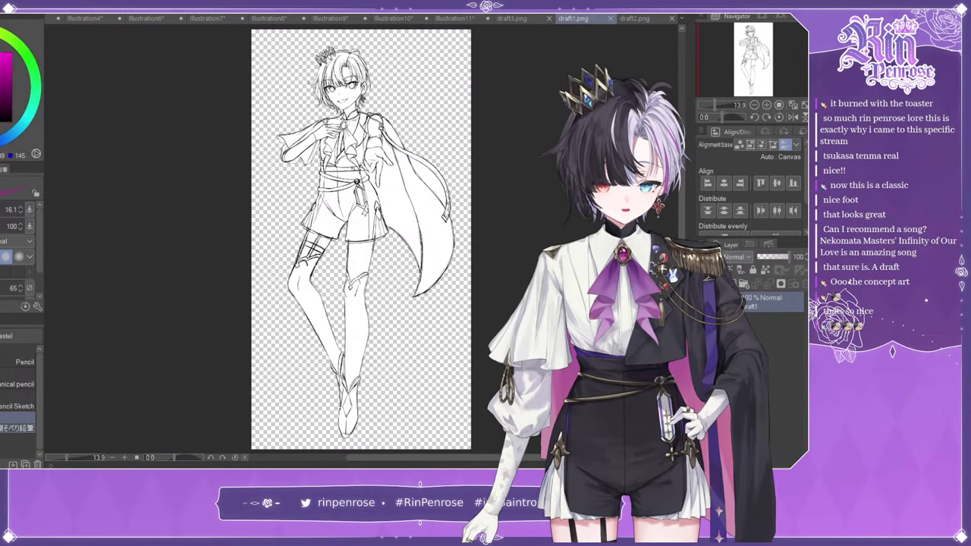
click(793, 116)
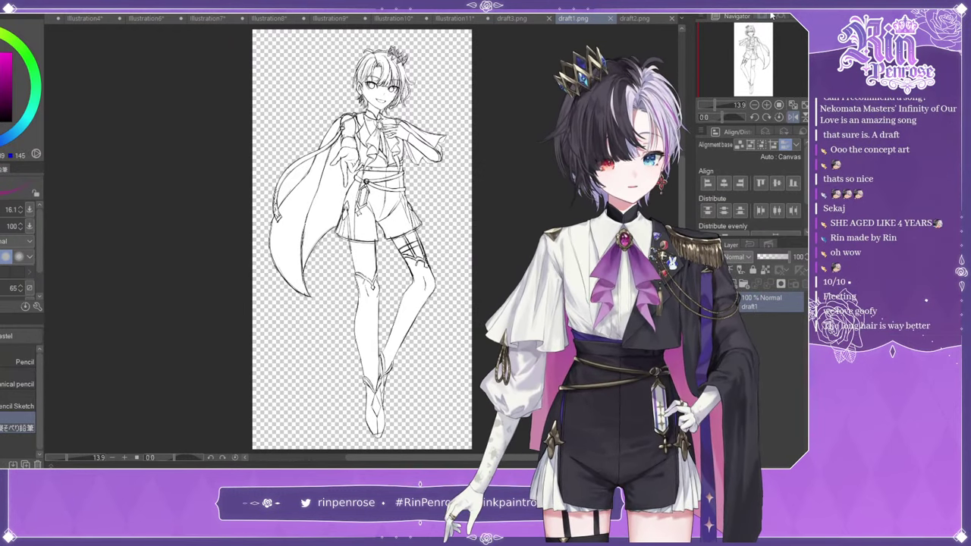
click(513, 19)
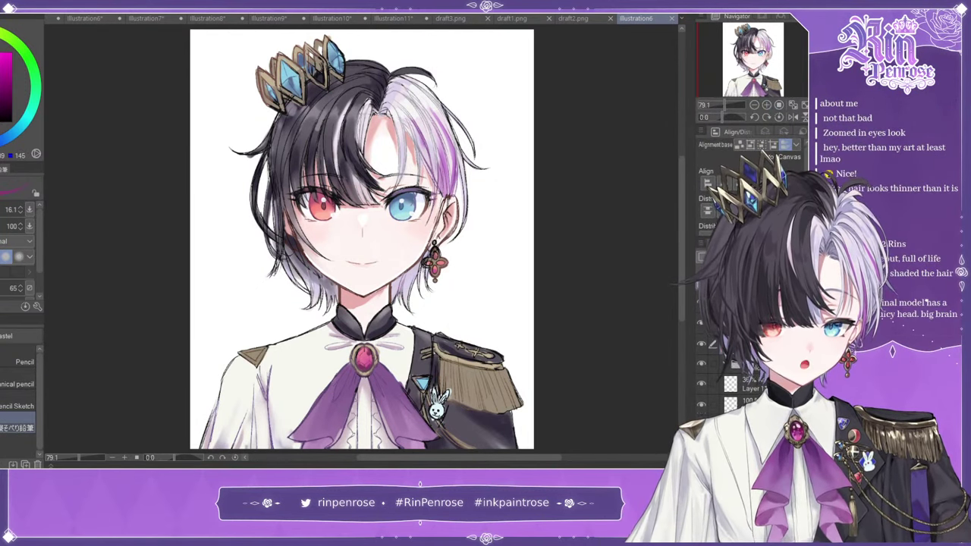
- Compare the marked-up twin-tailed sketch with the coloured portrait and toggle a portrait layer's visibility off and on
click(395, 18)
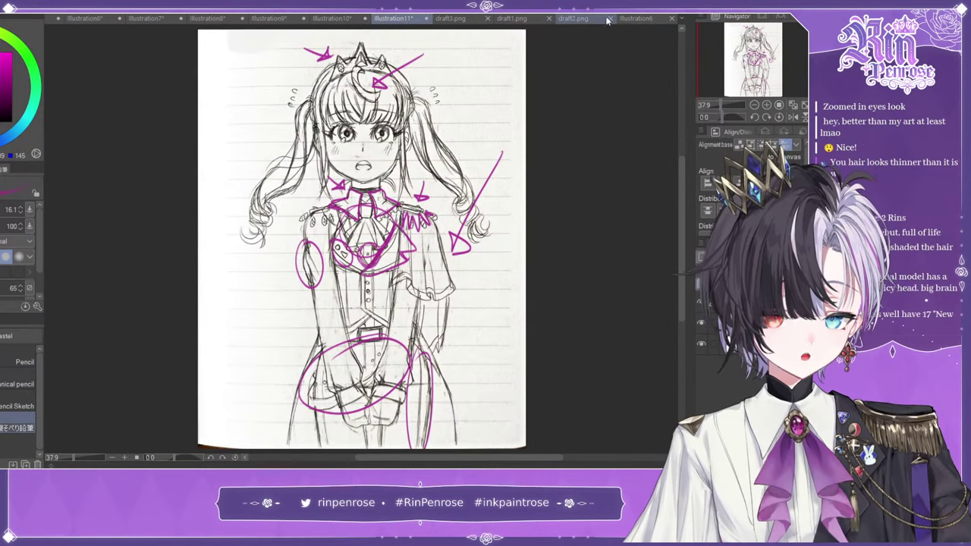
click(634, 21)
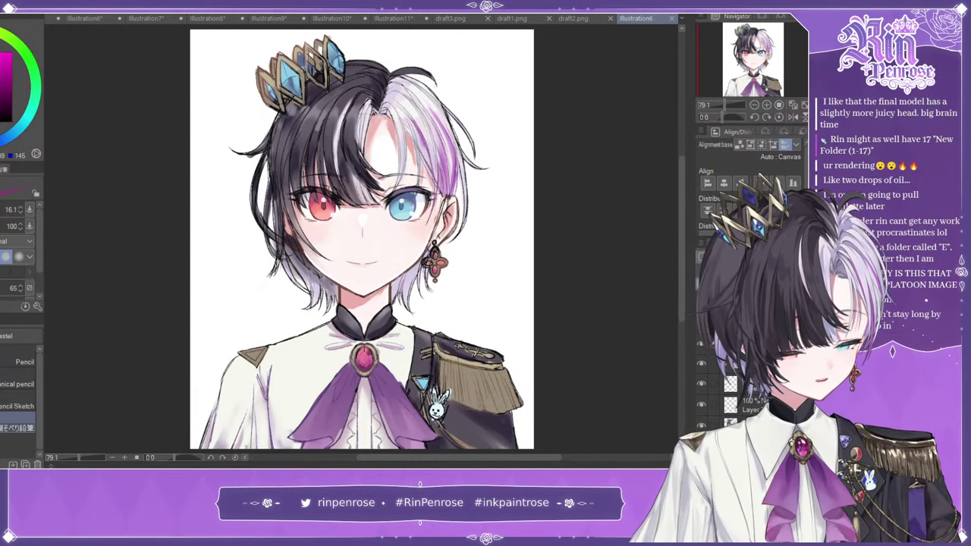
click(701, 344)
click(701, 346)
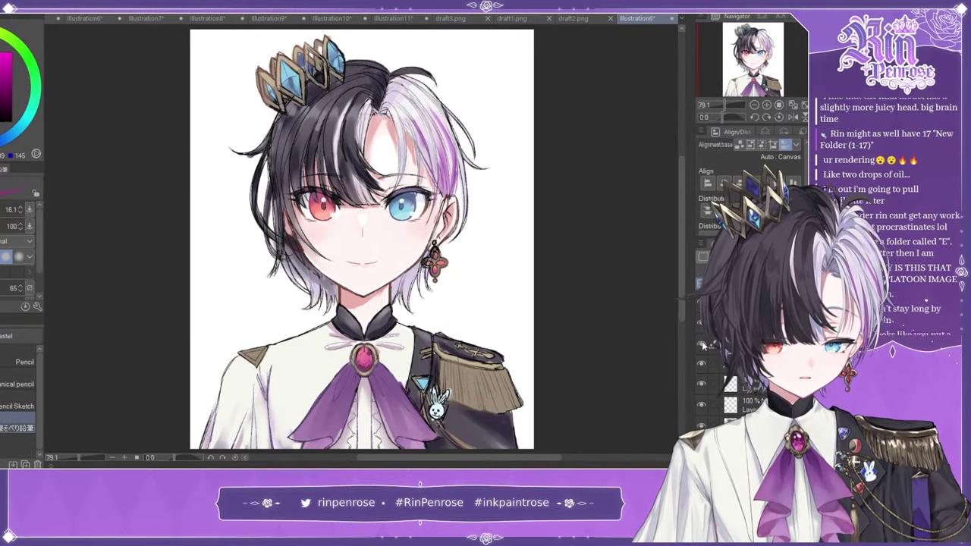
- Toggle the portrait's line art and colour layers off and on to compare the colouring with the bare line art
click(705, 369)
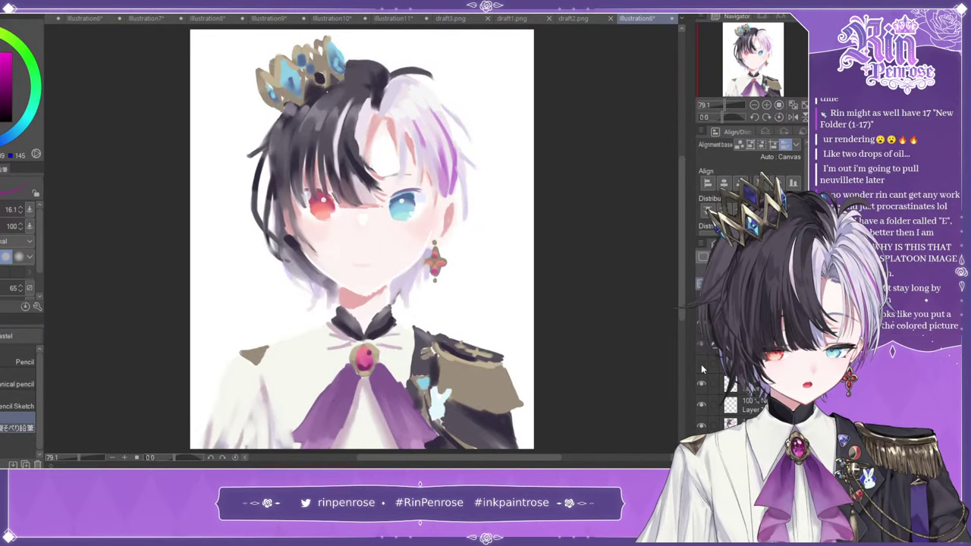
click(702, 368)
click(702, 427)
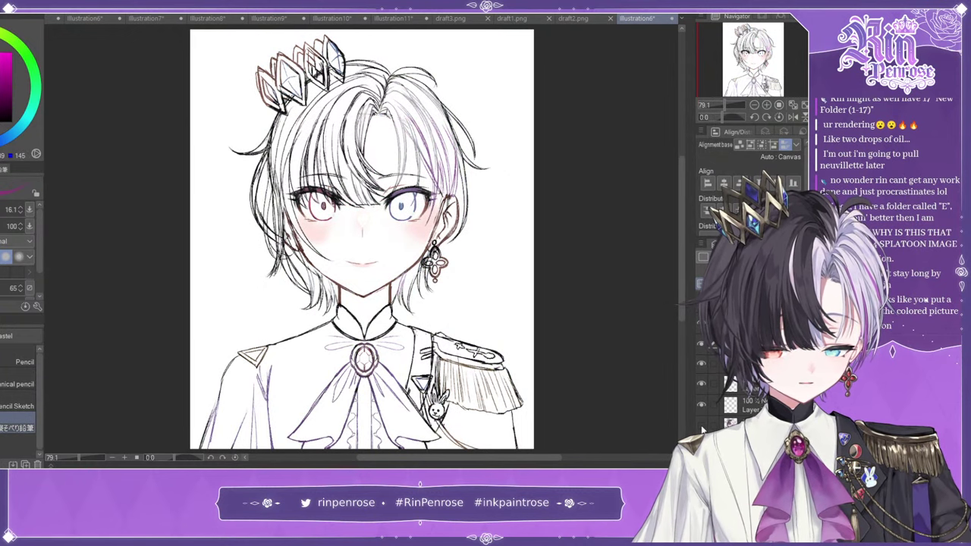
click(702, 427)
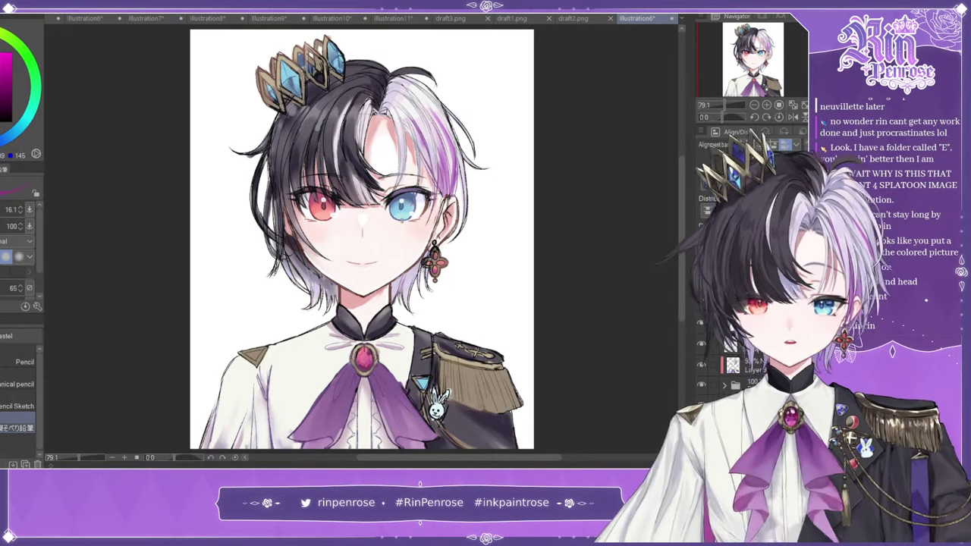
- Mark both shoulders with magenta arrows, circle the rabbit pin, and draw a lapel edge beside the purple cravat
drag(495, 291, 495, 328)
drag(476, 317, 504, 319)
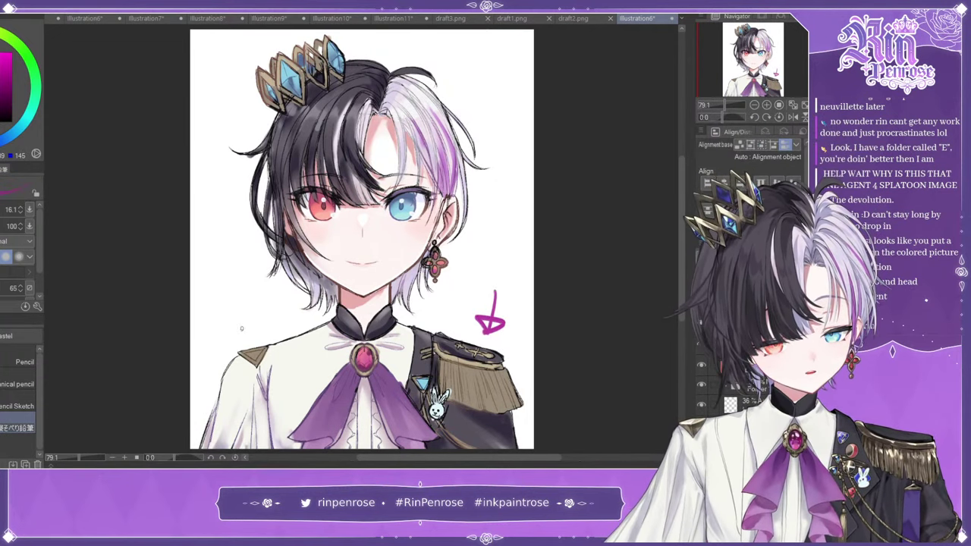
mouse_move(219, 287)
mouse_down()
mouse_move(230, 332)
mouse_move(252, 316)
mouse_up()
mouse_move(444, 370)
mouse_down()
mouse_move(406, 410)
mouse_move(416, 383)
mouse_up()
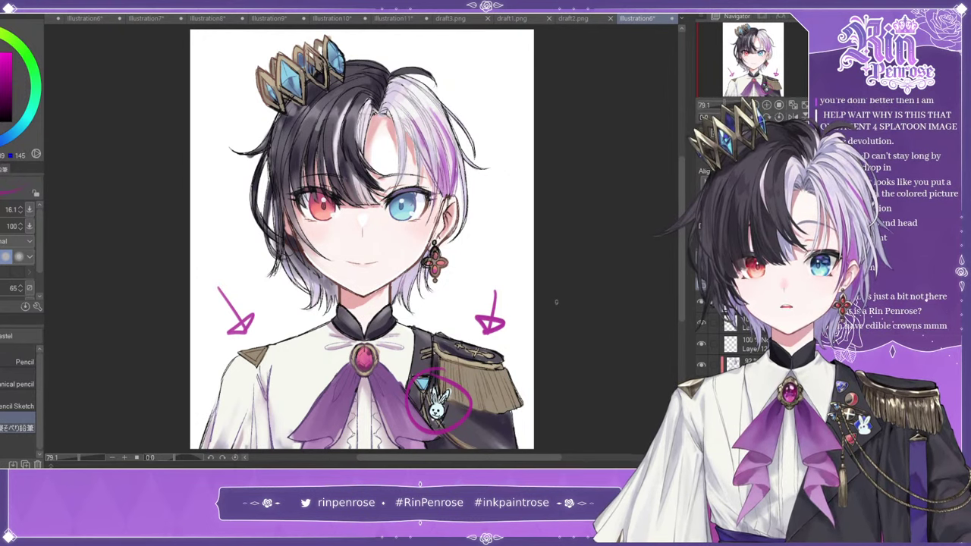
click(699, 369)
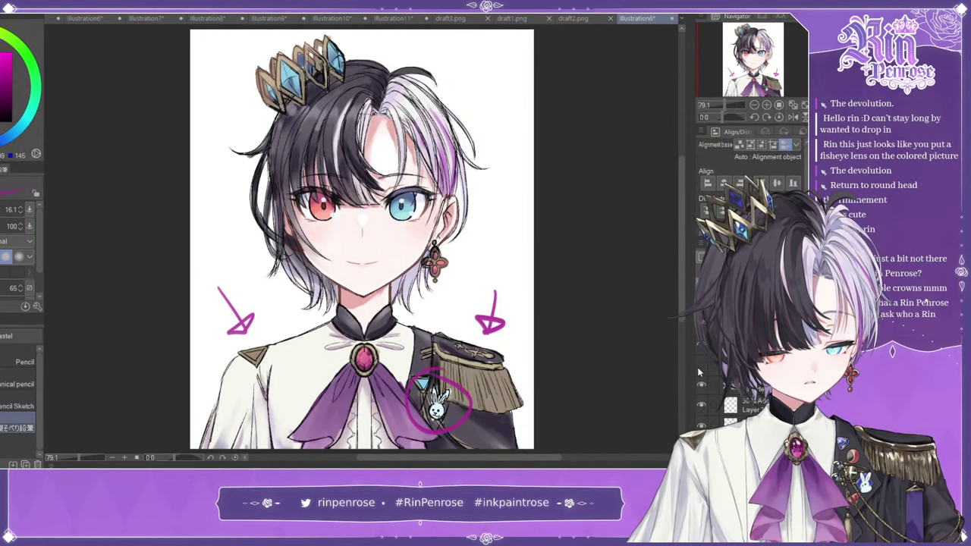
drag(298, 338, 323, 395)
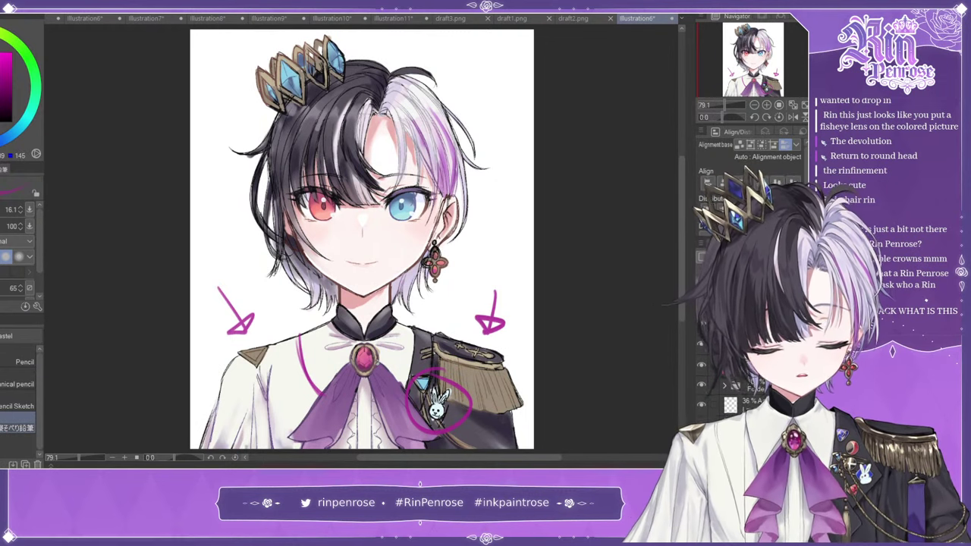
drag(449, 242, 454, 298)
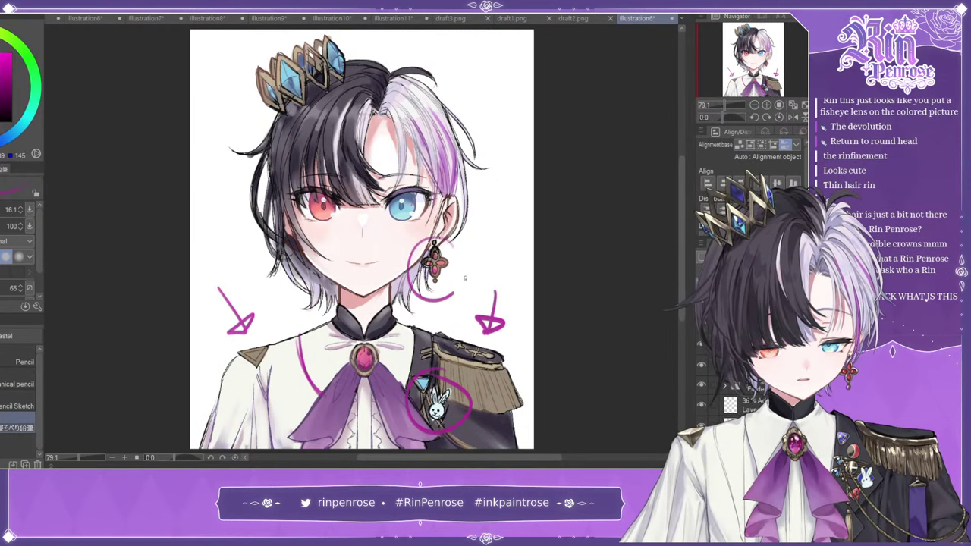
key(ctrl+z)
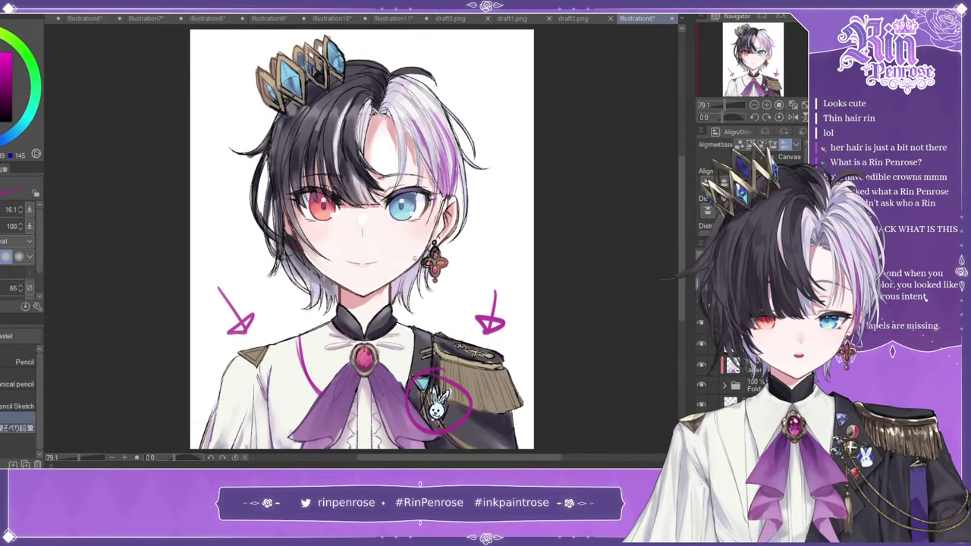
- Examine the portrait's face up close with its colouring hidden, and restore the colouring to review the whole picture
scroll(415, 192, up, 6)
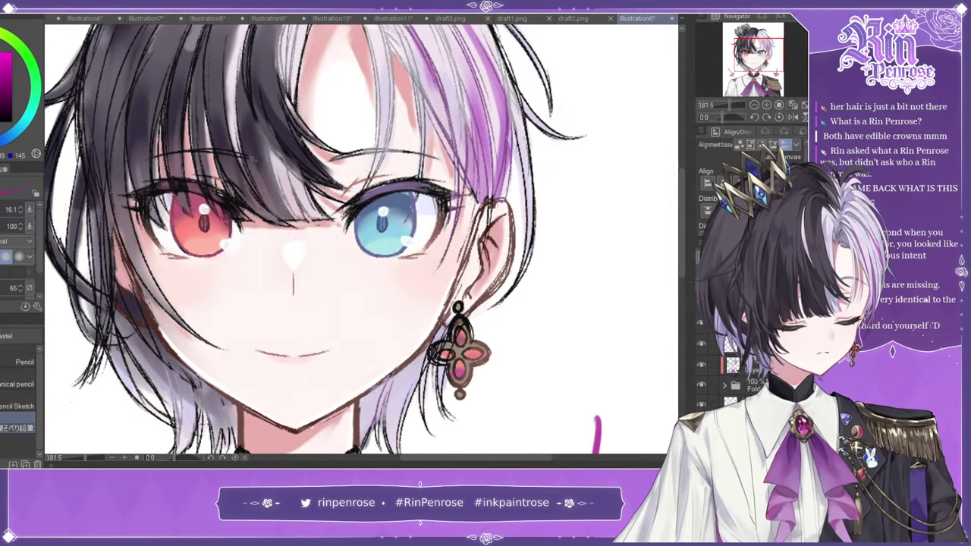
click(702, 426)
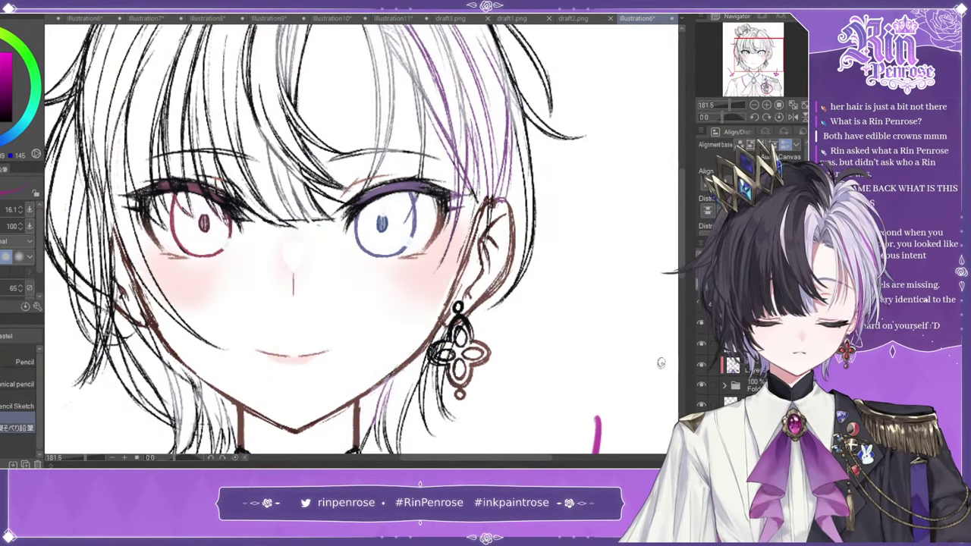
click(702, 344)
click(702, 344)
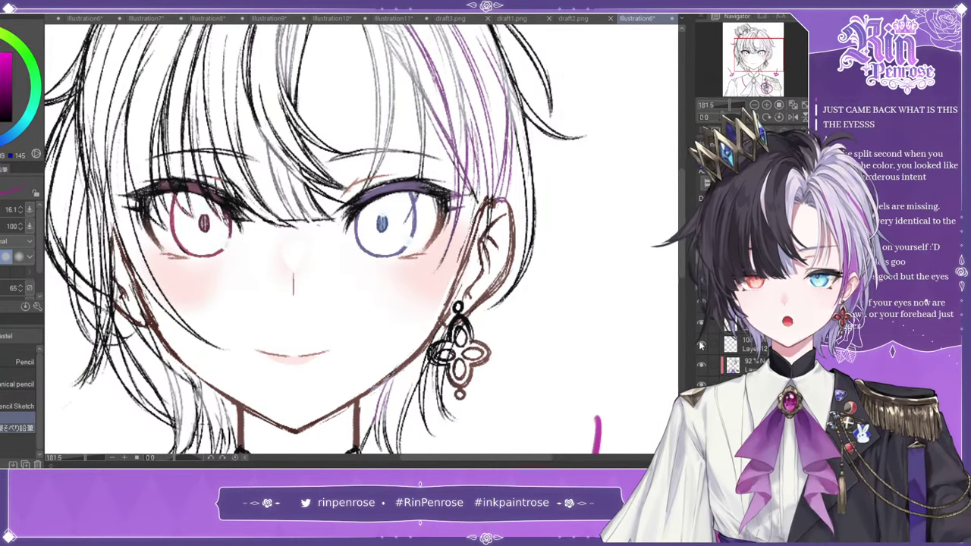
scroll(326, 293, down, 3)
click(701, 345)
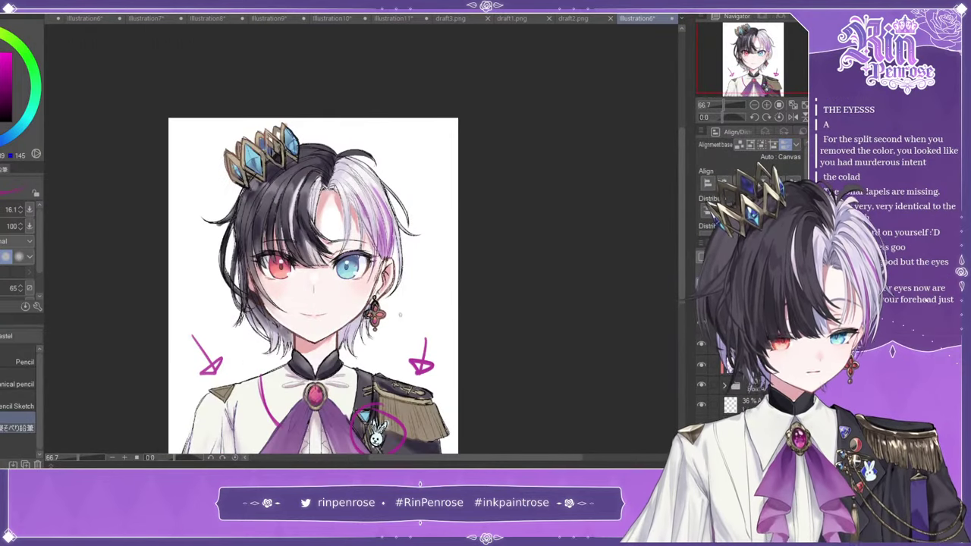
scroll(400, 315, down, 1)
scroll(328, 393, up, 4)
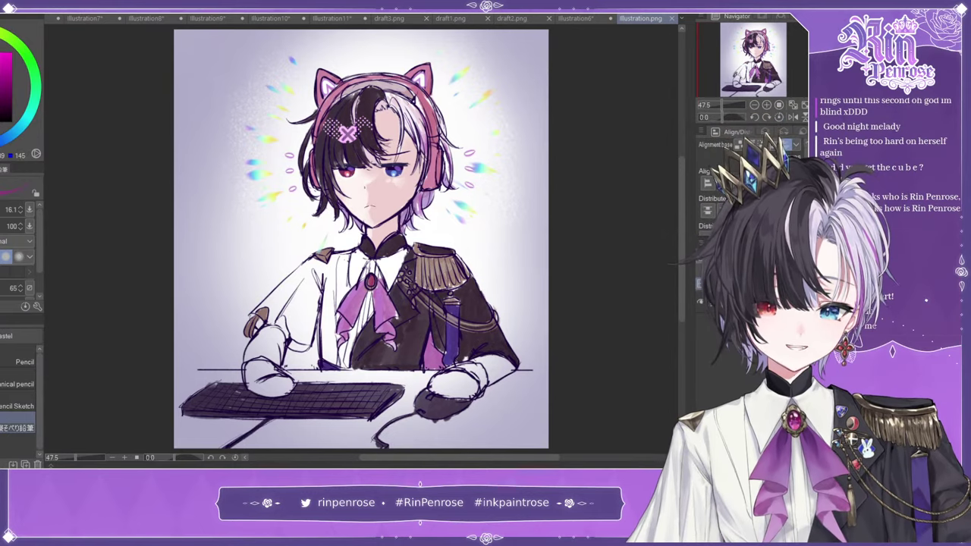
- Examine the cat-ear headphone drawing in illustration.png, from the face close up to the whole desk scene
scroll(350, 119, up, 11)
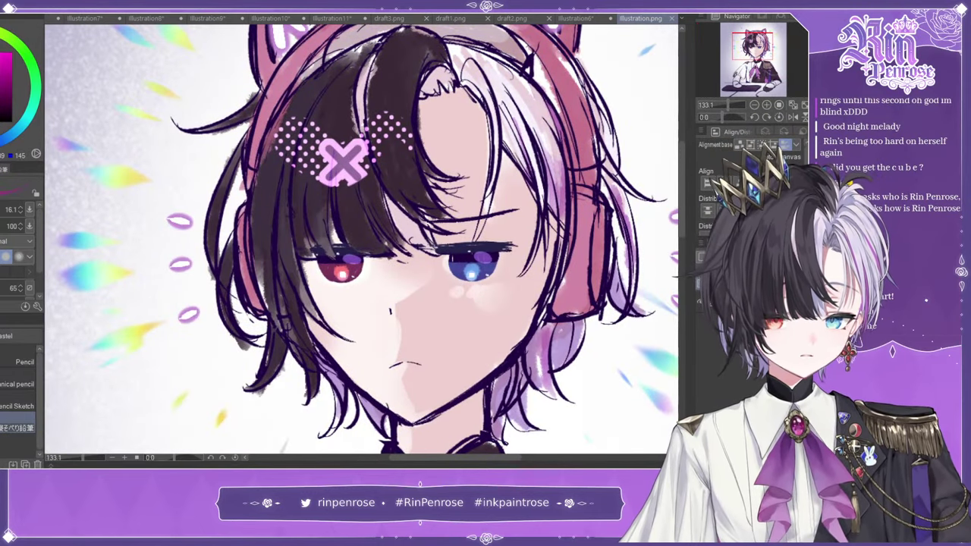
scroll(228, 183, down, 4)
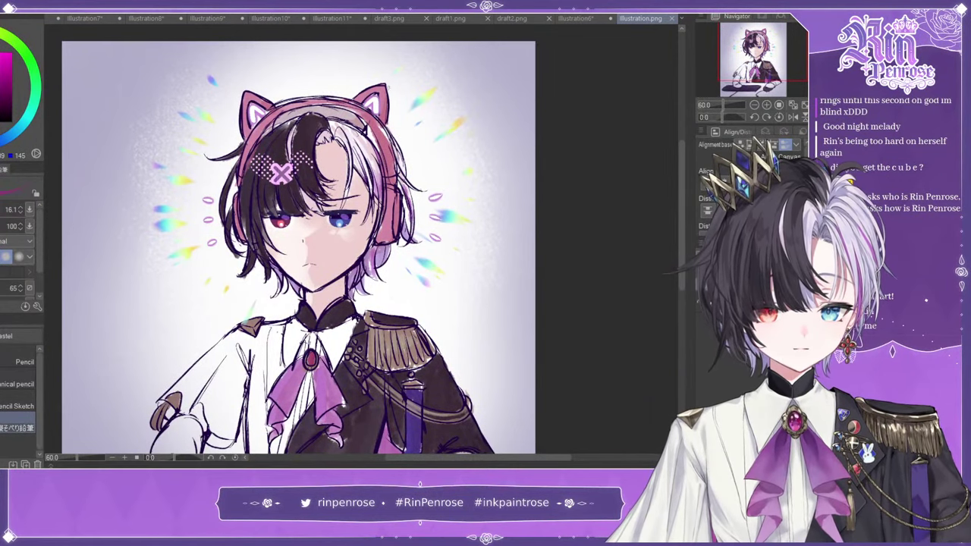
mouse_move(395, 75)
mouse_down()
mouse_move(418, 253)
mouse_move(405, 258)
mouse_up()
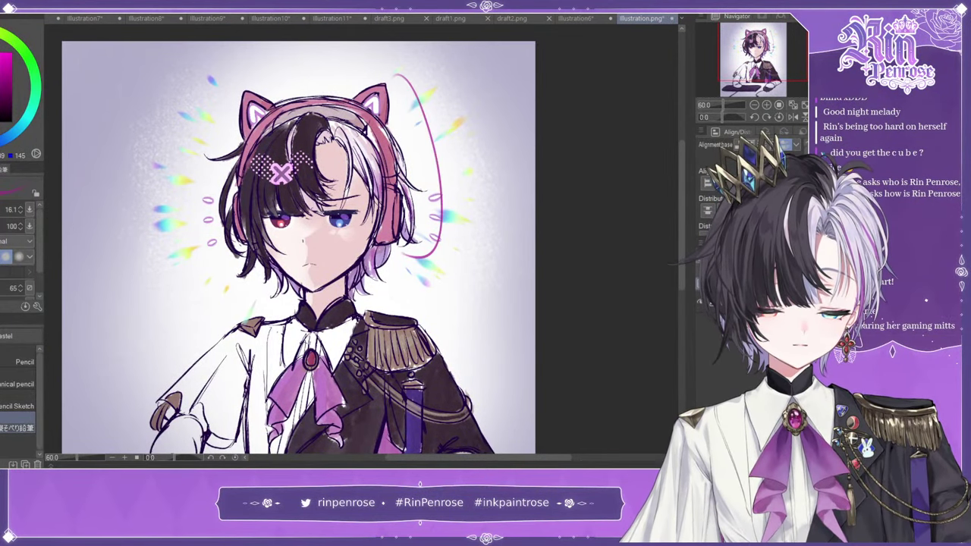
key(ctrl+z)
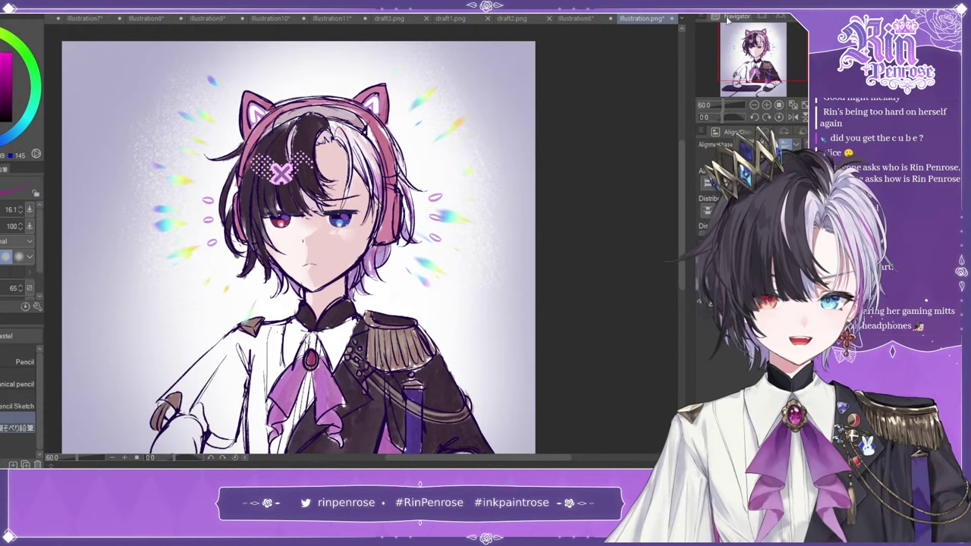
mouse_move(750, 65)
mouse_down()
mouse_move(751, 104)
mouse_move(756, 72)
mouse_up()
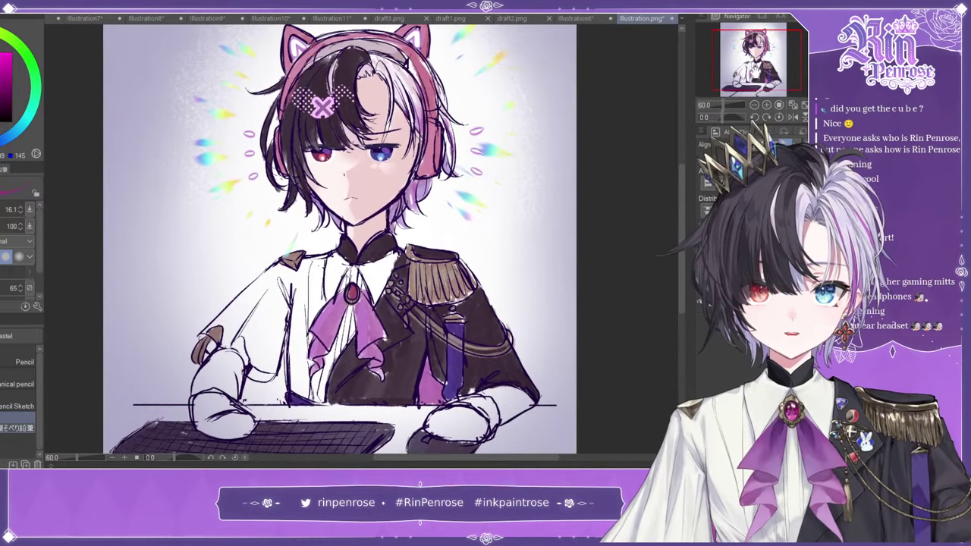
click(805, 105)
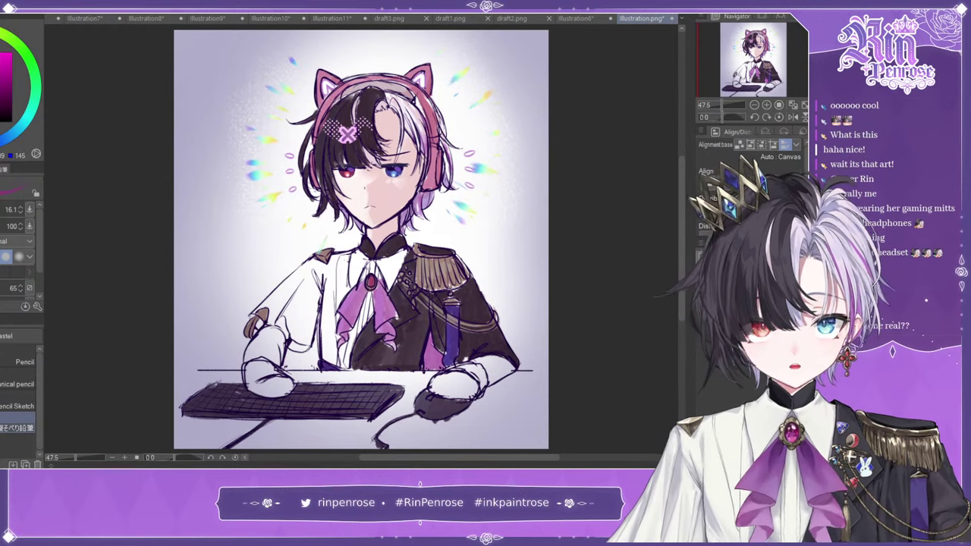
- Switch to illustration2.png and inspect the angry chibi's face and motion marks up to 400% zoom
key(ctrl+Tab)
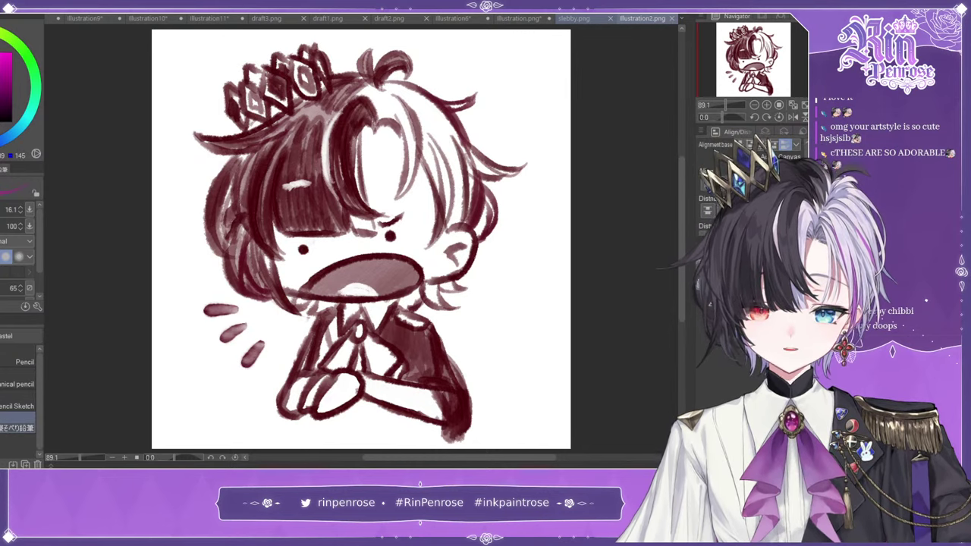
click(728, 105)
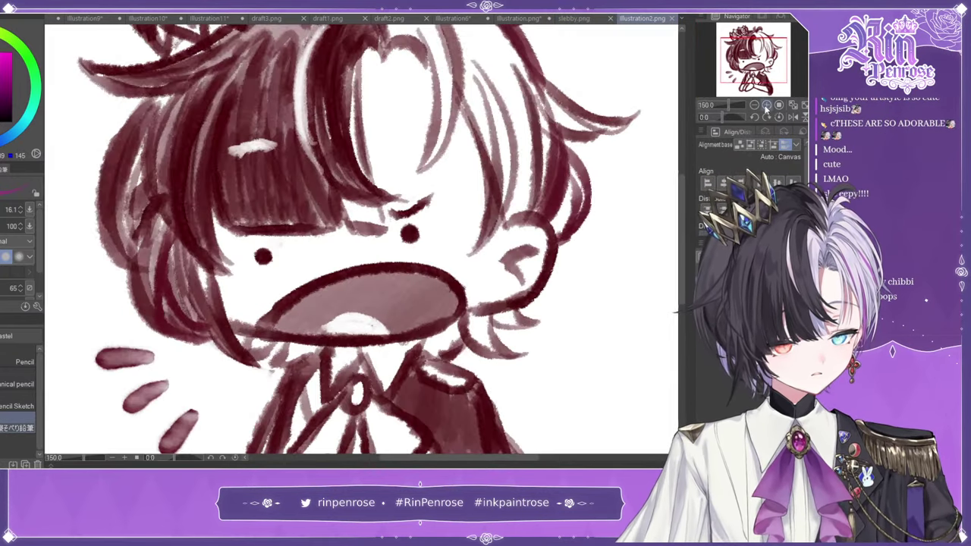
drag(744, 69, 745, 106)
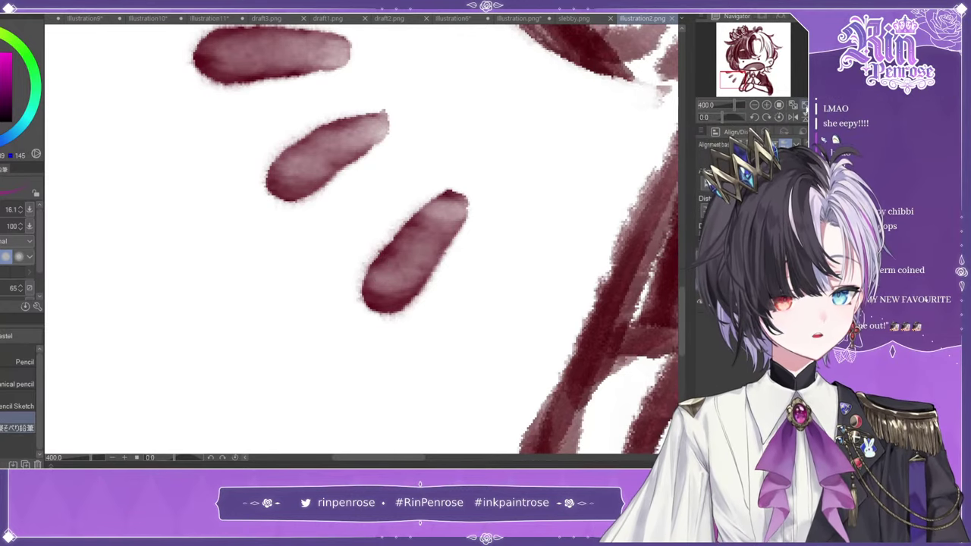
key(ctrl+0)
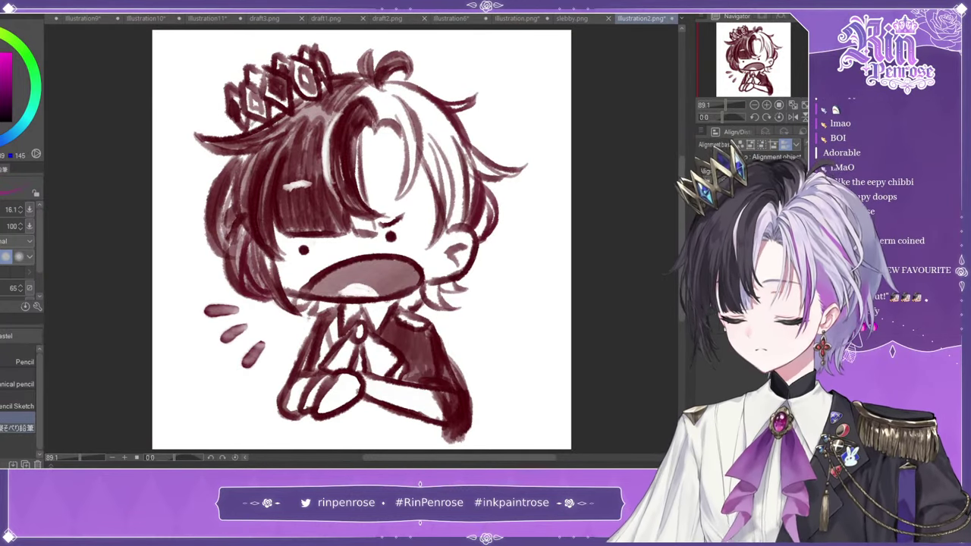
- Try a magenta stroke beside the chibi with the India ink blotting brush at size 25, and undo it
key(p)
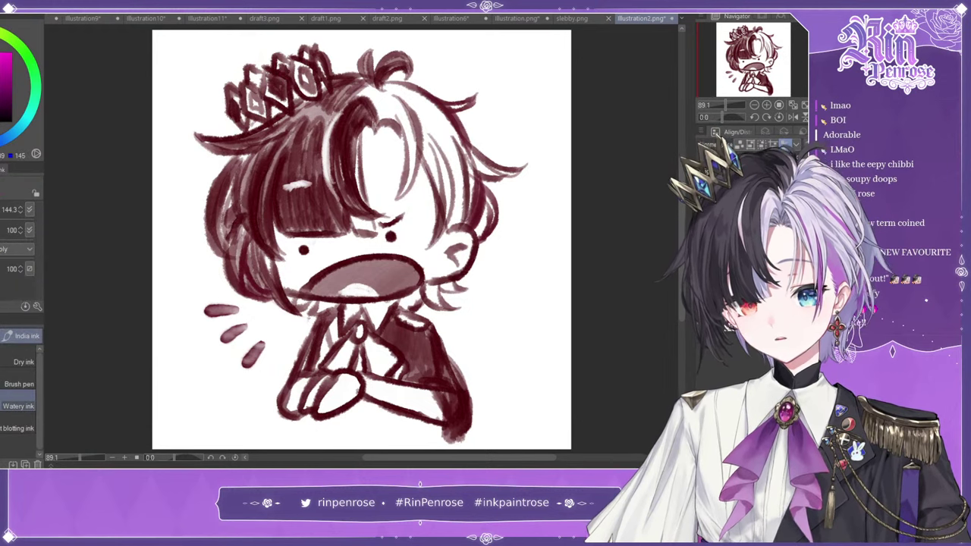
key(bracketleft)
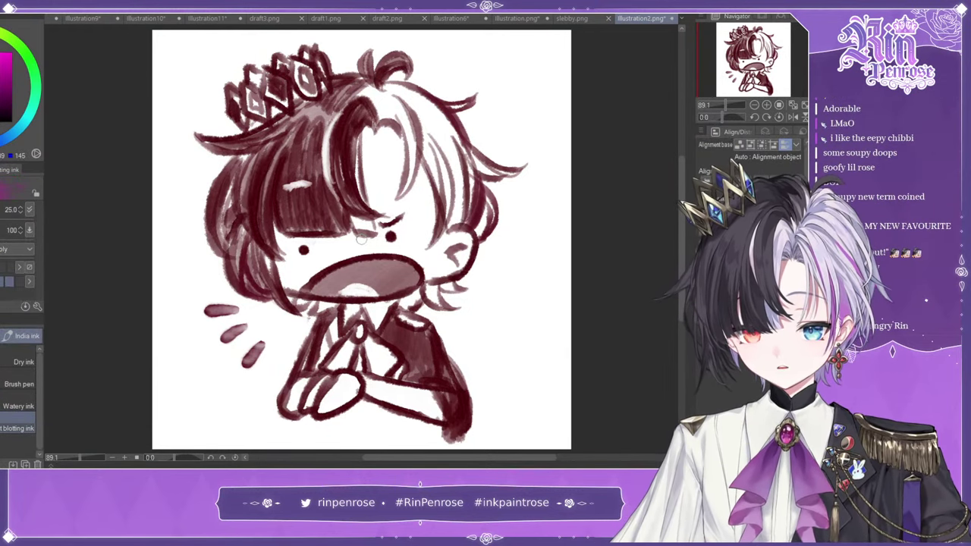
mouse_move(198, 243)
mouse_down()
mouse_move(189, 299)
mouse_move(202, 362)
mouse_move(189, 383)
mouse_up()
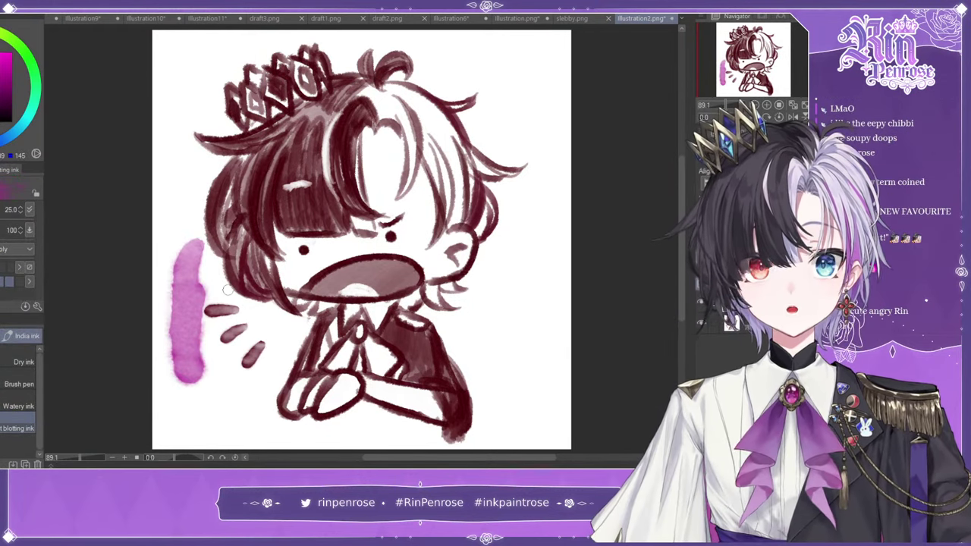
key(ctrl+z)
- Try overlapping black blotting ink strokes on both sides of the chibi to show the ink's build-up, and undo them
drag(5, 111, 11, 121)
mouse_move(178, 270)
mouse_down()
mouse_move(195, 418)
mouse_move(186, 327)
mouse_move(194, 375)
mouse_move(178, 378)
mouse_move(180, 315)
mouse_move(224, 413)
mouse_move(230, 386)
mouse_move(238, 417)
mouse_move(228, 414)
mouse_move(230, 380)
mouse_move(209, 390)
mouse_move(253, 420)
mouse_up()
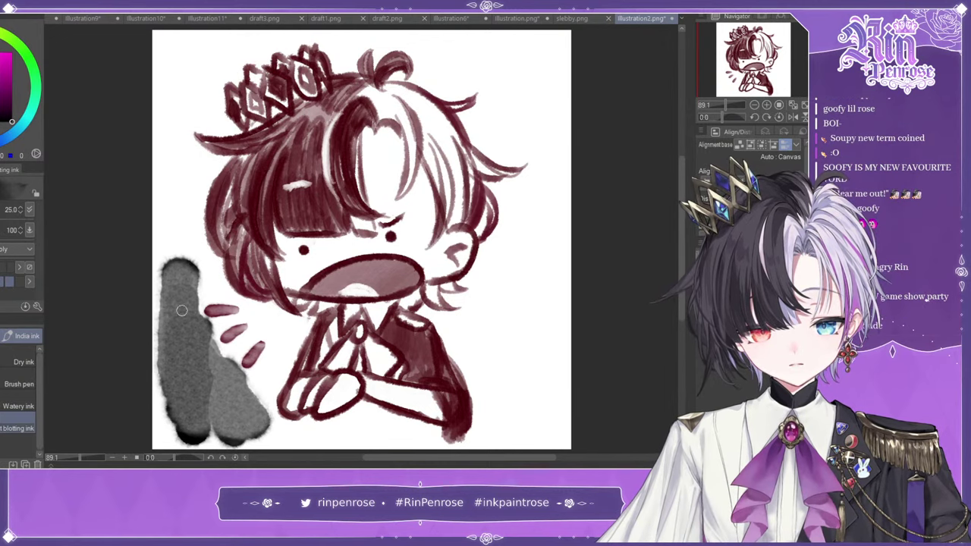
mouse_move(180, 299)
mouse_down()
mouse_move(175, 182)
mouse_move(201, 296)
mouse_up()
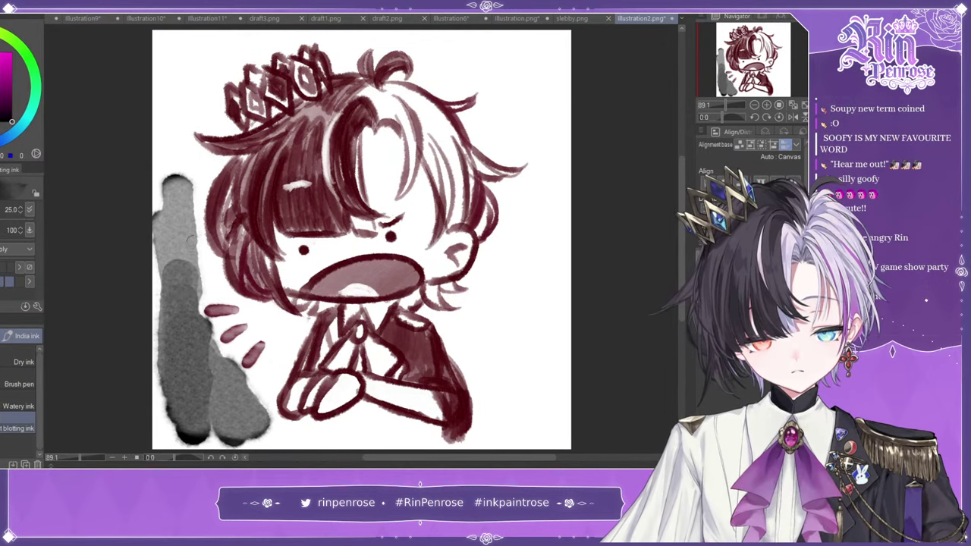
mouse_move(184, 229)
mouse_down()
mouse_move(181, 280)
mouse_move(178, 227)
mouse_move(181, 240)
mouse_up()
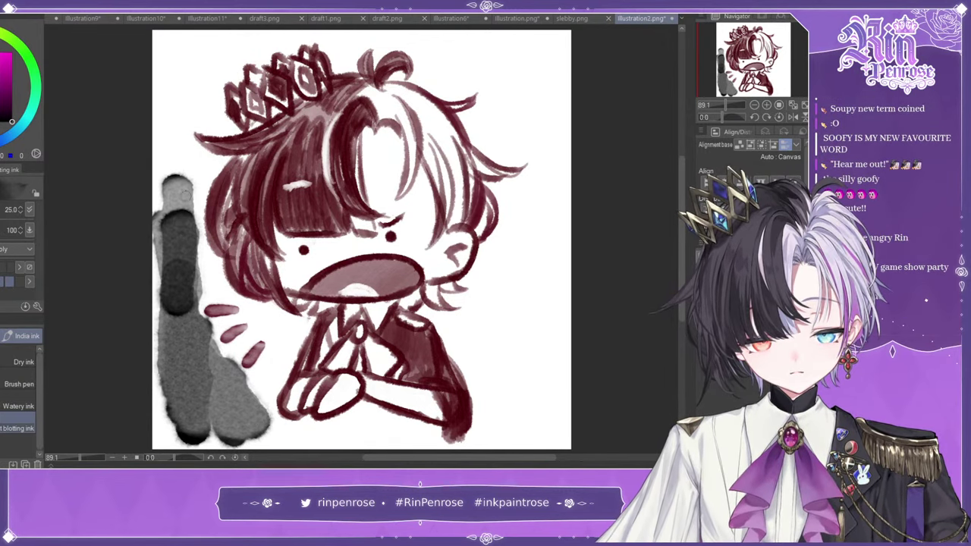
mouse_move(499, 75)
mouse_down()
mouse_move(542, 140)
mouse_move(505, 115)
mouse_move(524, 58)
mouse_move(482, 93)
mouse_move(522, 105)
mouse_move(506, 147)
mouse_move(547, 173)
mouse_move(543, 145)
mouse_move(502, 153)
mouse_move(496, 103)
mouse_move(508, 55)
mouse_move(470, 98)
mouse_move(534, 78)
mouse_move(503, 123)
mouse_move(509, 99)
mouse_move(539, 177)
mouse_move(499, 311)
mouse_move(522, 278)
mouse_move(534, 231)
mouse_move(491, 133)
mouse_move(507, 49)
mouse_up()
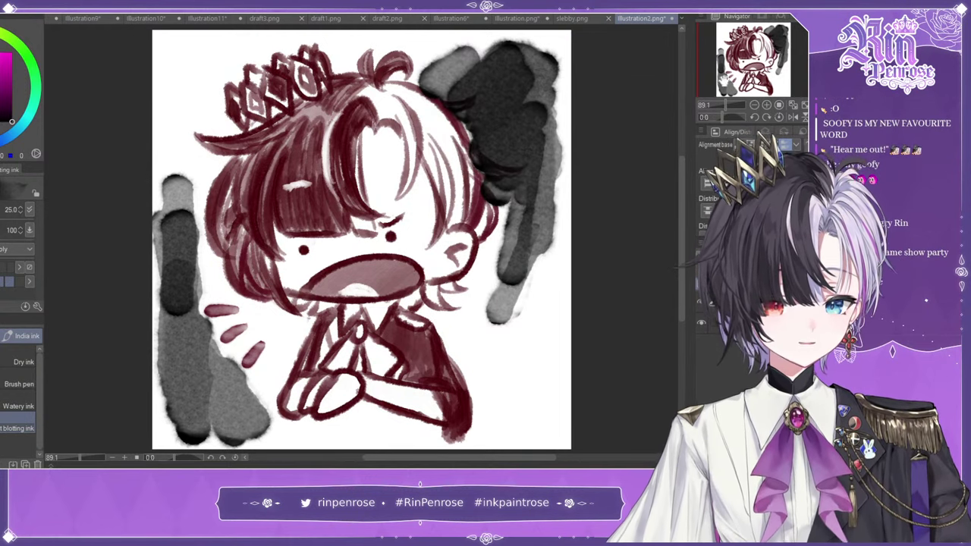
key(ctrl+z)
key(ctrl+z)
key(ctrl+z)
key(ctrl+z)
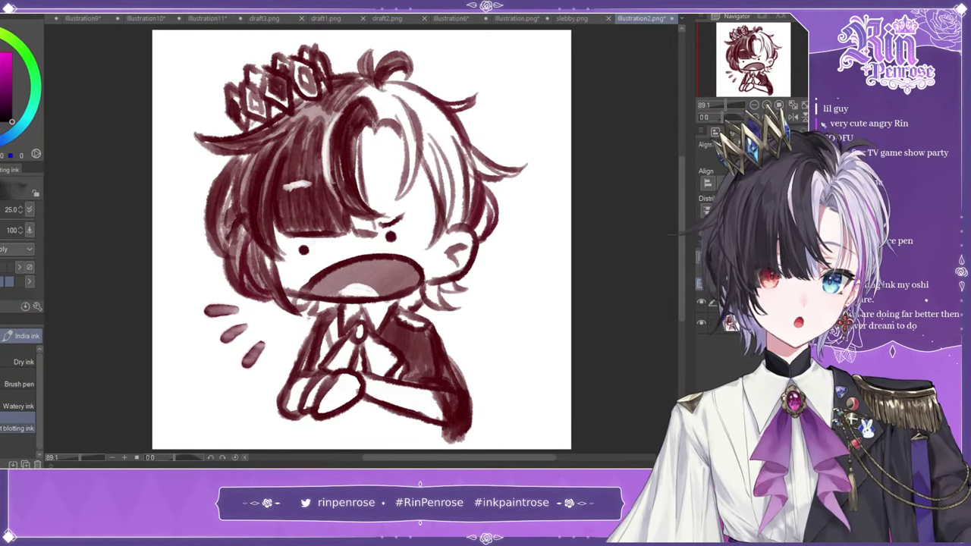
- Review the ribbon-filled sketch in rirodebutart.png in a horizontally flipped view, and restore its normal orientation
key(ctrl+Tab)
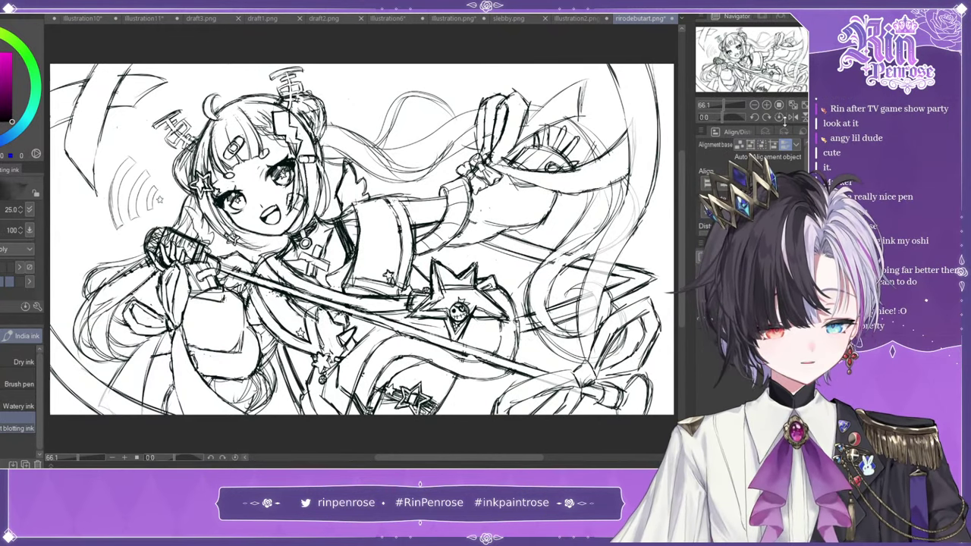
click(794, 116)
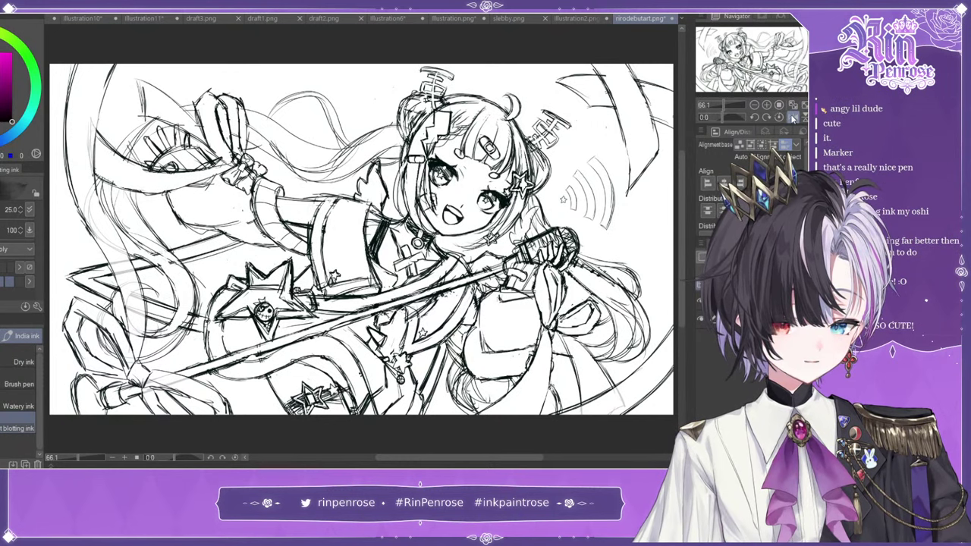
click(794, 112)
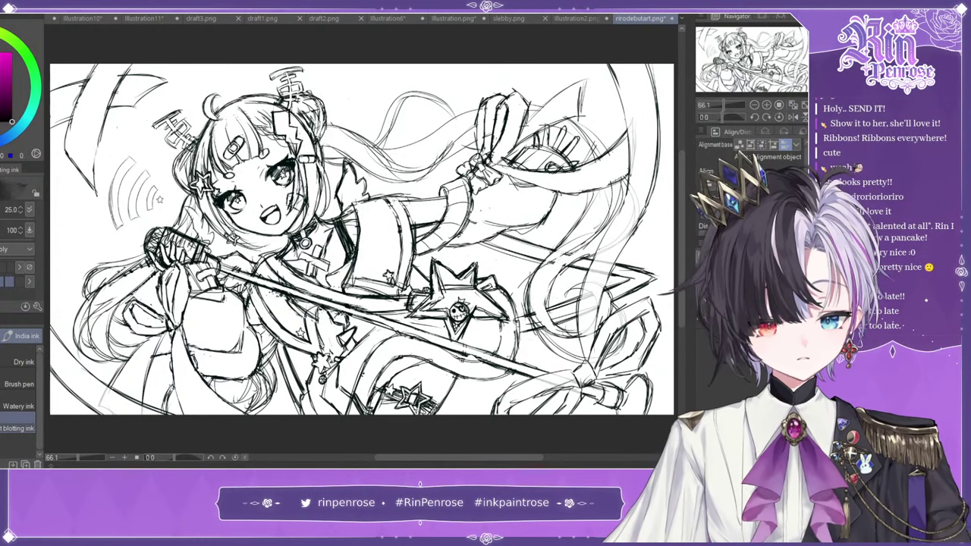
- Color the bangs and face-framing locks pink with blotting ink at size 25, keeping the paint beneath the line art
click(2, 90)
click(8, 64)
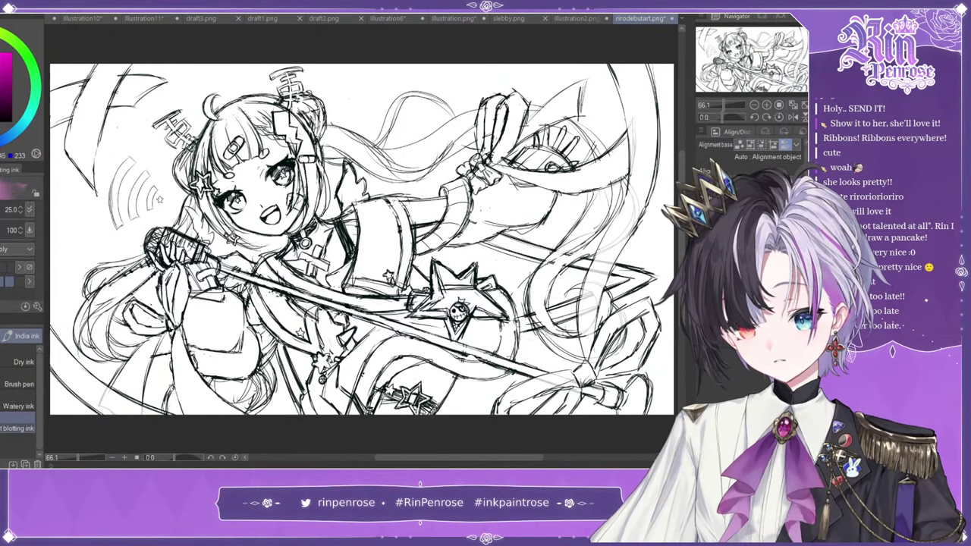
drag(205, 144, 253, 114)
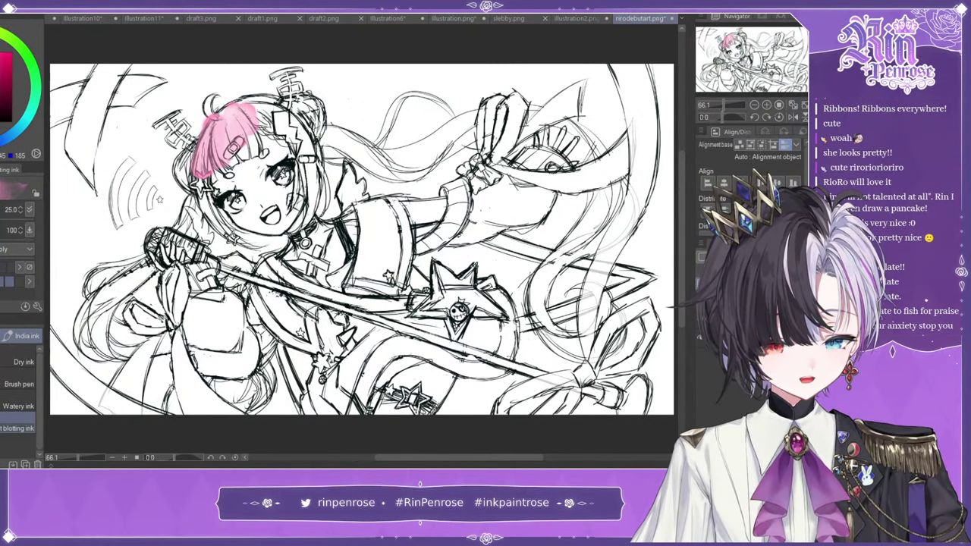
drag(740, 320, 740, 343)
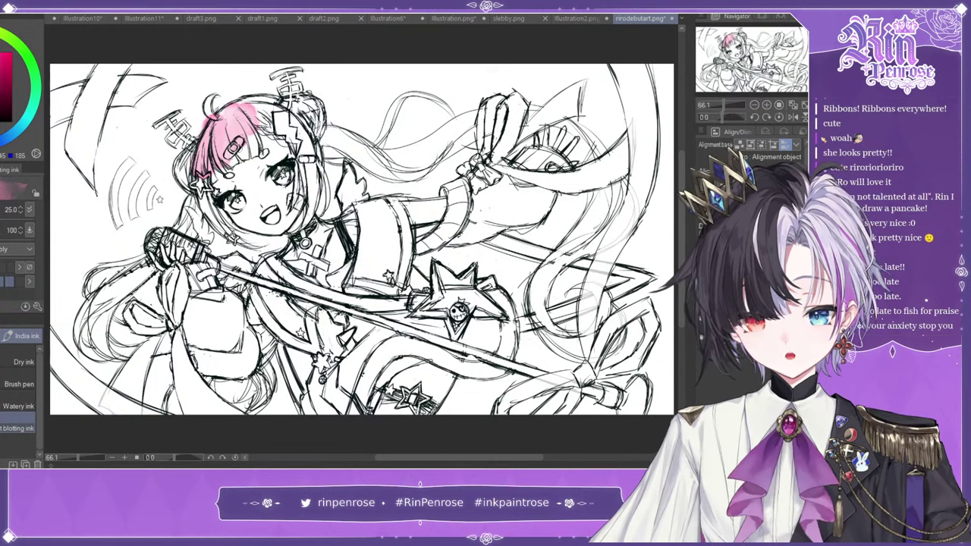
mouse_move(247, 135)
mouse_down()
mouse_move(255, 153)
mouse_move(247, 135)
mouse_move(276, 103)
mouse_move(308, 157)
mouse_move(308, 218)
mouse_move(313, 167)
mouse_move(299, 203)
mouse_up()
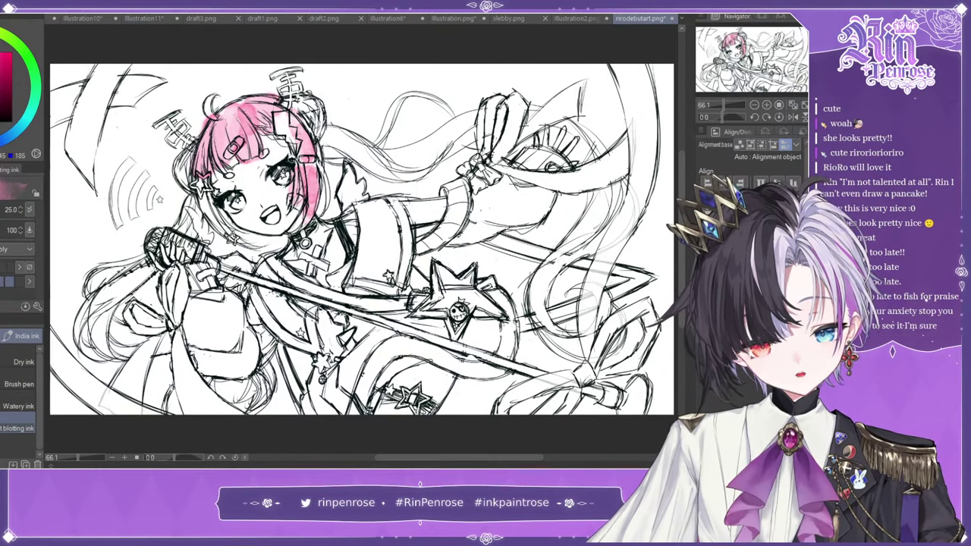
drag(224, 199, 253, 253)
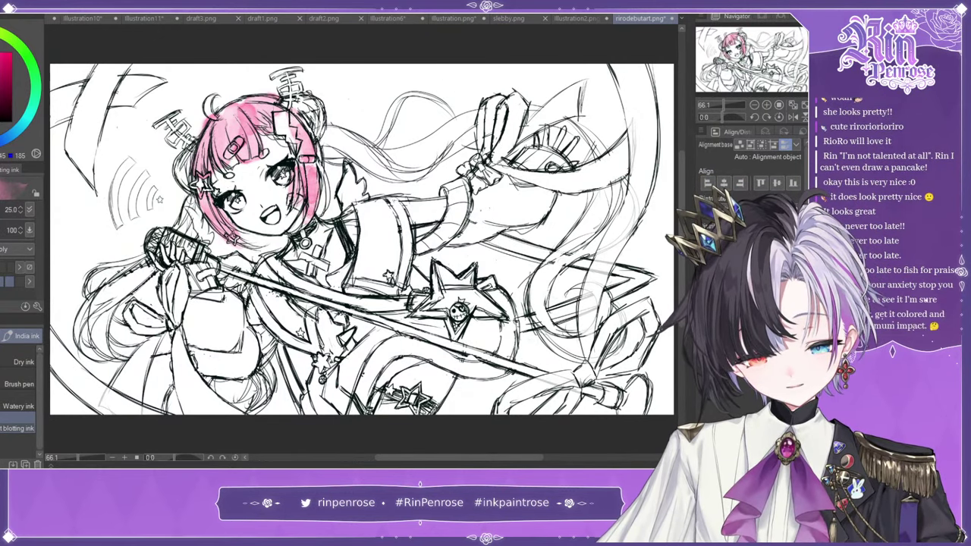
- Color the twintail behind the microphone hand pink, from beside the face down to its curled ends
drag(193, 193, 183, 233)
mouse_move(152, 262)
mouse_down()
mouse_move(99, 313)
mouse_move(105, 349)
mouse_up()
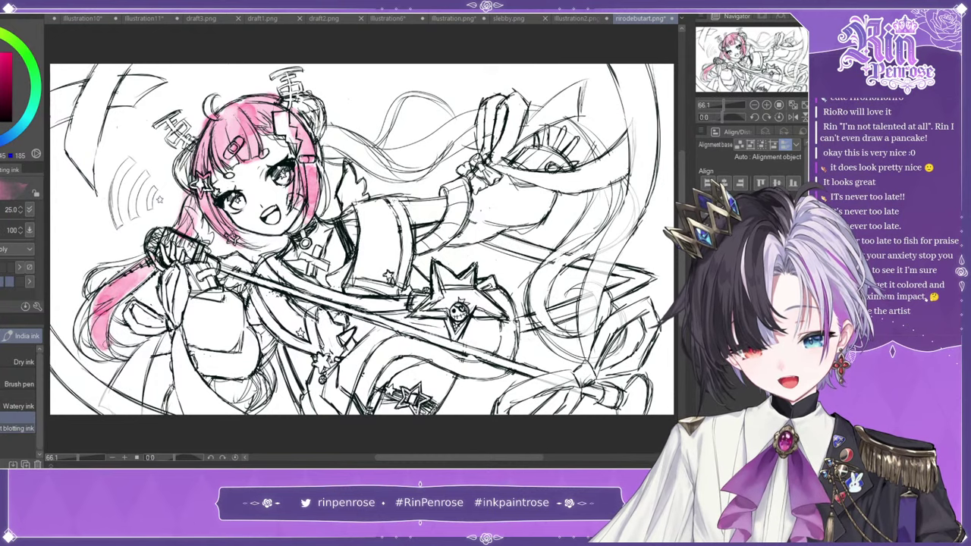
drag(104, 295, 81, 328)
mouse_move(143, 255)
mouse_down()
mouse_move(88, 286)
mouse_move(93, 360)
mouse_move(152, 303)
mouse_up()
- Color the twintail streaming behind the outstretched arm, the hair buns, the remaining hair ends and the ahoge pink
mouse_move(321, 135)
mouse_down()
mouse_move(399, 178)
mouse_move(478, 108)
mouse_up()
mouse_move(383, 140)
mouse_down()
mouse_move(416, 96)
mouse_move(451, 109)
mouse_up()
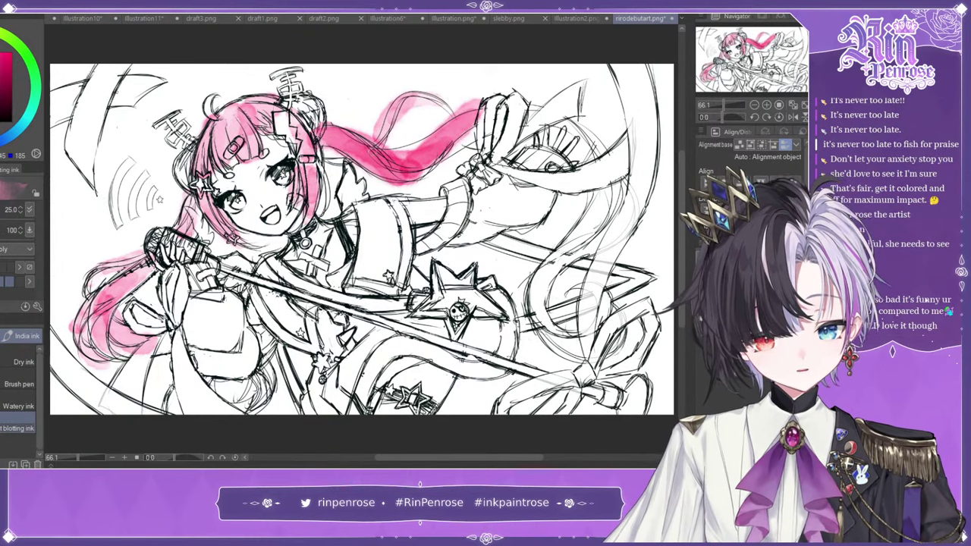
mouse_move(323, 143)
mouse_down()
mouse_move(355, 159)
mouse_move(323, 141)
mouse_move(333, 209)
mouse_up()
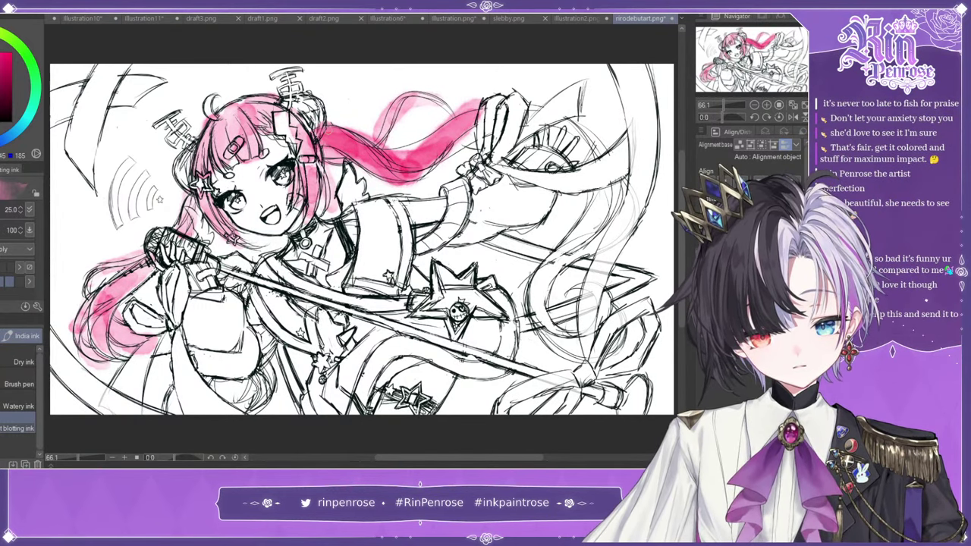
drag(320, 119, 293, 101)
drag(186, 151, 183, 186)
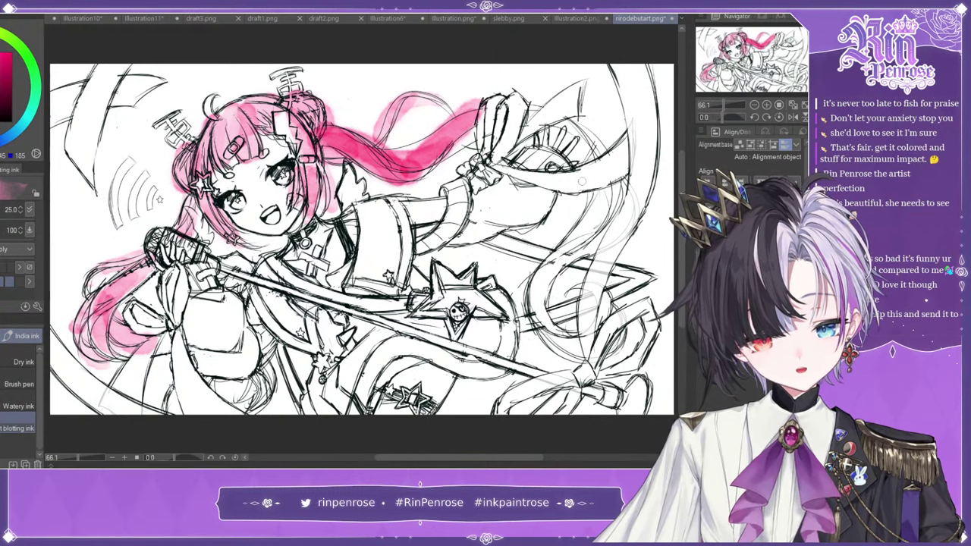
mouse_move(556, 327)
mouse_down()
mouse_move(540, 277)
mouse_move(624, 170)
mouse_move(547, 115)
mouse_up()
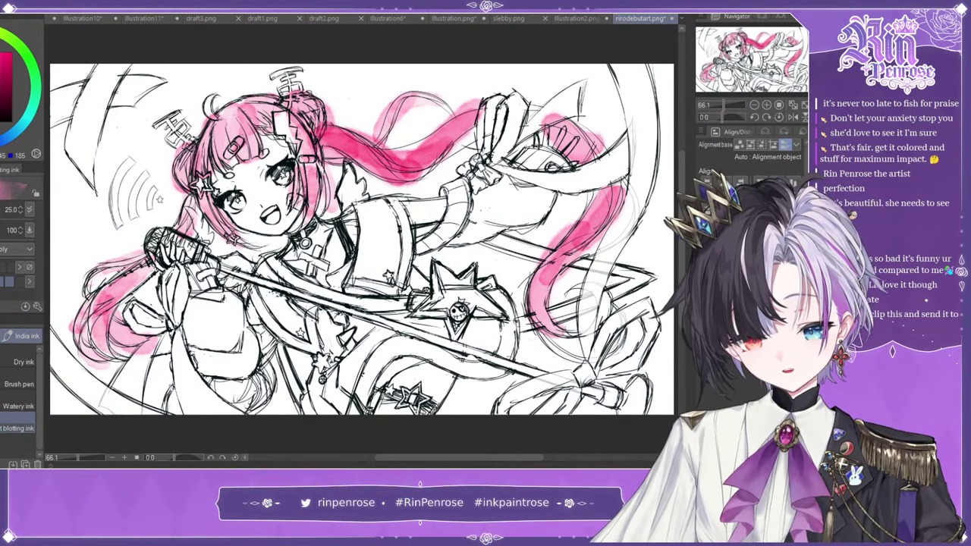
mouse_move(265, 363)
mouse_down()
mouse_move(261, 405)
mouse_move(252, 410)
mouse_up()
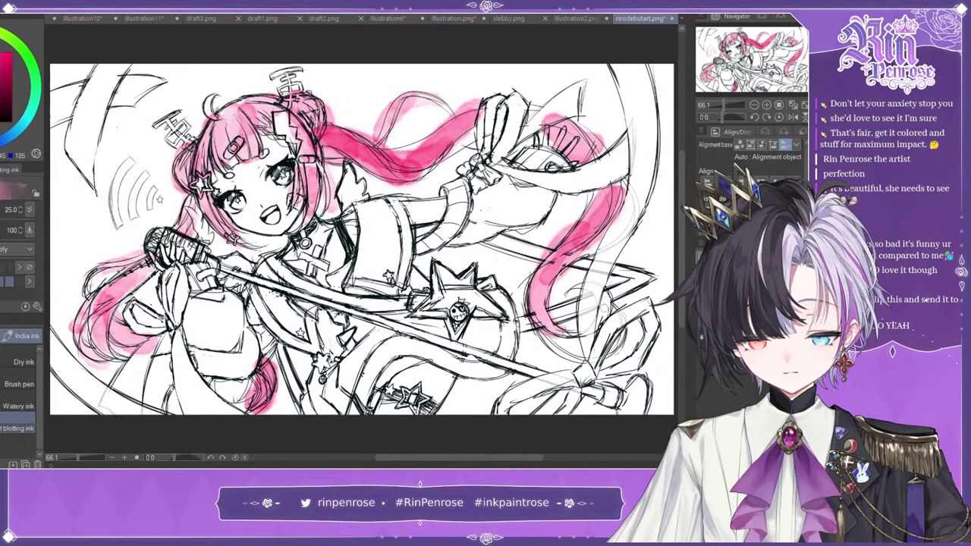
mouse_move(194, 114)
mouse_down()
mouse_move(209, 97)
mouse_move(231, 115)
mouse_up()
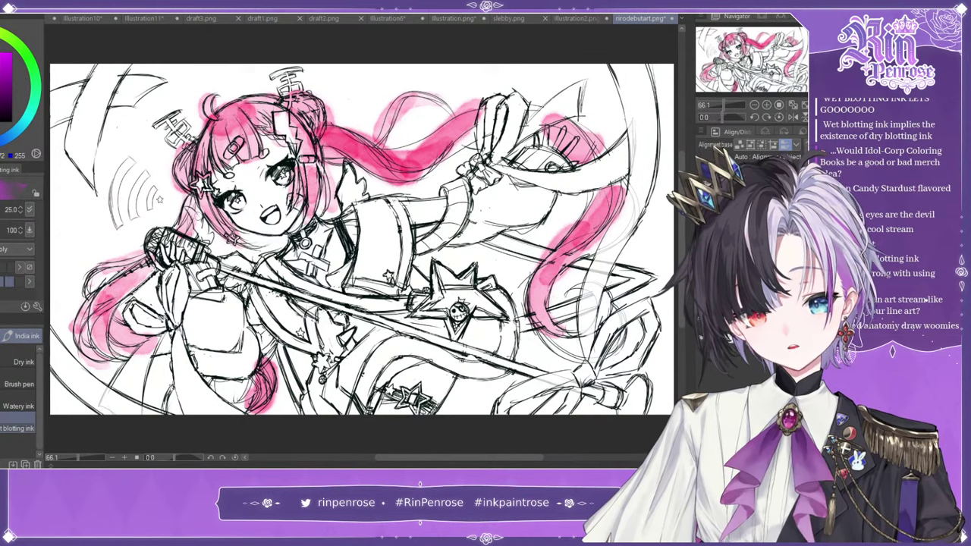
- Blend violet blotting ink into the twintails, hair ends and face-framing locks as shading over the pink
mouse_move(151, 269)
mouse_down()
mouse_move(105, 334)
mouse_move(117, 353)
mouse_move(149, 340)
mouse_up()
drag(255, 387, 249, 410)
drag(324, 148, 374, 180)
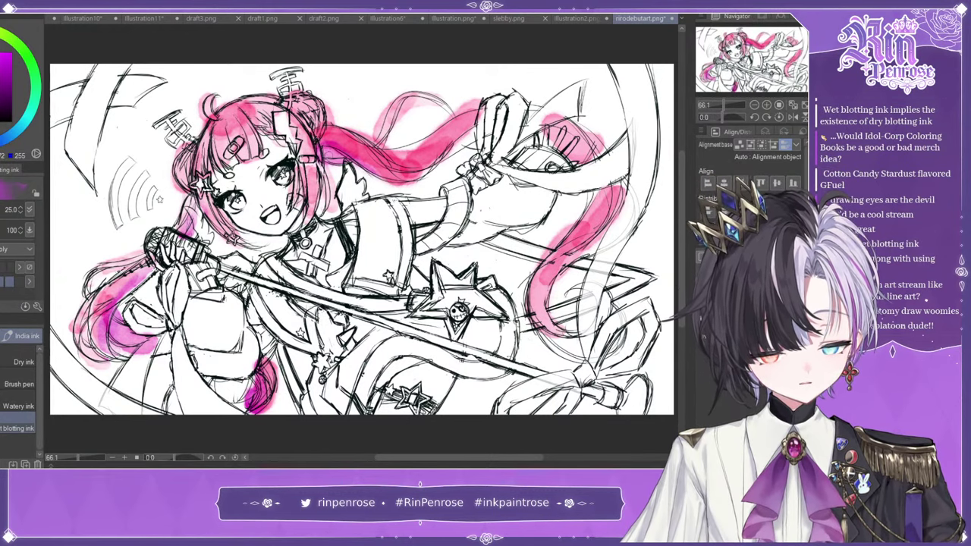
drag(439, 161, 479, 115)
drag(546, 122, 587, 158)
mouse_move(598, 193)
mouse_down()
mouse_move(557, 238)
mouse_move(535, 288)
mouse_move(547, 262)
mouse_up()
mouse_move(599, 217)
mouse_down()
mouse_move(535, 281)
mouse_move(542, 334)
mouse_up()
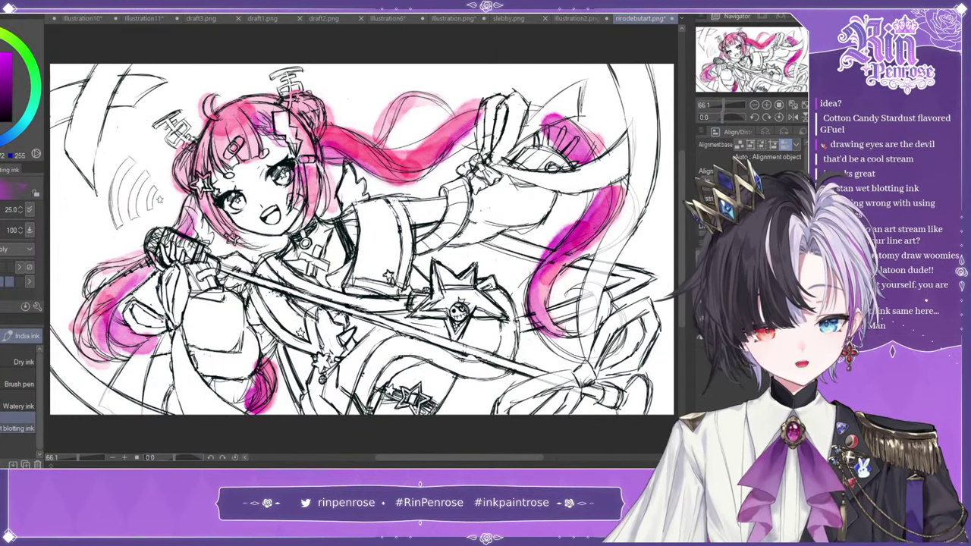
drag(304, 171, 308, 217)
drag(210, 195, 237, 245)
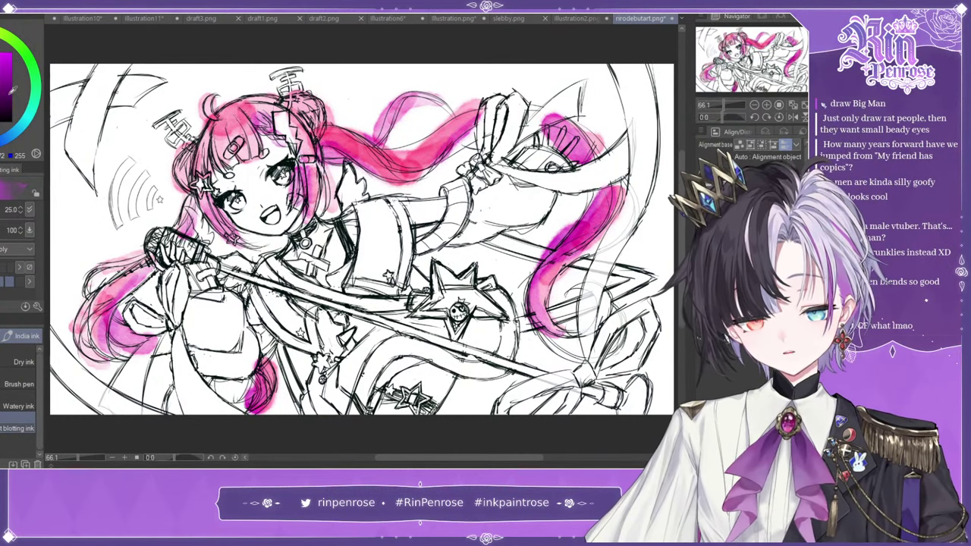
- Color the large background ribbons and the big bow at the microphone stand's end violet
mouse_move(99, 148)
mouse_down()
mouse_move(83, 174)
mouse_move(114, 62)
mouse_move(76, 182)
mouse_move(91, 144)
mouse_move(61, 108)
mouse_move(153, 80)
mouse_up()
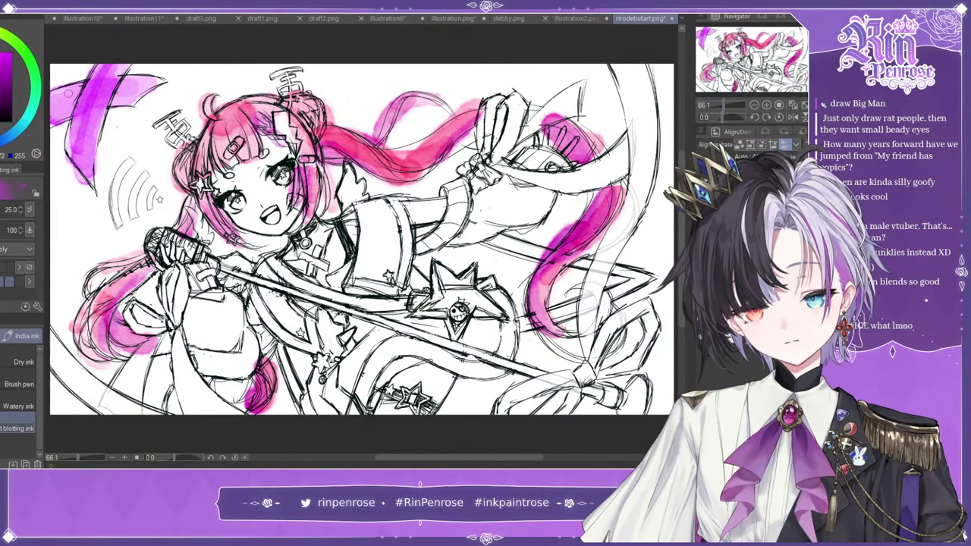
mouse_move(72, 367)
mouse_down()
mouse_move(97, 400)
mouse_move(90, 394)
mouse_move(167, 411)
mouse_up()
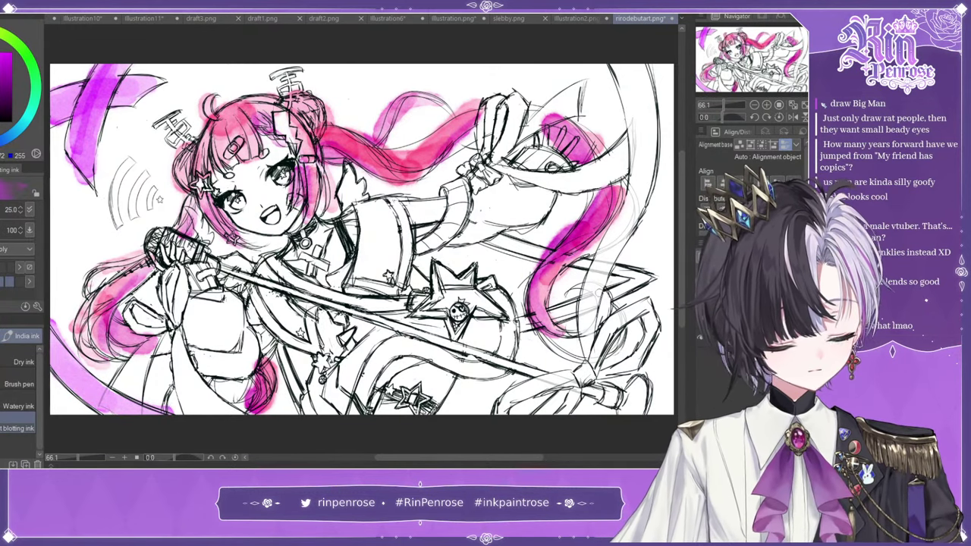
mouse_move(586, 360)
mouse_down()
mouse_move(641, 178)
mouse_move(611, 68)
mouse_move(624, 173)
mouse_up()
mouse_move(580, 370)
mouse_down()
mouse_move(586, 376)
mouse_move(542, 420)
mouse_move(510, 404)
mouse_move(497, 409)
mouse_move(628, 307)
mouse_move(618, 375)
mouse_move(600, 384)
mouse_move(640, 356)
mouse_up()
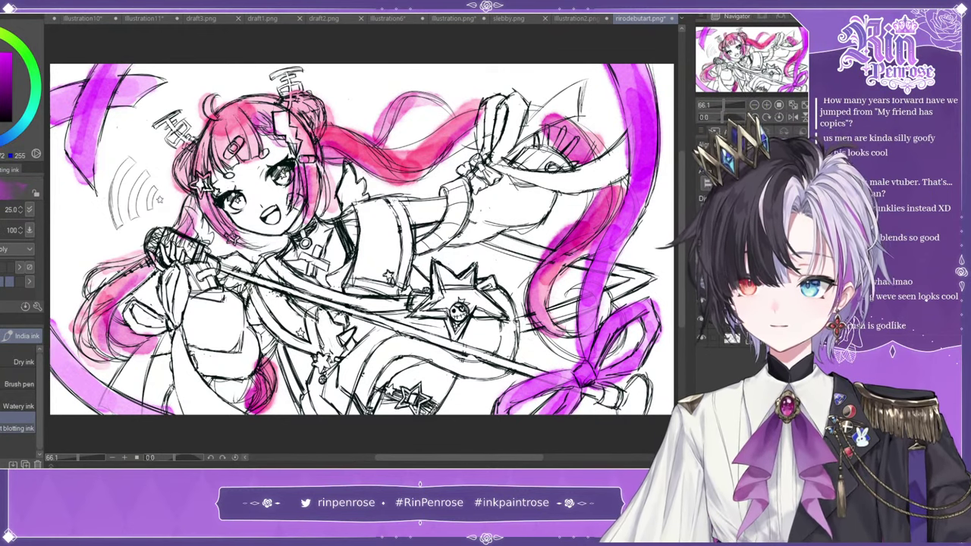
- Try violet Watery ink strokes at size 144.3 near the upper ribbon, undo them, and return to the blotting ink
click(6, 406)
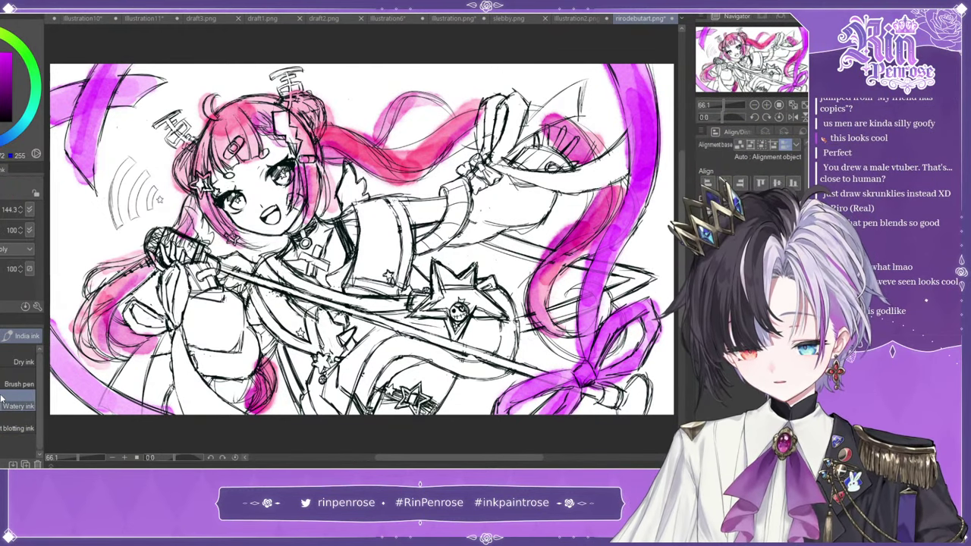
mouse_move(140, 129)
mouse_down()
mouse_move(116, 167)
mouse_move(124, 189)
mouse_move(158, 180)
mouse_move(124, 192)
mouse_move(182, 110)
mouse_up()
key(ctrl+z)
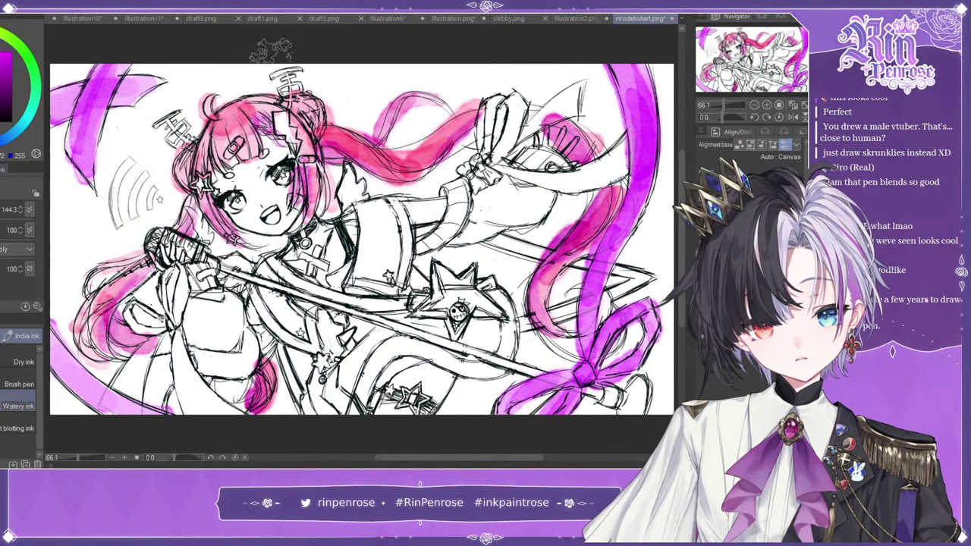
drag(92, 134, 114, 70)
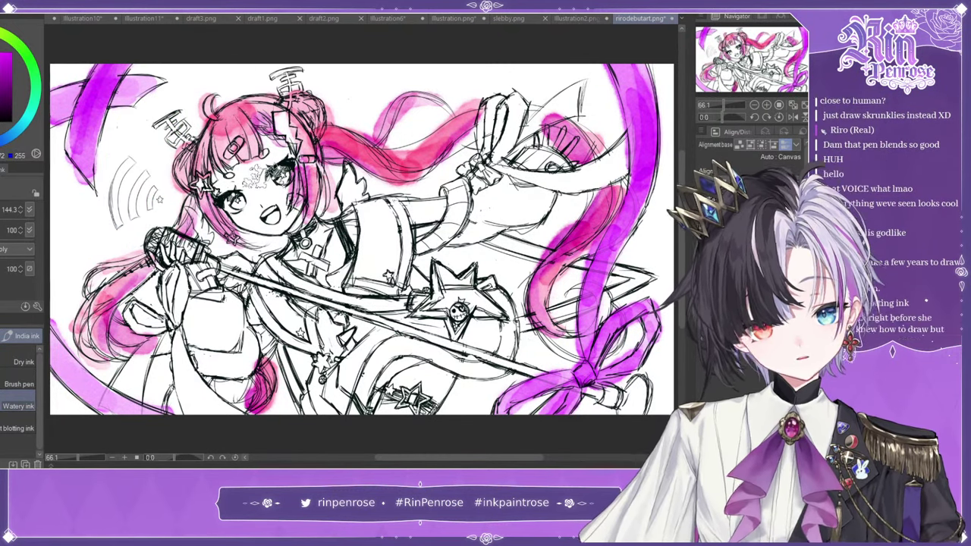
key(ctrl+z)
key(ctrl+z)
click(17, 428)
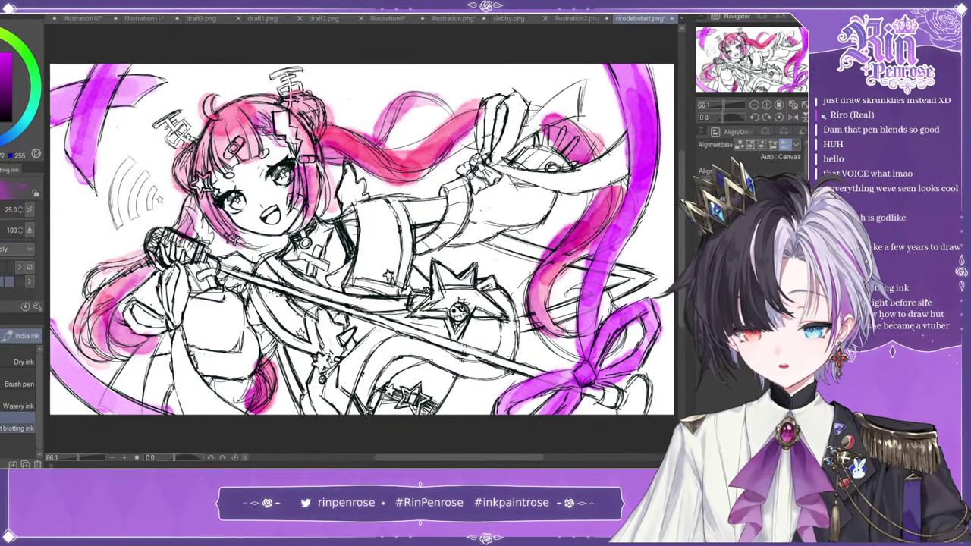
- Try violet strokes over the sound-wave marks with the gouache brush at size 93.4 and Oil paint at size 49.2, and undo them
click(2, 336)
drag(38, 400, 42, 442)
click(3, 354)
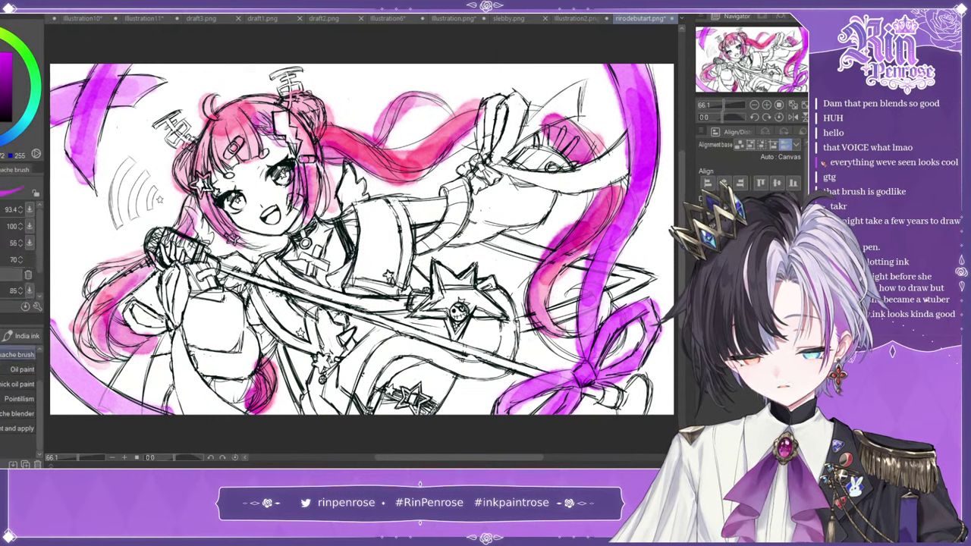
drag(128, 131, 140, 204)
key(ctrl+z)
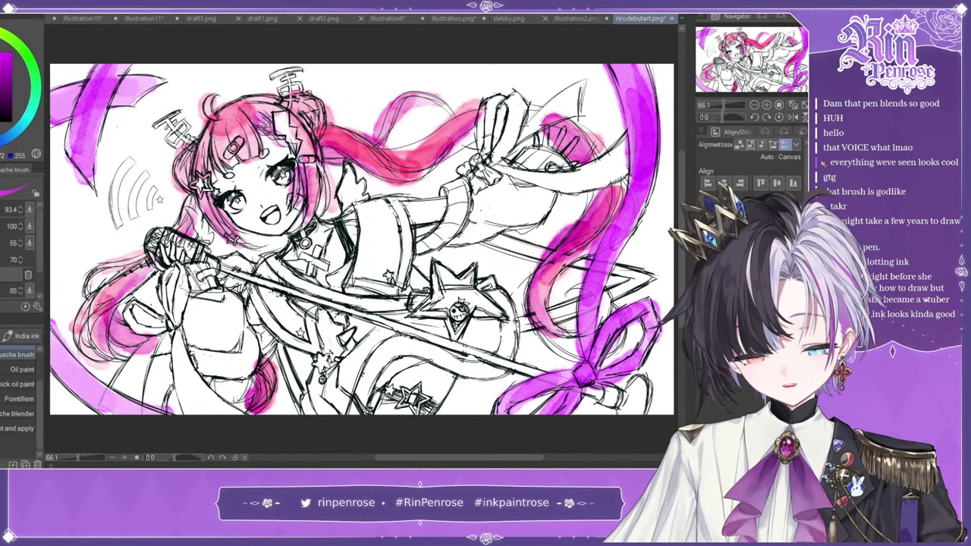
click(21, 370)
mouse_move(140, 137)
mouse_down()
mouse_move(135, 207)
mouse_move(118, 190)
mouse_move(142, 127)
mouse_up()
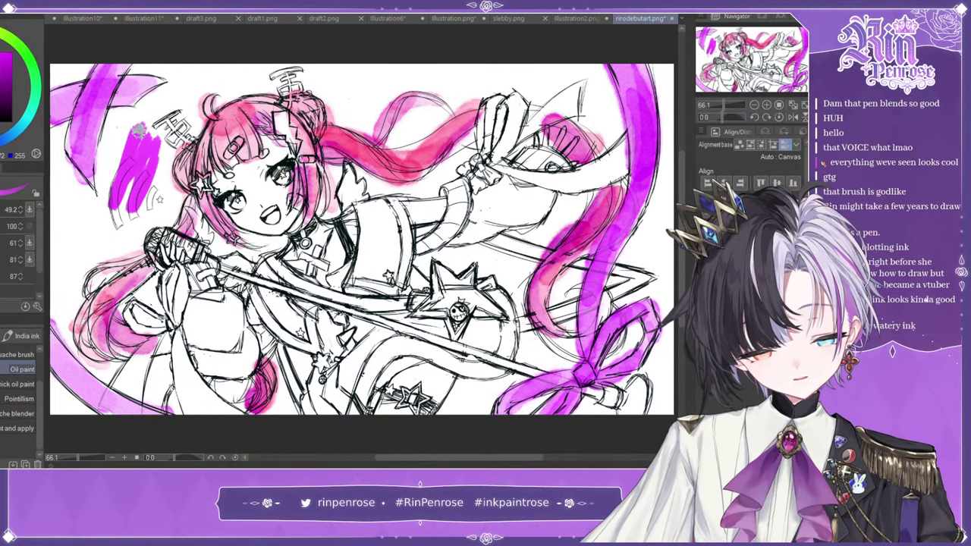
key(ctrl+z)
- Try Oil paint and Gouache strokes around the streaming twintail at 100% zoom, undo them, and keep Gouache as the brush
click(779, 105)
click(777, 39)
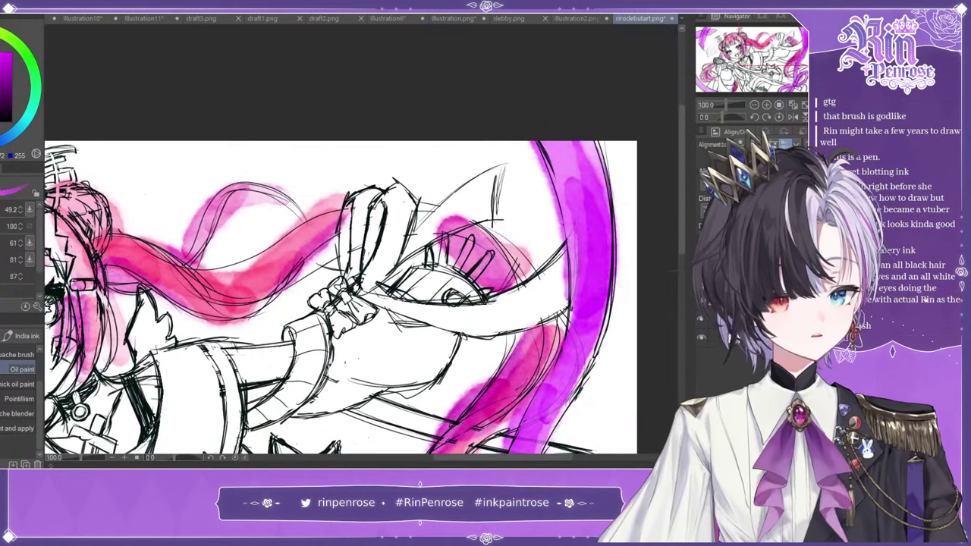
mouse_move(489, 163)
mouse_down()
mouse_move(471, 199)
mouse_move(508, 248)
mouse_up()
key(ctrl+z)
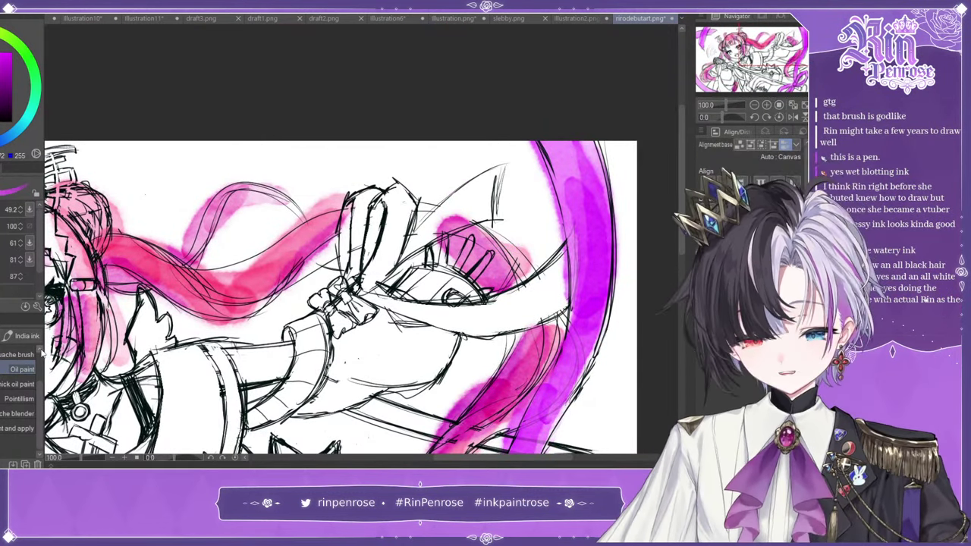
scroll(27, 370, up, 3)
click(19, 369)
mouse_move(144, 198)
mouse_down()
mouse_move(163, 178)
mouse_move(182, 194)
mouse_move(205, 175)
mouse_move(204, 159)
mouse_up()
key(ctrl+z)
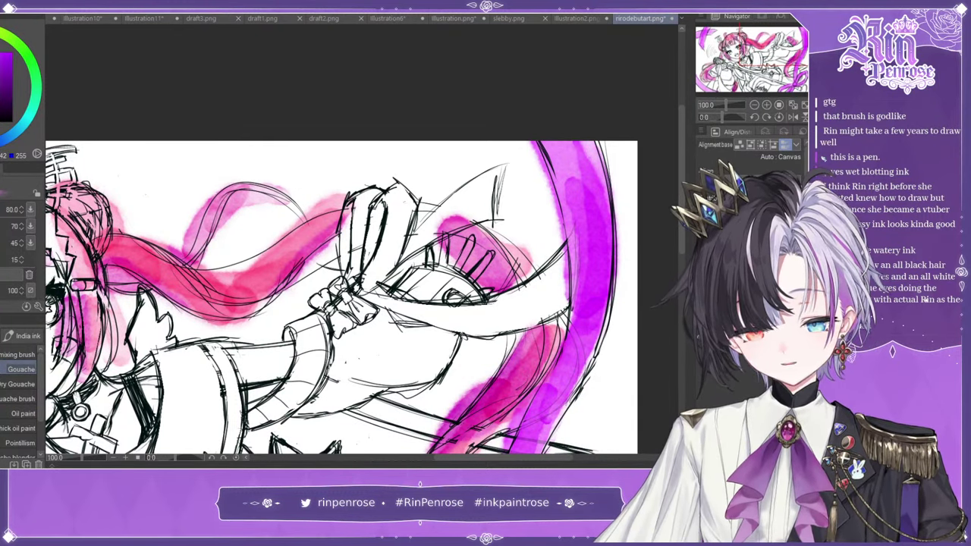
- Paint a violet tint over the looping strand of the streaming twintail with the Gouache brush at size 80
drag(727, 45, 730, 54)
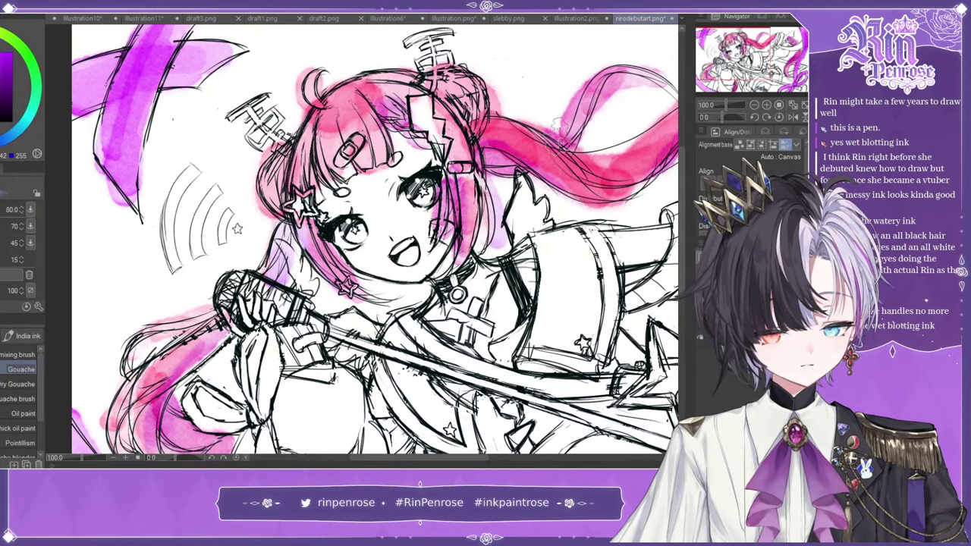
drag(562, 135, 650, 71)
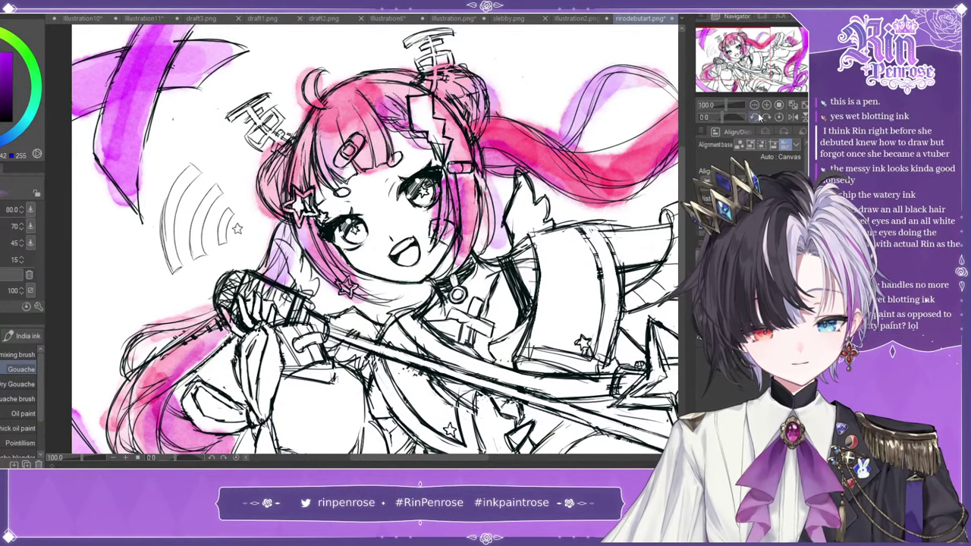
click(755, 105)
click(745, 58)
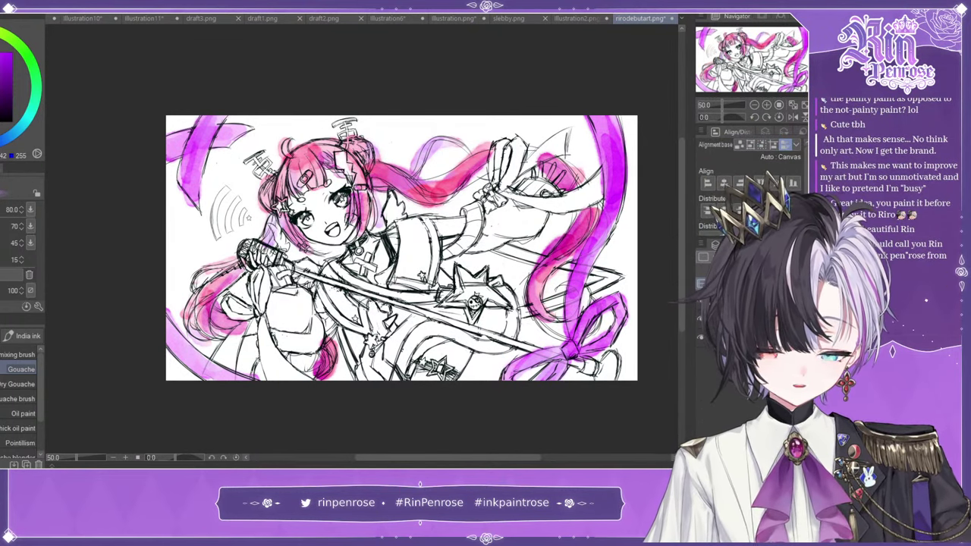
- Compare the police-uniform sketch and the red-marked lined-paper drawing with the colored ribbon artwork, and return to rirodebutart.png
click(80, 19)
click(54, 18)
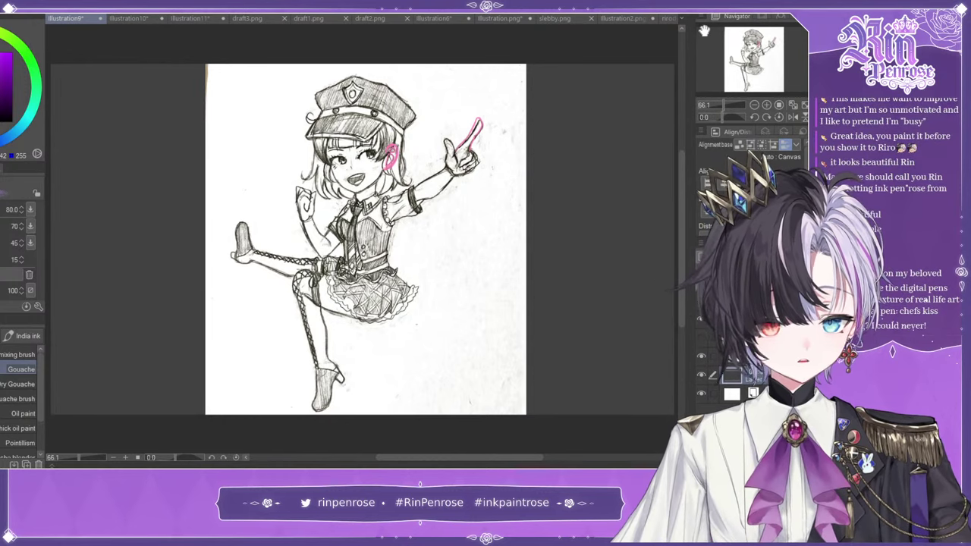
click(682, 19)
click(698, 32)
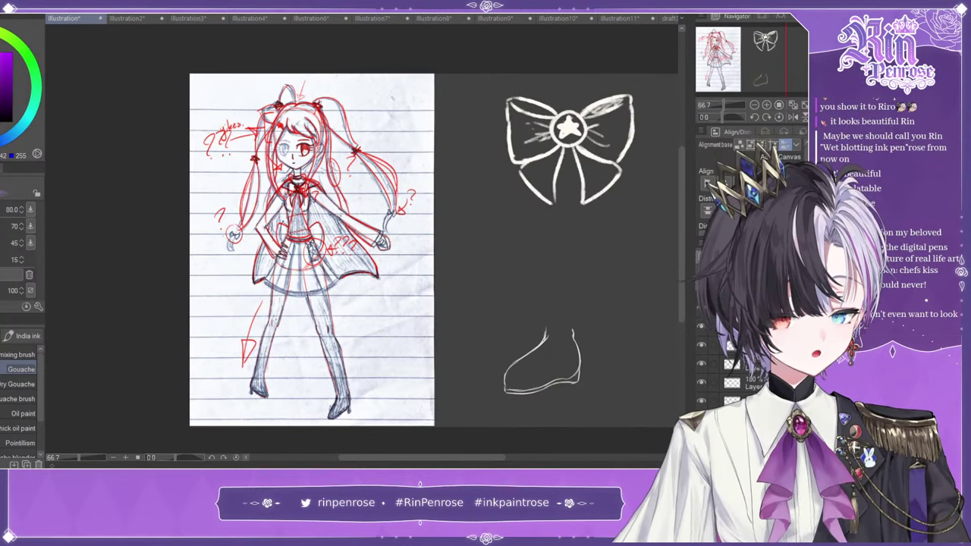
key(ctrl+shift+Tab)
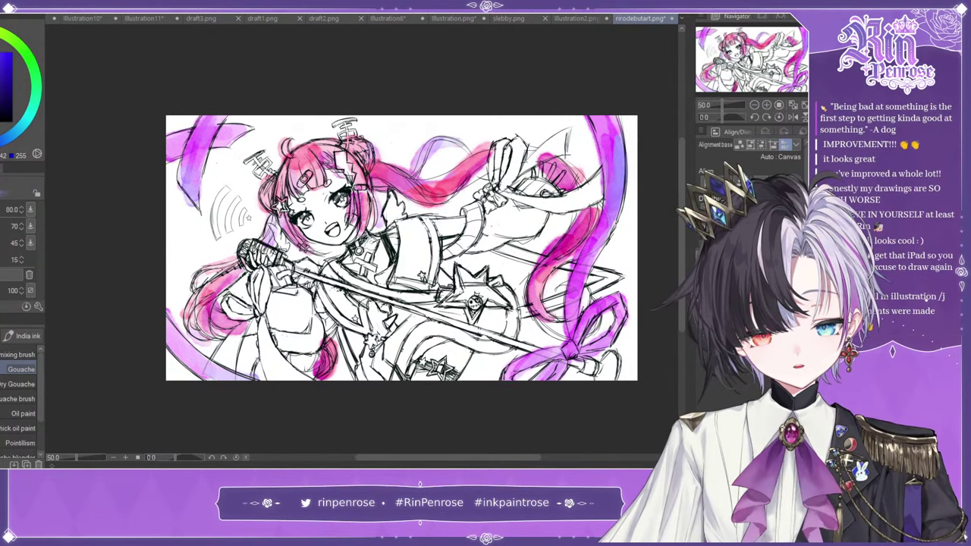
- Paint red accents over the hanging twintail curl, the ribbon bow and the magenta patch below the sleeve with the Gouache brush at size 80
click(1, 87)
alt+click(275, 152)
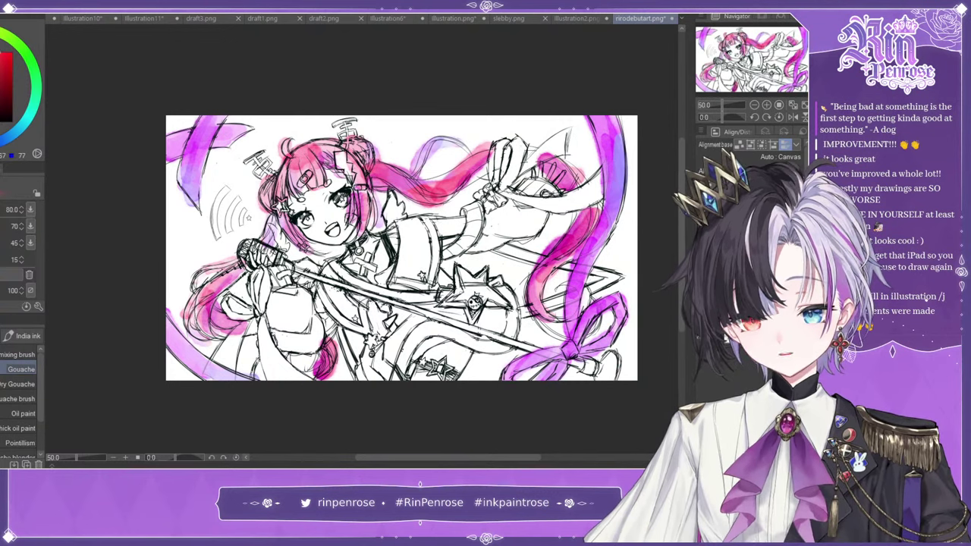
drag(371, 202, 372, 230)
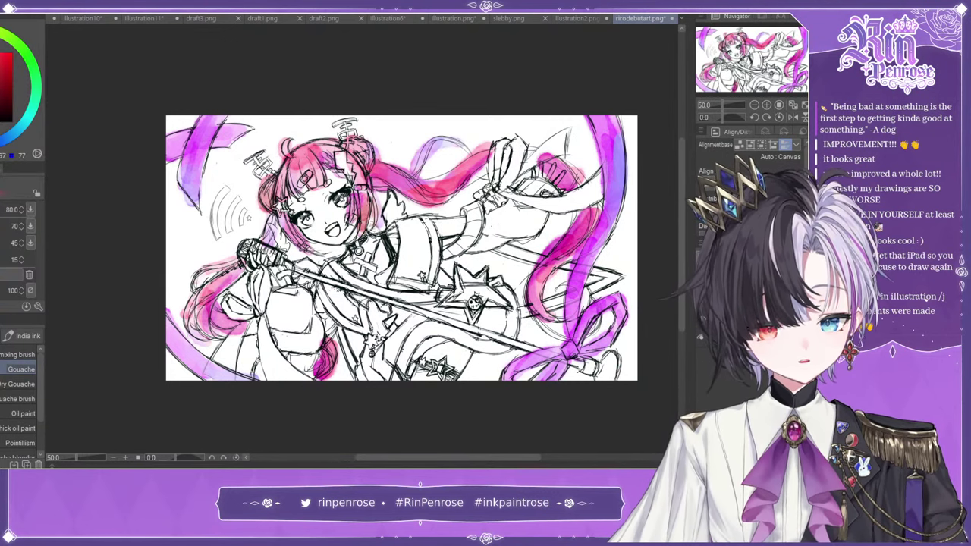
alt+click(287, 144)
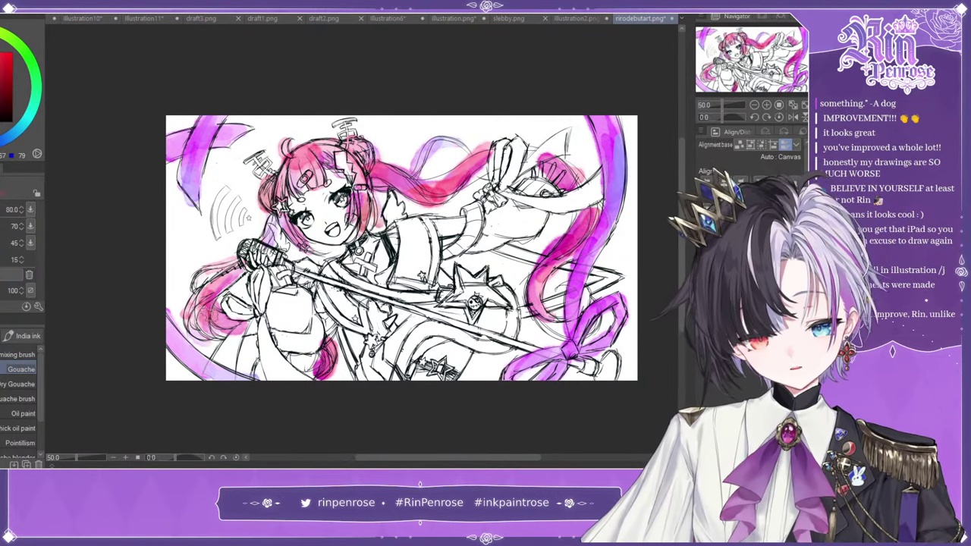
drag(563, 240, 544, 261)
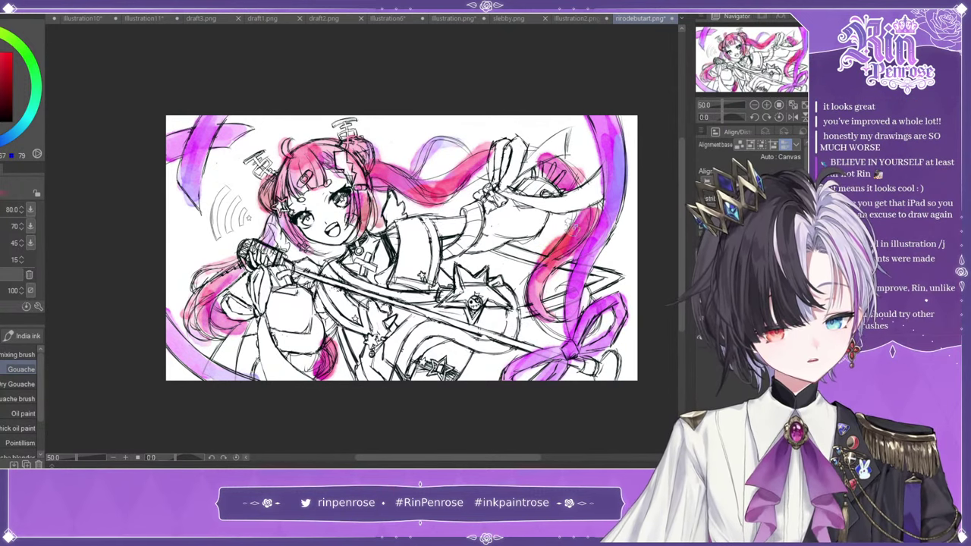
drag(567, 347, 594, 353)
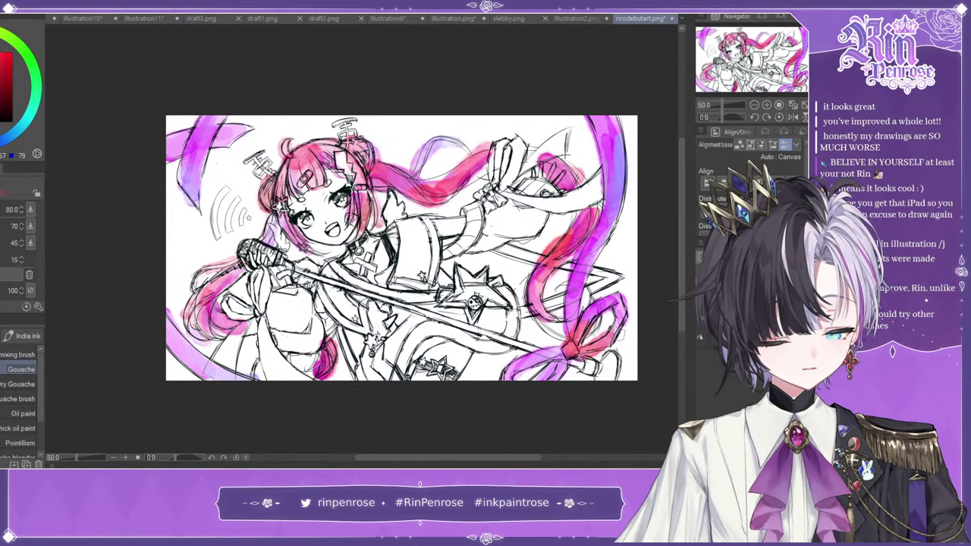
drag(324, 361, 331, 344)
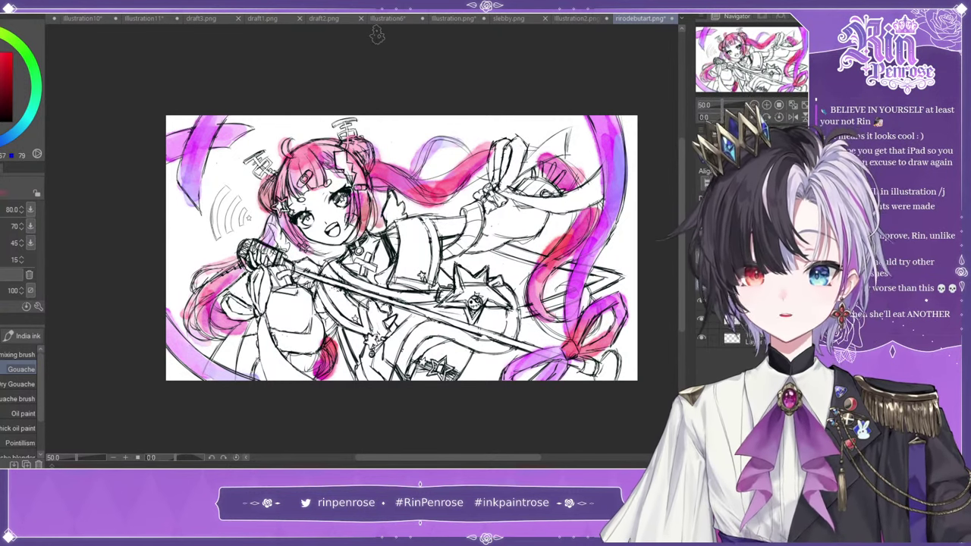
- Paint the lightning-bolt hair clip yellow with the India ink blotting brush at size 25
click(3, 34)
click(2, 83)
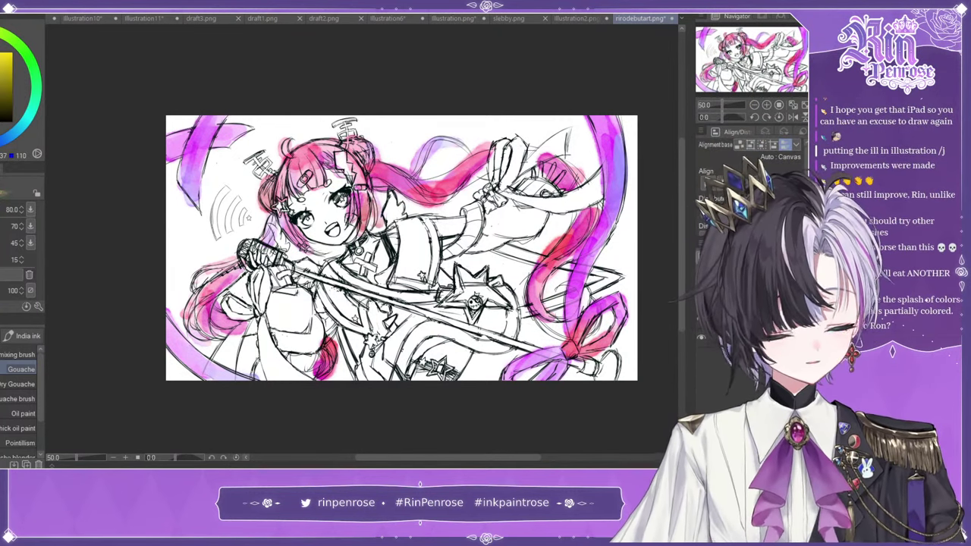
click(1, 209)
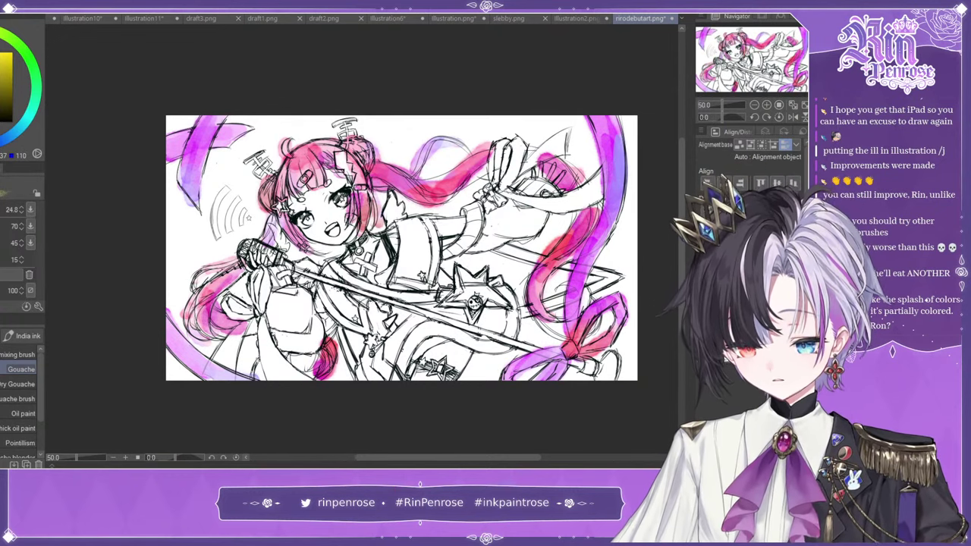
click(23, 336)
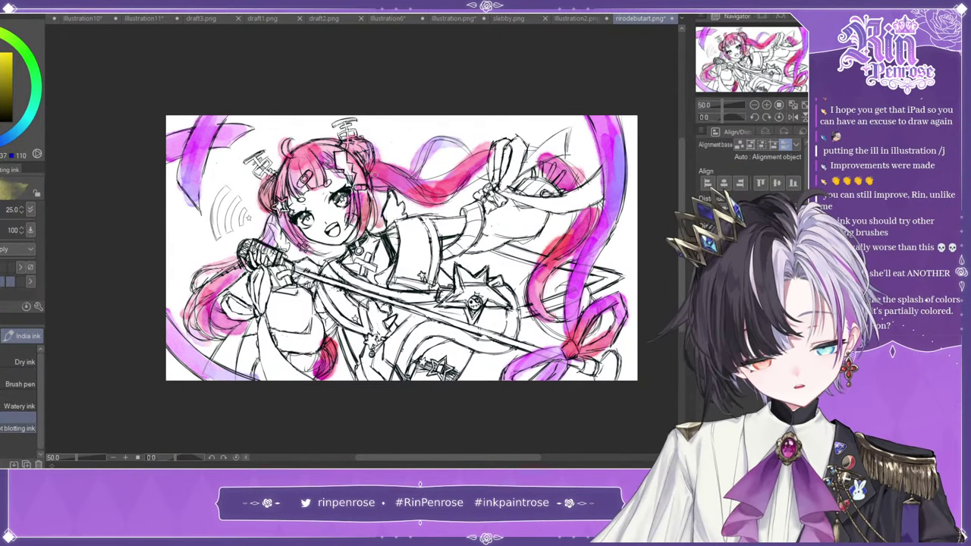
drag(339, 160, 351, 177)
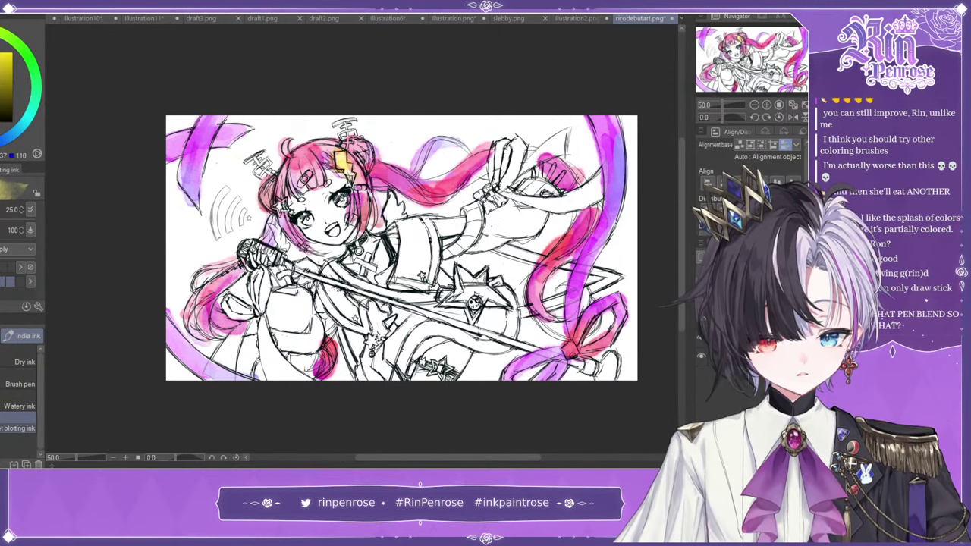
- Try a blue blotting ink stroke at size 25 on the microphone head and undo it
click(2, 142)
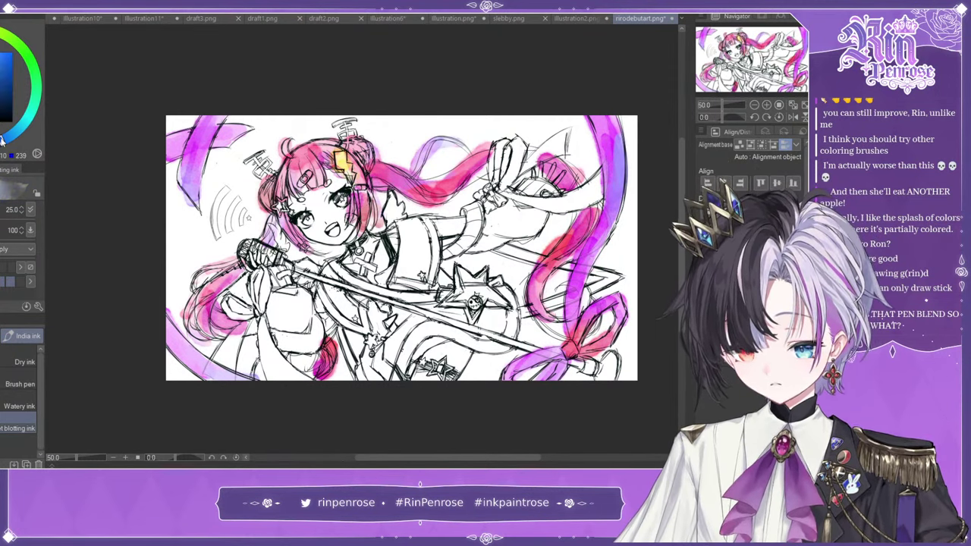
mouse_move(258, 252)
mouse_down()
mouse_move(284, 260)
mouse_move(275, 244)
mouse_up()
key(ctrl+z)
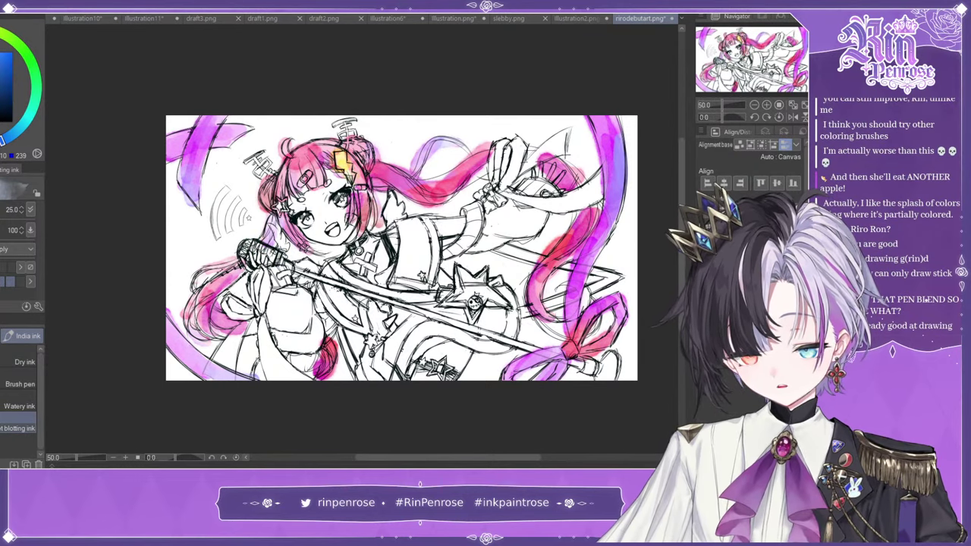
- Try grey-blue blotting ink swatches at size 10.5 beside the sound-wave marks with varied ink settings, and undo them
click(1, 72)
click(0, 210)
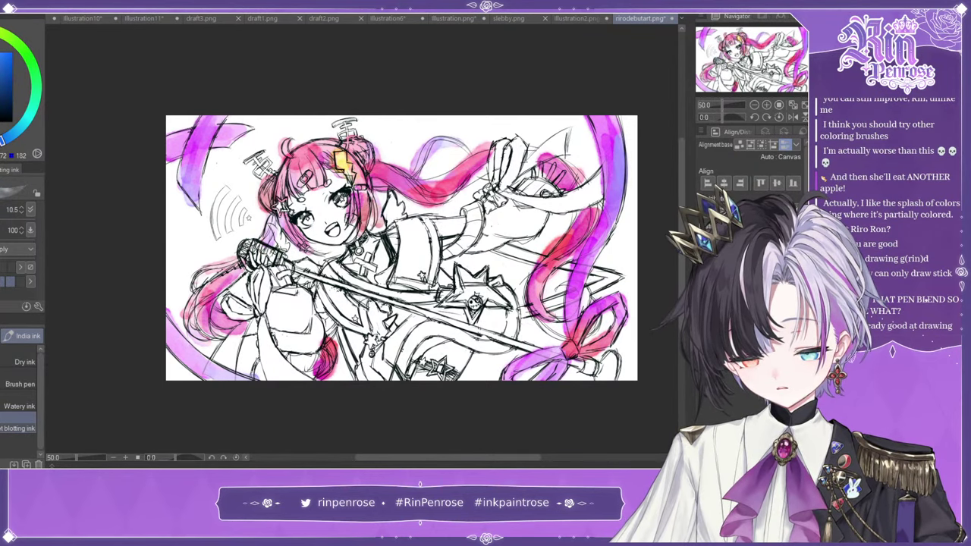
click(12, 268)
mouse_move(190, 226)
mouse_down()
mouse_move(183, 263)
mouse_move(204, 228)
mouse_up()
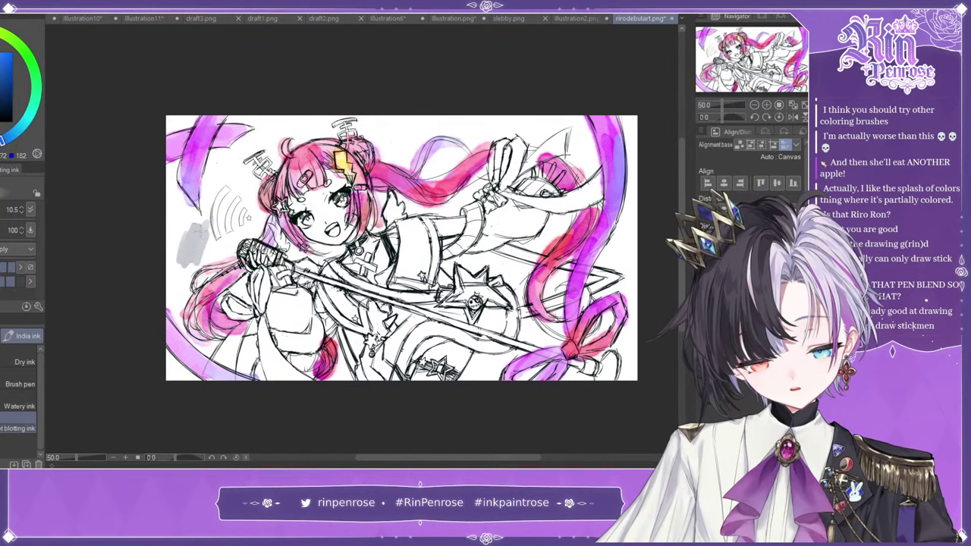
drag(182, 261, 175, 272)
triple_click(766, 105)
drag(747, 57, 716, 64)
key(ctrl+z)
click(6, 267)
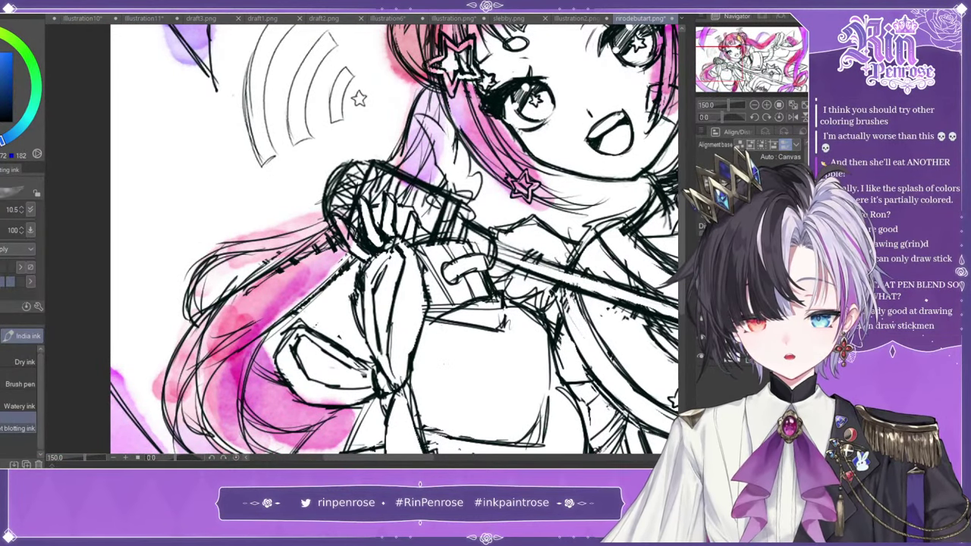
mouse_move(173, 191)
mouse_down()
mouse_move(217, 131)
mouse_move(156, 213)
mouse_move(211, 124)
mouse_move(204, 202)
mouse_move(241, 139)
mouse_up()
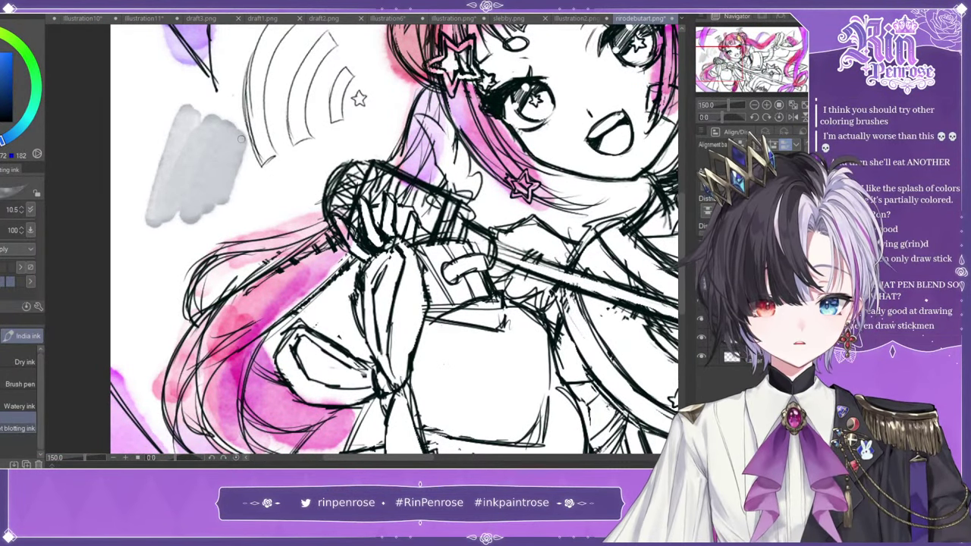
key(ctrl+z)
mouse_move(146, 133)
mouse_down()
mouse_move(135, 192)
mouse_move(228, 137)
mouse_move(167, 114)
mouse_move(142, 178)
mouse_up()
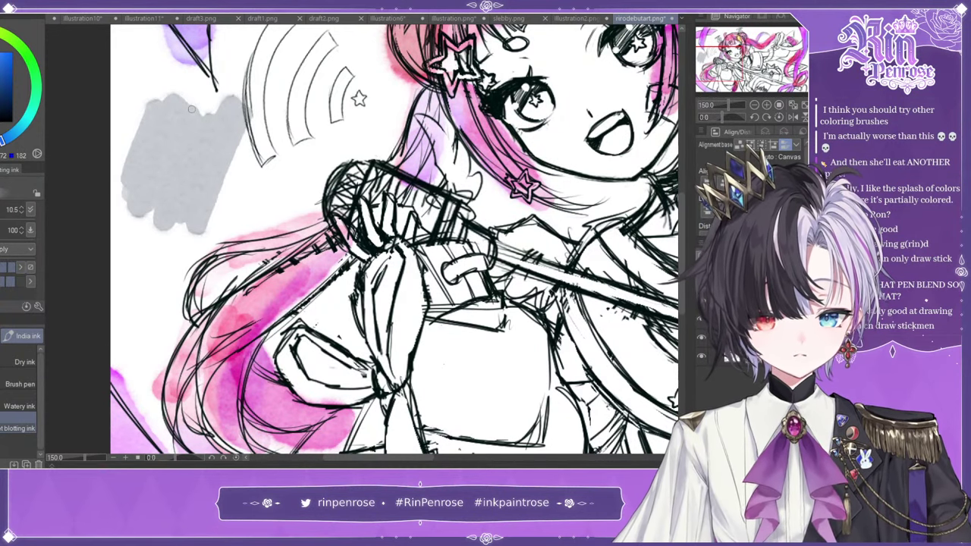
key(ctrl+z)
- Try shading the three sound-wave bands grey-blue with blotting ink at size 10.5, and clear that ink coloring again
drag(270, 33, 264, 163)
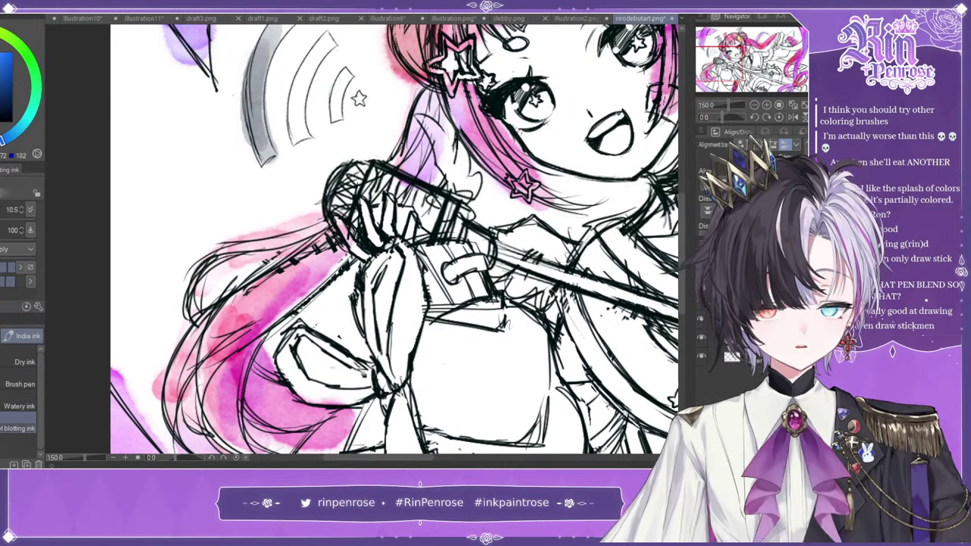
drag(379, 46, 351, 109)
mouse_move(260, 74)
mouse_down()
mouse_move(224, 143)
mouse_move(223, 182)
mouse_up()
drag(227, 106, 235, 216)
mouse_move(304, 102)
mouse_down()
mouse_move(262, 208)
mouse_move(265, 201)
mouse_up()
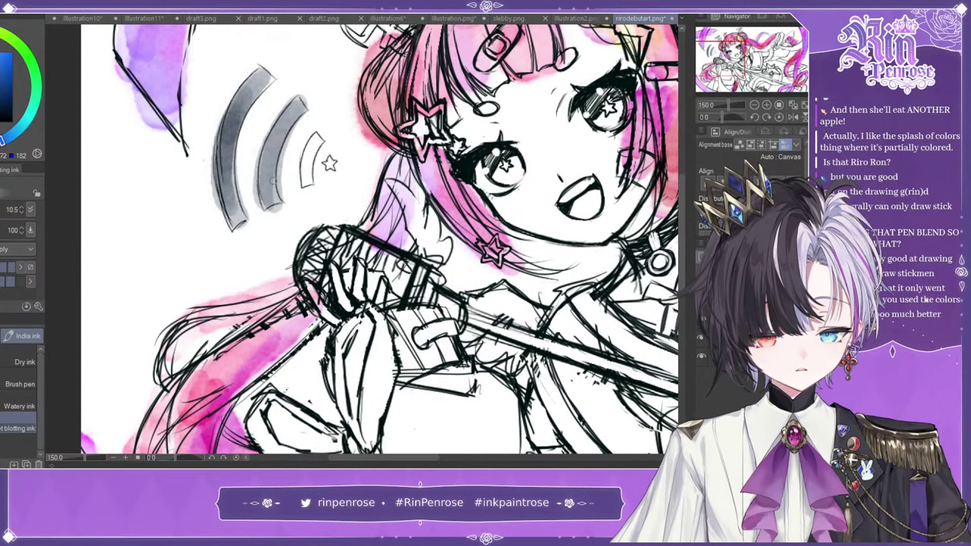
mouse_move(133, 173)
mouse_down()
mouse_move(129, 227)
mouse_move(155, 276)
mouse_move(179, 194)
mouse_move(150, 202)
mouse_move(125, 241)
mouse_move(174, 242)
mouse_up()
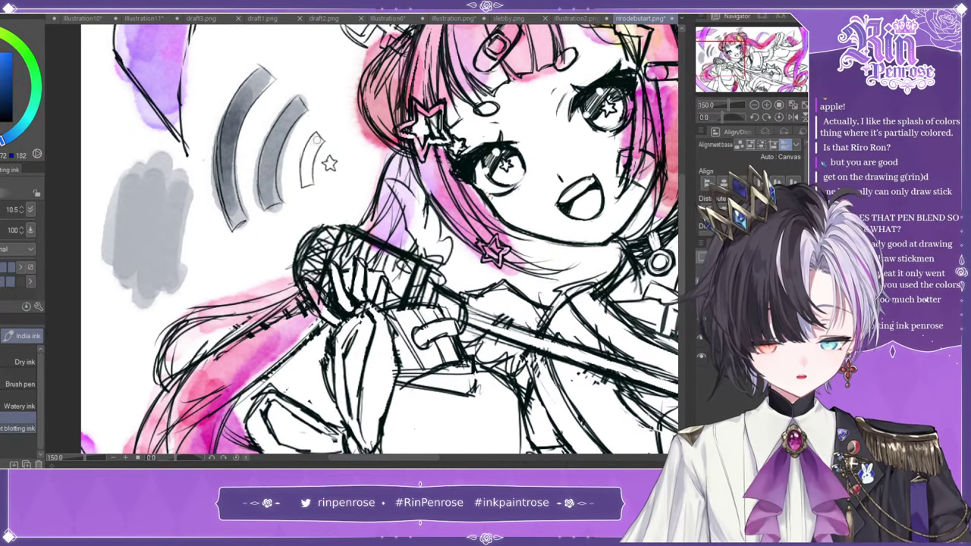
mouse_move(317, 139)
mouse_down()
mouse_move(305, 186)
mouse_move(331, 131)
mouse_up()
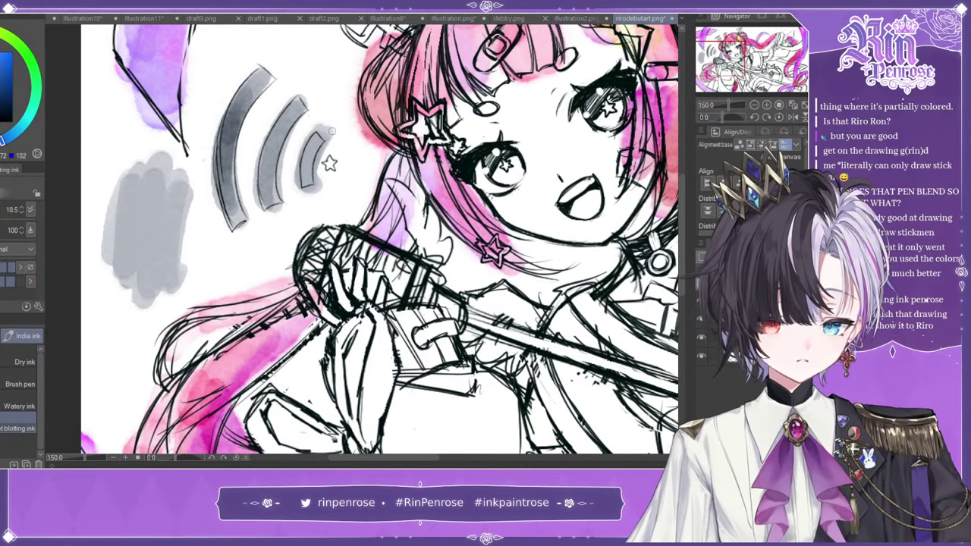
key(ctrl+z)
key(Delete)
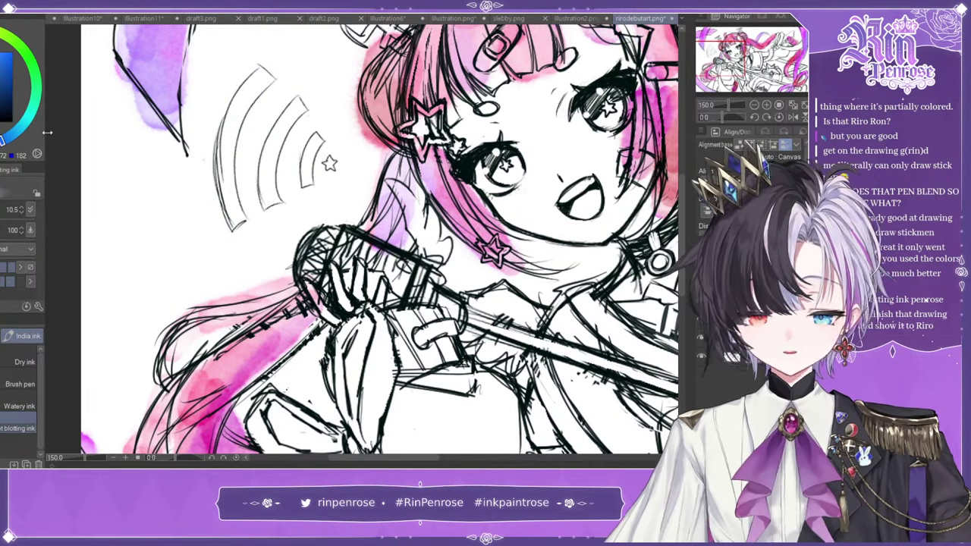
key(ctrl+0)
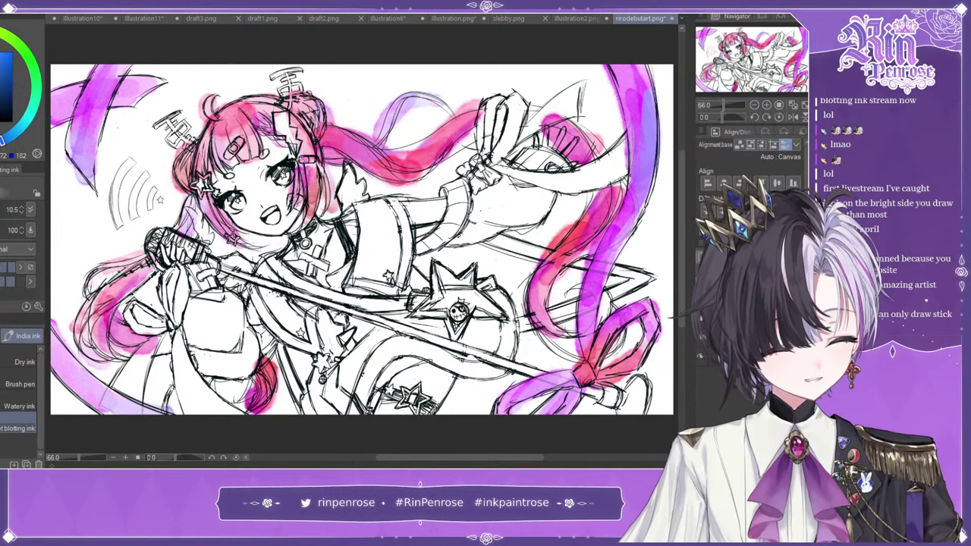
- Handwrite "DEADLINE:" in red across the character's hair with the blotting ink brush at size 5.3
click(0, 64)
click(13, 52)
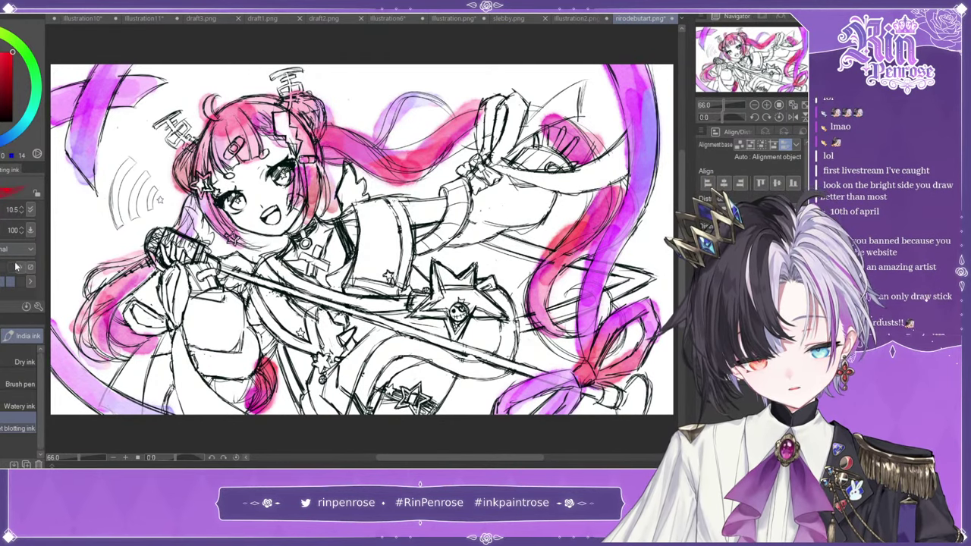
key([)
key([)
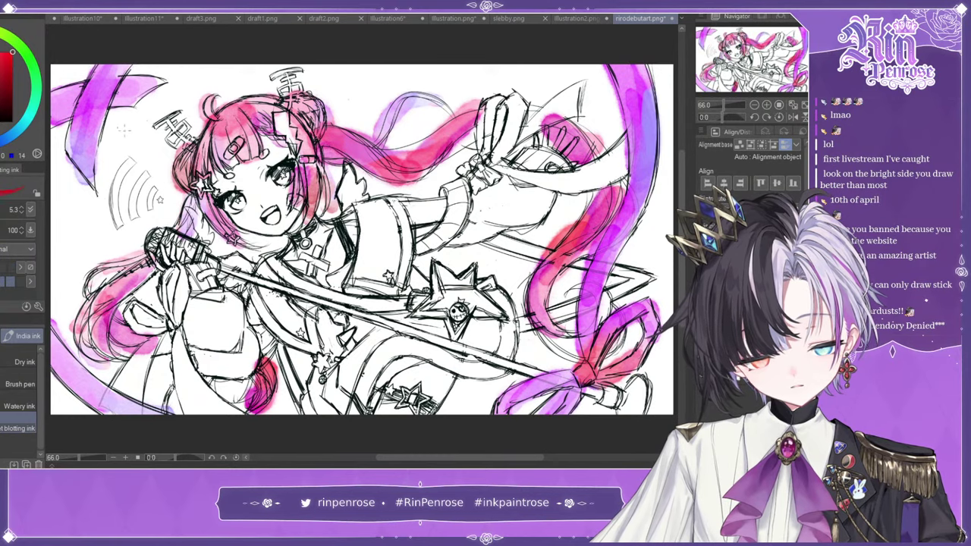
drag(118, 108, 118, 159)
mouse_move(155, 102)
mouse_down()
mouse_move(162, 144)
mouse_move(164, 129)
mouse_move(184, 130)
mouse_move(205, 102)
mouse_move(198, 135)
mouse_move(236, 130)
mouse_up()
mouse_move(244, 89)
mouse_down()
mouse_move(248, 131)
mouse_move(283, 90)
mouse_move(308, 126)
mouse_move(310, 107)
mouse_up()
click(322, 87)
click(330, 115)
- Handwrite "APRIL 2024" in red below the DEADLINE heading, across the sound-wave marks and face
mouse_move(88, 249)
mouse_down()
mouse_move(96, 230)
mouse_move(122, 236)
mouse_up()
mouse_move(88, 220)
mouse_down()
mouse_move(111, 213)
mouse_move(128, 190)
mouse_up()
mouse_move(127, 186)
mouse_down()
mouse_move(129, 216)
mouse_move(147, 179)
mouse_up()
mouse_move(147, 179)
mouse_down()
mouse_move(159, 199)
mouse_move(171, 222)
mouse_up()
drag(182, 180, 176, 220)
mouse_move(190, 170)
mouse_down()
mouse_move(192, 220)
mouse_move(220, 212)
mouse_up()
drag(233, 162, 263, 205)
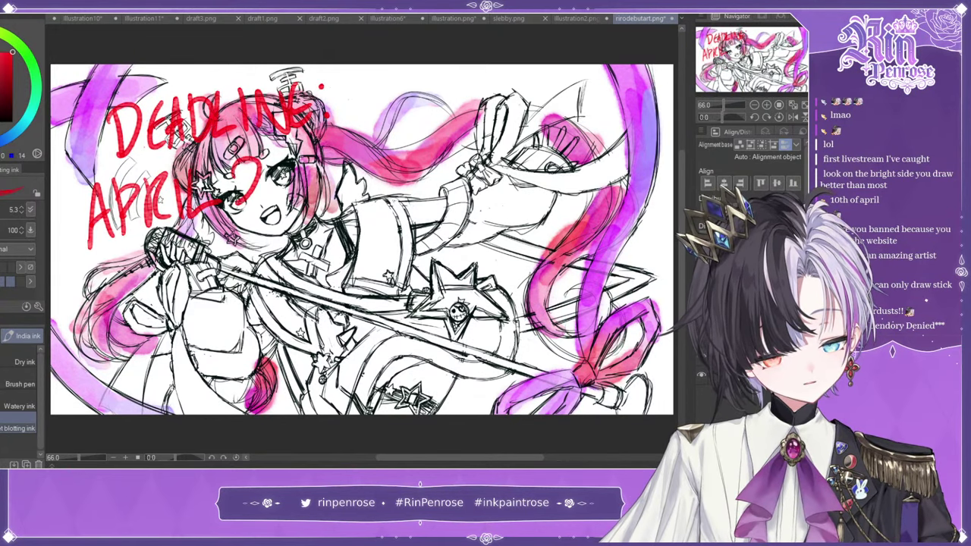
drag(295, 149, 355, 171)
drag(366, 121, 415, 138)
drag(382, 114, 379, 171)
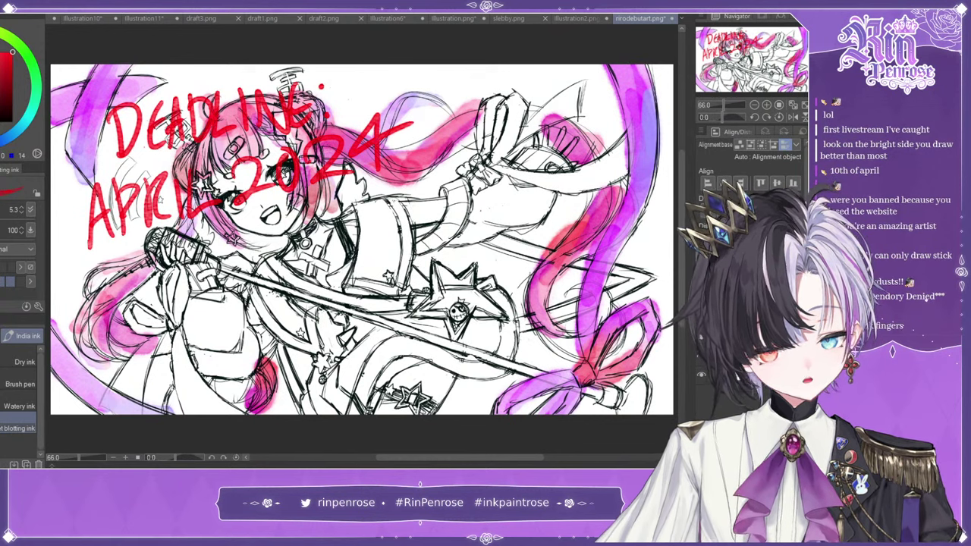
- Move the red deadline lettering down over the star ornament and ribbon bow in the canvas's lower-right area
key(k)
drag(278, 142, 548, 286)
drag(609, 209, 592, 219)
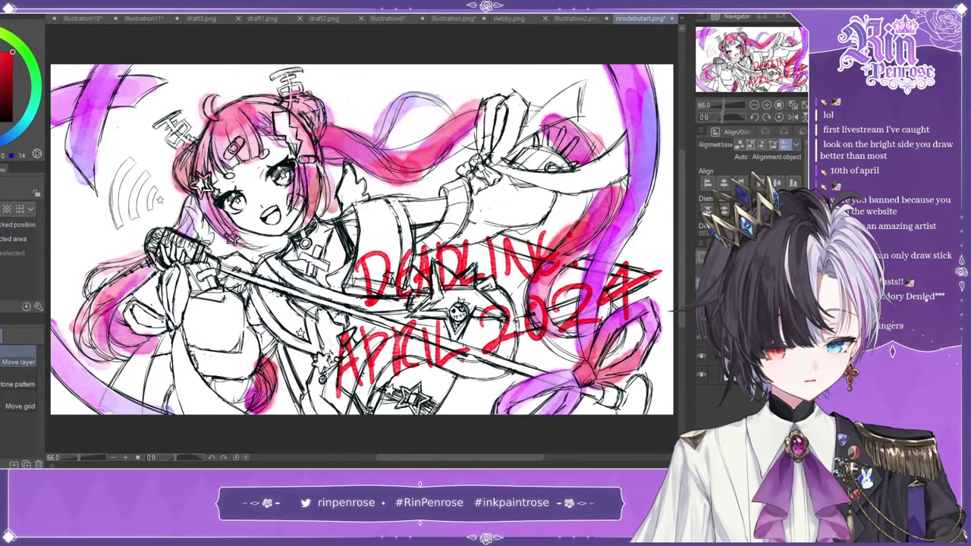
- Preview several blending modes on the deadline lettering layer and restore its plain red appearance
scroll(727, 257, down, 20)
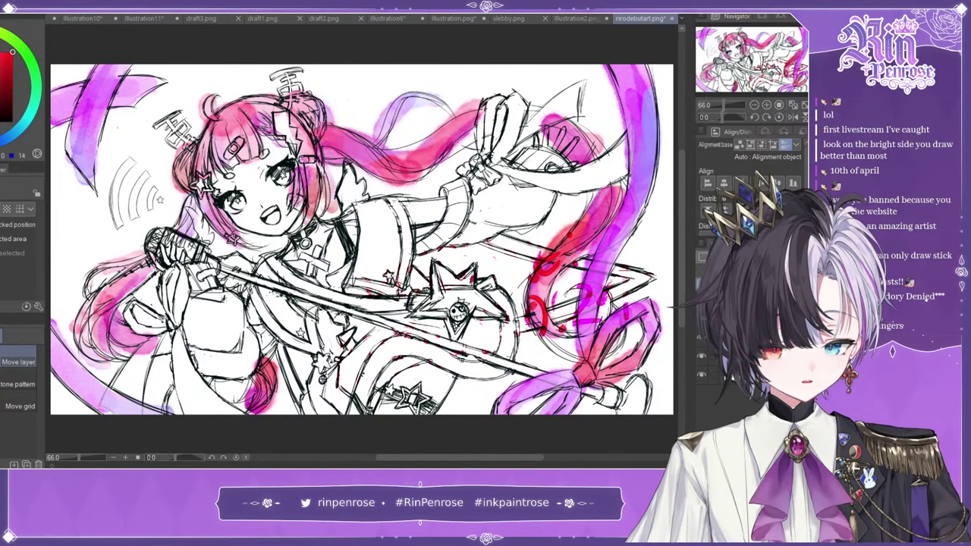
scroll(727, 257, down, 7)
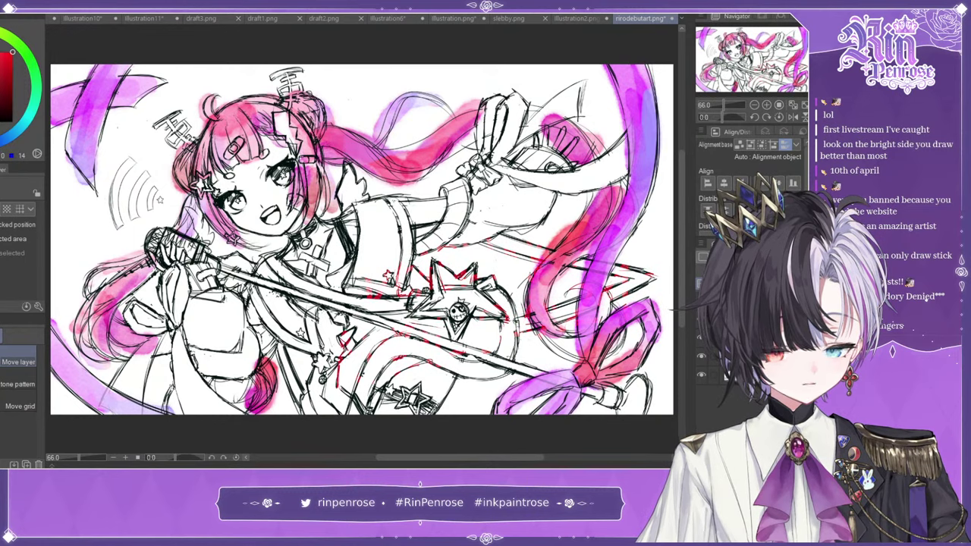
scroll(727, 258, down, 2)
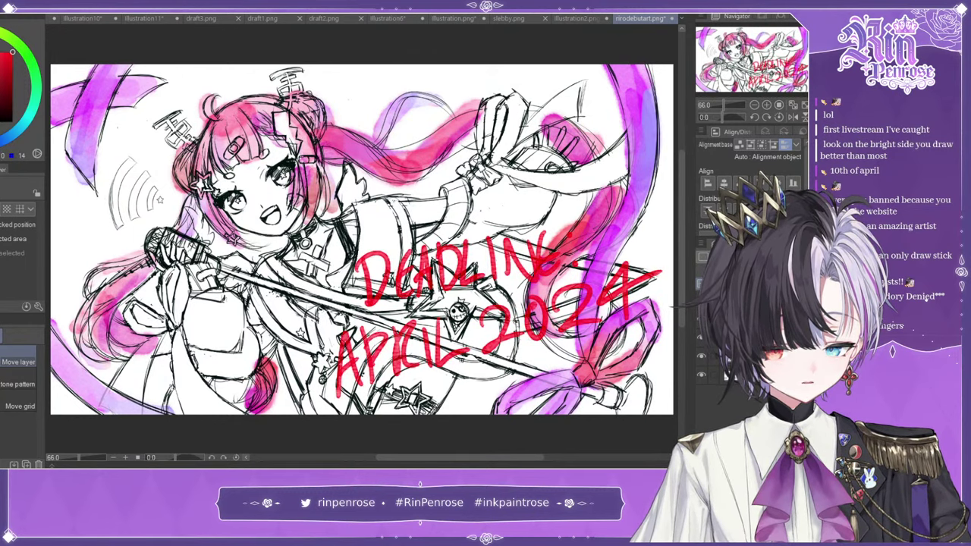
scroll(727, 258, up, 3)
scroll(727, 257, down, 6)
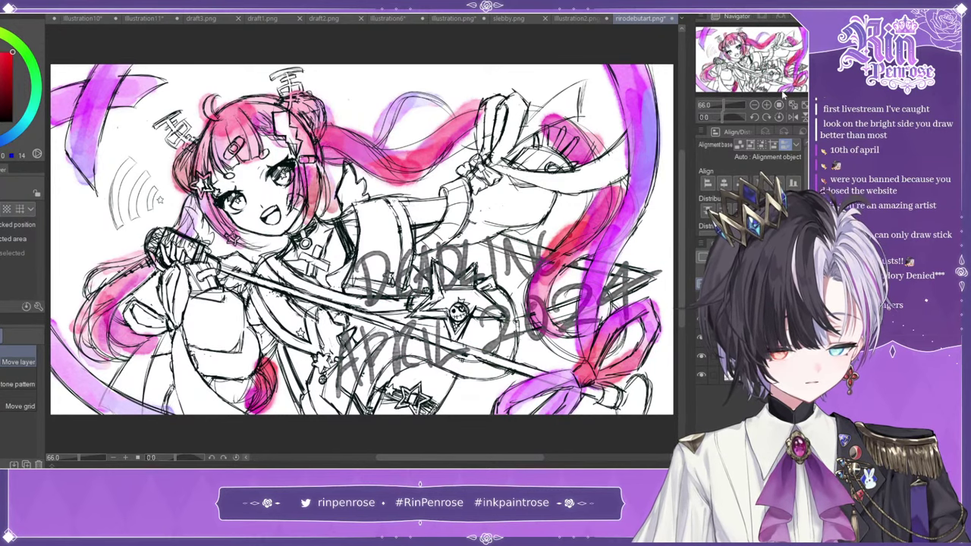
scroll(727, 257, up, 6)
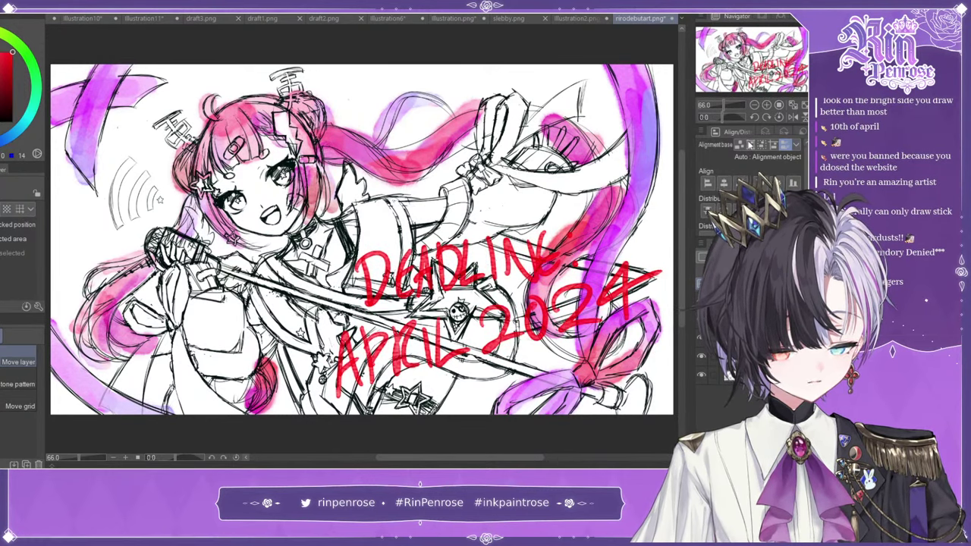
- Open the layer's effect properties and give the deadline lettering a white border edge
click(766, 135)
click(760, 154)
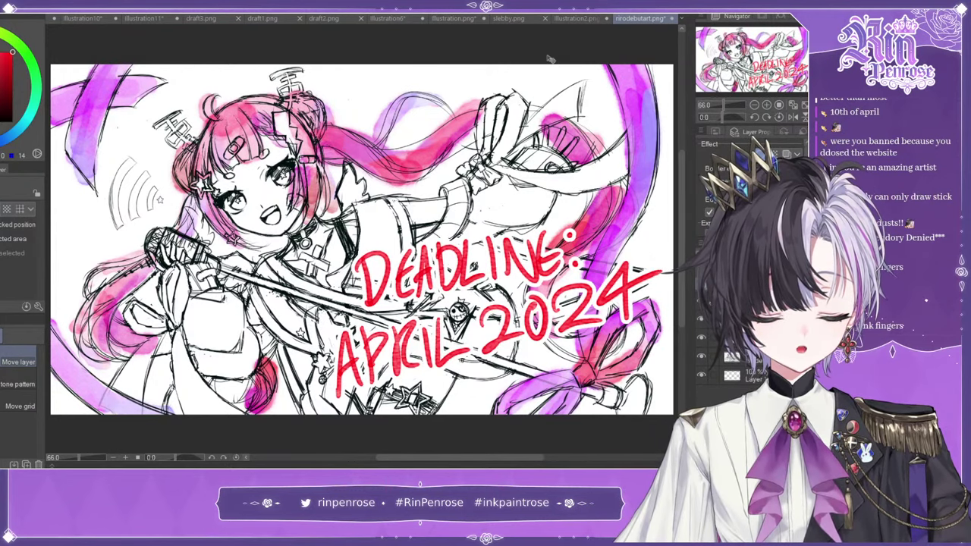
- View the angry crowned chibi in illustration2.png and the red-marked lined-paper drawing, and return to rirodebutart.png
click(575, 21)
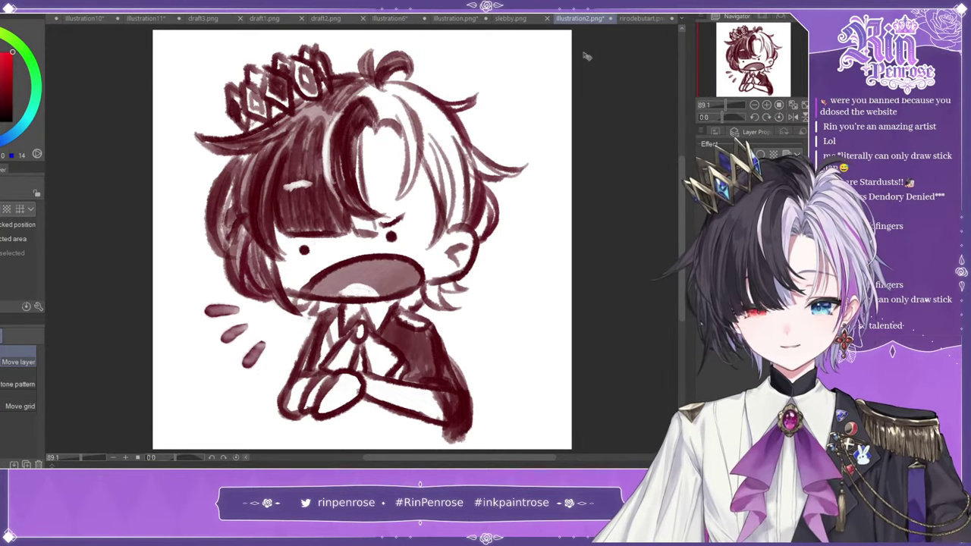
click(641, 18)
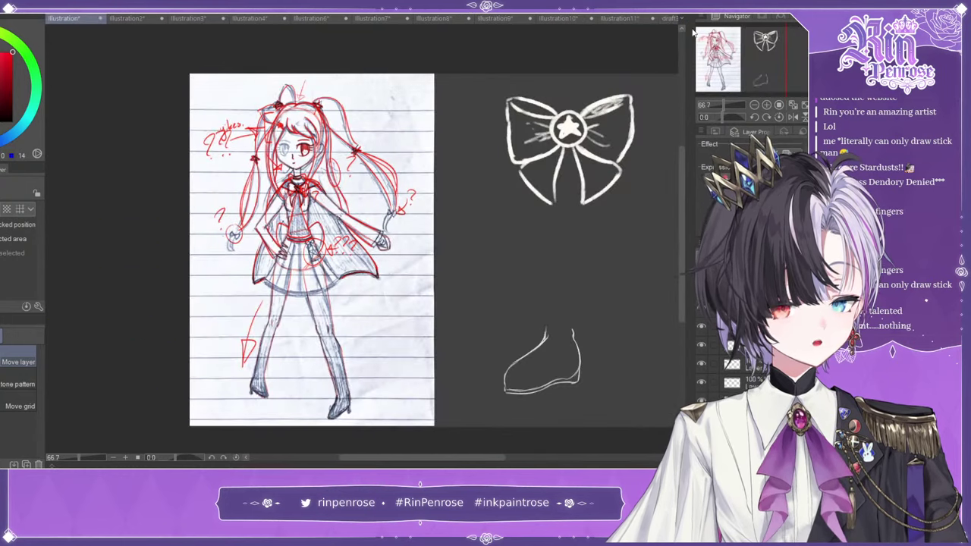
click(678, 19)
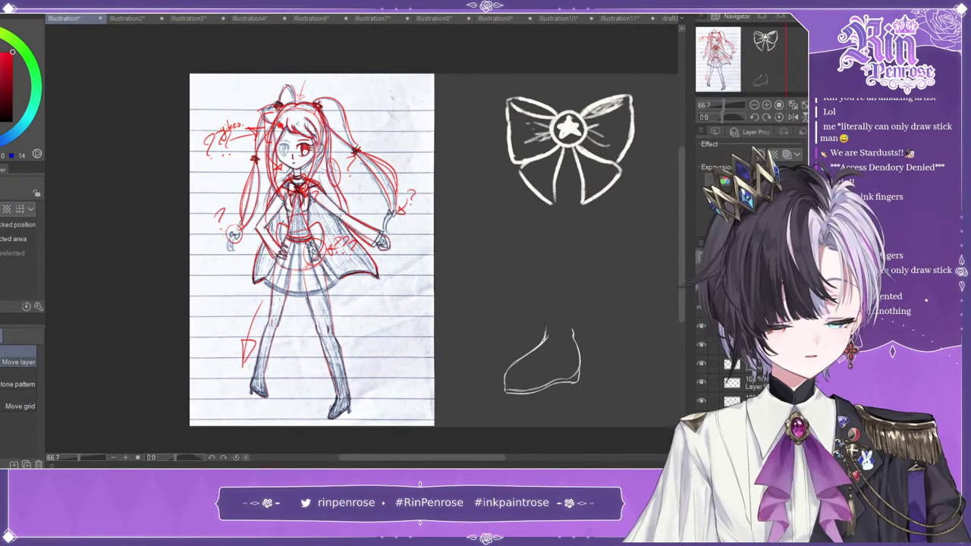
key(ctrl+shift+Tab)
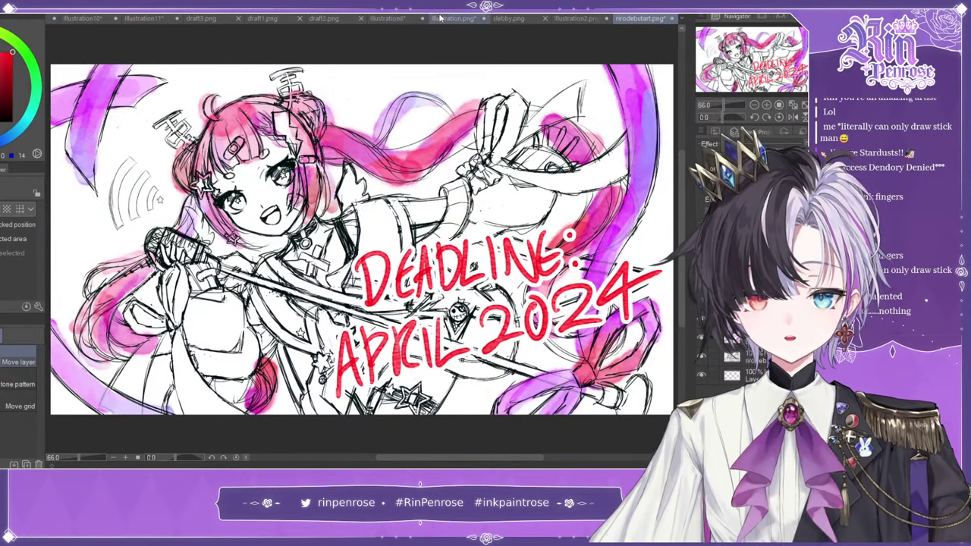